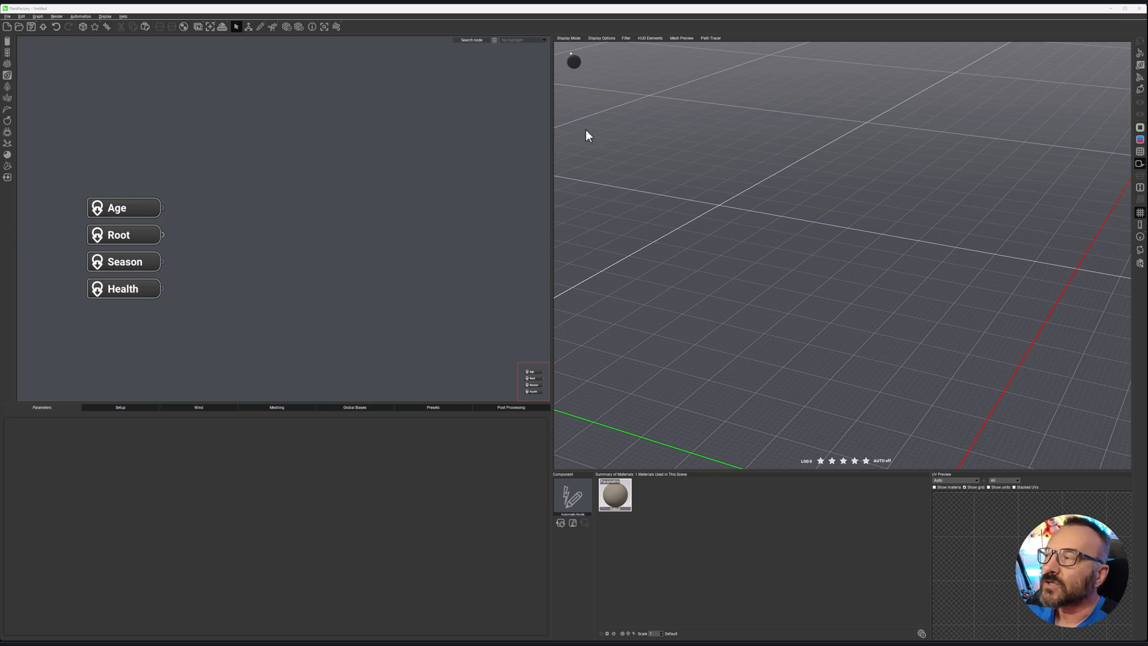
pyautogui.moveTo(272, 199); pyautogui.dragTo(289, 161, button='middle')
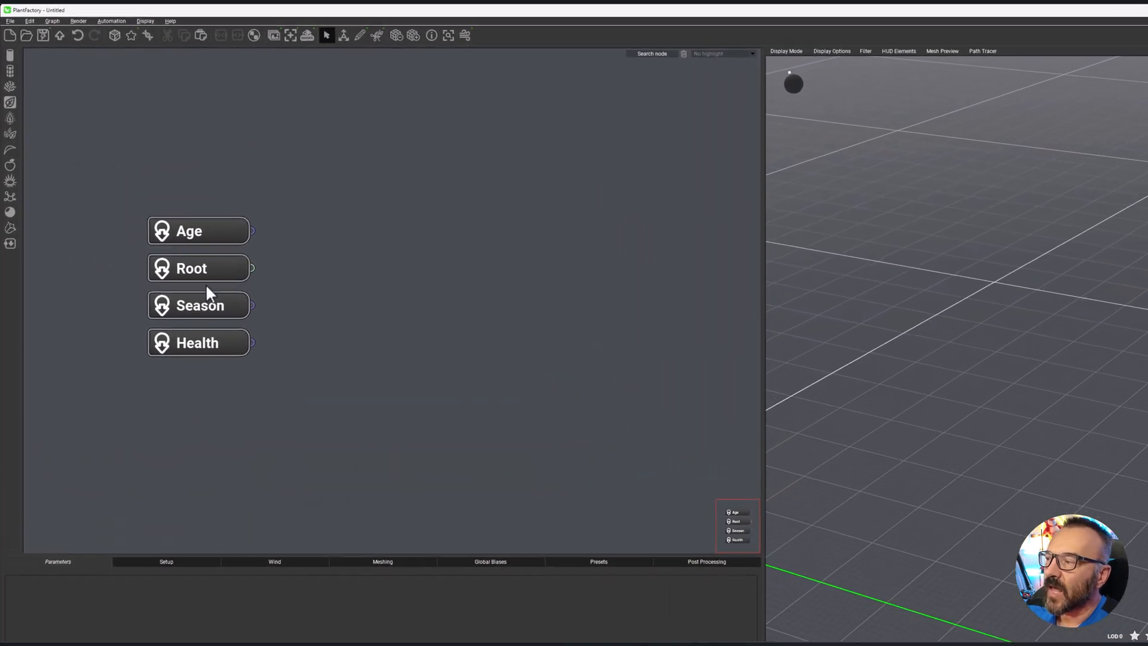
pyautogui.rightClick(351, 271)
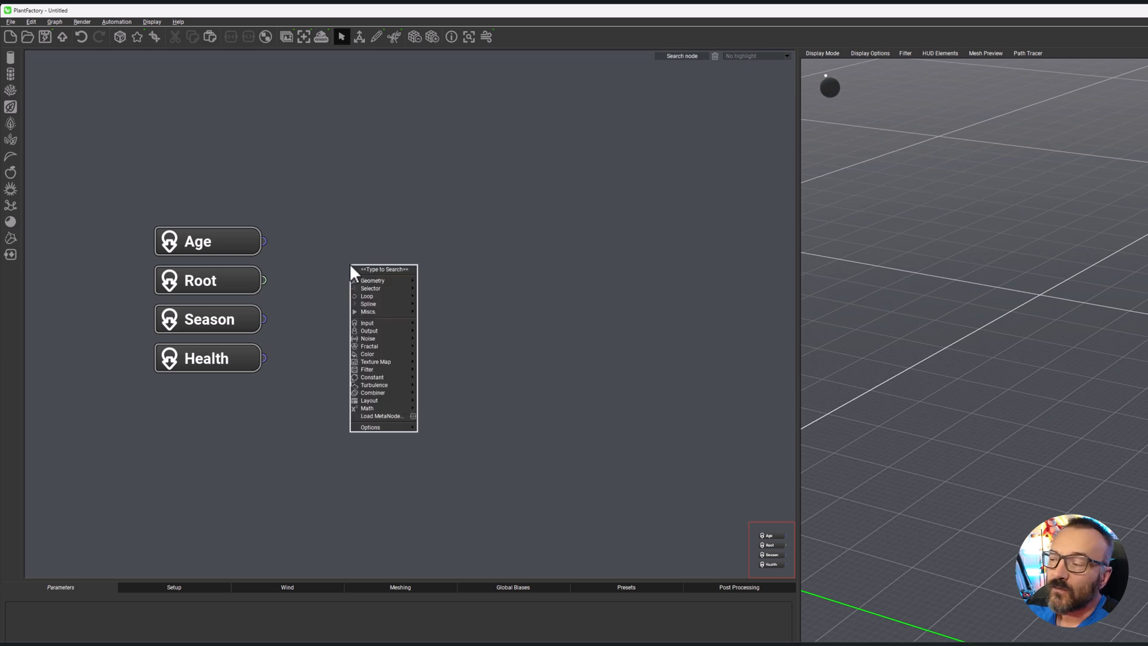
pyautogui.moveTo(386, 331)
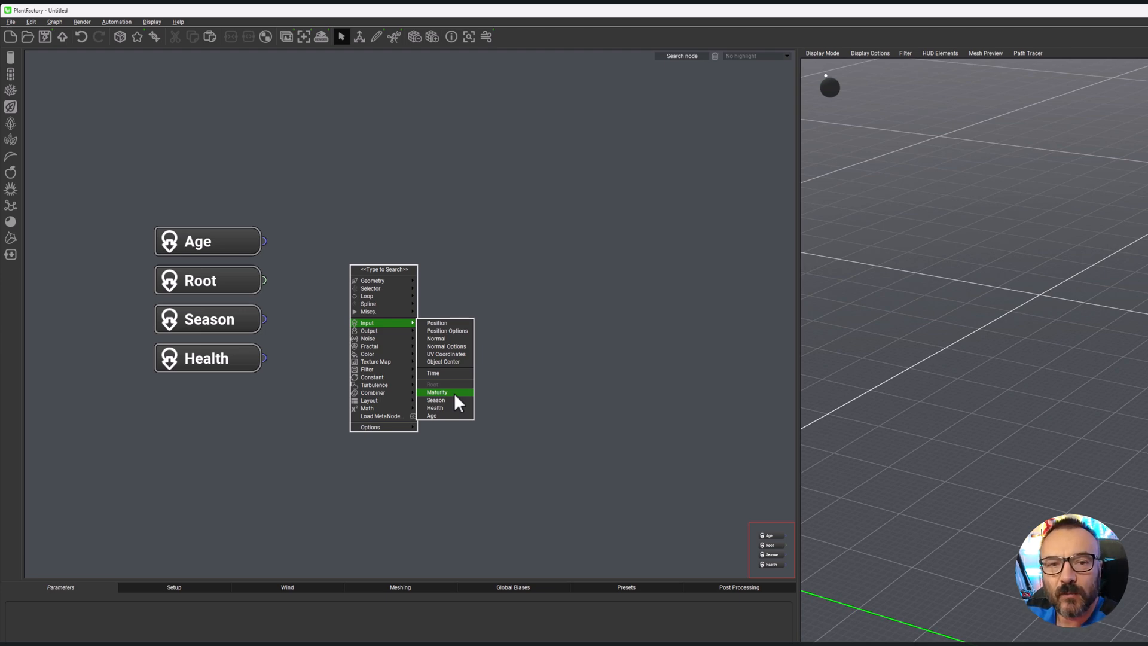
pyautogui.click(534, 338)
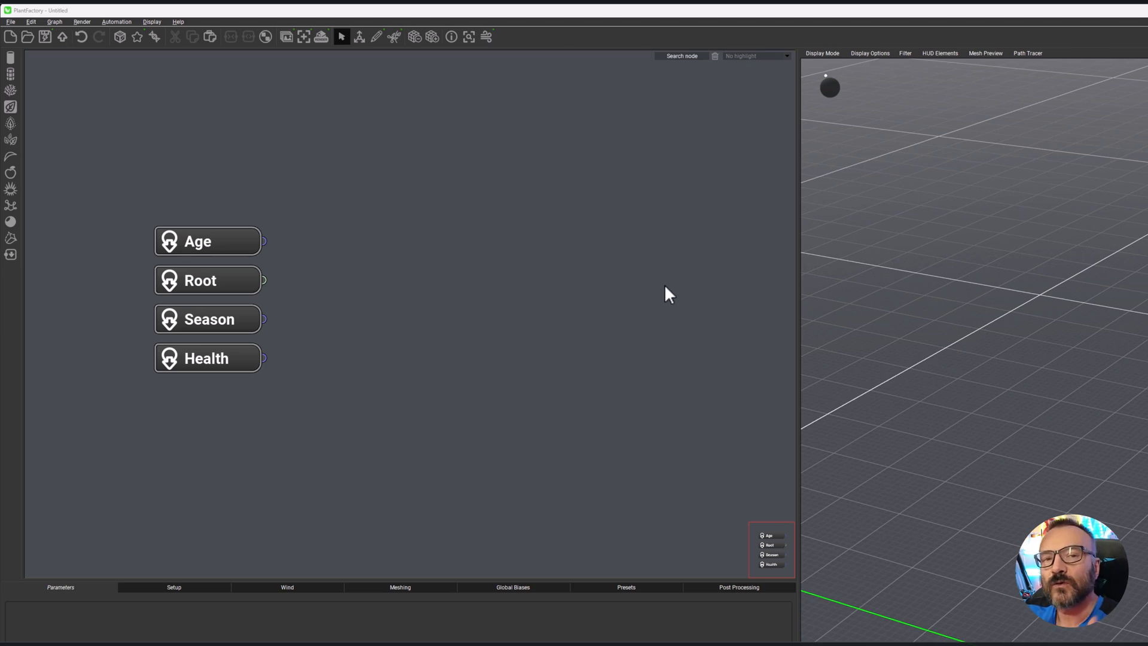
# In the units options, set 1 TPF unit to 1 meter and close the options.
pyautogui.click(13, 23)
pyautogui.click(31, 150)
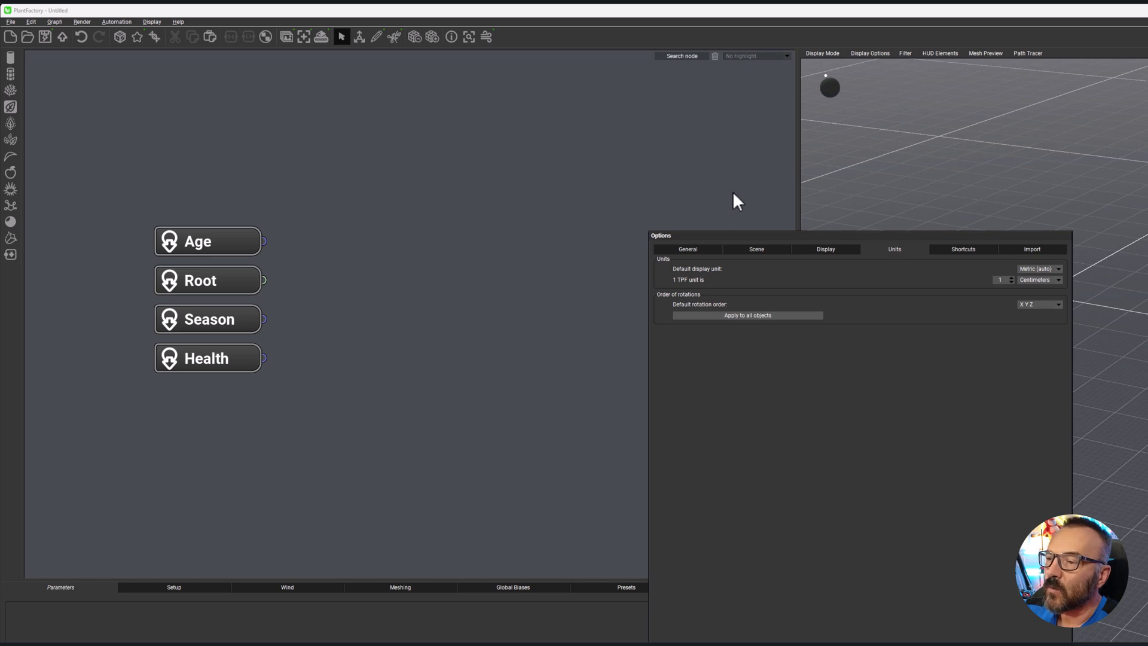
pyautogui.click(1058, 280)
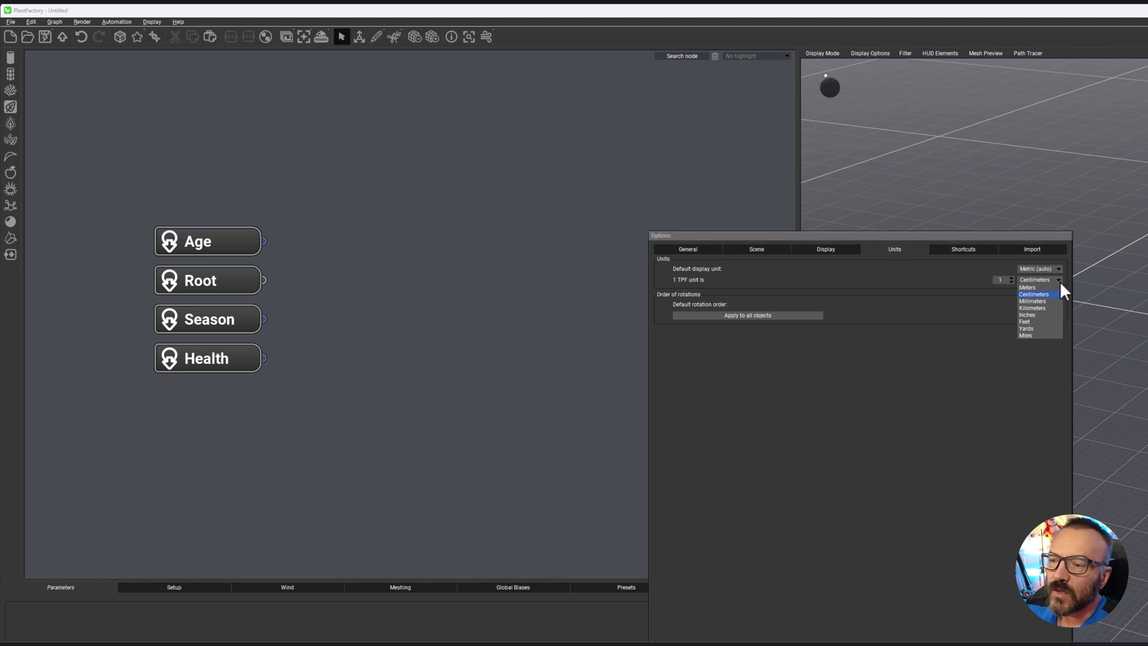
pyautogui.click(1035, 287)
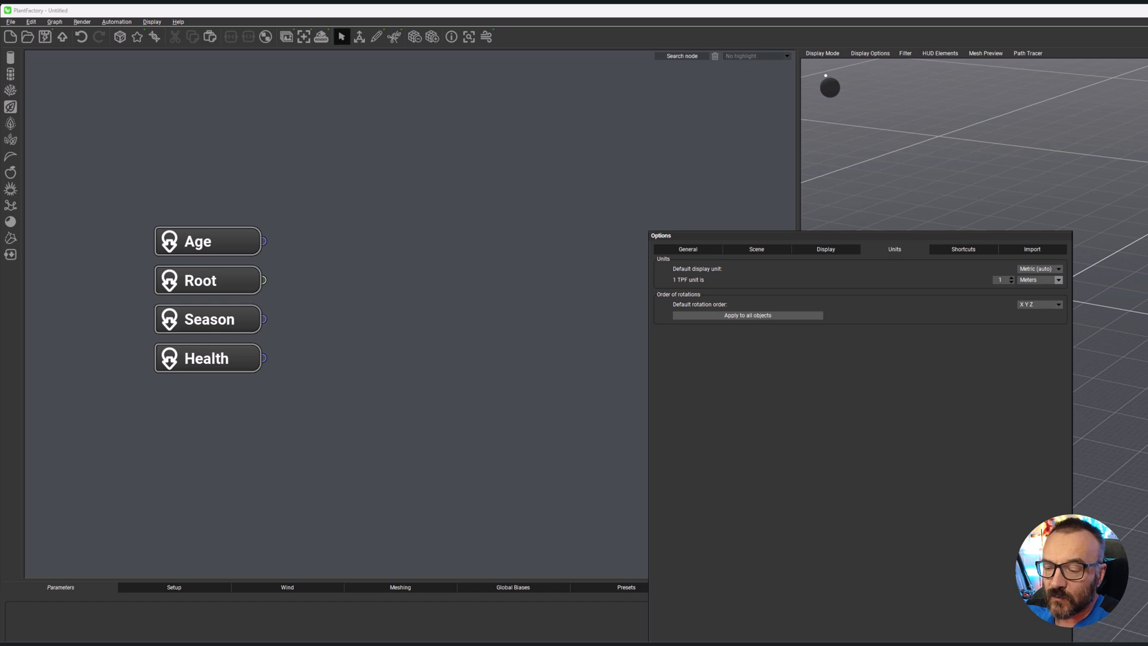
pyautogui.press('Escape')
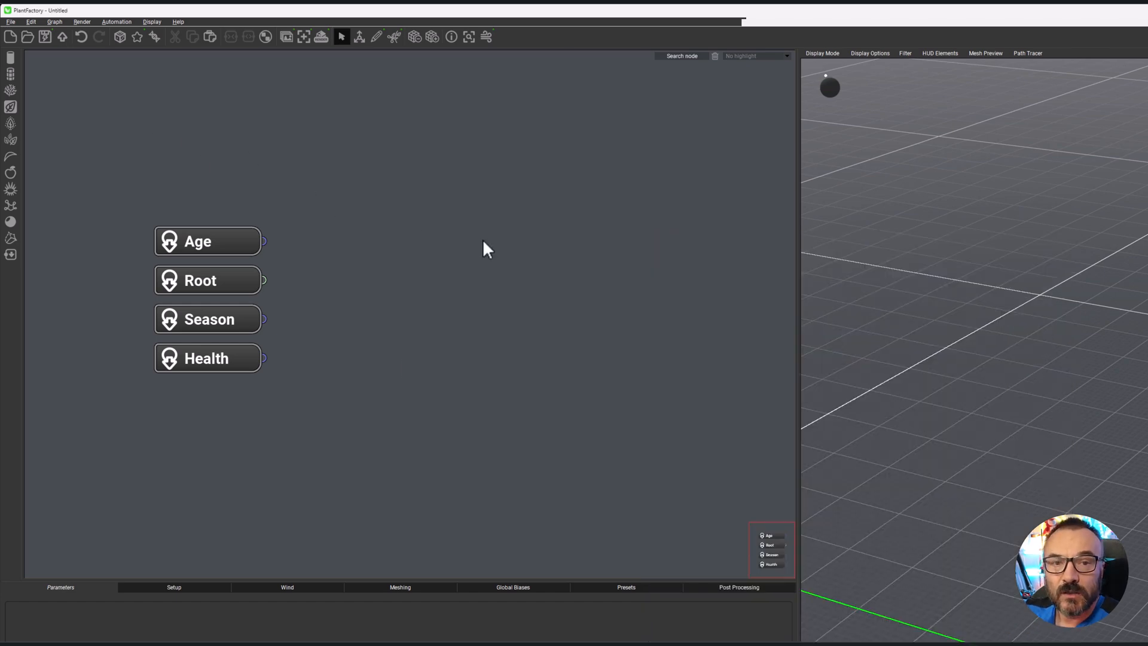
# Add an Advanced Segment node to the graph as a child of the Root node.
pyautogui.click(239, 286)
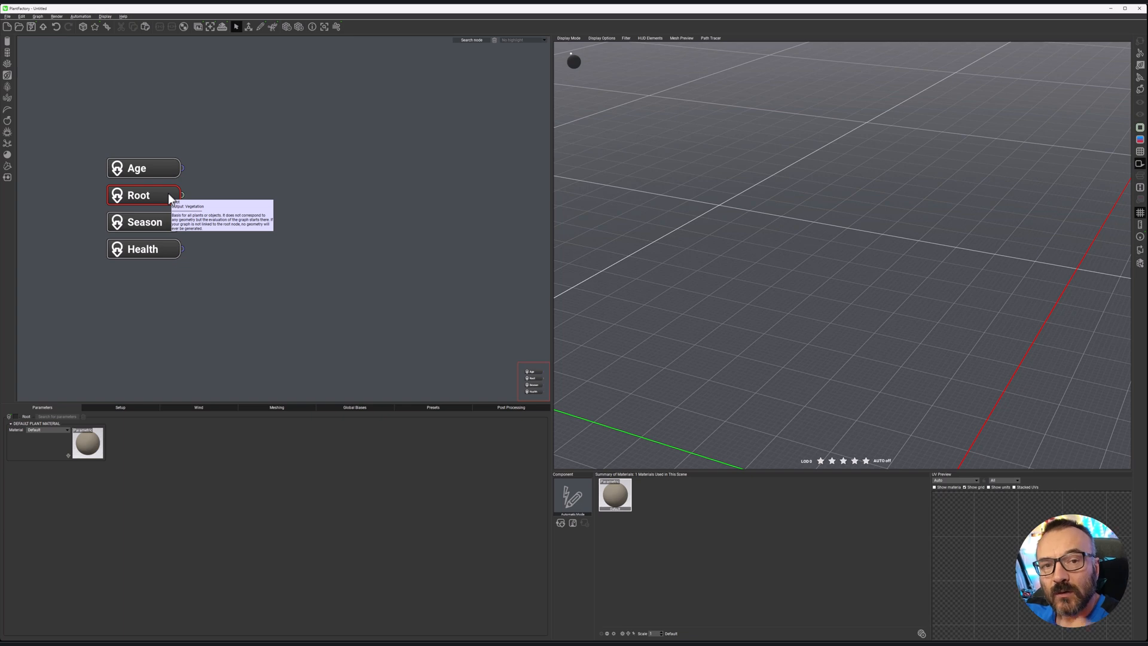
pyautogui.click(7, 53)
pyautogui.moveTo(269, 195); pyautogui.dragTo(317, 178)
pyautogui.scroll(-5, 722, 256)
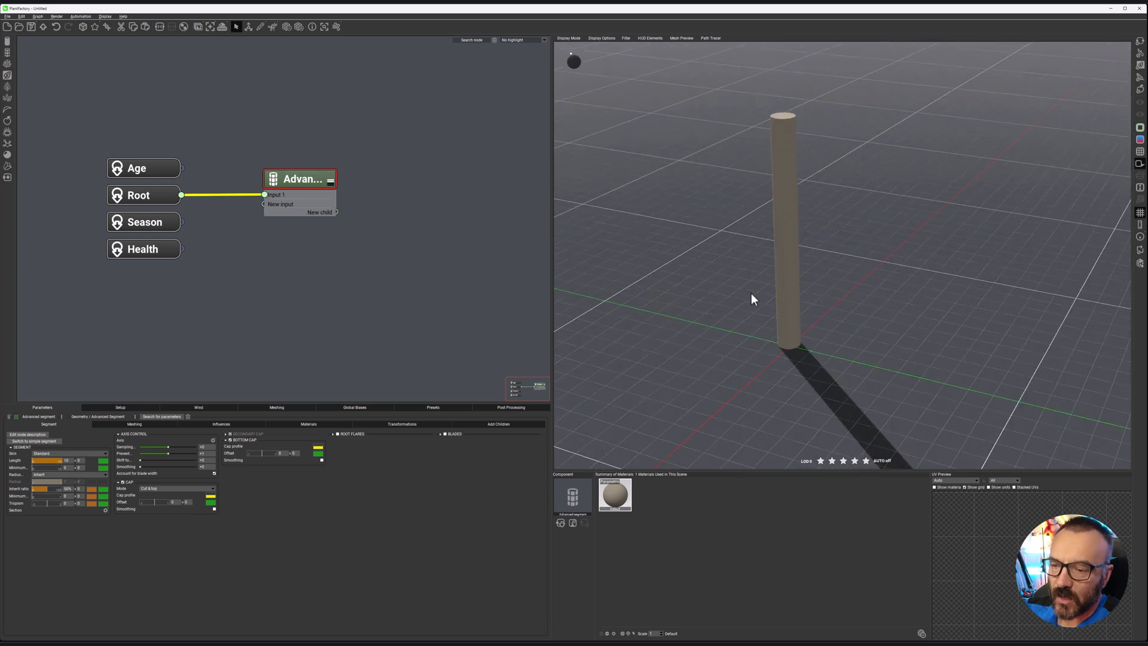
pyautogui.moveTo(734, 289); pyautogui.dragTo(847, 220)
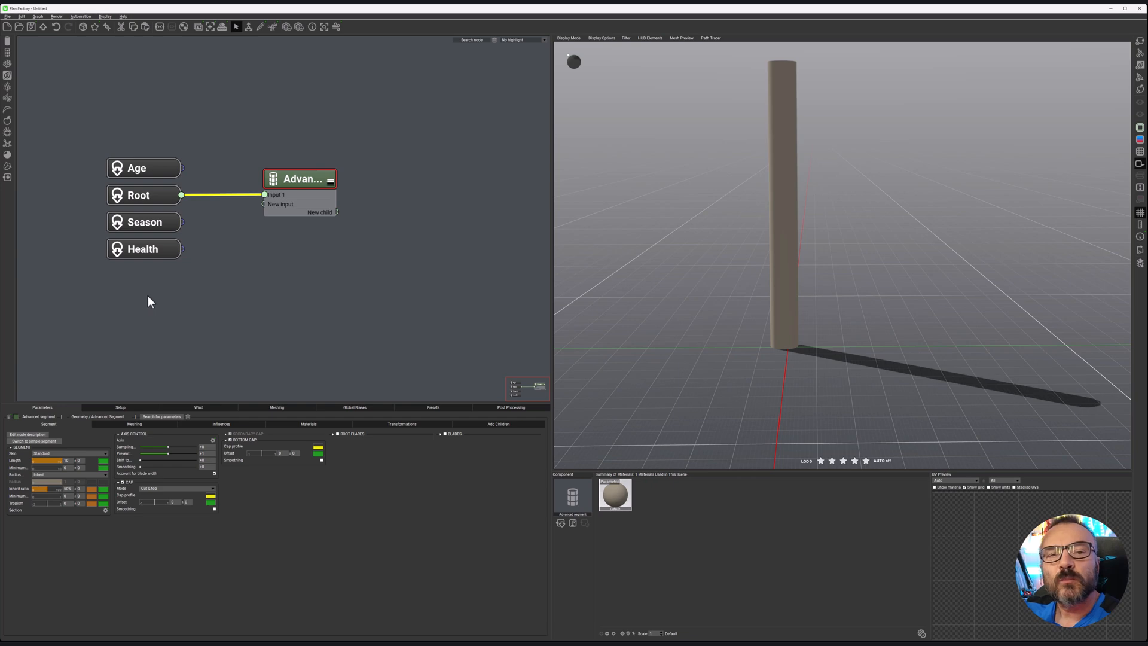
# Set the segment's length variation to 4 and generate several random plant variations to test it.
pyautogui.click(74, 460)
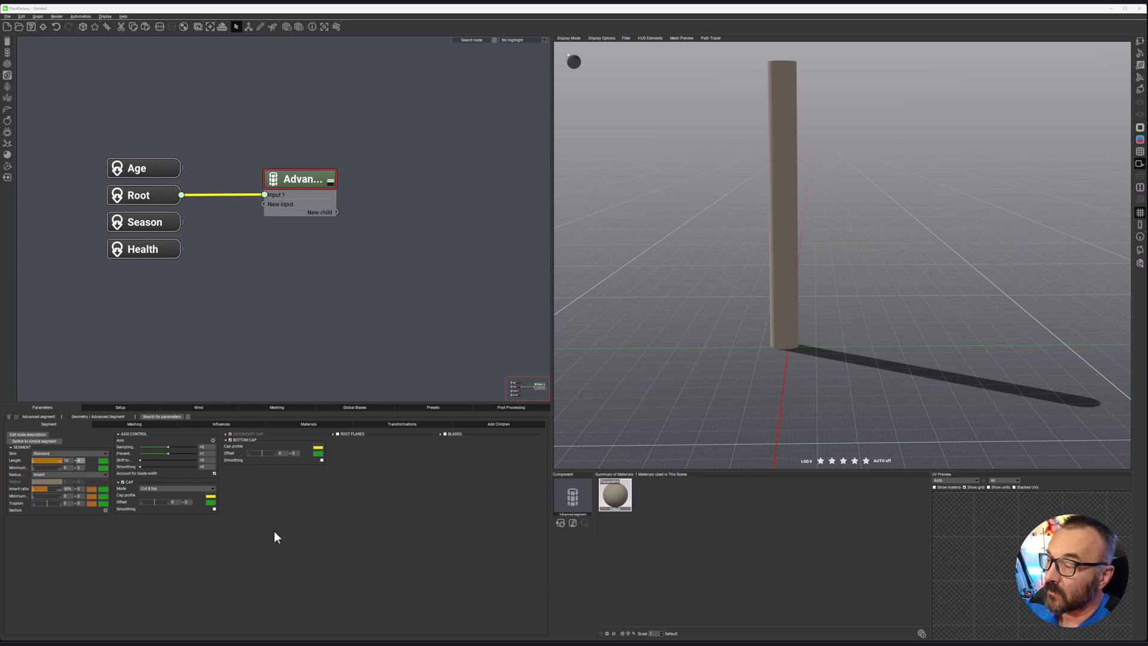
pyautogui.press('Return')
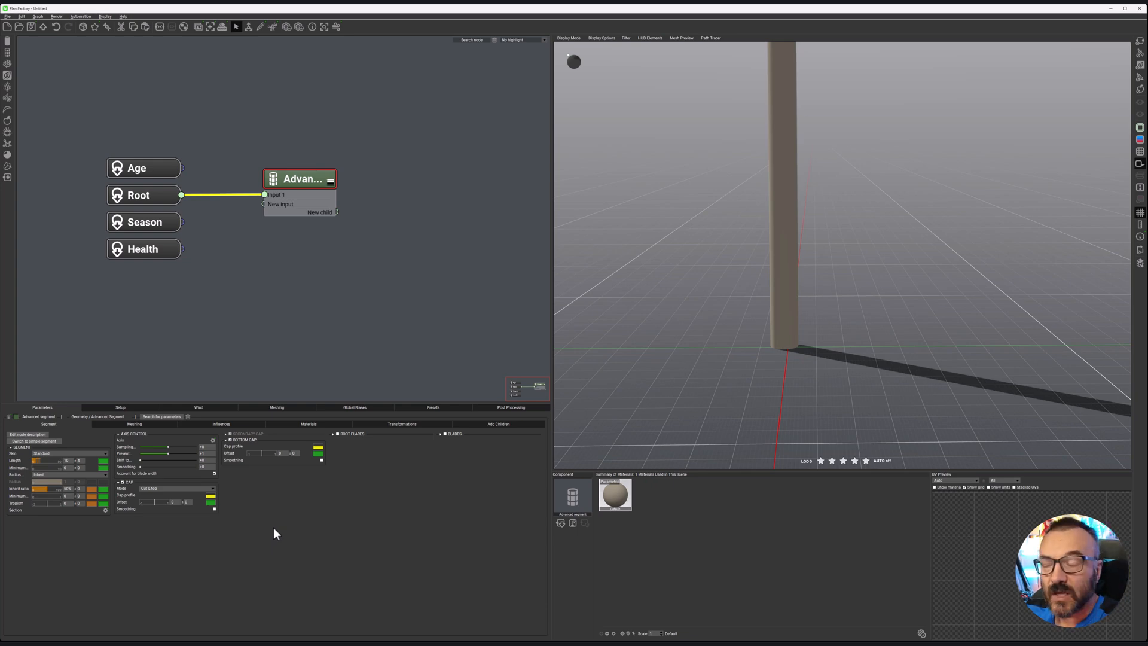
pyautogui.click(83, 27)
pyautogui.moveTo(604, 186); pyautogui.dragTo(700, 228, button='middle')
pyautogui.moveTo(700, 228); pyautogui.dragTo(715, 231, button='right')
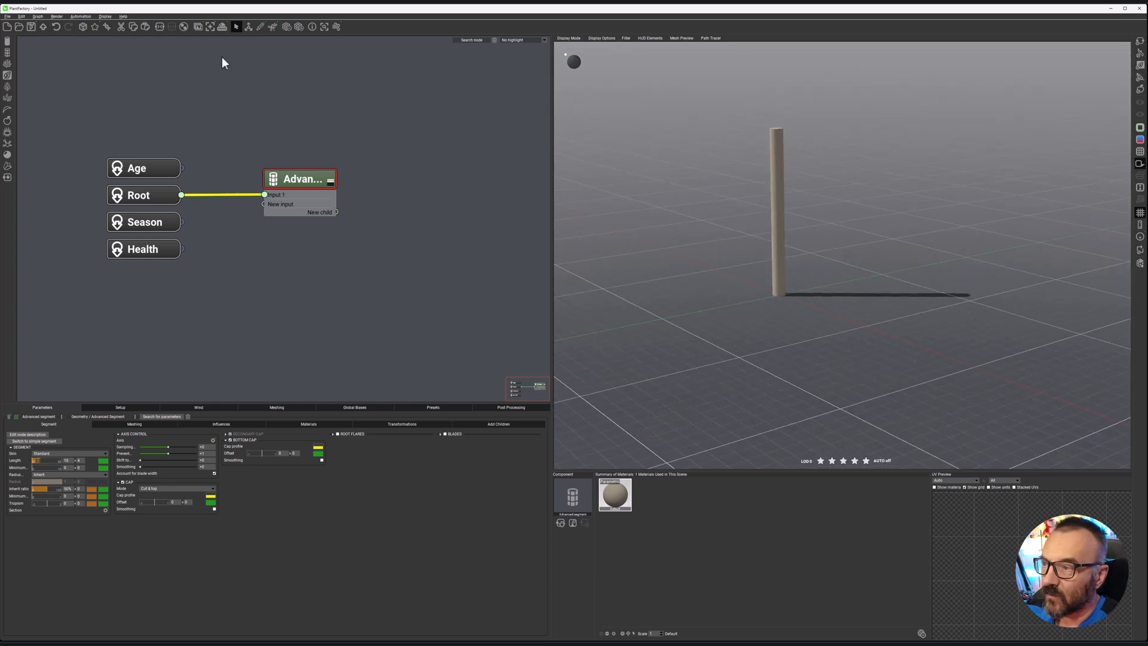
pyautogui.click(82, 26)
pyautogui.click(82, 27)
pyautogui.click(82, 26)
pyautogui.click(82, 26)
pyautogui.click(82, 26)
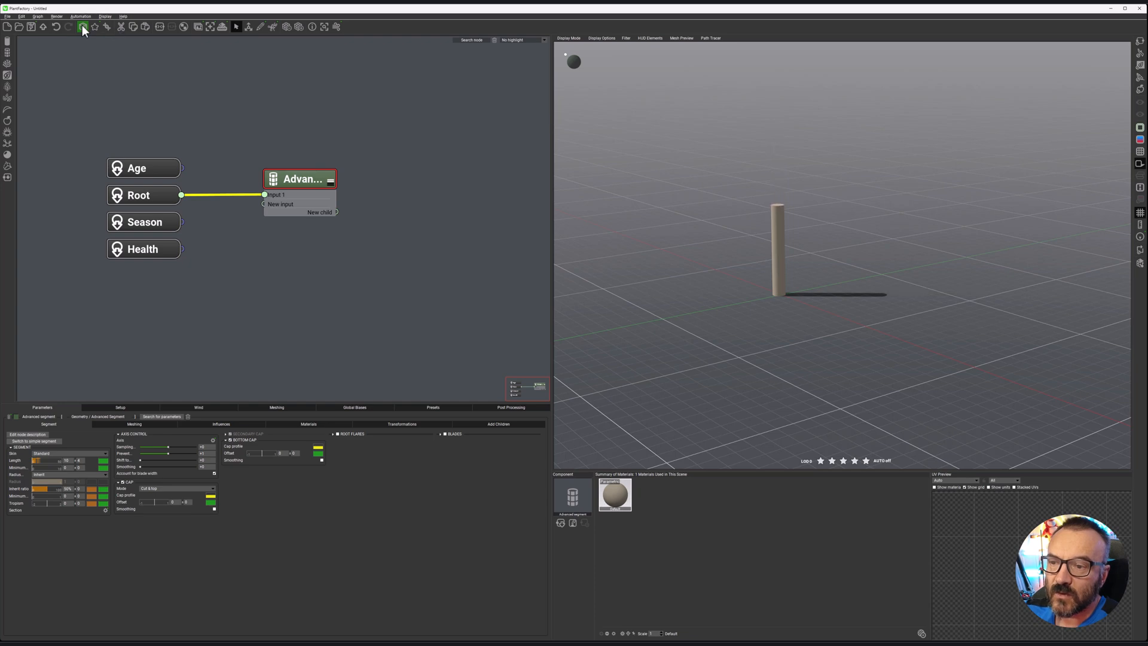
# Generate more plant variations by randomizing the seed in the plant's setup characteristics.
pyautogui.click(120, 407)
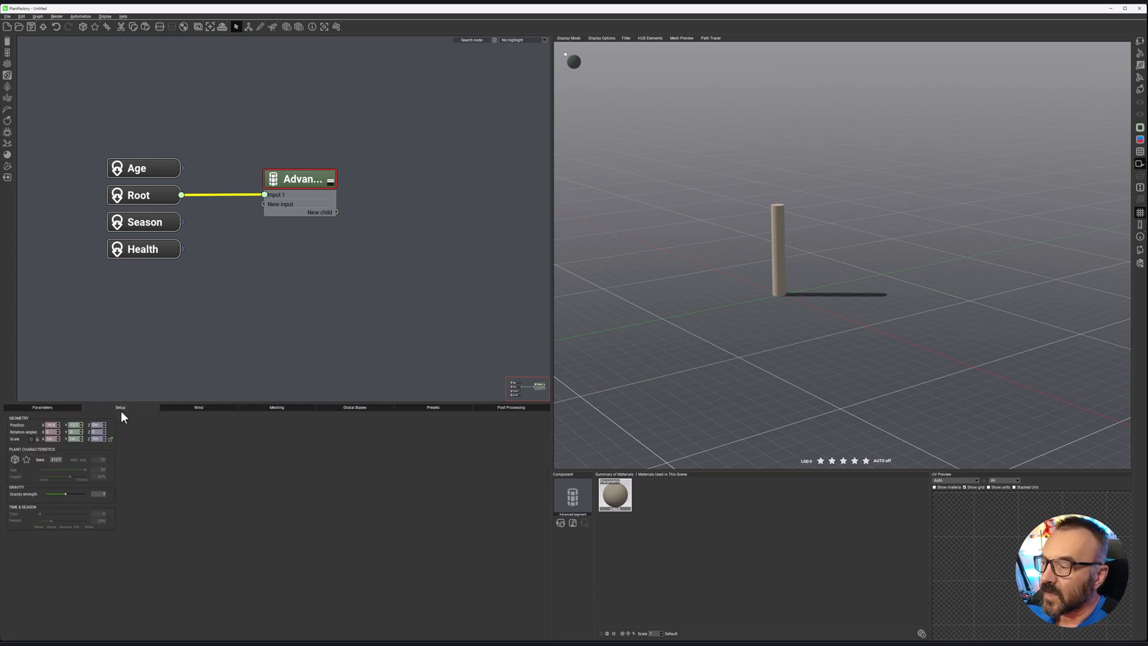
pyautogui.click(18, 460)
pyautogui.click(18, 460)
pyautogui.click(17, 460)
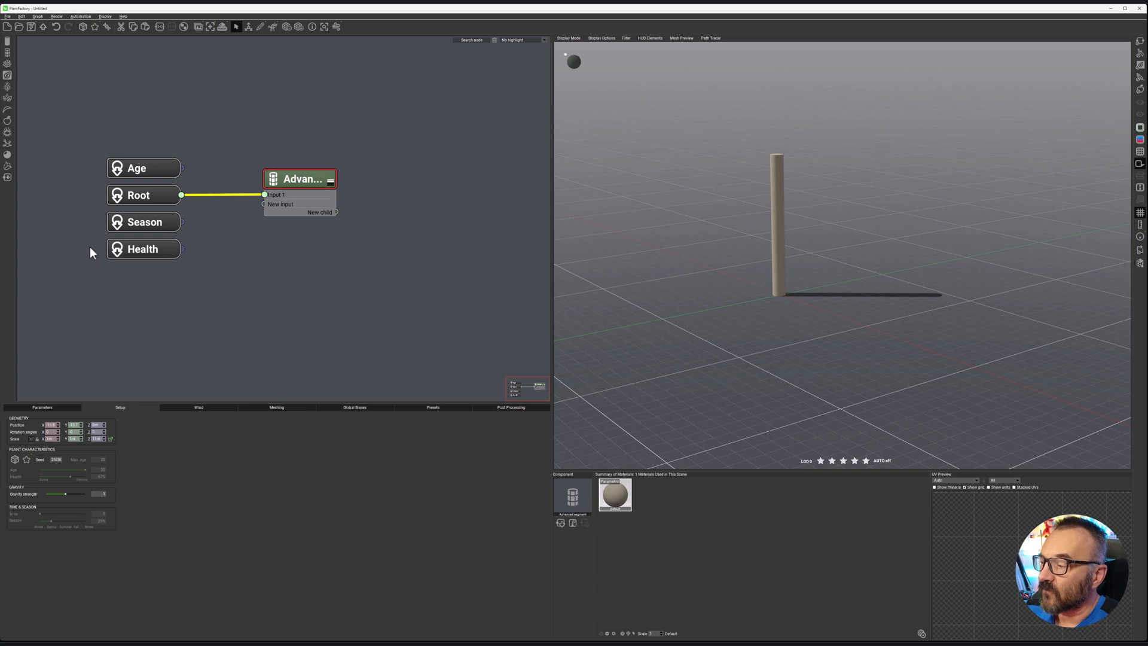
# Choose Absolute Randomness as the randomness type for the segment's Length parameter.
pyautogui.click(42, 409)
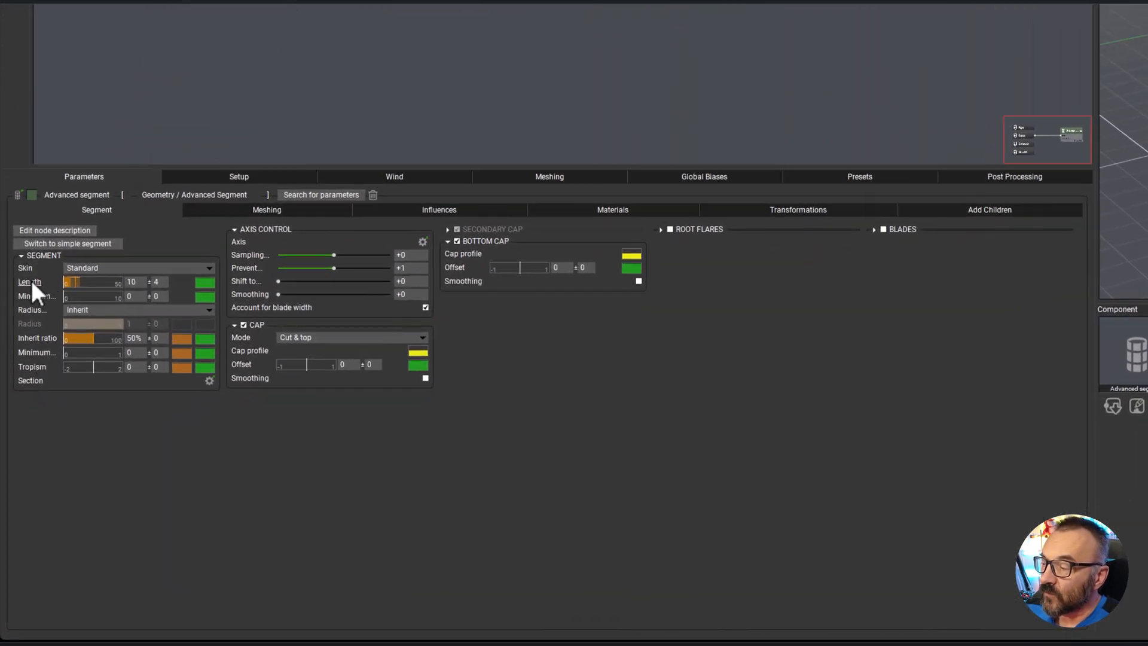
pyautogui.rightClick(31, 282)
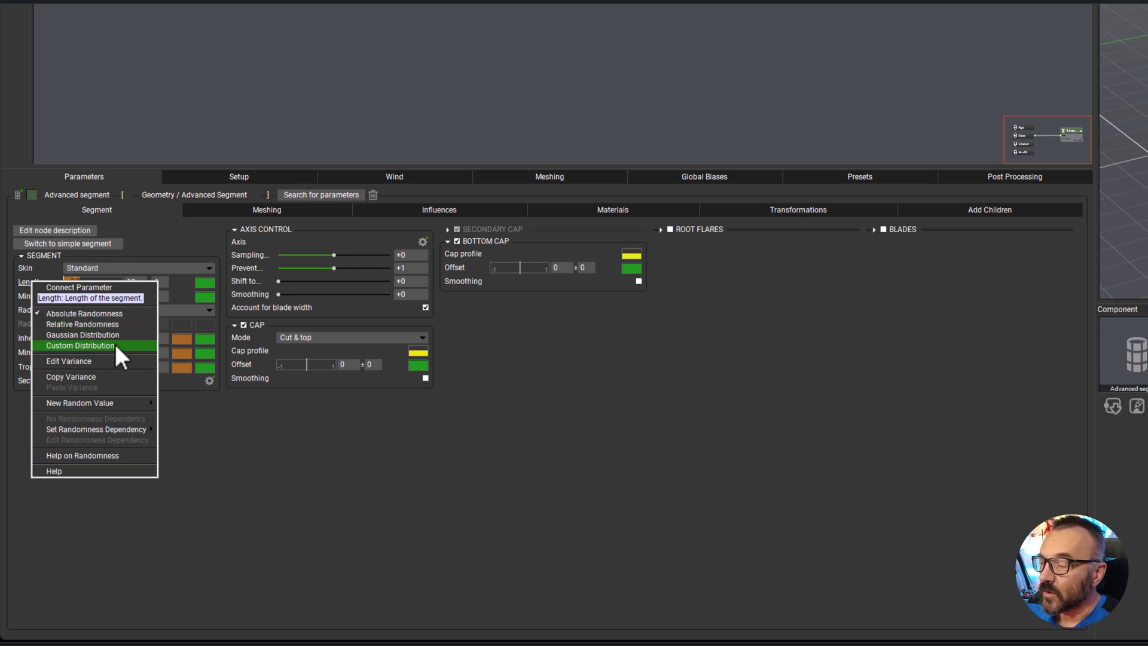
pyautogui.click(110, 313)
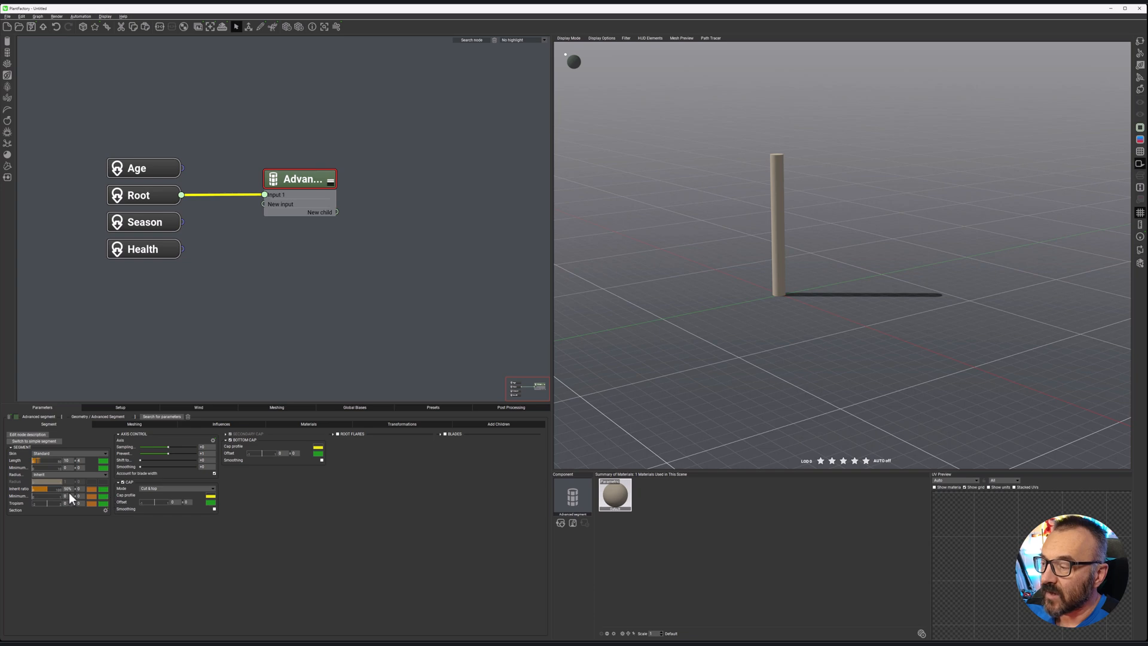
# Taper the segment by lowering the end keypoint of its Inherit ratio profile to a Y of about 0.2.
pyautogui.click(94, 490)
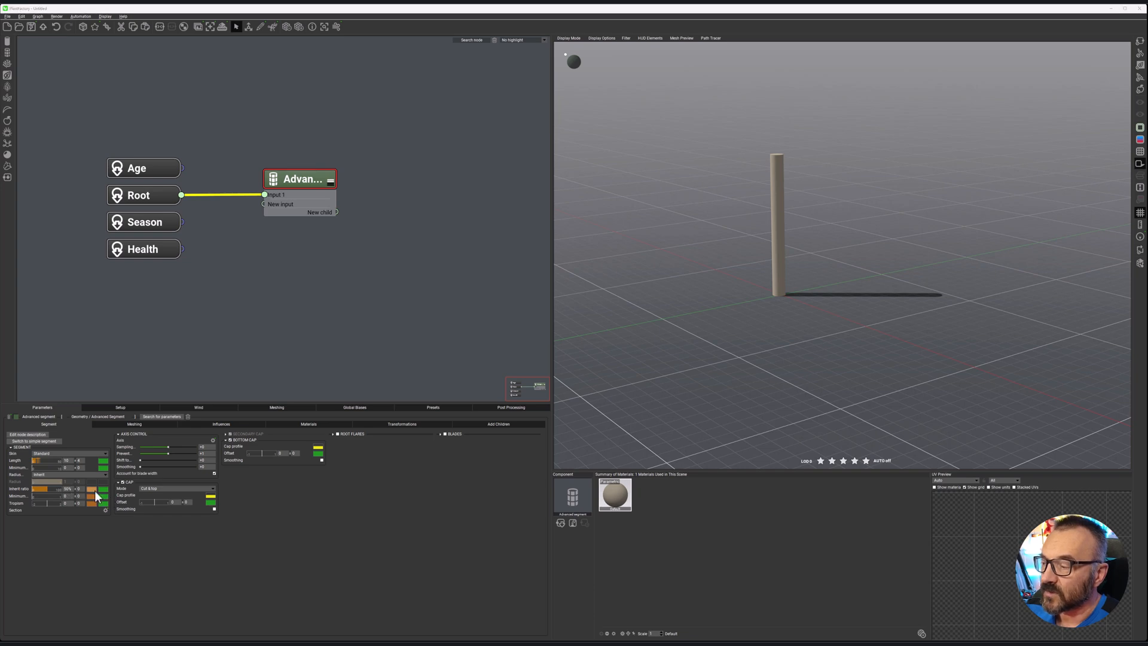
pyautogui.moveTo(141, 393); pyautogui.dragTo(527, 227)
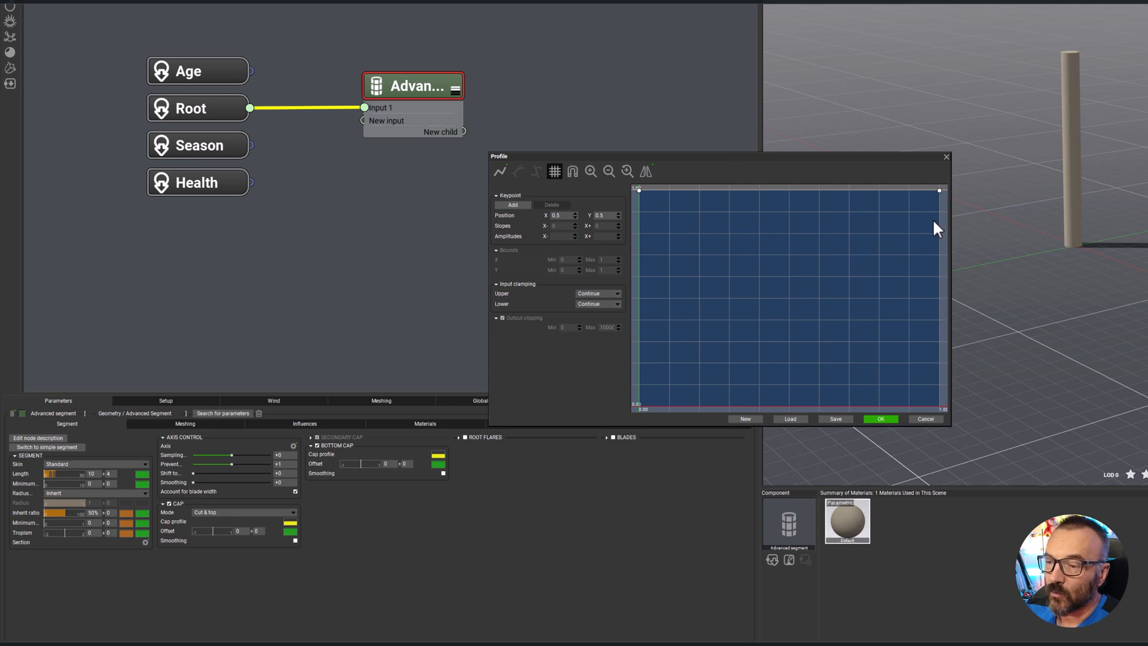
pyautogui.click(940, 190)
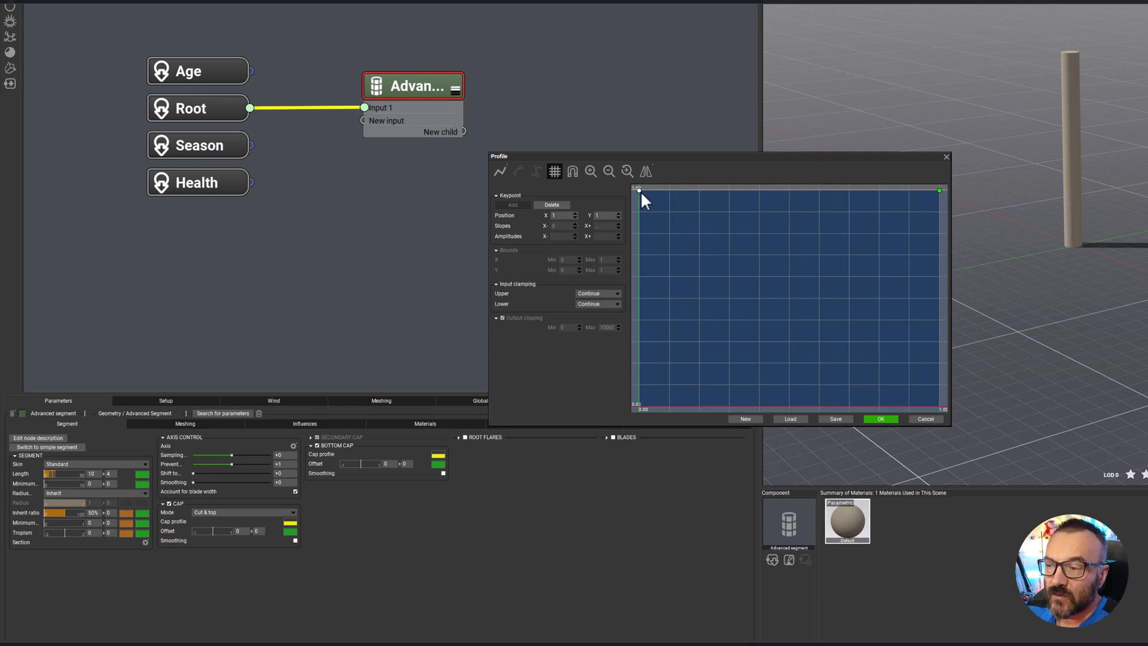
pyautogui.moveTo(939, 189); pyautogui.dragTo(948, 392)
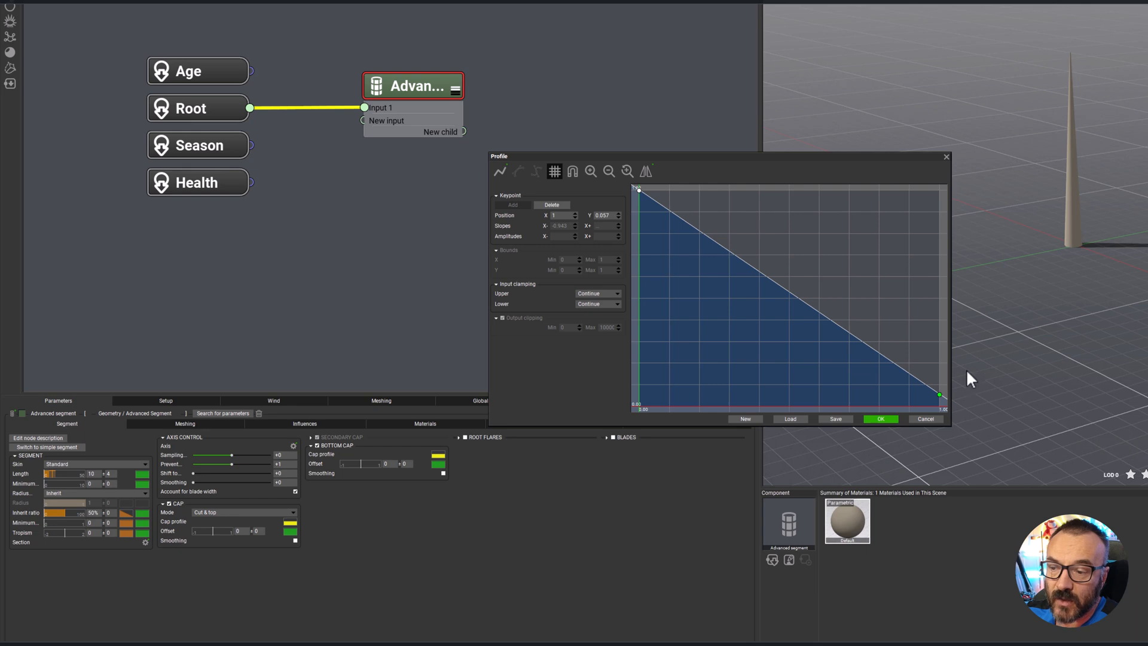
pyautogui.moveTo(939, 394); pyautogui.dragTo(942, 363)
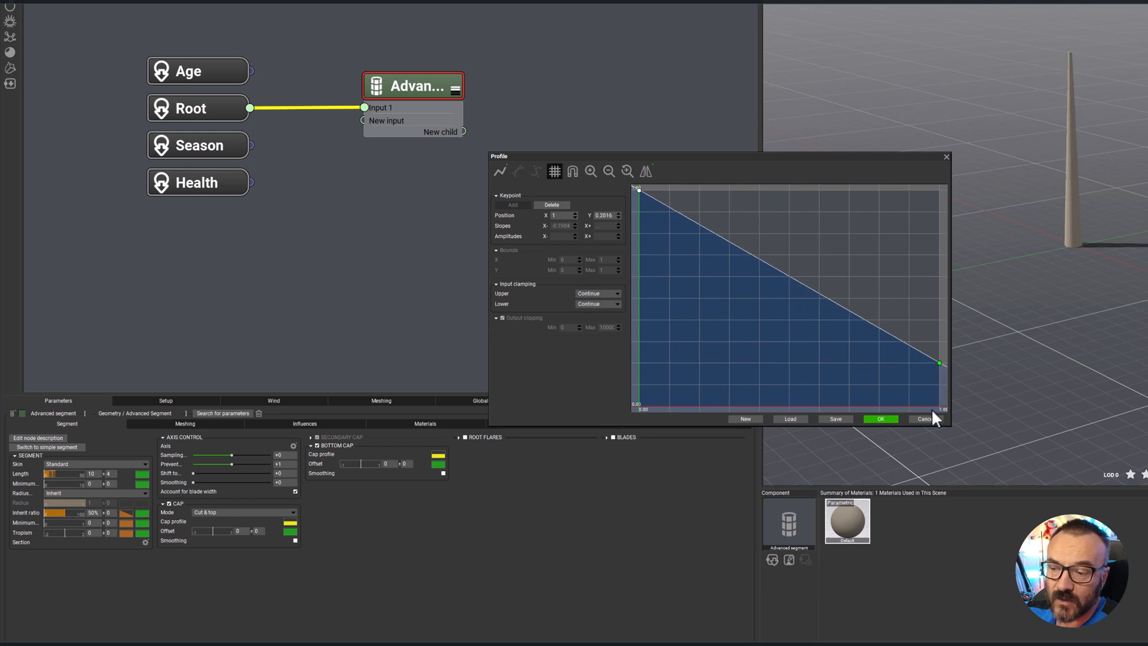
pyautogui.click(881, 419)
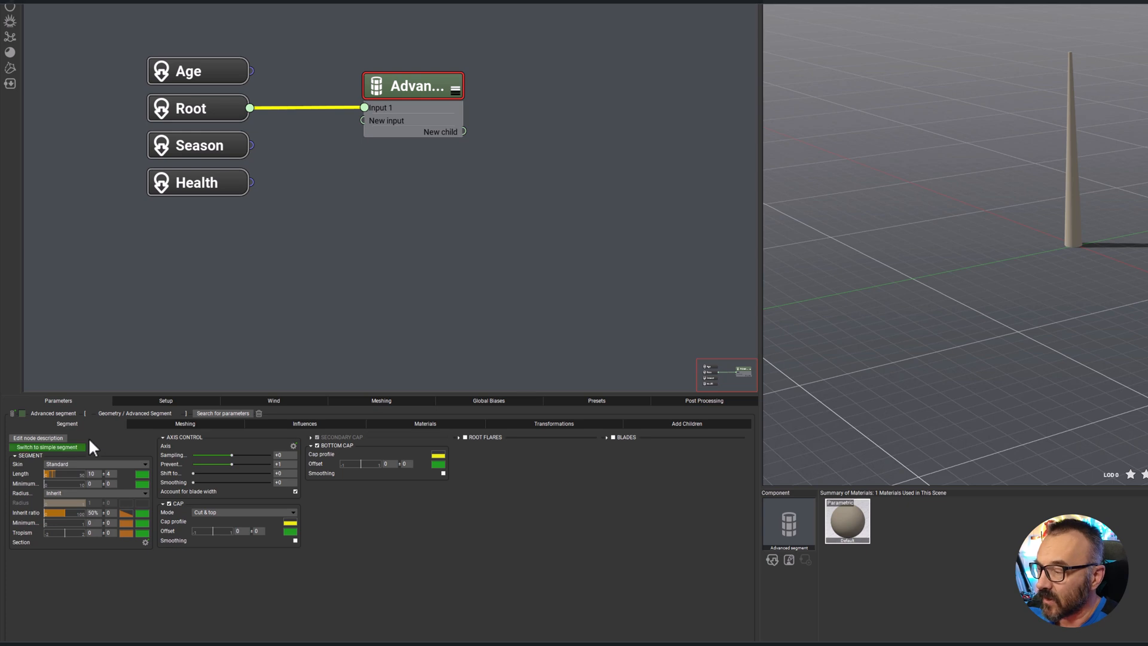
pyautogui.click(146, 542)
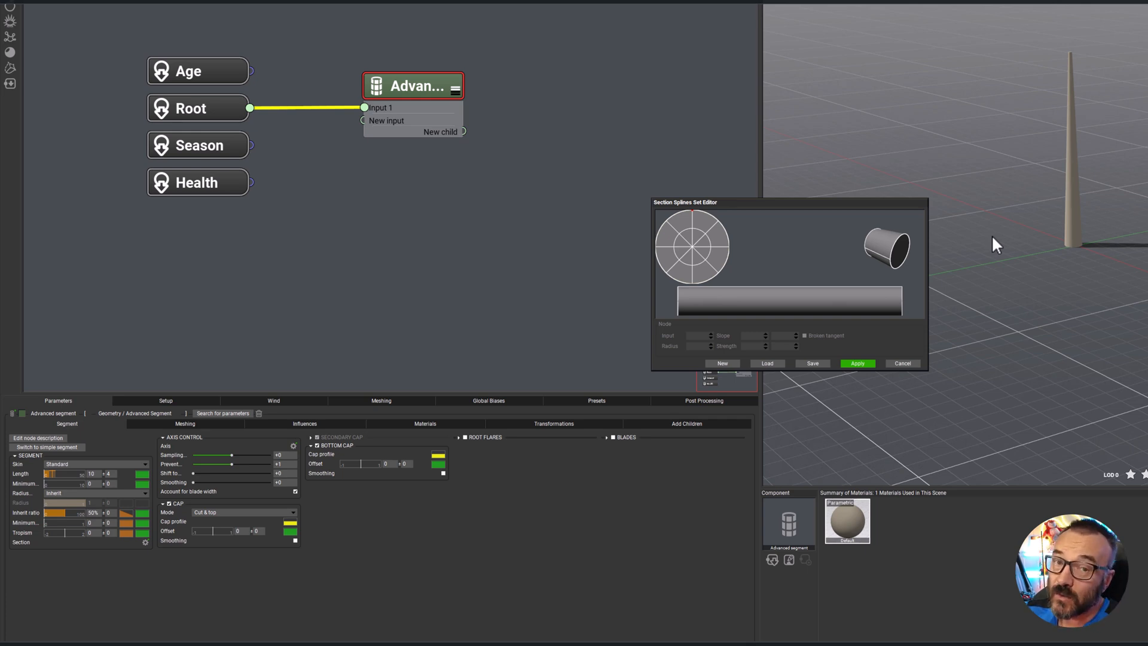
pyautogui.click(897, 363)
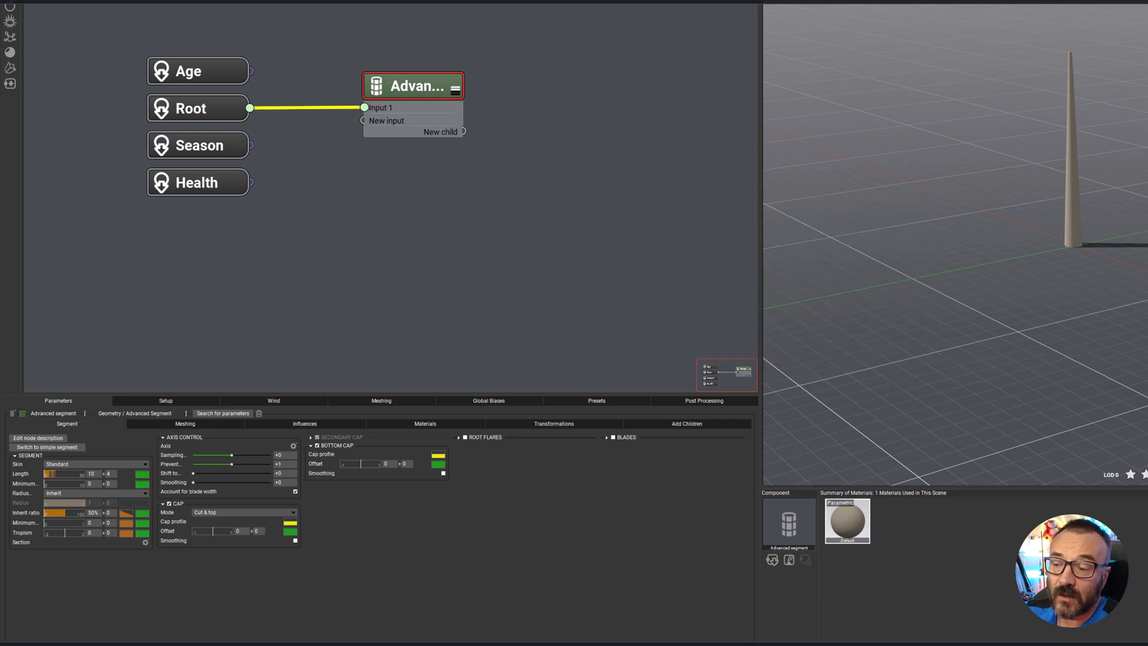
# Reshape the segment's cap profile into a descending curve by adding a keypoint near the middle and lowering it and the end keypoint.
pyautogui.click(1069, 55)
pyautogui.moveTo(1021, 75); pyautogui.dragTo(1045, 155, button='right')
pyautogui.scroll(3, 999, 36)
pyautogui.moveTo(974, 9); pyautogui.dragTo(795, 59, button='right')
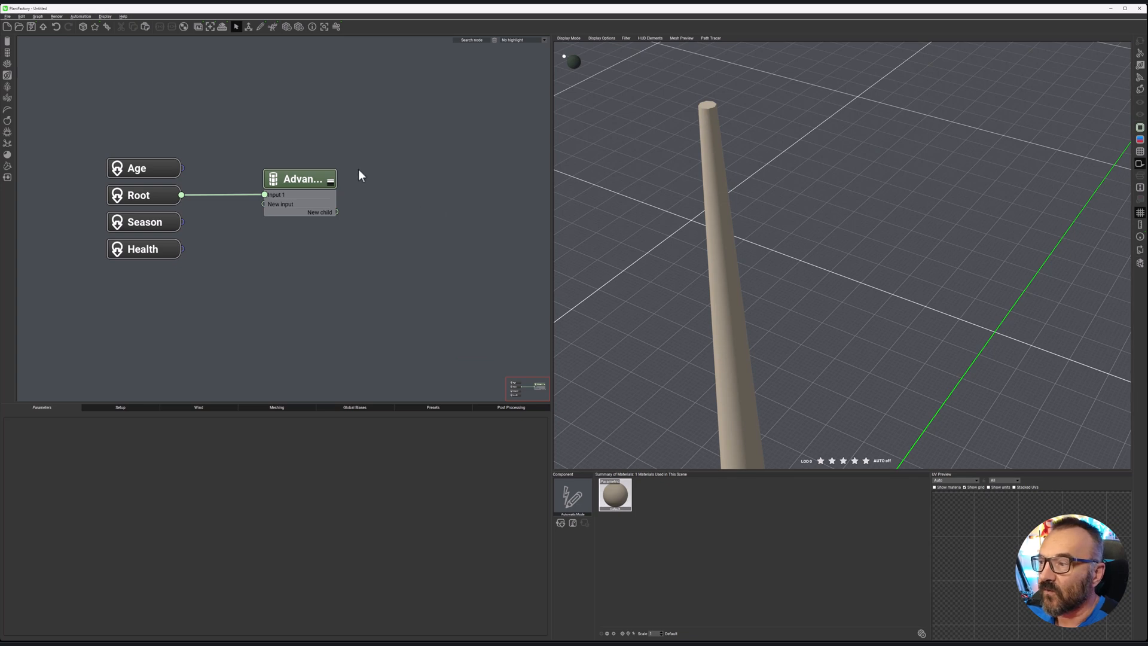
pyautogui.click(302, 179)
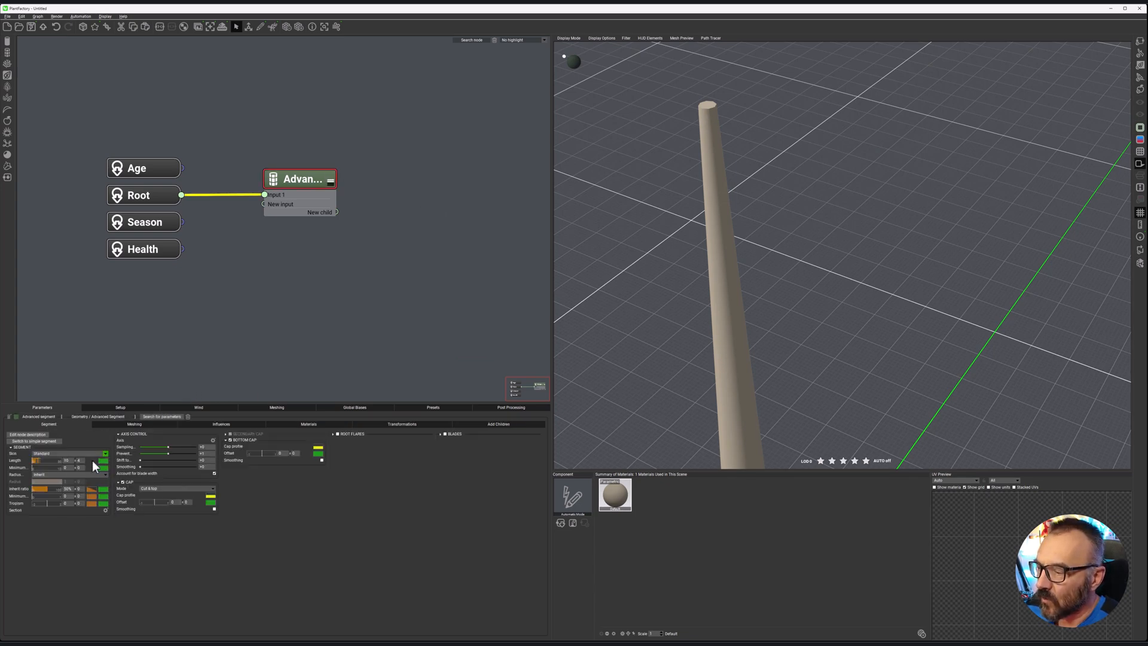
pyautogui.click(210, 496)
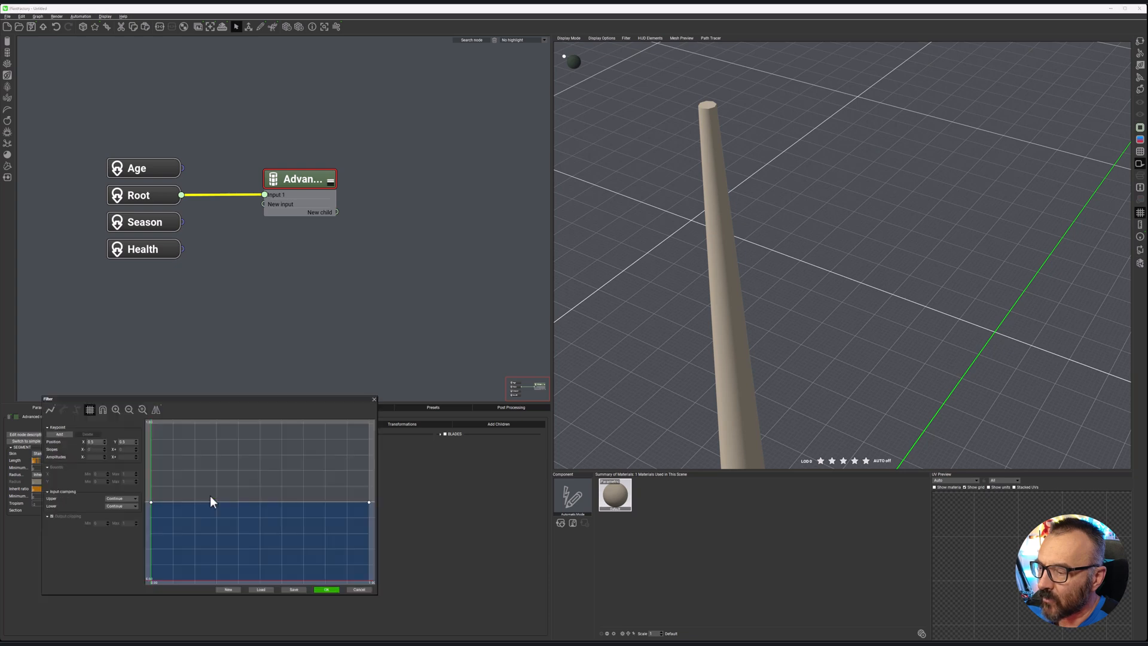
pyautogui.click(254, 501)
pyautogui.moveTo(254, 500)
pyautogui.mouseDown()
pyautogui.moveTo(260, 441)
pyautogui.moveTo(275, 574)
pyautogui.moveTo(266, 507)
pyautogui.mouseUp()
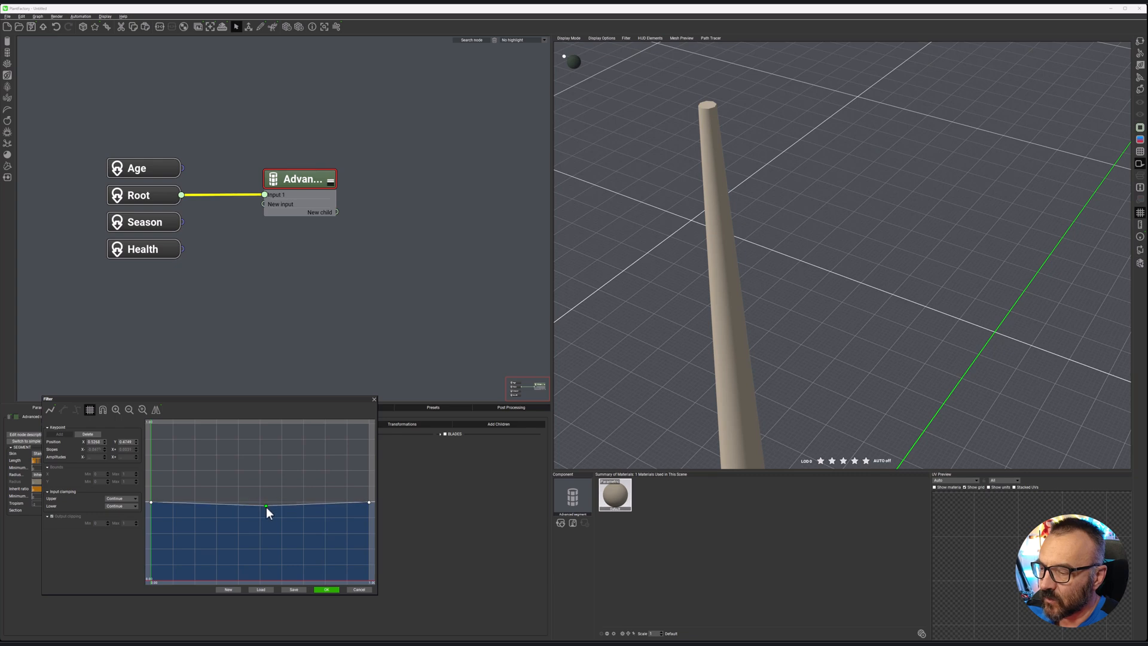
pyautogui.click(369, 502)
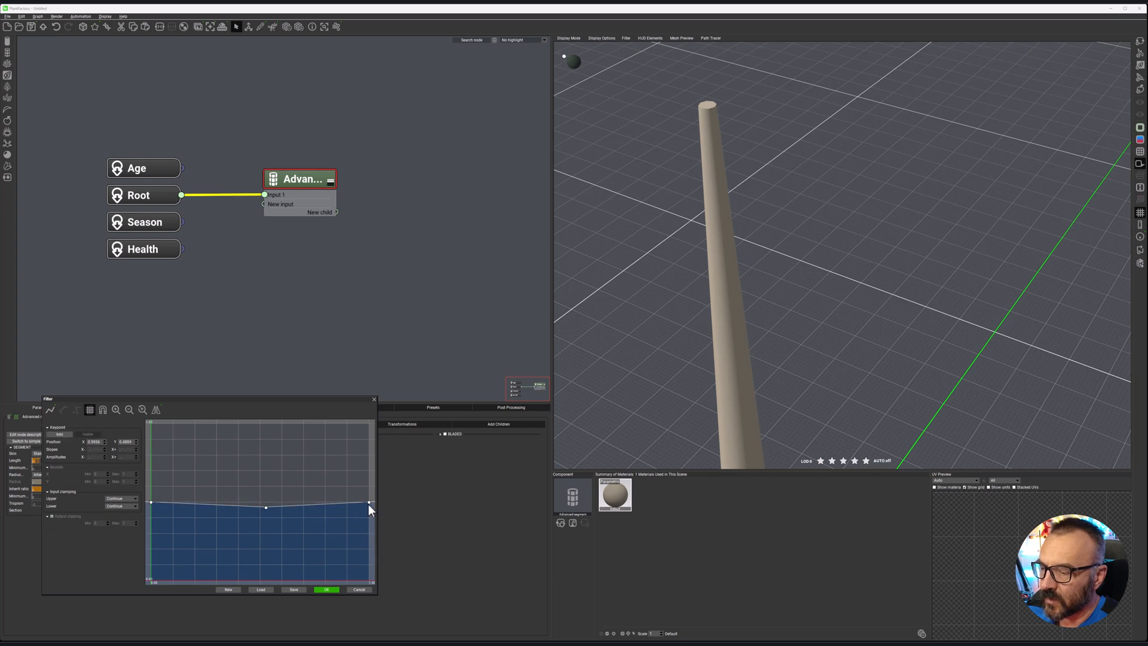
pyautogui.moveTo(369, 502); pyautogui.dragTo(371, 554)
pyautogui.moveTo(368, 503); pyautogui.dragTo(373, 561)
pyautogui.moveTo(267, 507); pyautogui.dragTo(277, 534)
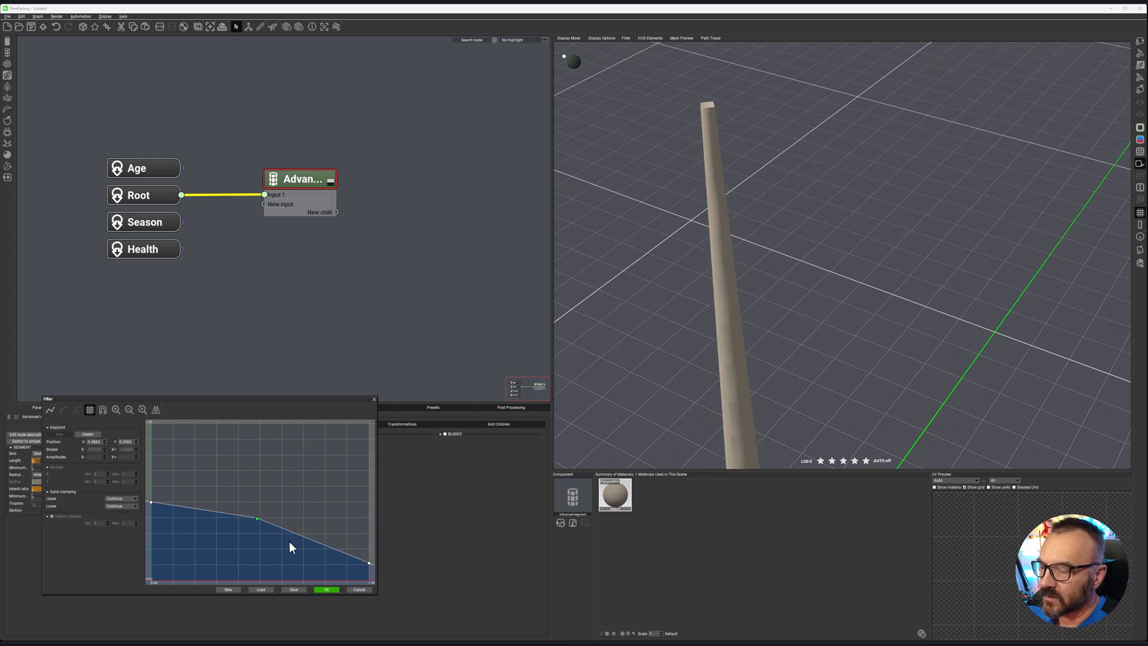
pyautogui.click(327, 589)
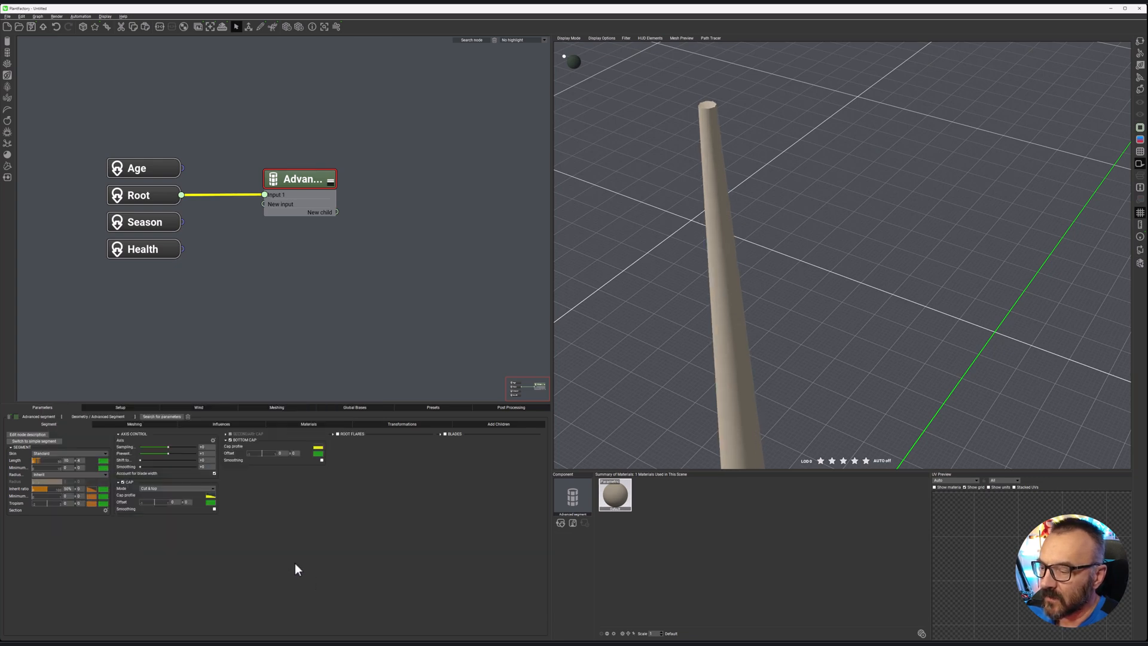
# Edit the cap's Offset profile by lowering its end keypoint to about the middle of the graph.
pyautogui.click(211, 502)
pyautogui.moveTo(371, 431); pyautogui.dragTo(371, 508)
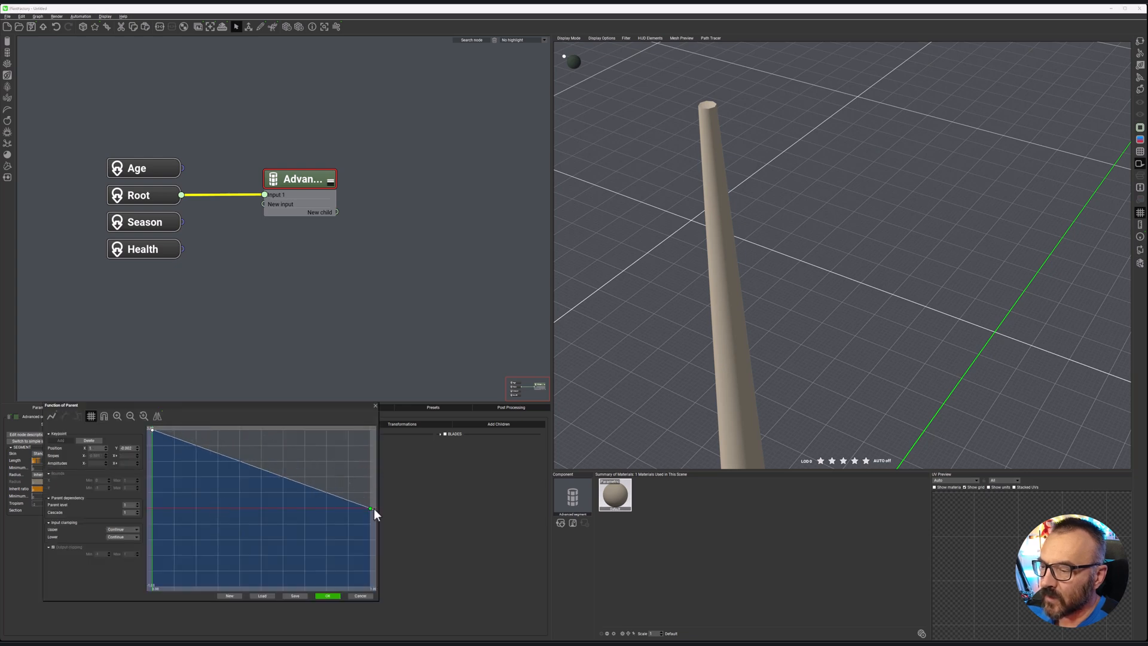
pyautogui.click(328, 595)
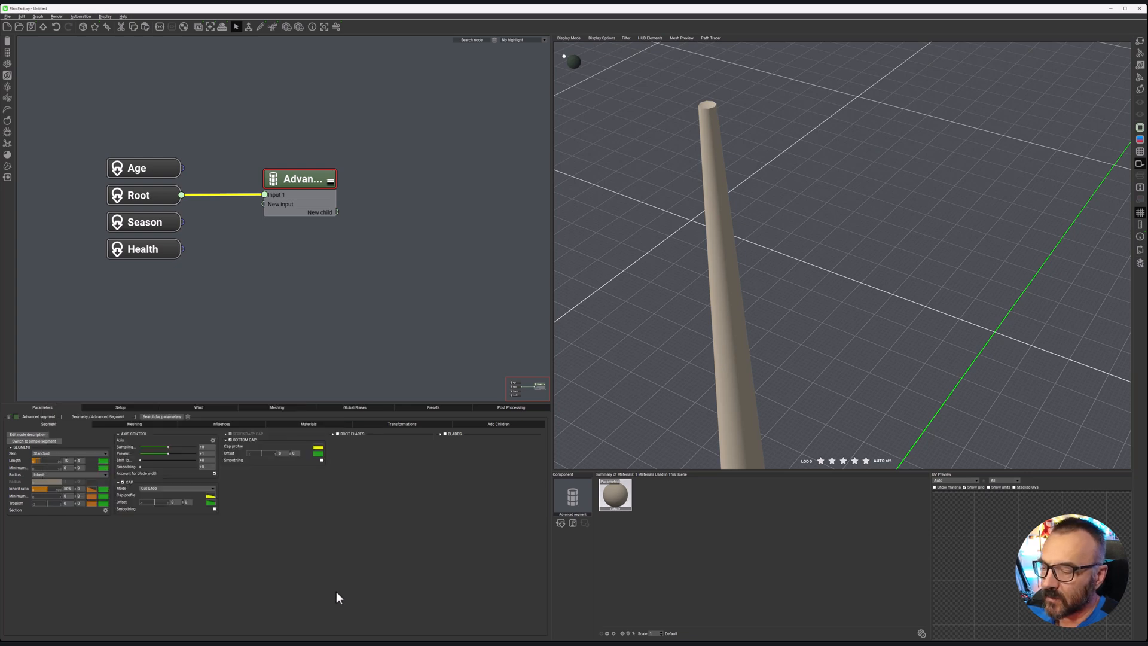
# Try the Only top mode for the segment's cap and return the mode to Cut & top.
pyautogui.click(214, 489)
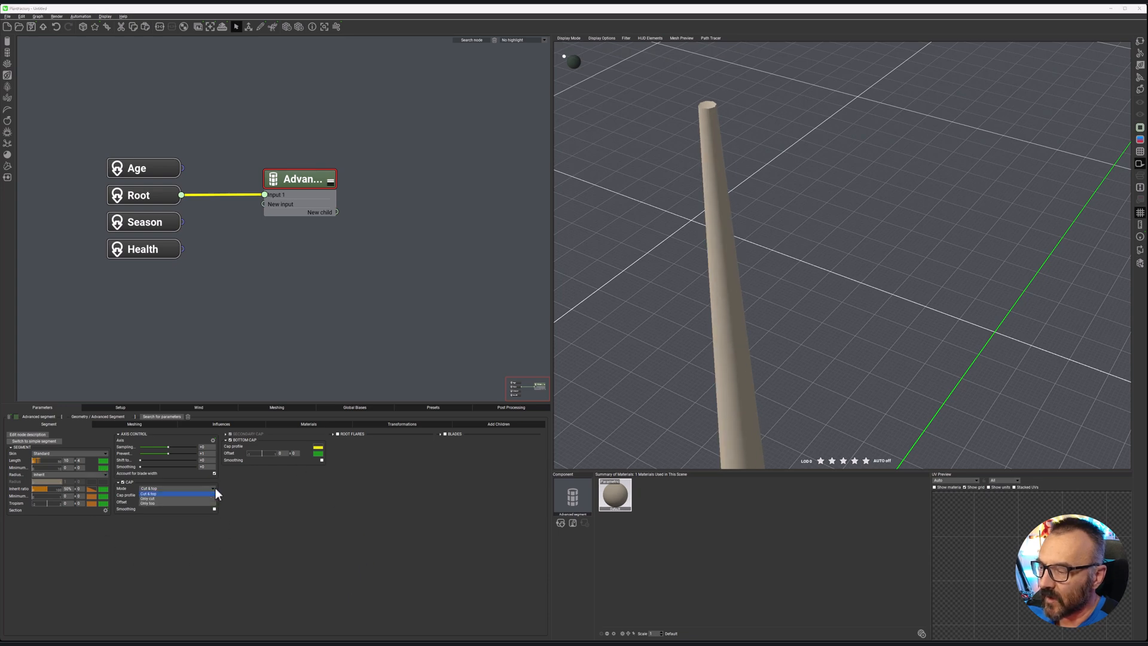
pyautogui.click(157, 503)
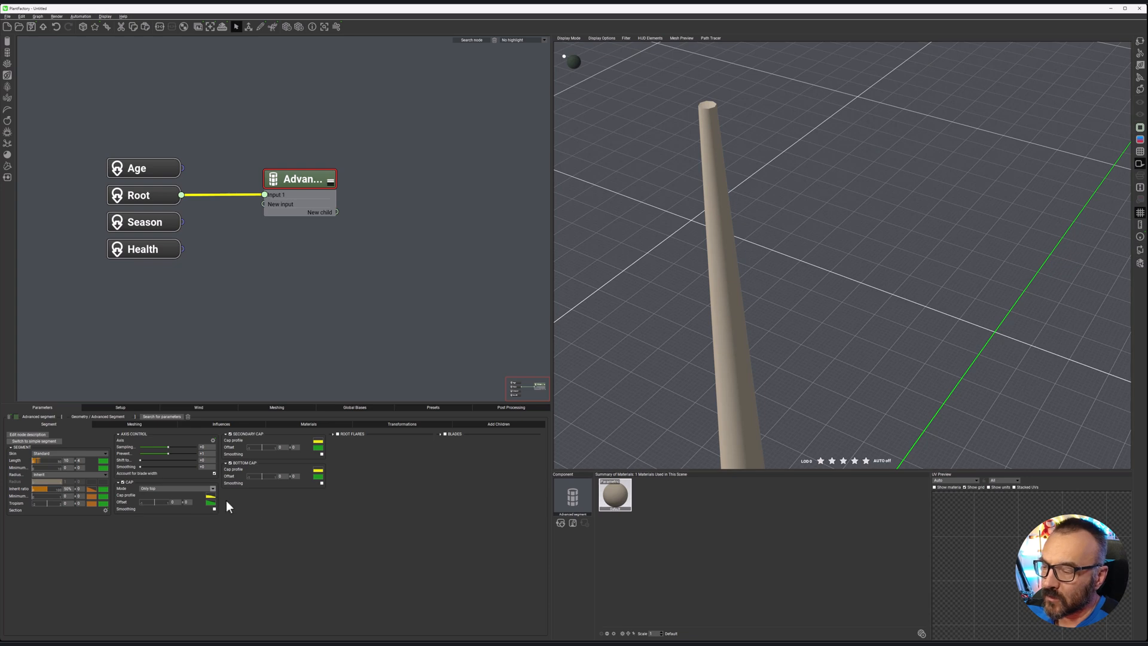
pyautogui.click(214, 489)
pyautogui.click(165, 494)
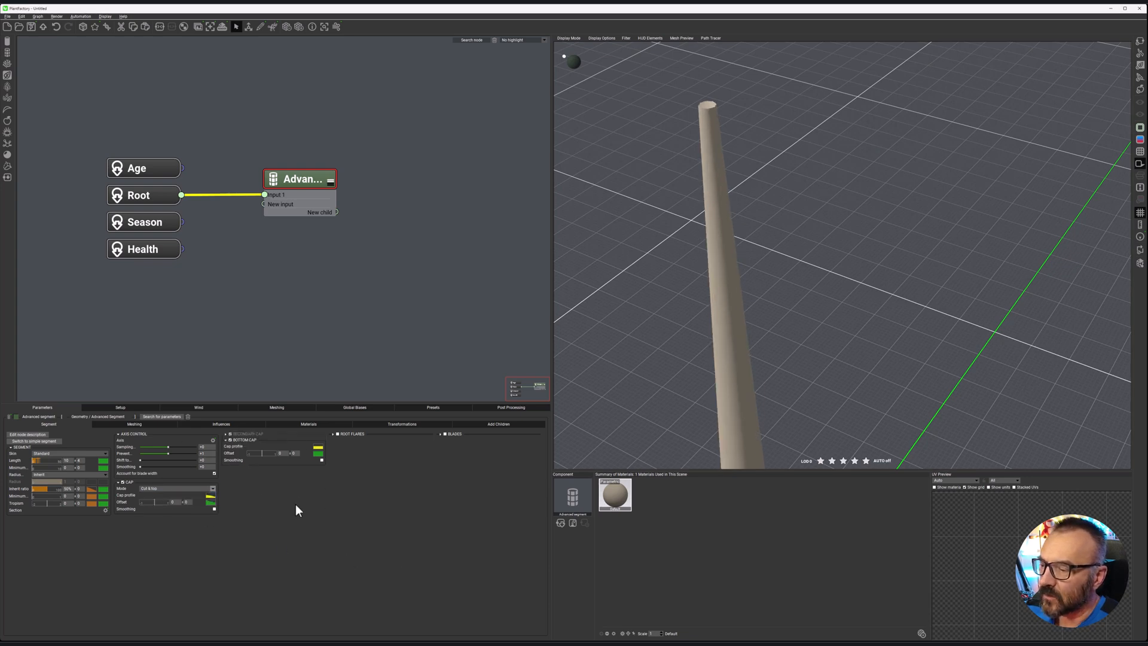
# Enable root flares on the segment at the base of the trunk.
pyautogui.scroll(-6, 730, 292)
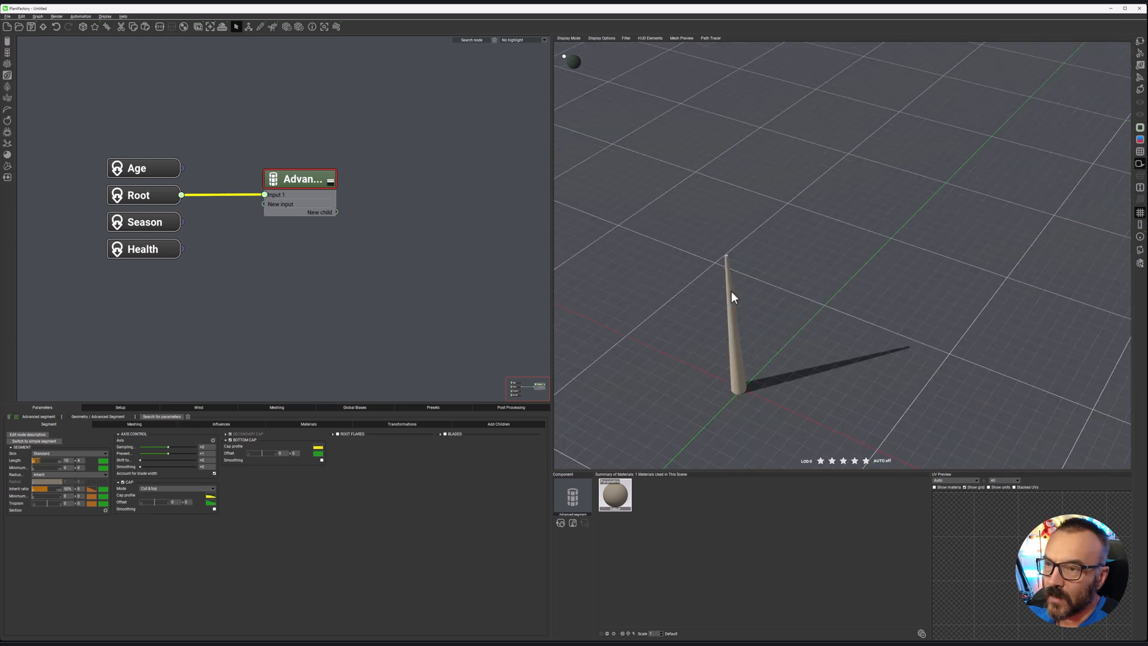
pyautogui.scroll(4, 730, 292)
pyautogui.moveTo(727, 336); pyautogui.dragTo(760, 382, button='right')
pyautogui.scroll(4, 756, 372)
pyautogui.click(753, 339)
pyautogui.moveTo(753, 340); pyautogui.dragTo(804, 329, button='right')
pyautogui.moveTo(684, 351); pyautogui.dragTo(768, 357, button='right')
pyautogui.click(731, 293)
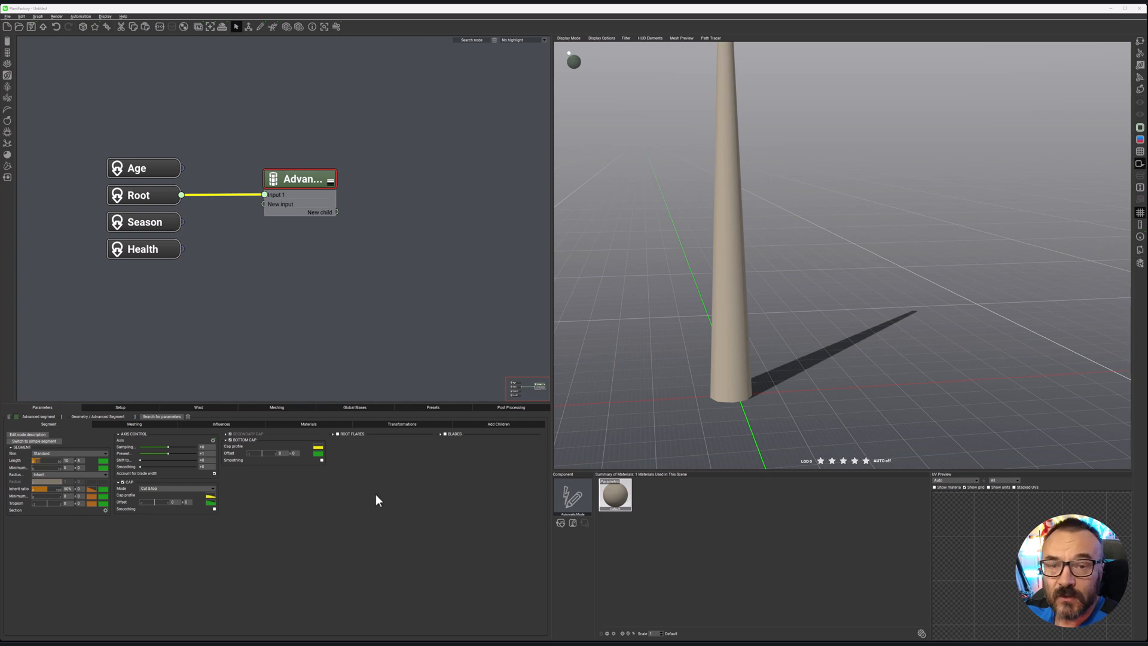
pyautogui.click(338, 434)
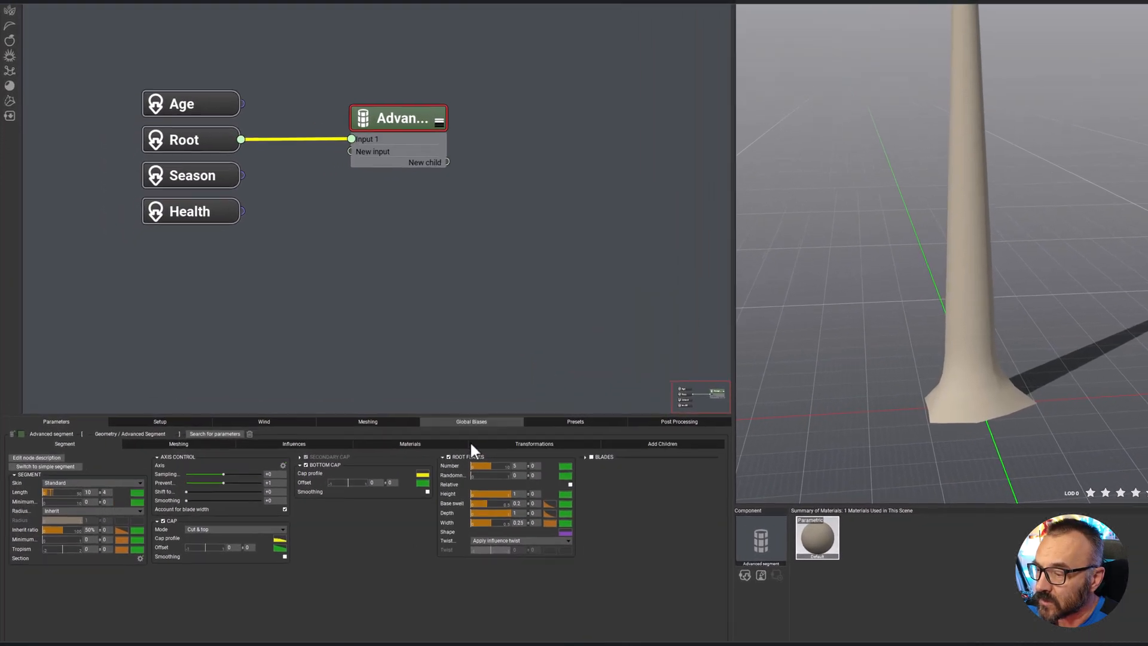
# Set the root flares' height to 2.3 and base swell to 0.29.
pyautogui.moveTo(981, 317); pyautogui.dragTo(1142, 359, button='middle')
pyautogui.scroll(3, 1023, 387)
pyautogui.moveTo(1023, 386)
pyautogui.mouseDown(button='middle')
pyautogui.moveTo(1093, 363)
pyautogui.moveTo(1033, 389)
pyautogui.mouseUp(button='middle')
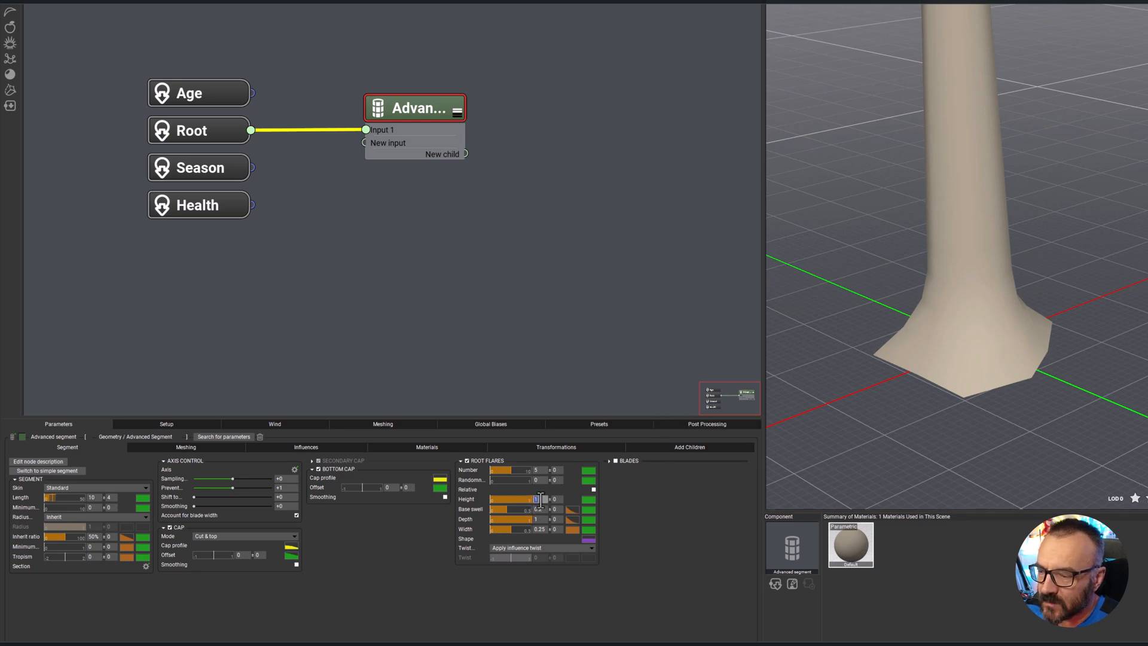
pyautogui.moveTo(526, 500); pyautogui.dragTo(585, 487)
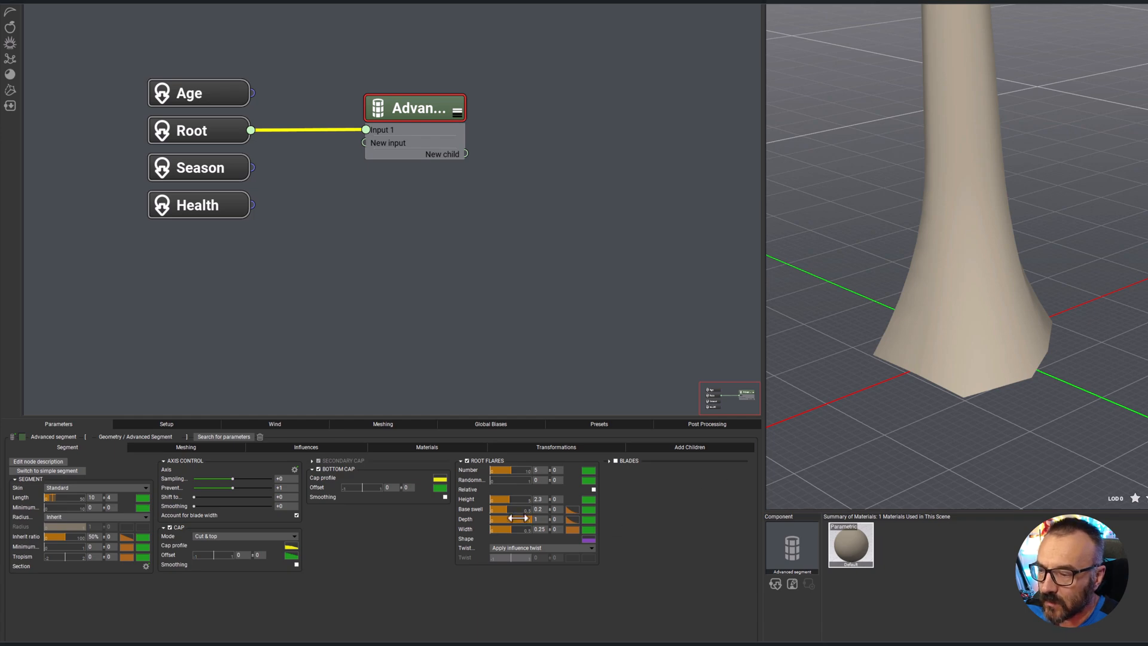
pyautogui.moveTo(503, 510); pyautogui.dragTo(512, 509)
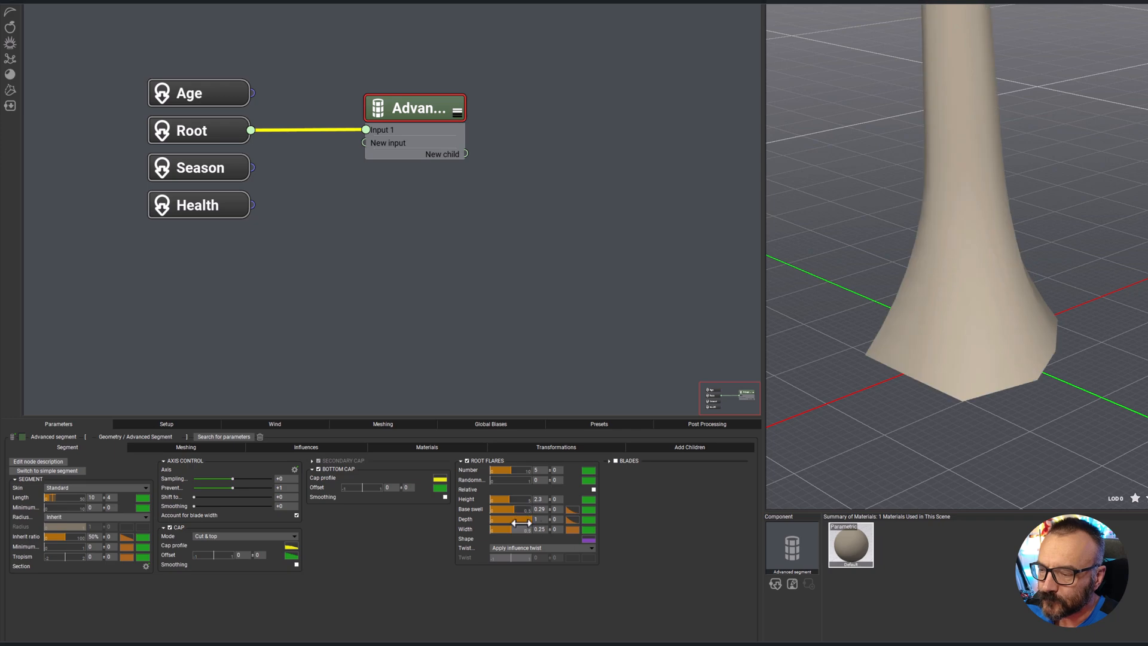
# Set the root flares' depth to 1.12 and narrow their width to 0.04.
pyautogui.moveTo(527, 519)
pyautogui.mouseDown()
pyautogui.moveTo(499, 519)
pyautogui.moveTo(541, 529)
pyautogui.moveTo(526, 528)
pyautogui.mouseUp()
pyautogui.hotkey('ctrl', 'z')
pyautogui.moveTo(1061, 335); pyautogui.dragTo(979, 328)
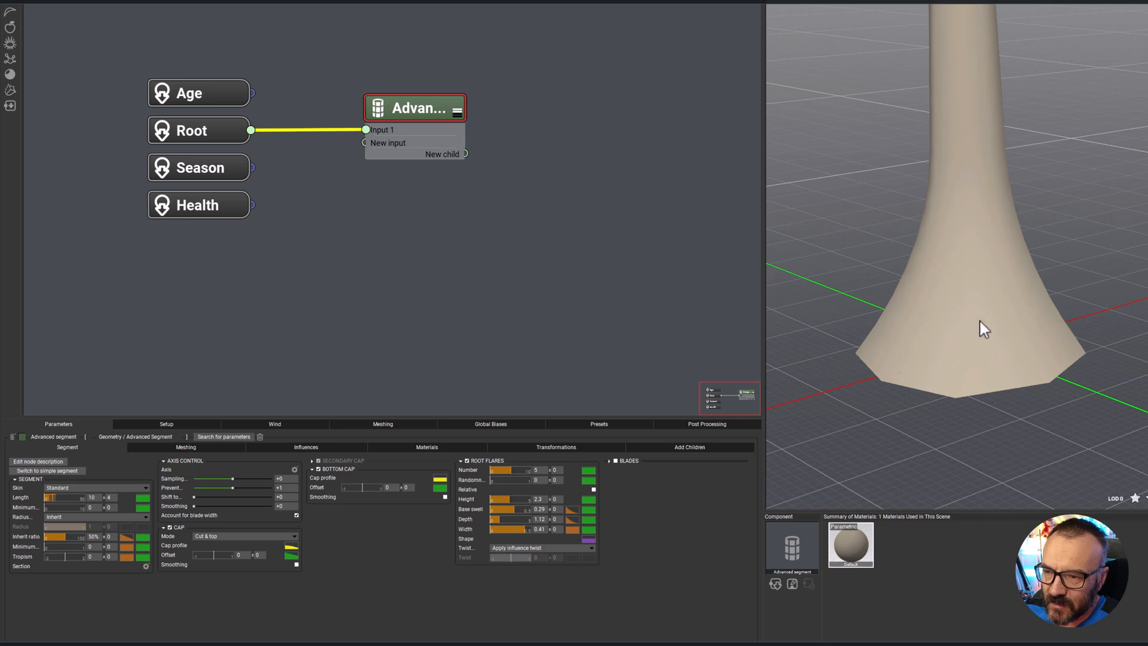
pyautogui.moveTo(524, 530)
pyautogui.mouseDown()
pyautogui.moveTo(490, 529)
pyautogui.moveTo(507, 529)
pyautogui.mouseUp()
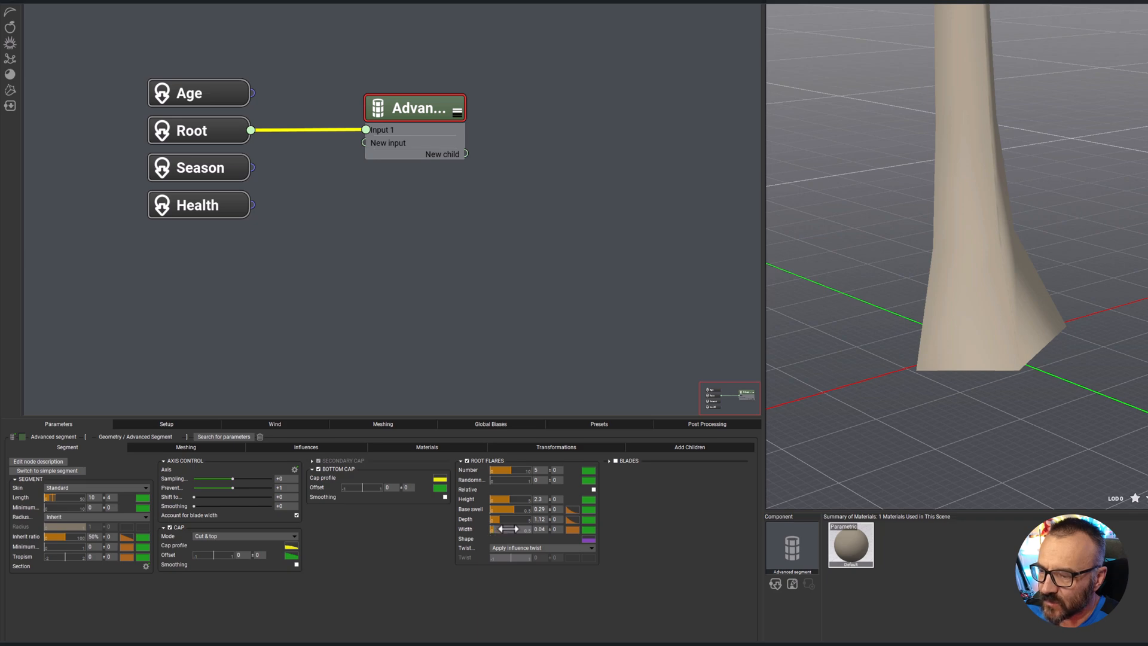
# Set the random variation of the root flares' number to 2.
pyautogui.moveTo(1086, 321); pyautogui.dragTo(903, 333)
pyautogui.click(534, 471)
pyautogui.moveTo(558, 472); pyautogui.dragTo(547, 472)
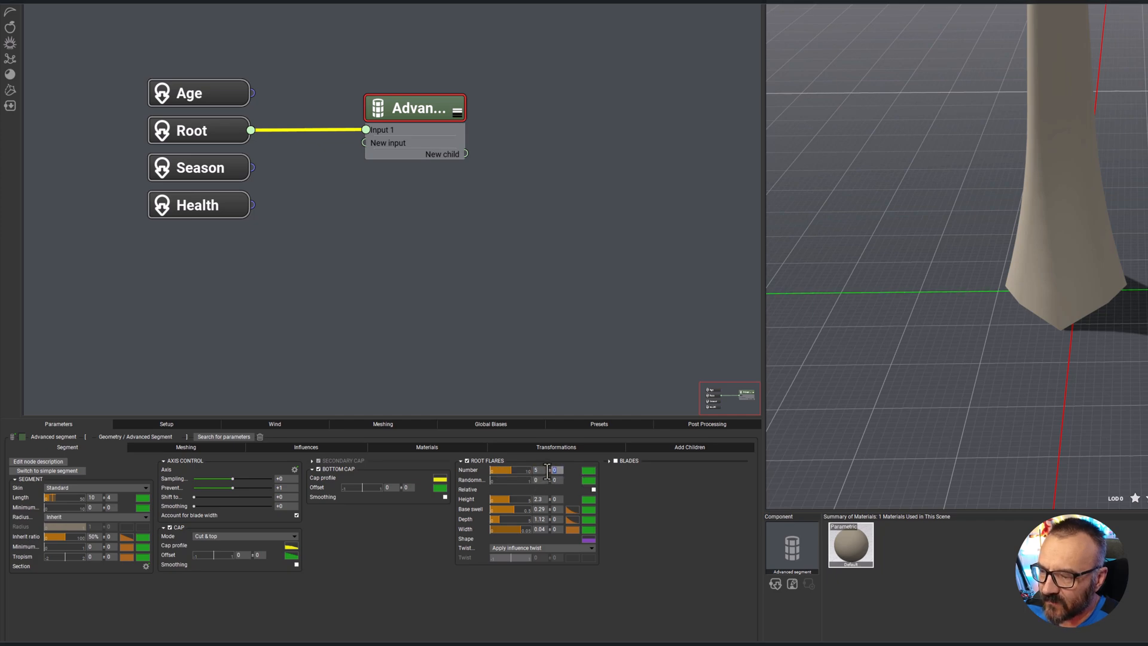
pyautogui.write('2')
pyautogui.press('Return')
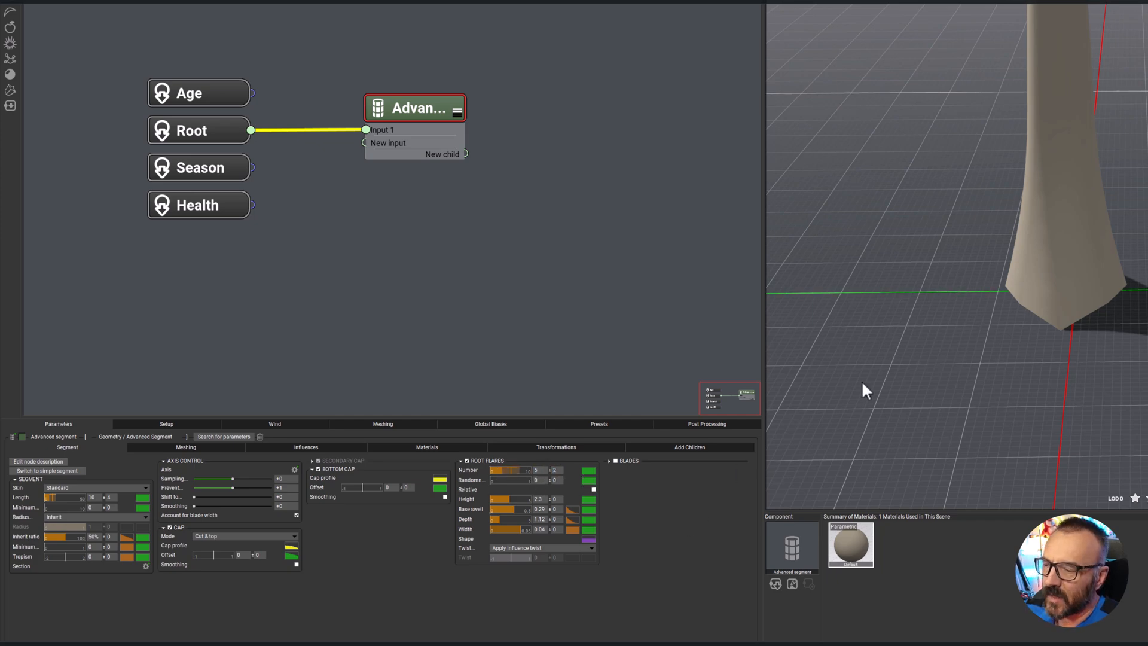
# Add a second Advanced Segment node as a child of the trunk segment and place it slightly lower in the graph.
pyautogui.moveTo(1083, 285); pyautogui.dragTo(1145, 248)
pyautogui.scroll(-5, 1136, 239)
pyautogui.moveTo(1139, 210); pyautogui.dragTo(1121, 251, button='right')
pyautogui.moveTo(1132, 274); pyautogui.dragTo(1106, 260)
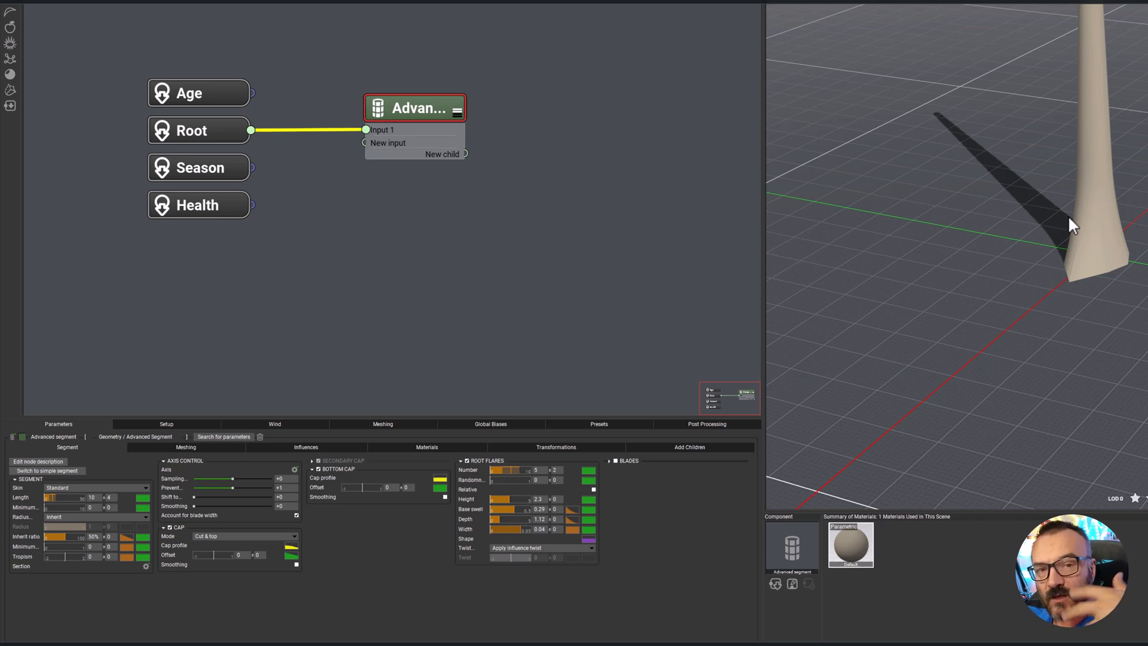
pyautogui.moveTo(1135, 151); pyautogui.dragTo(1117, 138, button='right')
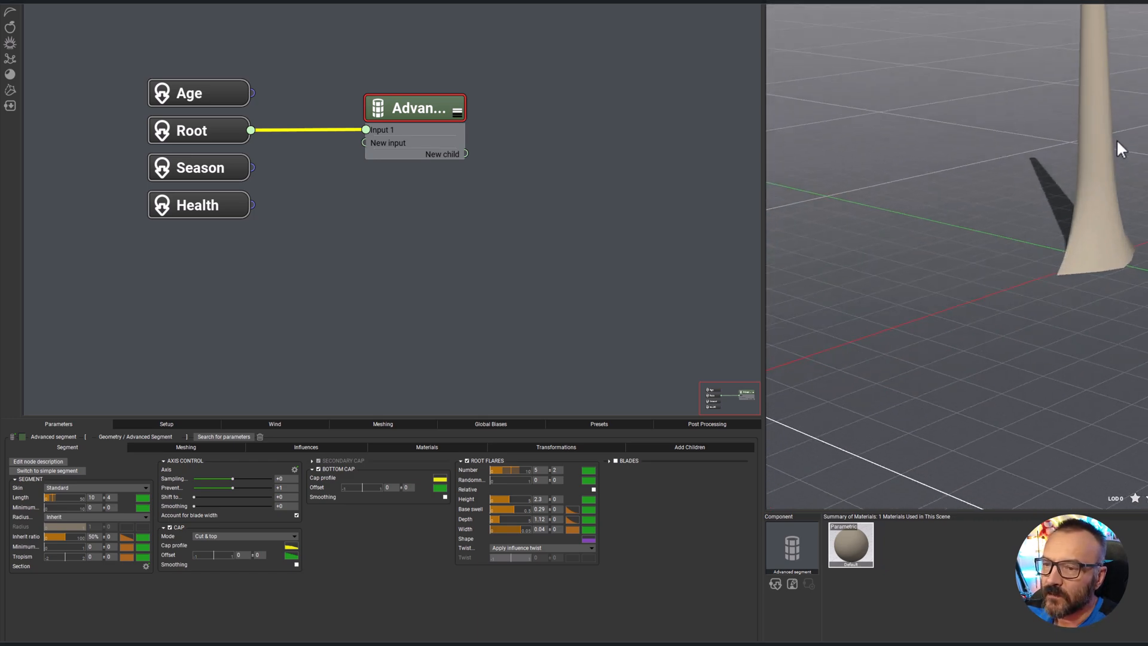
pyautogui.moveTo(1147, 124); pyautogui.dragTo(1143, 161, button='middle')
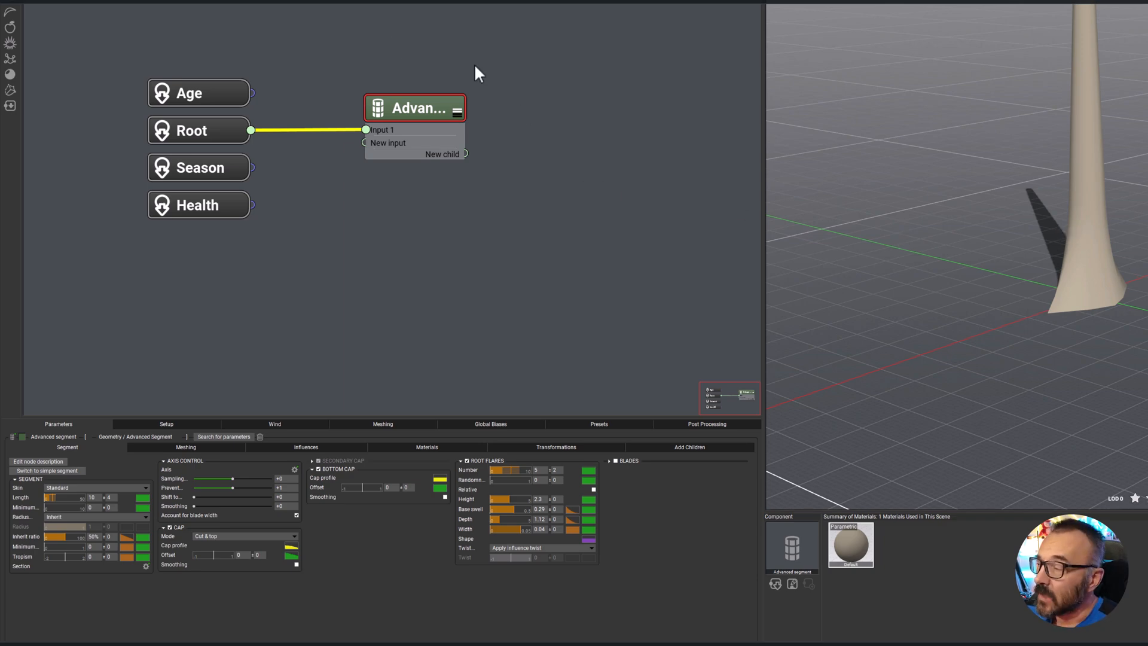
pyautogui.click(8, 52)
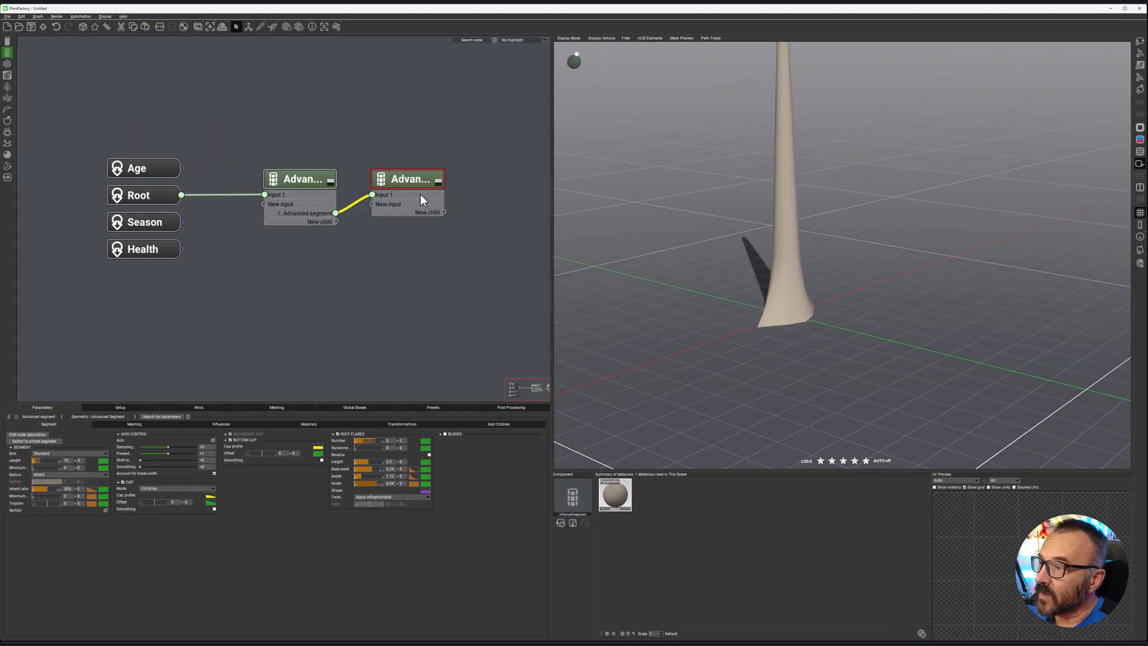
pyautogui.moveTo(415, 186); pyautogui.dragTo(425, 208)
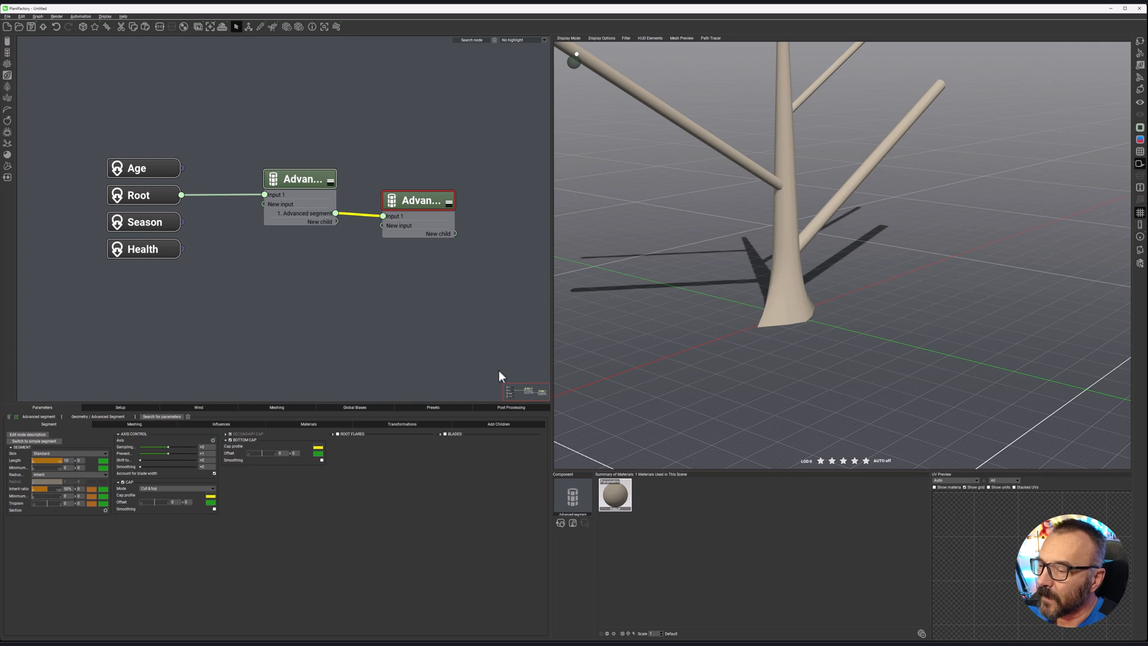
# Rename the first Advanced Segment node as trunk.
pyautogui.click(293, 182)
pyautogui.doubleClick(297, 180)
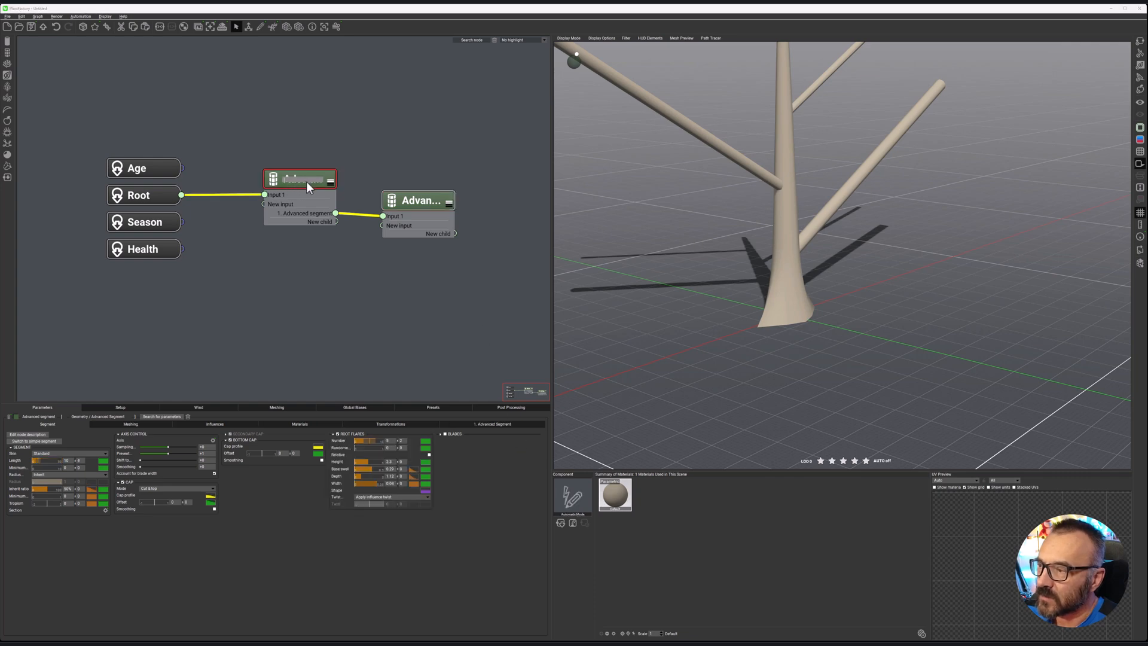
pyautogui.write('trunk')
# Rename the child Advanced Segment node as root.
pyautogui.click(421, 199)
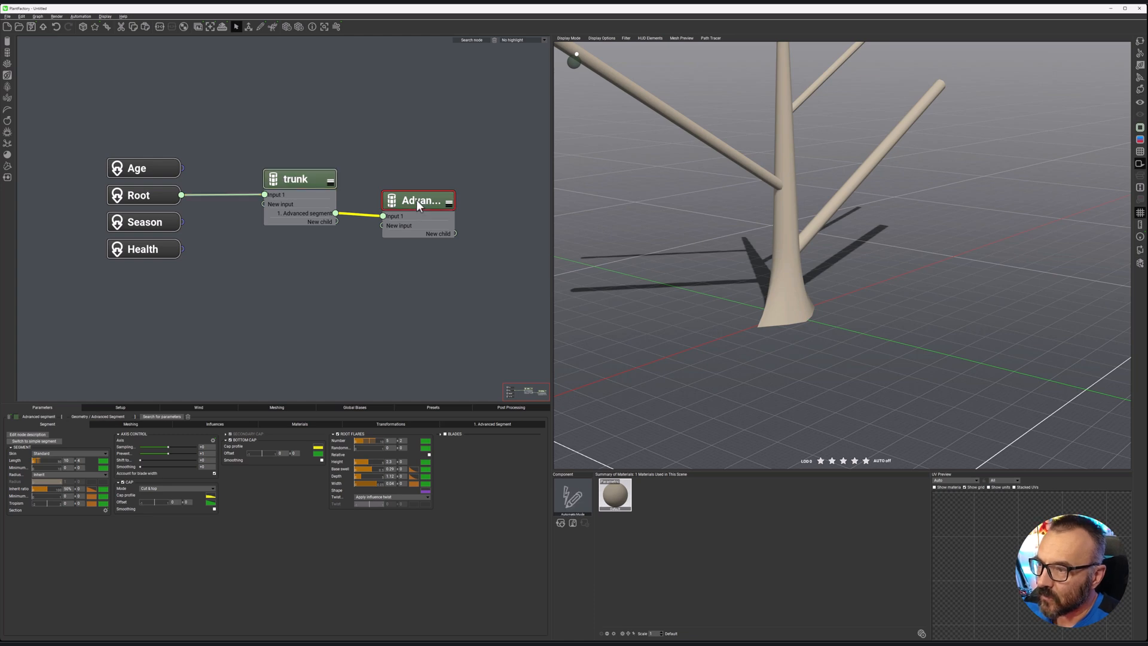
pyautogui.doubleClick(417, 200)
pyautogui.doubleClick(395, 196)
pyautogui.doubleClick(421, 200)
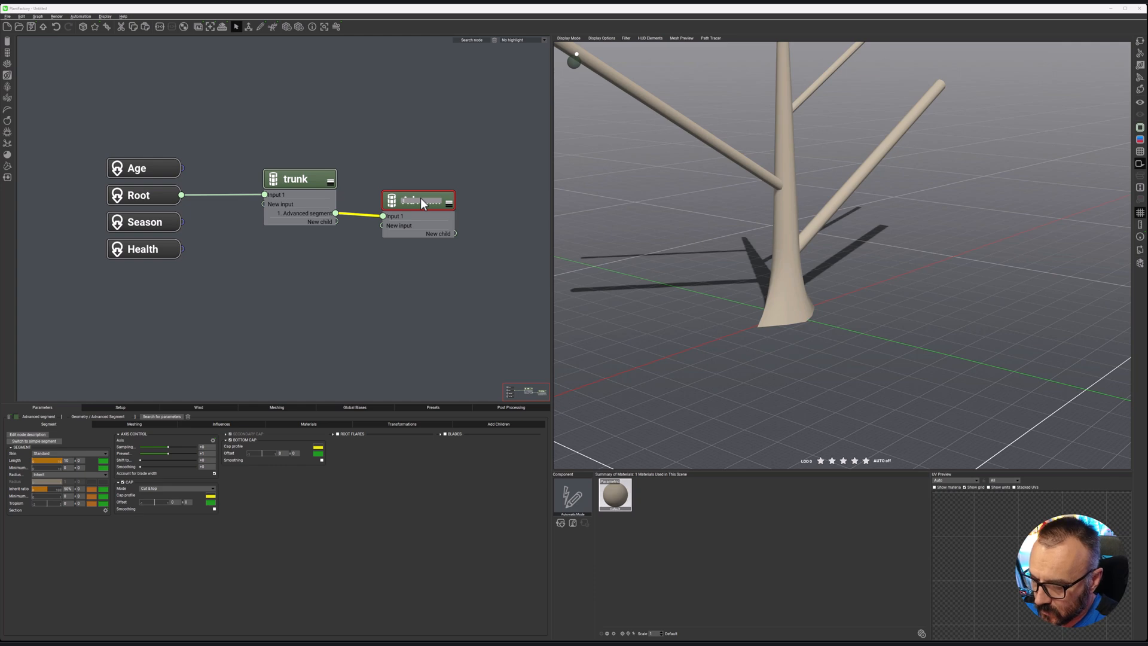
pyautogui.write('root')
pyautogui.press('Return')
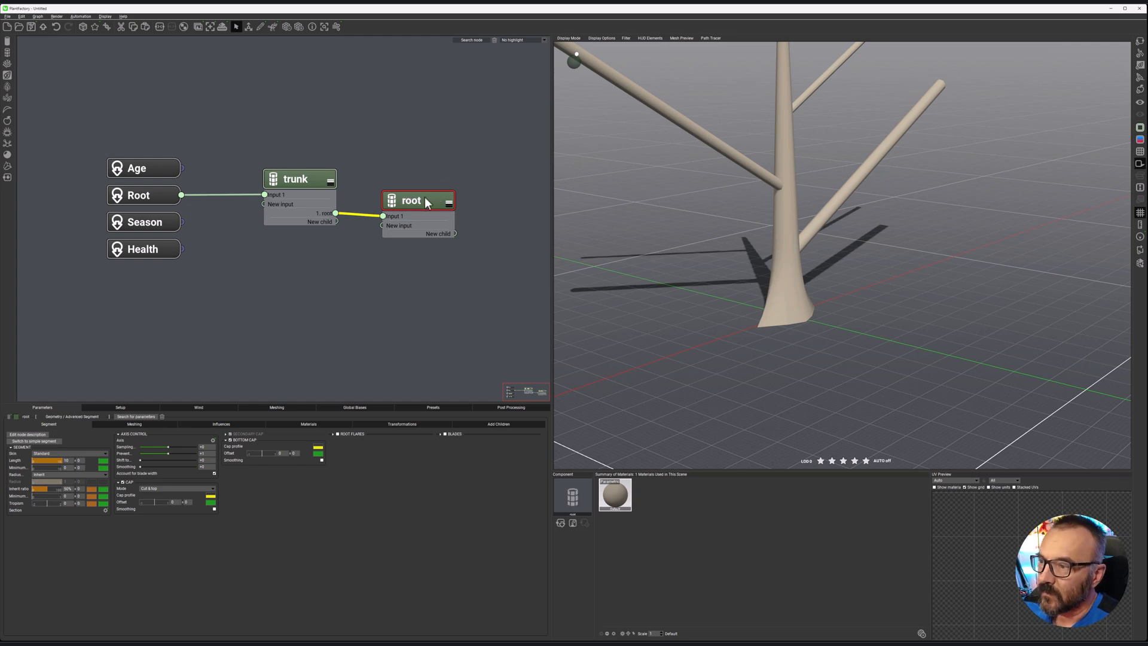
# Change the root node's colour to red.
pyautogui.click(15, 417)
pyautogui.click(302, 312)
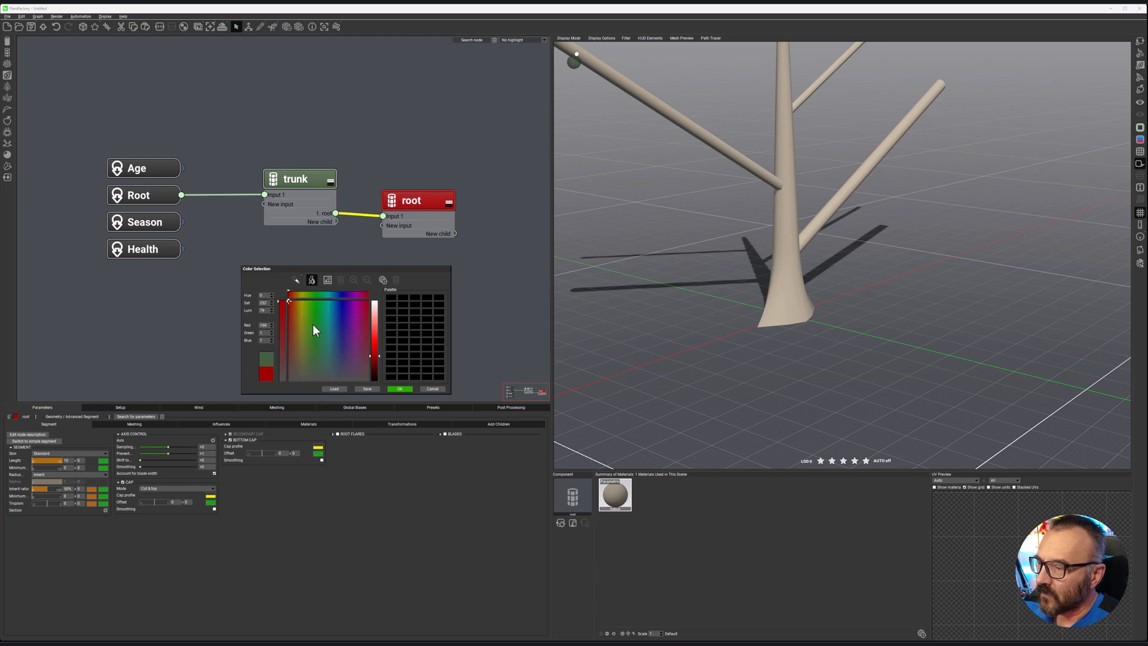
pyautogui.click(399, 388)
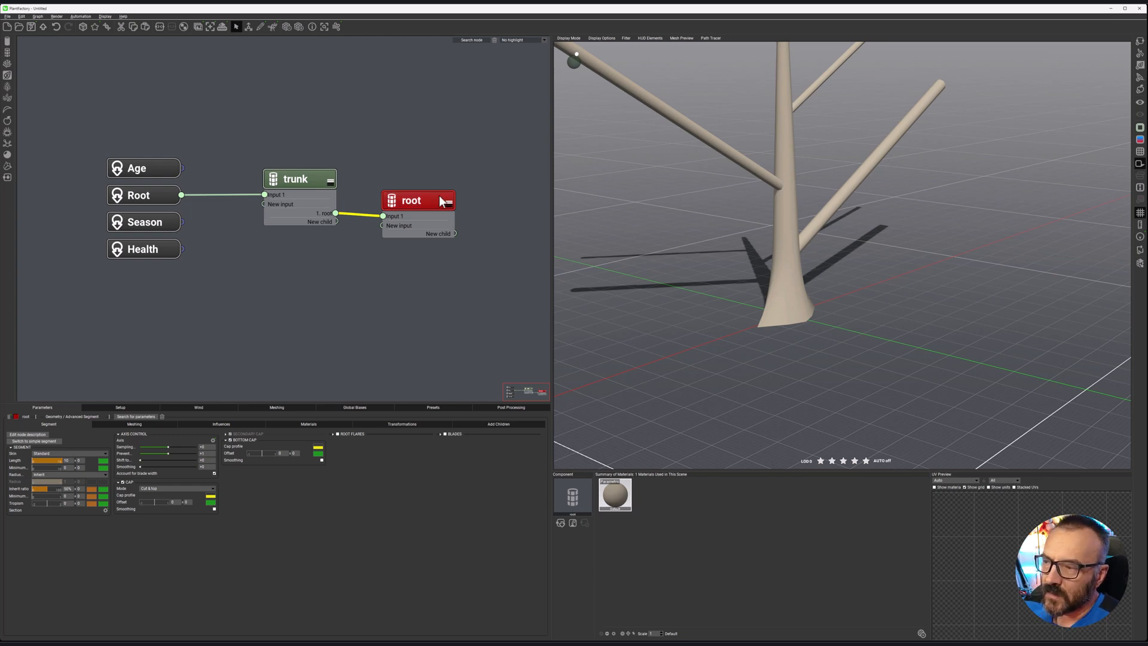
# Preview the plant in its node colours, inspect it from another angle, and return to the normal display.
pyautogui.scroll(-5, 767, 210)
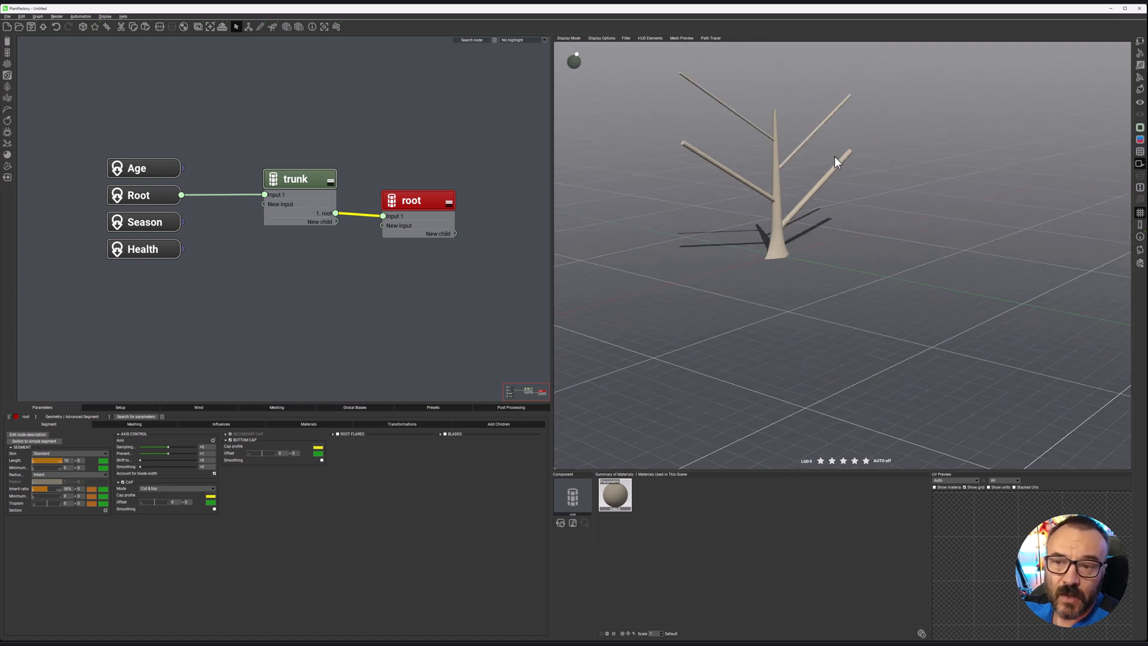
pyautogui.click(1140, 140)
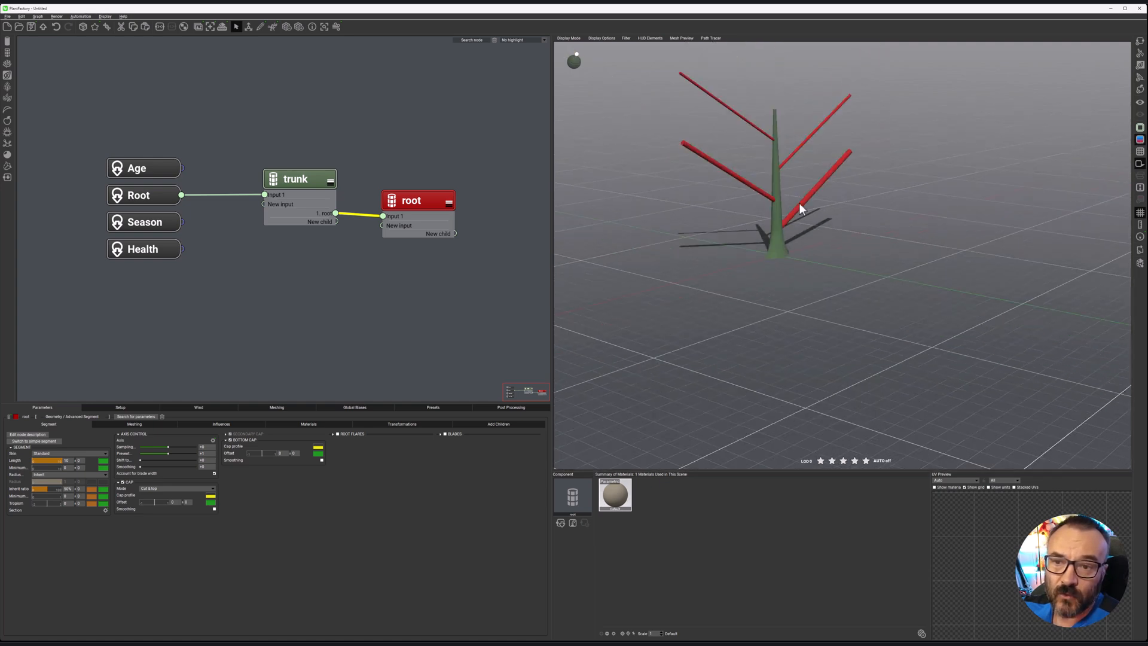
pyautogui.moveTo(835, 154); pyautogui.dragTo(797, 163)
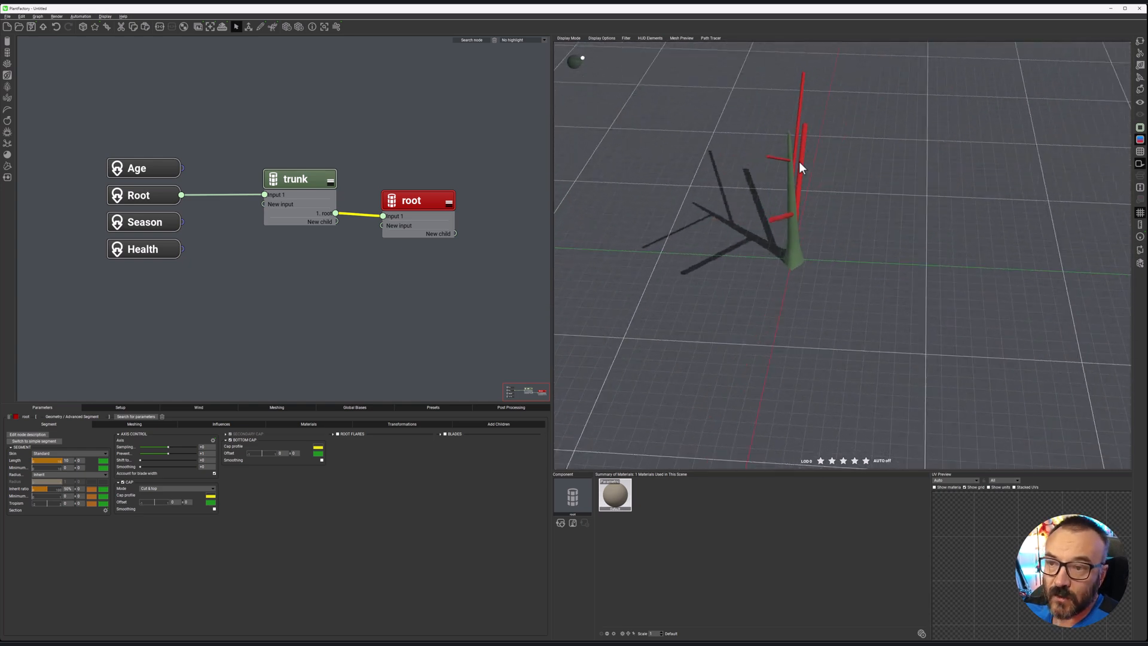
pyautogui.click(1140, 140)
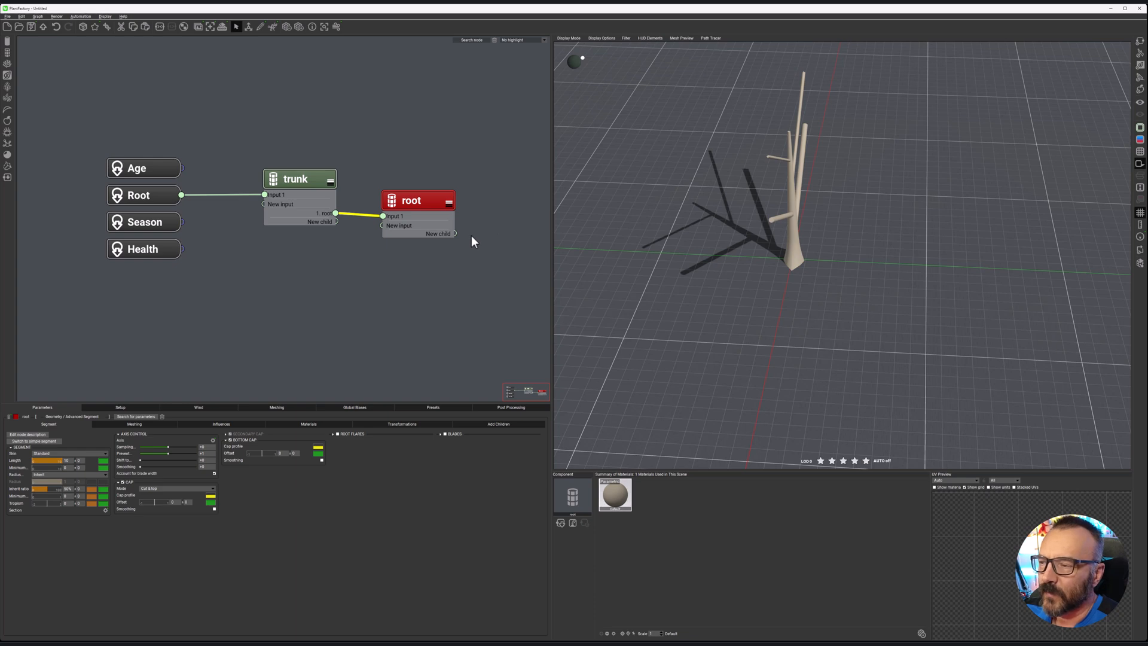
# In the trunk node's settings for its root child, lower the distribution End value to gather the roots near the trunk's base.
pyautogui.scroll(2, 417, 209)
pyautogui.moveTo(843, 207); pyautogui.dragTo(808, 189)
pyautogui.scroll(4, 796, 200)
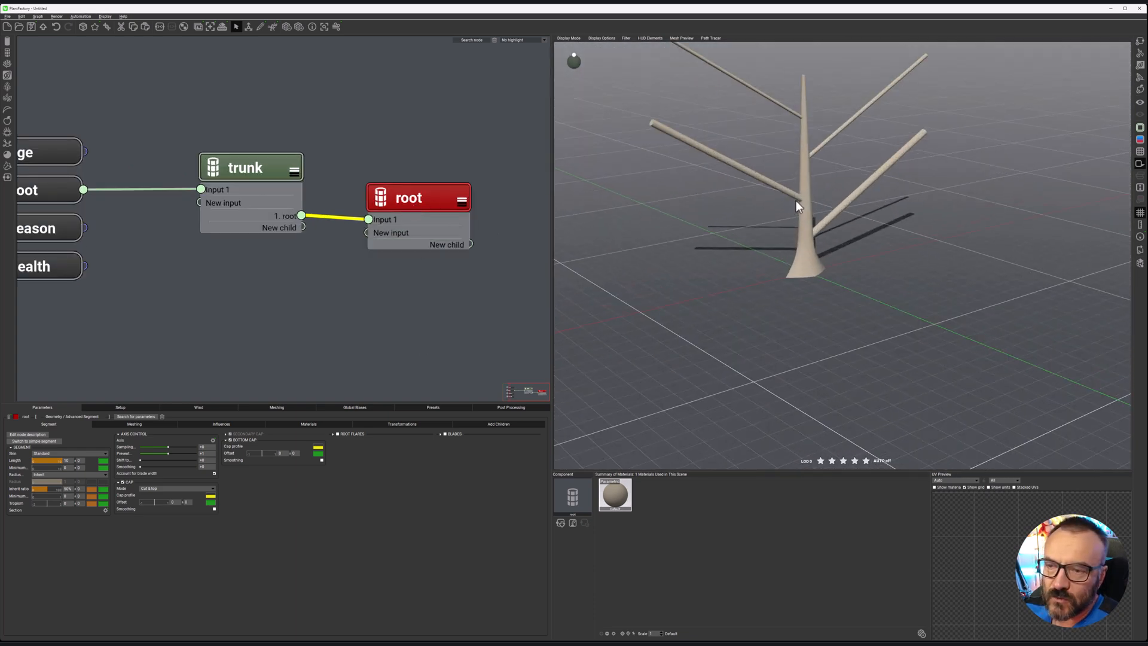
pyautogui.click(270, 164)
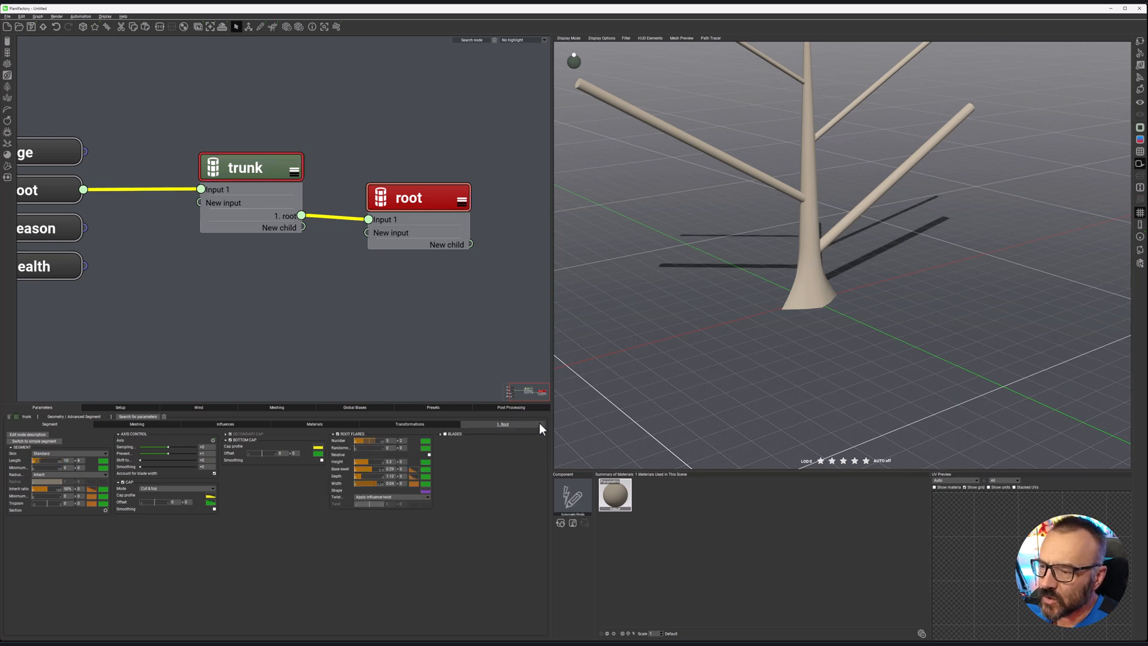
pyautogui.click(539, 424)
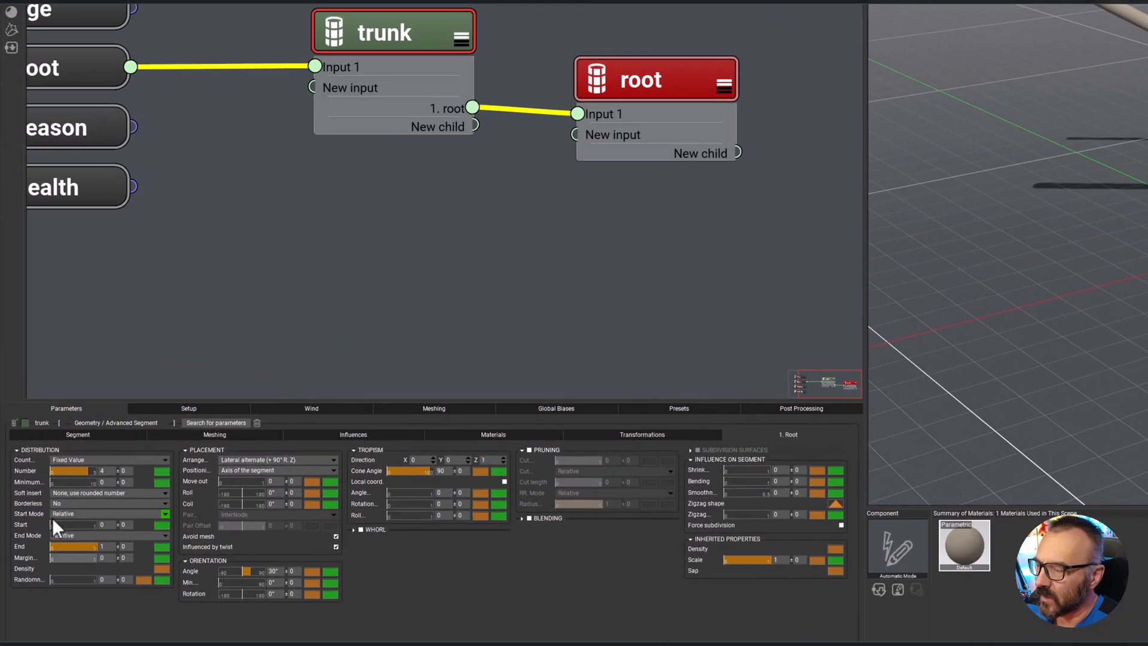
pyautogui.moveTo(99, 549); pyautogui.dragTo(52, 547)
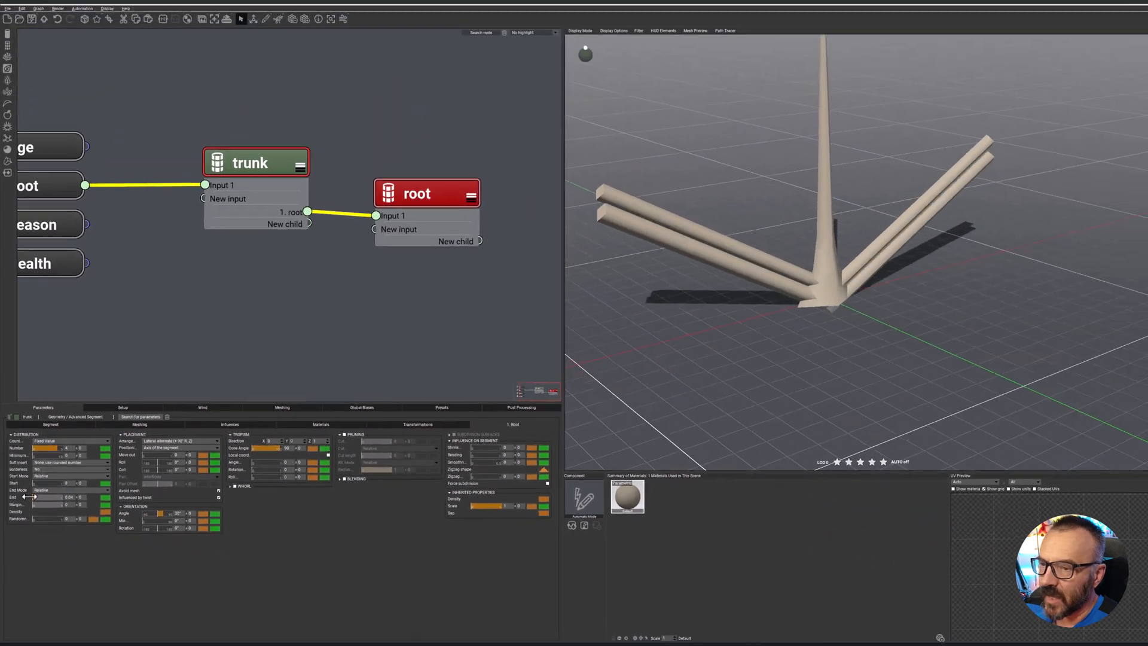
pyautogui.moveTo(29, 496); pyautogui.dragTo(29, 496)
pyautogui.moveTo(849, 275); pyautogui.dragTo(814, 287)
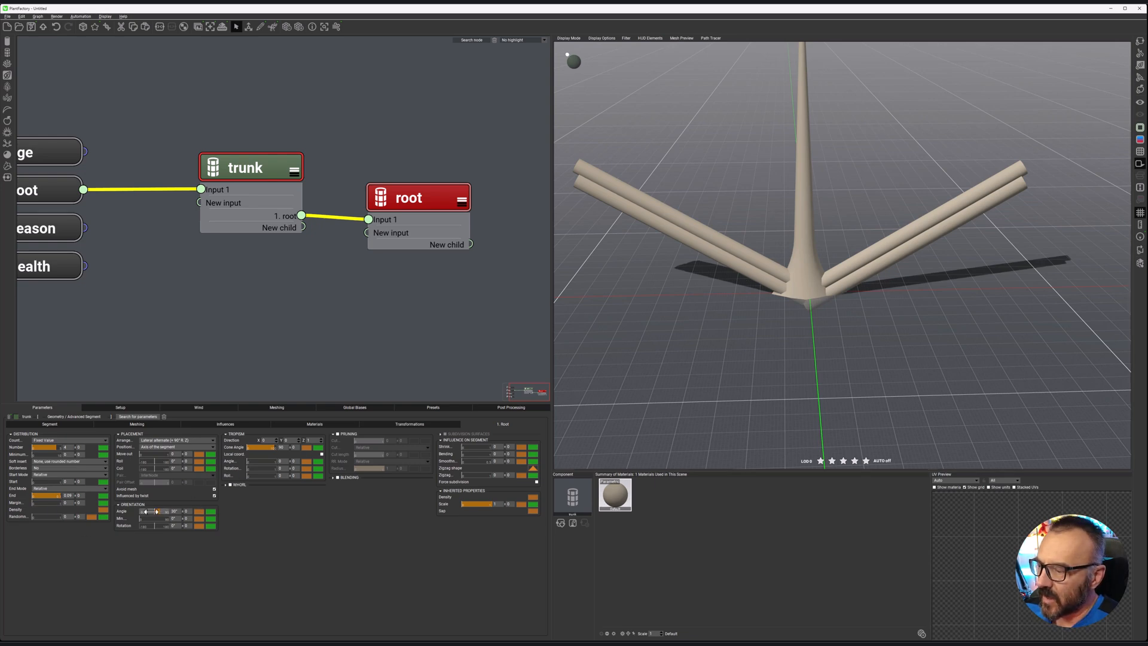
# Set the orientation Angle of the trunk's root child to 0° and view the trunk base from another angle.
pyautogui.doubleClick(175, 512)
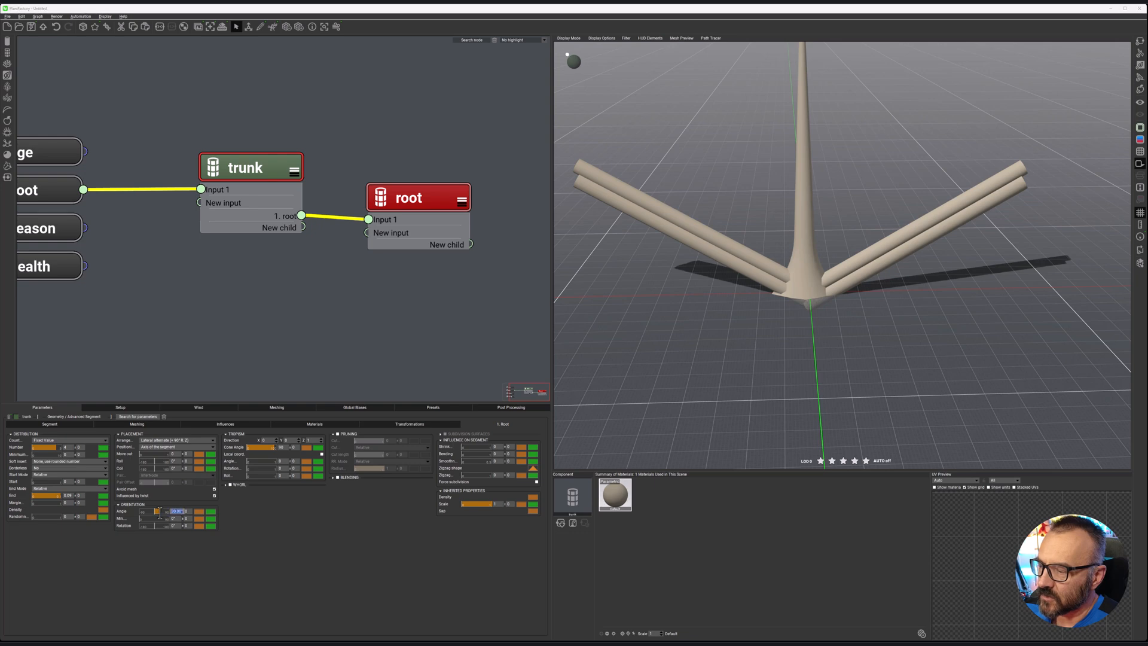
pyautogui.write('0')
pyautogui.press('Return')
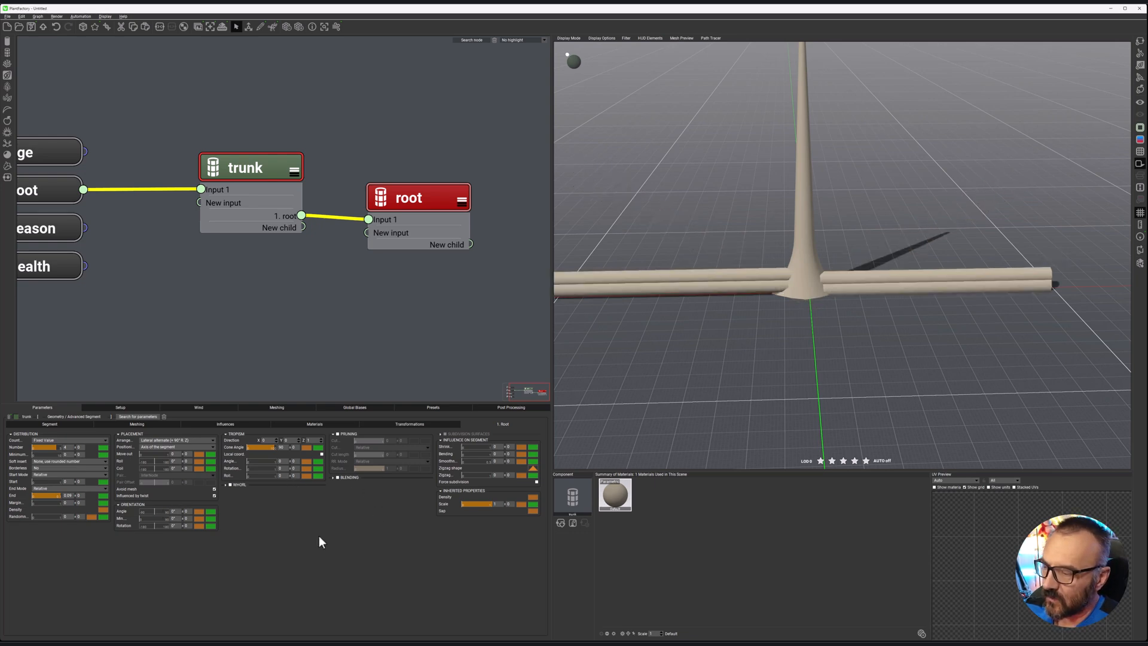
pyautogui.moveTo(801, 282); pyautogui.dragTo(879, 269, button='right')
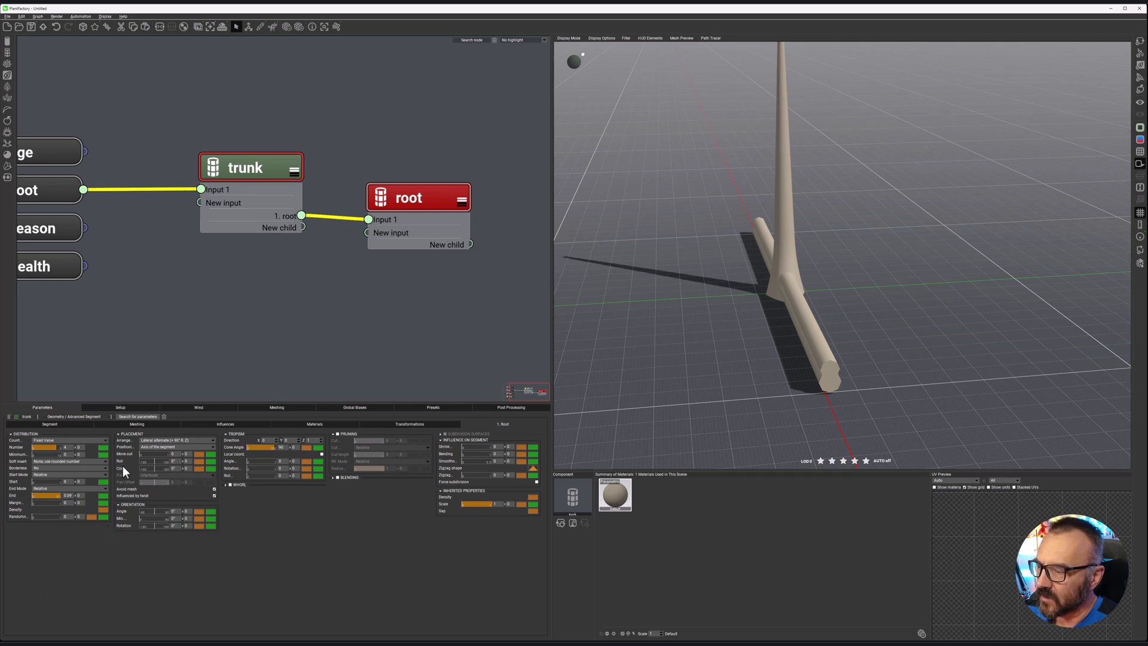
# Set the placement Roll of the trunk's root child to 120° and give it a random variation.
pyautogui.click(175, 461)
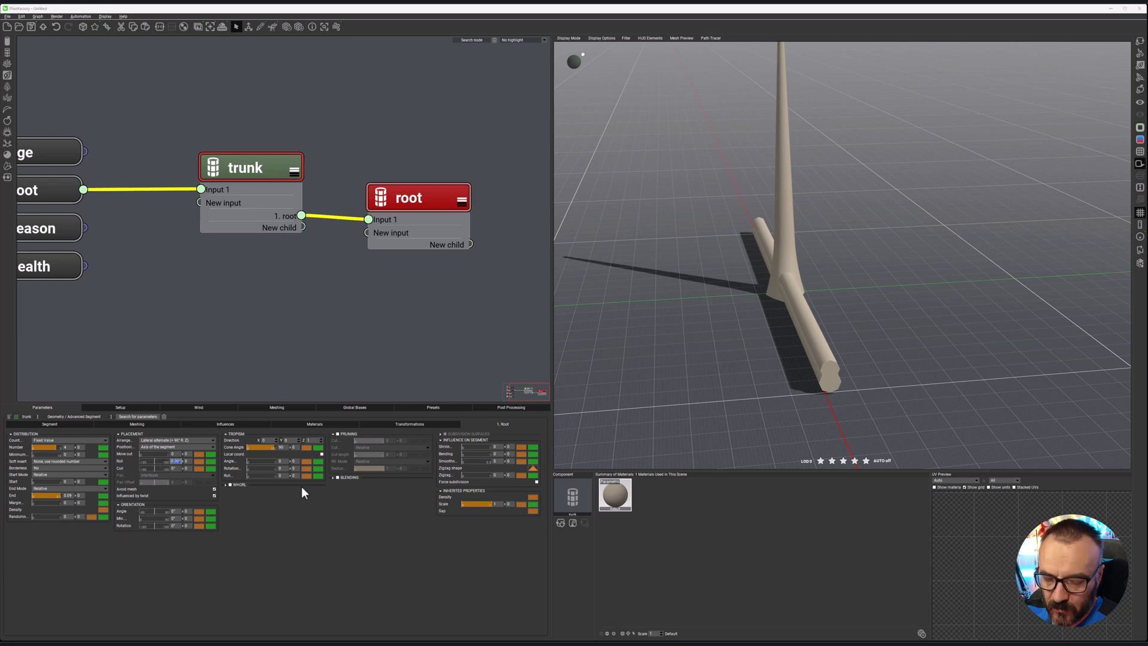
pyautogui.write('120')
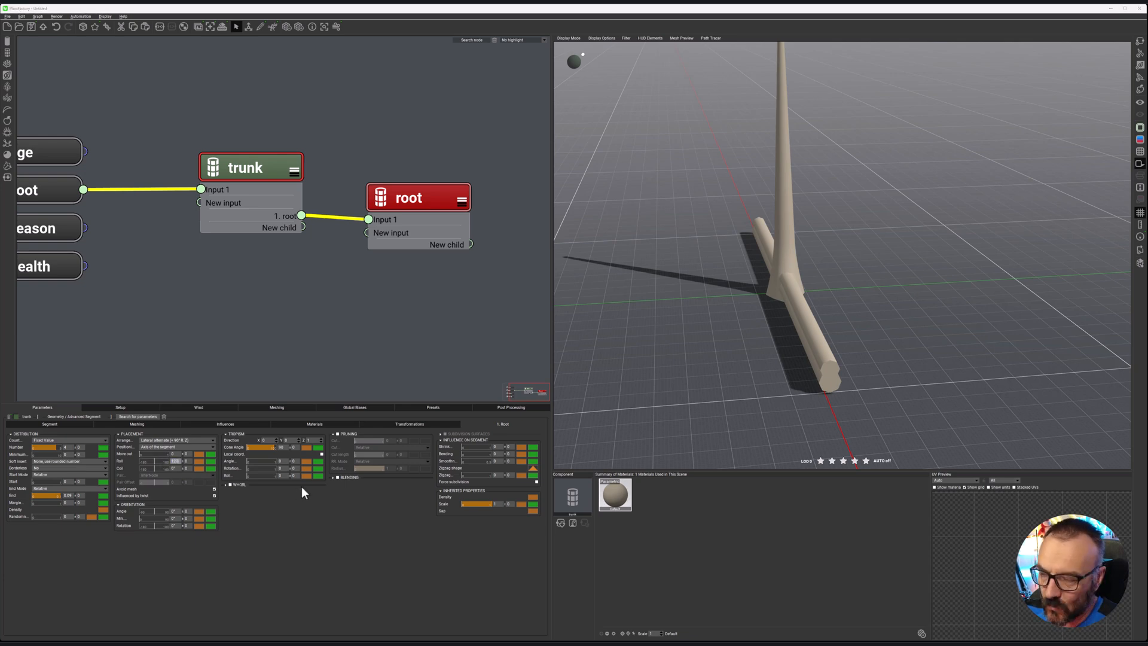
pyautogui.click(185, 461)
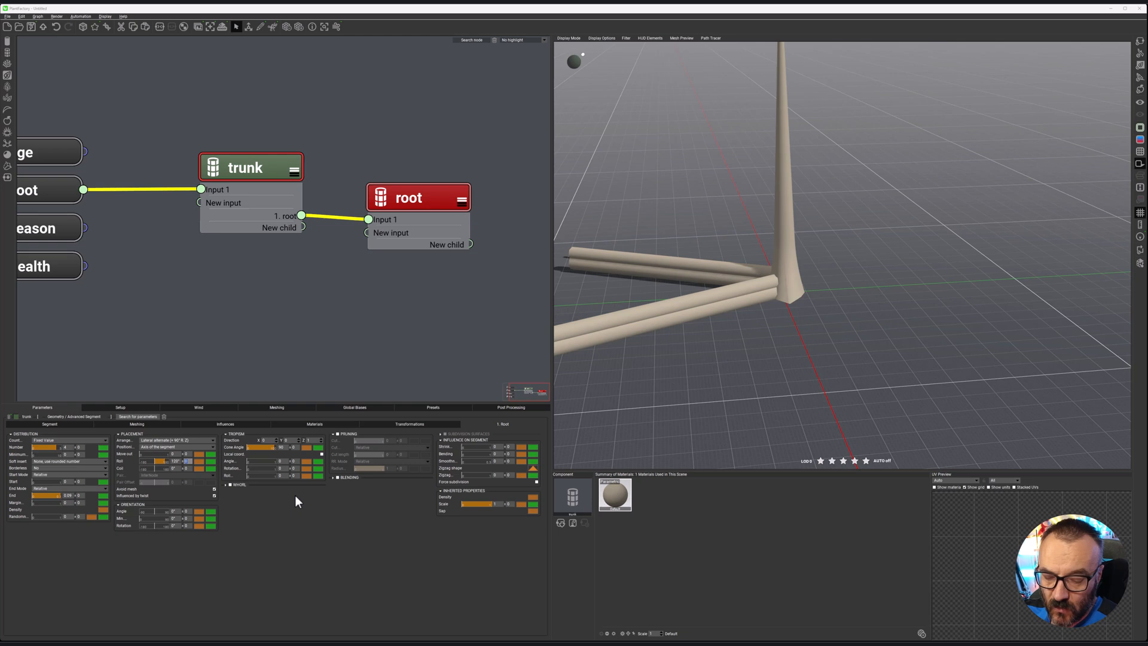
pyautogui.press('Return')
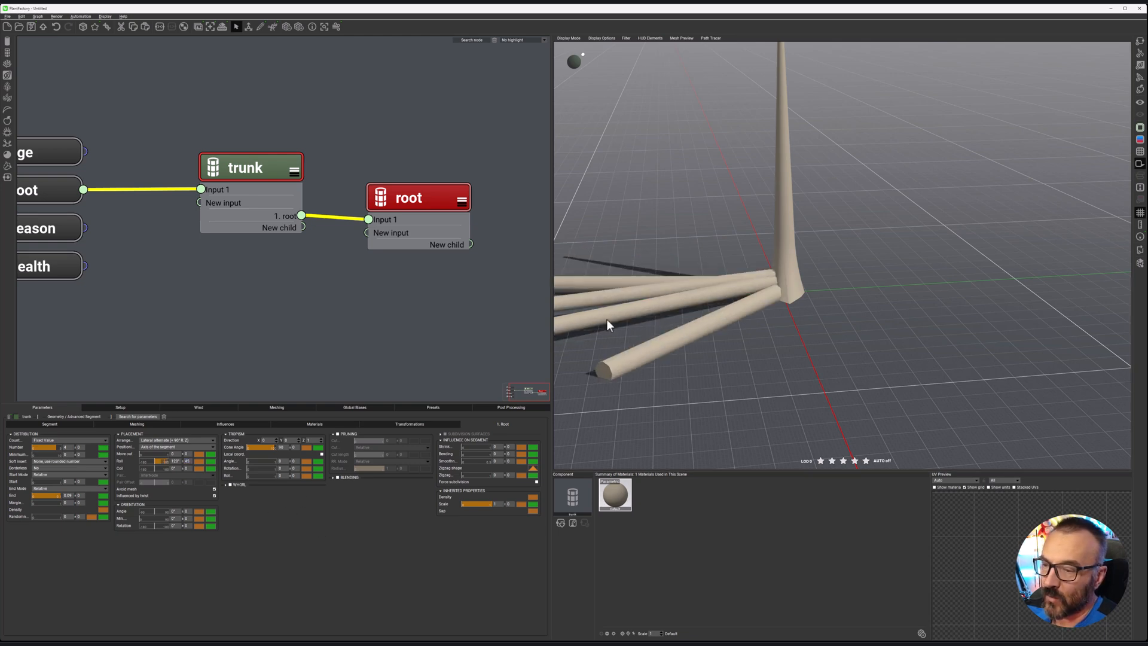
# Set the root child's placement Coil to 60° with a variation of 35° to spread the roots around the trunk.
pyautogui.click(177, 468)
pyautogui.write('60')
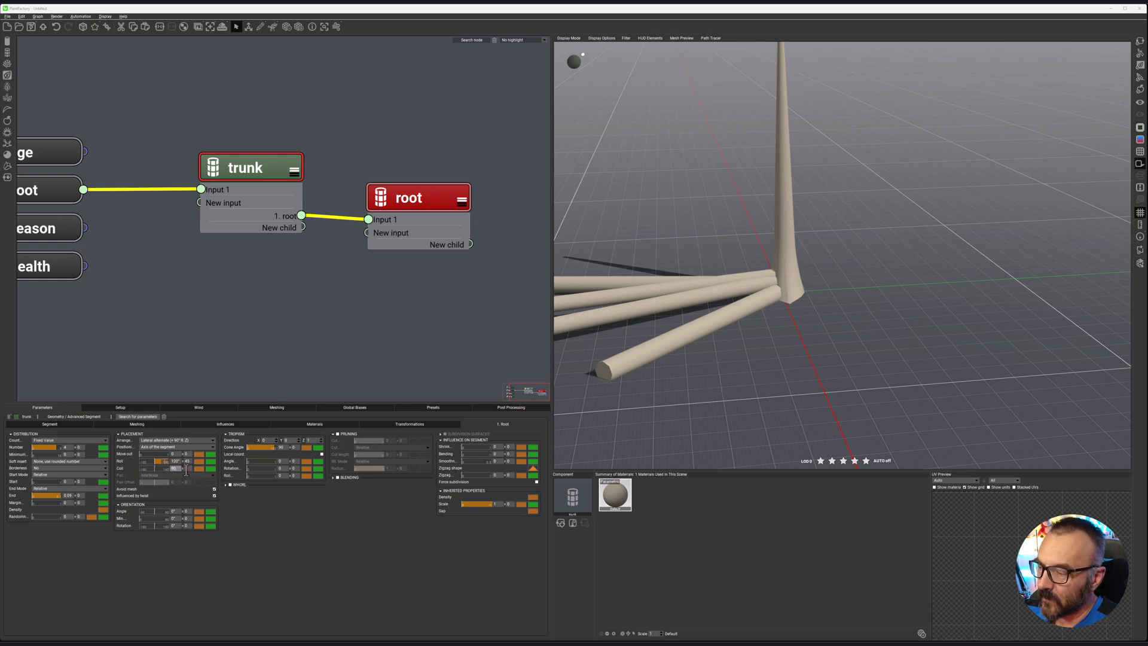
pyautogui.press('Return')
pyautogui.write('35')
pyautogui.press('Return')
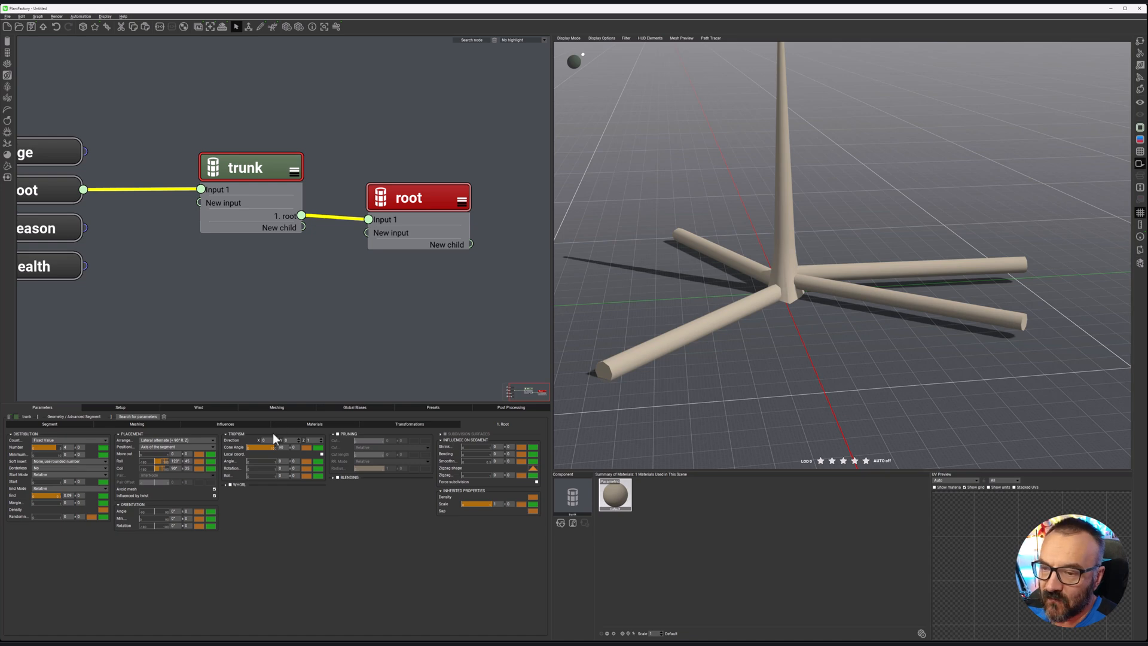
# Set the number of roots distributed on the trunk to 8 with a variation of 3.
pyautogui.doubleClick(69, 447)
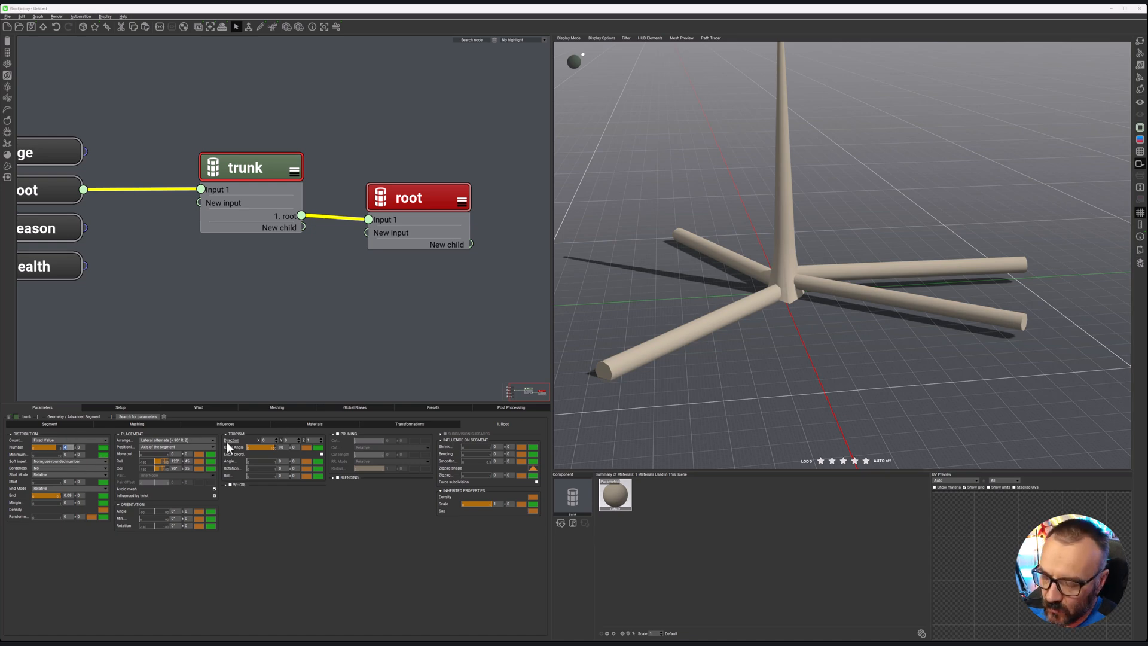
pyautogui.write('8')
pyautogui.press('Return')
pyautogui.doubleClick(79, 447)
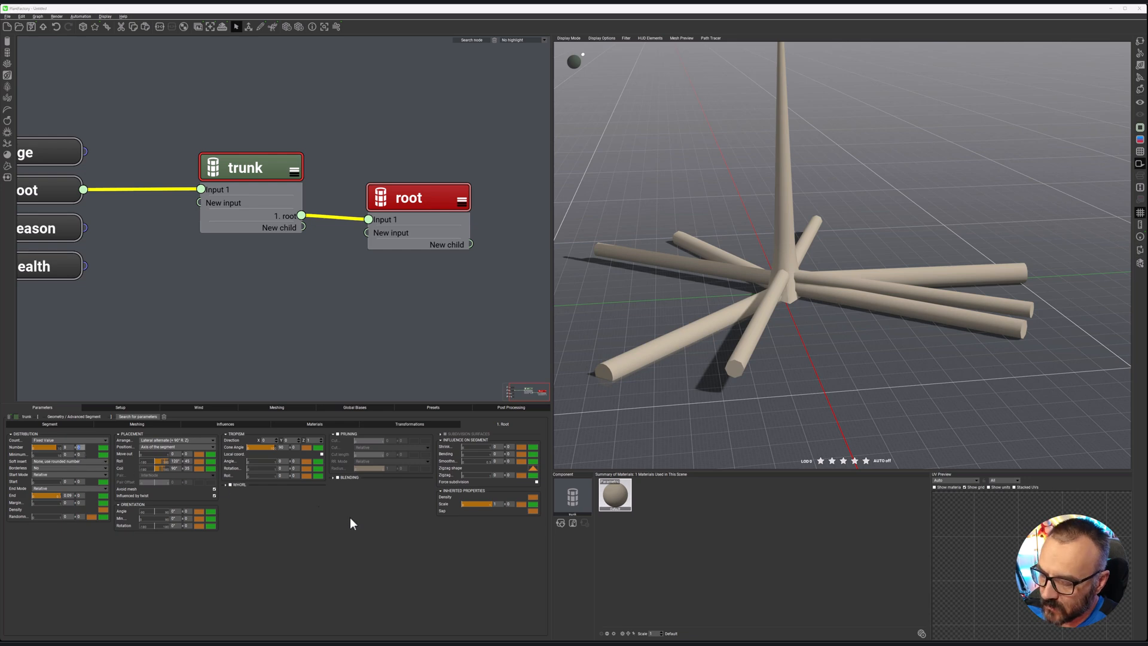
pyautogui.write('3')
pyautogui.press('Return')
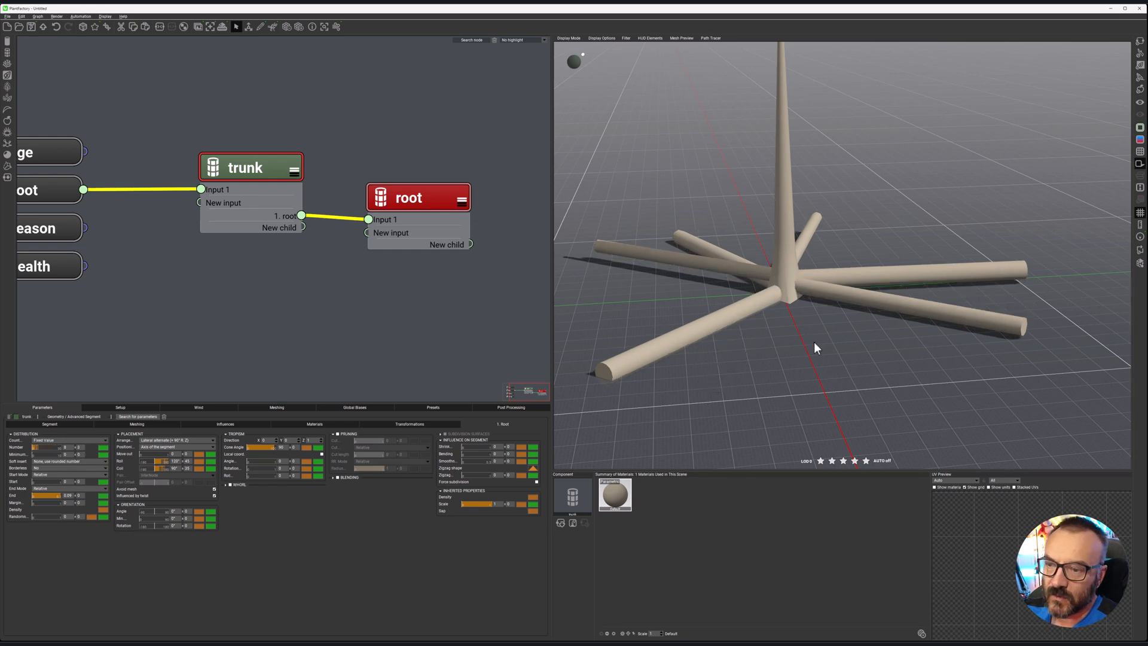
# Generate several new random variations of the plant to compare the root layouts.
pyautogui.click(82, 28)
pyautogui.click(82, 28)
pyautogui.click(82, 27)
pyautogui.click(82, 27)
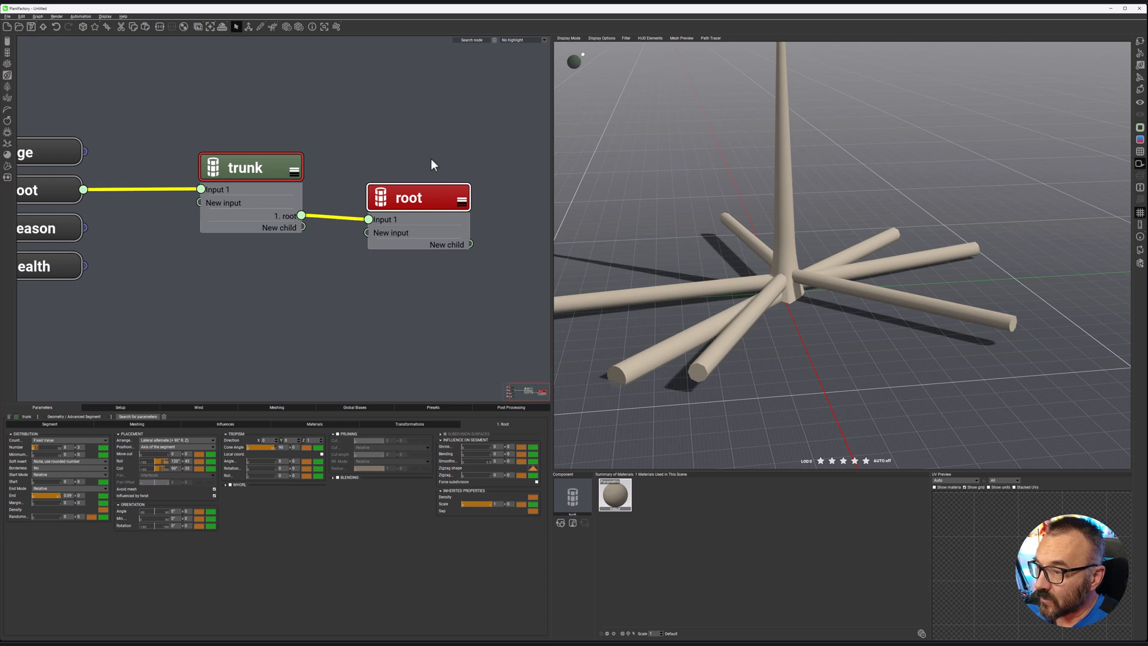
# In the root node's segment settings, set the Length to 7 with a variation of 2.
pyautogui.click(444, 194)
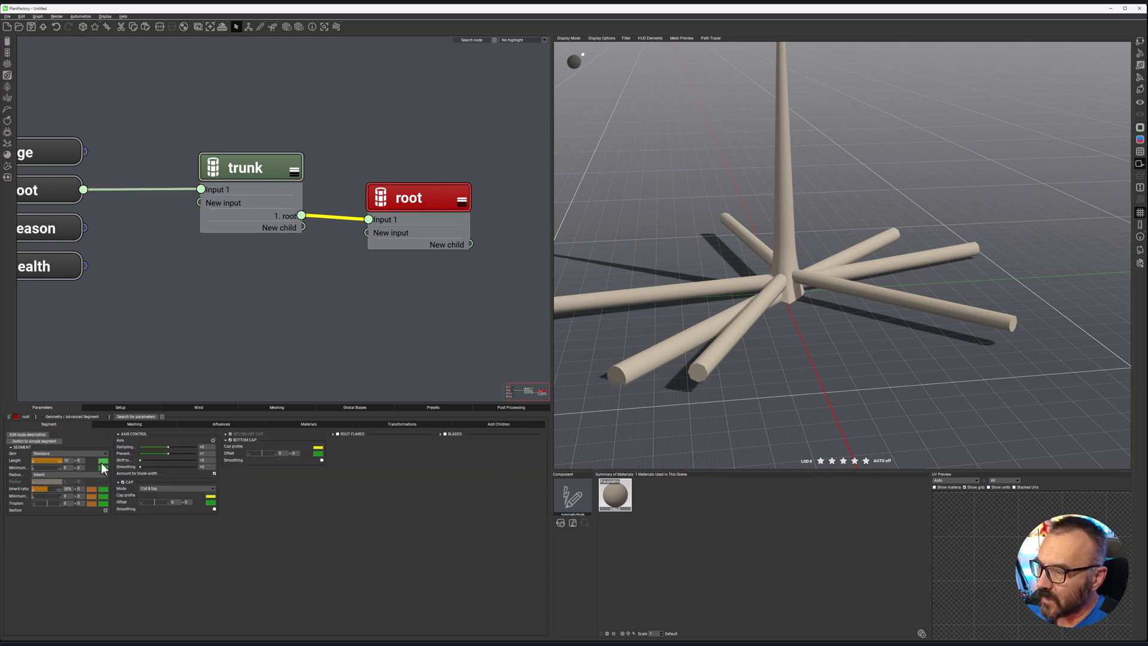
pyautogui.doubleClick(101, 464)
pyautogui.click(283, 557)
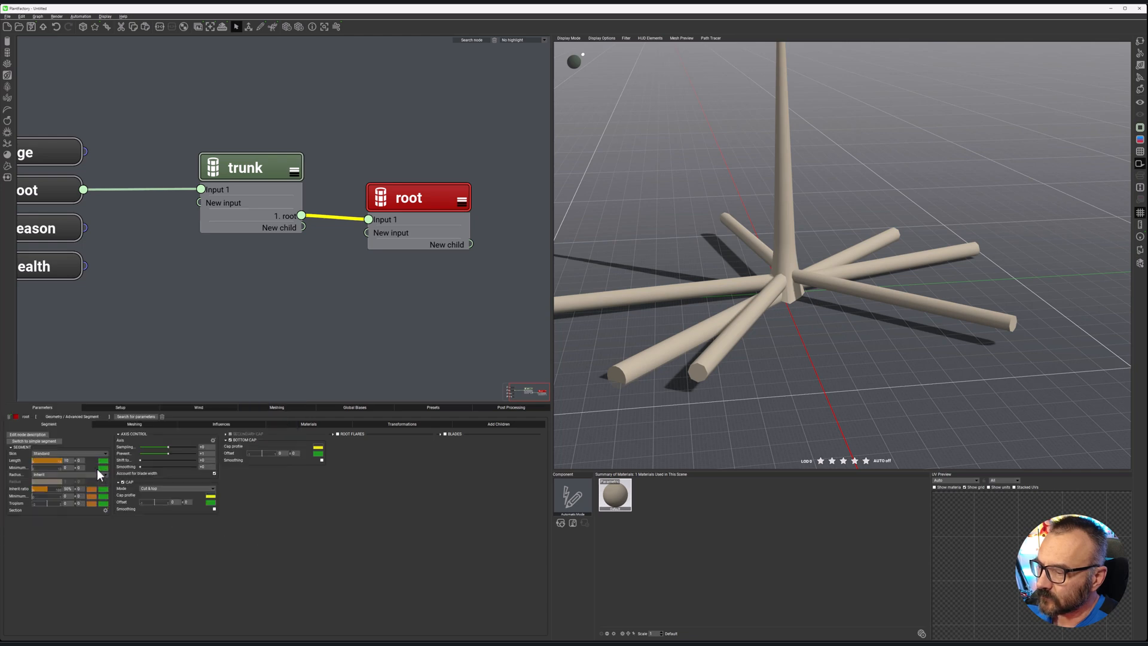
pyautogui.click(79, 460)
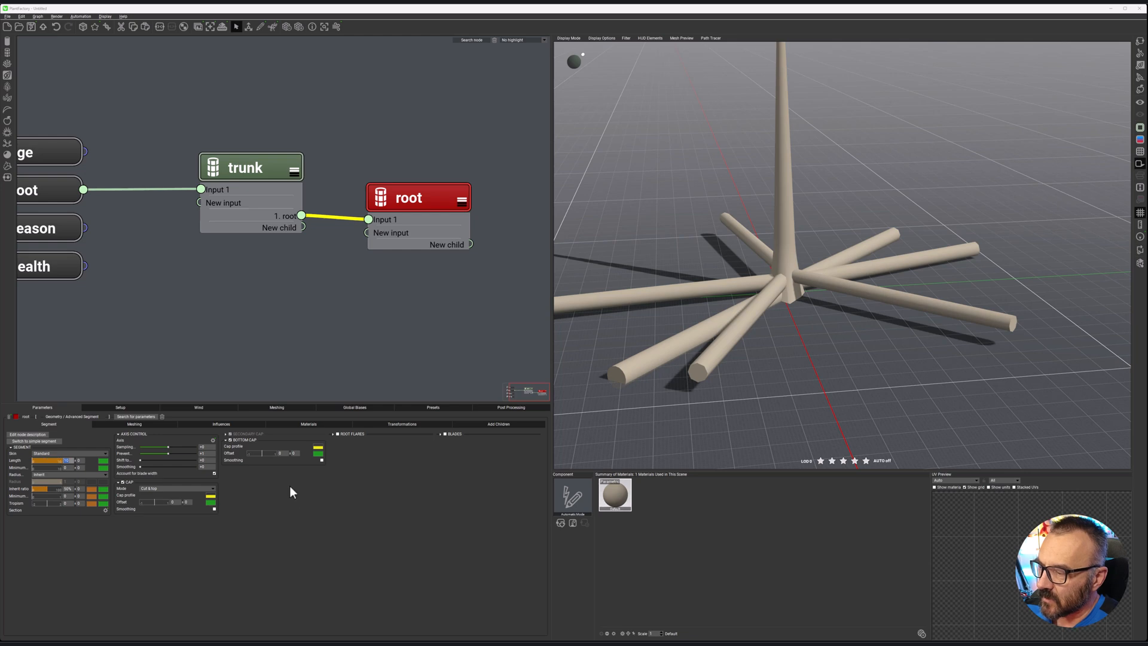
pyautogui.write('9')
pyautogui.press('Tab')
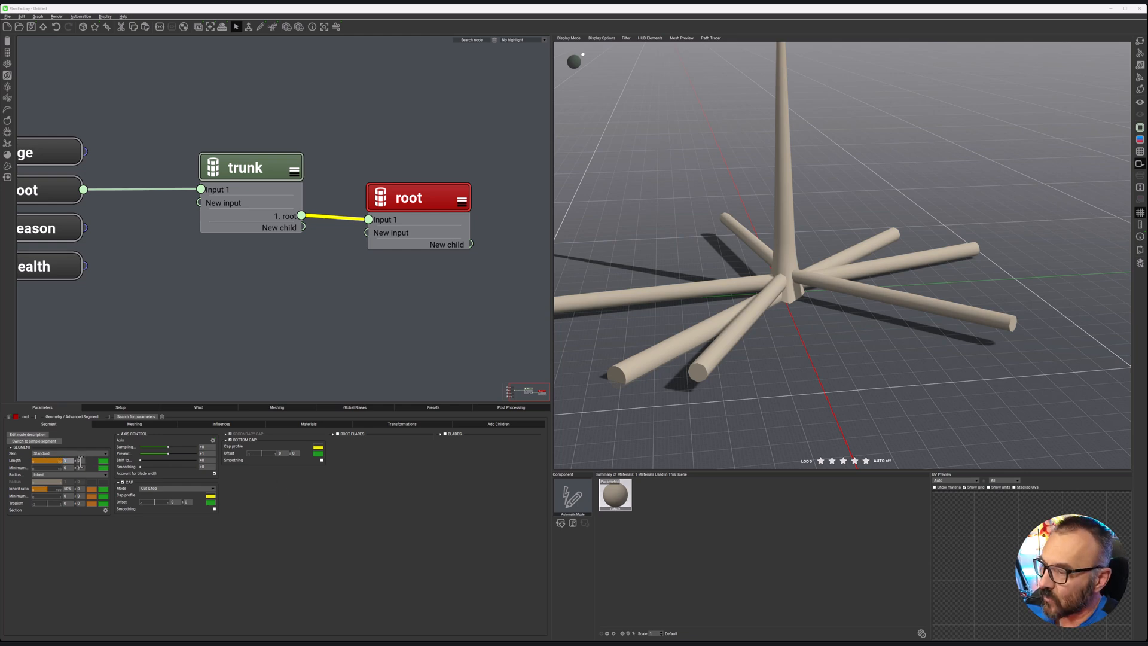
pyautogui.write('2')
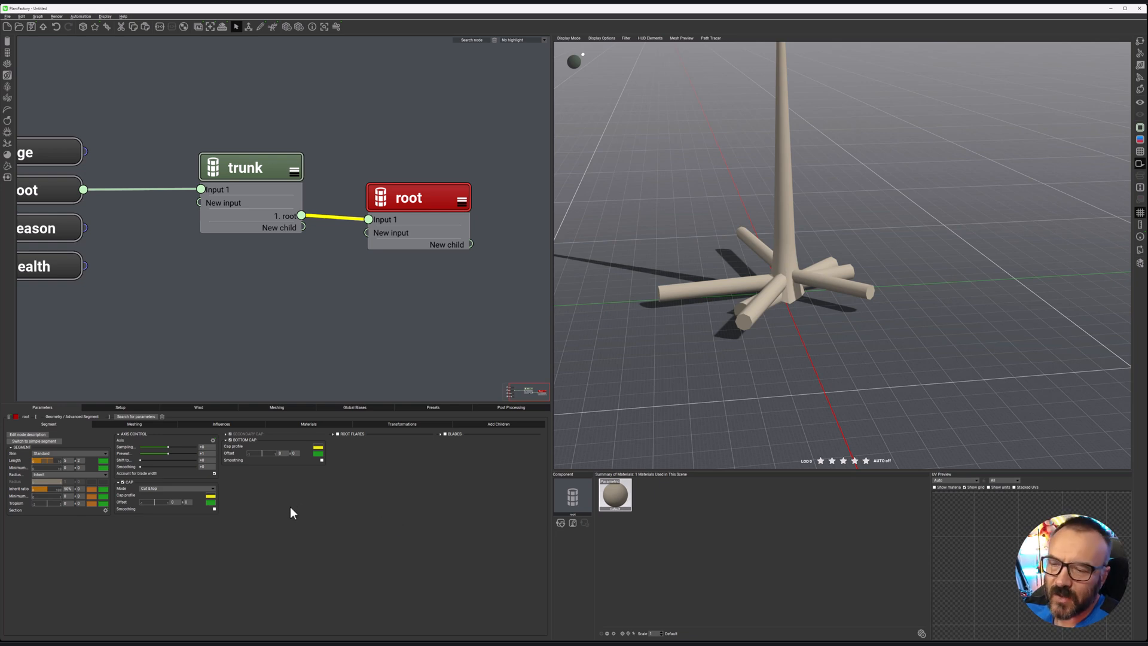
pyautogui.doubleClick(67, 460)
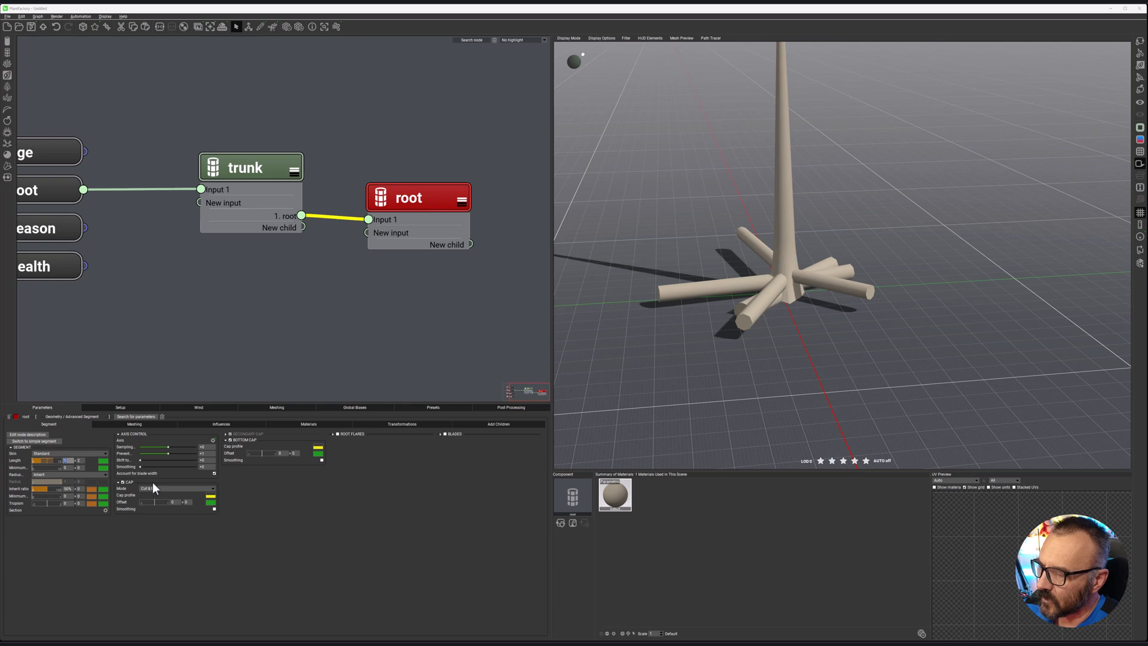
pyautogui.write('7')
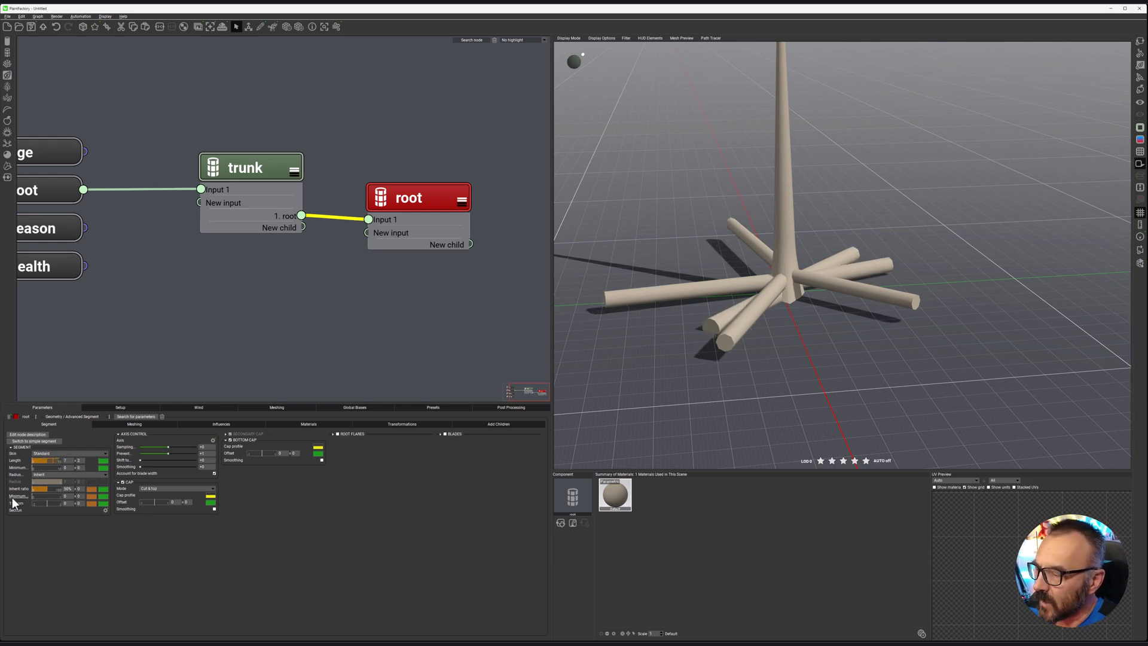
# Taper the roots with an Inherit ratio curve that falls towards the tip, and set that ratio's variation to 25%.
pyautogui.click(92, 490)
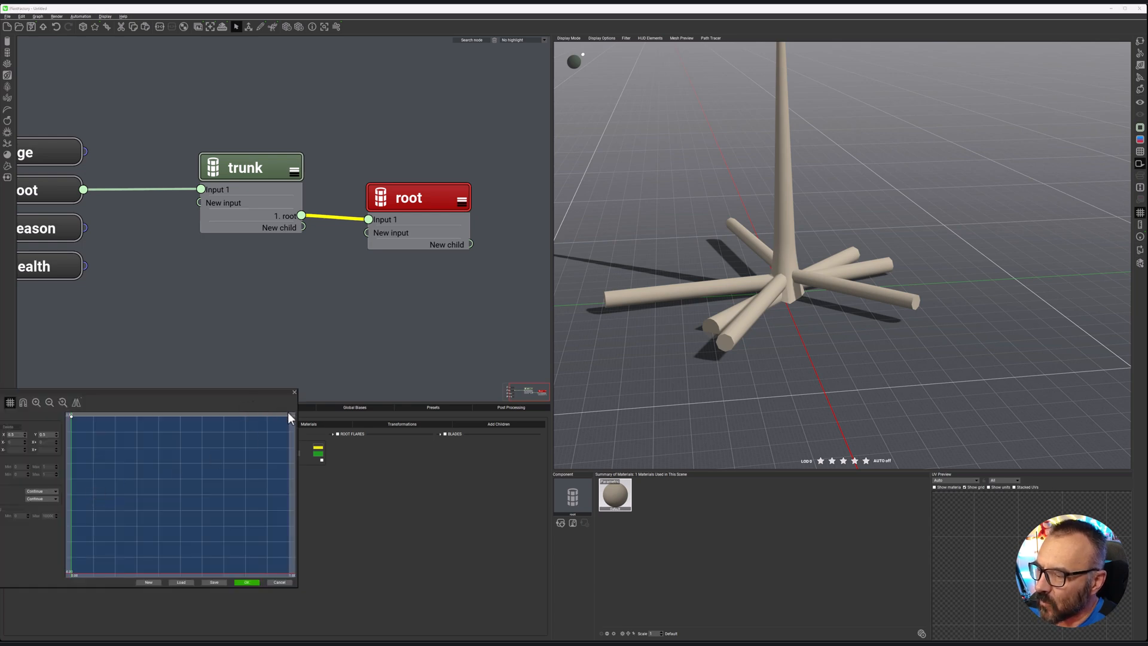
pyautogui.moveTo(289, 416); pyautogui.dragTo(297, 544)
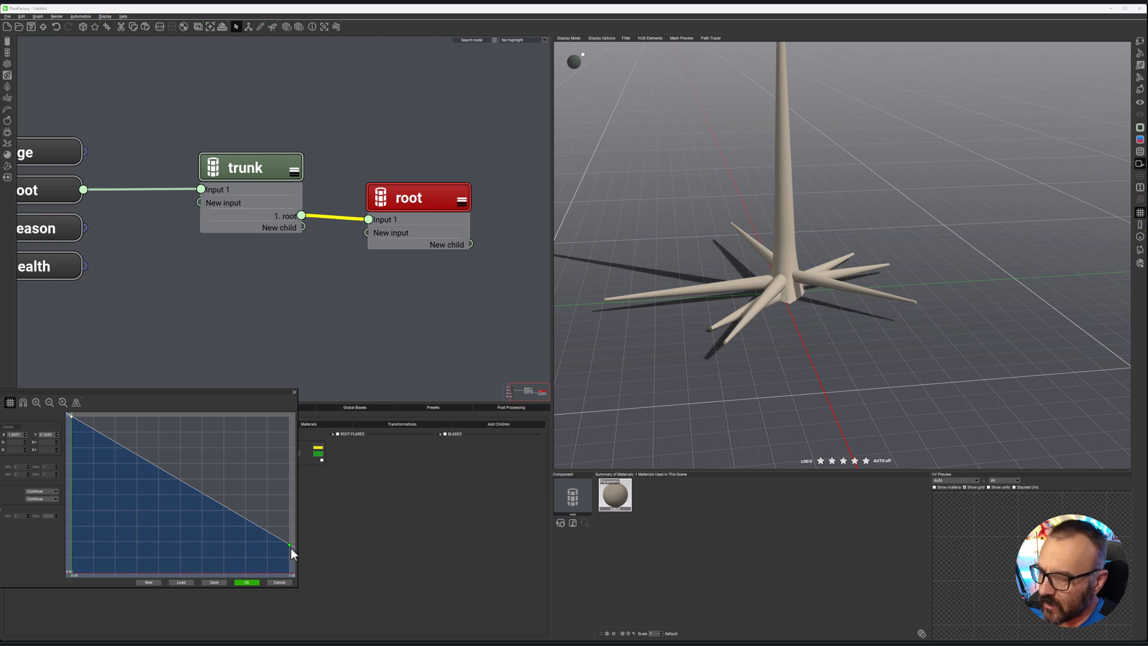
pyautogui.click(245, 582)
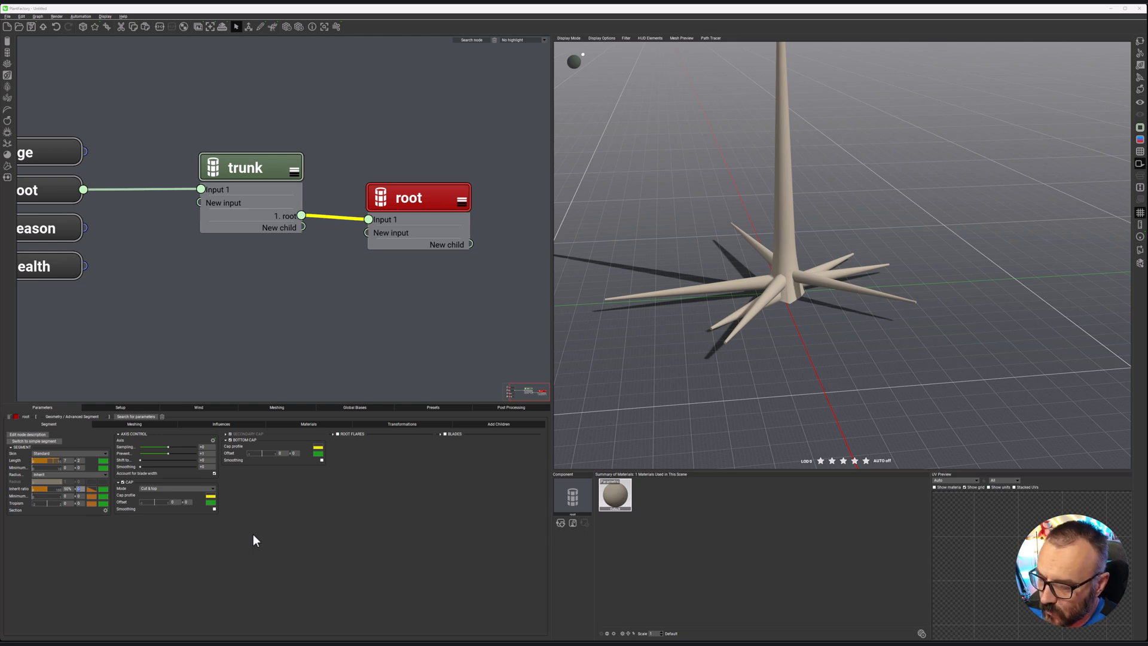
pyautogui.write('5')
pyautogui.press('Return')
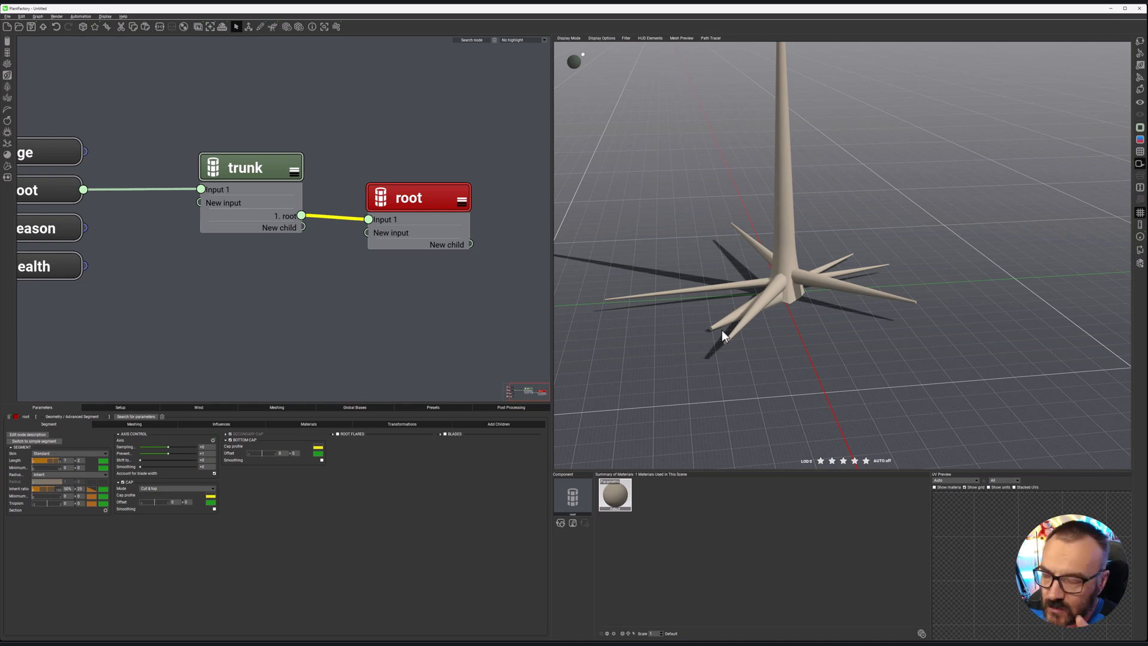
# Raise the root node's axis perturbation Strength to about 0.73 to make the roots wavy.
pyautogui.click(142, 426)
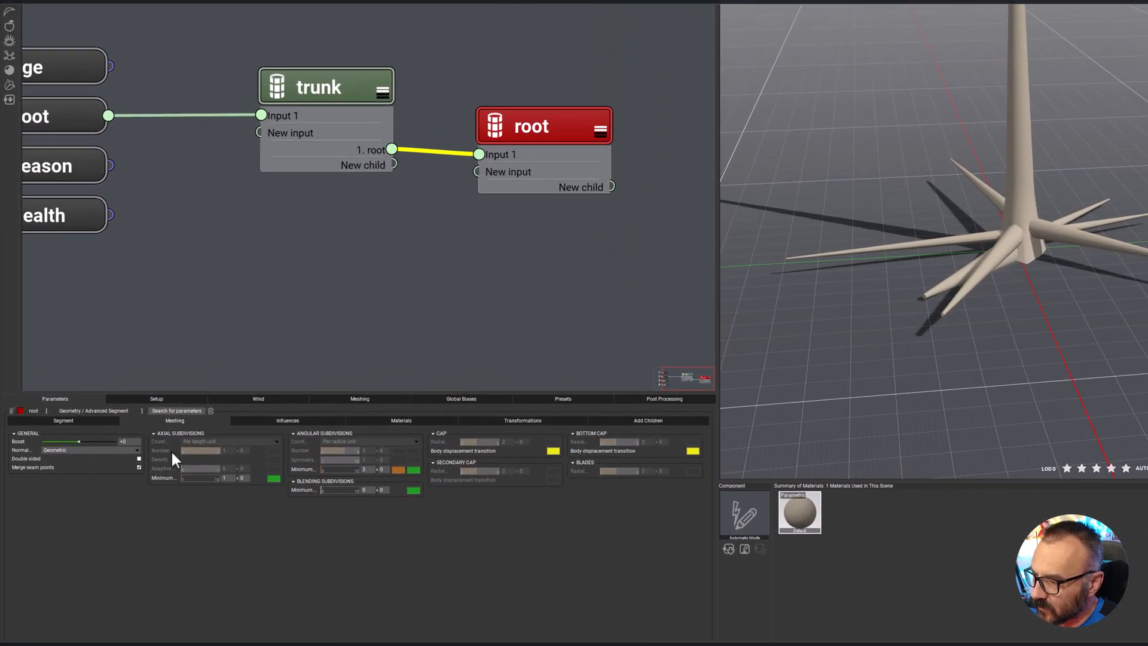
pyautogui.click(296, 420)
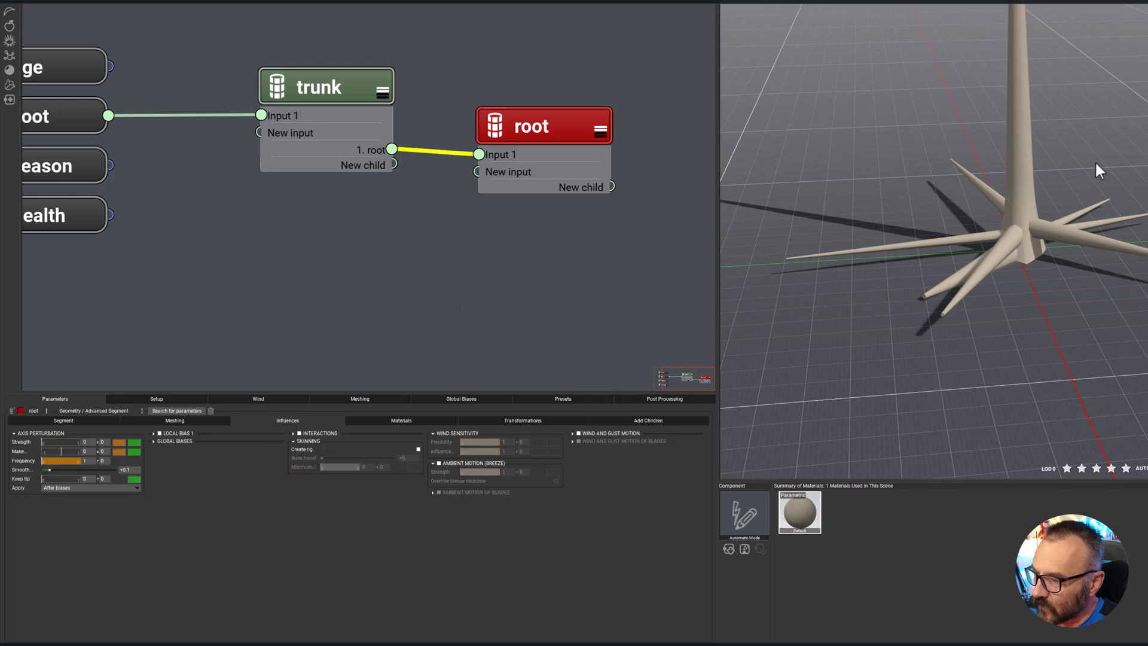
pyautogui.moveTo(46, 442); pyautogui.dragTo(70, 442)
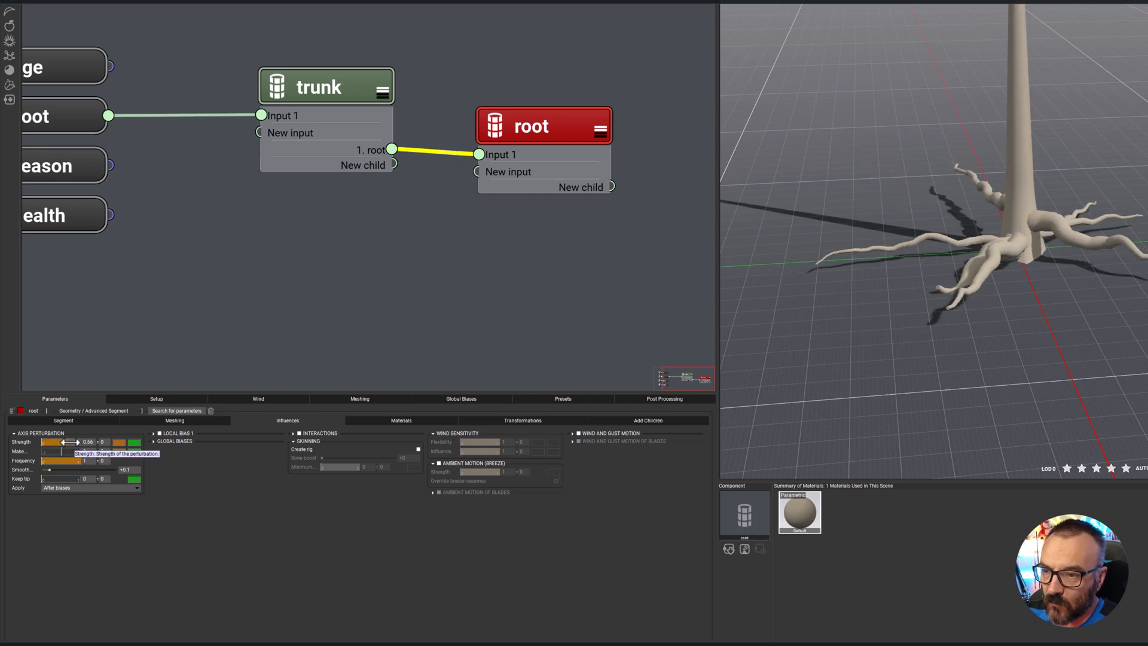
pyautogui.moveTo(70, 442); pyautogui.dragTo(68, 444)
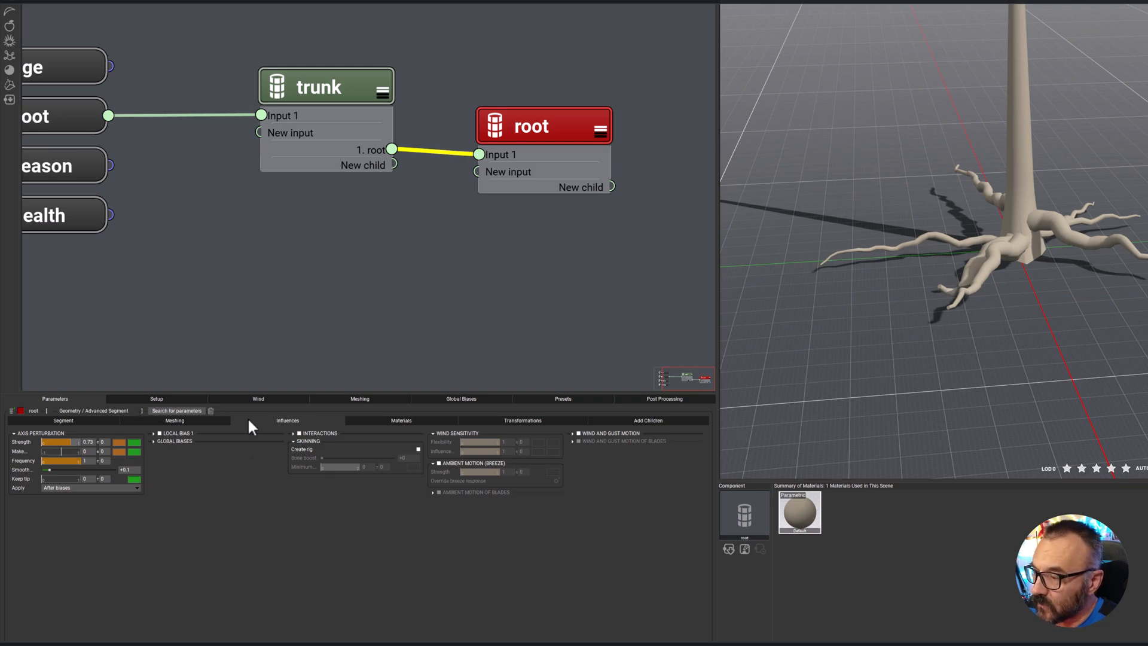
# Set the root segment's Tropism to about -0.83 and give it a curve that holds near the base and falls towards the tip.
pyautogui.click(95, 421)
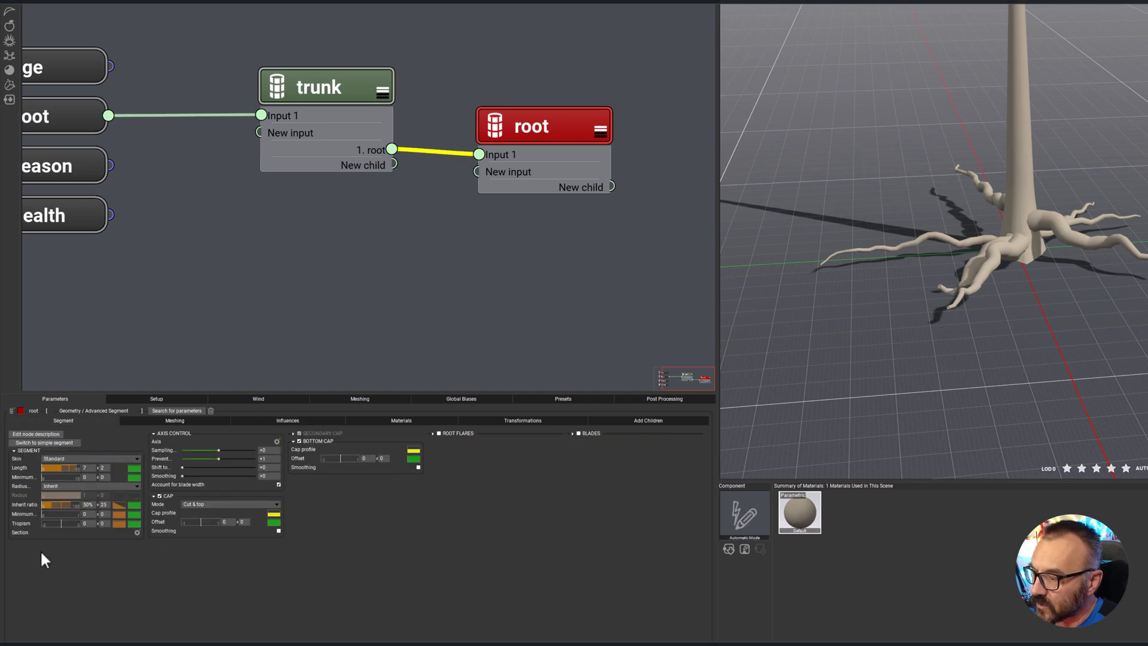
pyautogui.moveTo(61, 523); pyautogui.dragTo(51, 518)
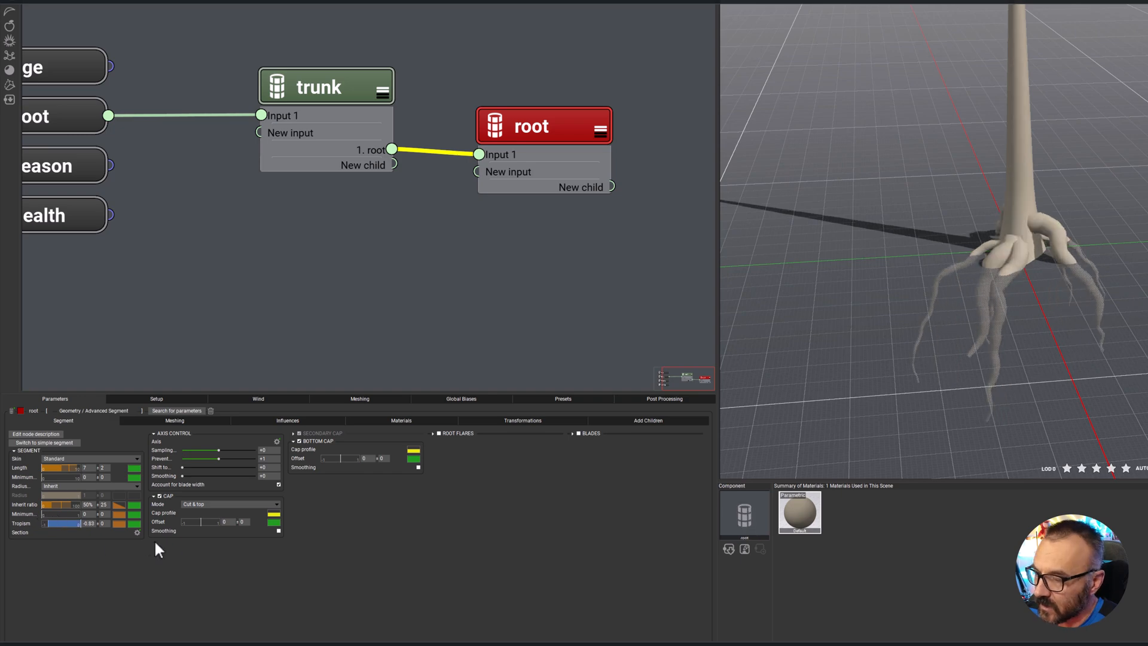
pyautogui.click(119, 523)
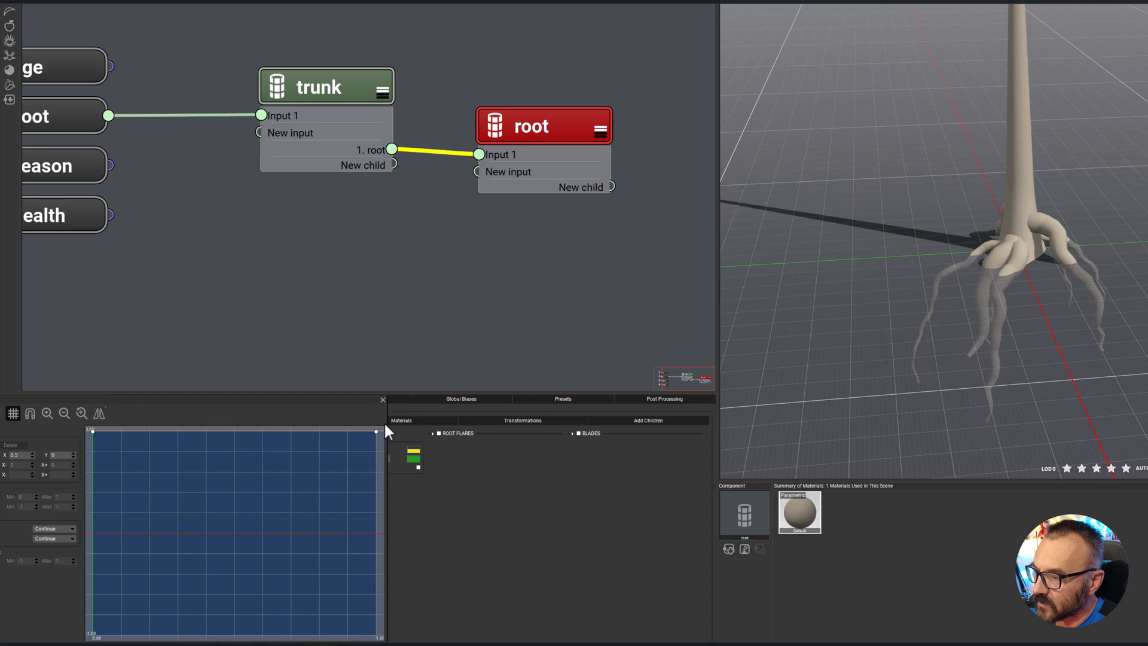
pyautogui.moveTo(376, 430); pyautogui.dragTo(356, 563)
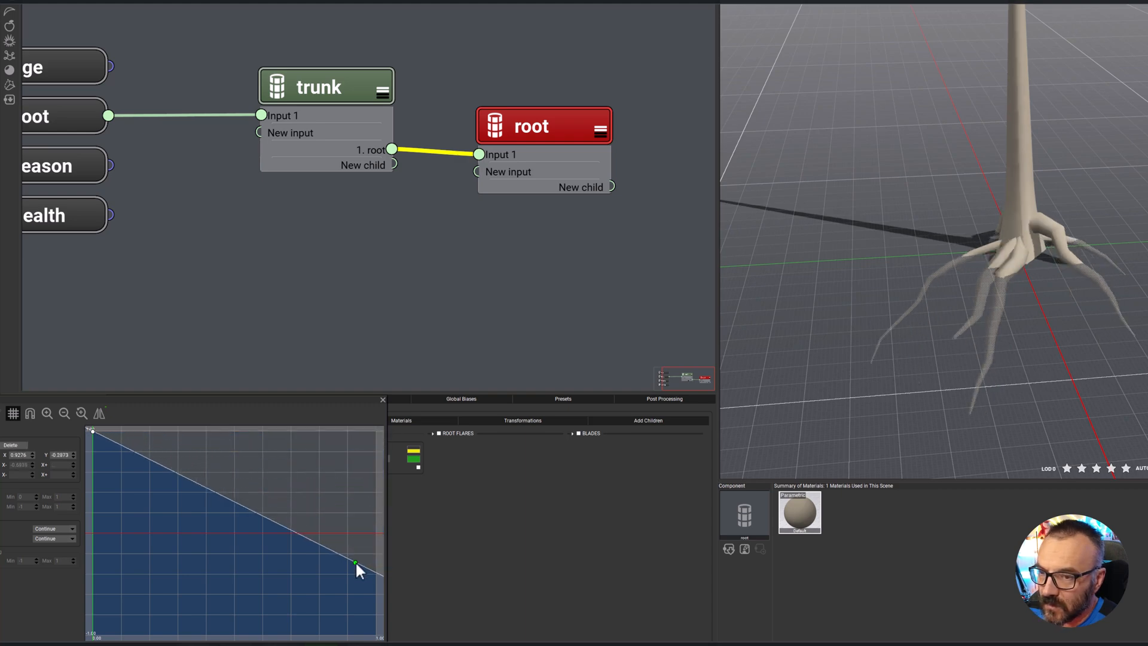
pyautogui.moveTo(181, 475); pyautogui.dragTo(141, 440)
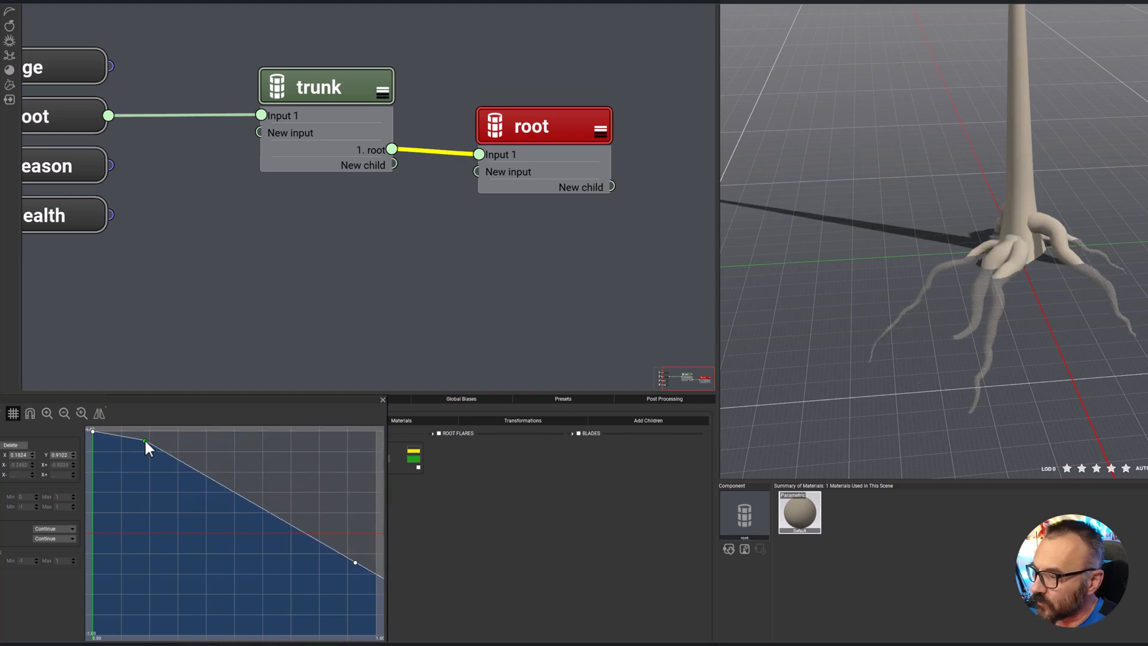
# Reshape the tropism curve to drop steeply near the base and rise gradually to about -0.17 near the tip.
pyautogui.click(355, 564)
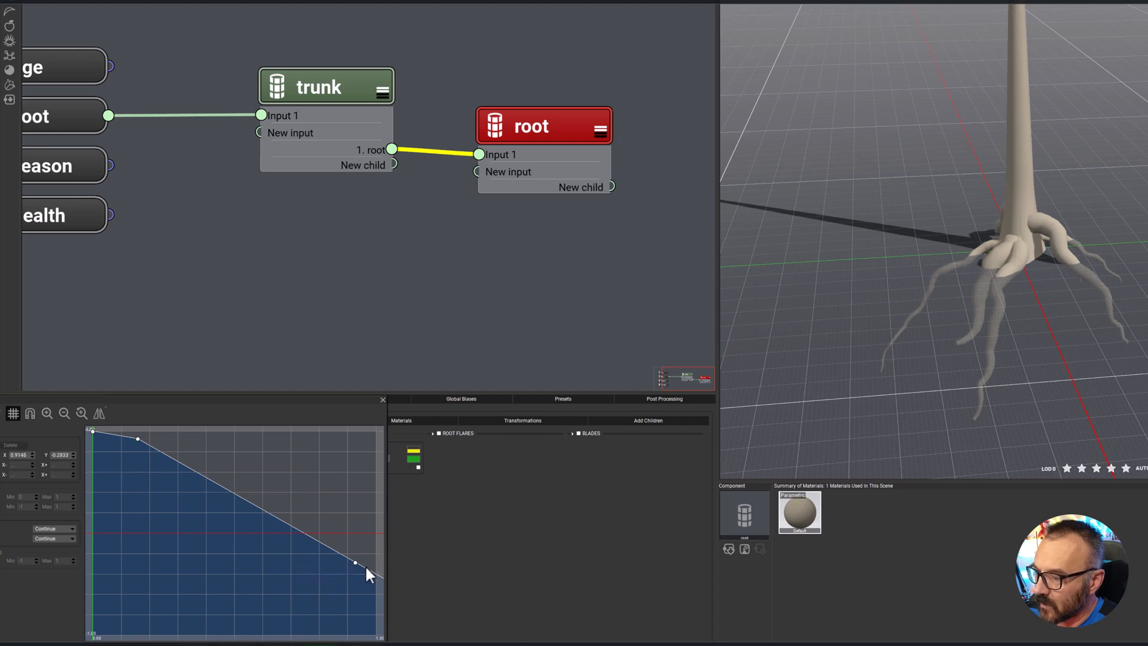
pyautogui.moveTo(357, 562); pyautogui.dragTo(235, 611)
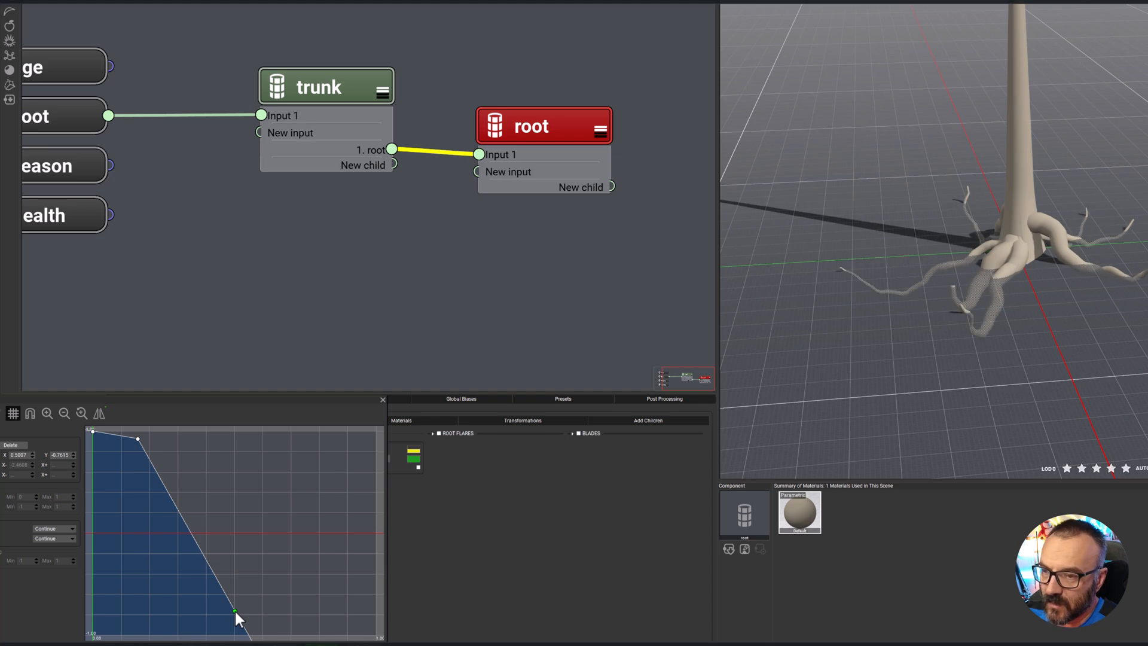
pyautogui.moveTo(227, 612); pyautogui.dragTo(351, 601)
pyautogui.click(235, 515)
pyautogui.moveTo(232, 520); pyautogui.dragTo(149, 601)
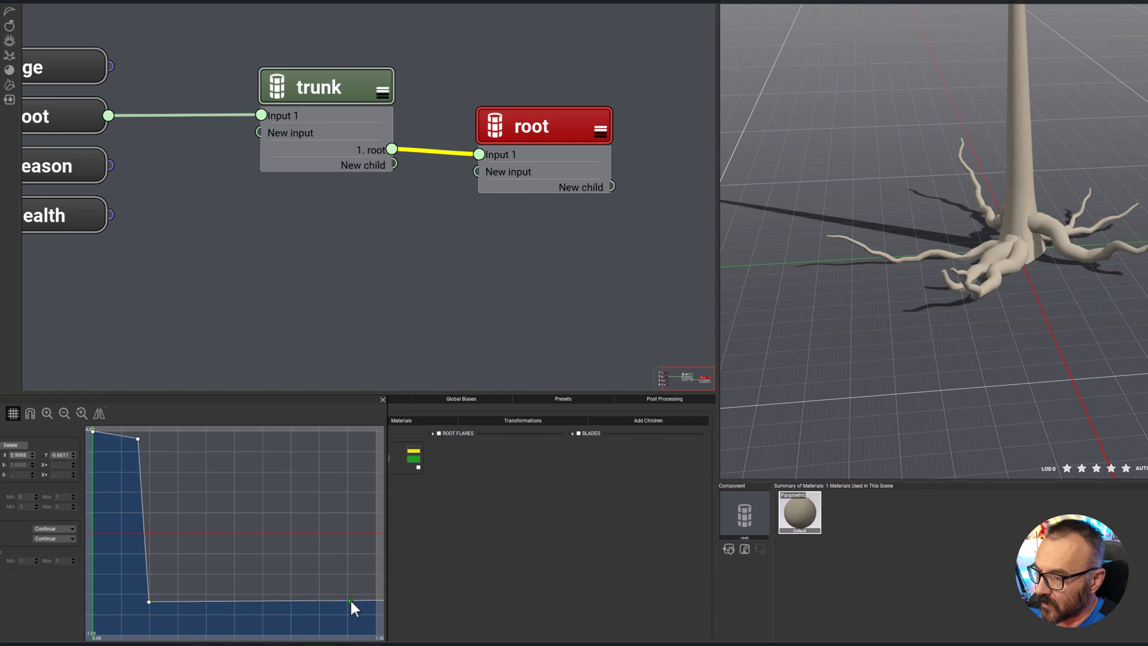
pyautogui.moveTo(351, 604); pyautogui.dragTo(346, 550)
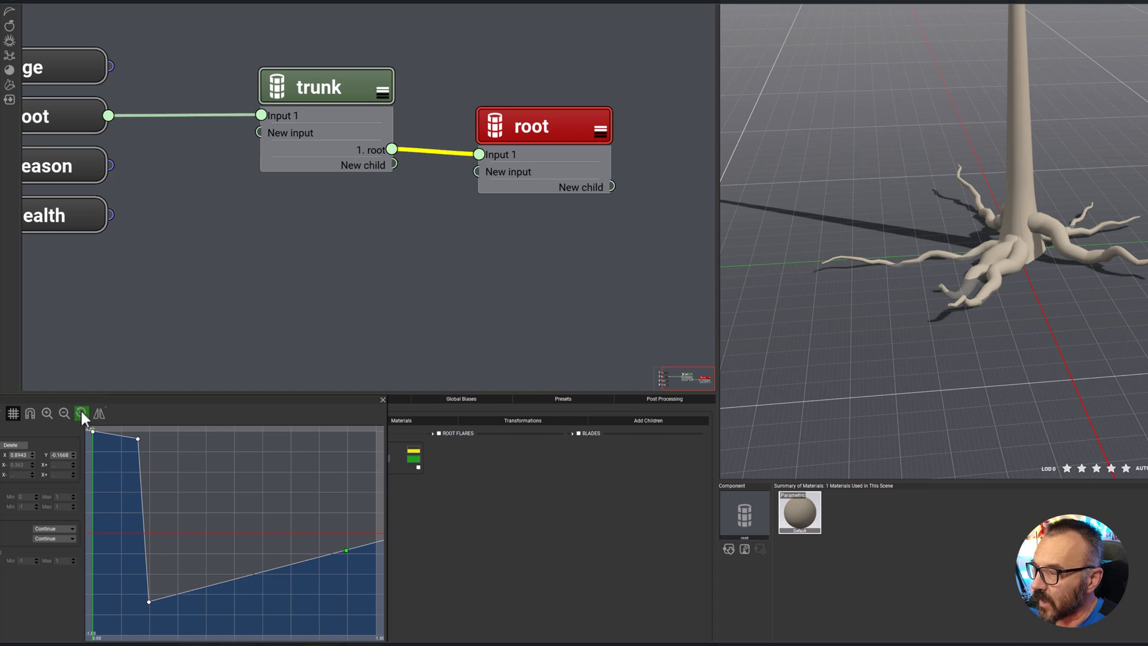
# Convert the tropism curve to smooth interpolation, round its bends around the early drop, and apply the profile.
pyautogui.moveTo(136, 397); pyautogui.dragTo(708, 206)
pyautogui.click(526, 221)
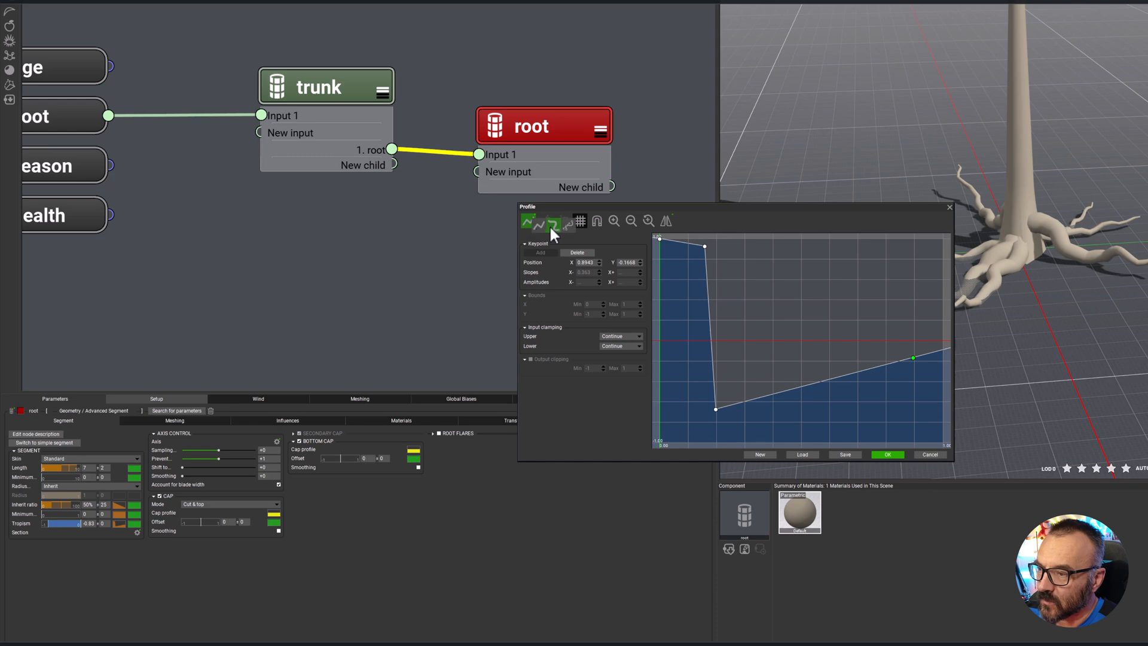
pyautogui.click(717, 408)
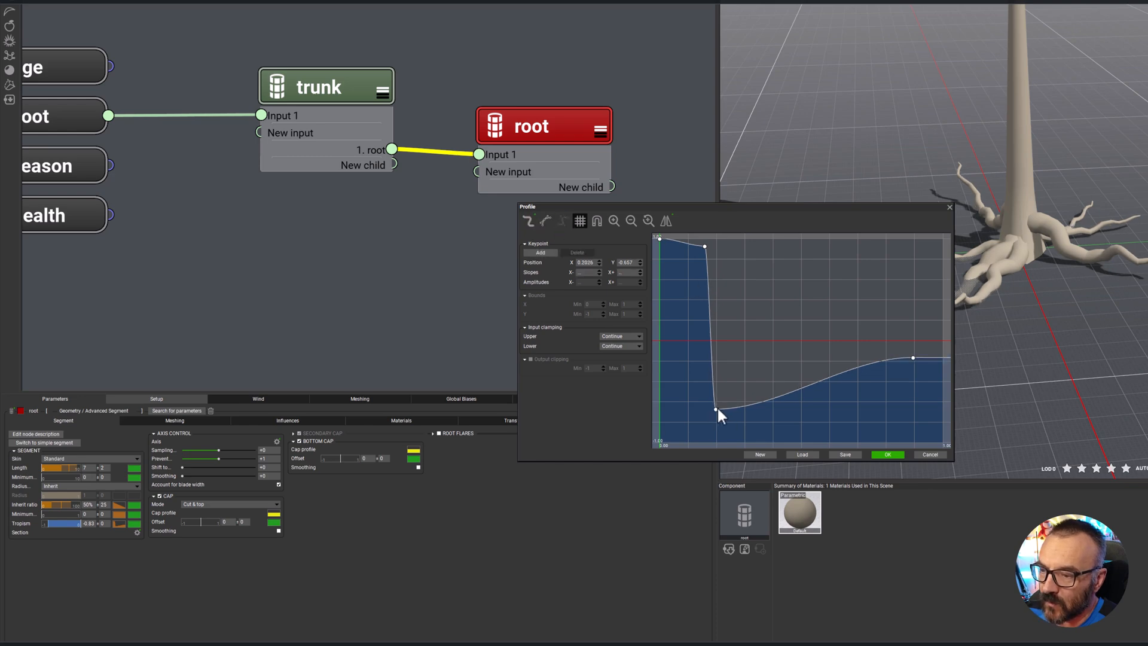
pyautogui.moveTo(716, 409); pyautogui.dragTo(742, 413)
pyautogui.click(705, 245)
pyautogui.moveTo(715, 247); pyautogui.dragTo(703, 265)
pyautogui.click(702, 244)
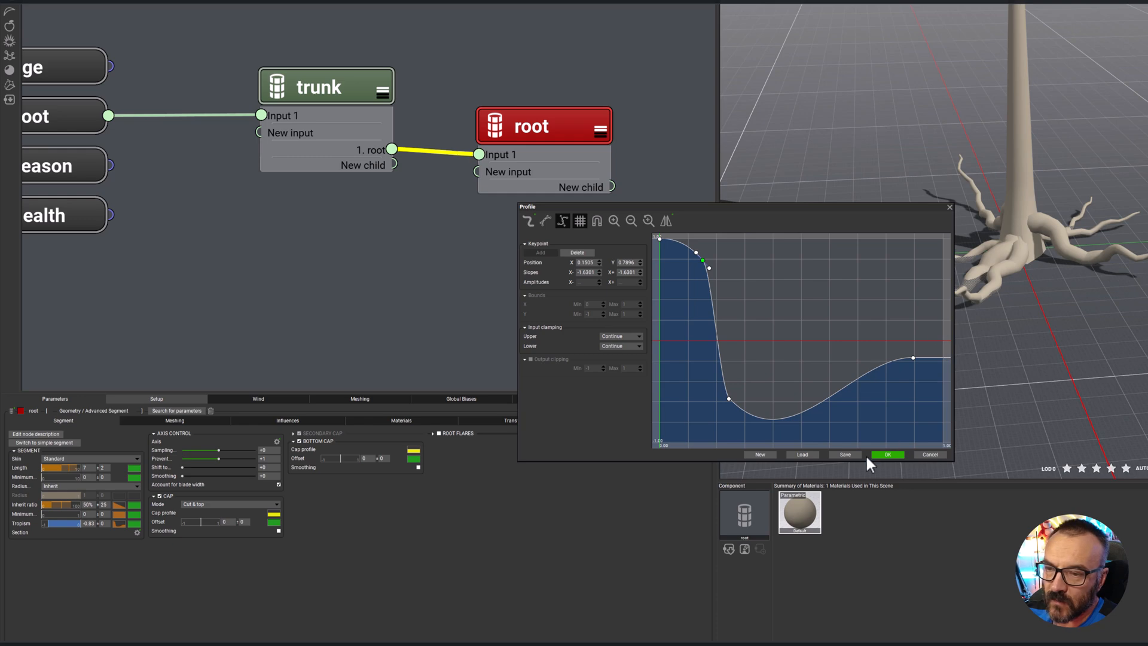
pyautogui.click(888, 455)
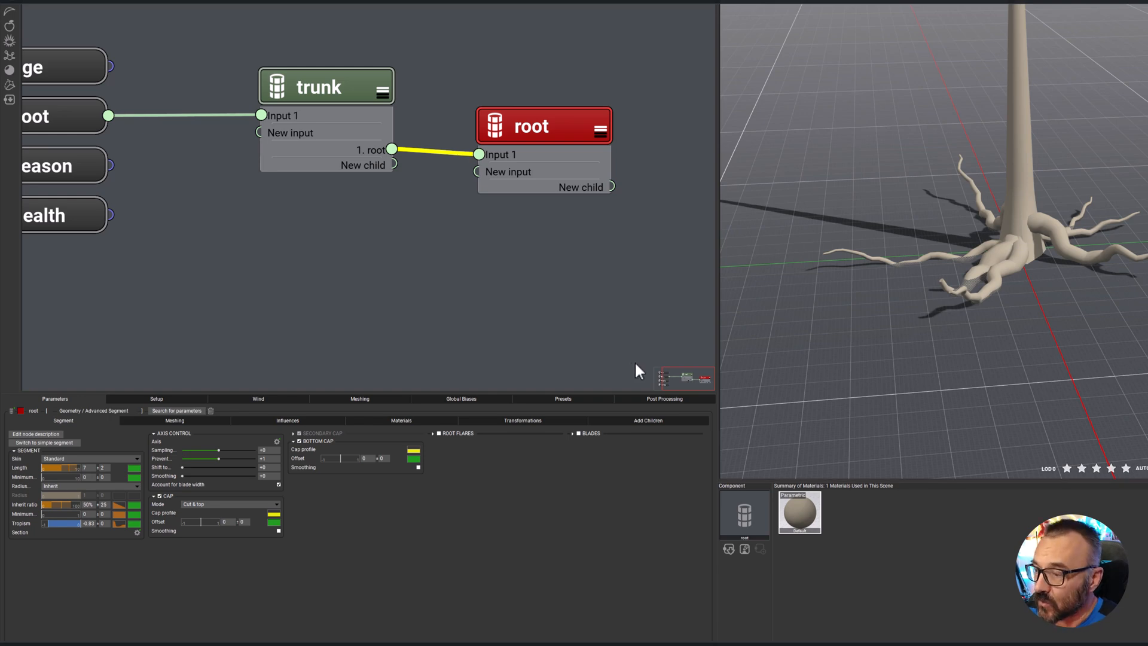
# Enable Interactions with Ground for the root node, trying Ground and object as well, and set its Tropism to about -0.61.
pyautogui.click(266, 418)
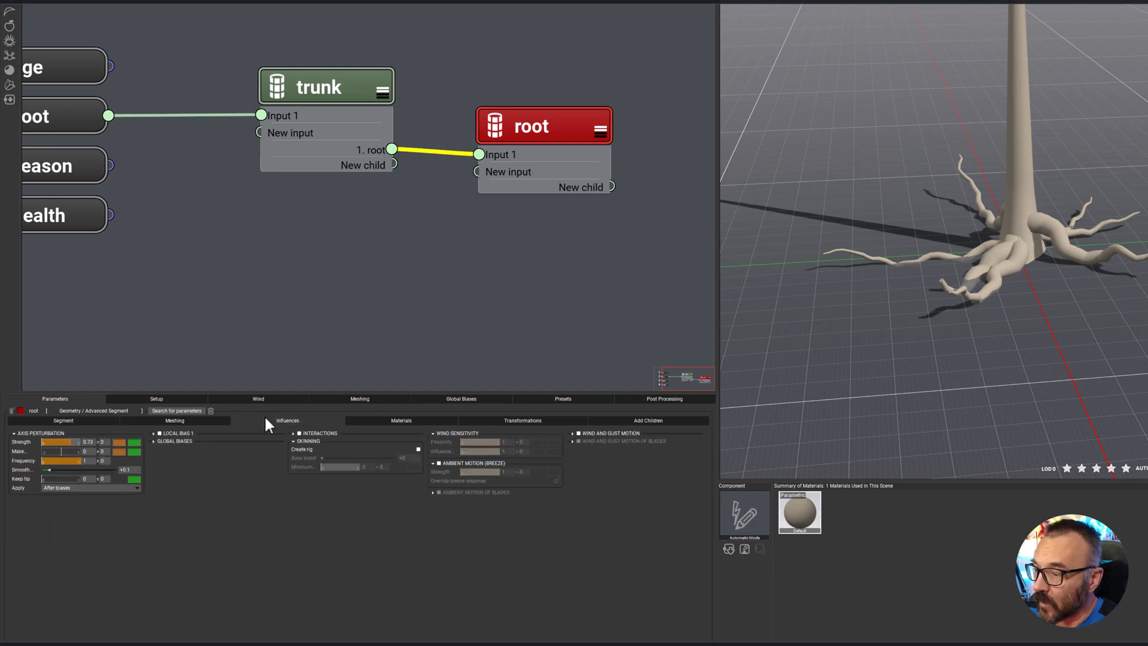
pyautogui.click(295, 433)
pyautogui.click(298, 431)
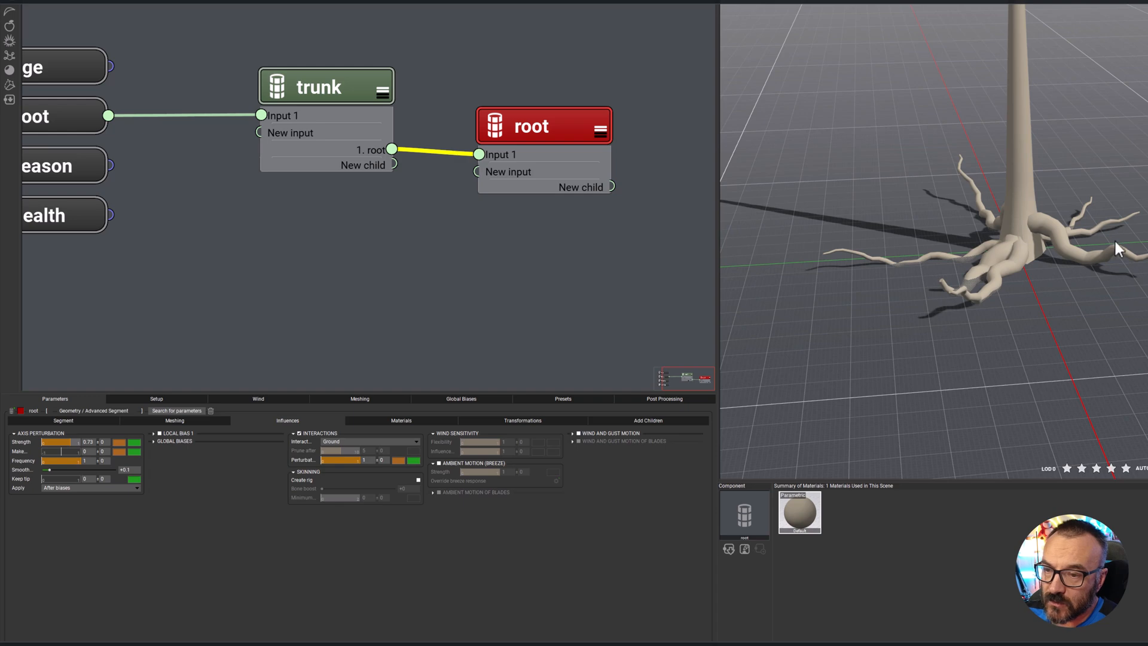
pyautogui.click(417, 442)
pyautogui.click(354, 460)
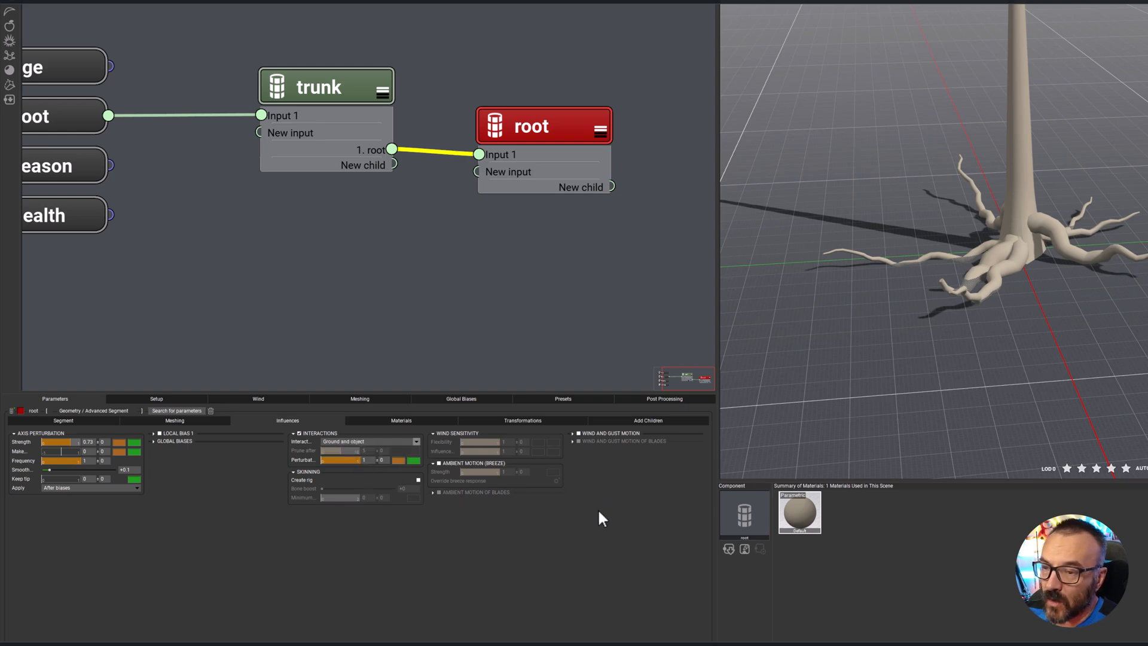
pyautogui.click(403, 441)
pyautogui.click(354, 450)
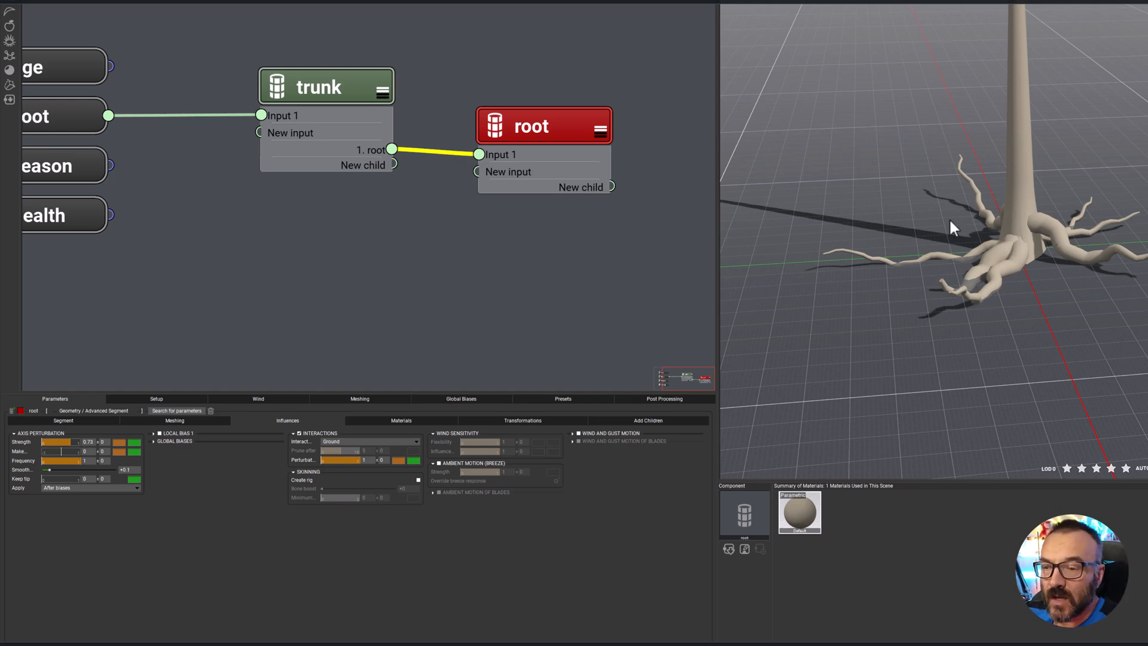
pyautogui.click(78, 422)
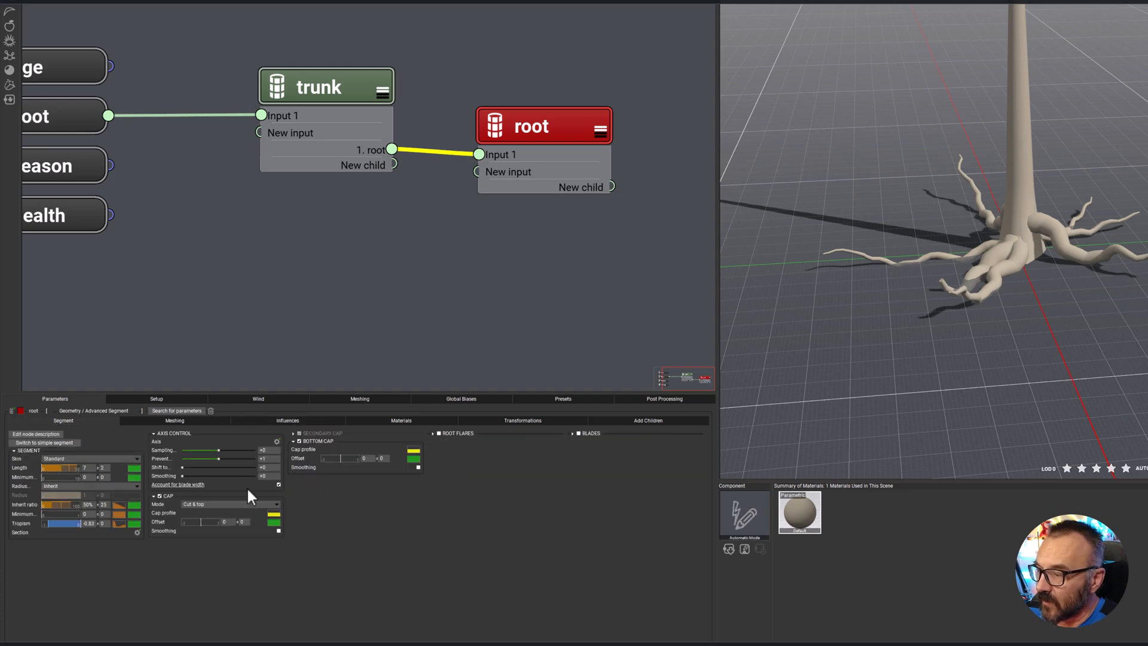
pyautogui.moveTo(78, 524)
pyautogui.mouseDown()
pyautogui.moveTo(67, 525)
pyautogui.moveTo(96, 525)
pyautogui.moveTo(51, 514)
pyautogui.moveTo(87, 517)
pyautogui.mouseUp()
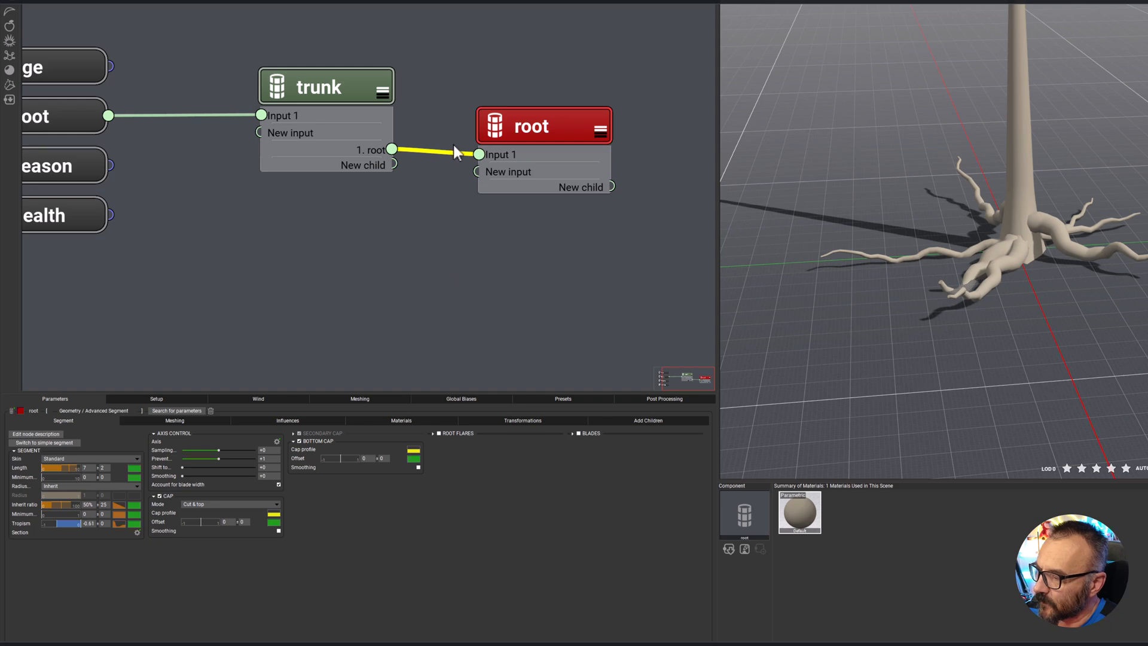
# In the trunk node's distribution settings for the root child, lower the End limit to about 0.03.
pyautogui.click(366, 84)
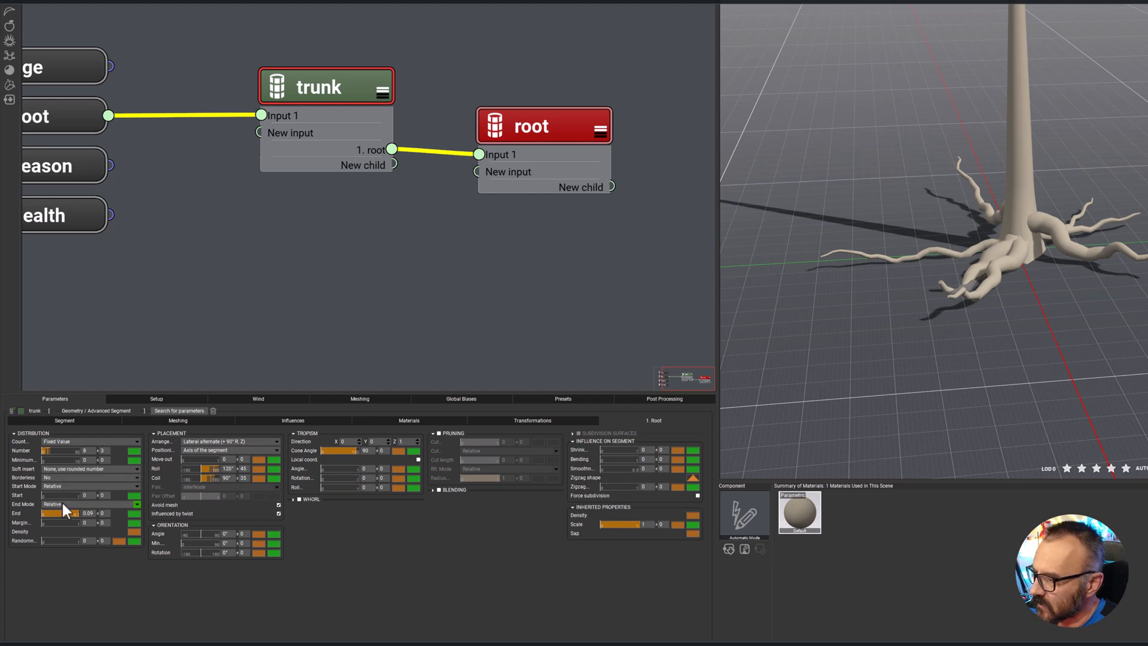
pyautogui.moveTo(77, 513); pyautogui.dragTo(65, 511)
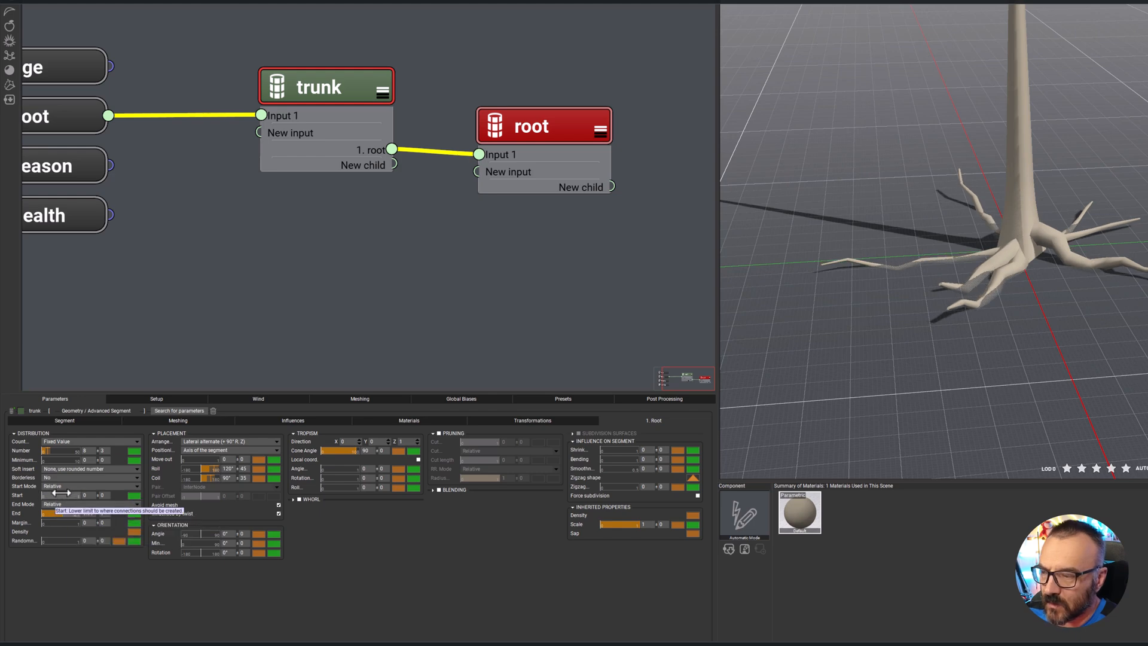
pyautogui.moveTo(64, 514); pyautogui.dragTo(55, 512)
# Try a higher root band on the trunk with Start at 0.1 and End at about 0.14.
pyautogui.click(91, 495)
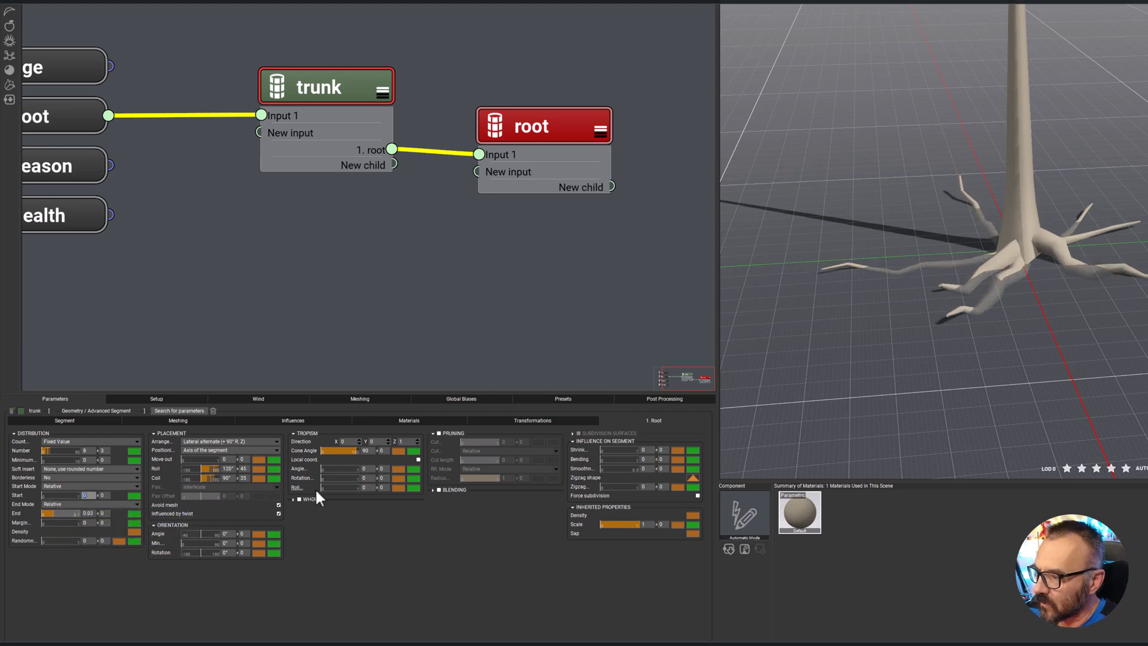
pyautogui.write('.1')
pyautogui.press('Return')
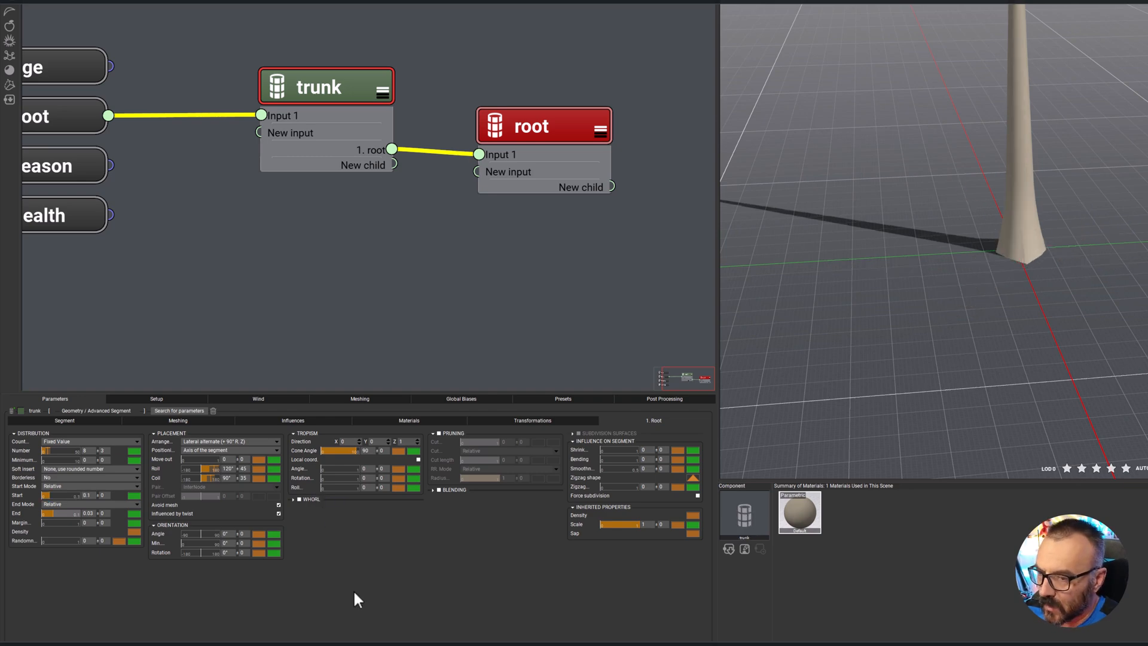
pyautogui.moveTo(82, 508); pyautogui.dragTo(92, 510)
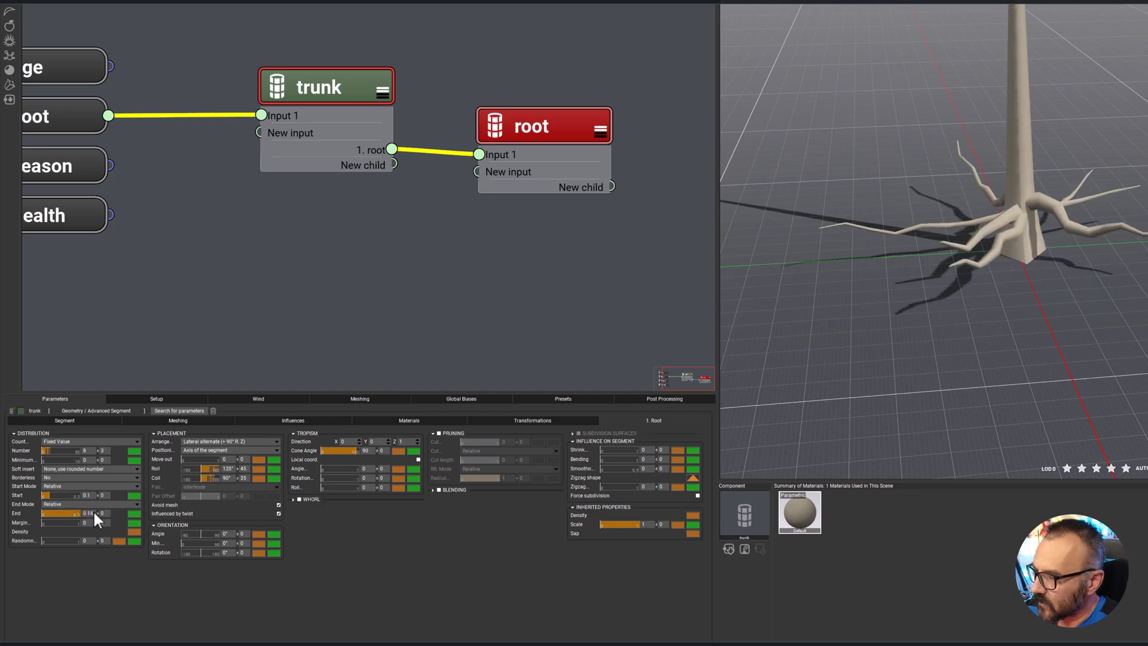
# Return the root distribution's Start to 0 and lower its End to about 0.06.
pyautogui.click(87, 495)
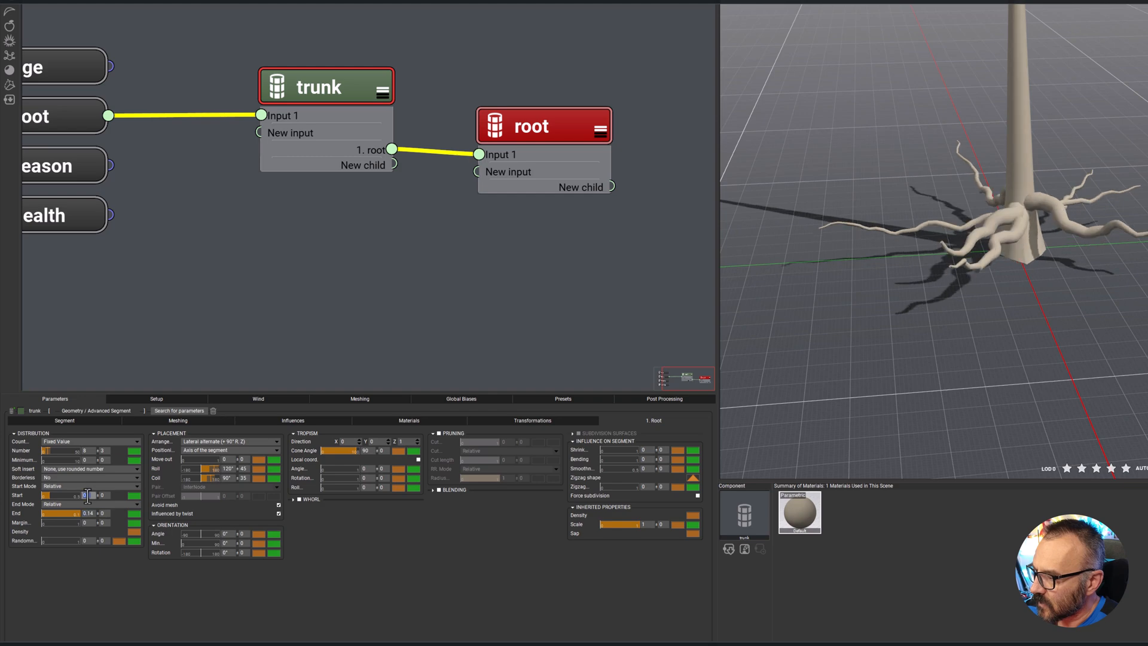
pyautogui.click(217, 613)
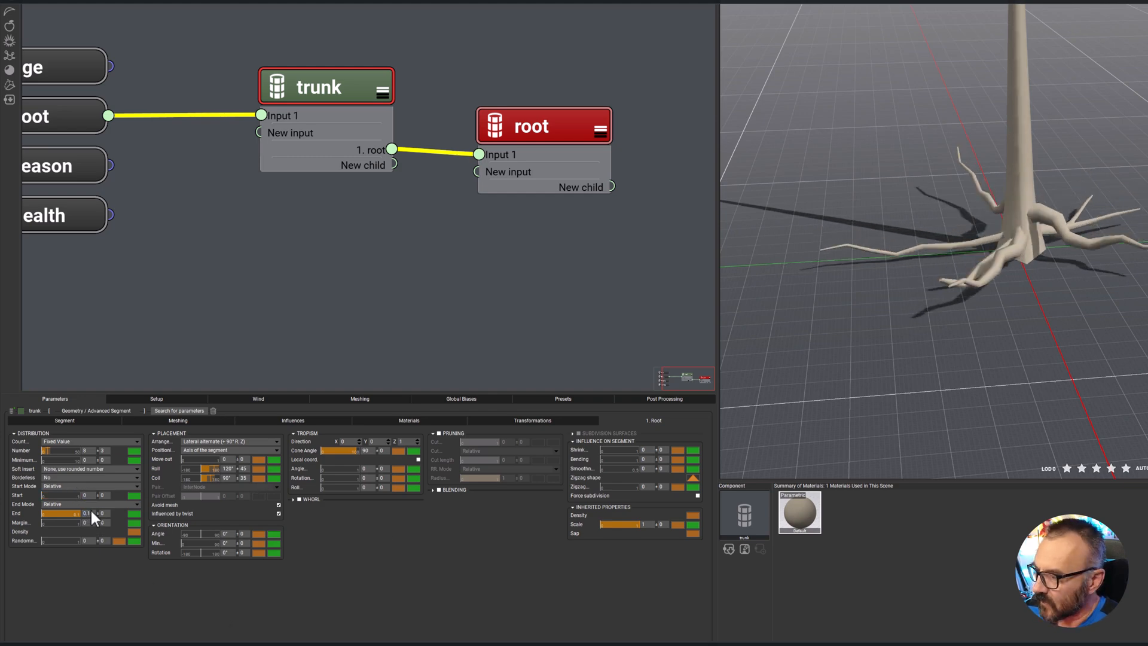
pyautogui.moveTo(78, 513)
pyautogui.mouseDown()
pyautogui.moveTo(48, 509)
pyautogui.moveTo(63, 507)
pyautogui.mouseUp()
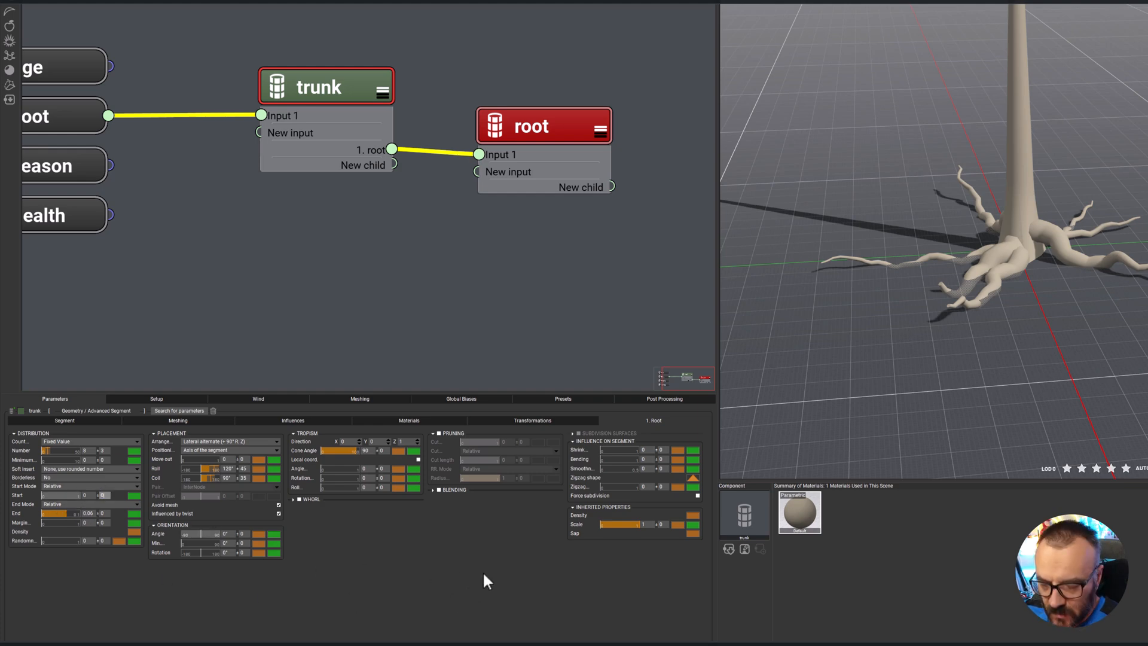
# Give both the Start and End limits of the root distribution a variation of 0.1.
pyautogui.press('Return')
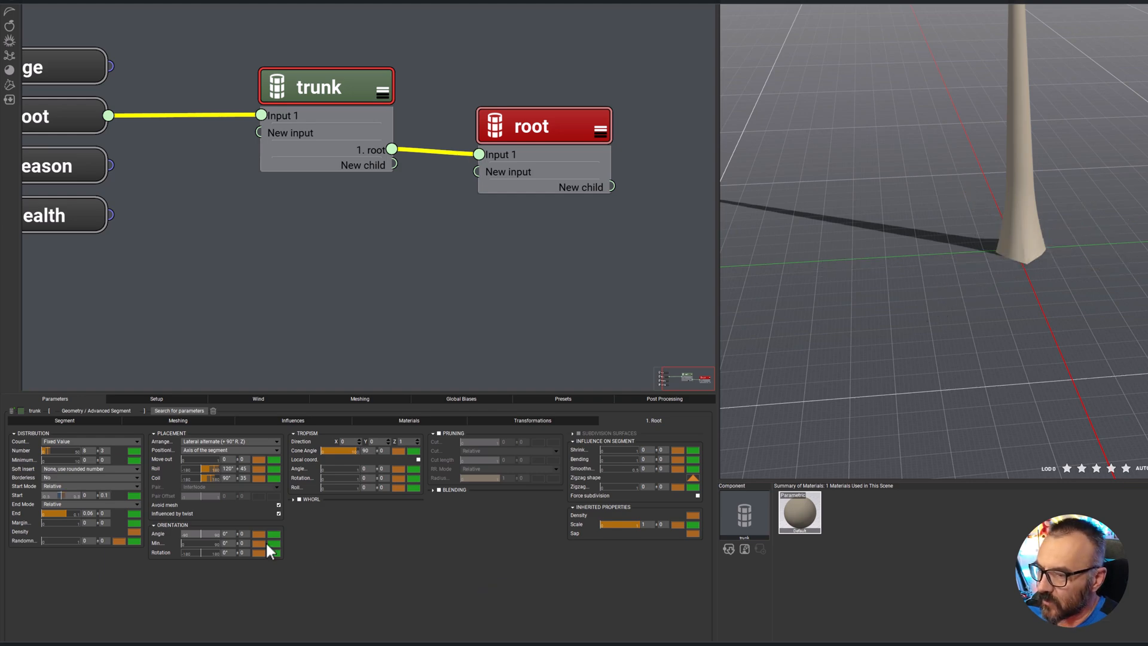
pyautogui.click(102, 513)
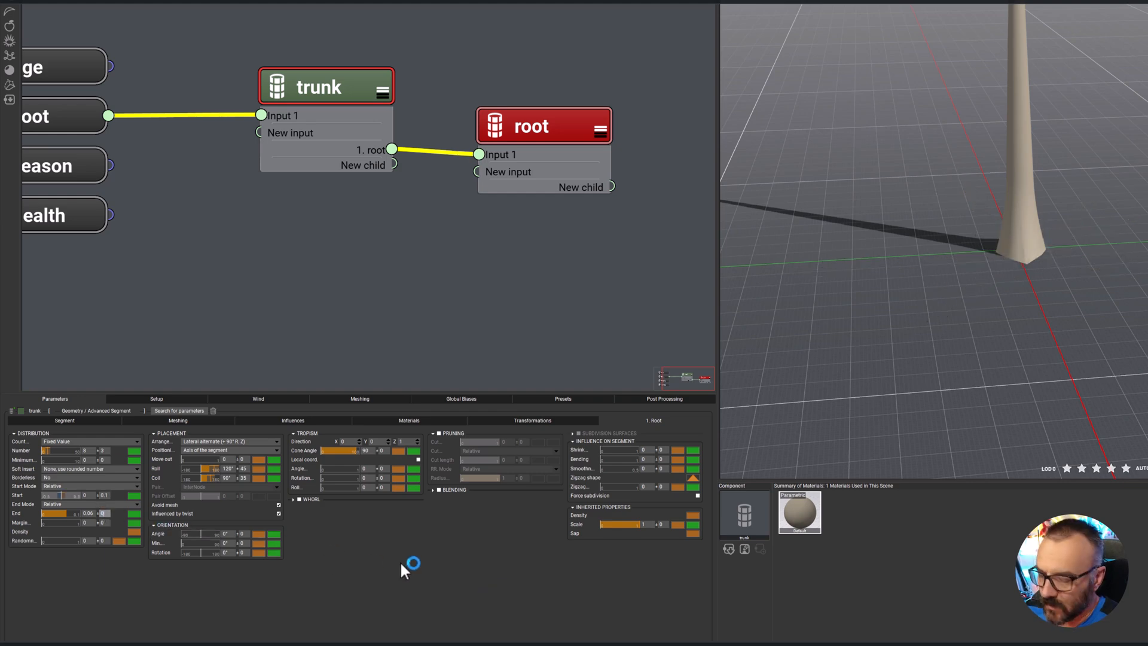
pyautogui.write('0.1')
pyautogui.press('Return')
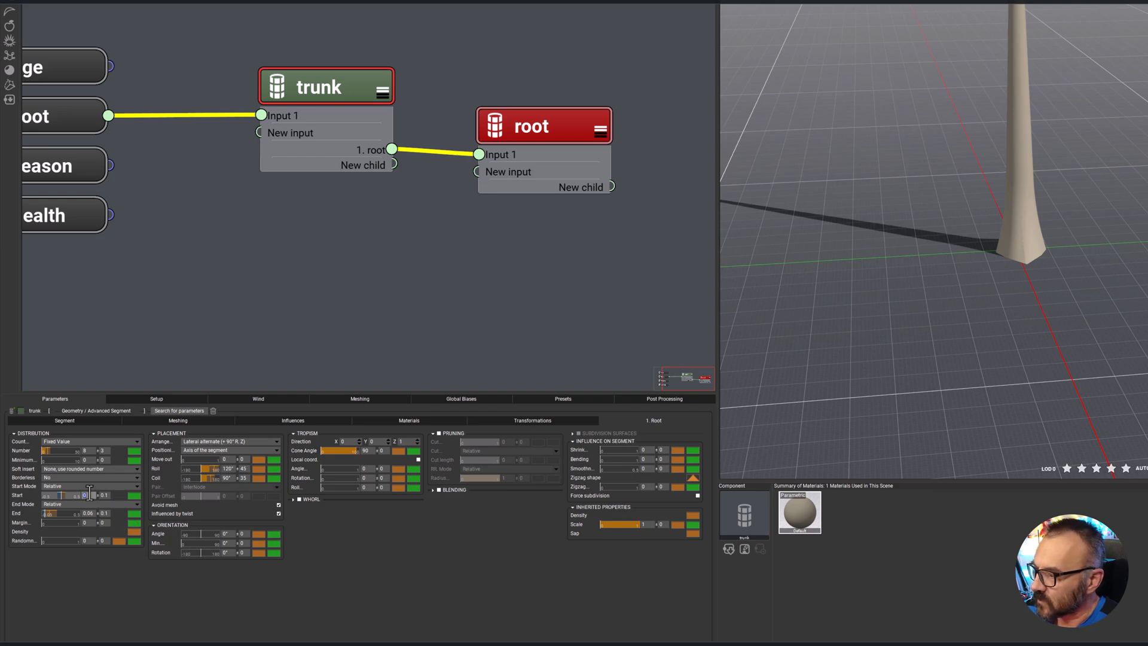
# Set the root distribution's Start to 0.1 with a variation of 0, and raise its End to about 0.19.
pyautogui.write('0.1')
pyautogui.press('Return')
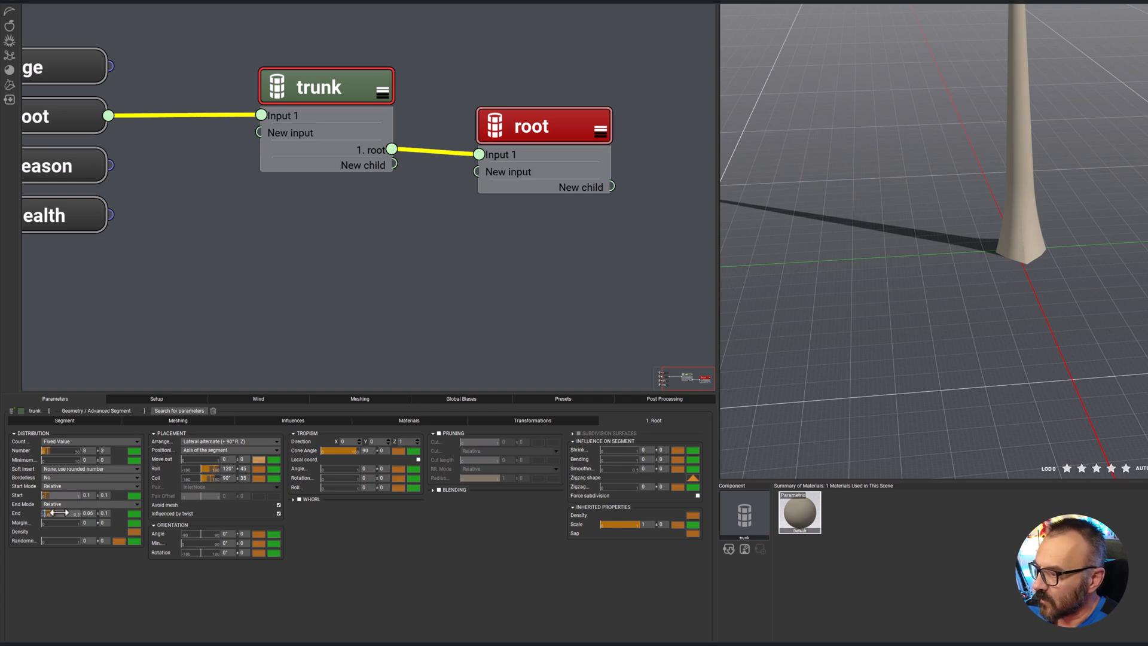
pyautogui.moveTo(60, 512); pyautogui.dragTo(68, 511)
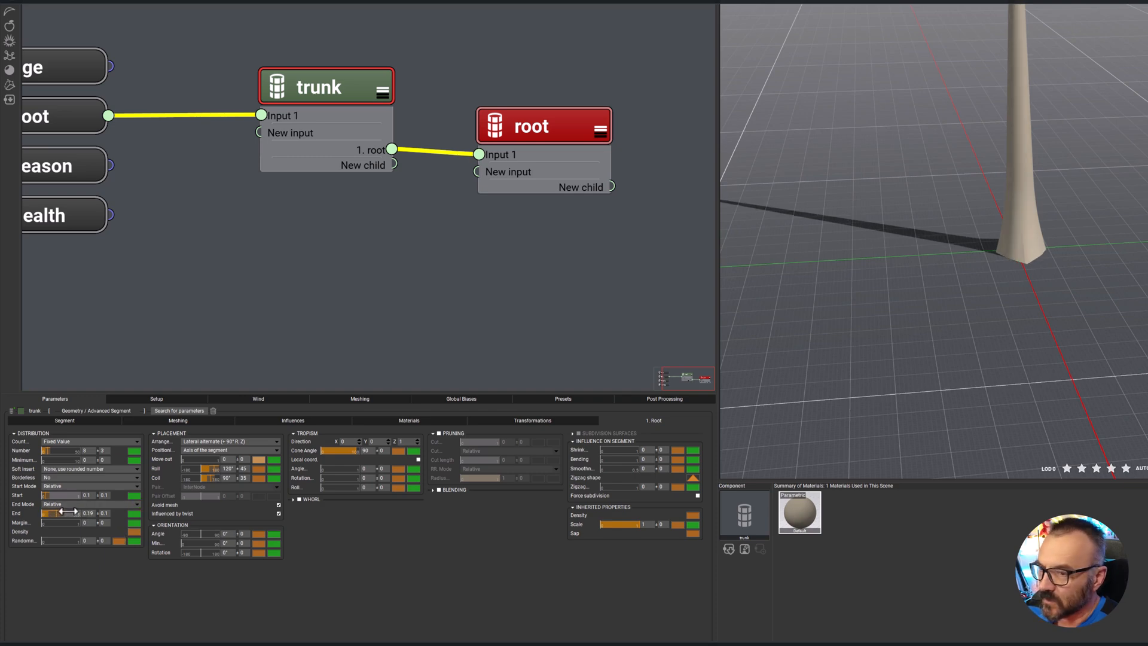
pyautogui.click(105, 495)
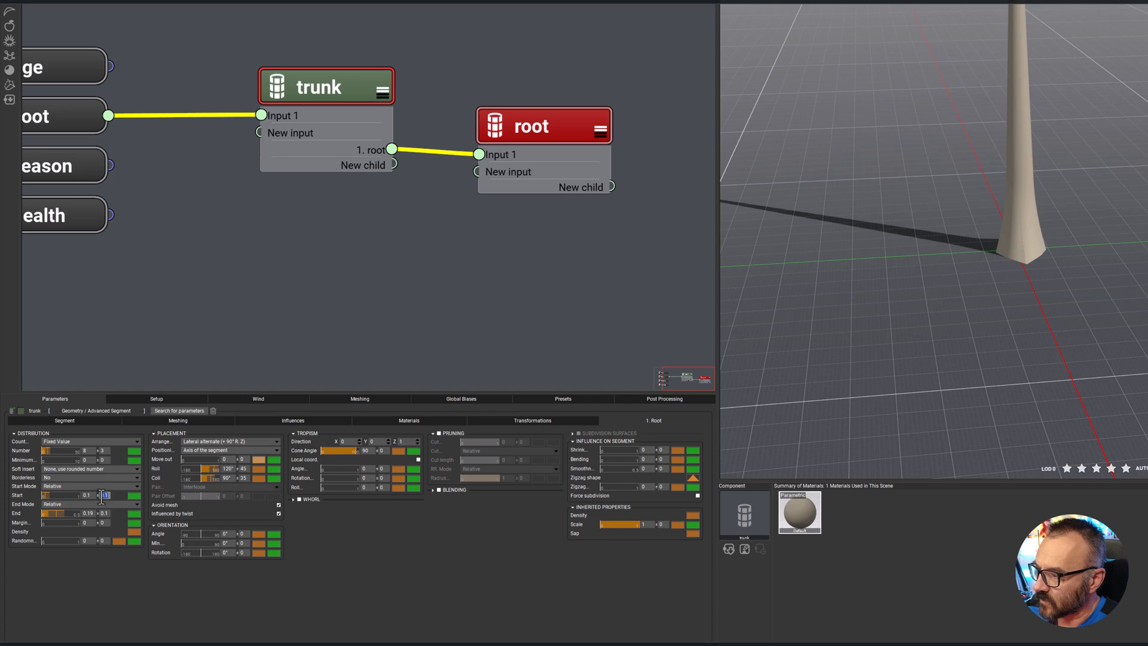
pyautogui.press('Return')
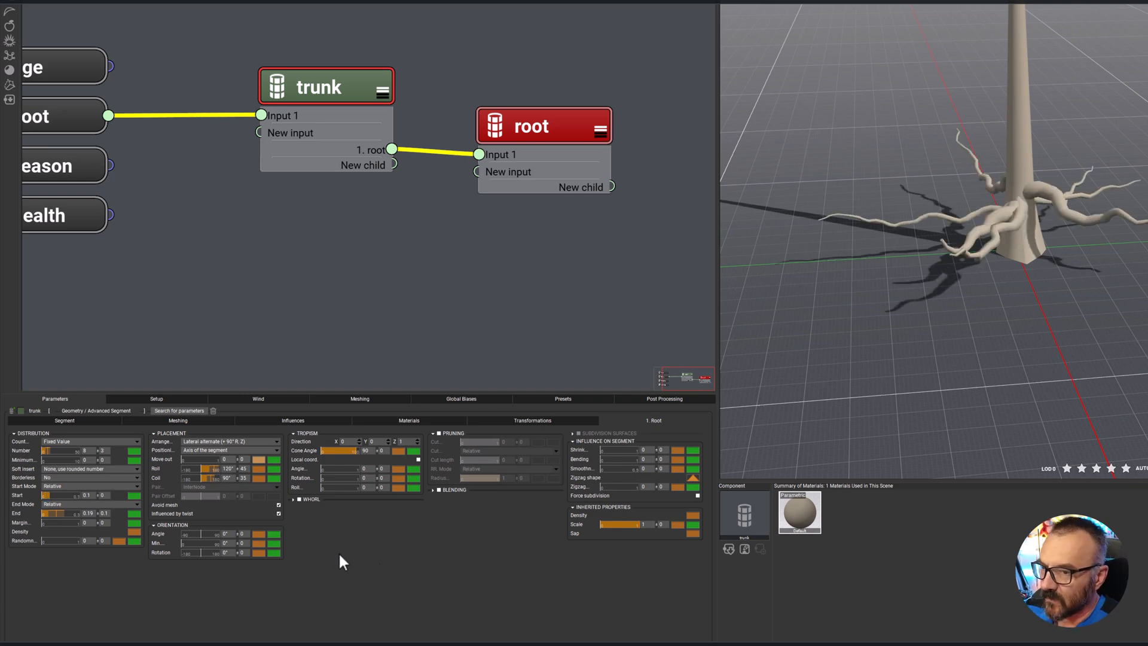
# Lower the root distribution's End to about 0.06 and its Start to about -0.07, checking the roots from below.
pyautogui.moveTo(73, 513); pyautogui.dragTo(60, 513)
pyautogui.click(74, 504)
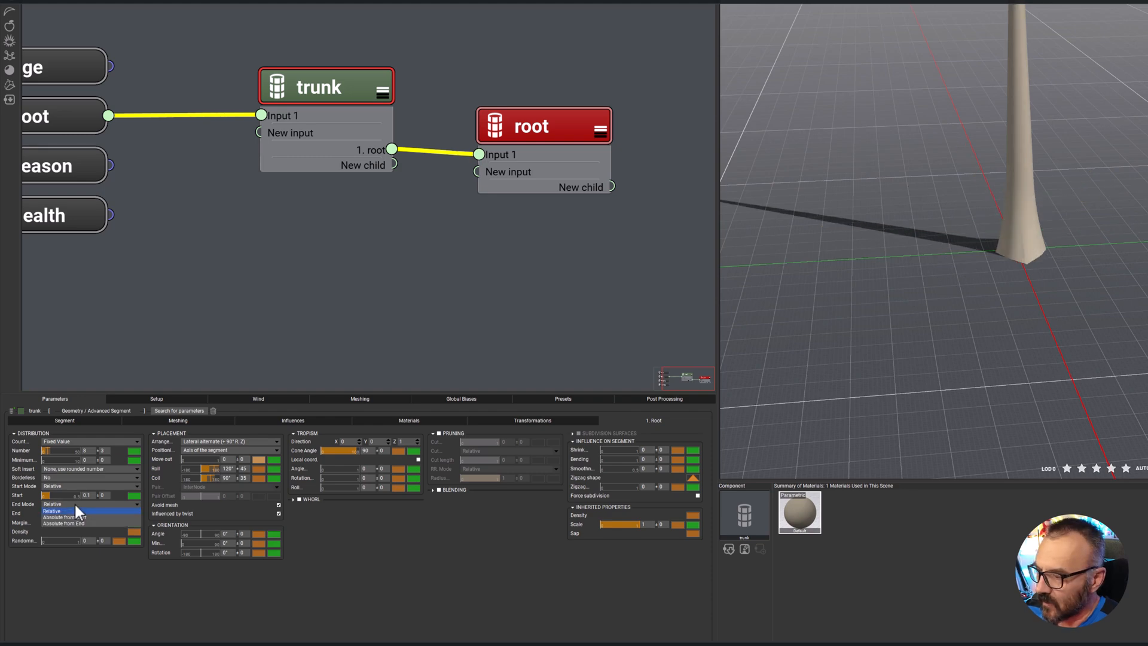
pyautogui.click(313, 601)
pyautogui.moveTo(55, 513)
pyautogui.mouseDown()
pyautogui.moveTo(13, 486)
pyautogui.moveTo(73, 497)
pyautogui.moveTo(44, 496)
pyautogui.moveTo(70, 496)
pyautogui.moveTo(62, 513)
pyautogui.mouseUp()
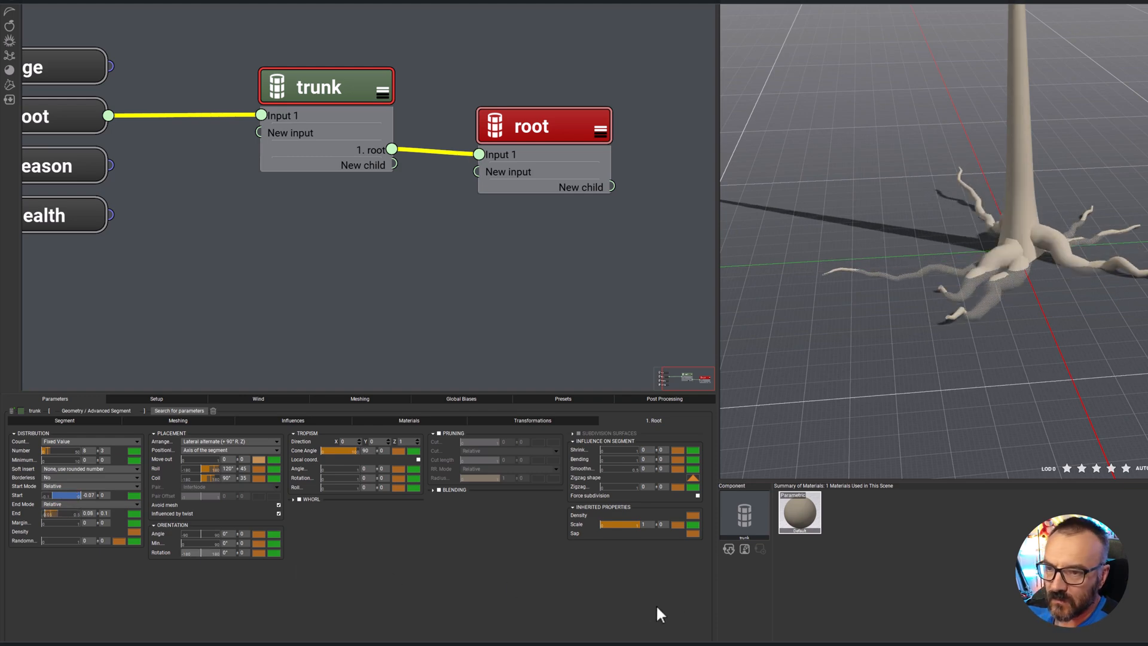
pyautogui.moveTo(1070, 281); pyautogui.dragTo(866, 247)
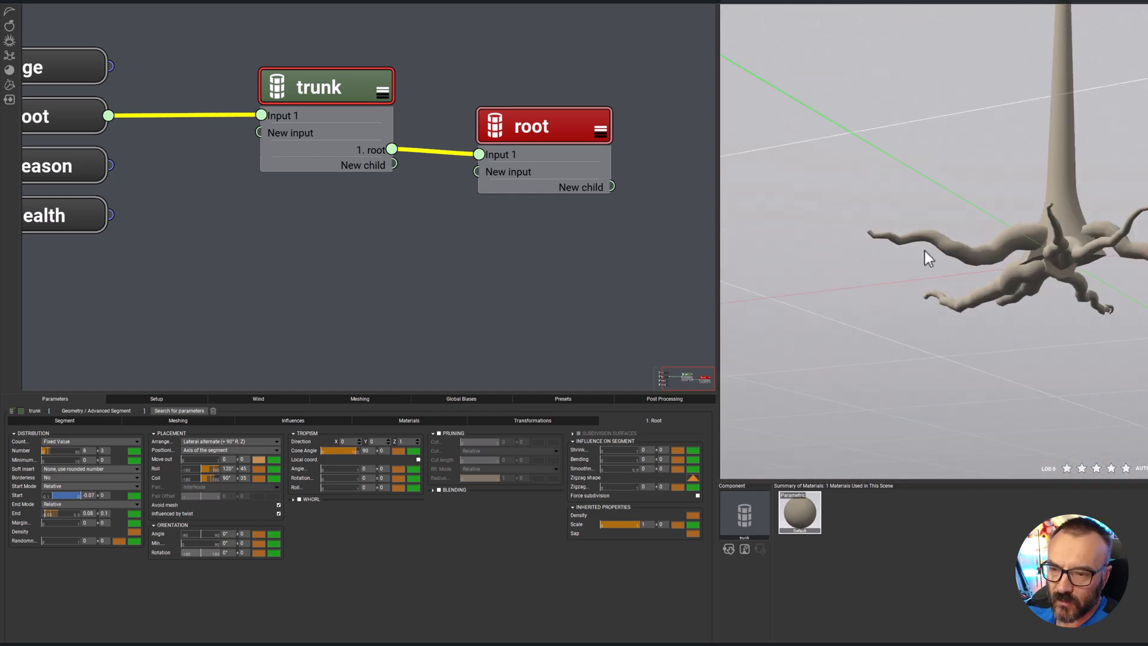
pyautogui.moveTo(1145, 275); pyautogui.dragTo(1131, 248)
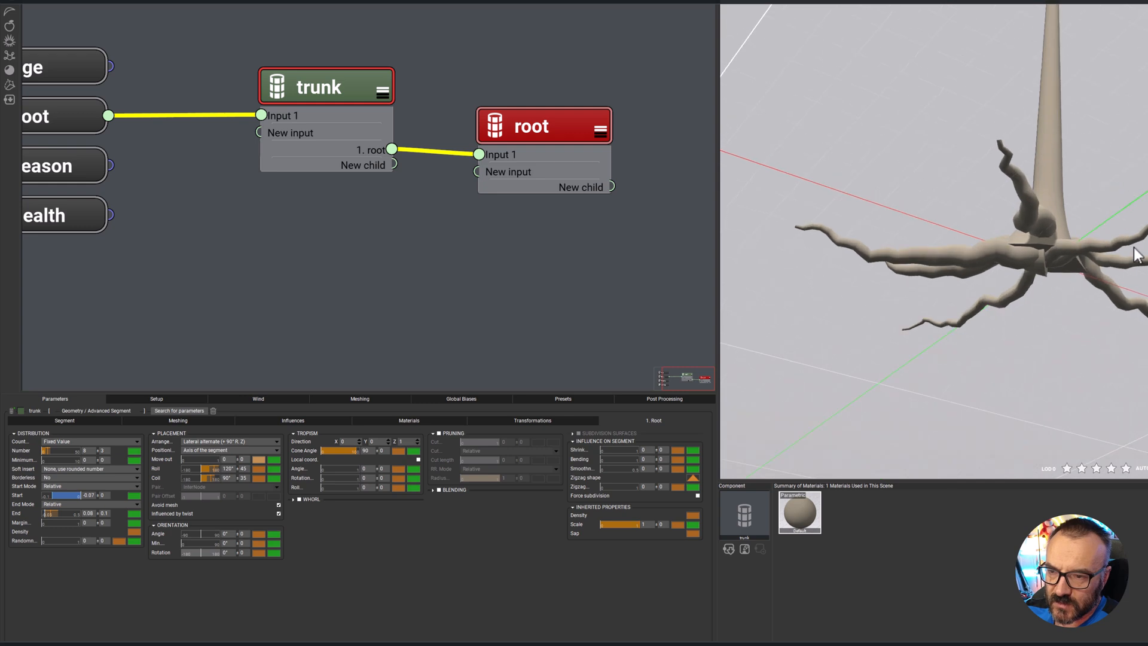
# Reset the root distribution's Start to 0 and check the root placement from above the ground.
pyautogui.doubleClick(88, 496)
pyautogui.write('0')
pyautogui.press('Return')
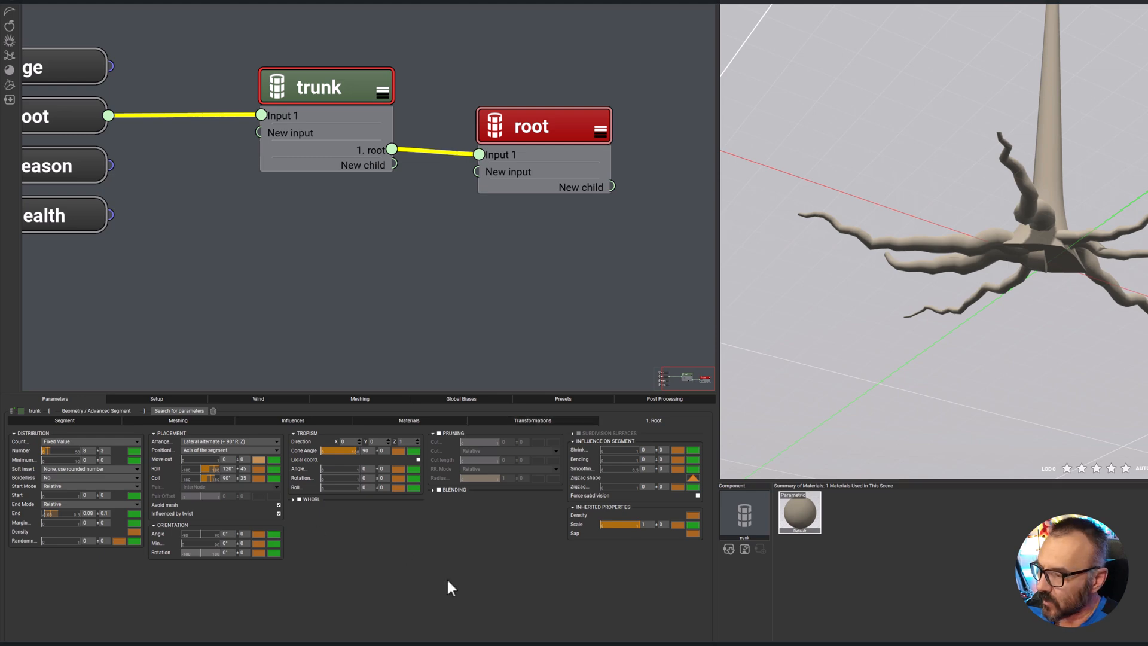
pyautogui.moveTo(1043, 306); pyautogui.dragTo(1072, 330)
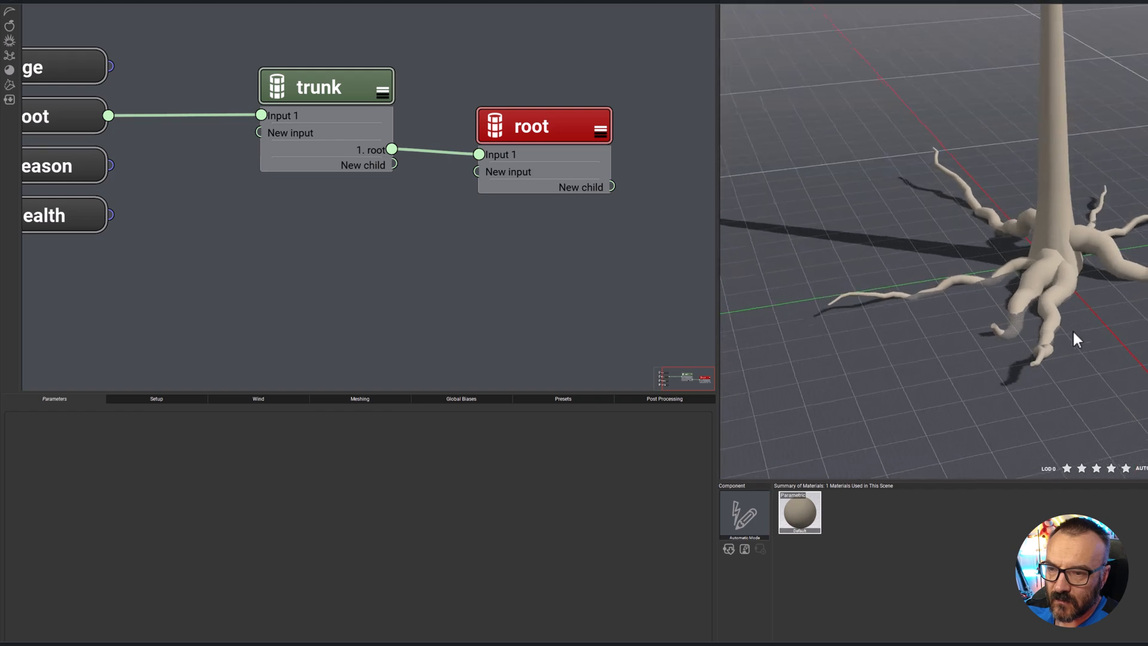
# Enable Blending between the trunk and its roots and raise the Upper blending value to about 3.67.
pyautogui.click(367, 82)
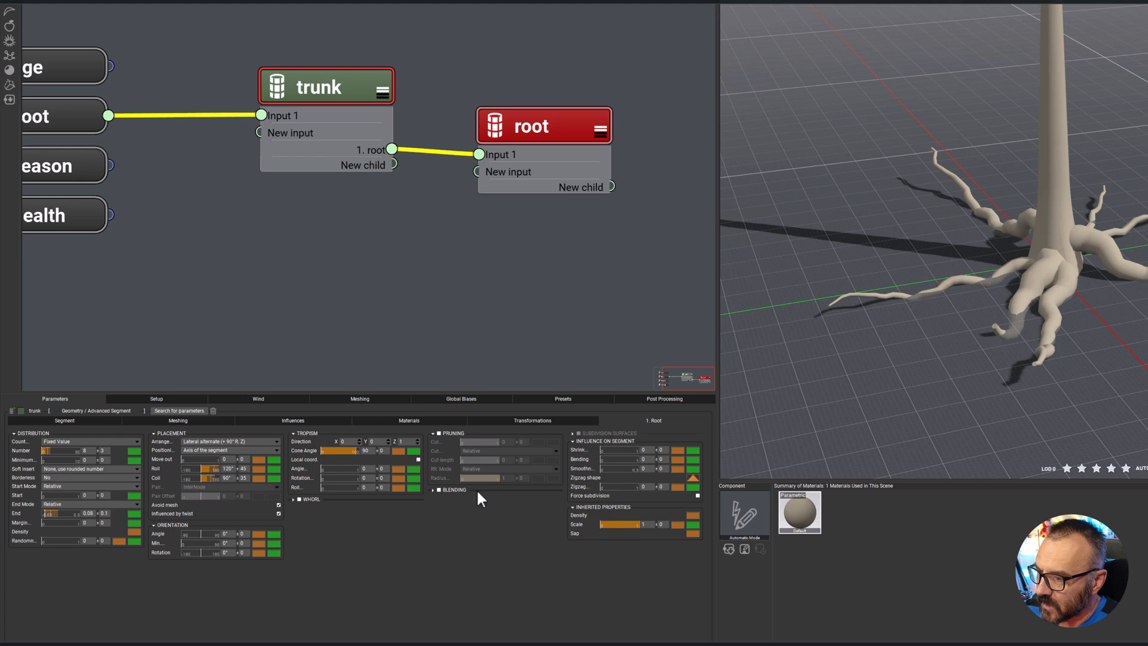
pyautogui.click(441, 495)
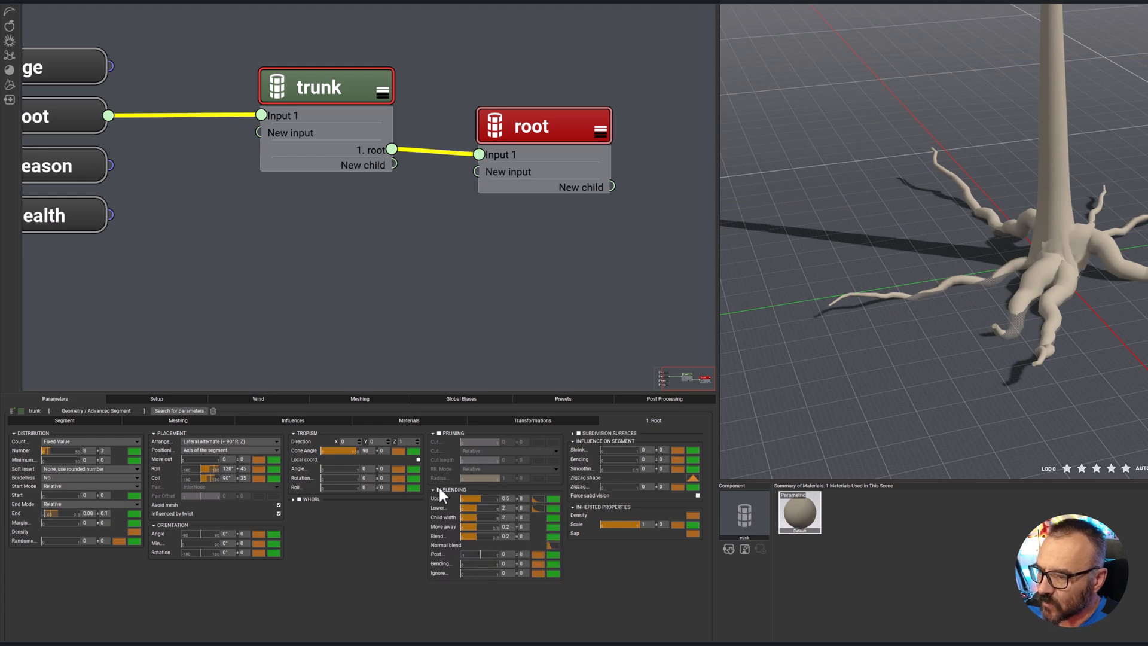
pyautogui.scroll(6, 1085, 241)
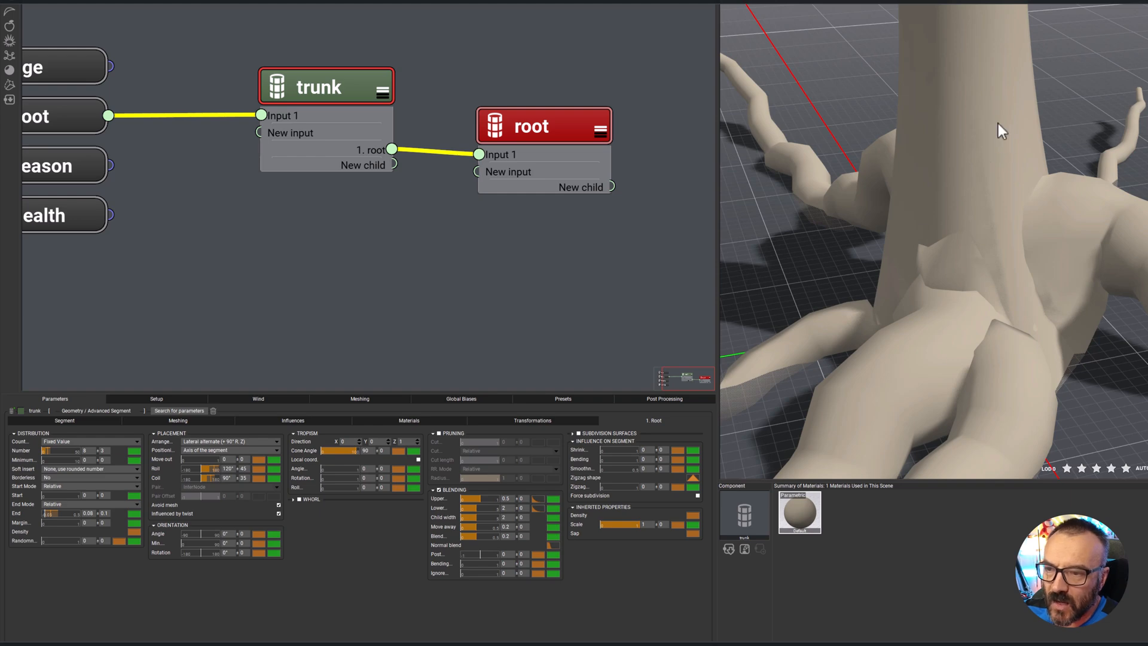
pyautogui.moveTo(474, 500)
pyautogui.mouseDown()
pyautogui.moveTo(512, 497)
pyautogui.moveTo(492, 499)
pyautogui.mouseUp()
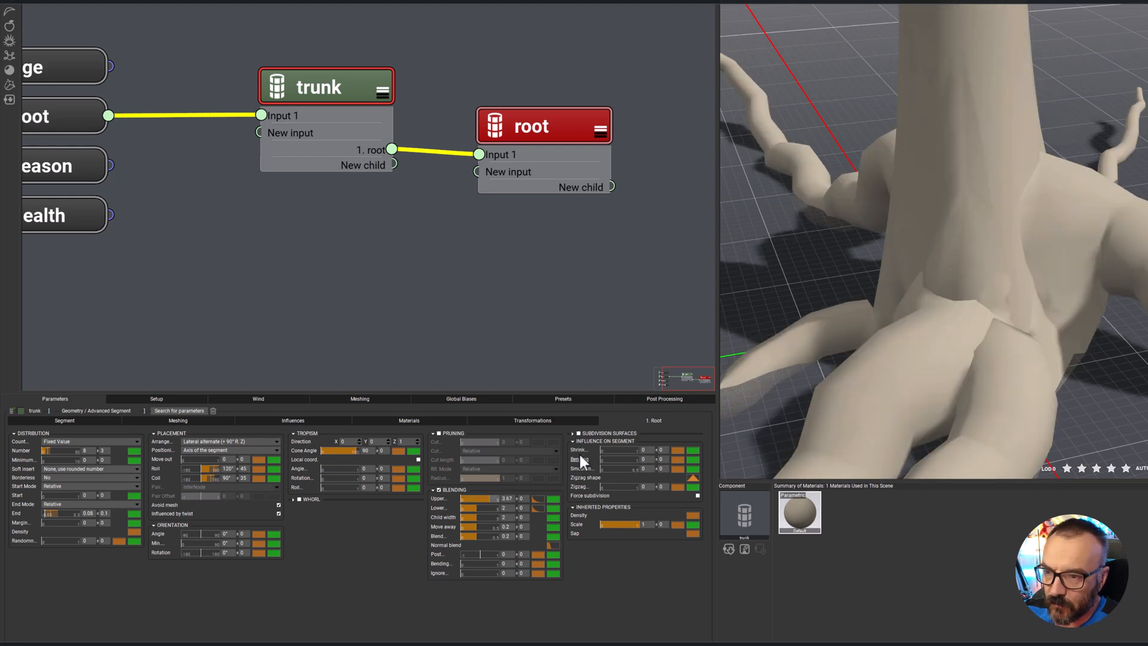
# Try a Lower blending value of 0 where the roots join the trunk, and set it to 0.05.
pyautogui.moveTo(477, 508); pyautogui.dragTo(459, 502)
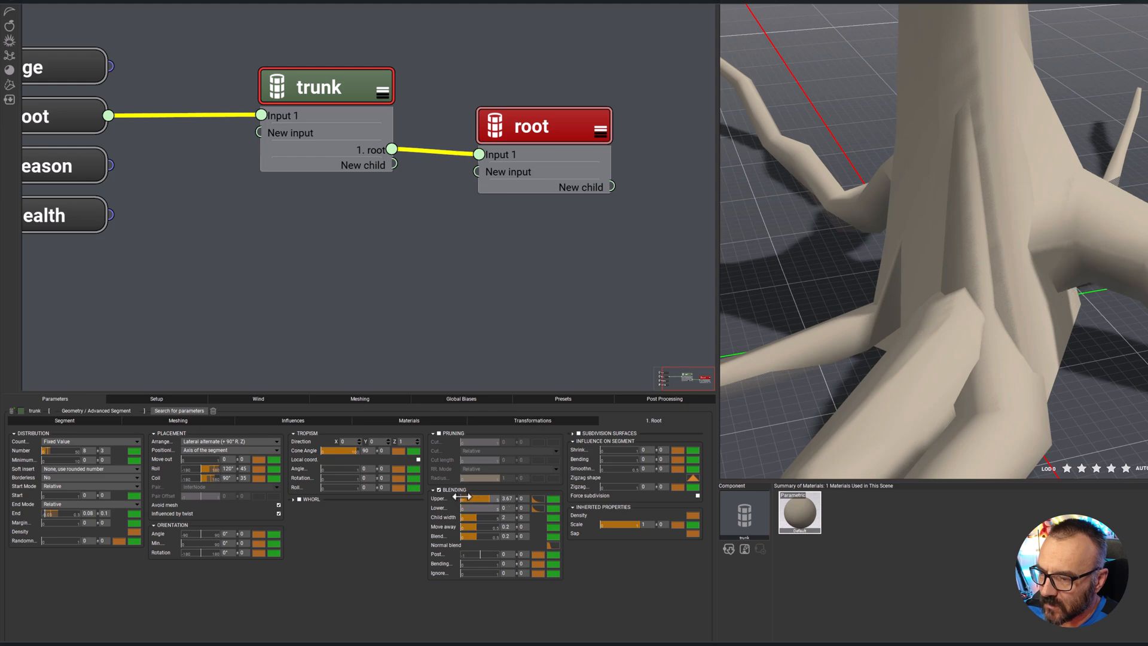
pyautogui.doubleClick(506, 507)
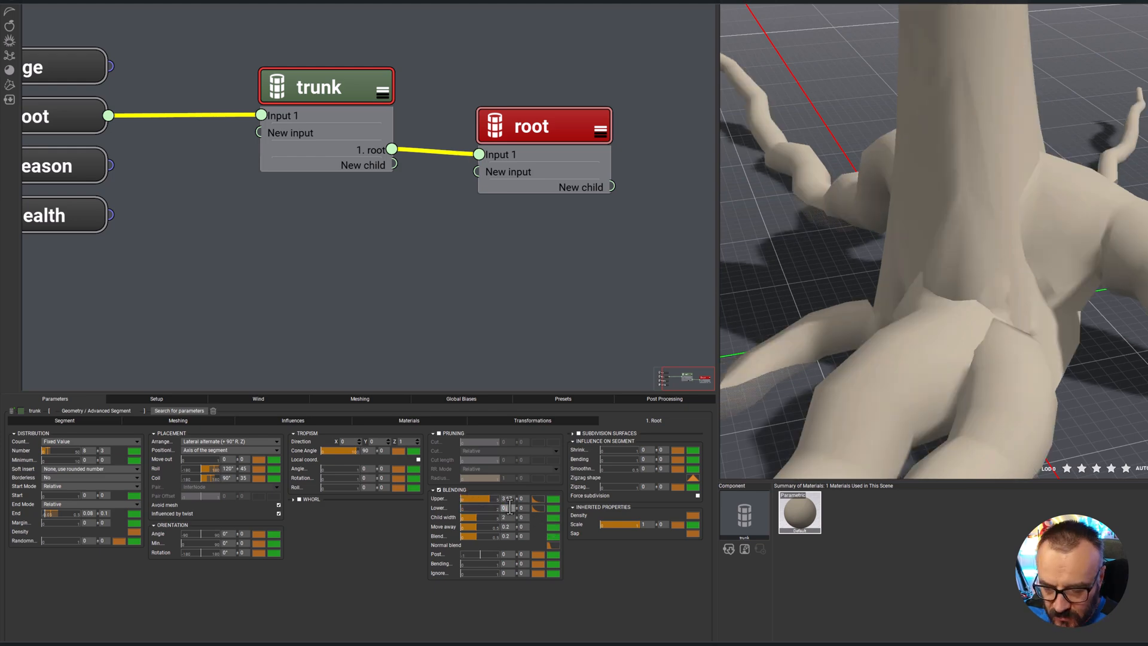
pyautogui.write('0.05')
pyautogui.press('Return')
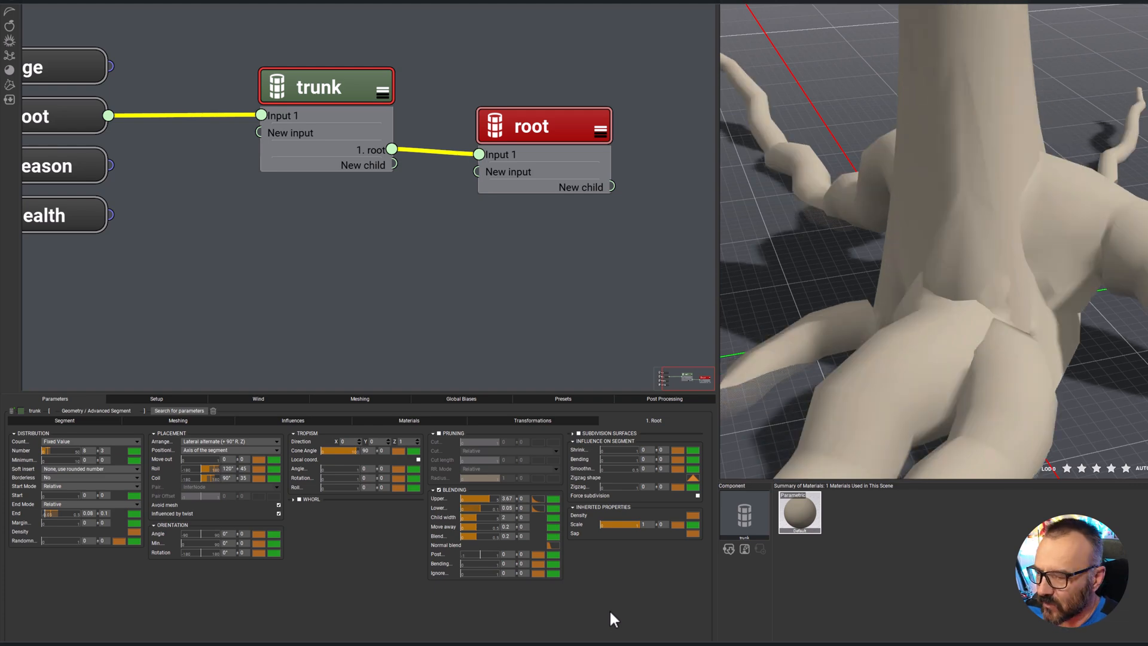
# Tune the root blending to an Upper value of about 1, Child width about 3.5, Move away 0.22 and Bending 1.
pyautogui.moveTo(500, 517); pyautogui.dragTo(477, 526)
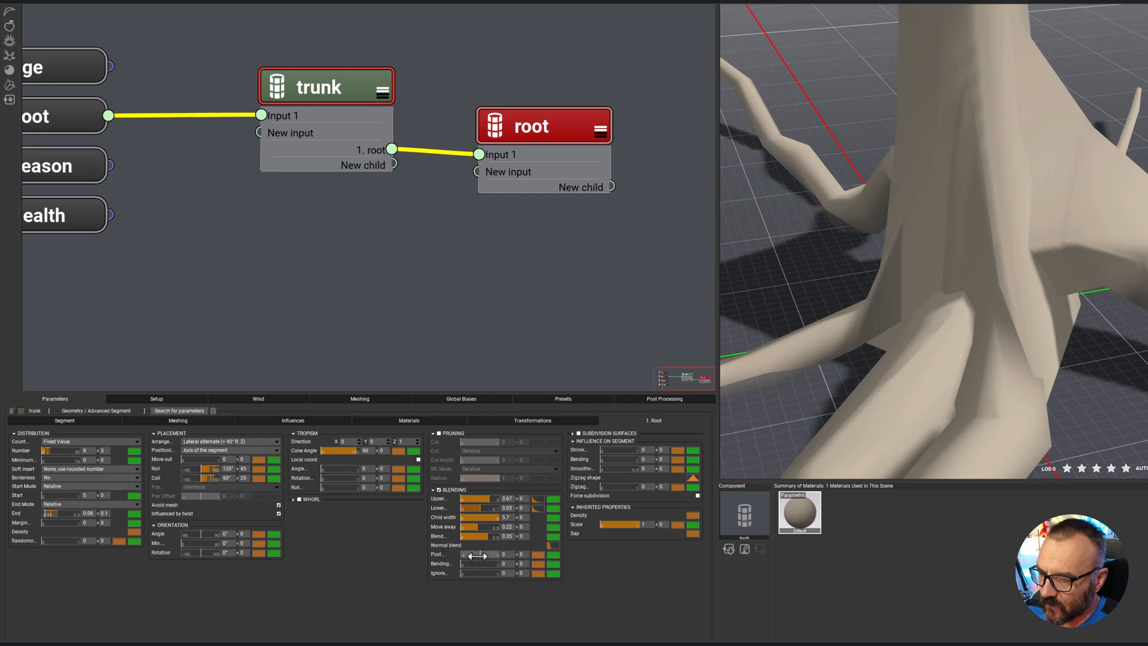
pyautogui.moveTo(469, 563); pyautogui.dragTo(498, 557)
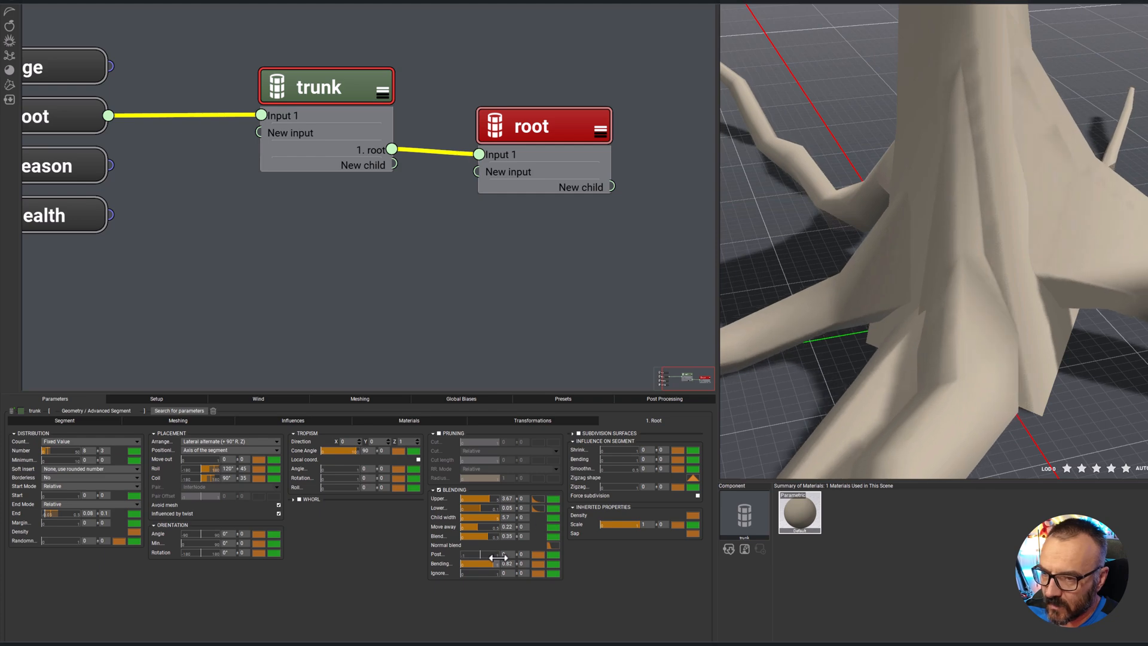
pyautogui.scroll(-5, 986, 220)
pyautogui.moveTo(1006, 245); pyautogui.dragTo(876, 219)
pyautogui.scroll(4, 1118, 239)
pyautogui.scroll(2, 977, 259)
pyautogui.moveTo(993, 277); pyautogui.dragTo(977, 249)
pyautogui.click(429, 491)
pyautogui.moveTo(423, 474); pyautogui.dragTo(435, 531)
# Examine from several angles, including from below, how the roots connect to the trunk's base.
pyautogui.moveTo(1103, 231); pyautogui.dragTo(840, 275, button='middle')
pyautogui.scroll(-5, 842, 275)
pyautogui.moveTo(953, 233); pyautogui.dragTo(870, 338, button='middle')
pyautogui.scroll(5, 873, 236)
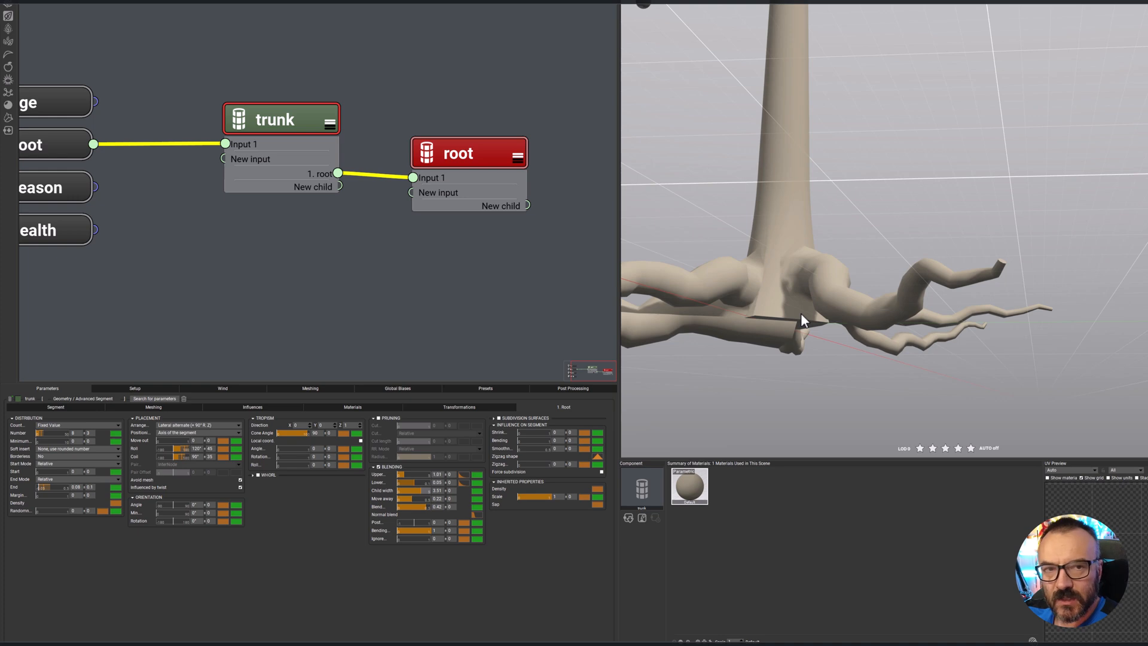
pyautogui.moveTo(817, 326); pyautogui.dragTo(730, 315, button='middle')
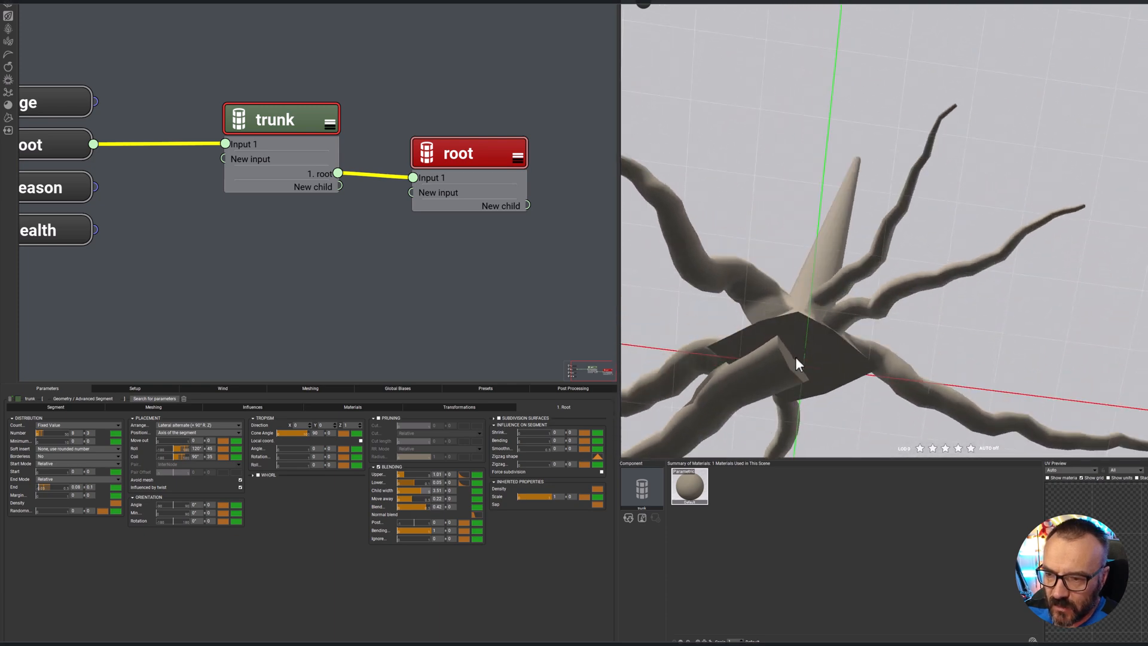
pyautogui.moveTo(801, 318); pyautogui.dragTo(806, 356, button='middle')
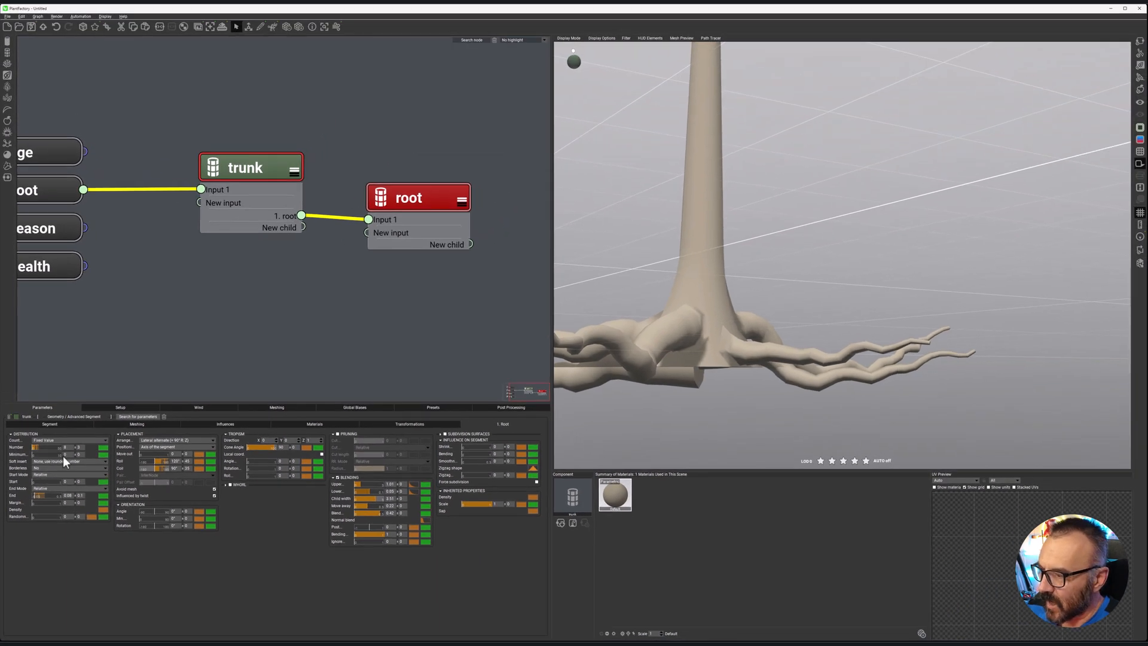
# Set the Start of the trunk's root distribution to 0.1.
pyautogui.click(438, 195)
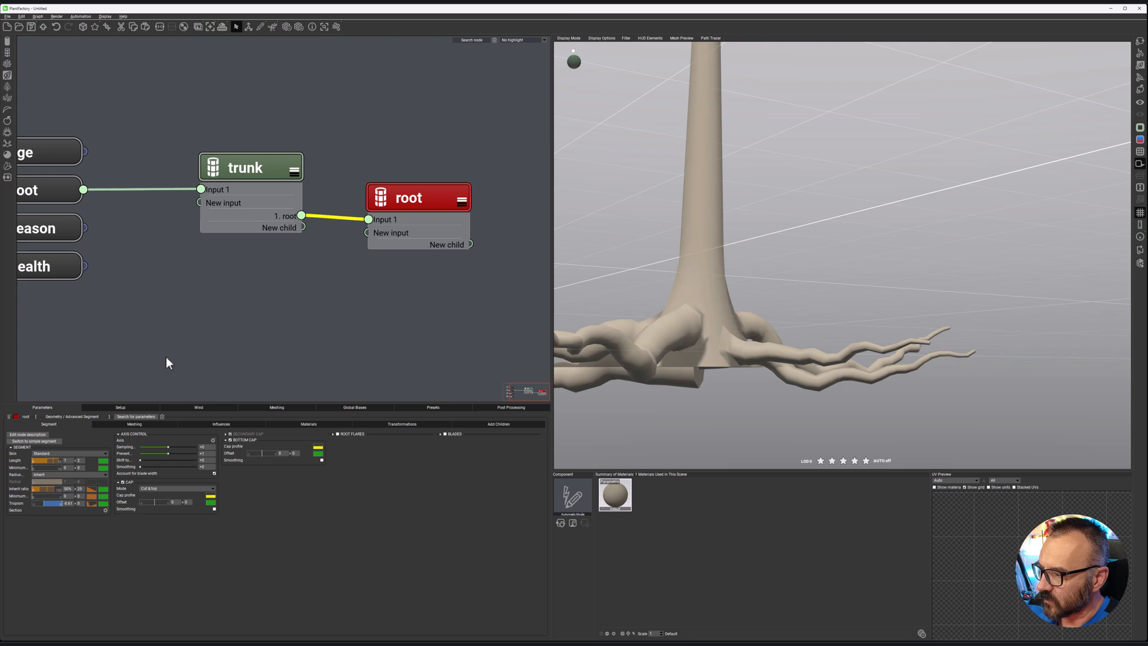
pyautogui.click(274, 158)
pyautogui.click(284, 217)
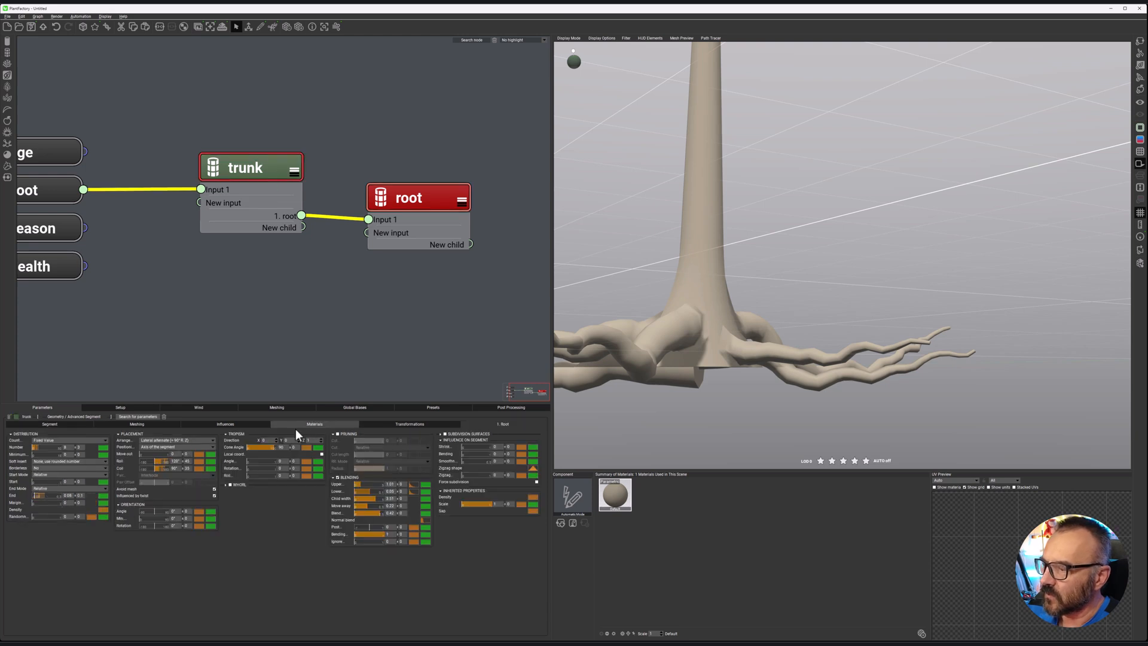
pyautogui.moveTo(66, 494); pyautogui.dragTo(45, 494)
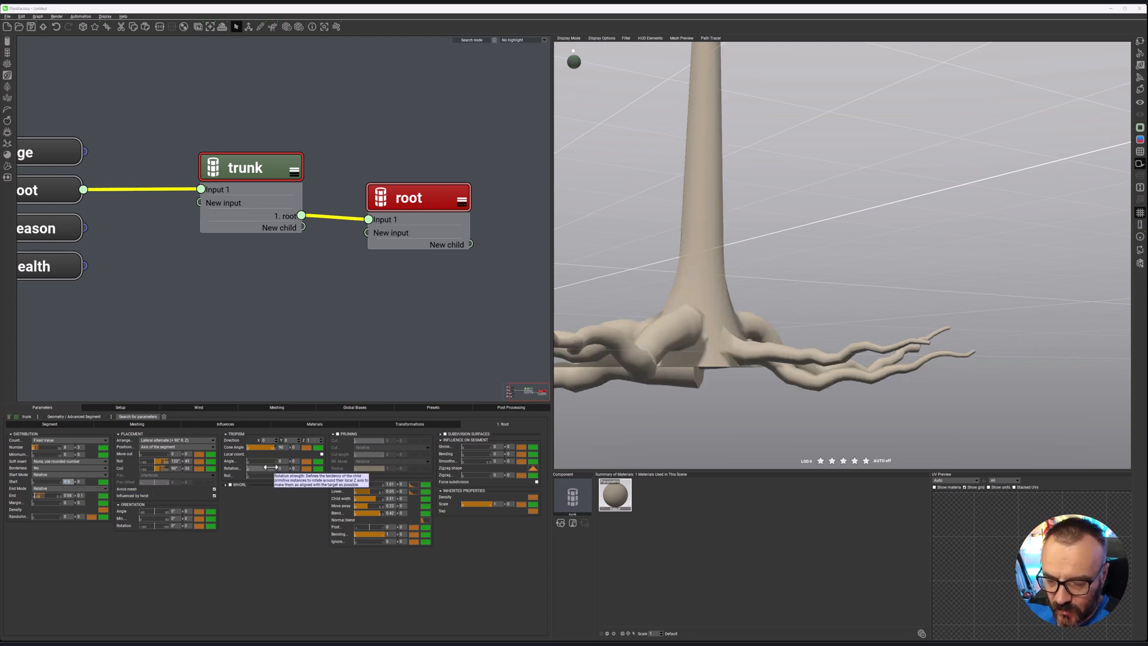
pyautogui.hotkey('ctrl', 'z')
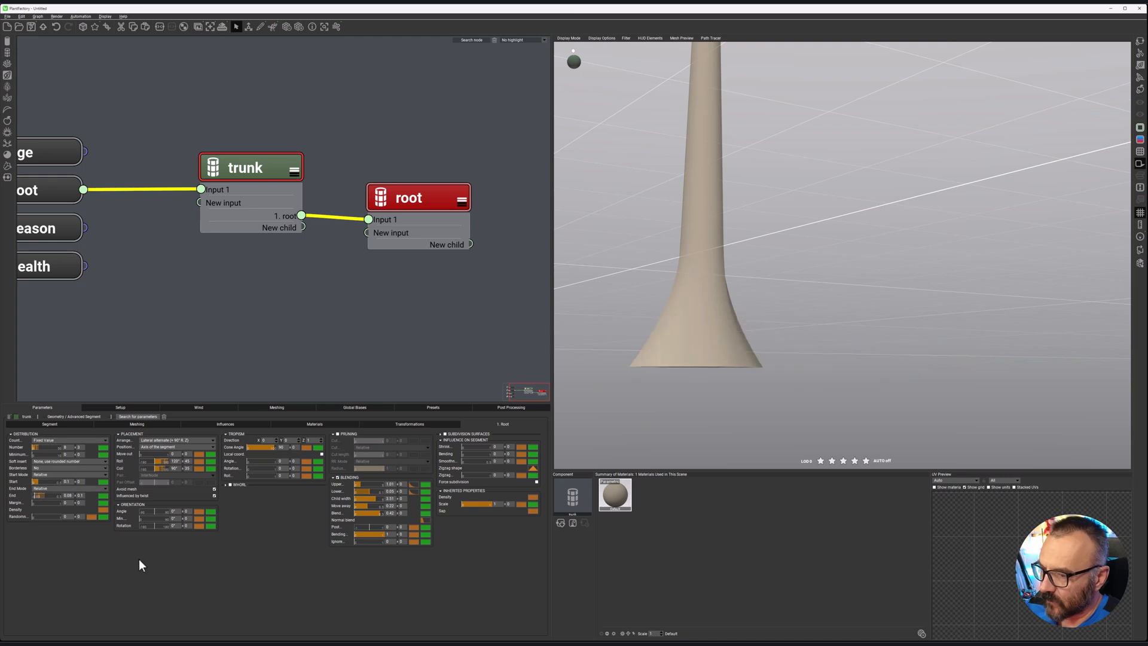
# Set the root distribution's End to 0.11 with a variation of 0.
pyautogui.doubleClick(72, 496)
pyautogui.write('0.')
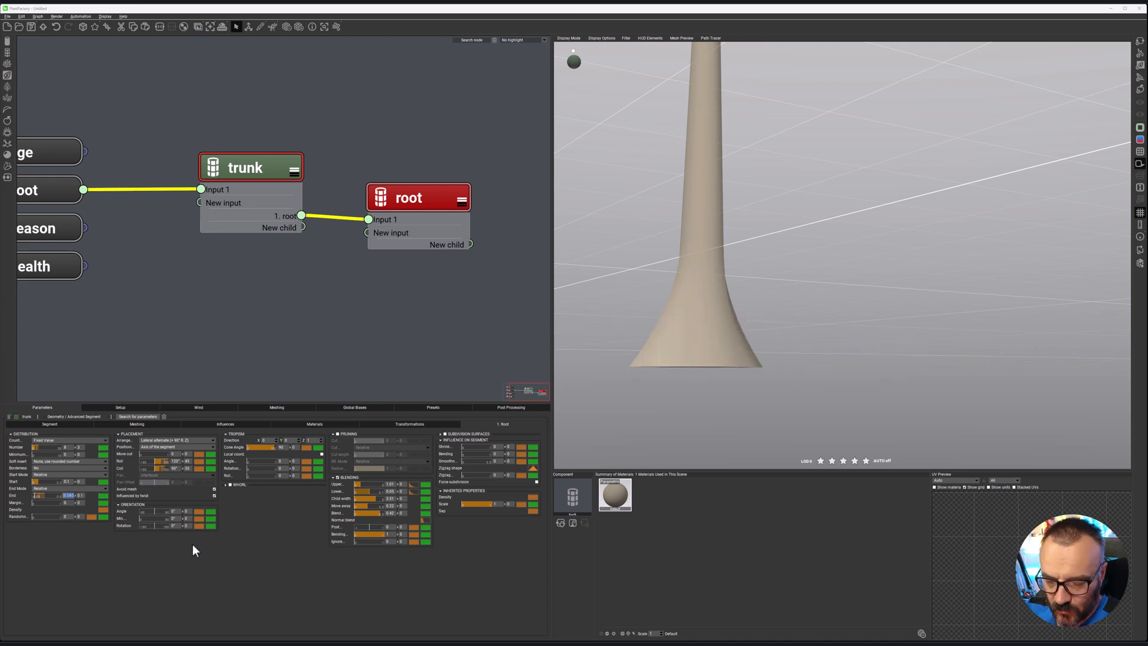
pyautogui.write('11')
pyautogui.press('Return')
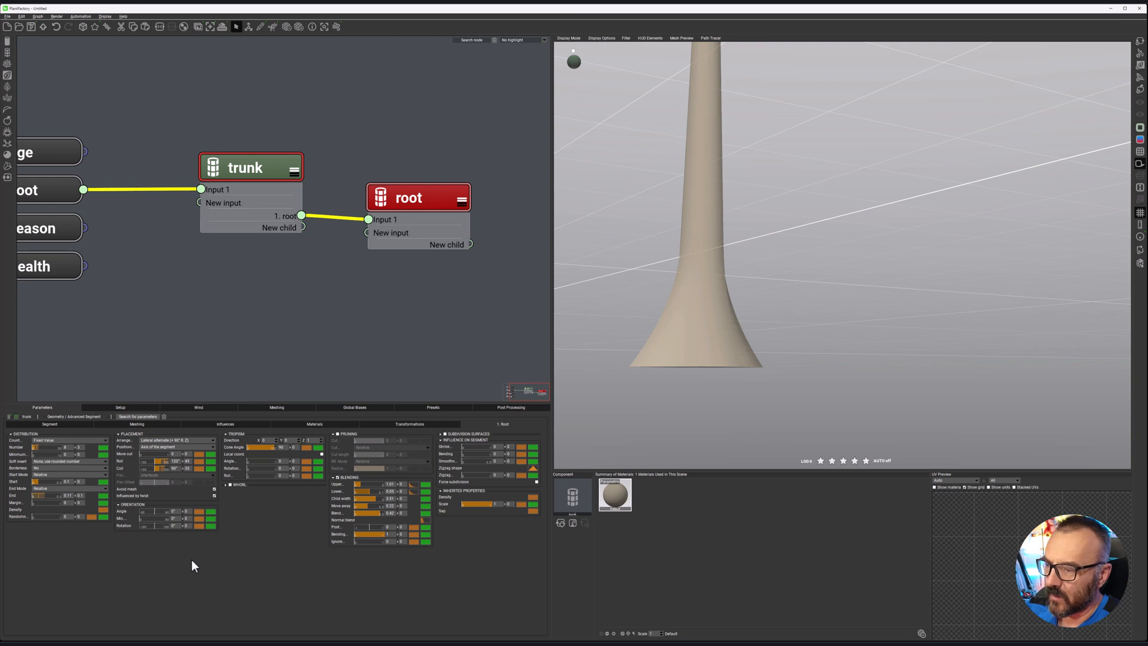
pyautogui.doubleClick(80, 496)
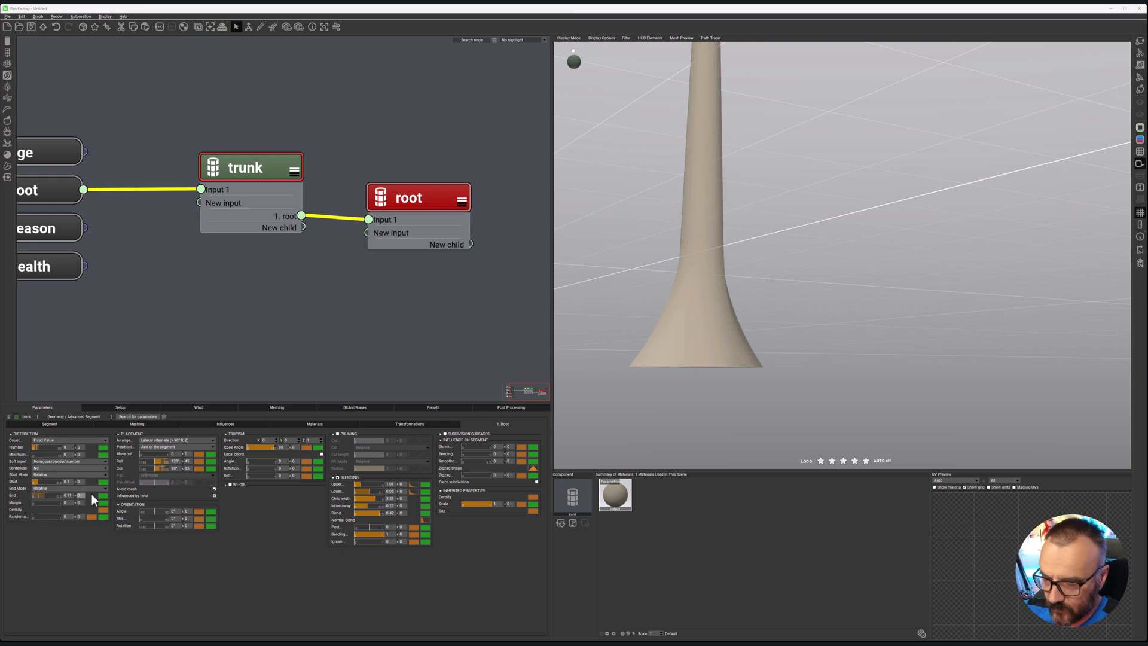
pyautogui.write('0')
pyautogui.press('Return')
pyautogui.click(319, 368)
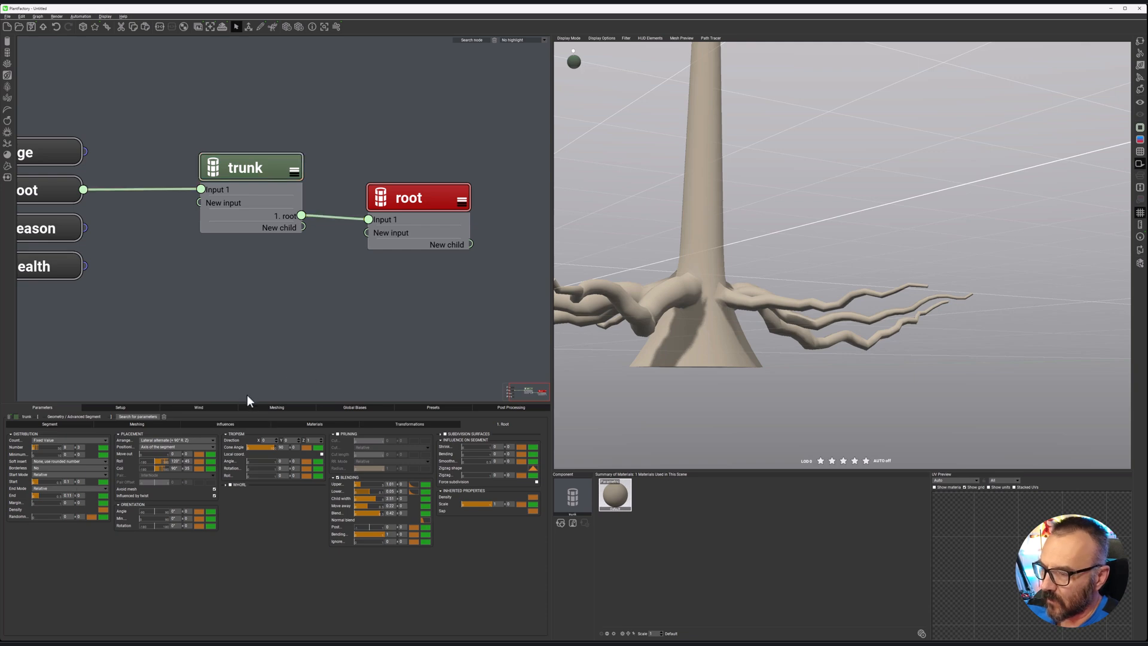
# Lower the root distribution's Start to about 0.03, checking the trunk's base from above and below the ground.
pyautogui.moveTo(611, 306); pyautogui.dragTo(621, 328, button='right')
pyautogui.moveTo(698, 269)
pyautogui.mouseDown(button='right')
pyautogui.moveTo(719, 280)
pyautogui.moveTo(686, 259)
pyautogui.moveTo(755, 281)
pyautogui.moveTo(742, 251)
pyautogui.moveTo(679, 261)
pyautogui.mouseUp(button='right')
pyautogui.scroll(3, 755, 282)
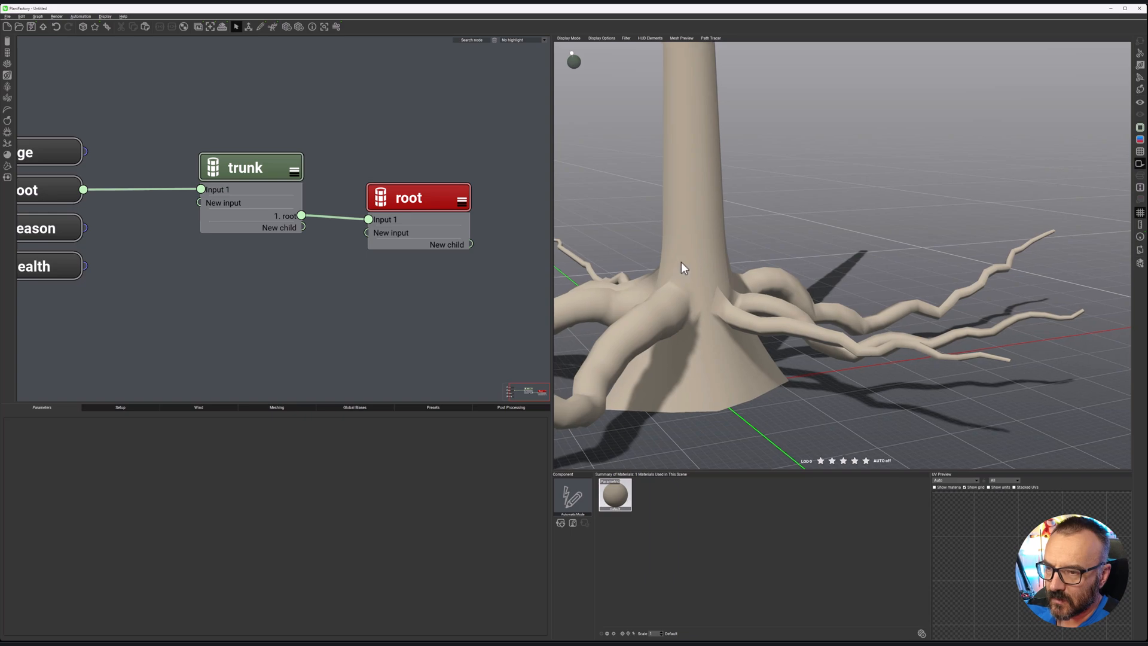
pyautogui.moveTo(679, 260); pyautogui.dragTo(848, 285, button='middle')
pyautogui.moveTo(848, 286)
pyautogui.mouseDown(button='right')
pyautogui.moveTo(924, 336)
pyautogui.moveTo(824, 281)
pyautogui.moveTo(855, 286)
pyautogui.mouseUp(button='right')
pyautogui.click(285, 164)
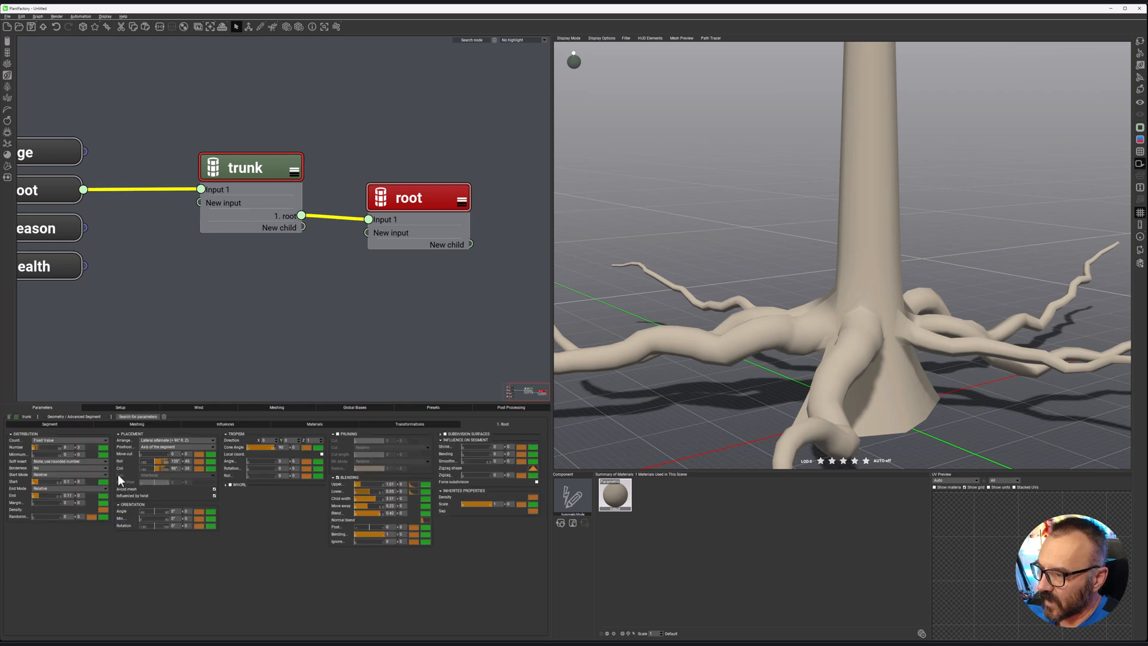
pyautogui.moveTo(71, 482); pyautogui.dragTo(58, 481)
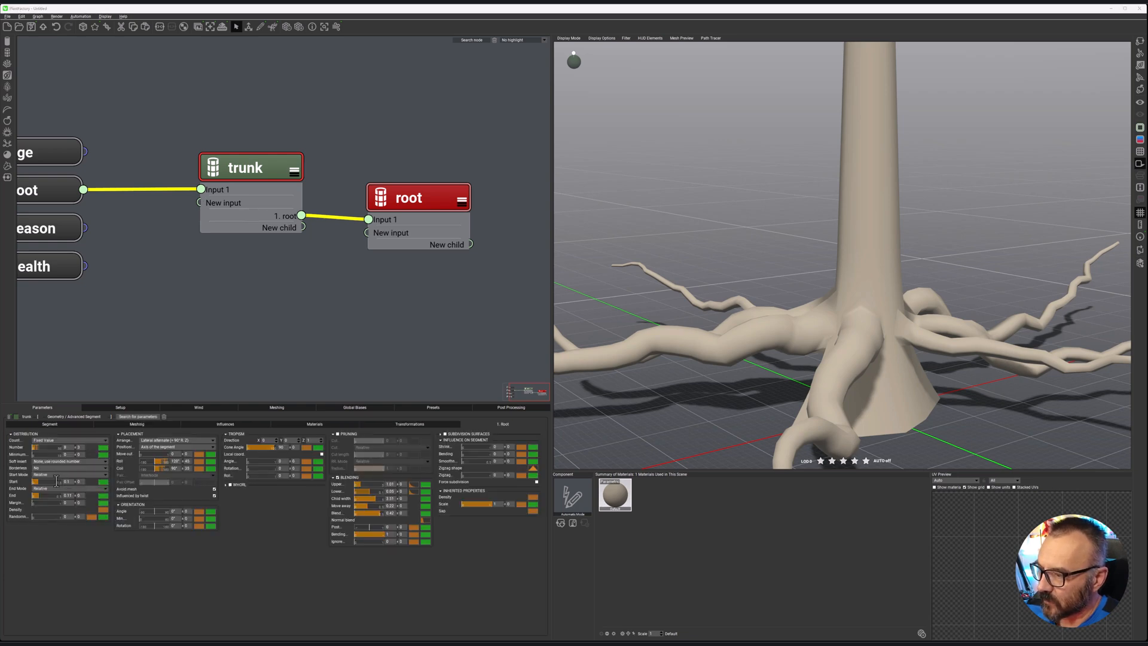
pyautogui.write('0')
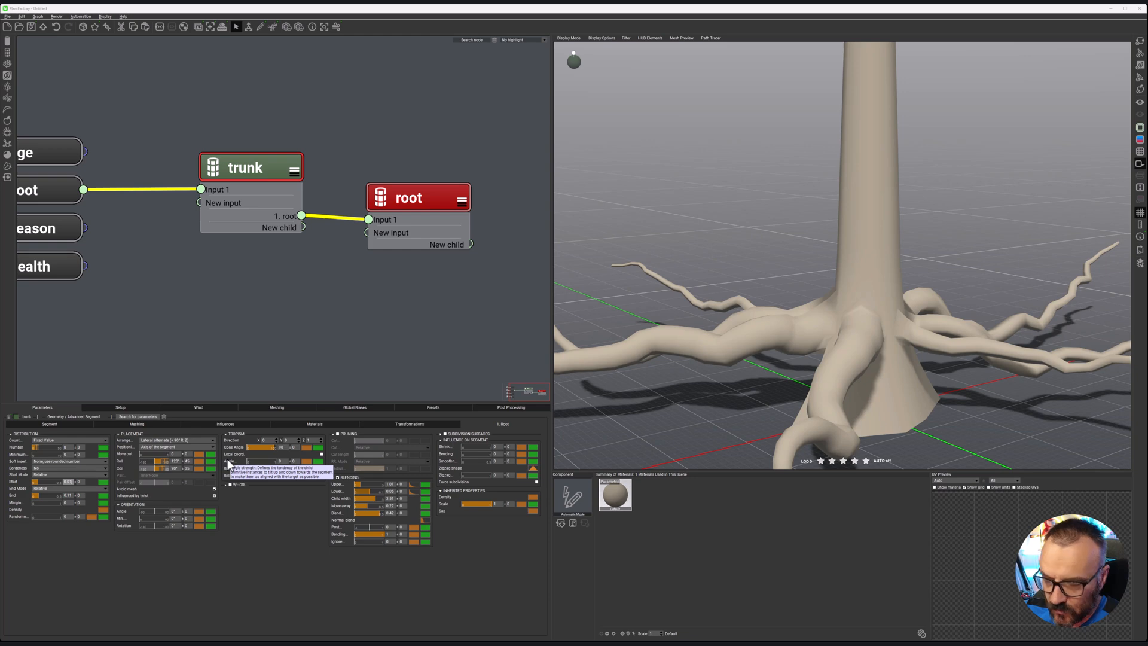
pyautogui.click(251, 566)
pyautogui.moveTo(851, 392); pyautogui.dragTo(887, 383)
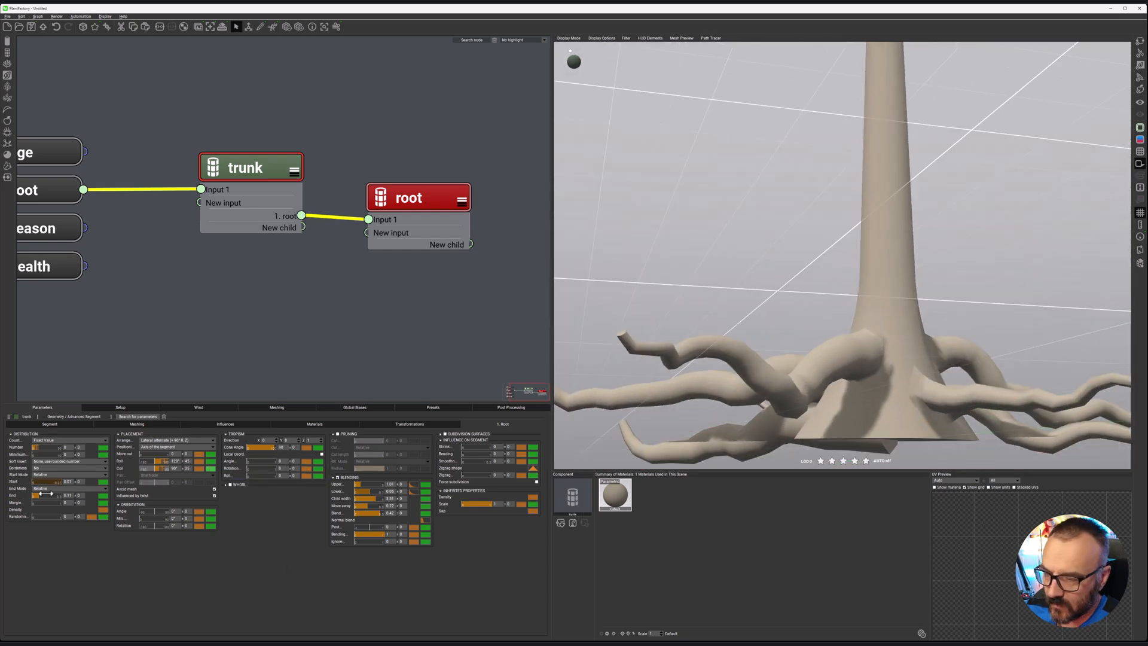
pyautogui.moveTo(72, 482); pyautogui.dragTo(34, 486)
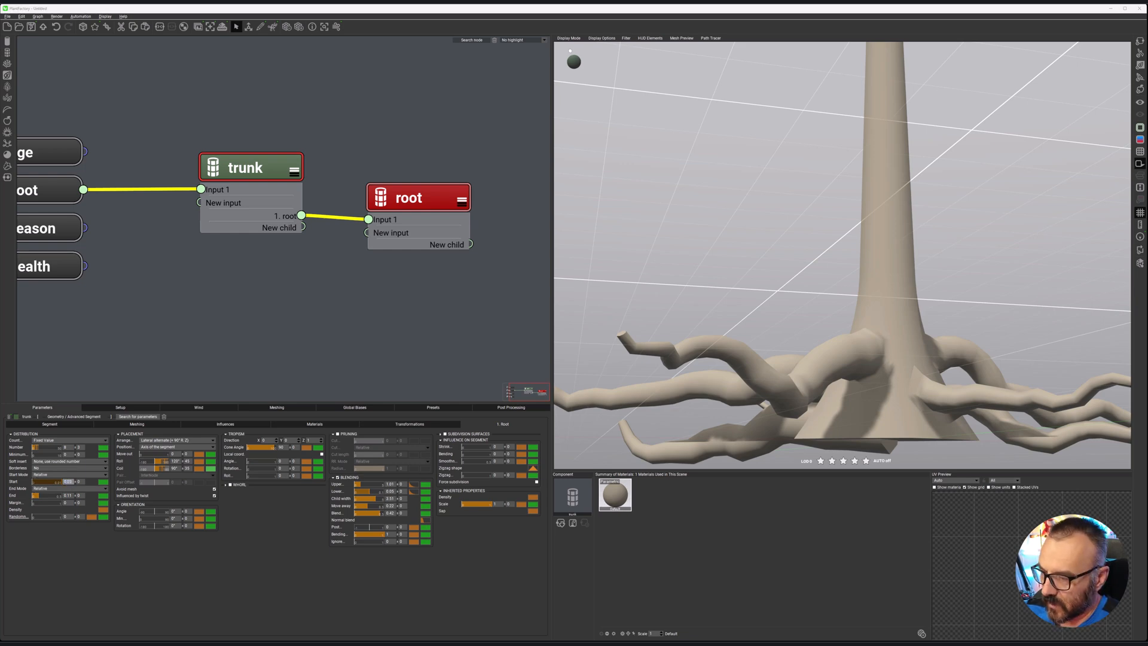
pyautogui.moveTo(843, 435)
pyautogui.mouseDown()
pyautogui.moveTo(819, 390)
pyautogui.moveTo(878, 415)
pyautogui.moveTo(838, 423)
pyautogui.moveTo(854, 422)
pyautogui.mouseUp()
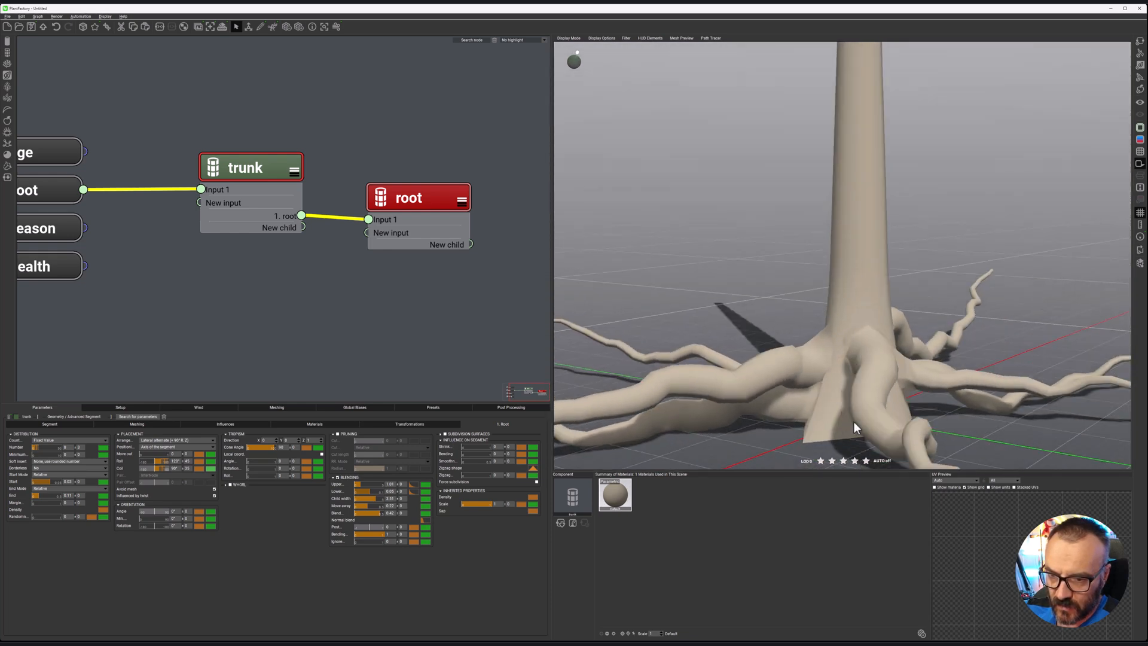
# Set the root distribution's End to 0.1 with a slight variation.
pyautogui.click(70, 495)
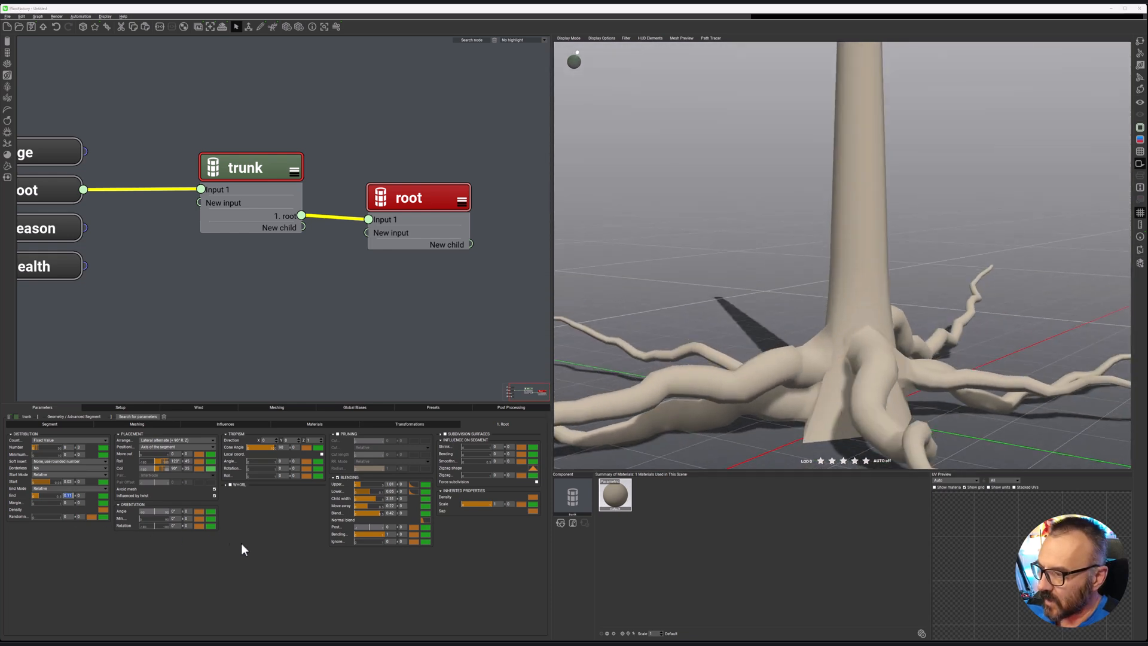
pyautogui.write('0.')
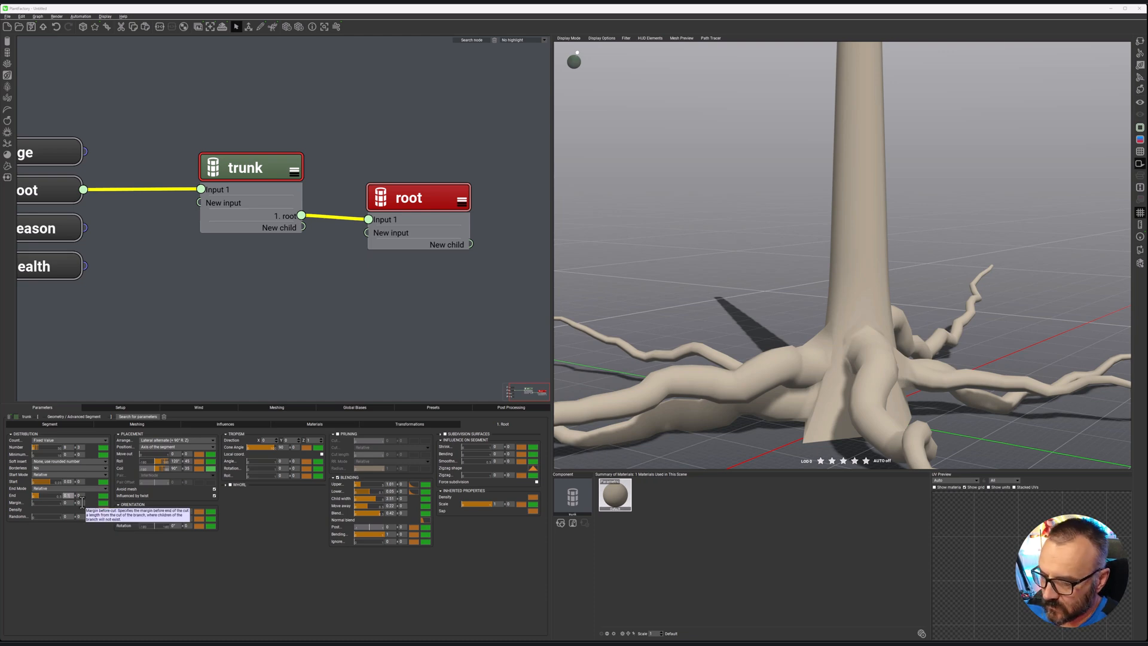
pyautogui.click(177, 584)
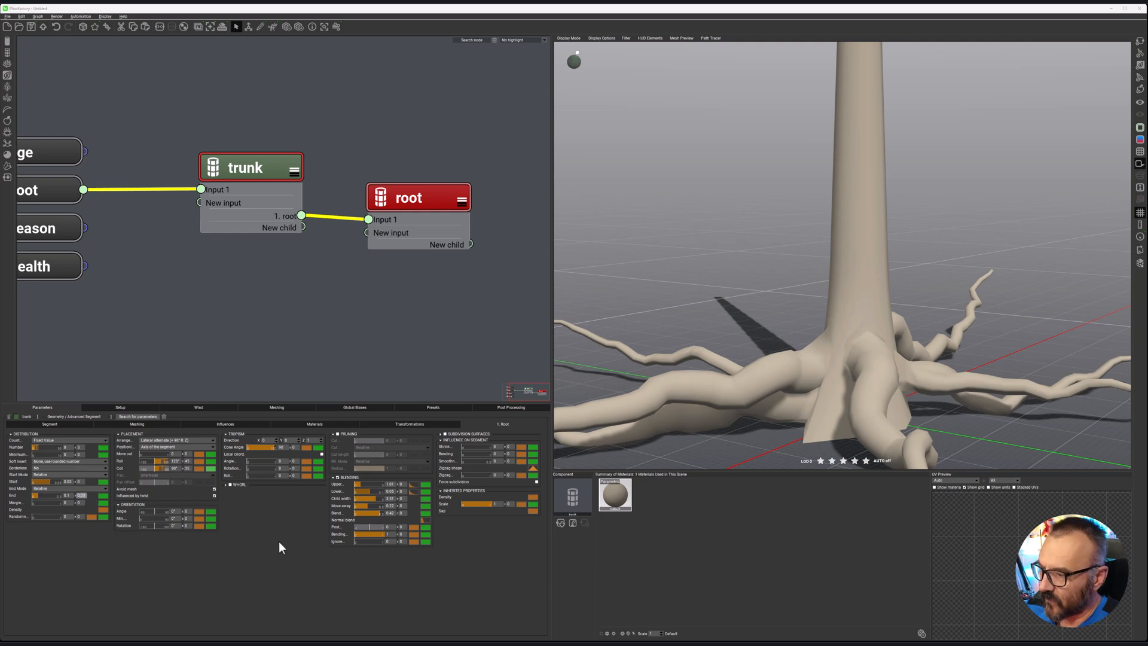
# Lower the height of the trunk's root flares and adjust their base swell.
pyautogui.moveTo(680, 396)
pyautogui.mouseDown()
pyautogui.moveTo(794, 394)
pyautogui.moveTo(663, 402)
pyautogui.mouseUp()
pyautogui.moveTo(663, 396); pyautogui.dragTo(843, 385, button='right')
pyautogui.scroll(-4, 806, 379)
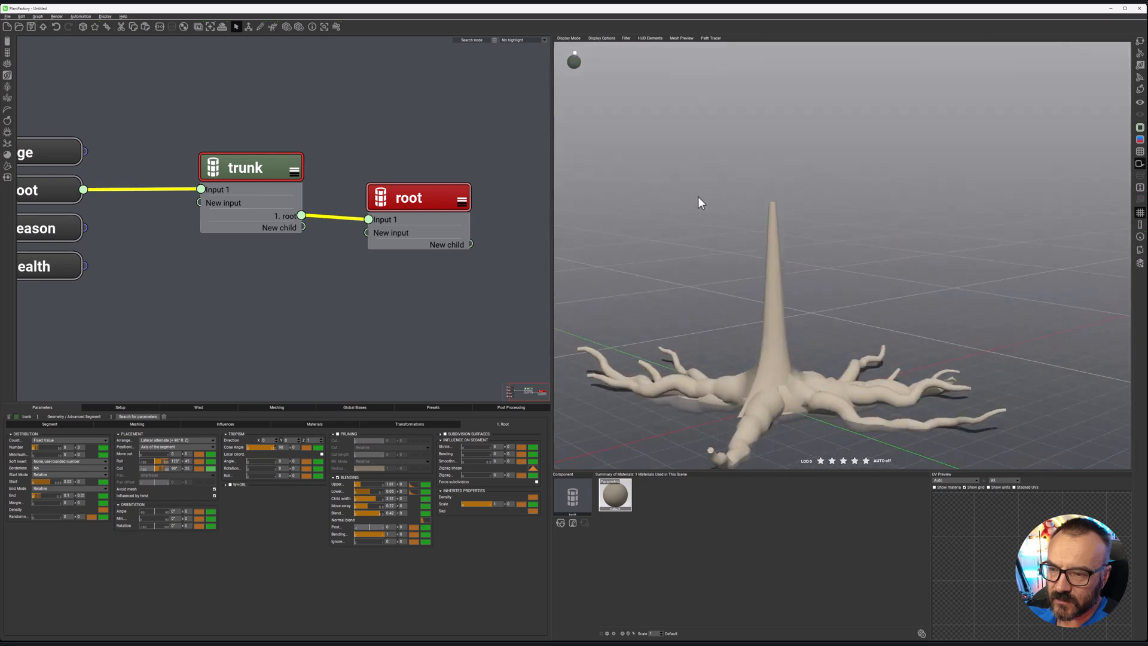
pyautogui.moveTo(698, 196); pyautogui.dragTo(781, 271, button='right')
pyautogui.scroll(2, 781, 270)
pyautogui.moveTo(811, 353); pyautogui.dragTo(769, 333, button='right')
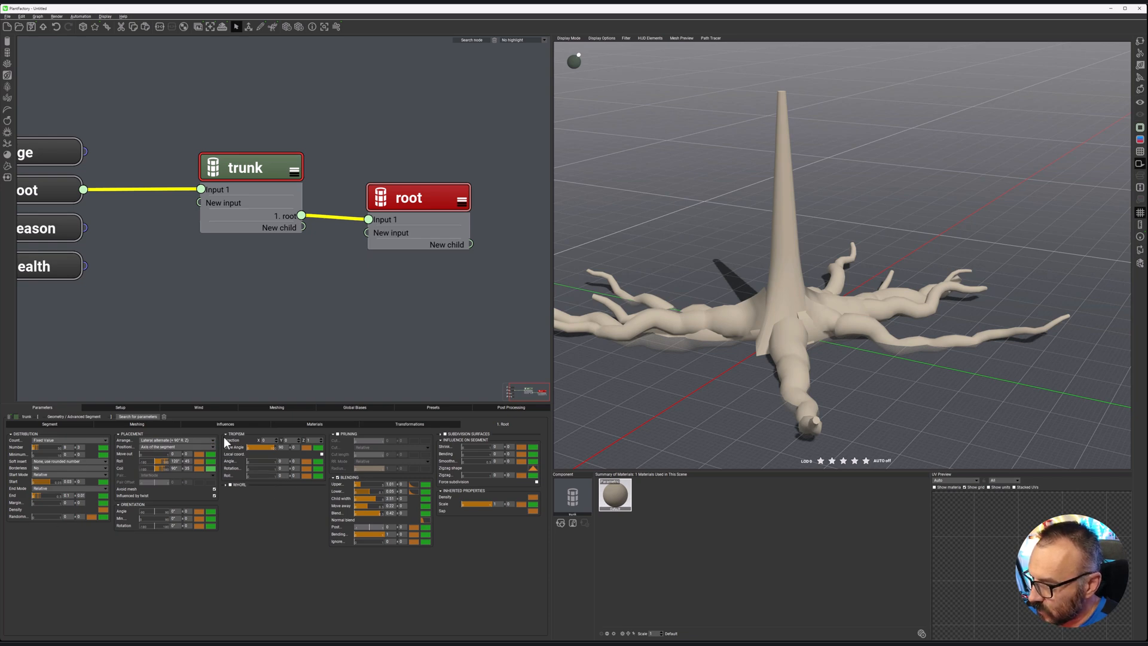
pyautogui.click(50, 424)
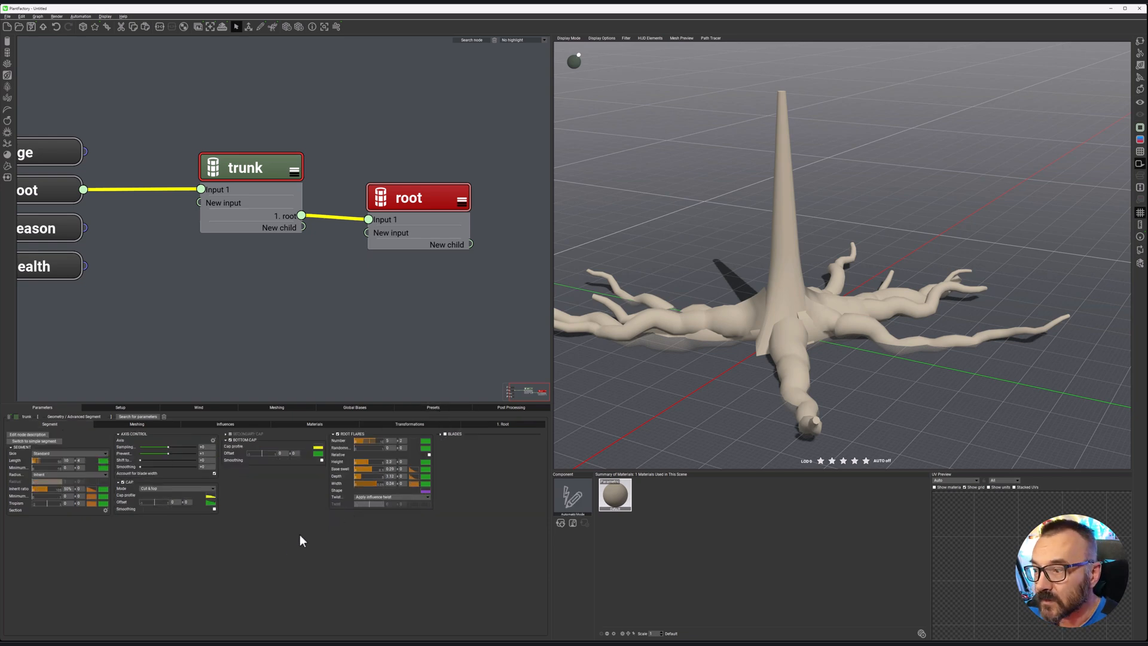
pyautogui.moveTo(369, 460)
pyautogui.mouseDown()
pyautogui.moveTo(352, 461)
pyautogui.moveTo(366, 459)
pyautogui.moveTo(363, 469)
pyautogui.mouseUp()
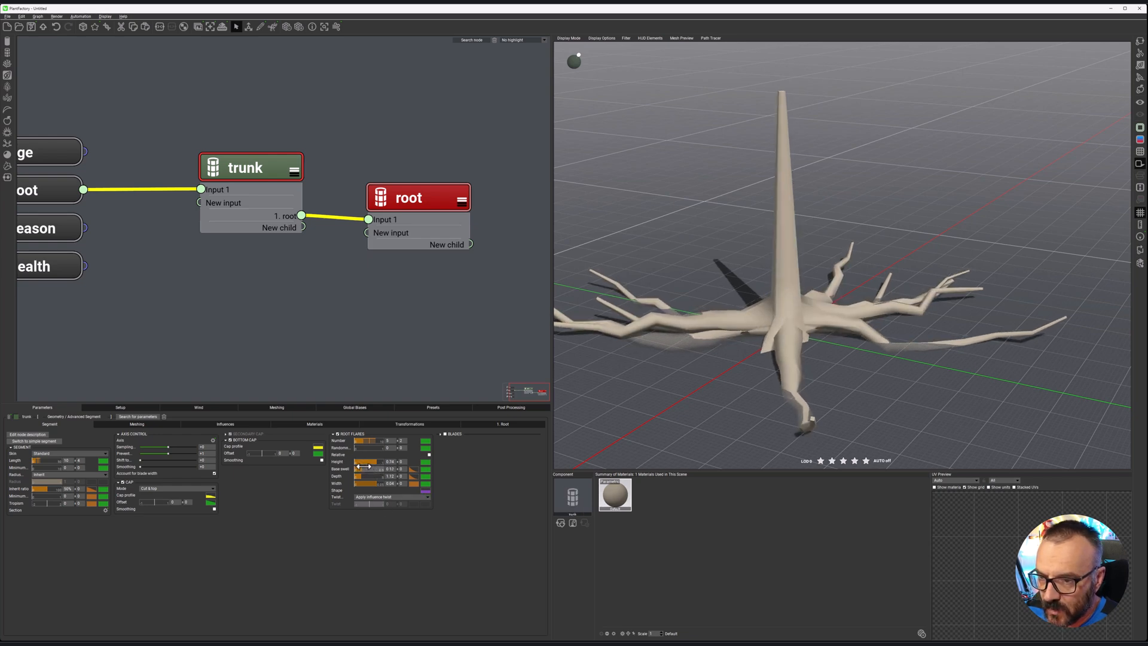
pyautogui.moveTo(764, 342); pyautogui.dragTo(903, 286)
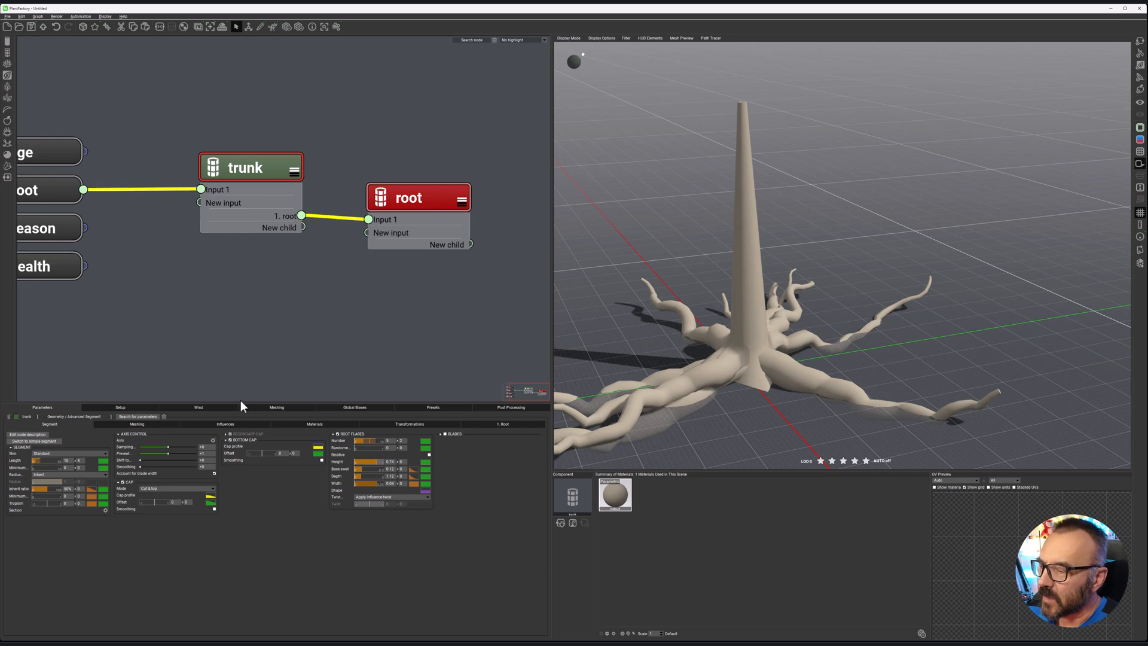
# Raise the trunk's Axis Perturbation Strength to about 0.04 to make its shape wavy.
pyautogui.click(248, 424)
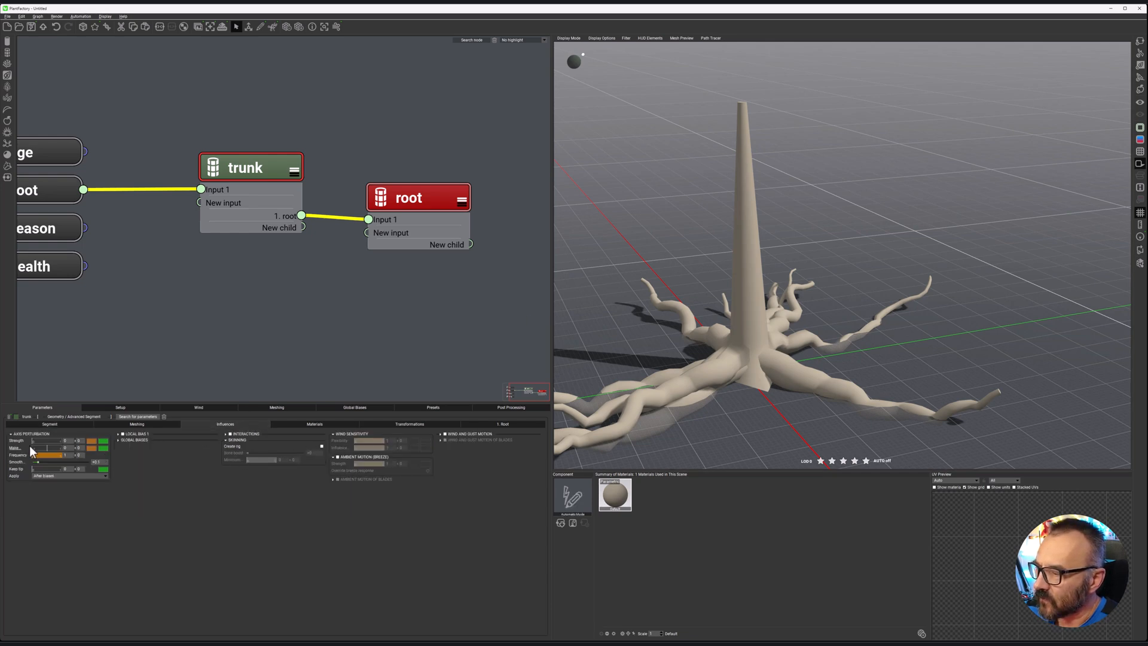
pyautogui.moveTo(37, 440); pyautogui.dragTo(62, 439)
pyautogui.moveTo(705, 244); pyautogui.dragTo(536, 274, button='right')
pyautogui.moveTo(59, 440); pyautogui.dragTo(32, 440)
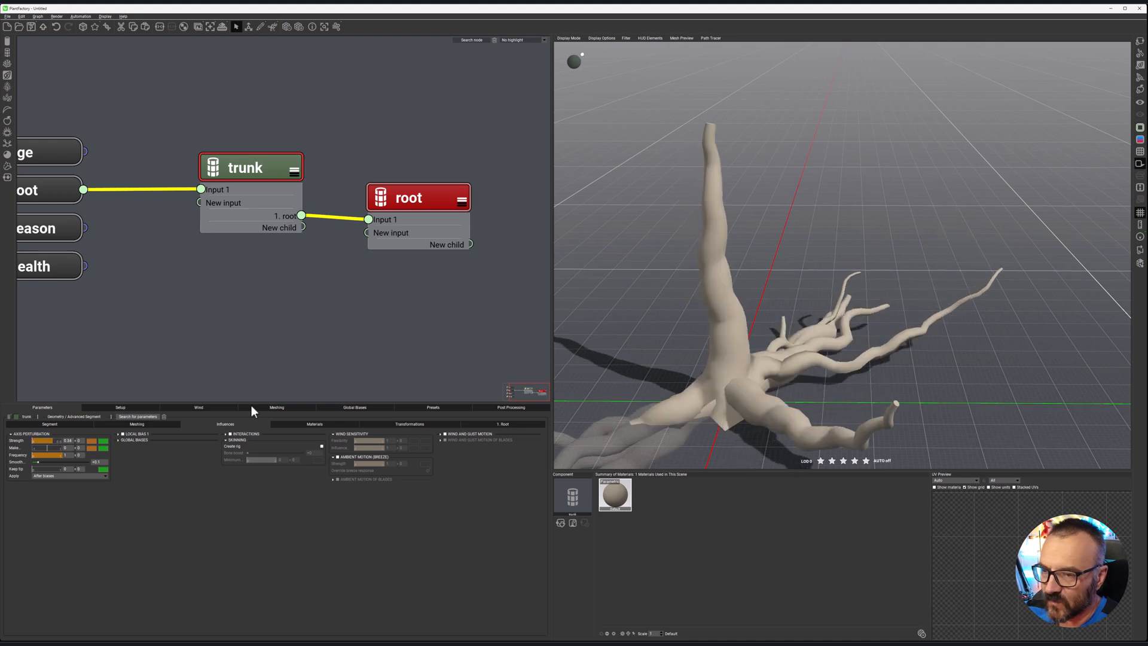
# Shape the perturbation Strength profile to stay near zero over the trunk's lowest quarter and reach full strength just before mid-length.
pyautogui.moveTo(729, 368); pyautogui.dragTo(748, 425, button='right')
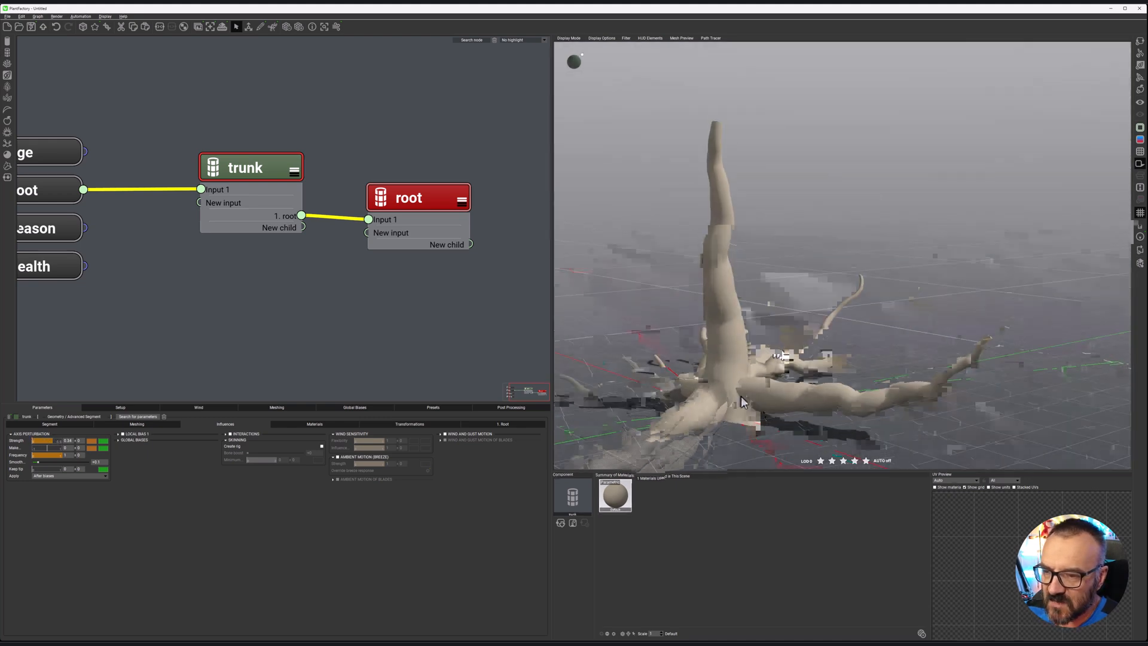
pyautogui.click(90, 442)
pyautogui.click(95, 369)
pyautogui.moveTo(70, 369); pyautogui.dragTo(87, 526)
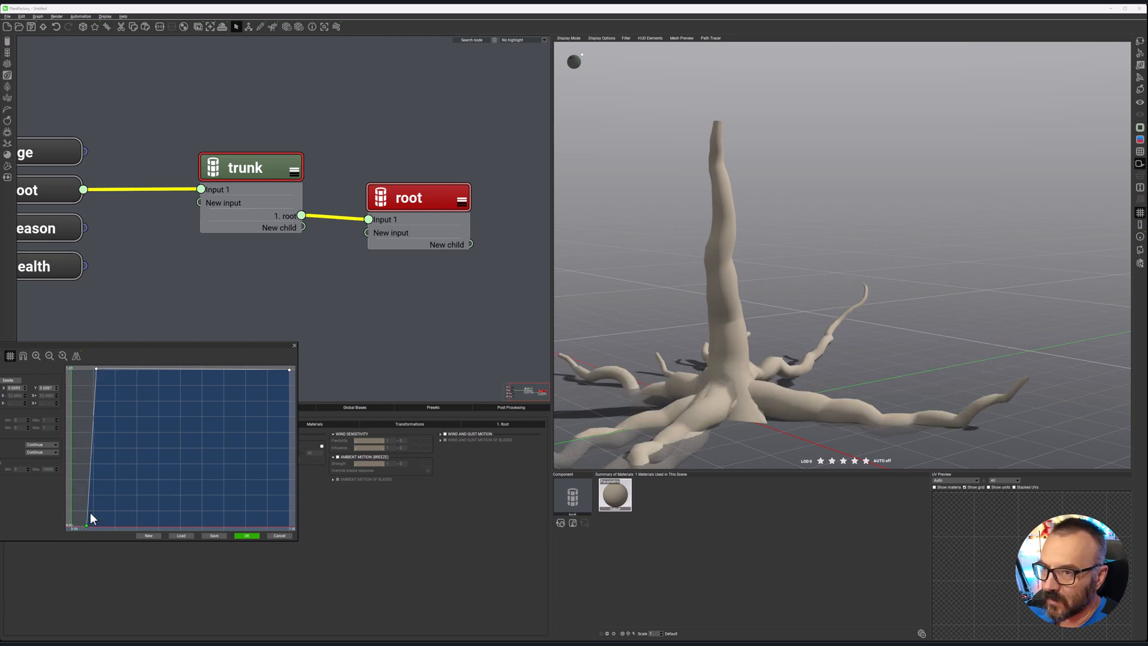
pyautogui.moveTo(95, 370); pyautogui.dragTo(196, 372)
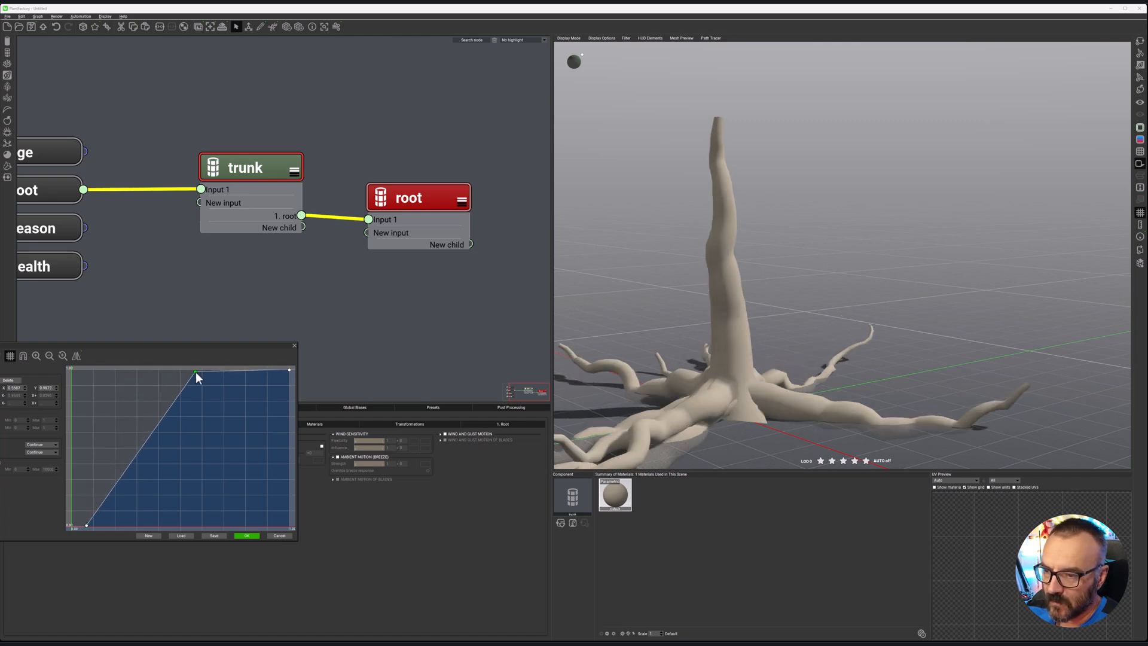
pyautogui.moveTo(88, 525); pyautogui.dragTo(128, 523)
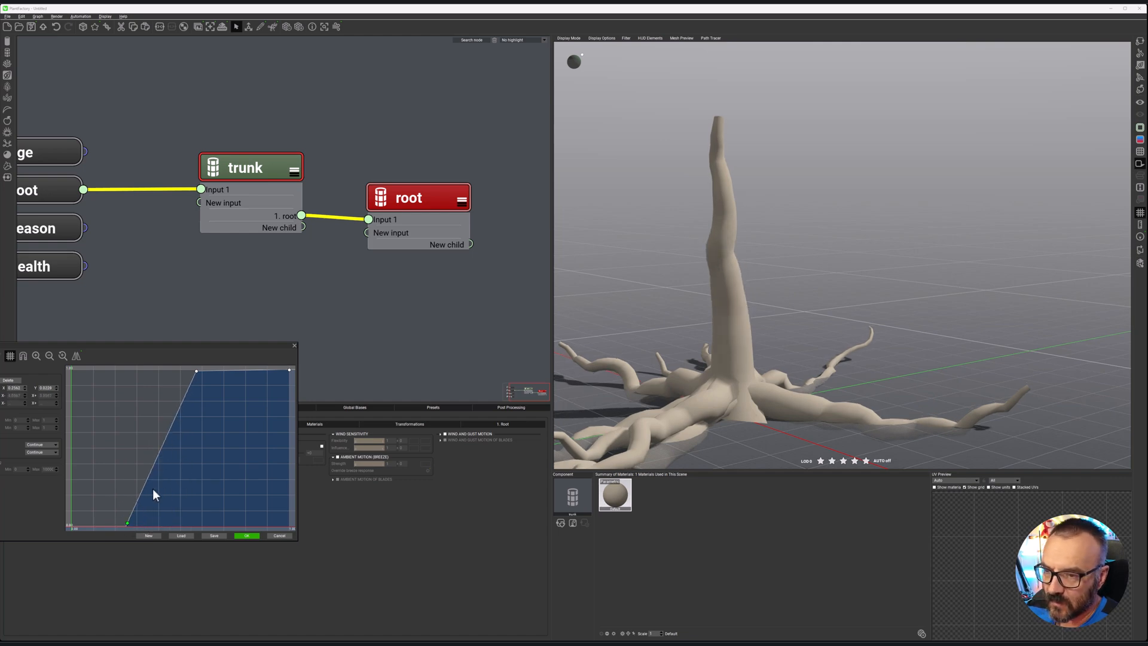
pyautogui.moveTo(195, 372); pyautogui.dragTo(174, 374)
pyautogui.moveTo(751, 384); pyautogui.dragTo(566, 438, button='right')
pyautogui.click(241, 535)
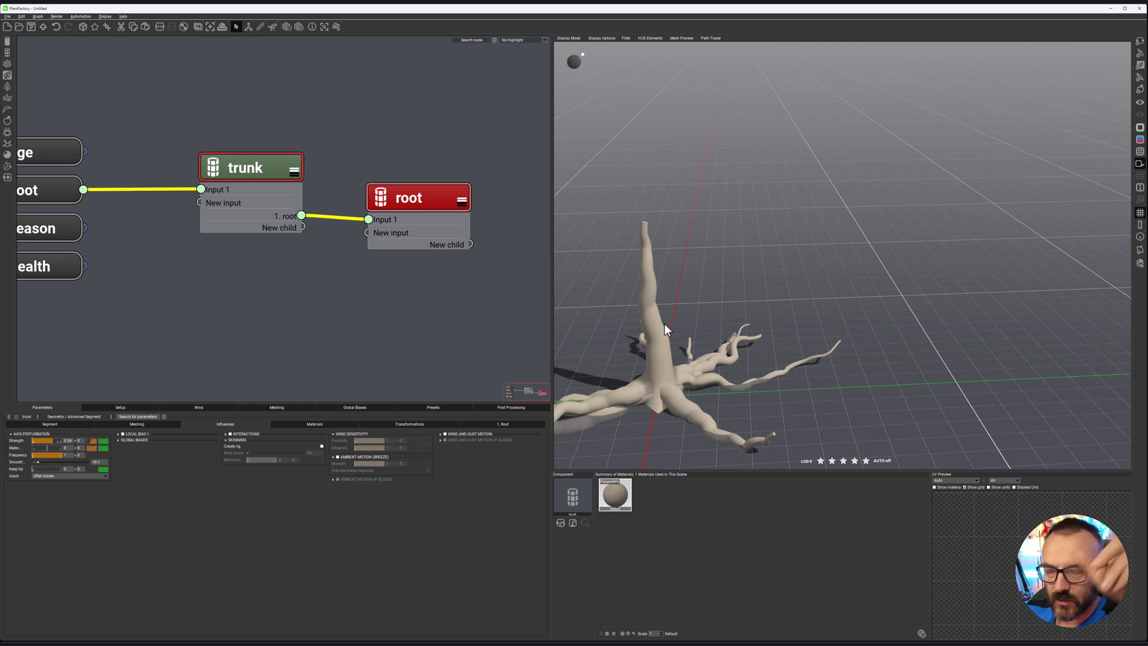
# Enable Local Bias 1 on the trunk and set its Direction X to 1.
pyautogui.moveTo(599, 338); pyautogui.dragTo(791, 343, button='right')
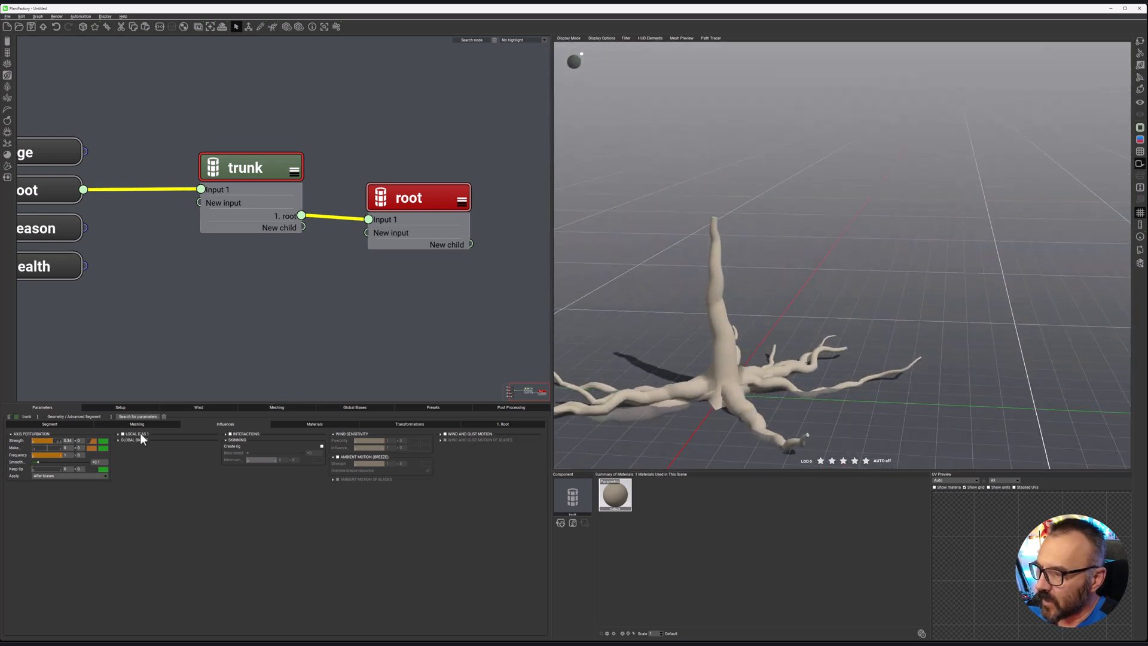
pyautogui.click(118, 435)
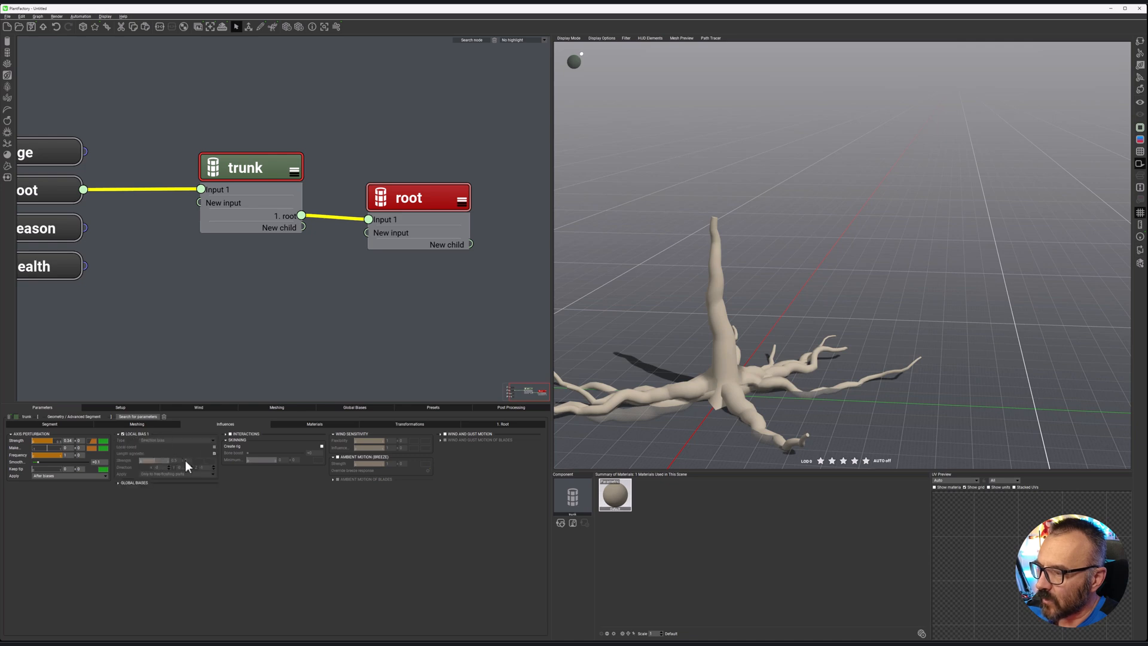
pyautogui.click(214, 440)
pyautogui.click(163, 468)
pyautogui.click(164, 467)
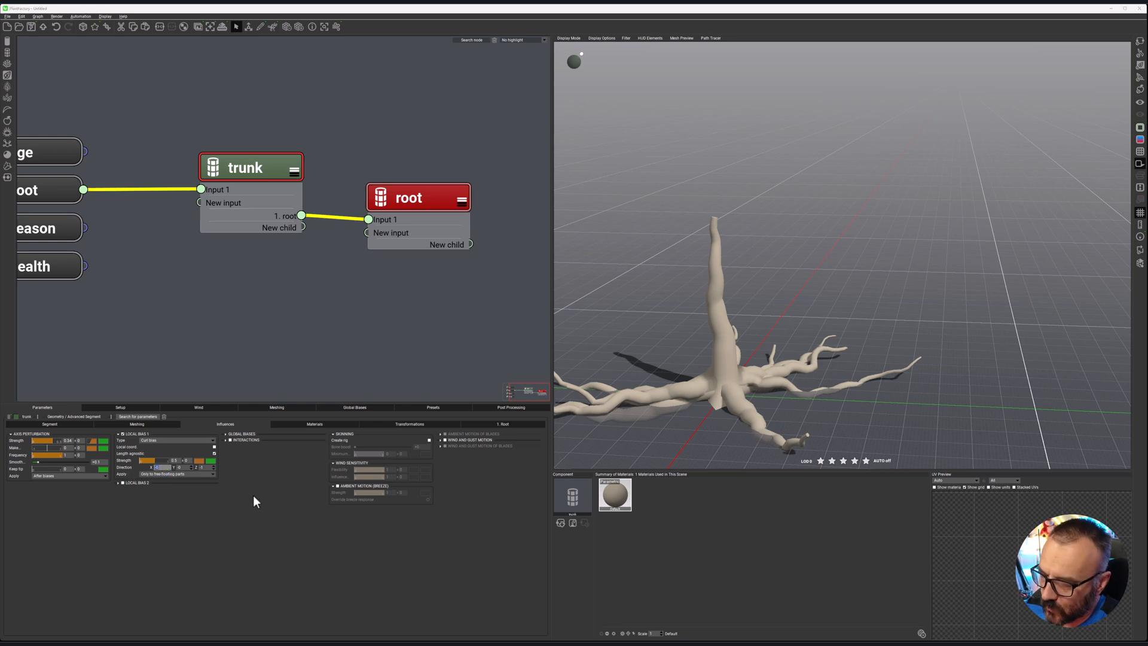
pyautogui.write('1')
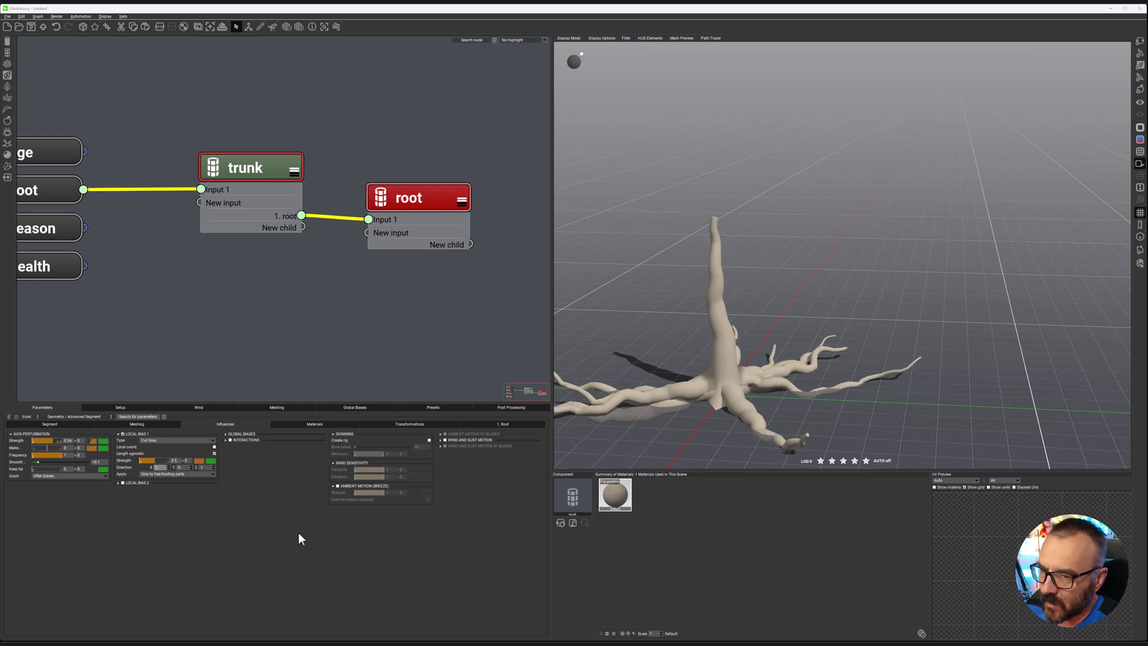
pyautogui.press('Return')
pyautogui.moveTo(682, 388); pyautogui.dragTo(633, 385)
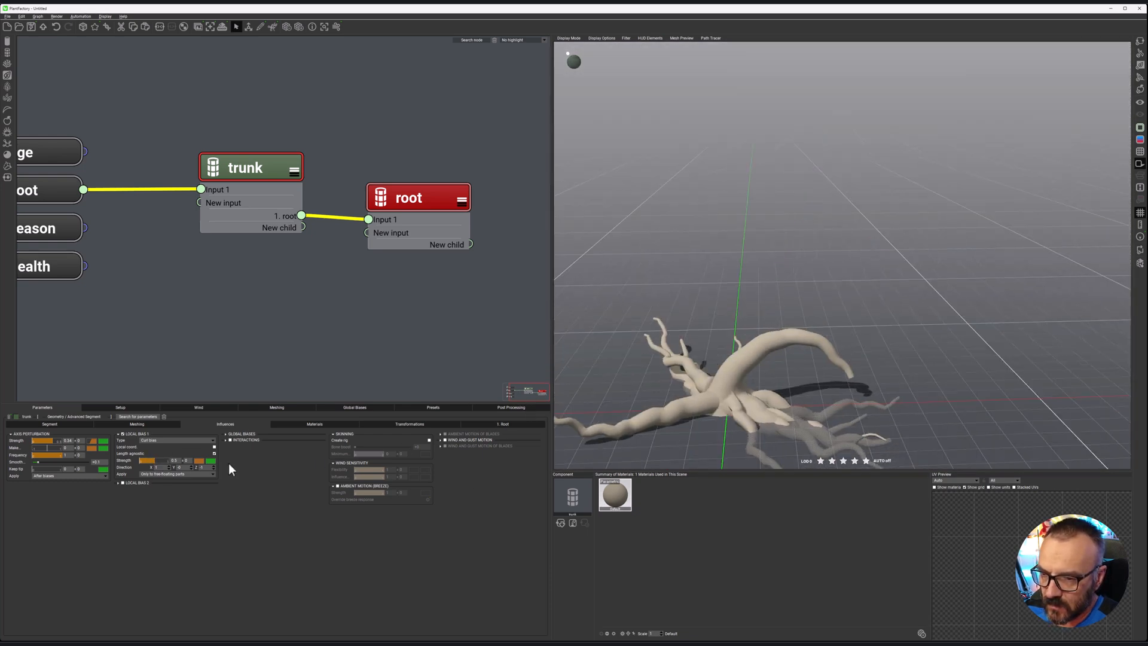
# Raise Local Bias 1's Strength to about 0.55 and shape its profile from zero at the base to nearly full by a third of the trunk.
pyautogui.moveTo(834, 374); pyautogui.dragTo(703, 396)
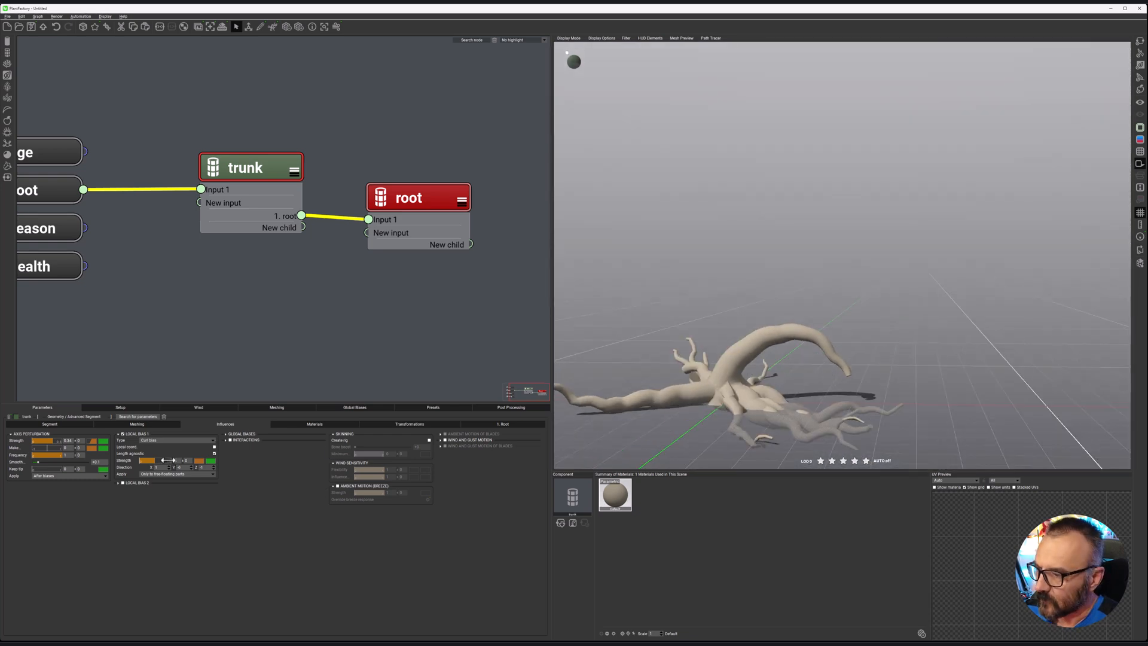
pyautogui.moveTo(158, 460)
pyautogui.mouseDown()
pyautogui.moveTo(175, 460)
pyautogui.moveTo(156, 460)
pyautogui.mouseUp()
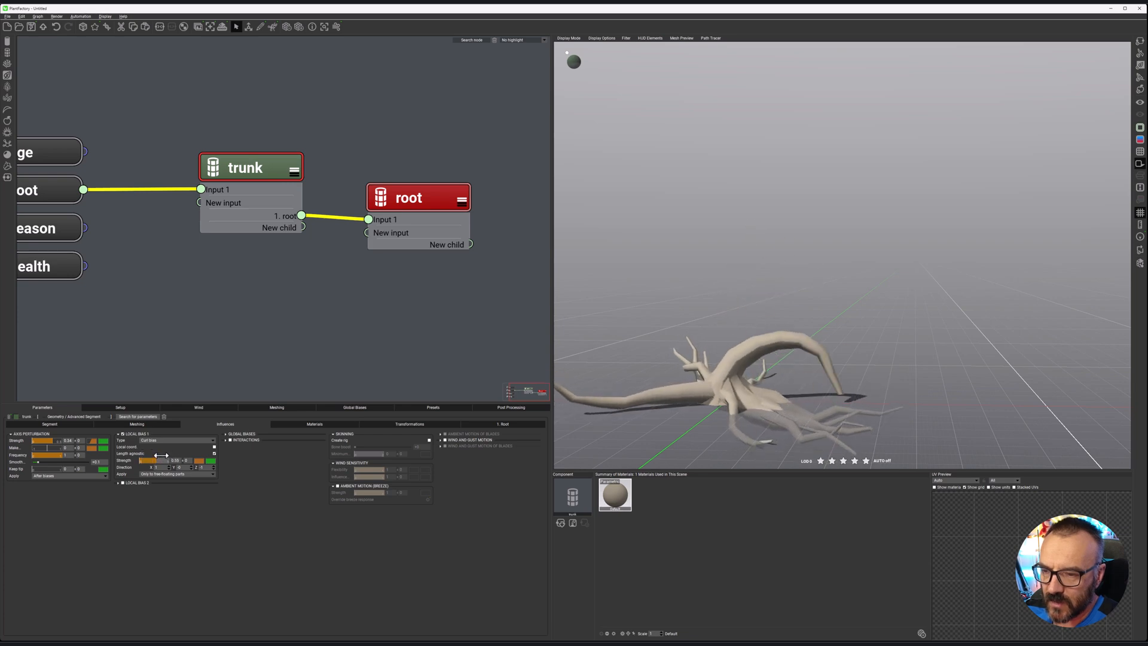
pyautogui.click(200, 460)
pyautogui.moveTo(141, 388); pyautogui.dragTo(177, 523)
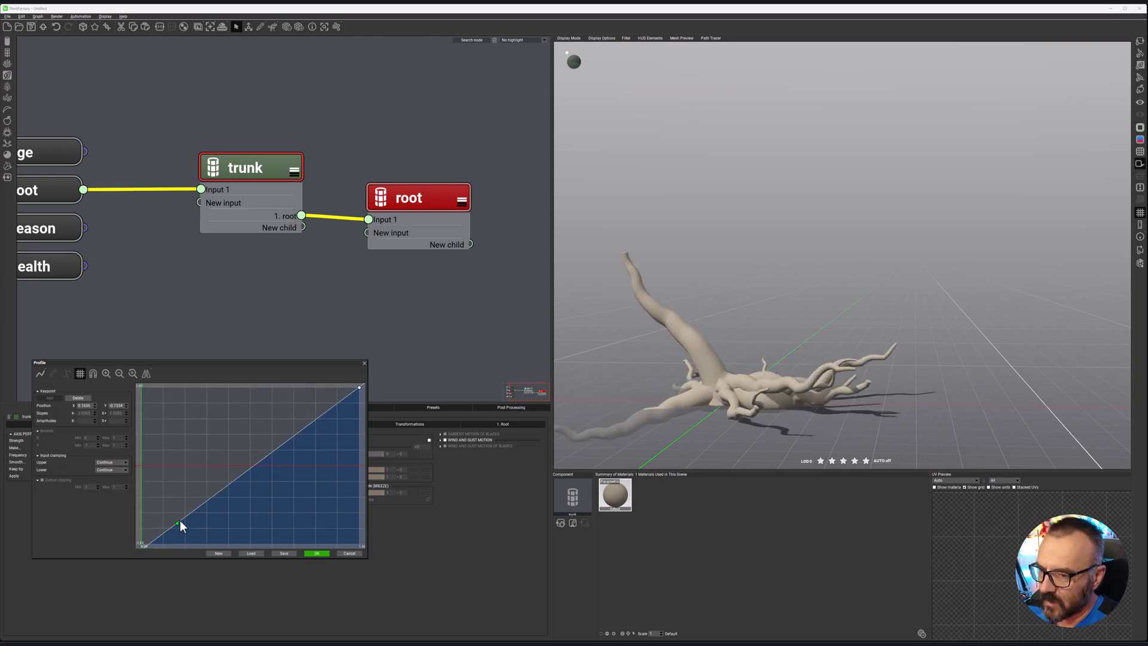
pyautogui.moveTo(246, 472); pyautogui.dragTo(219, 391)
pyautogui.moveTo(177, 523); pyautogui.dragTo(141, 465)
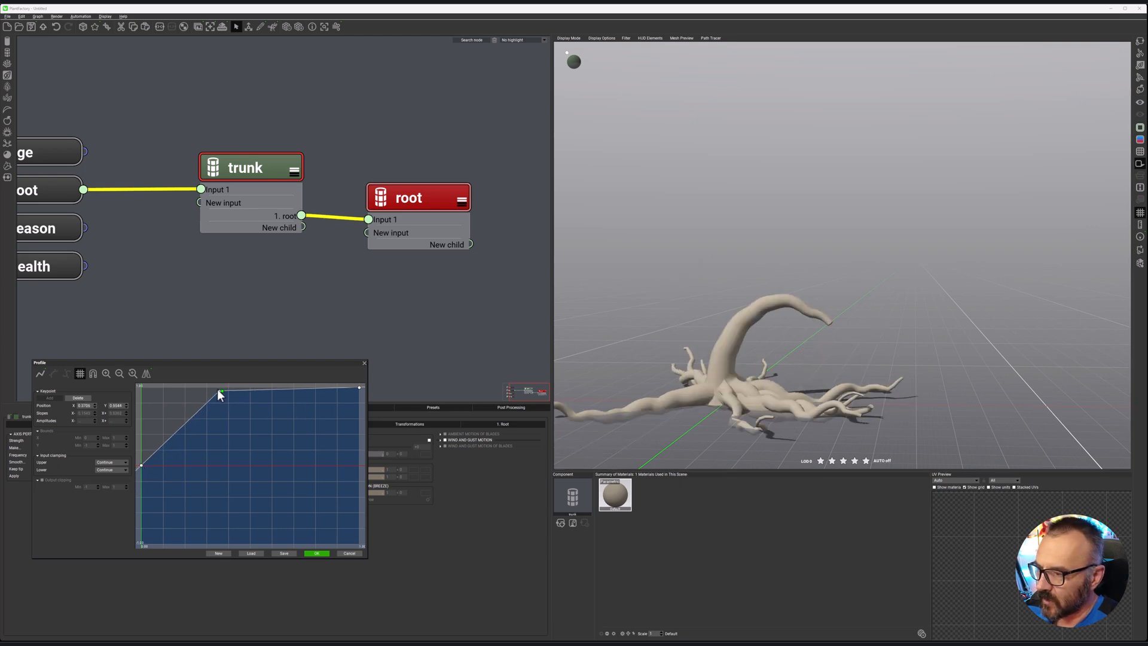
pyautogui.moveTo(291, 390); pyautogui.dragTo(292, 397)
pyautogui.moveTo(219, 392)
pyautogui.mouseDown()
pyautogui.moveTo(223, 421)
pyautogui.moveTo(205, 397)
pyautogui.mouseUp()
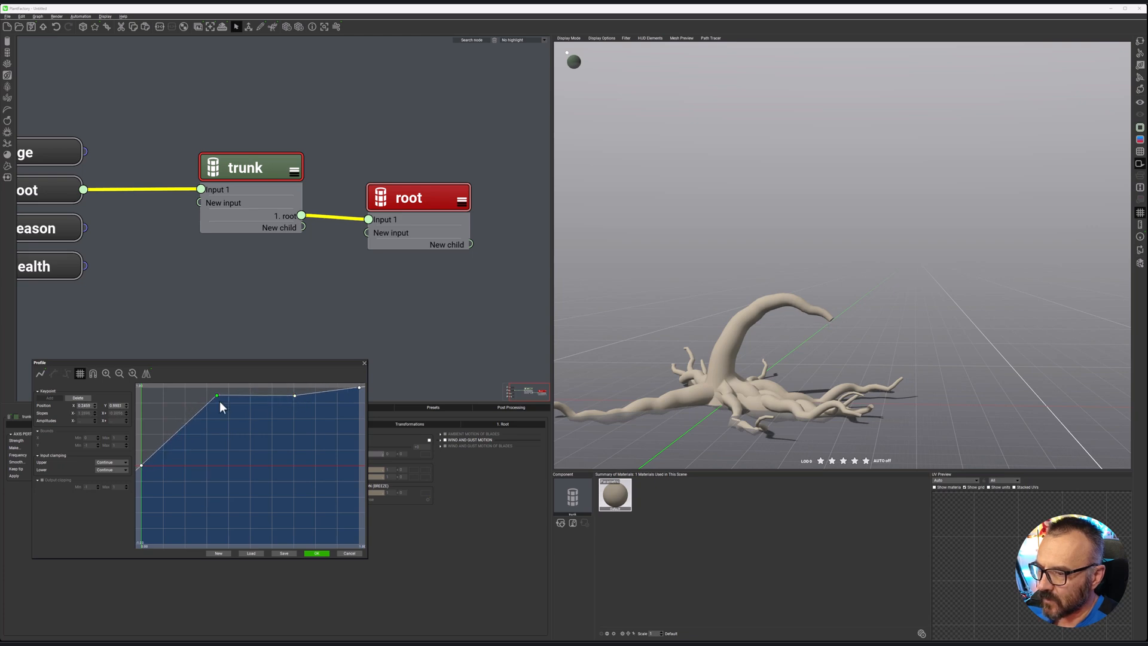
pyautogui.click(318, 553)
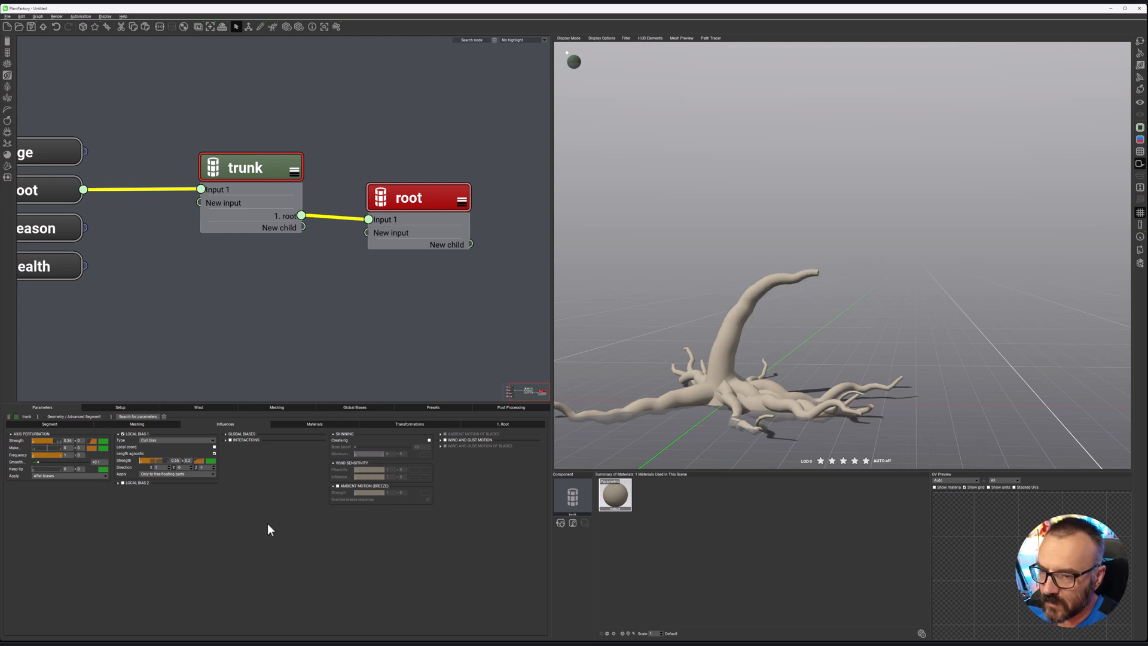
# Reduce Local Bias 1's Strength so the trunk bends more gently, checking the curve from several angles.
pyautogui.moveTo(773, 289); pyautogui.dragTo(866, 288)
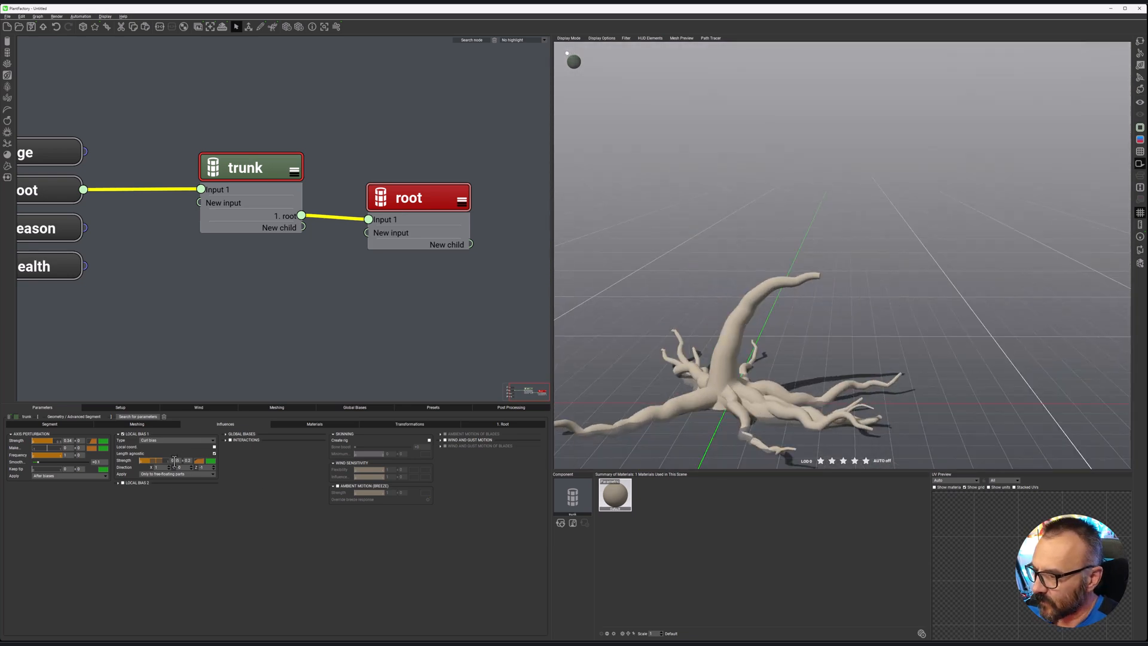
pyautogui.moveTo(158, 459); pyautogui.dragTo(155, 460)
pyautogui.moveTo(836, 281); pyautogui.dragTo(872, 281)
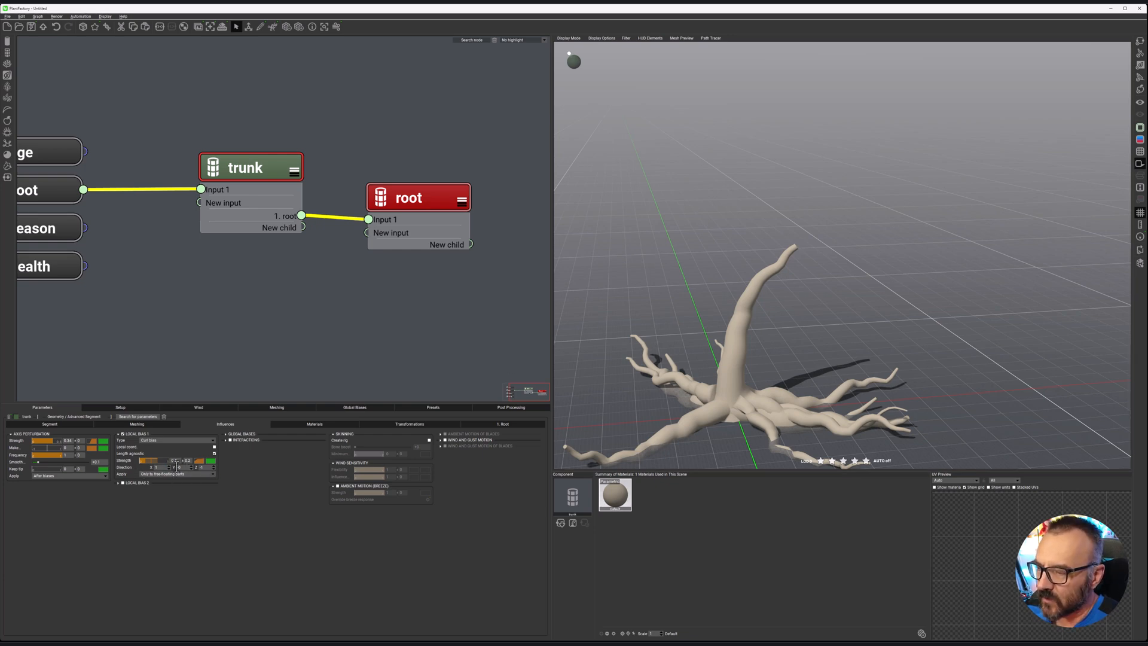
pyautogui.moveTo(873, 316); pyautogui.dragTo(902, 310)
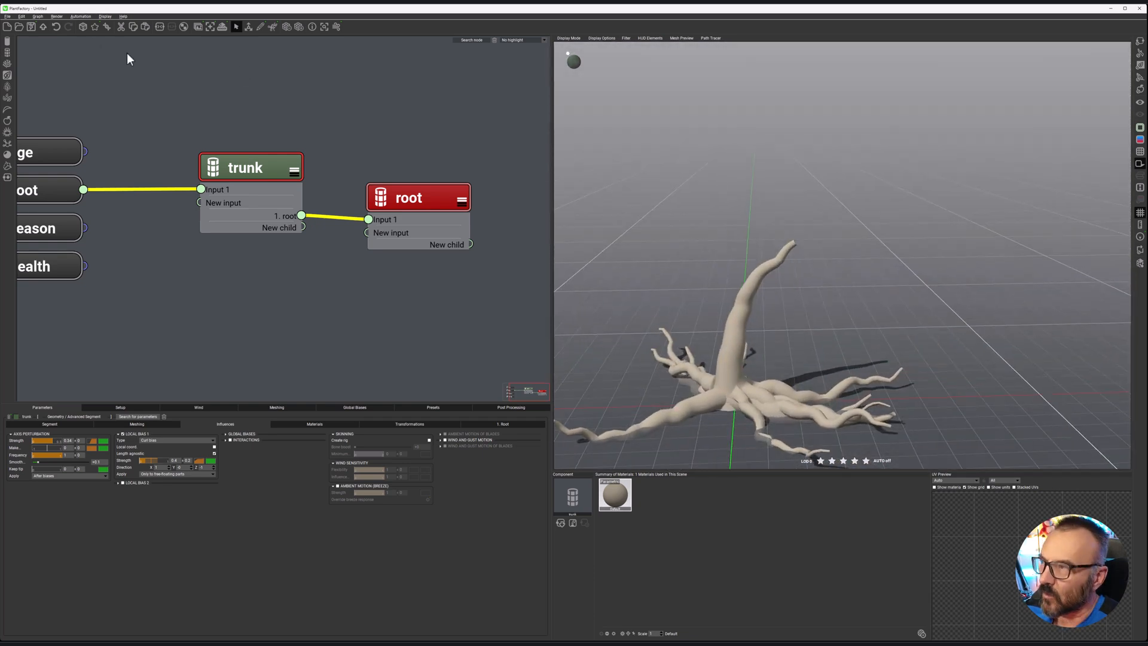
# Generate a series of new plant variations to compare how the trunk bends and the roots spread.
pyautogui.click(82, 27)
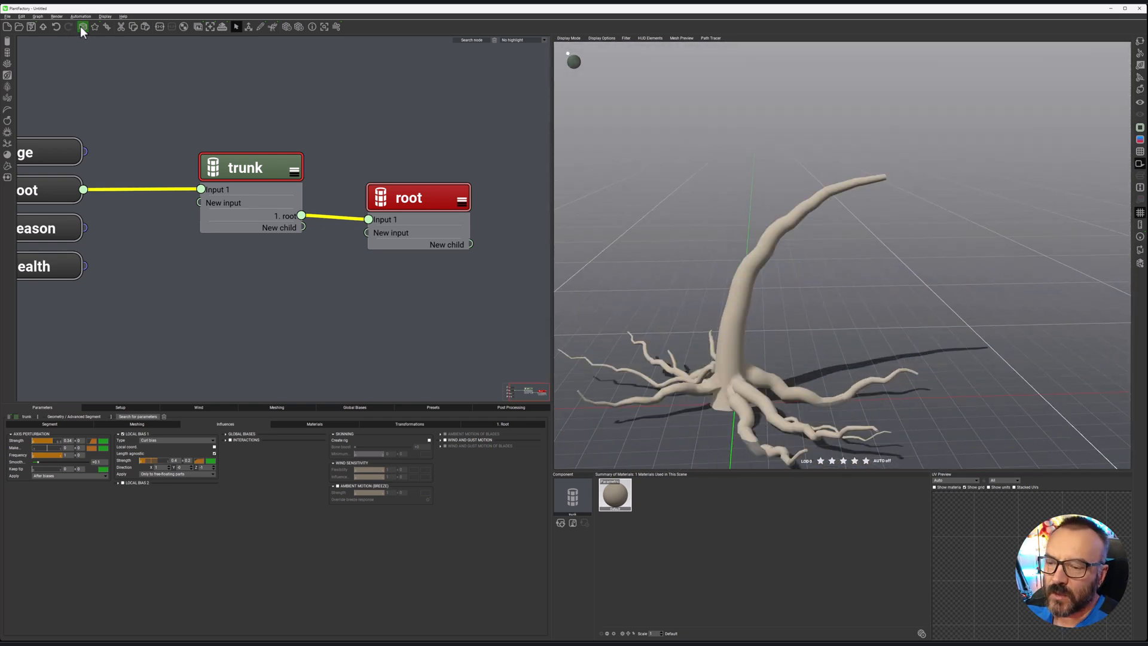
pyautogui.click(82, 27)
pyautogui.click(82, 27)
pyautogui.click(82, 27)
pyautogui.click(82, 27)
pyautogui.click(82, 27)
pyautogui.click(82, 27)
pyautogui.click(82, 27)
pyautogui.click(81, 27)
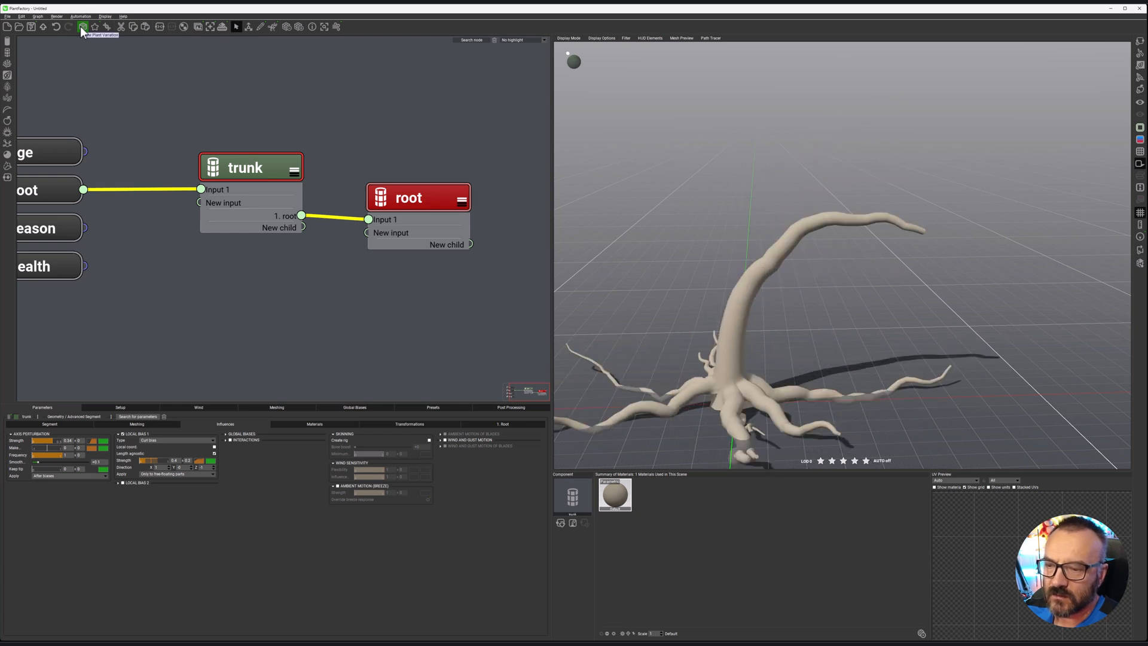
pyautogui.moveTo(948, 198); pyautogui.dragTo(857, 268, button='right')
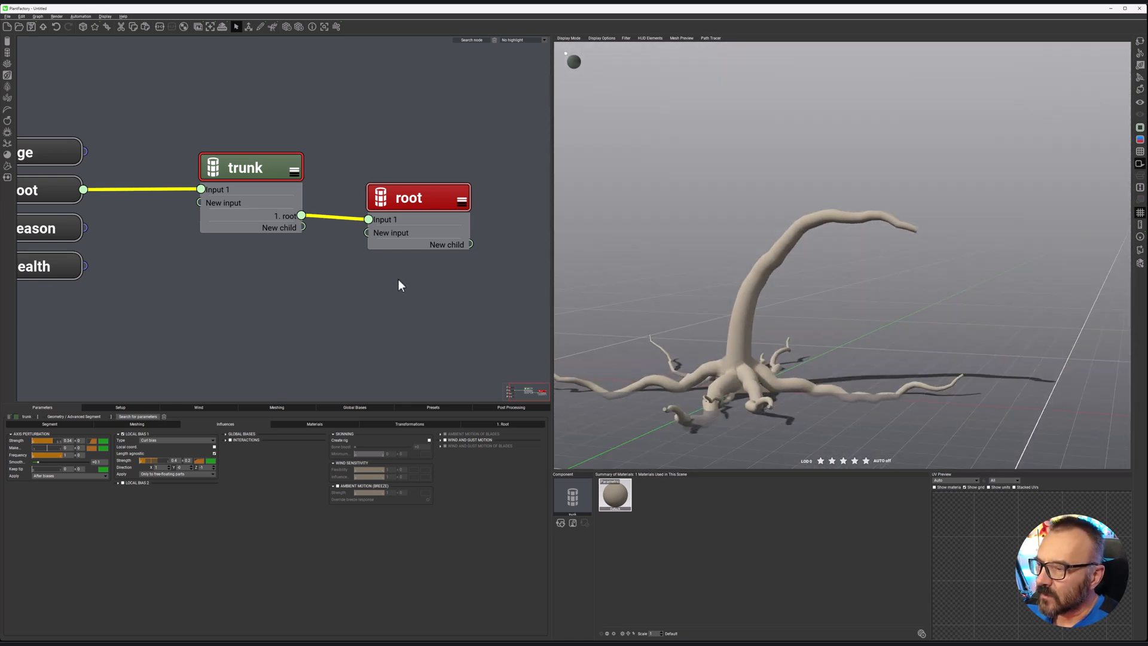
# Move the root node higher in the graph and connect a new advanced segment as the trunk's second child below it.
pyautogui.moveTo(418, 197); pyautogui.dragTo(404, 181)
pyautogui.moveTo(516, 299); pyautogui.dragTo(489, 335, button='middle')
pyautogui.moveTo(380, 216); pyautogui.dragTo(425, 180)
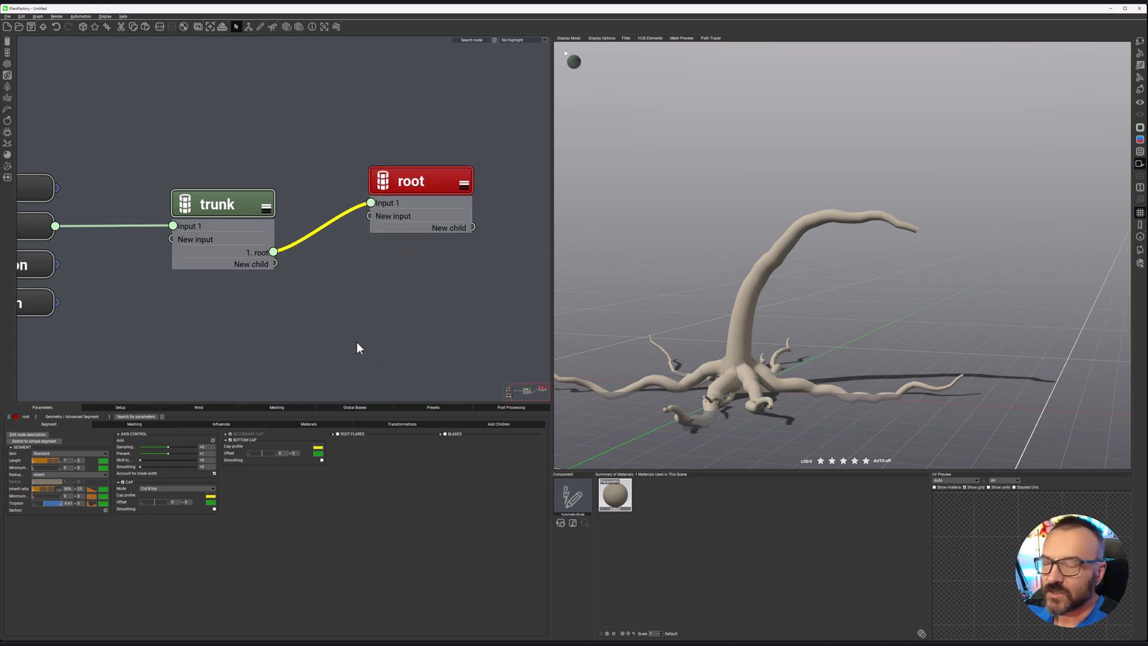
pyautogui.click(7, 52)
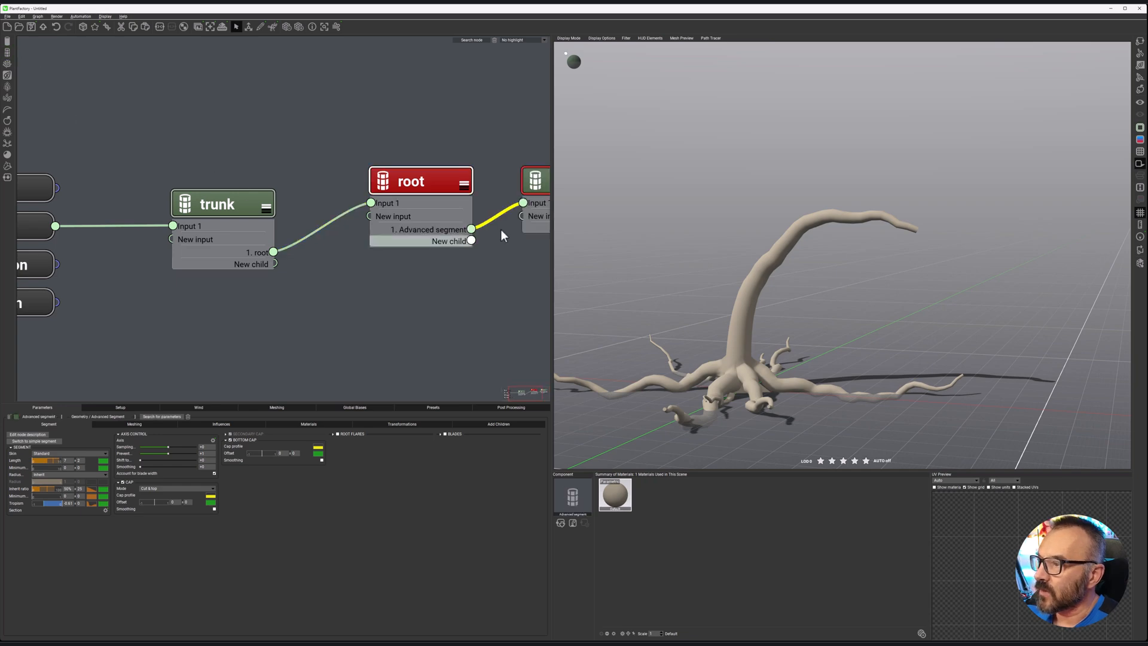
pyautogui.moveTo(273, 263); pyautogui.dragTo(397, 276)
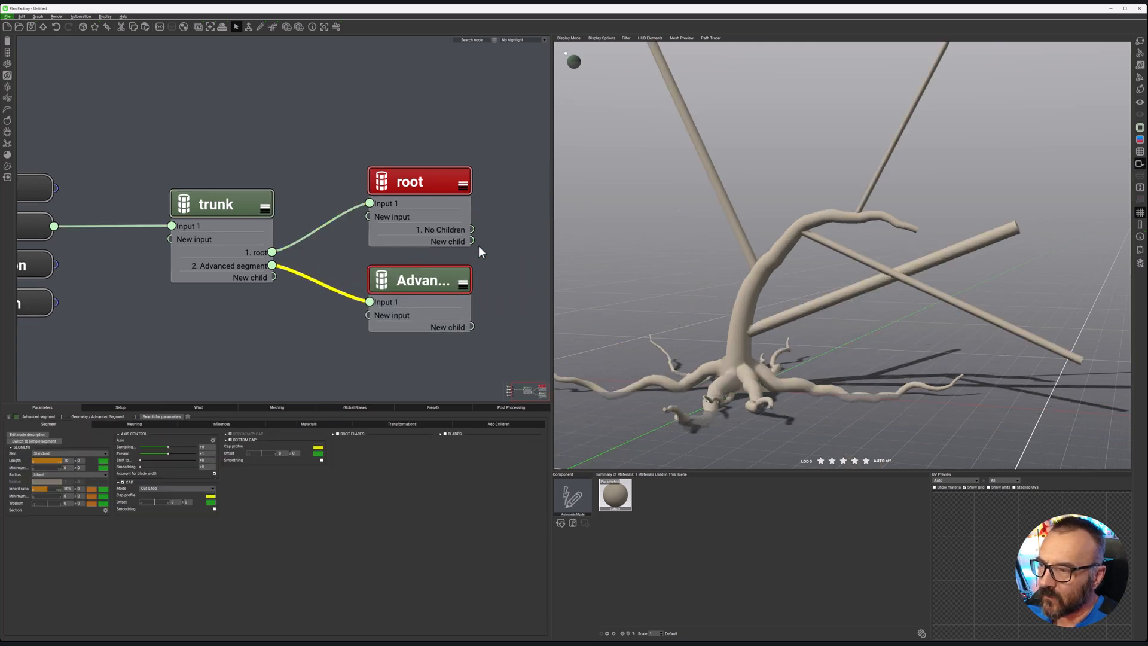
# Disconnect the advanced segment from the trunk node by deleting the link between them.
pyautogui.click(514, 249)
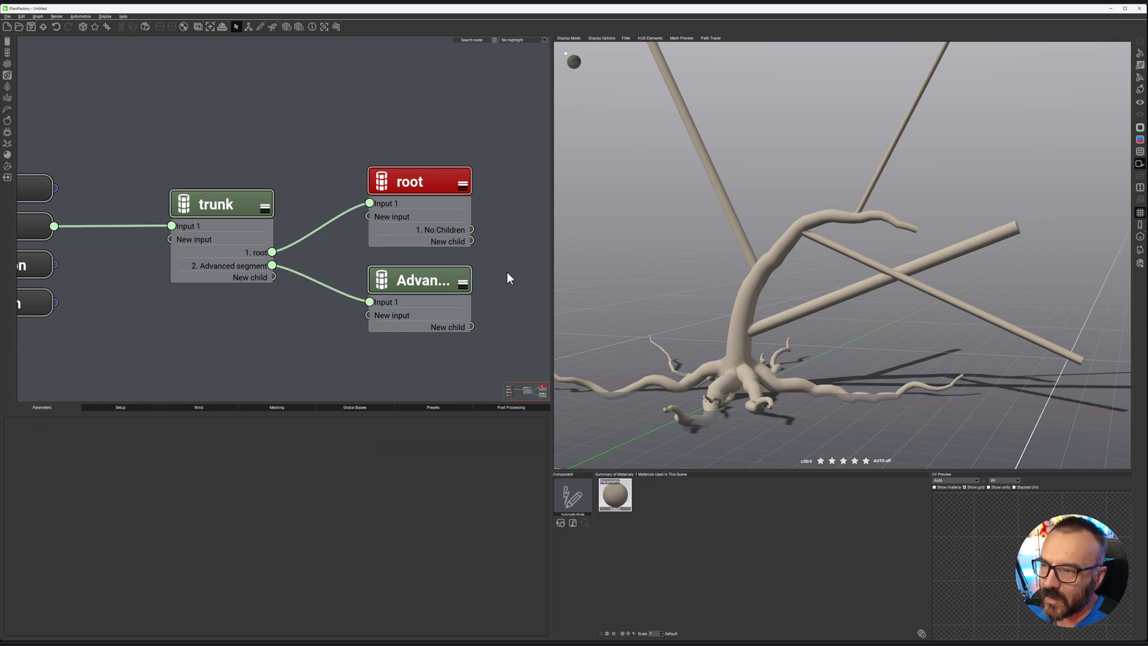
pyautogui.scroll(1, 529, 289)
pyautogui.moveTo(478, 243); pyautogui.dragTo(557, 256, button='middle')
pyautogui.scroll(-3, 411, 256)
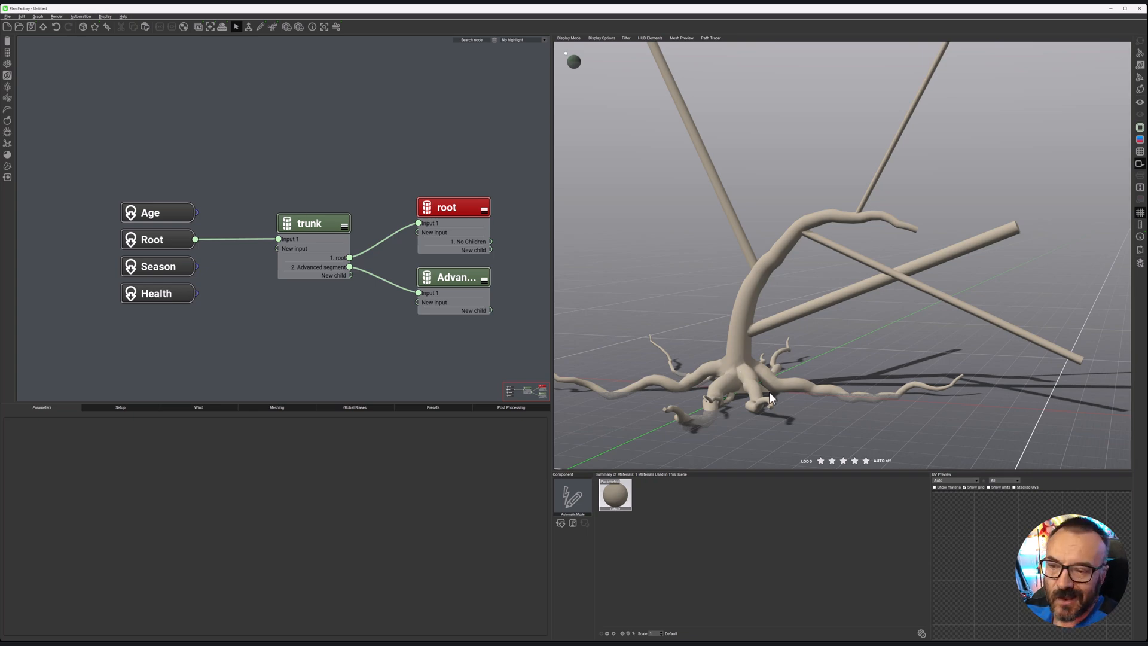
pyautogui.scroll(3, 737, 370)
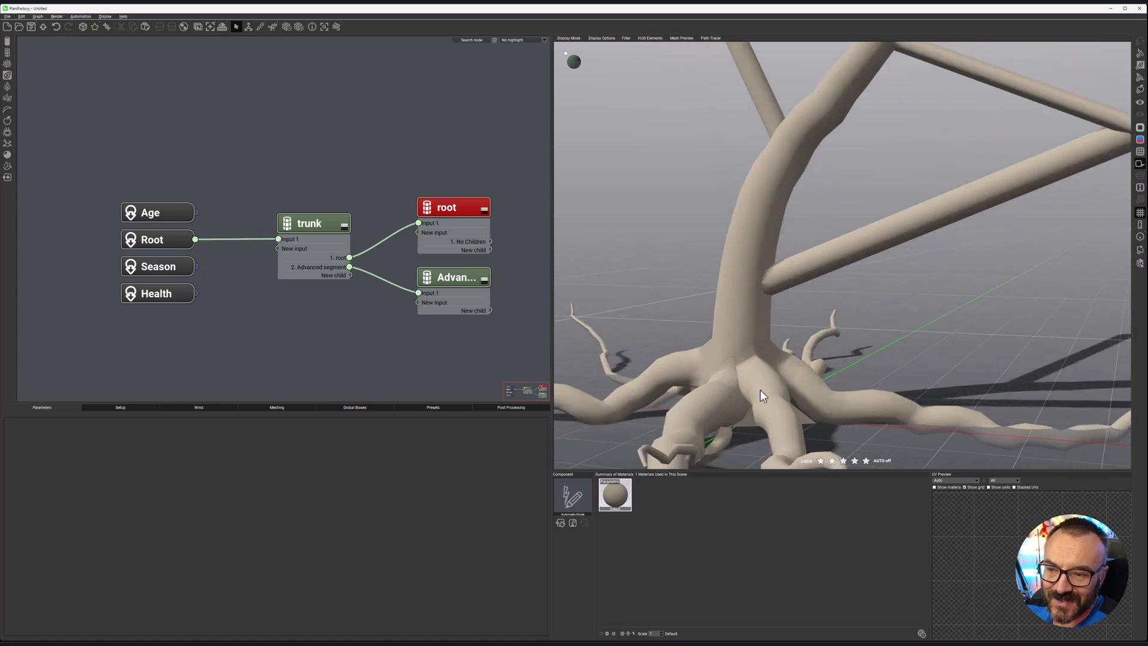
pyautogui.scroll(-3, 759, 389)
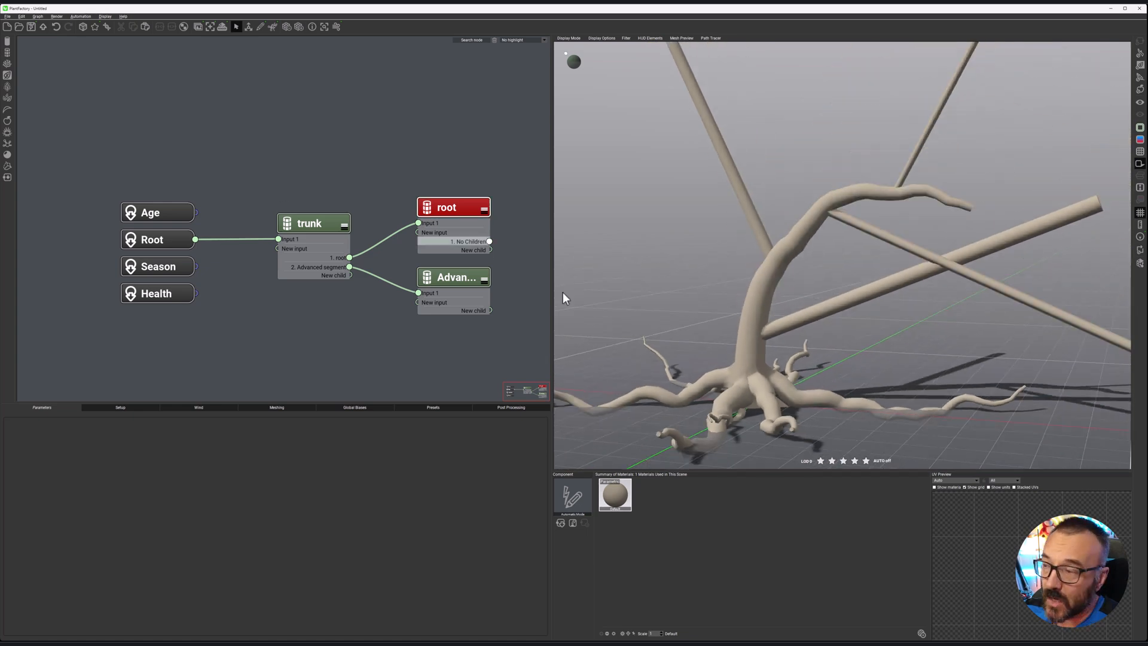
pyautogui.click(384, 280)
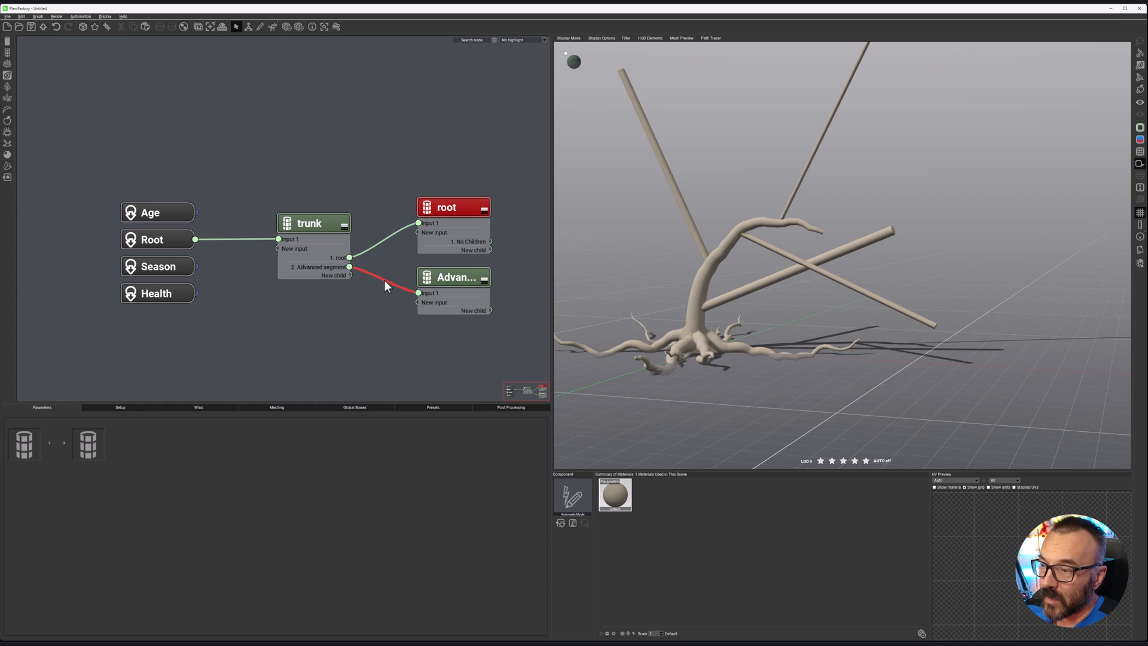
pyautogui.press('Delete')
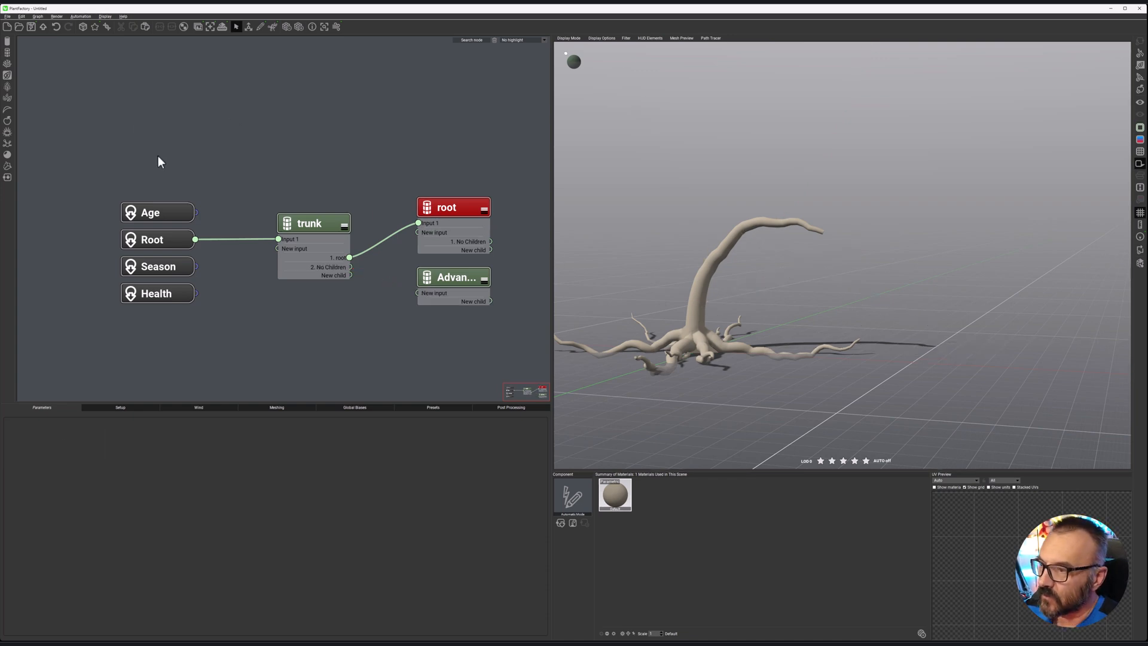
# Add a Hydra node above the trunk in the graph and connect the Root node to its input.
pyautogui.click(7, 144)
pyautogui.click(367, 160)
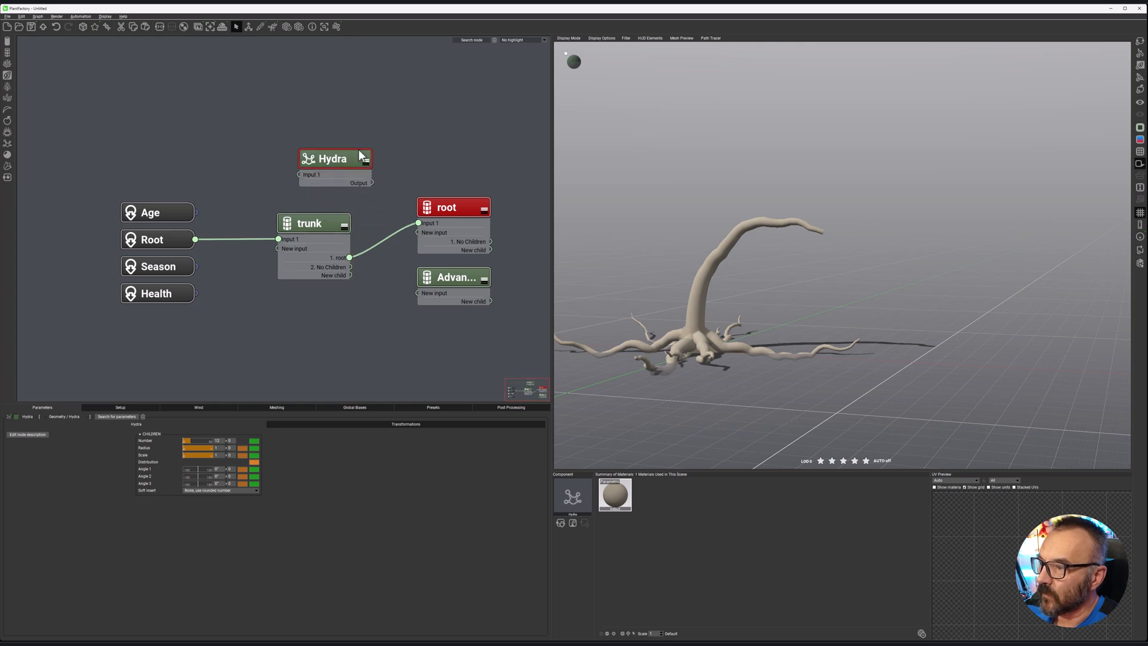
pyautogui.moveTo(195, 239); pyautogui.dragTo(290, 170)
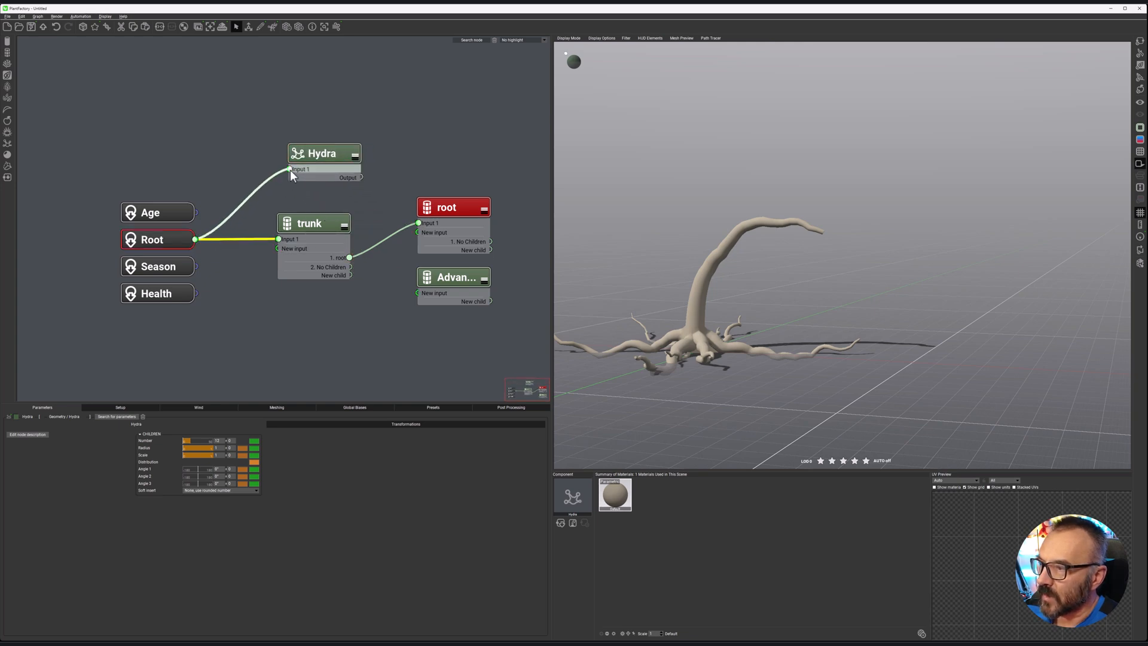
# Duplicate the root node, place the copy beside the Hydra node and connect the Hydra's output to it.
pyautogui.click(457, 211)
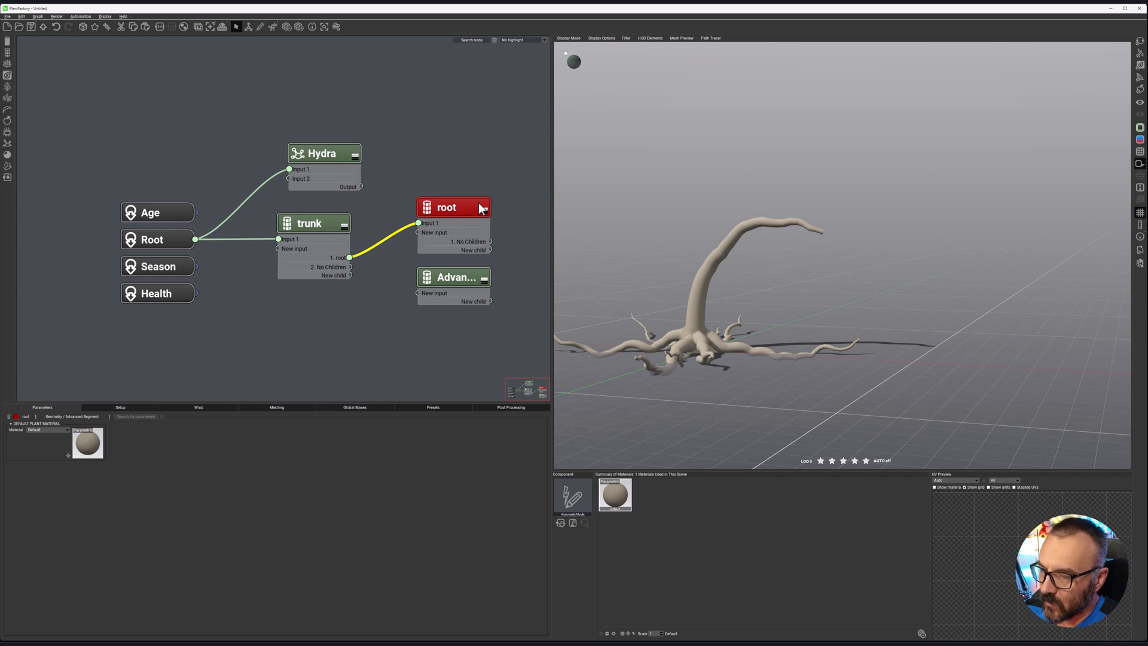
pyautogui.hotkey('ctrl', 'c')
pyautogui.hotkey('ctrl', 'v')
pyautogui.moveTo(501, 227); pyautogui.dragTo(496, 141)
pyautogui.moveTo(360, 186); pyautogui.dragTo(429, 153)
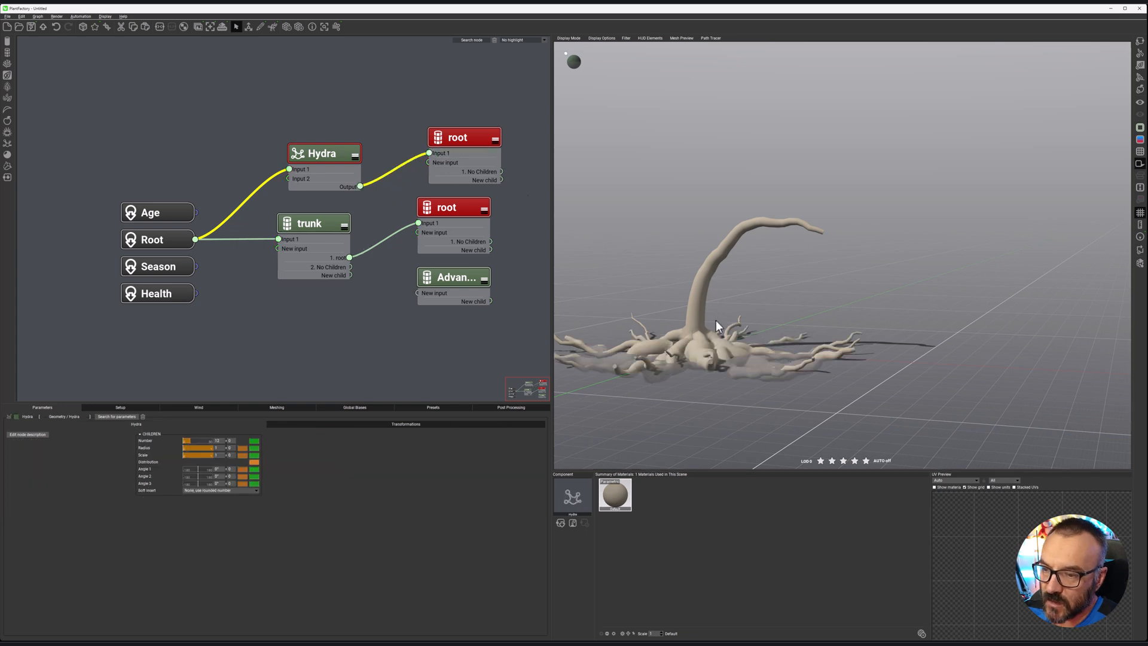
# Set the Hydra's Radius to 0 so its roots start at the trunk's centre, checking the base from several angles.
pyautogui.scroll(3, 685, 317)
pyautogui.moveTo(683, 328); pyautogui.dragTo(766, 390)
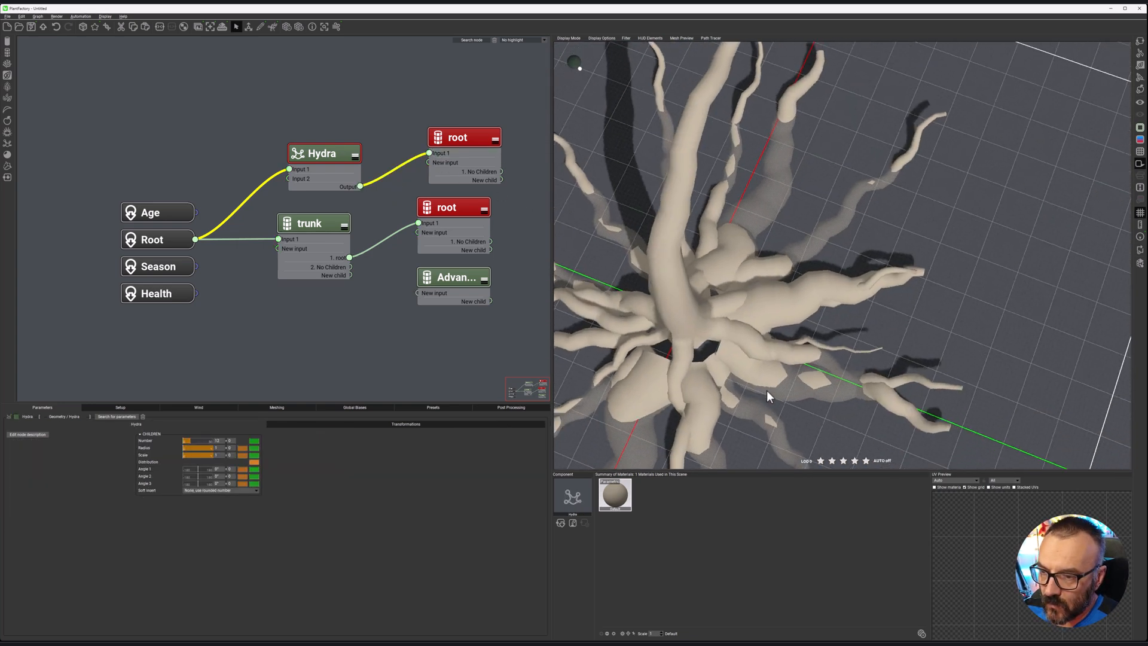
pyautogui.scroll(-2, 726, 335)
pyautogui.moveTo(726, 335); pyautogui.dragTo(676, 329)
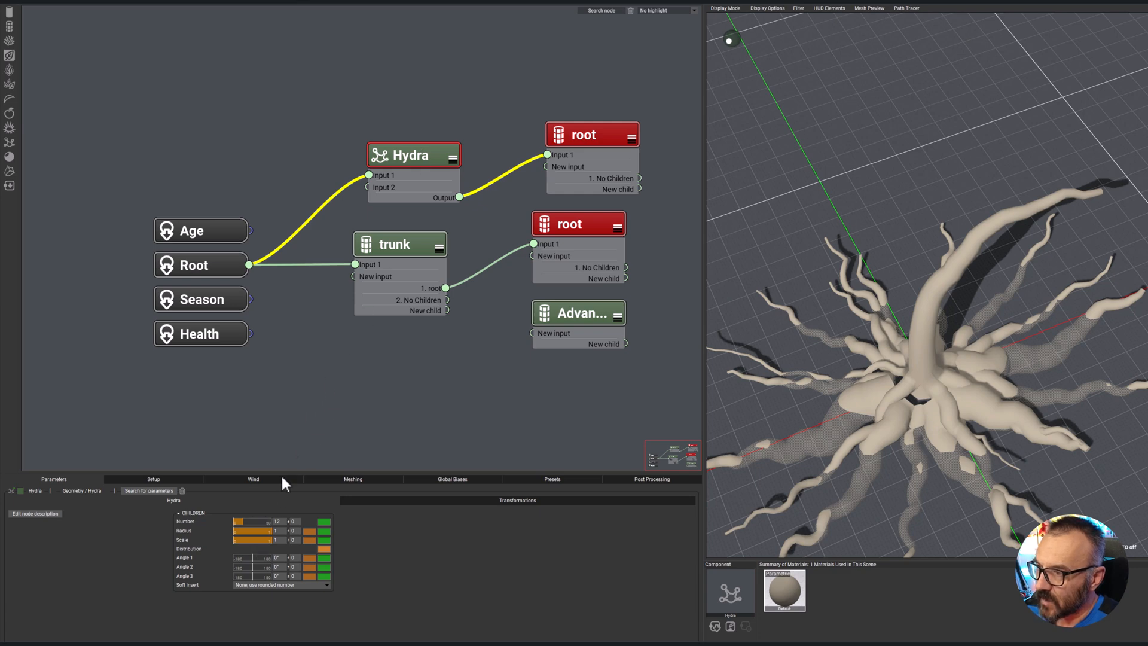
pyautogui.moveTo(253, 530); pyautogui.dragTo(217, 505)
pyautogui.moveTo(953, 358); pyautogui.dragTo(1036, 271, button='right')
pyautogui.moveTo(1036, 272); pyautogui.dragTo(955, 400)
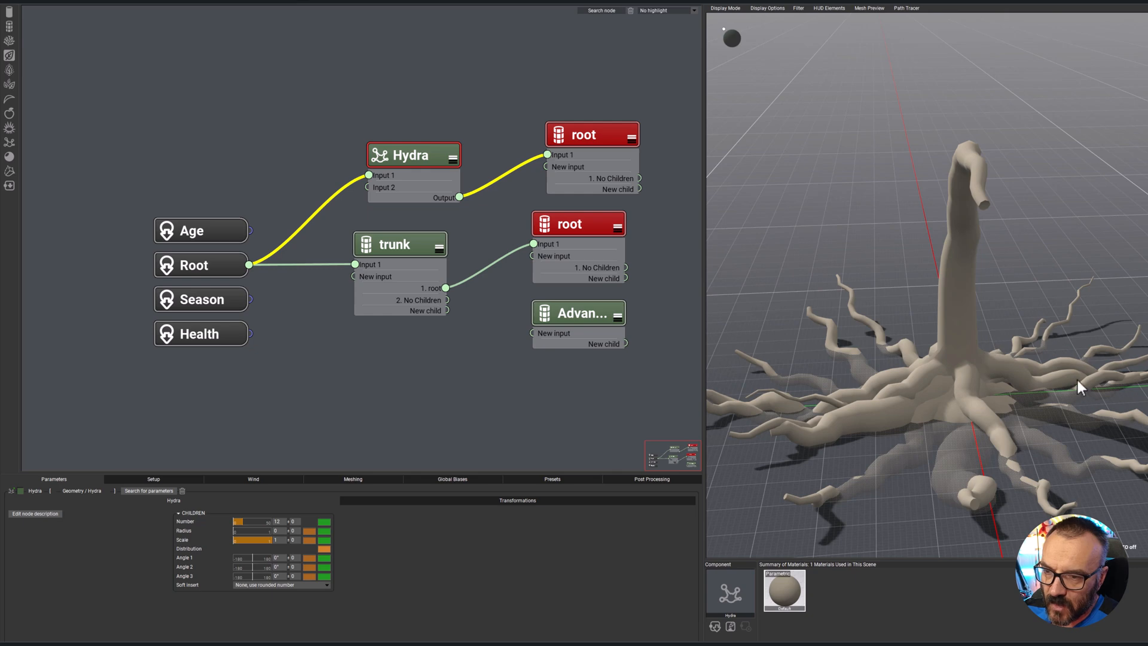
# Tilt the Hydra's roots upward by setting Angle 1 to 19°.
pyautogui.moveTo(1082, 435); pyautogui.dragTo(1027, 404)
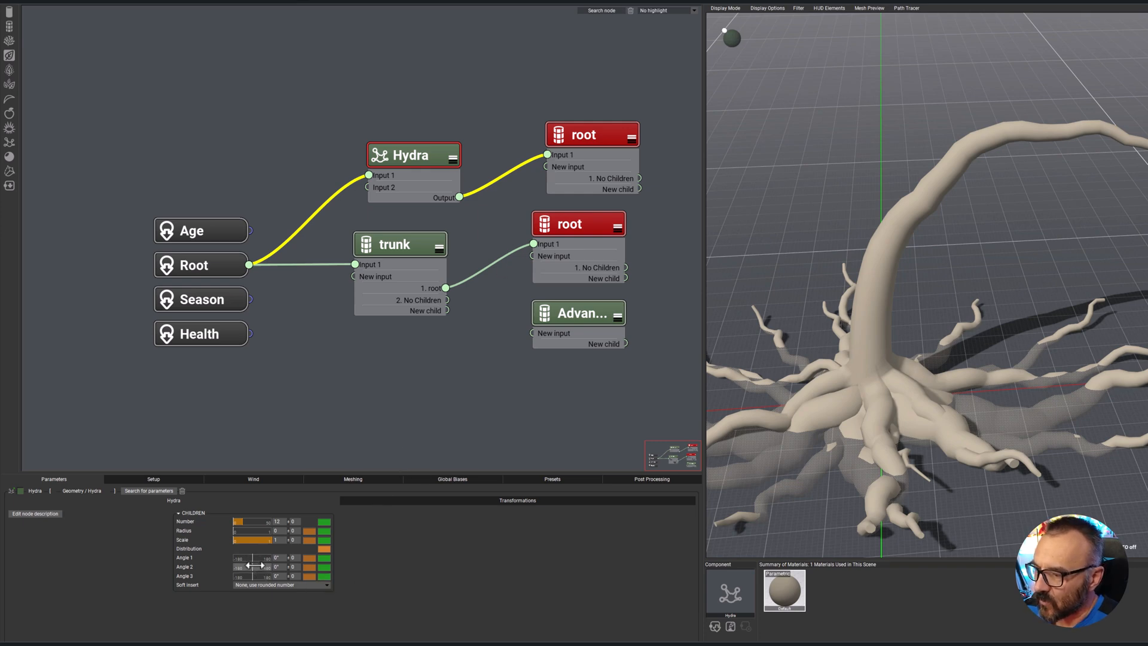
pyautogui.moveTo(258, 558); pyautogui.dragTo(258, 558)
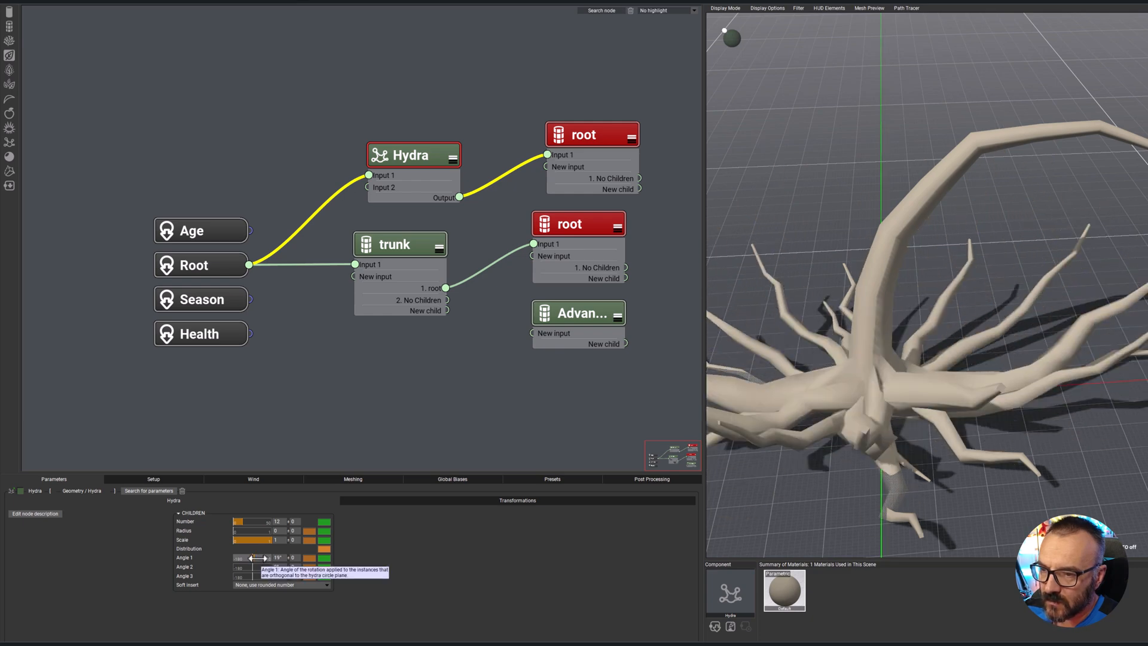
pyautogui.moveTo(950, 440); pyautogui.dragTo(1048, 435)
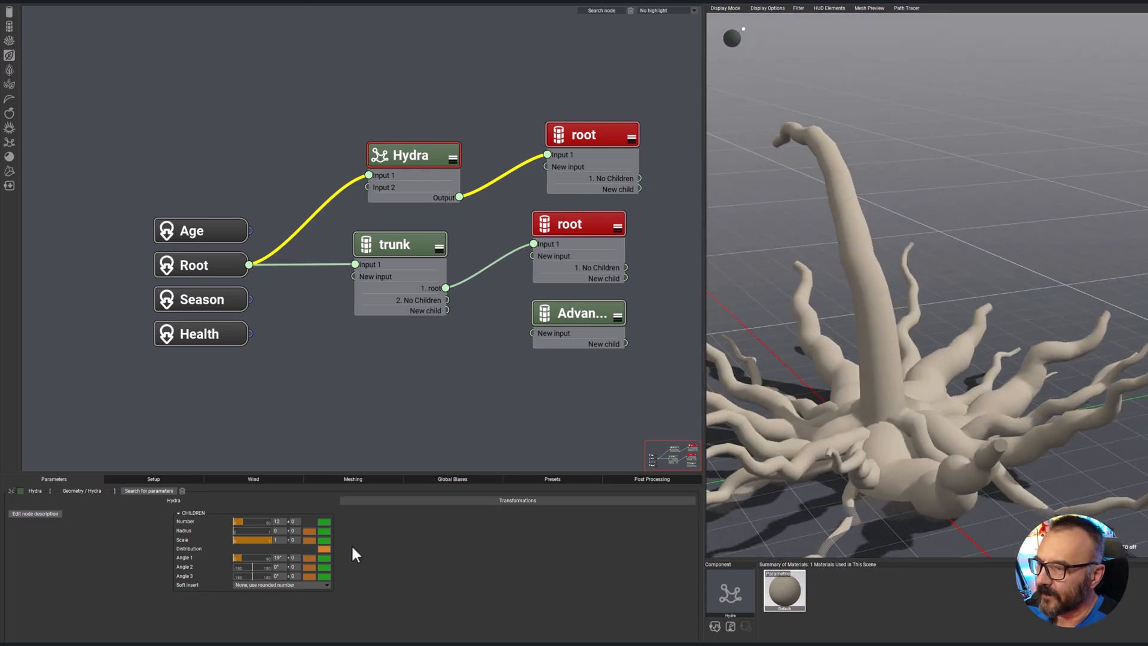
# Move the Hydra's root node higher in the graph and weaken its Tropism to about -0.49.
pyautogui.moveTo(575, 133); pyautogui.dragTo(568, 104)
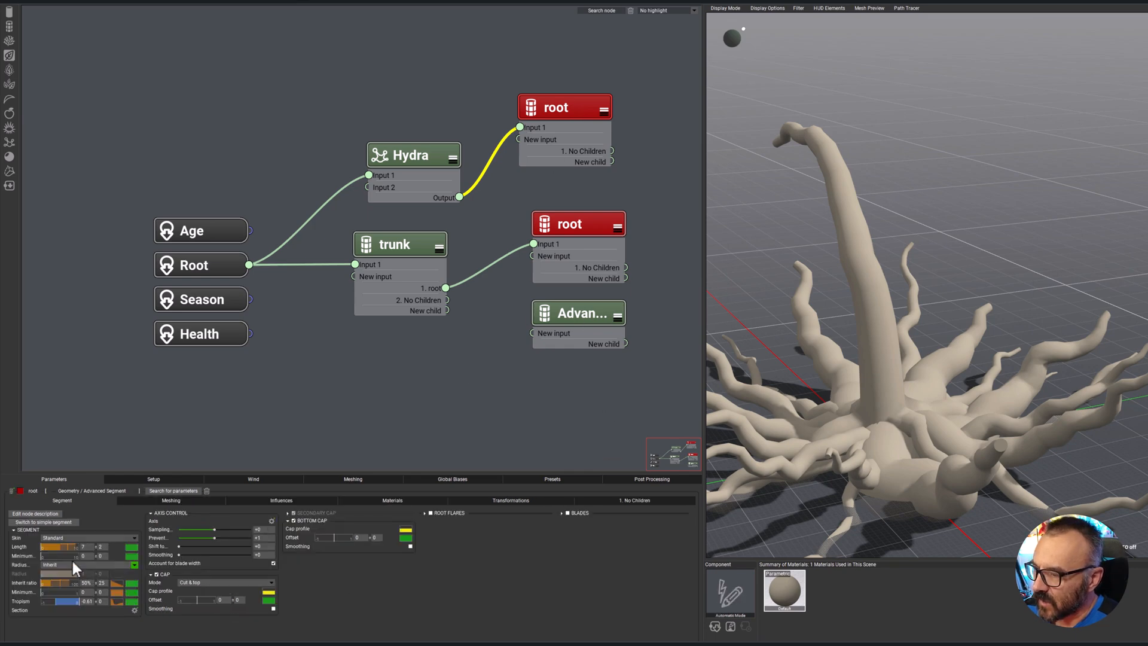
pyautogui.moveTo(70, 601); pyautogui.dragTo(130, 607)
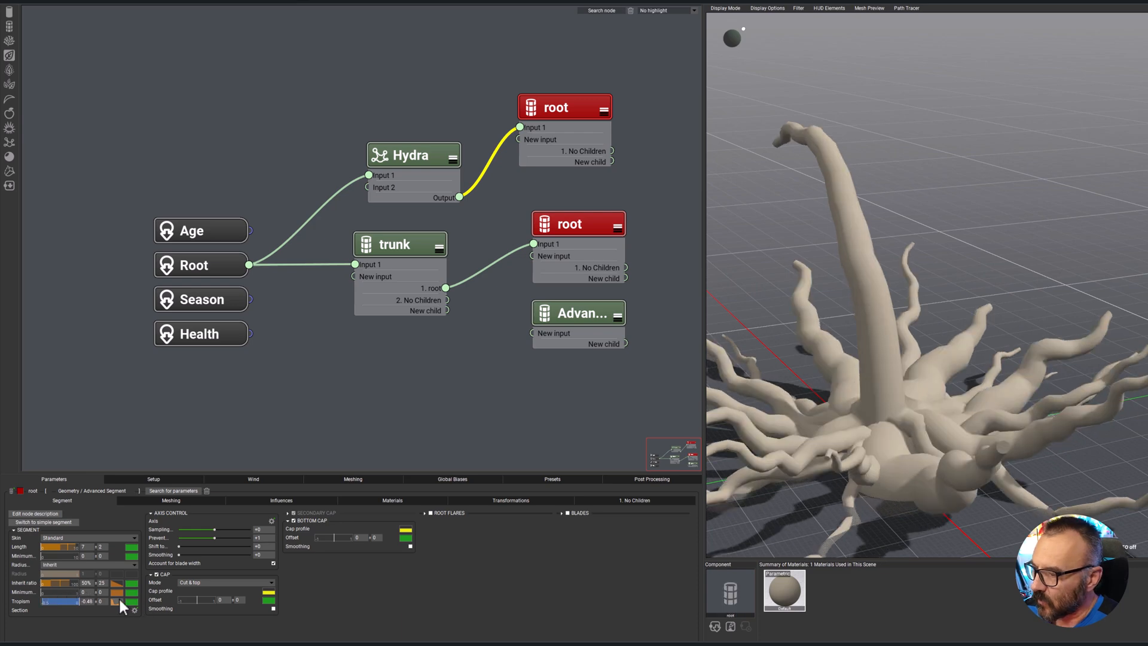
# Shape the Hydra root's Tropism filter into a hump that starts at the midline, peaks near mid-length and falls back toward the tip.
pyautogui.click(117, 601)
pyautogui.moveTo(124, 552); pyautogui.dragTo(187, 454)
pyautogui.moveTo(266, 521); pyautogui.dragTo(268, 507)
pyautogui.moveTo(102, 446); pyautogui.dragTo(93, 490)
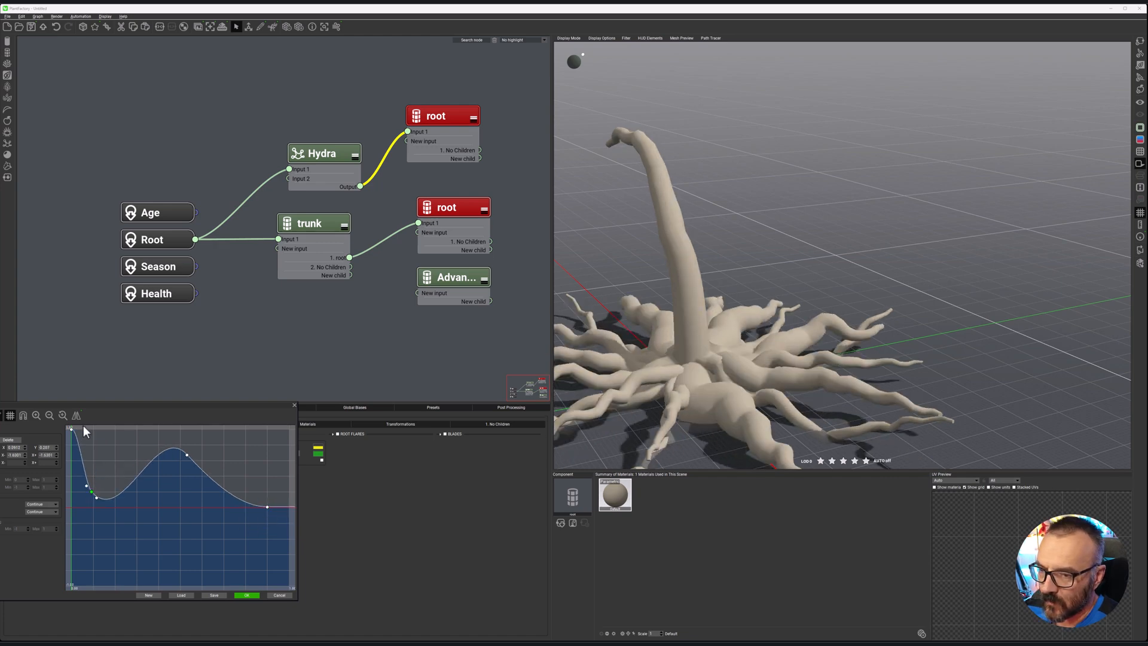
pyautogui.moveTo(70, 438); pyautogui.dragTo(192, 449)
pyautogui.click(117, 501)
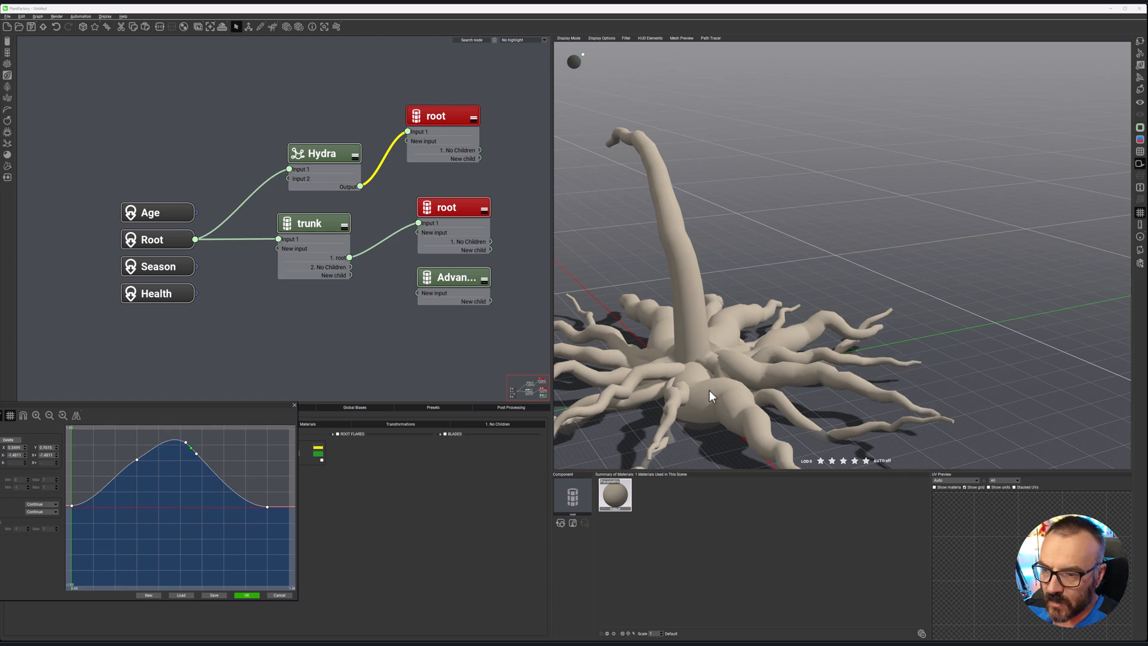
# Slope the end of the Tropism filter below the midline toward the root tips and accept the curve.
pyautogui.scroll(5, 727, 375)
pyautogui.moveTo(727, 376); pyautogui.dragTo(749, 405)
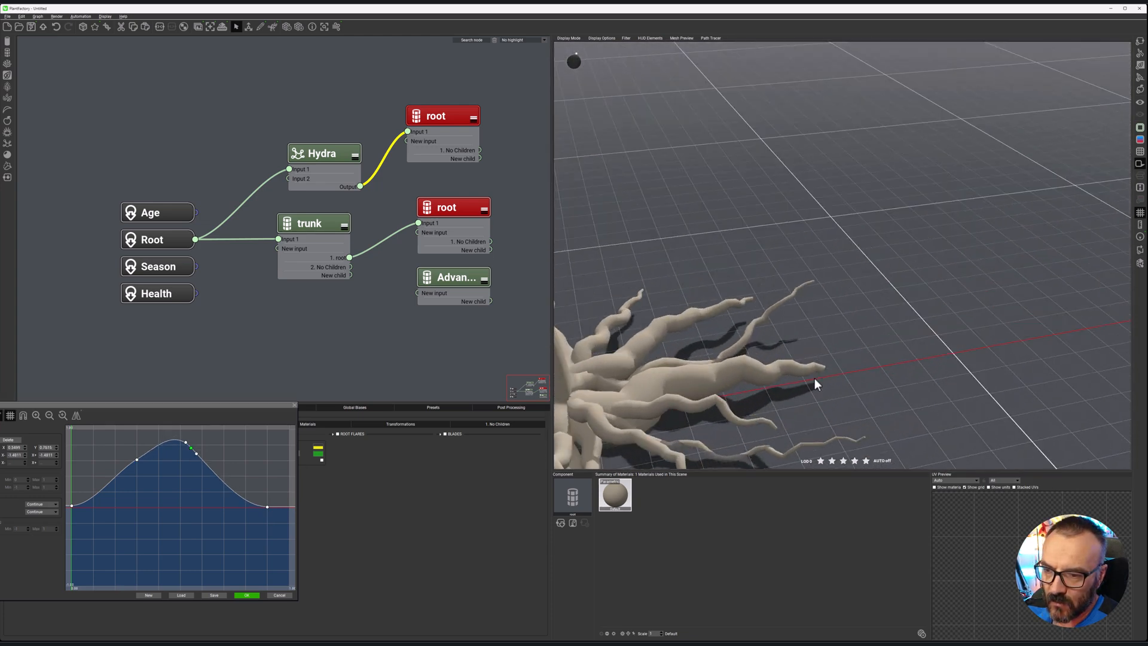
pyautogui.click(267, 508)
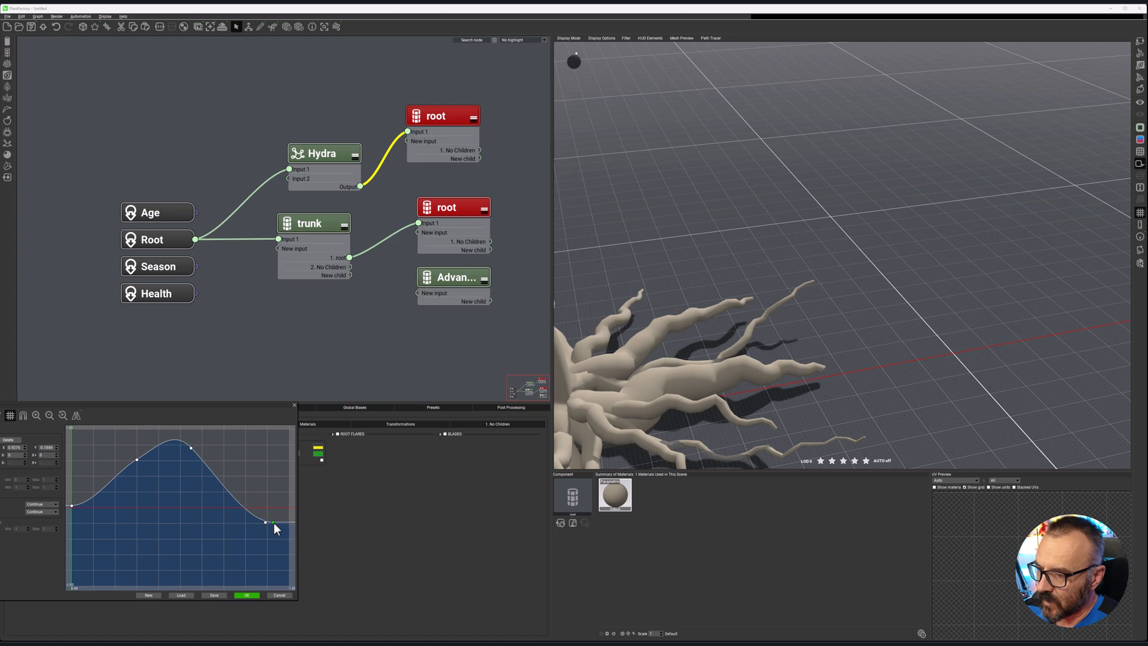
pyautogui.moveTo(272, 507); pyautogui.dragTo(294, 531)
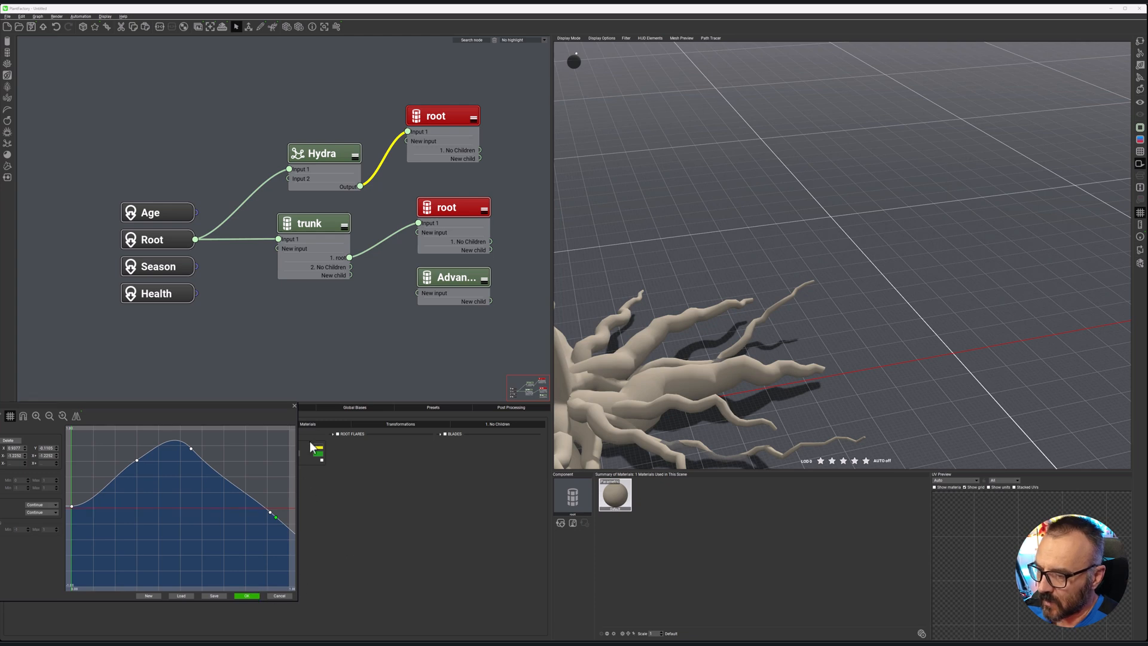
pyautogui.click(247, 596)
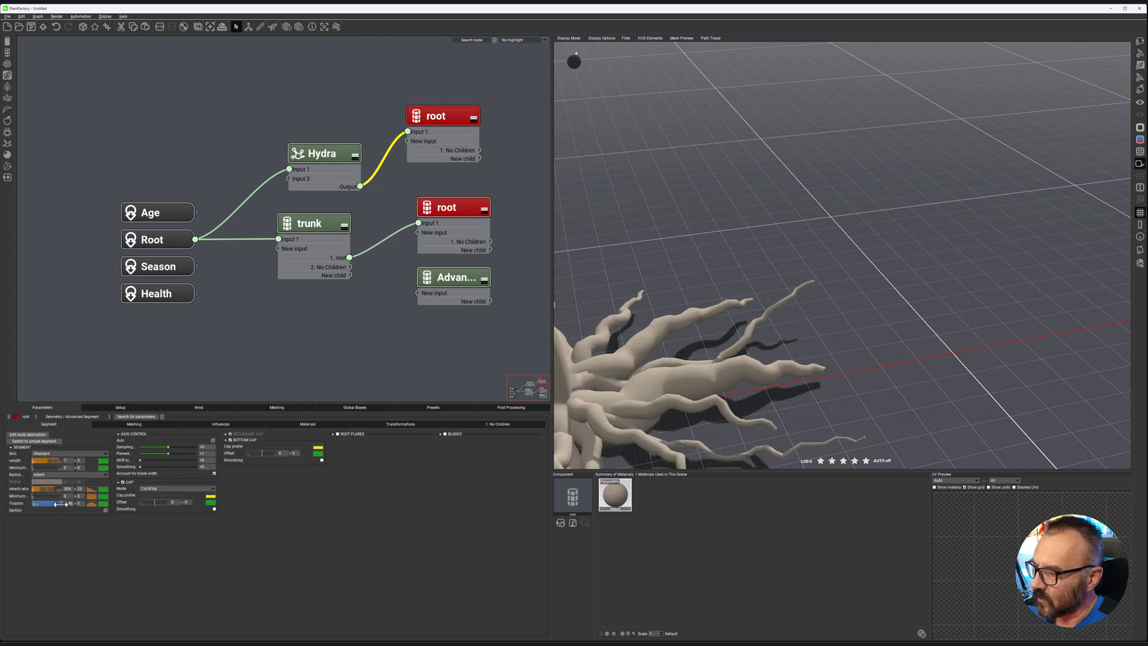
# Strengthen the Hydra root's downward Tropism to about -0.76 and set its Length to 10 with a variation of 5.
pyautogui.moveTo(63, 503)
pyautogui.mouseDown()
pyautogui.moveTo(38, 497)
pyautogui.moveTo(49, 495)
pyautogui.mouseUp()
pyautogui.doubleClick(61, 460)
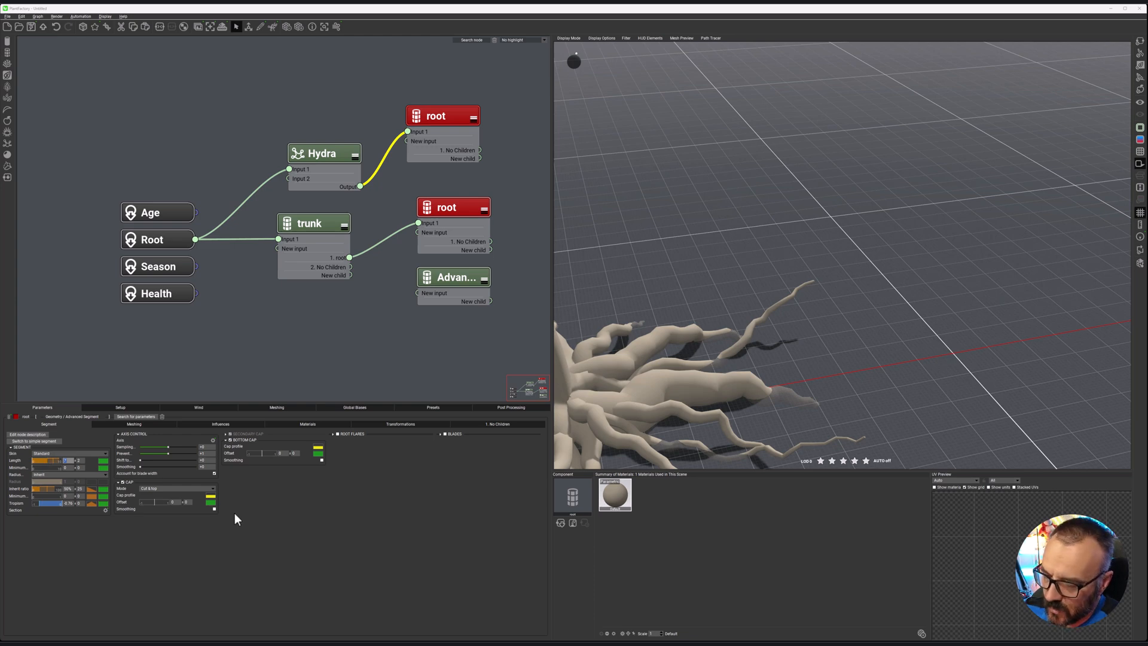
pyautogui.write('72')
pyautogui.press('Tab')
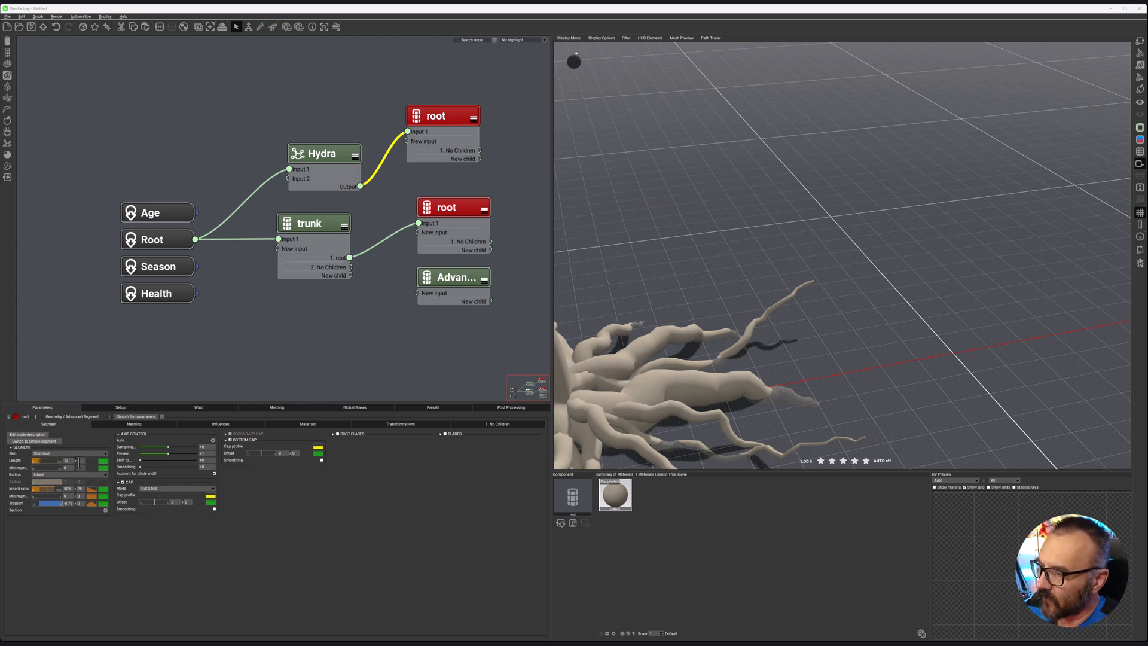
pyautogui.write('5')
pyautogui.press('Return')
pyautogui.moveTo(893, 359); pyautogui.dragTo(862, 352)
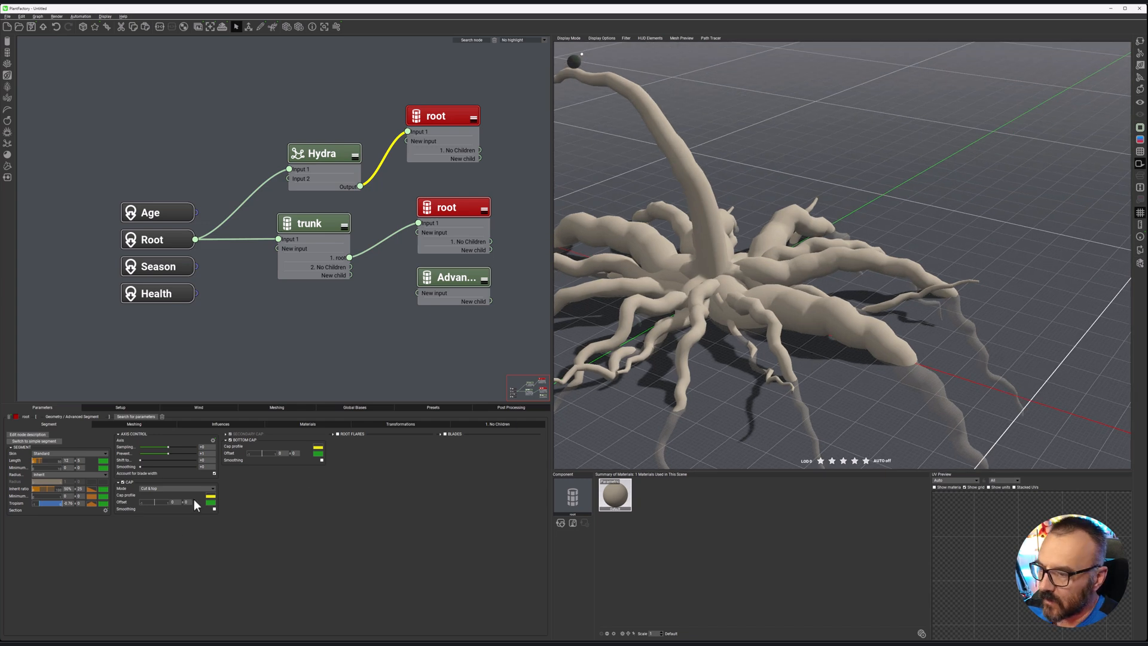
# Reset the Hydra root's Tropism filter and raise the Tropism until the roots sweep upward.
pyautogui.rightClick(88, 504)
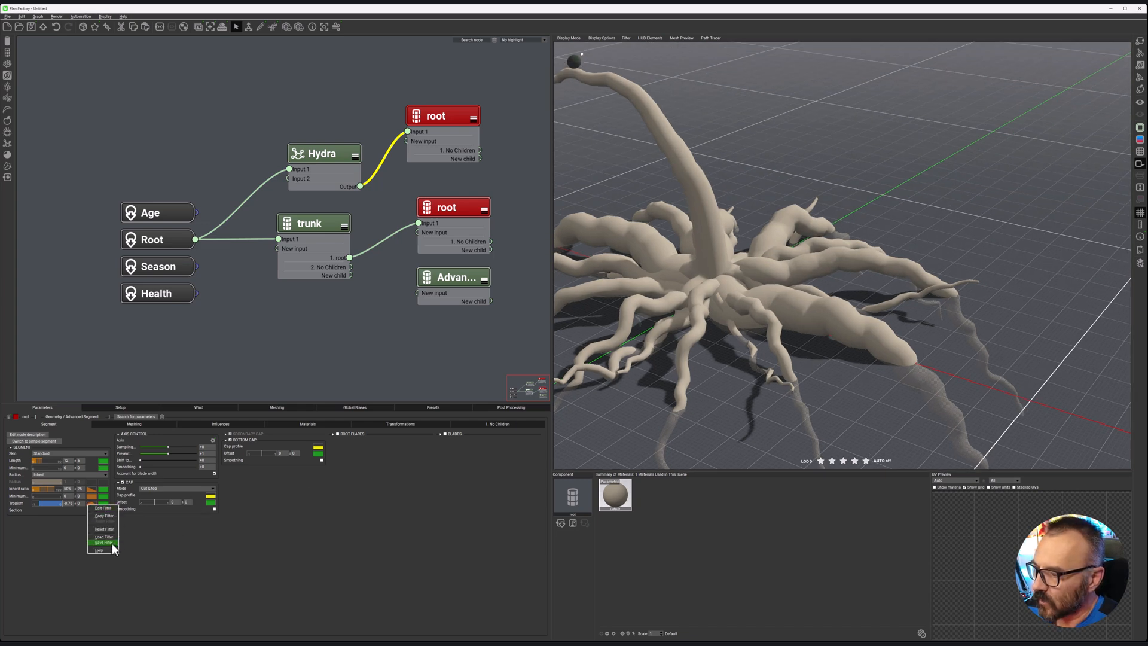
pyautogui.click(105, 530)
pyautogui.moveTo(913, 352)
pyautogui.mouseDown(button='middle')
pyautogui.moveTo(901, 358)
pyautogui.moveTo(933, 347)
pyautogui.moveTo(923, 350)
pyautogui.mouseUp(button='middle')
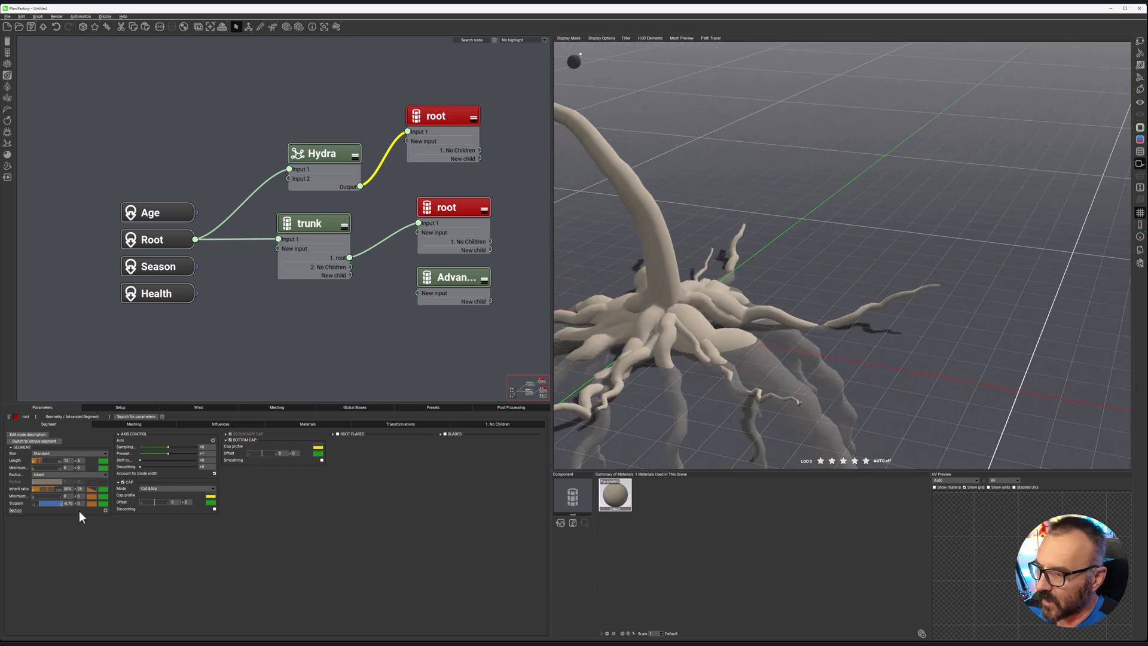
pyautogui.moveTo(37, 503); pyautogui.dragTo(82, 501)
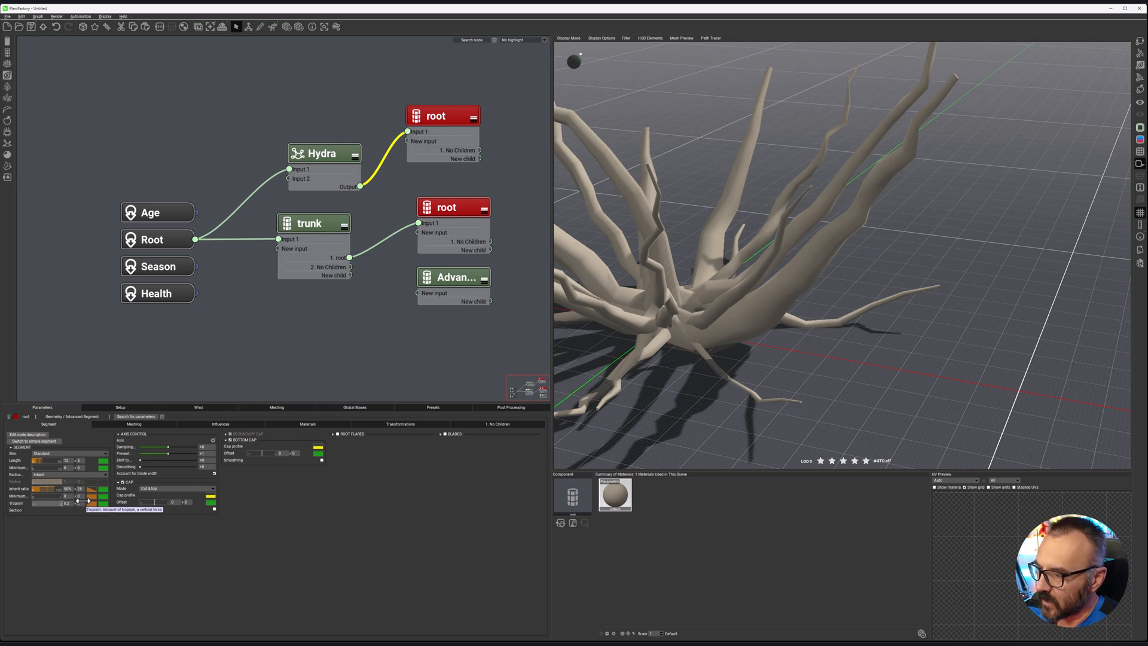
# Reshape the Hydra root's Tropism filter to drop steeply near the base and stay almost zero to the tip, and adjust the Tropism strength.
pyautogui.click(91, 503)
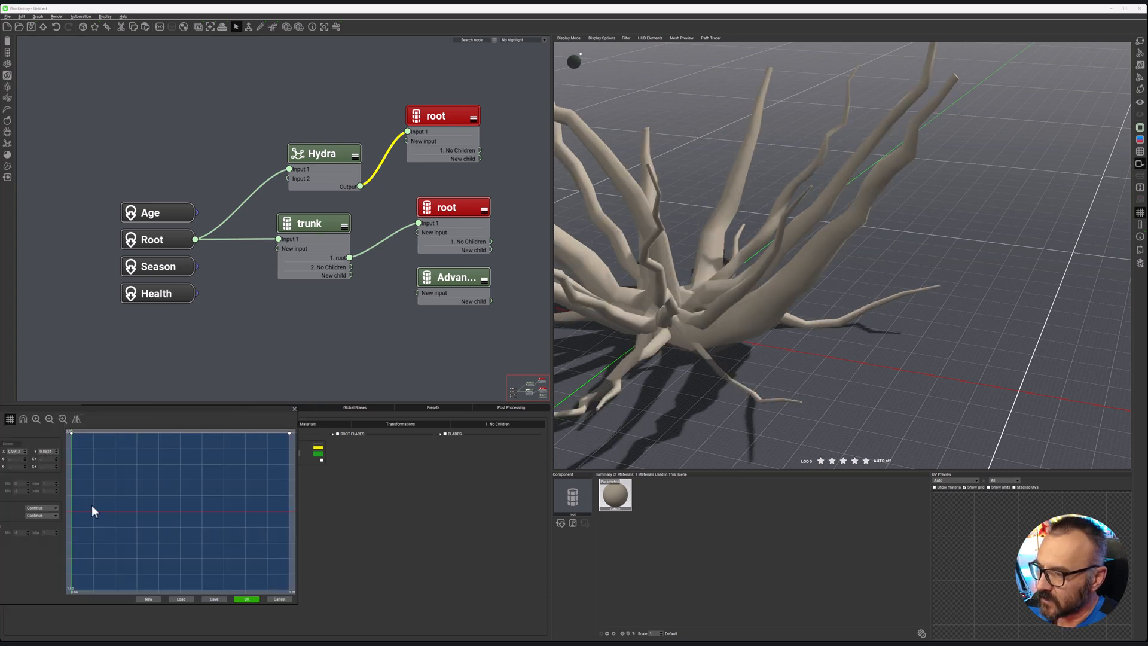
pyautogui.moveTo(165, 434)
pyautogui.mouseDown()
pyautogui.moveTo(156, 506)
pyautogui.moveTo(174, 436)
pyautogui.mouseUp()
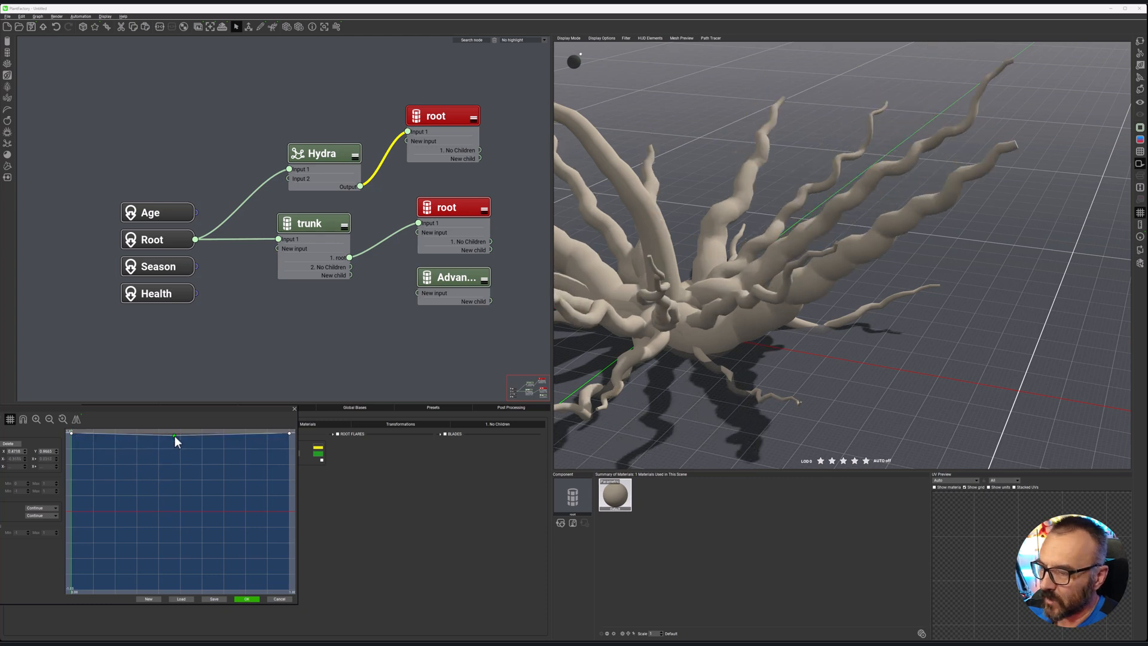
pyautogui.click(289, 434)
pyautogui.moveTo(289, 433); pyautogui.dragTo(281, 579)
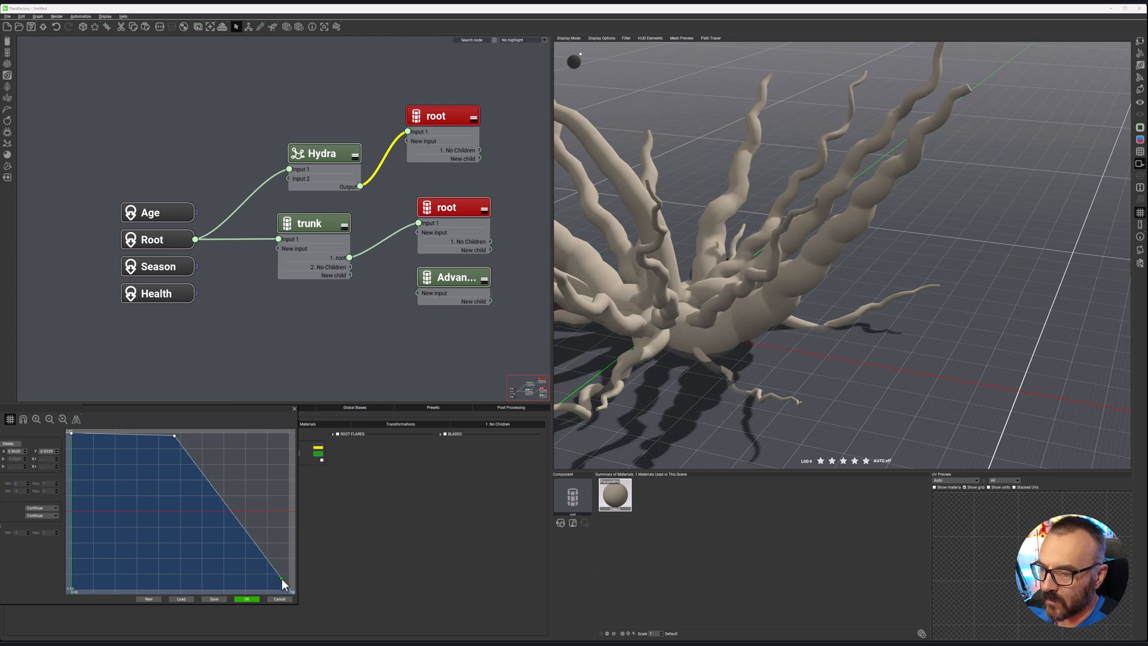
pyautogui.moveTo(174, 436); pyautogui.dragTo(116, 581)
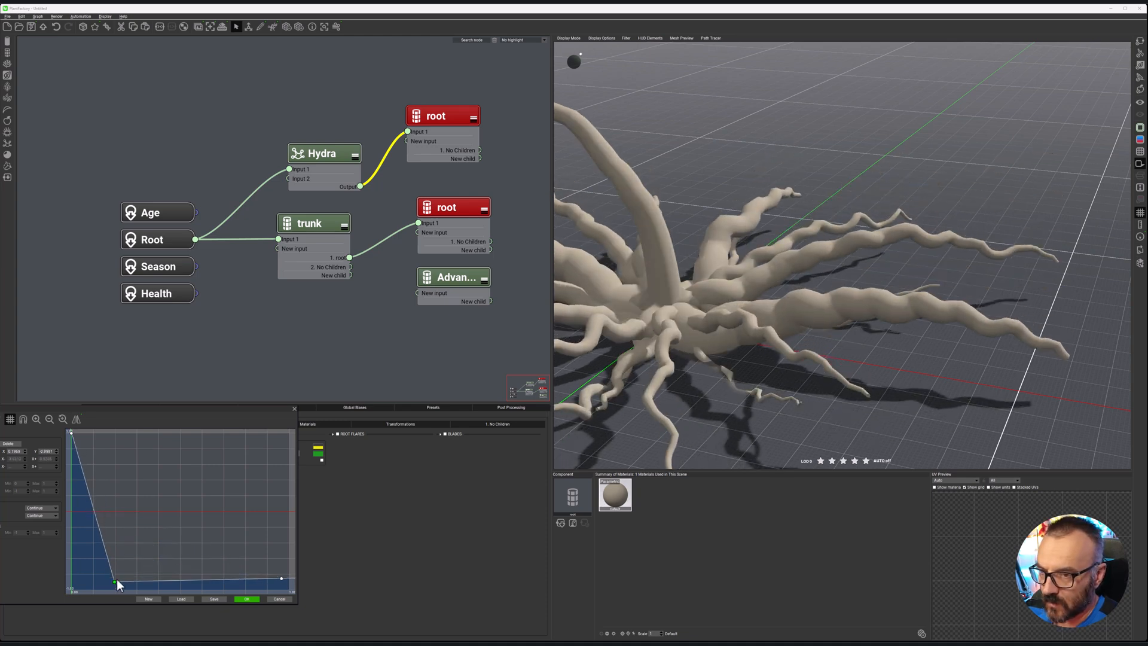
pyautogui.moveTo(280, 579); pyautogui.dragTo(281, 583)
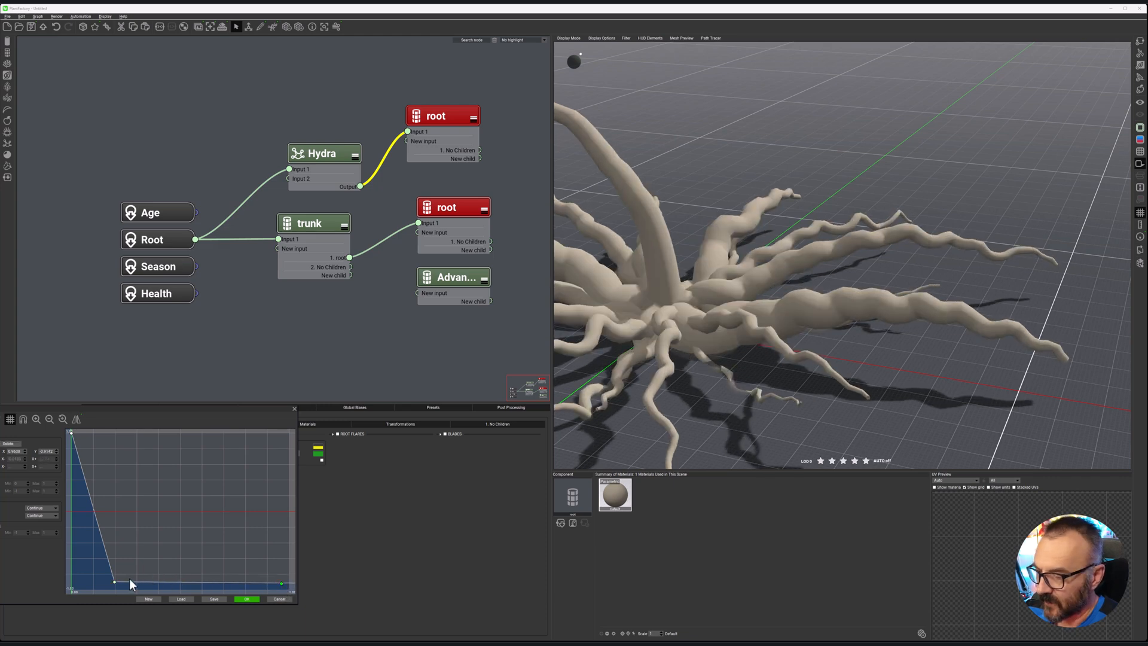
pyautogui.moveTo(114, 581); pyautogui.dragTo(114, 585)
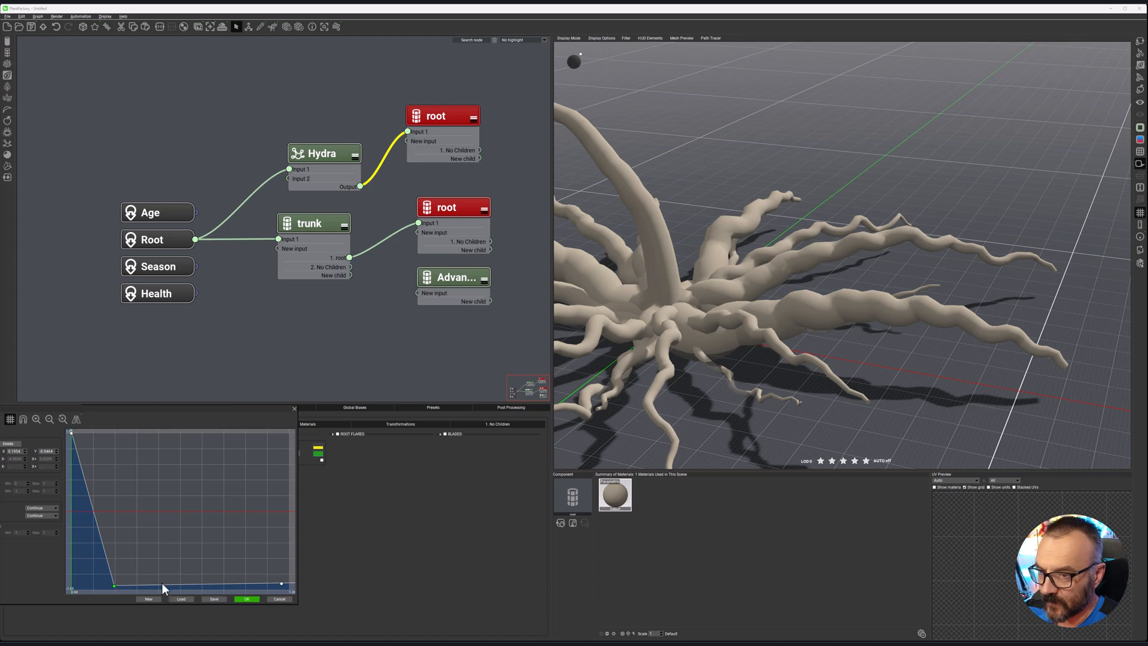
pyautogui.click(245, 598)
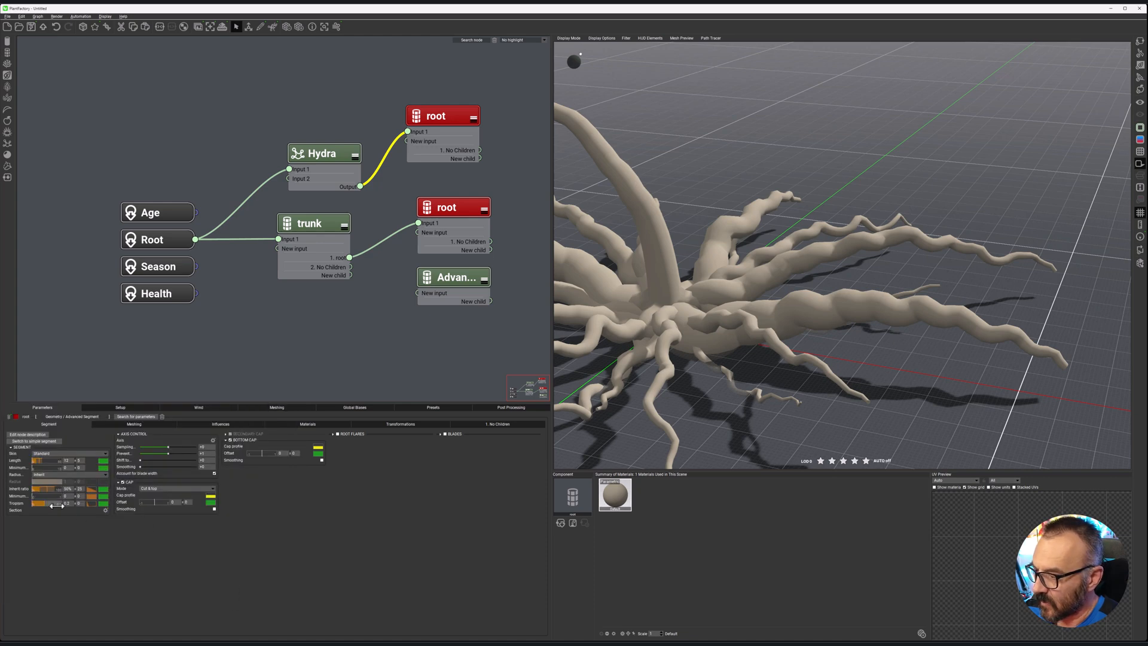
pyautogui.moveTo(57, 505); pyautogui.dragTo(58, 493)
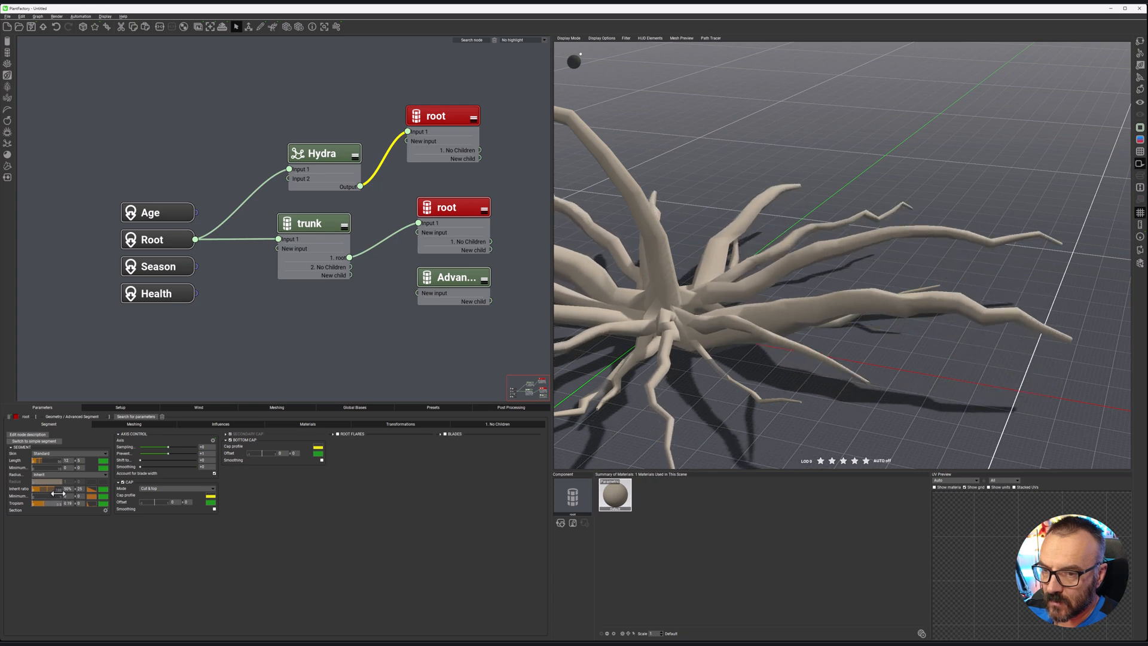
# Reshape the Tropism filter to start below the midline, peak slightly above it about a third along, and end near the midline.
pyautogui.click(92, 503)
pyautogui.moveTo(114, 583); pyautogui.dragTo(137, 477)
pyautogui.moveTo(70, 431); pyautogui.dragTo(73, 518)
pyautogui.click(283, 580)
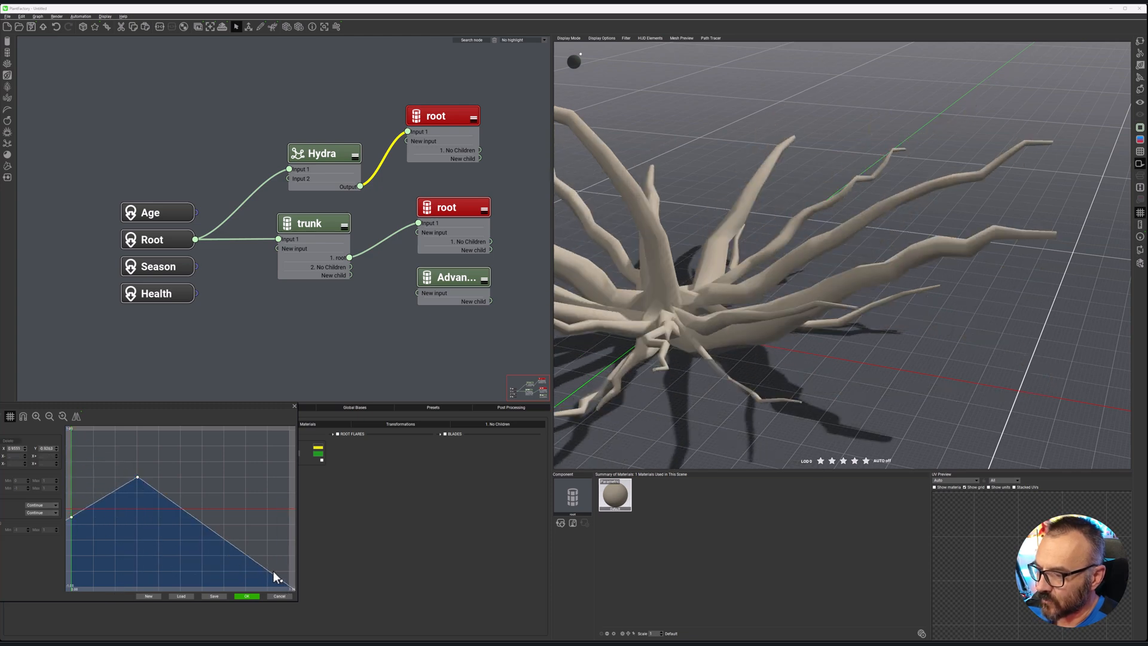
pyautogui.moveTo(281, 578); pyautogui.dragTo(294, 505)
pyautogui.moveTo(140, 478); pyautogui.dragTo(141, 499)
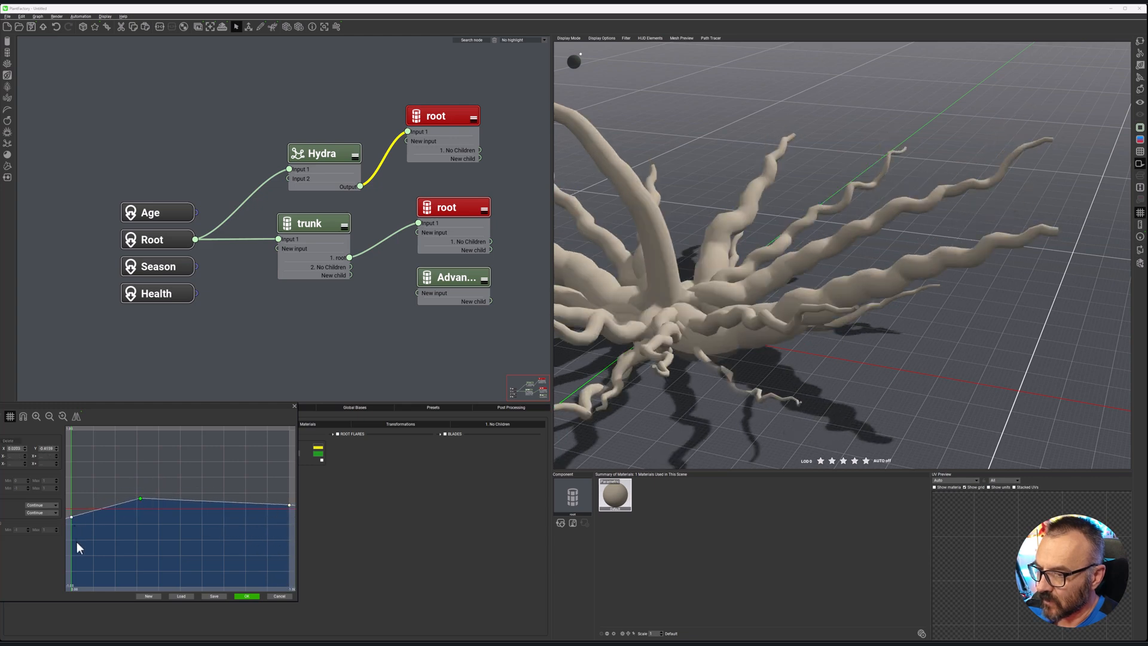
pyautogui.click(70, 518)
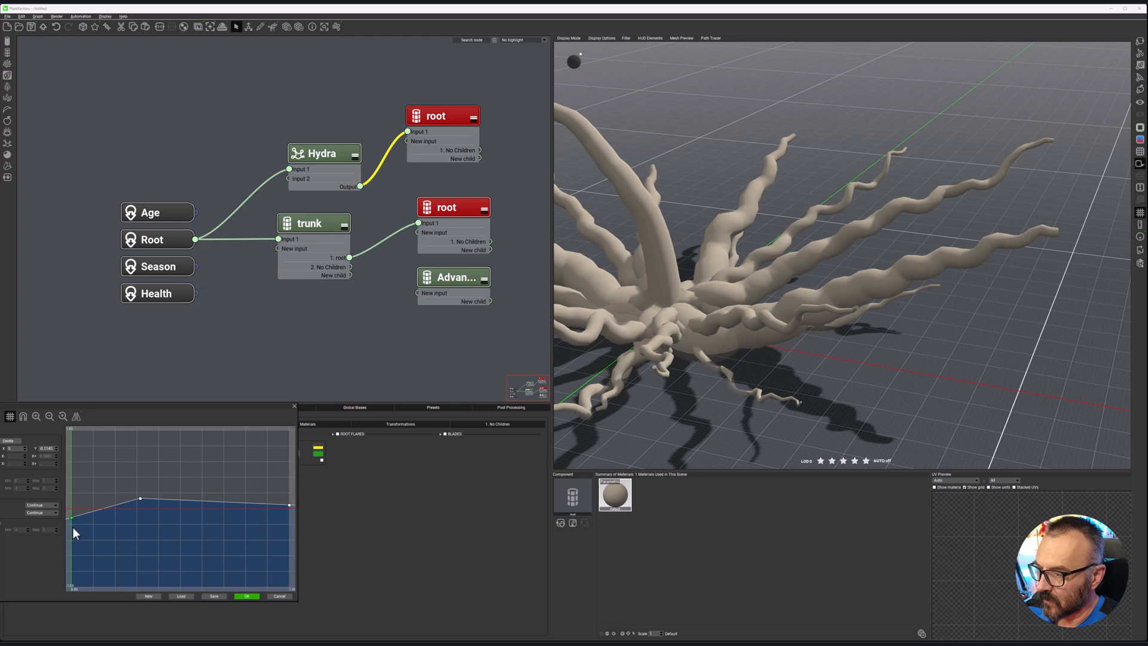
pyautogui.moveTo(70, 519); pyautogui.dragTo(73, 551)
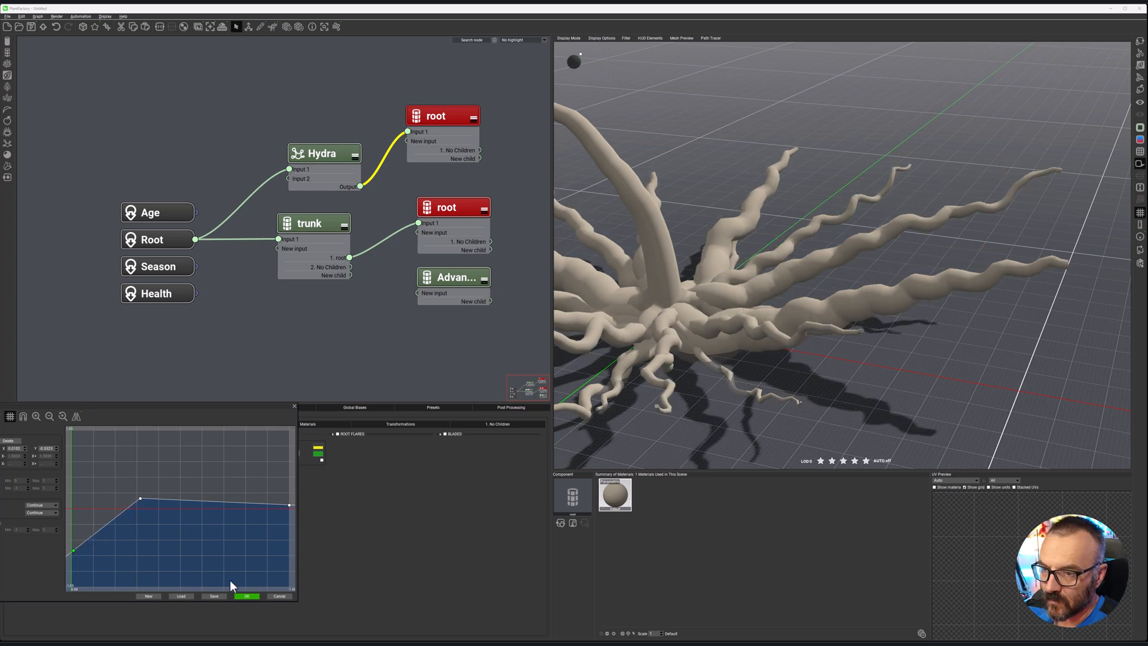
pyautogui.click(245, 596)
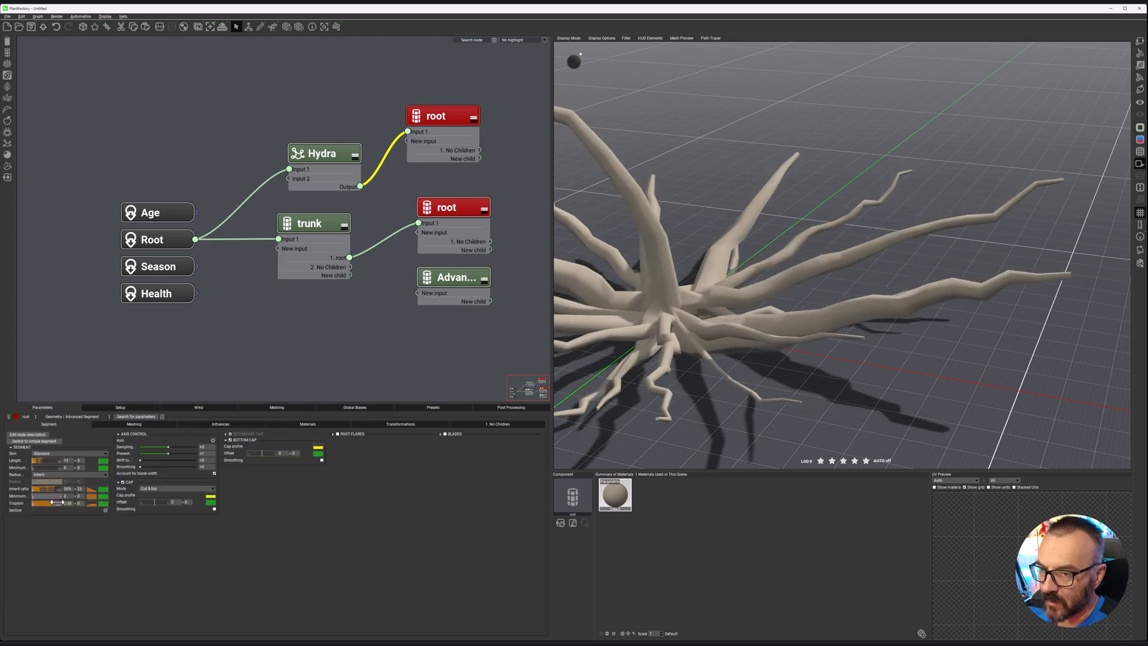
# Set the Hydra root's Tropism to about 1.29 and lower the tip end of its filter below the midline.
pyautogui.moveTo(72, 504); pyautogui.dragTo(118, 516)
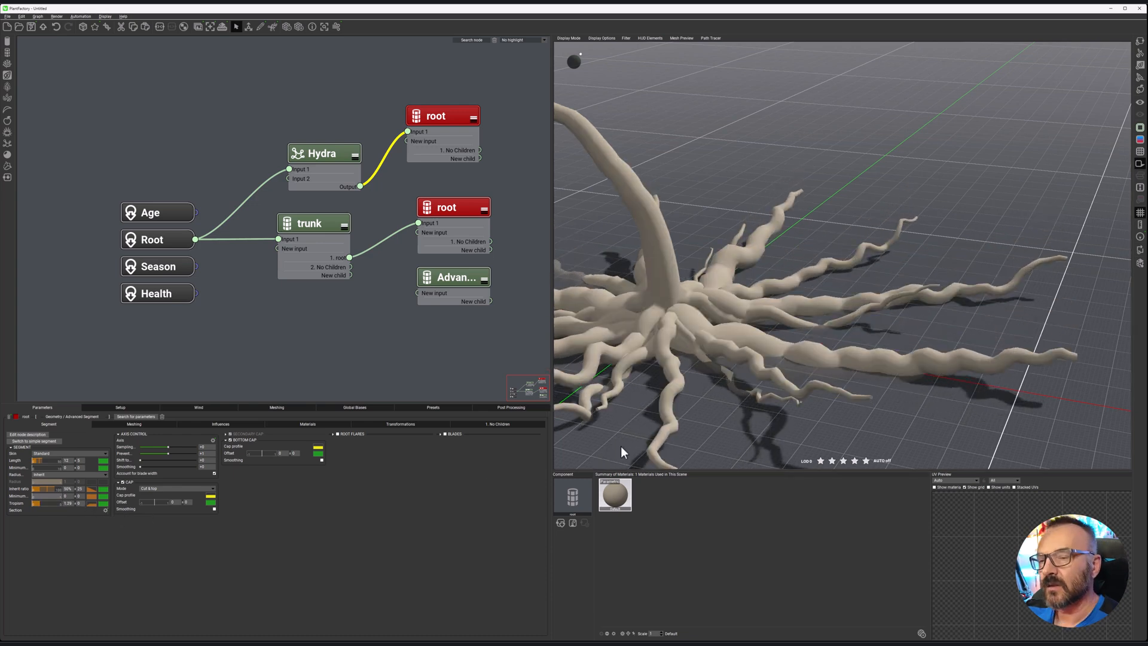
pyautogui.click(95, 504)
pyautogui.moveTo(289, 504); pyautogui.dragTo(285, 529)
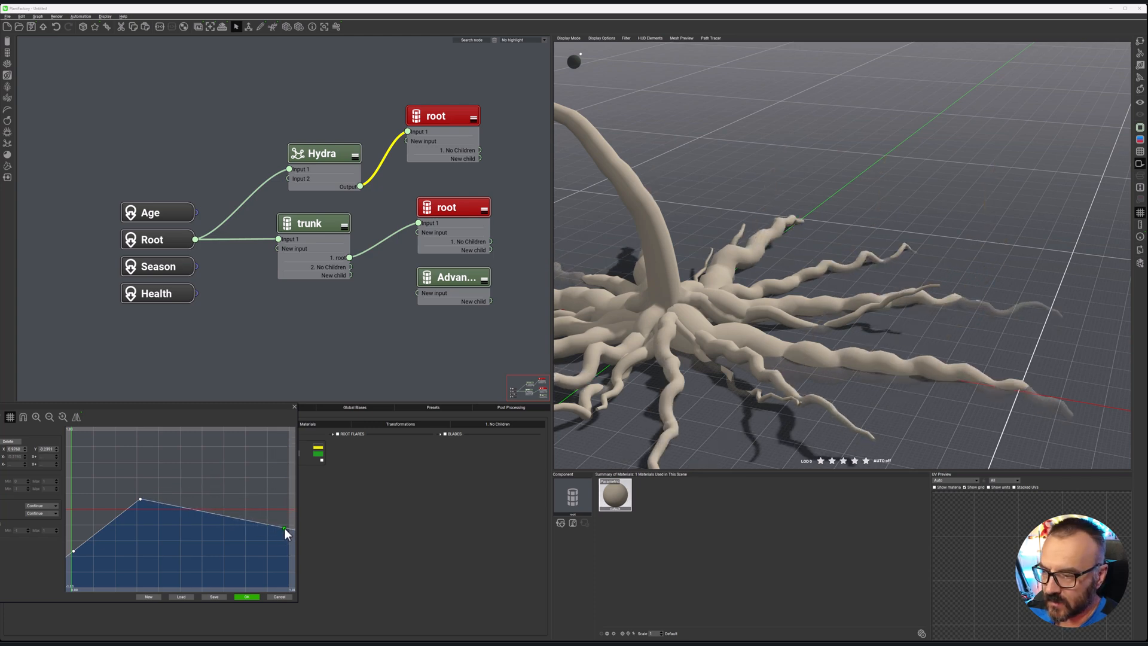
pyautogui.click(247, 597)
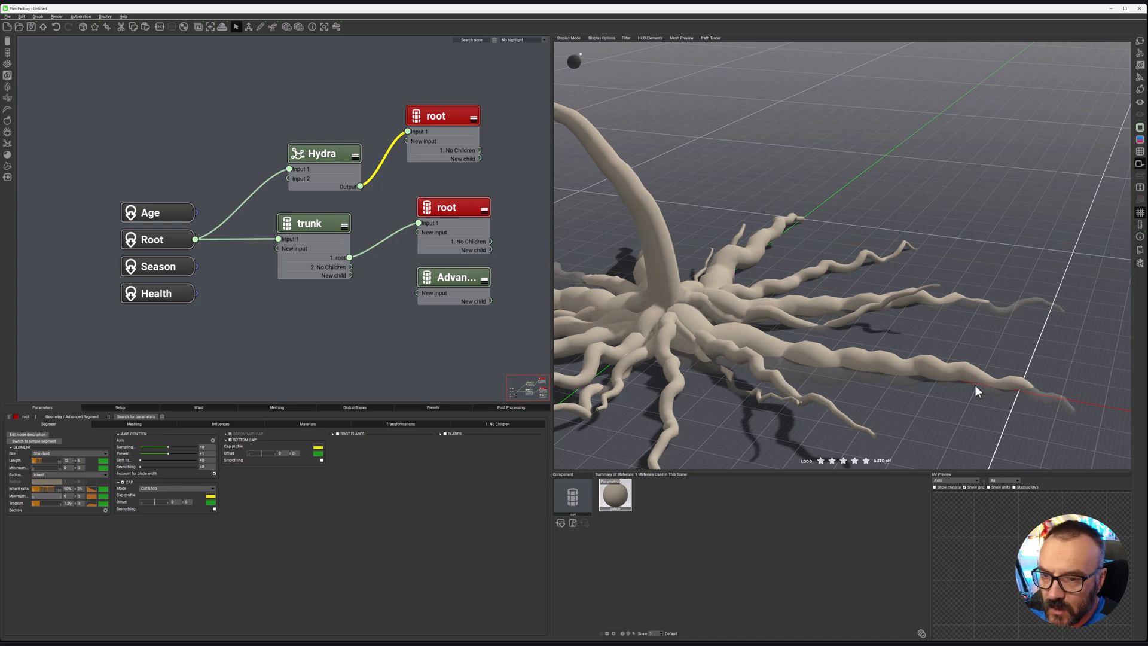
# Change the colour of the Hydra's root node to orange.
pyautogui.click(231, 424)
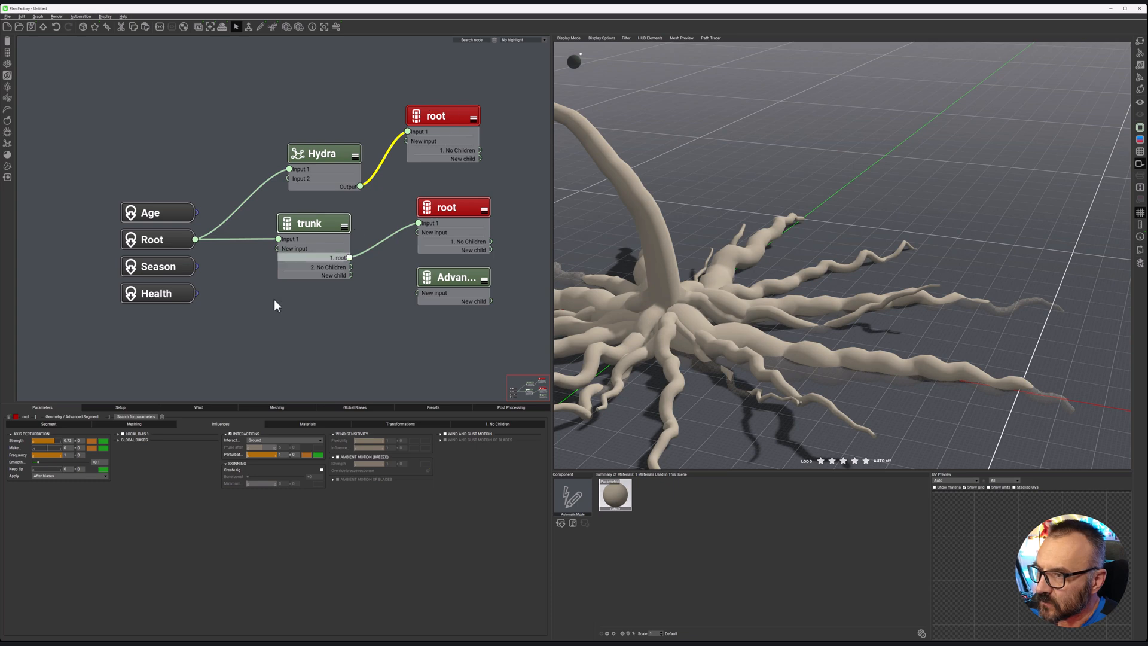
pyautogui.click(16, 416)
pyautogui.click(297, 305)
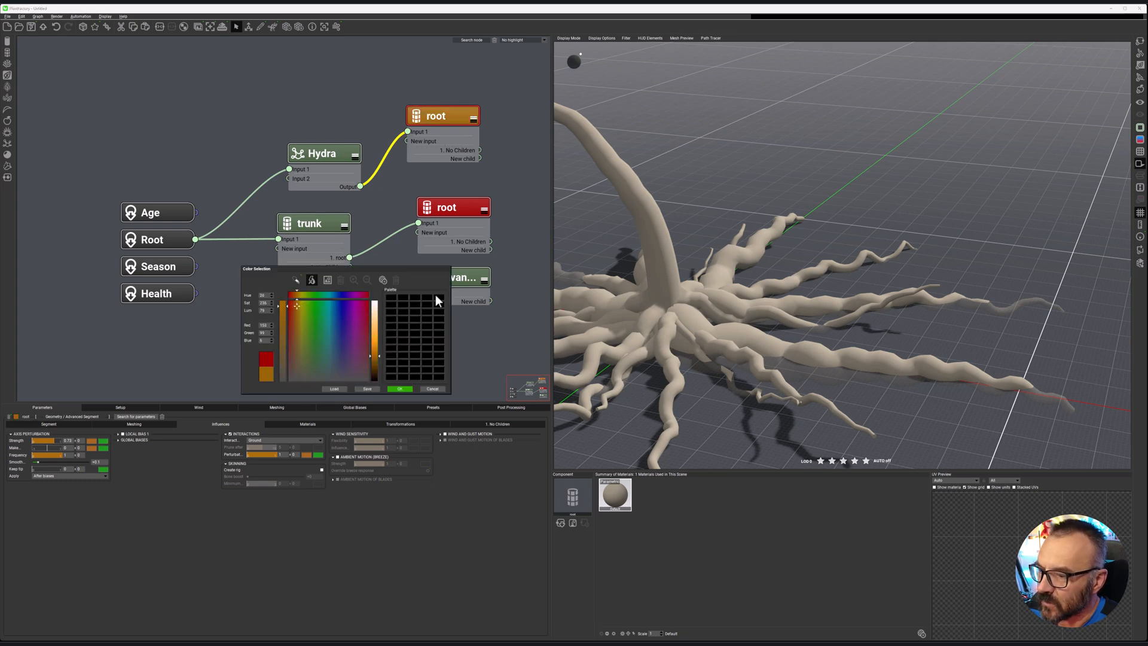
pyautogui.click(400, 388)
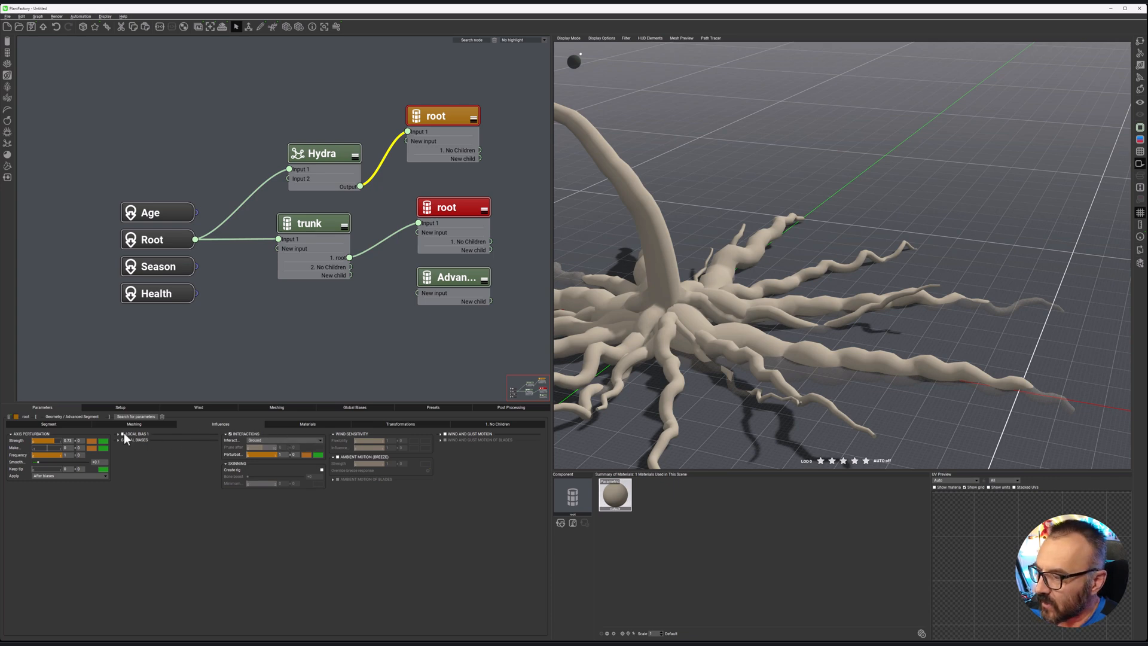
# Thin the Hydra roots by setting their Inherit ratio to about 23% with a variation of 10.
pyautogui.click(58, 422)
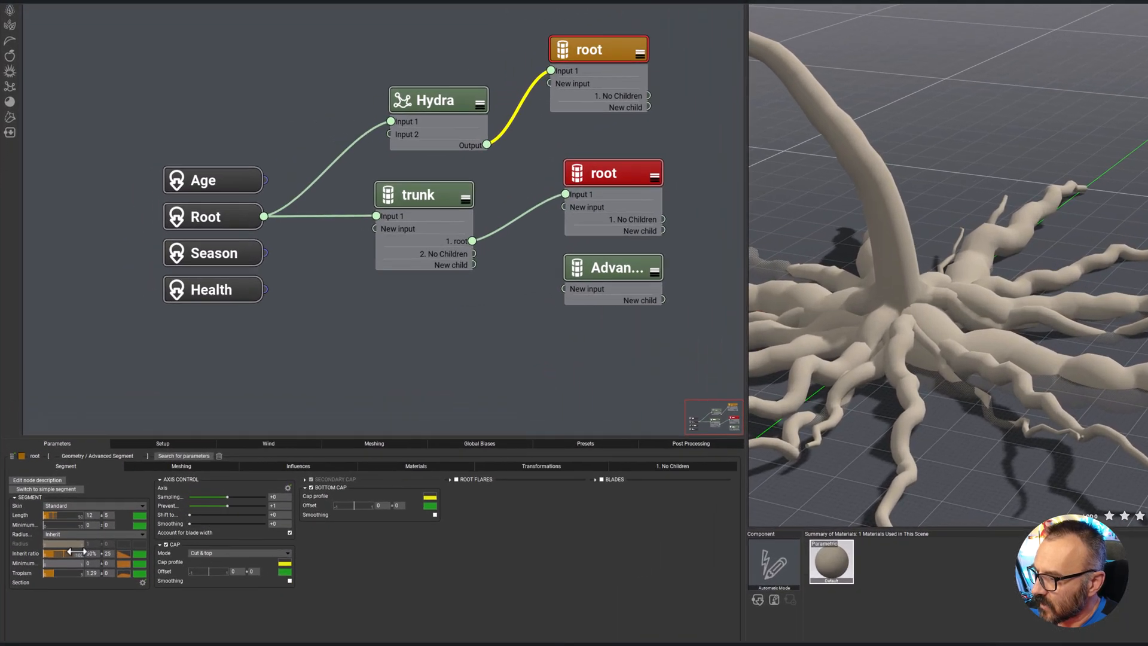
pyautogui.moveTo(55, 485); pyautogui.dragTo(49, 485)
pyautogui.moveTo(66, 548); pyautogui.dragTo(66, 544)
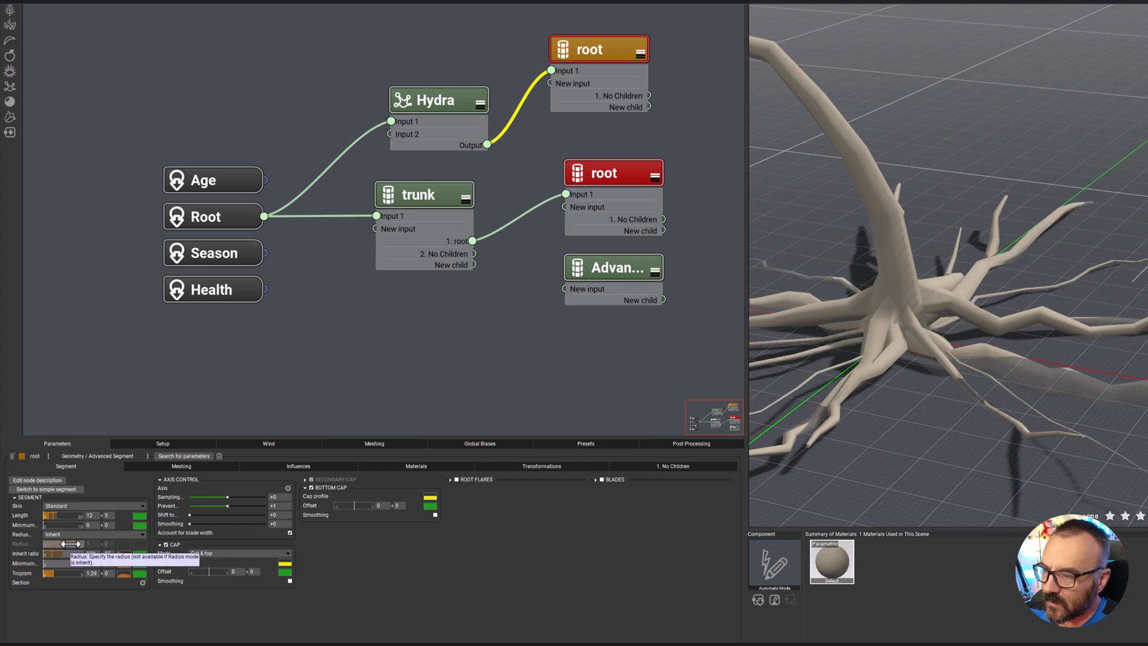
pyautogui.moveTo(111, 554); pyautogui.dragTo(102, 553)
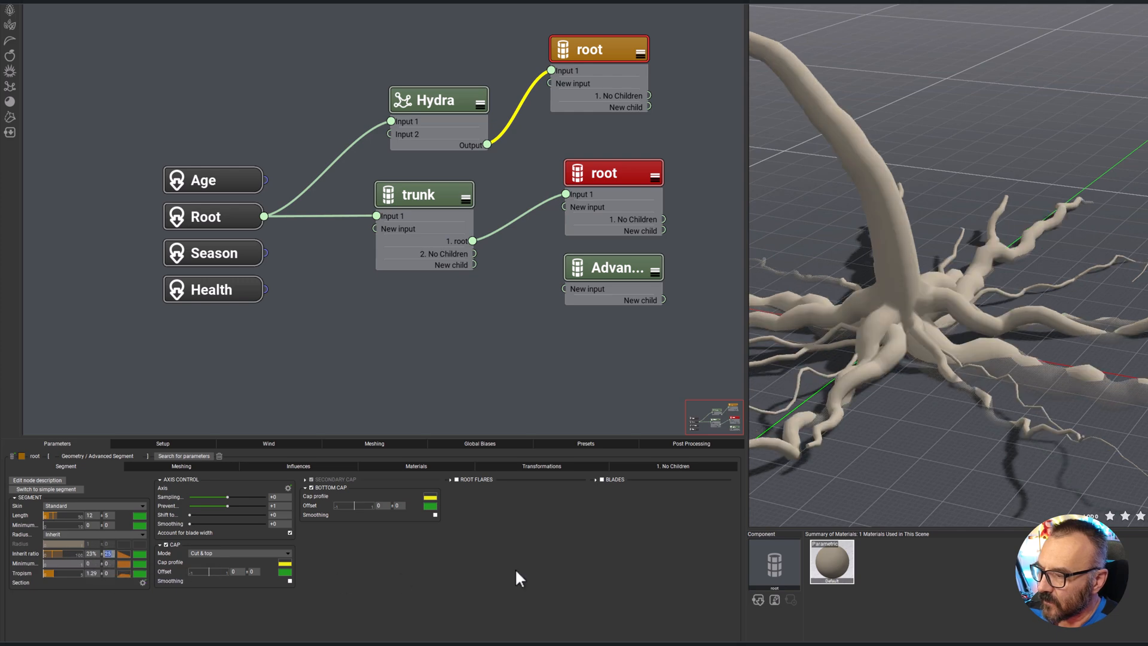
pyautogui.press('Return')
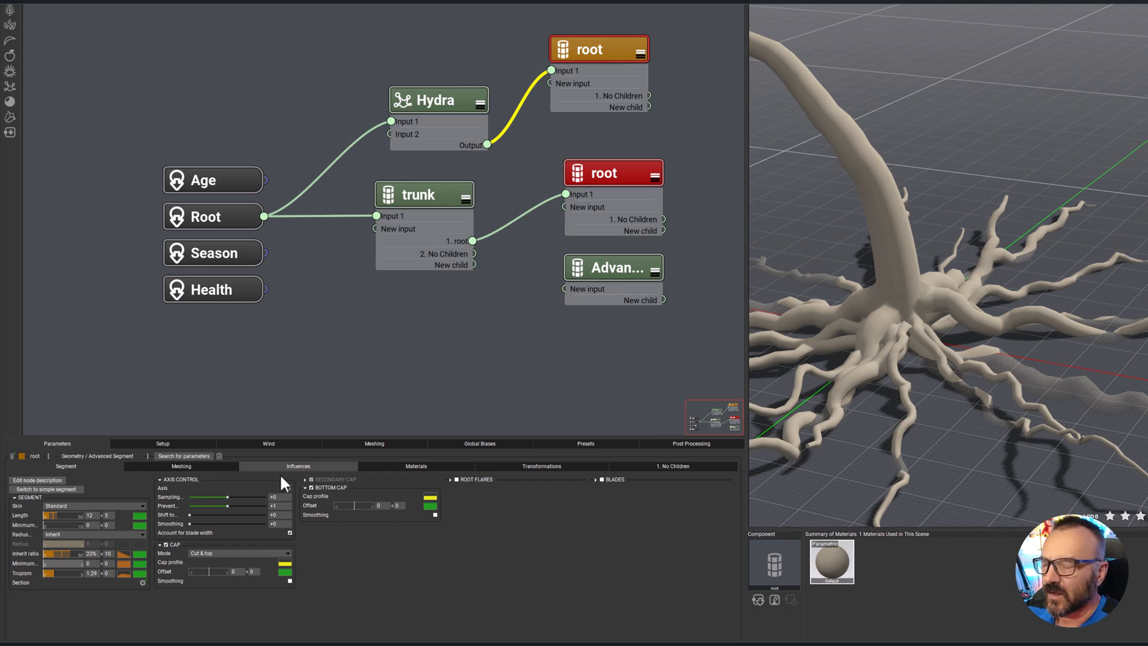
# Enable Local Bias 1 on the Hydra root as a Curl bias and set its Z direction to 0.
pyautogui.click(319, 469)
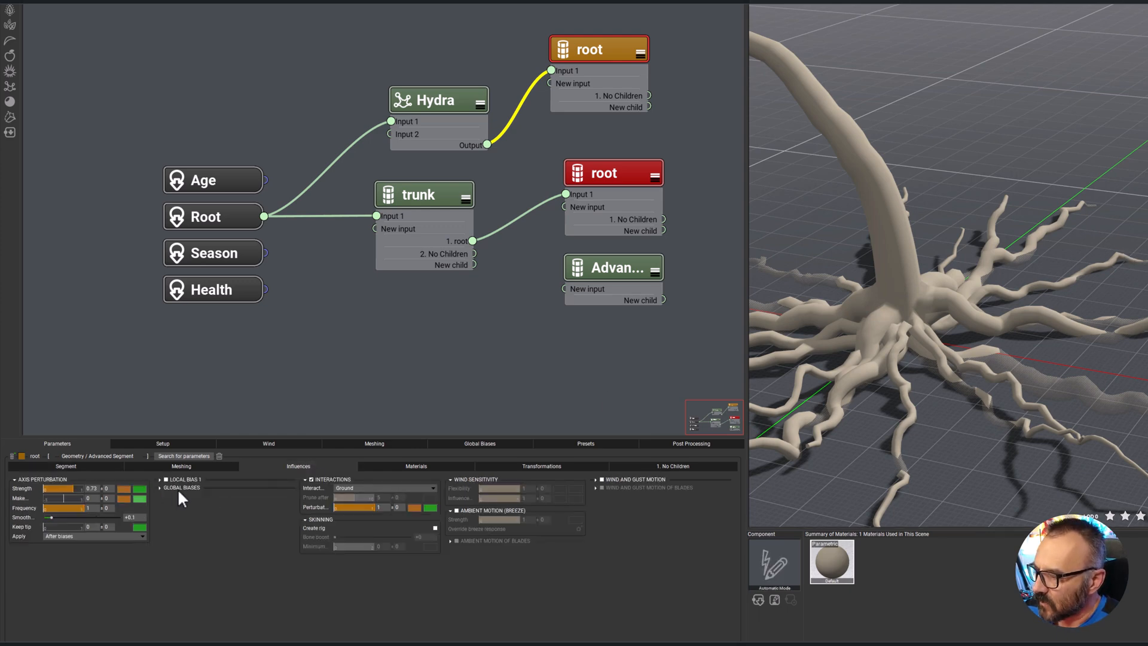
pyautogui.click(164, 479)
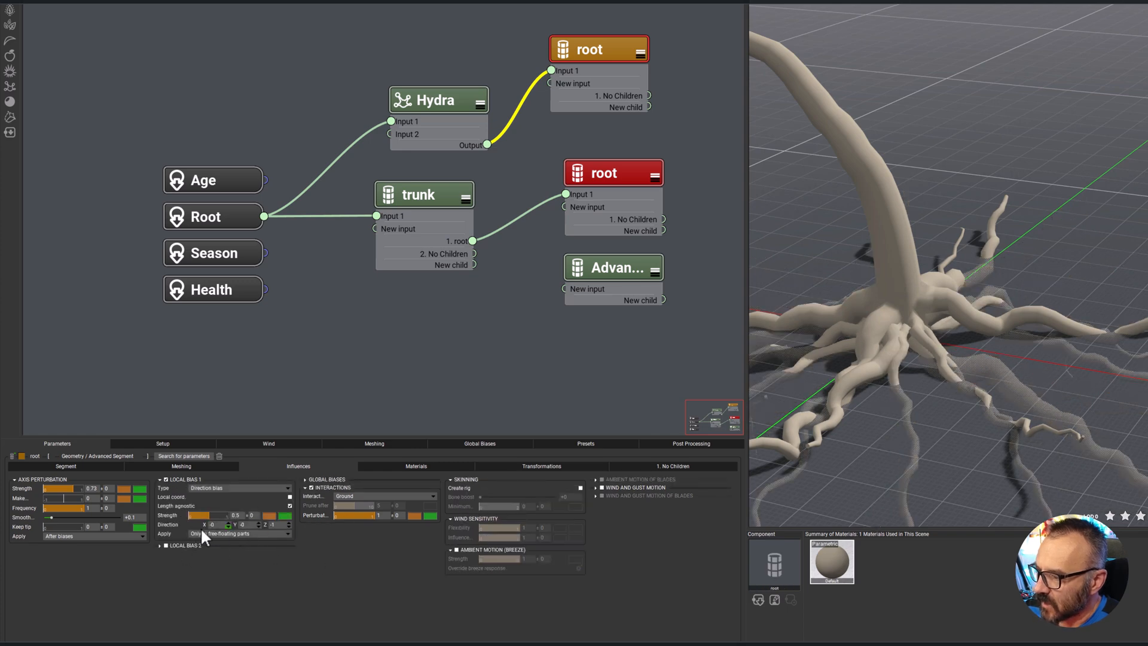
pyautogui.click(255, 487)
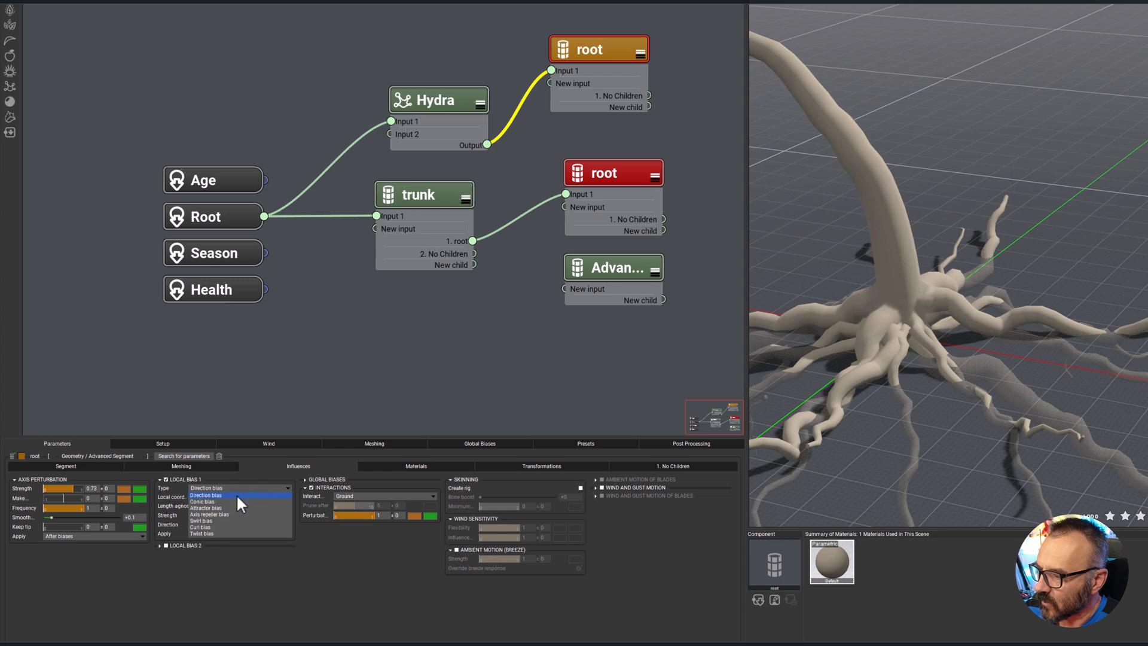
pyautogui.click(218, 527)
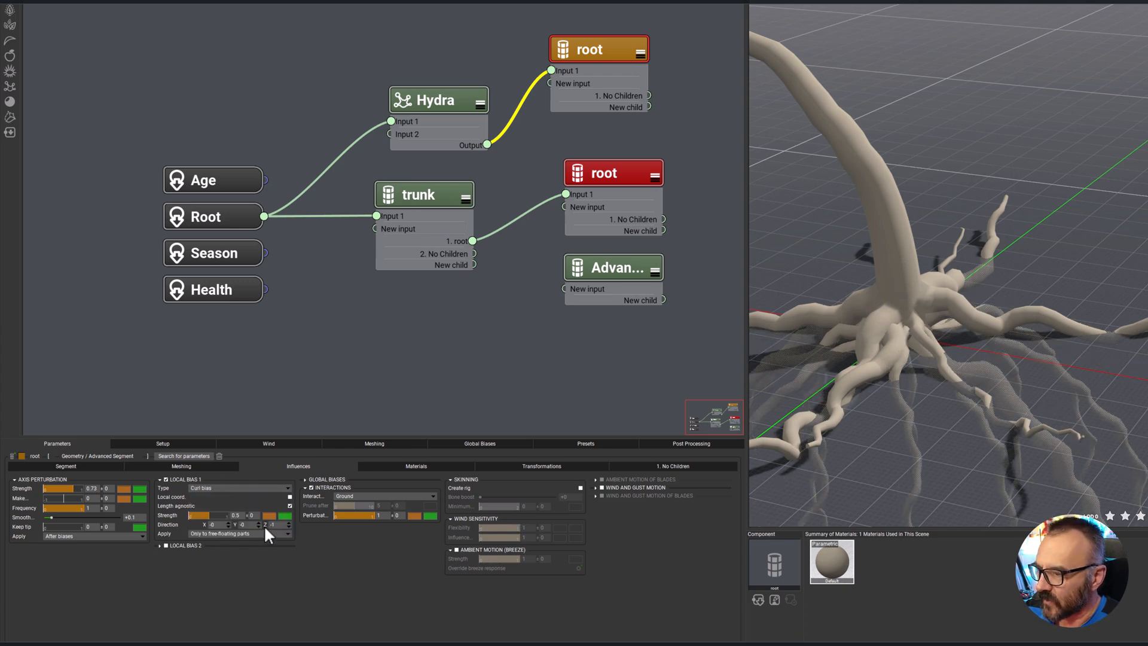
pyautogui.moveTo(276, 527); pyautogui.dragTo(261, 525)
pyautogui.write('0')
pyautogui.press('Return')
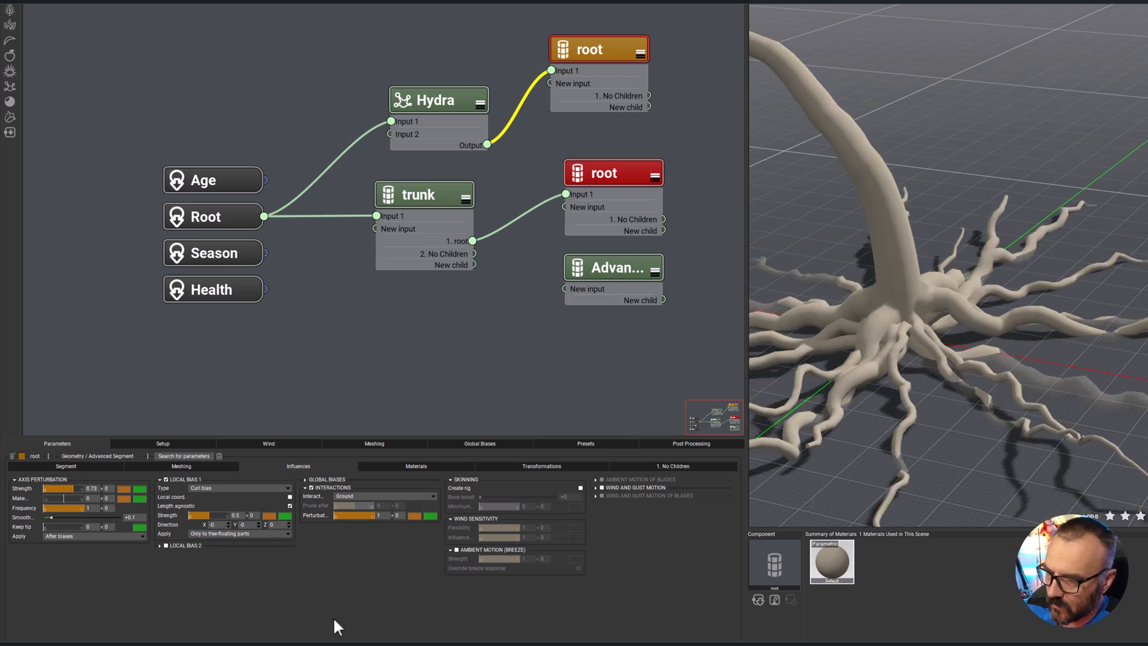
# Set the curl bias direction to 1 on both Y and X.
pyautogui.click(248, 526)
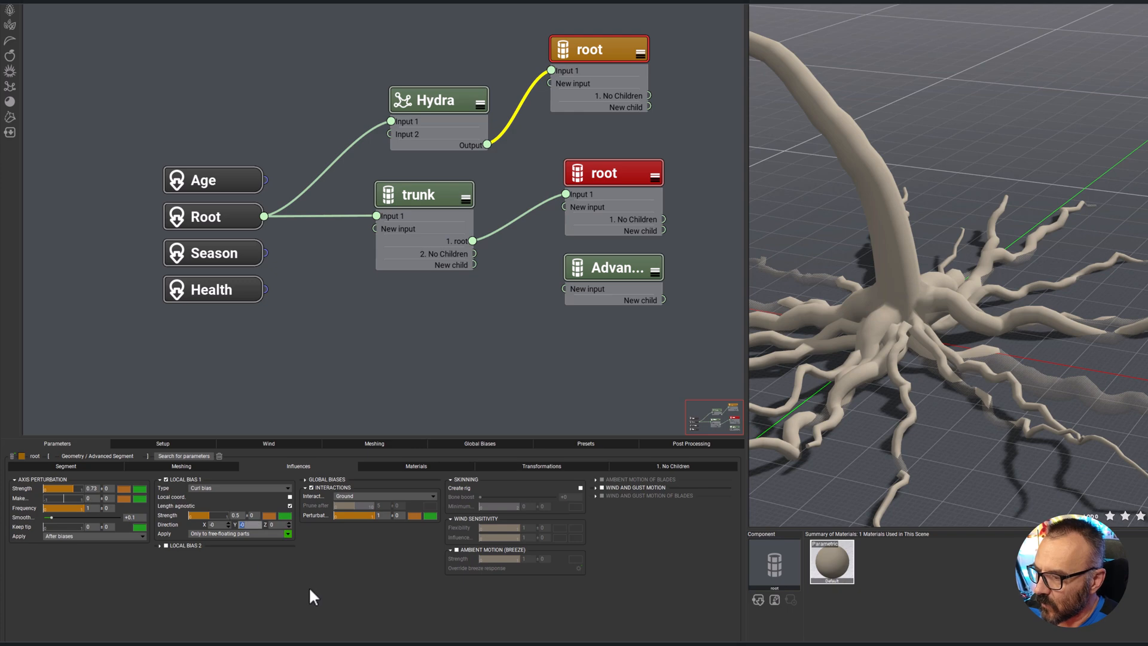
pyautogui.write('1')
pyautogui.press('Return')
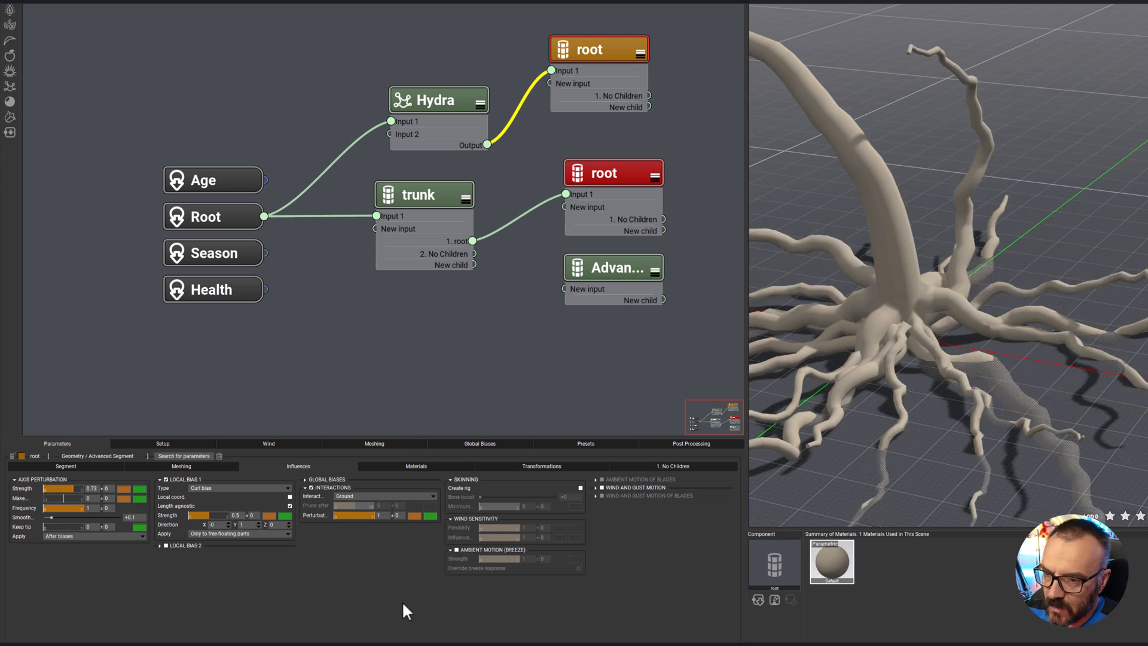
pyautogui.click(227, 522)
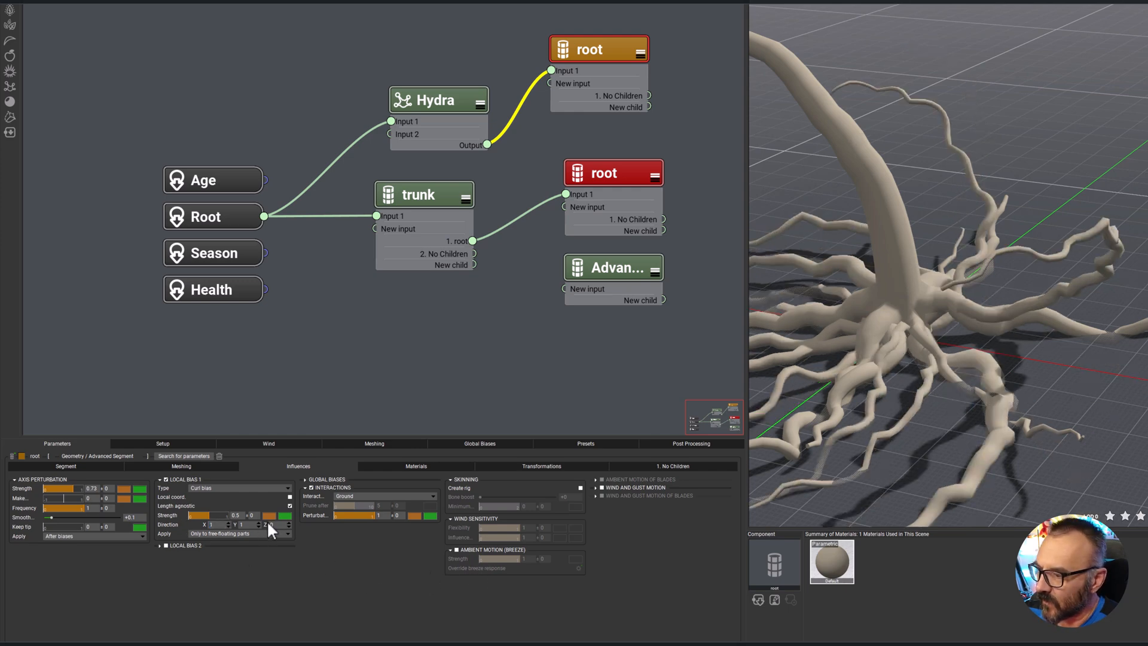
# Reduce the curl bias Strength to 0.1 with a small variation and raise its X direction to 2.
pyautogui.click(214, 516)
pyautogui.moveTo(215, 516)
pyautogui.mouseDown()
pyautogui.moveTo(190, 511)
pyautogui.moveTo(197, 517)
pyautogui.mouseUp()
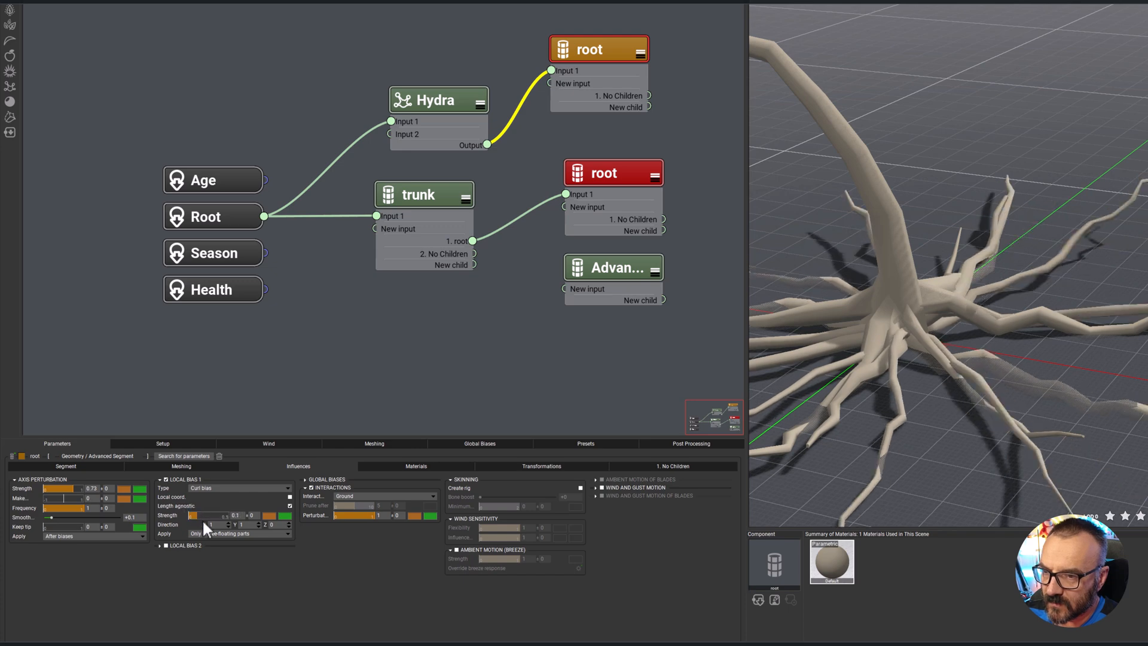
pyautogui.click(229, 523)
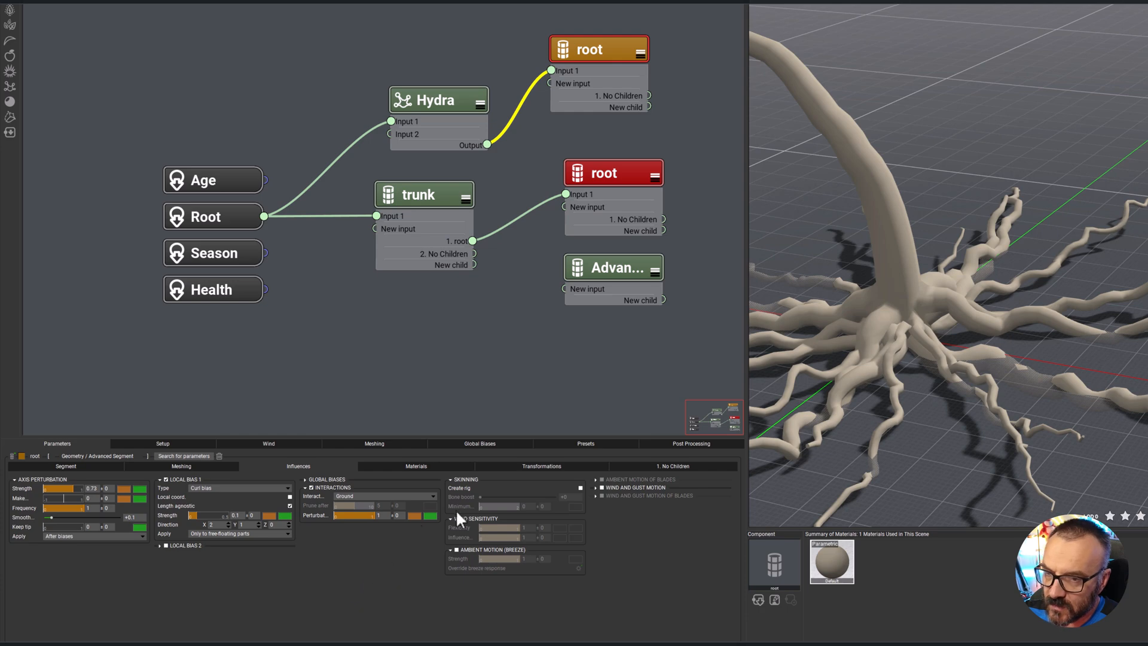
pyautogui.click(251, 515)
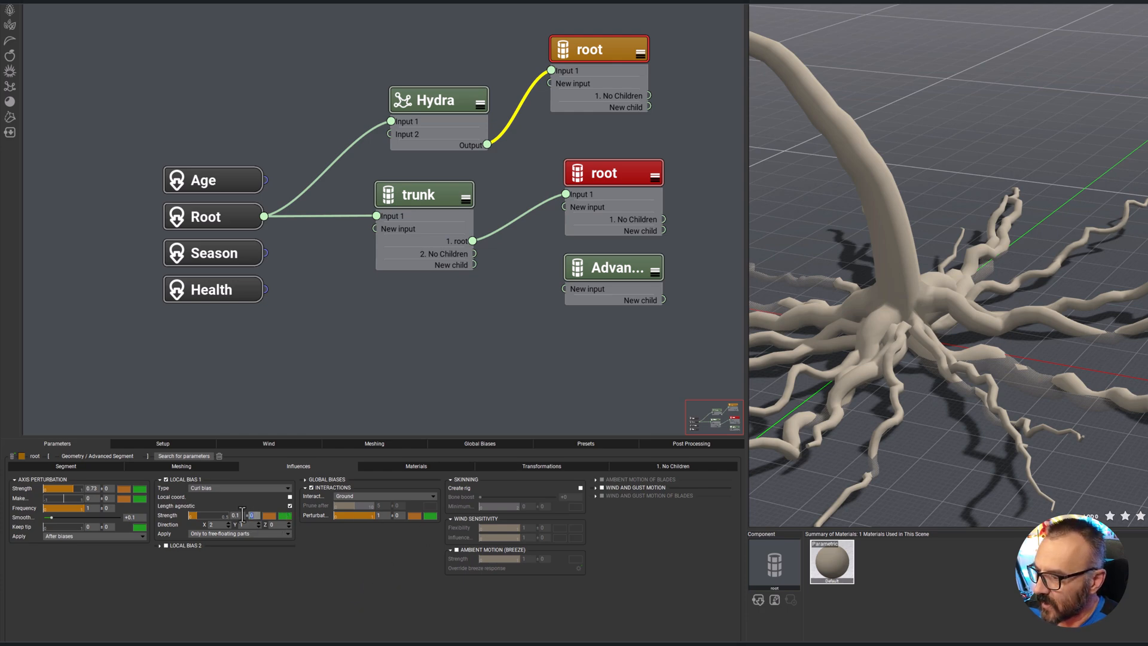
pyautogui.write('.05')
pyautogui.press('Return')
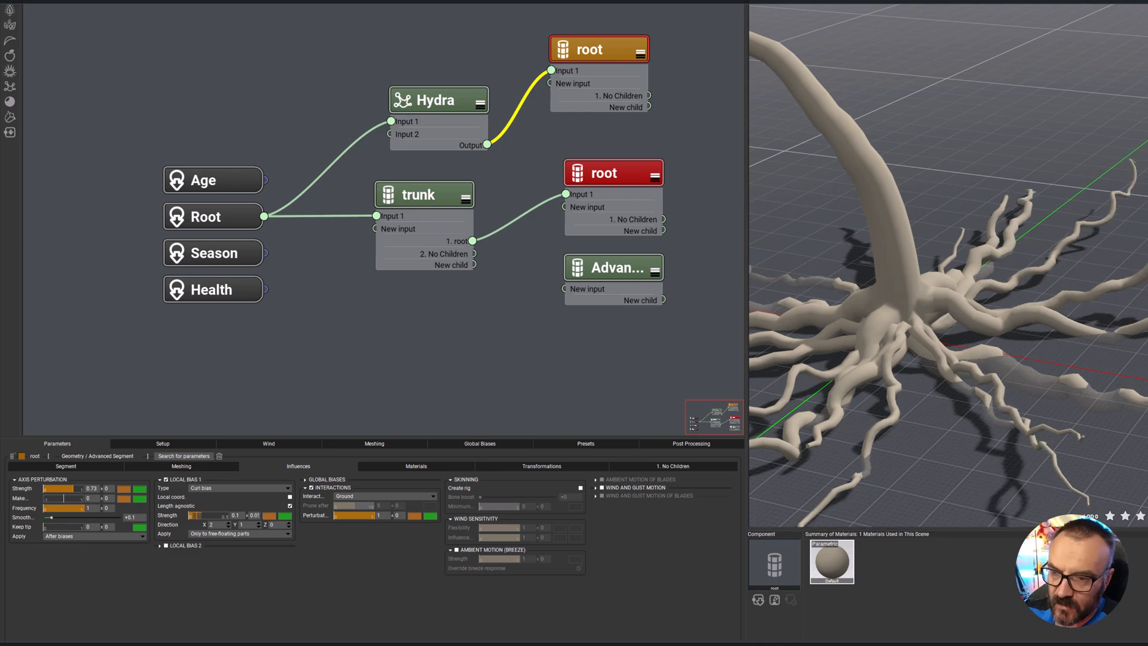
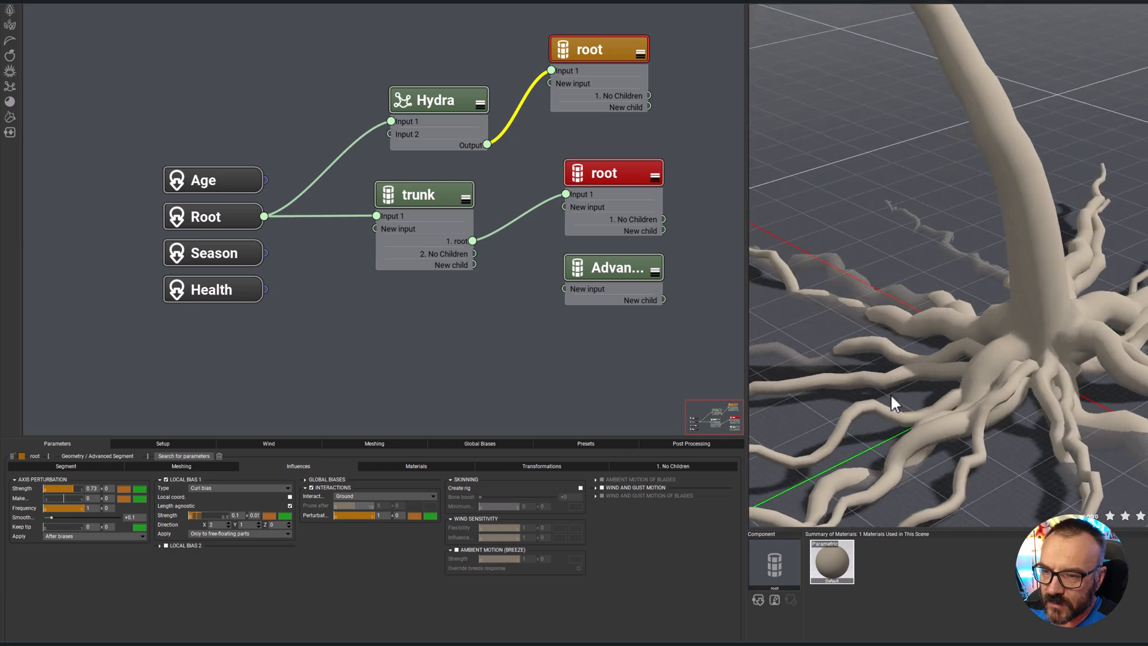
# Lower the trunk's curl bias Strength to about 0.22 and set its X direction to 0.2.
pyautogui.moveTo(979, 396); pyautogui.dragTo(943, 267, button='middle')
pyautogui.scroll(-5, 1013, 383)
pyautogui.scroll(4, 877, 338)
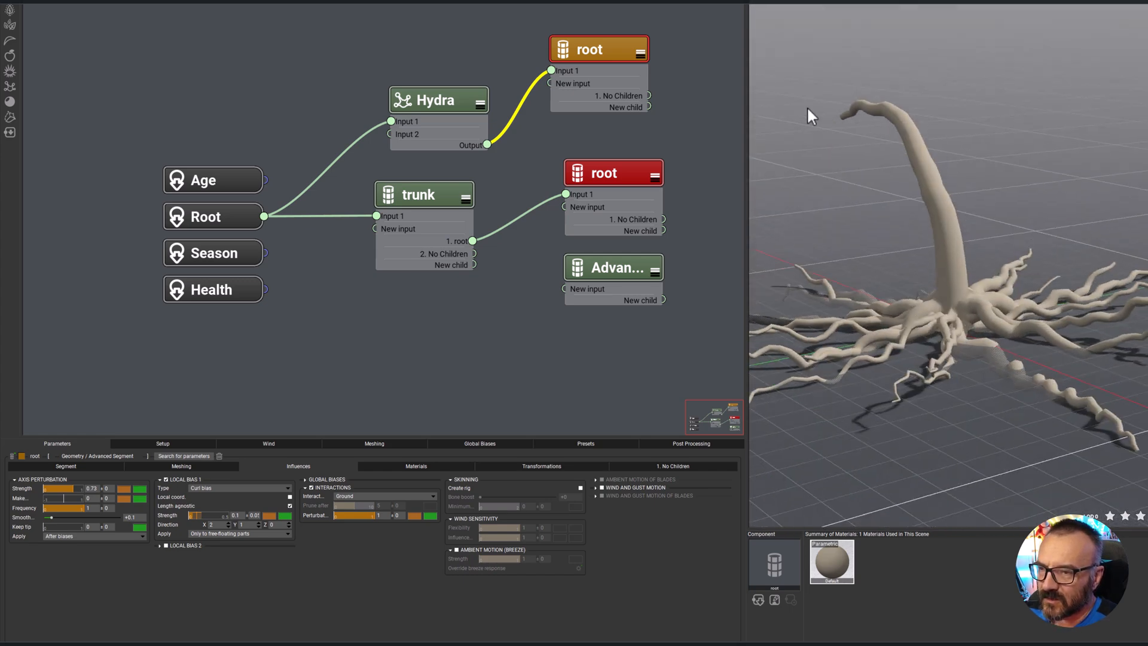
pyautogui.click(446, 194)
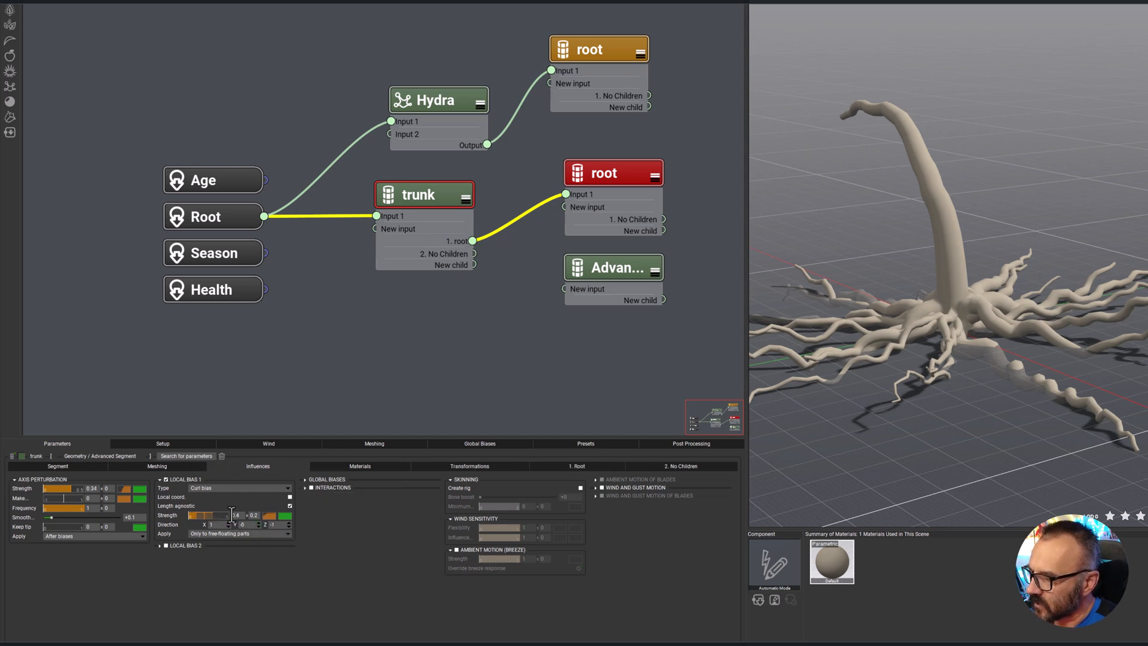
pyautogui.moveTo(218, 513); pyautogui.dragTo(207, 512)
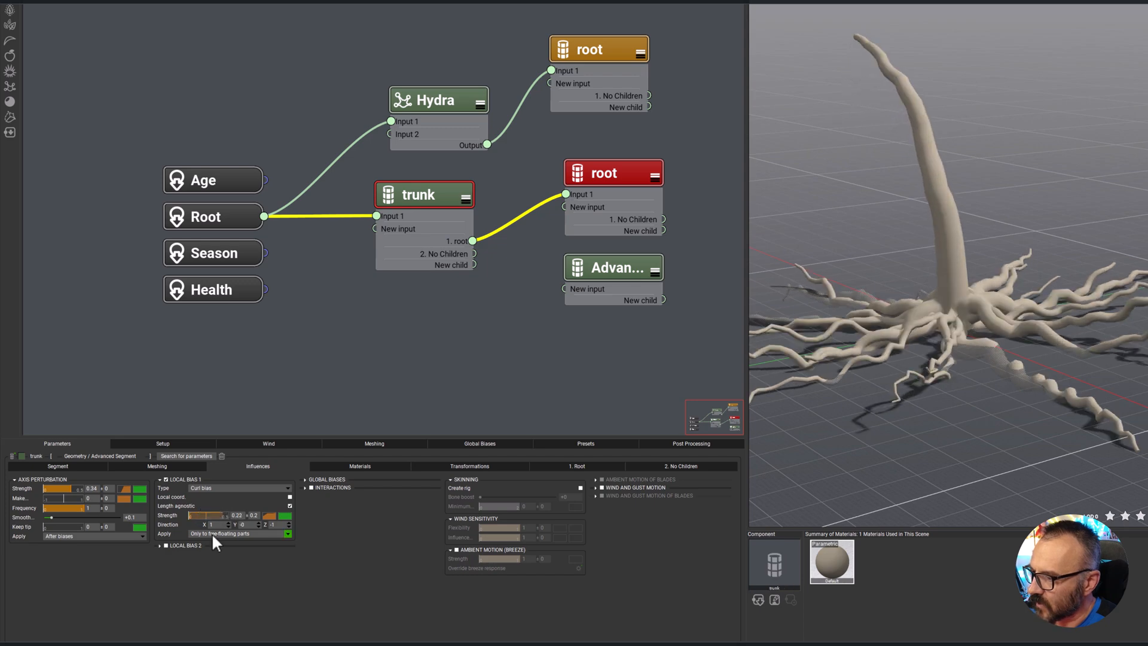
pyautogui.click(207, 525)
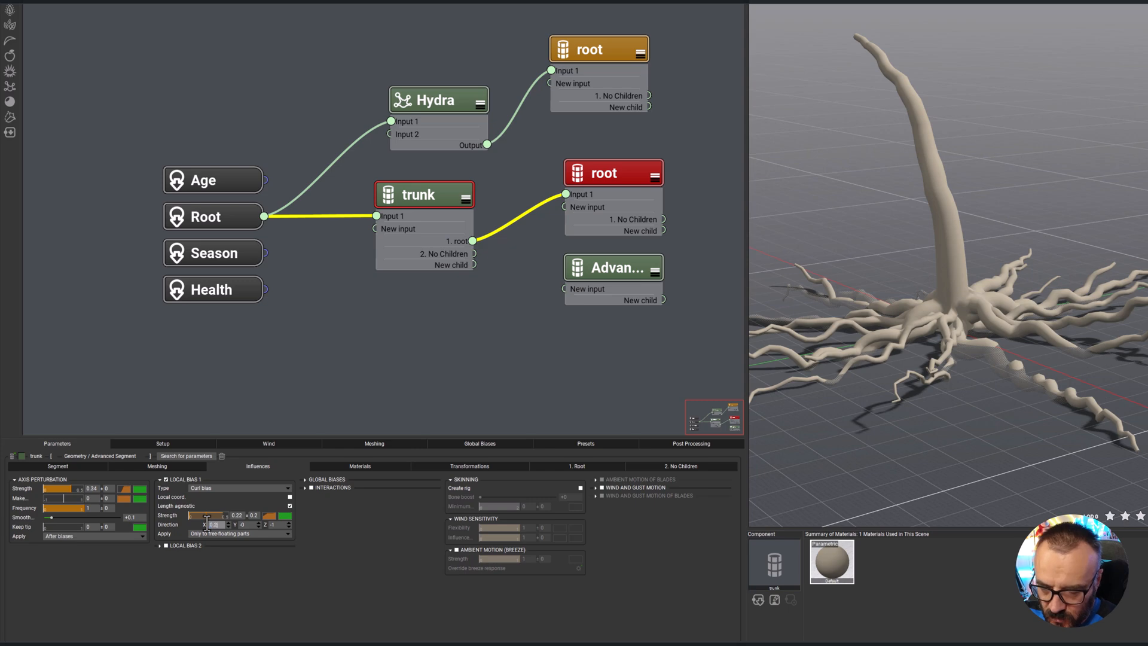
pyautogui.press('Return')
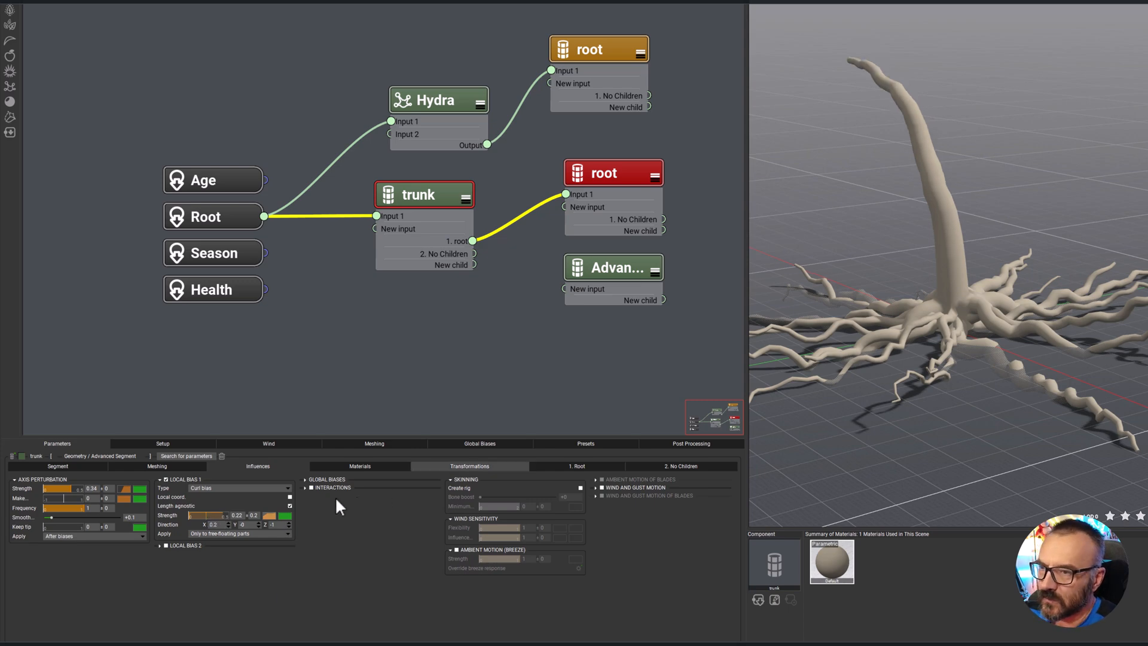
# Set the Z direction of the trunk's curl bias to -0.2.
pyautogui.moveTo(279, 525); pyautogui.dragTo(248, 521)
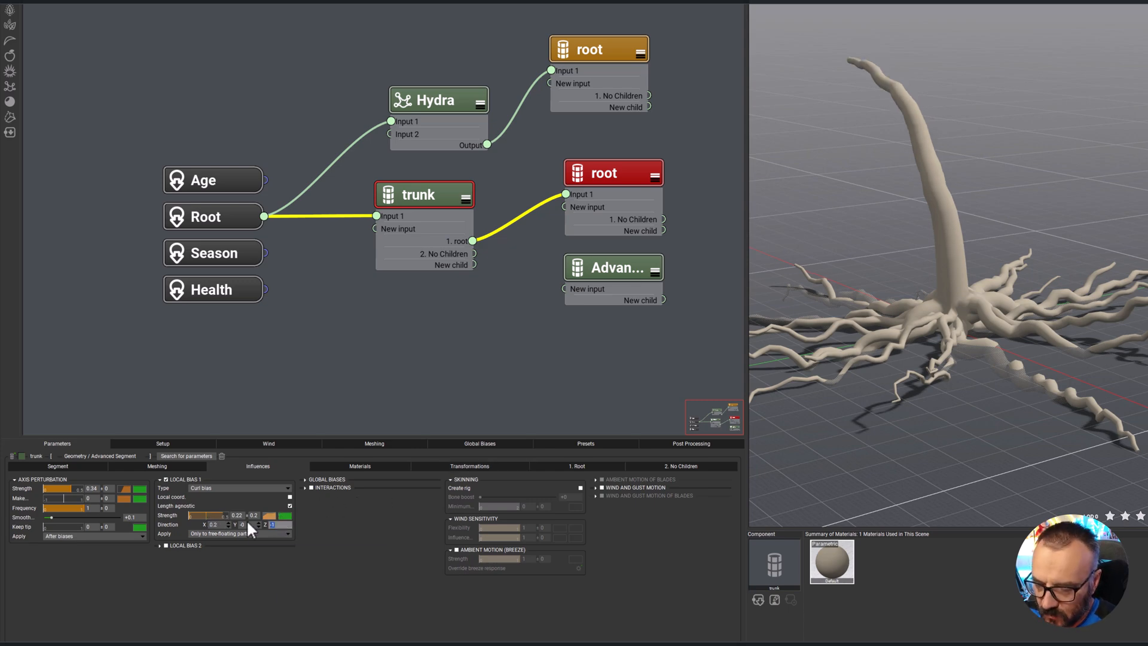
pyautogui.write('-0')
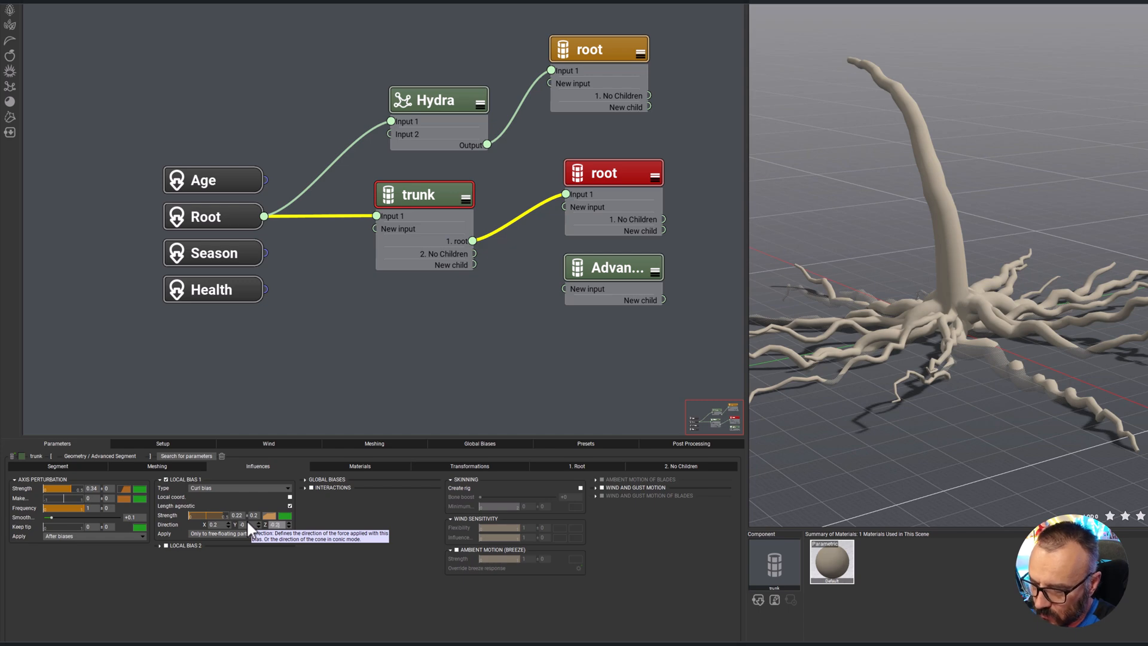
pyautogui.write('.2')
pyautogui.press('Return')
# Set the trunk's curl bias Strength to 0.2 with a variation of 0.4.
pyautogui.moveTo(1007, 247); pyautogui.dragTo(1044, 209)
pyautogui.click(236, 515)
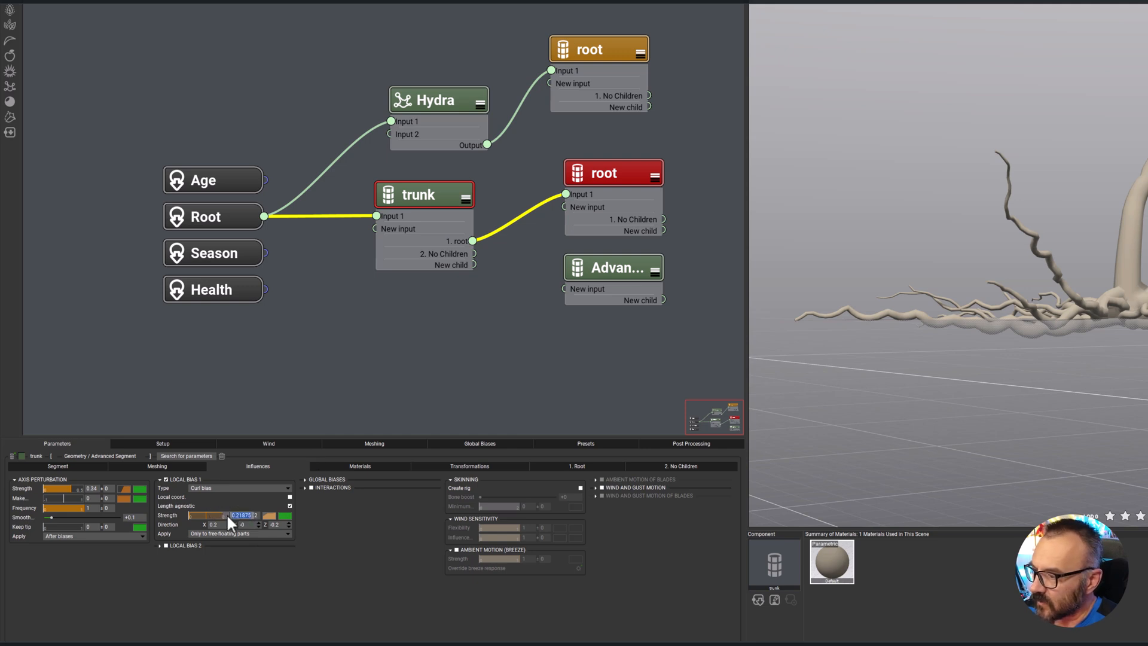
pyautogui.write('0.2')
pyautogui.press('Return')
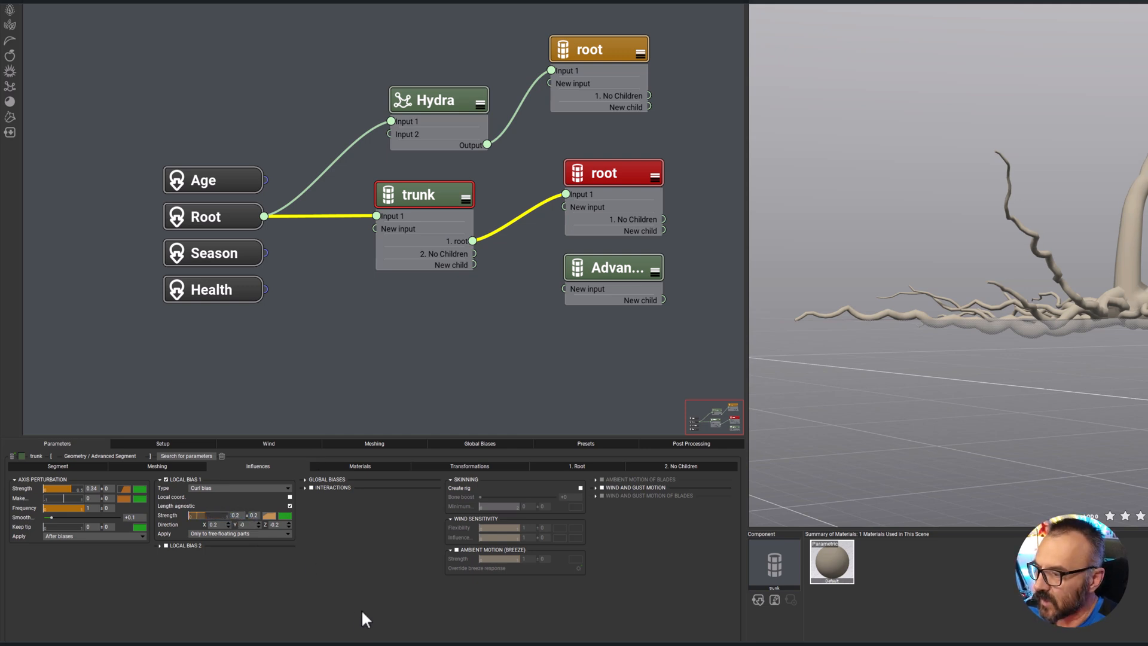
pyautogui.moveTo(1106, 257); pyautogui.dragTo(1073, 353)
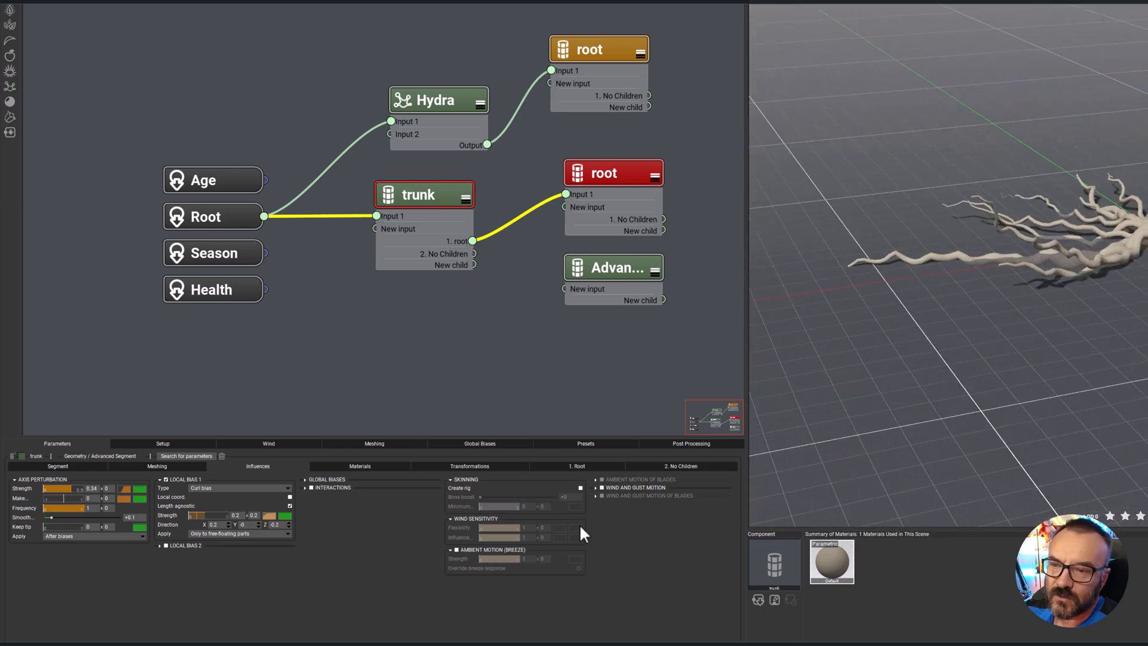
pyautogui.click(254, 515)
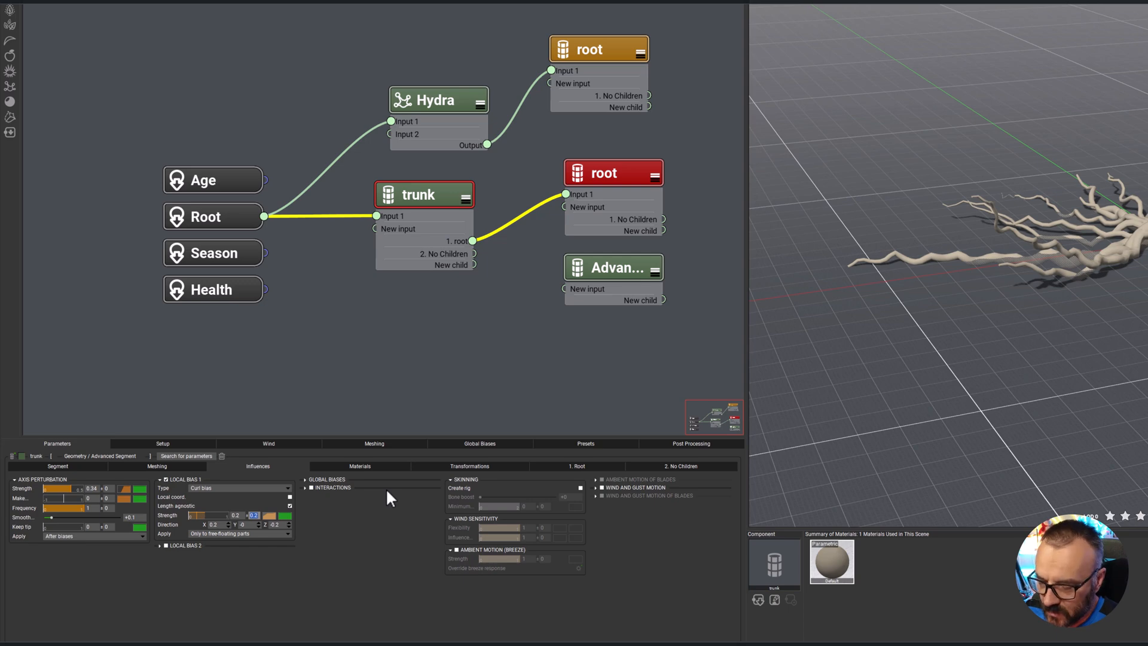
pyautogui.write('0.4')
pyautogui.press('Return')
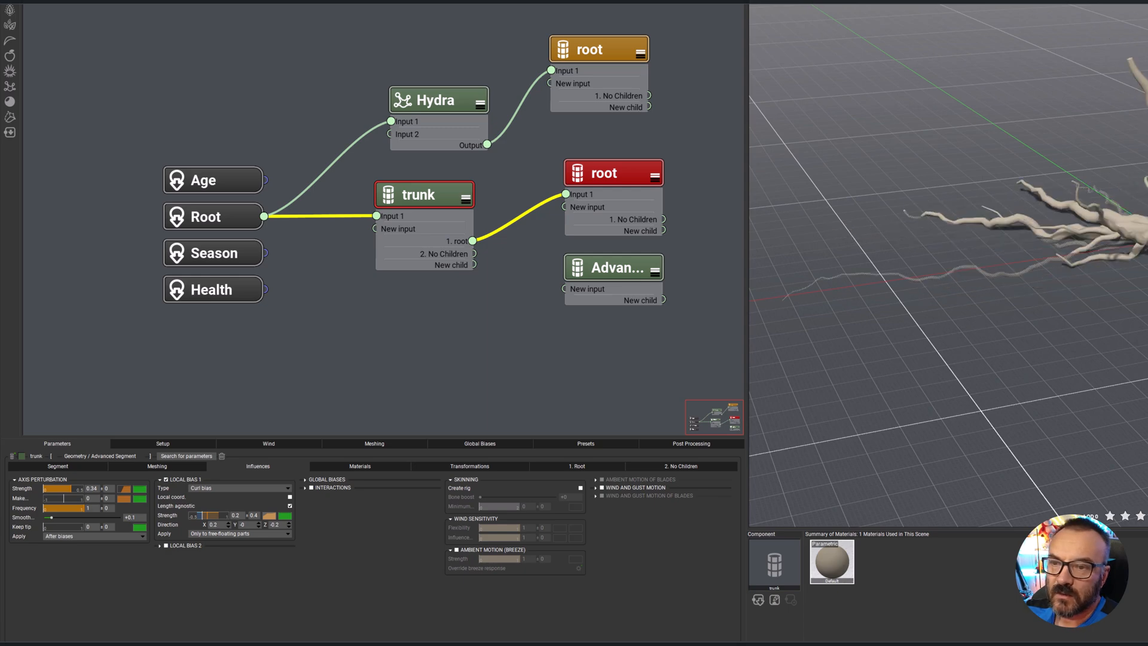
# Rearrange the graph nodes to make room and connect the unused Advanced segment to the trunk as a new child.
pyautogui.moveTo(1119, 58); pyautogui.dragTo(1141, 120, button='right')
pyautogui.moveTo(1118, 58); pyautogui.dragTo(1065, 110, button='middle')
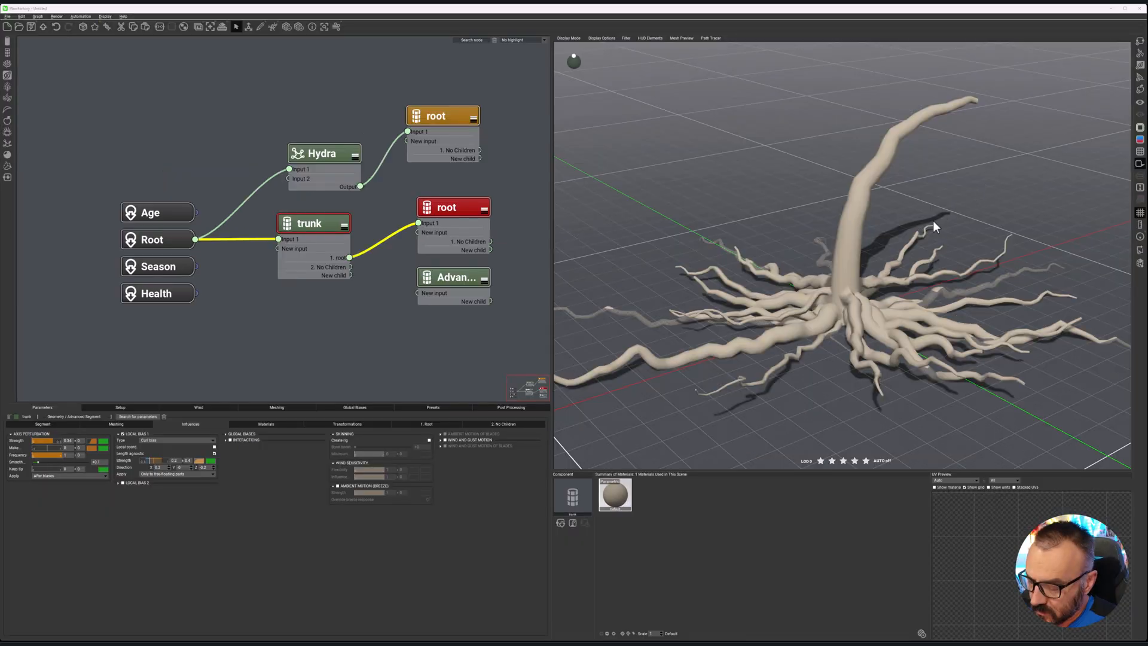
pyautogui.moveTo(936, 226); pyautogui.dragTo(856, 227, button='right')
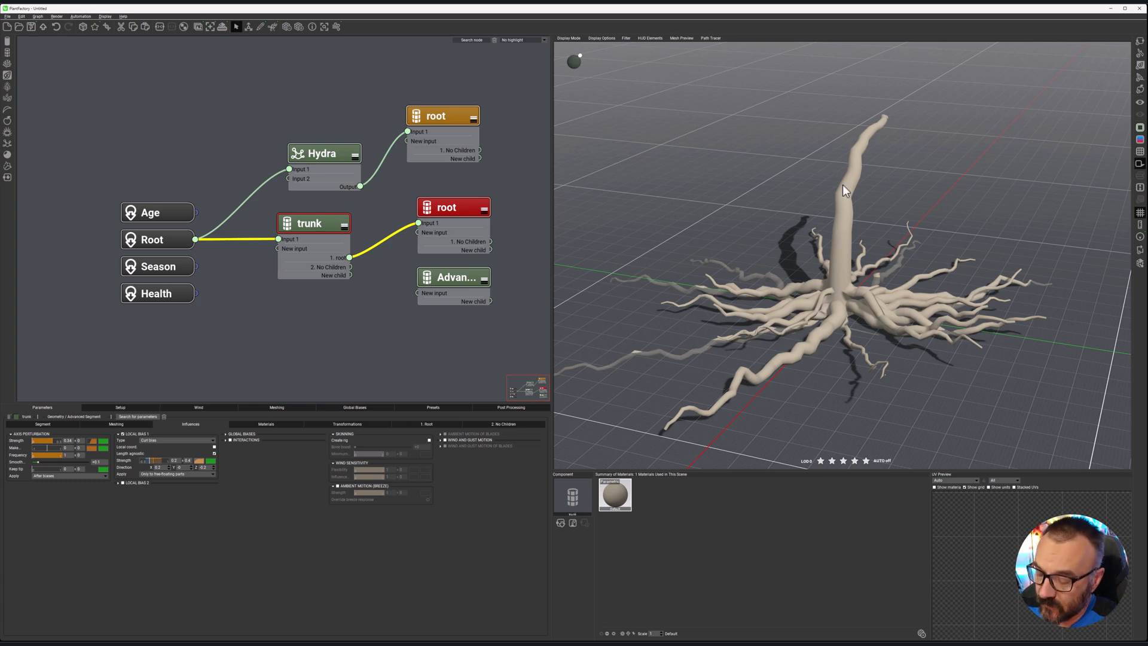
pyautogui.moveTo(906, 197); pyautogui.dragTo(829, 273)
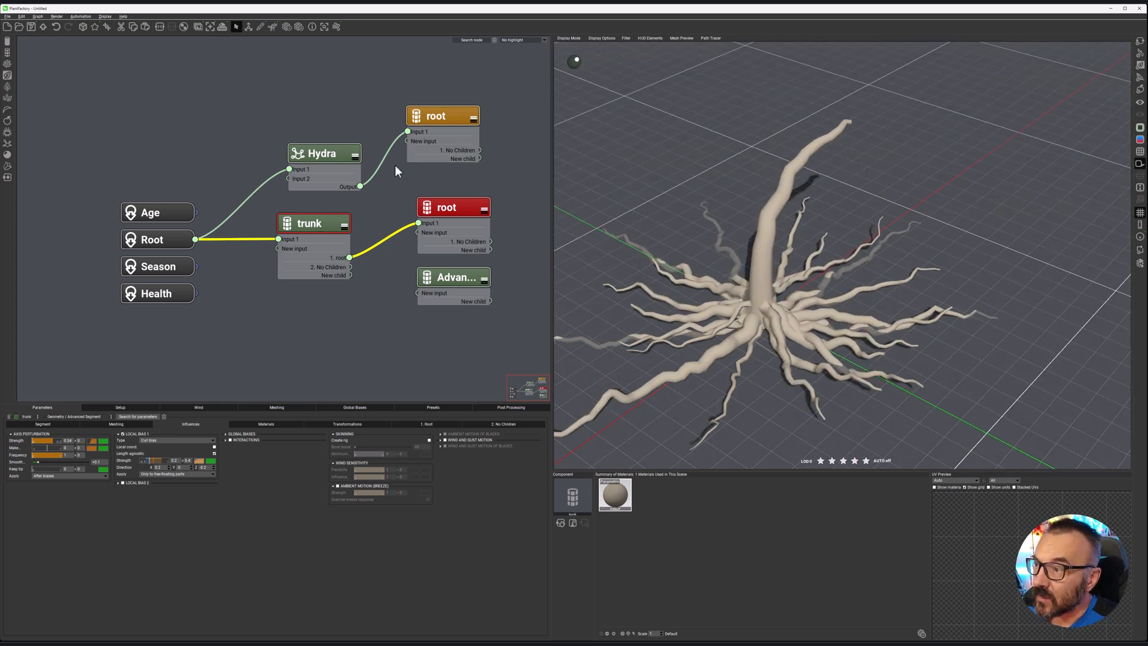
pyautogui.moveTo(335, 151); pyautogui.dragTo(287, 102)
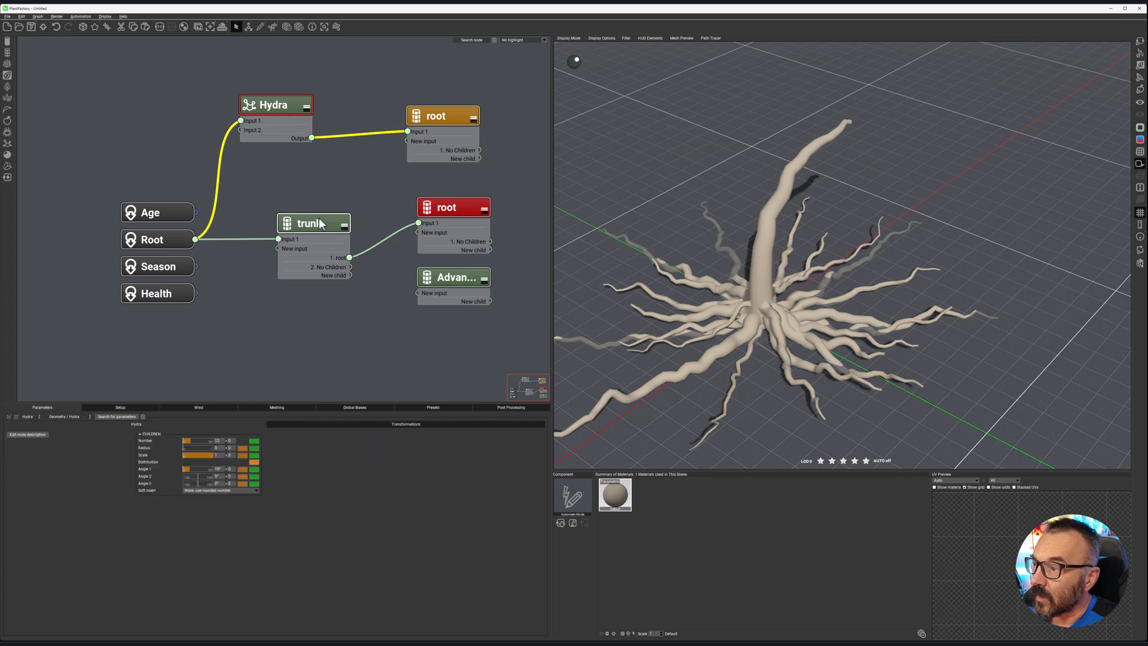
pyautogui.moveTo(322, 225); pyautogui.dragTo(276, 199)
pyautogui.moveTo(457, 285); pyautogui.dragTo(445, 312)
pyautogui.moveTo(509, 101); pyautogui.dragTo(413, 202)
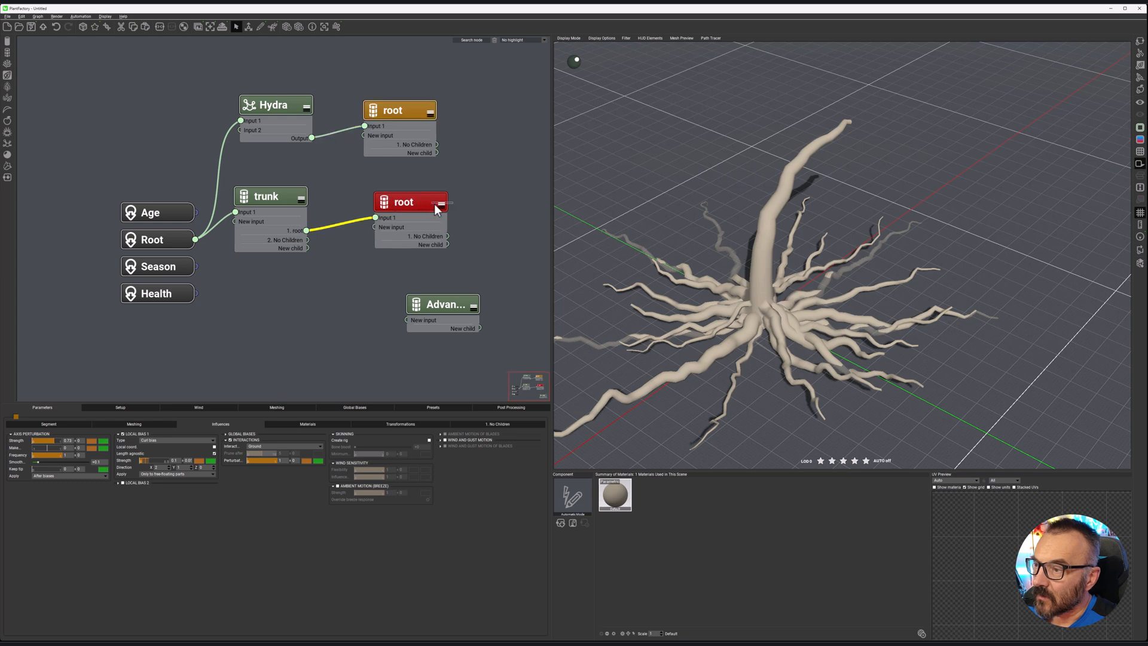
pyautogui.click(459, 224)
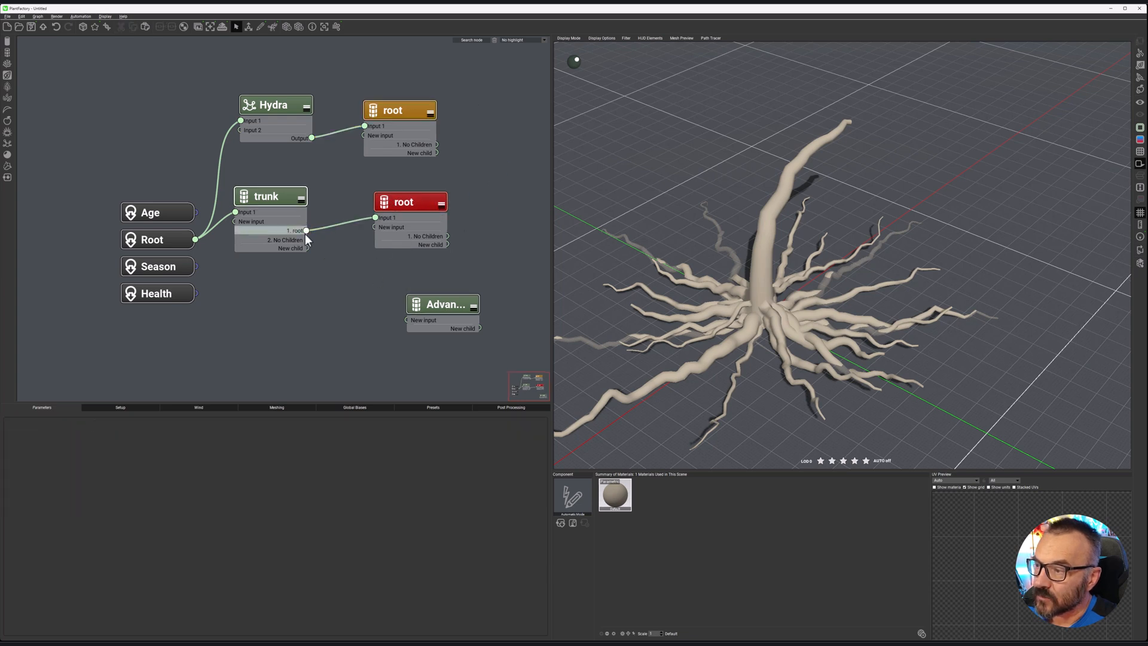
pyautogui.moveTo(307, 247); pyautogui.dragTo(409, 293)
pyautogui.moveTo(822, 228); pyautogui.dragTo(910, 231, button='right')
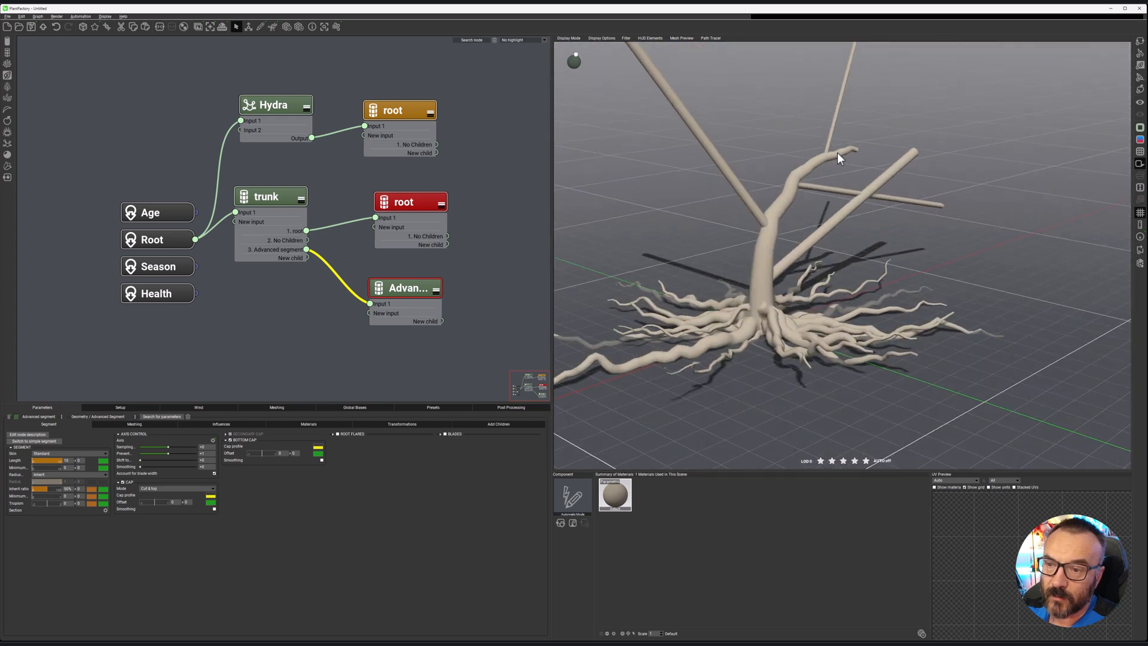
# Colour the newly connected Advanced segment node blue and rename it Branch.
pyautogui.click(14, 414)
pyautogui.click(337, 348)
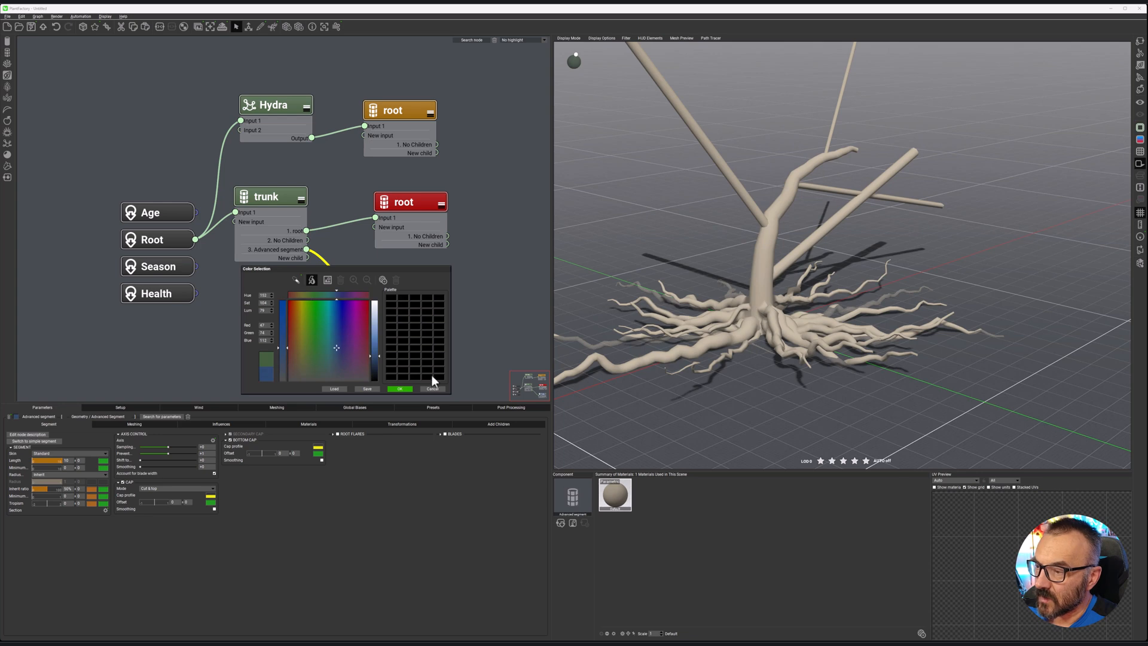
pyautogui.click(407, 389)
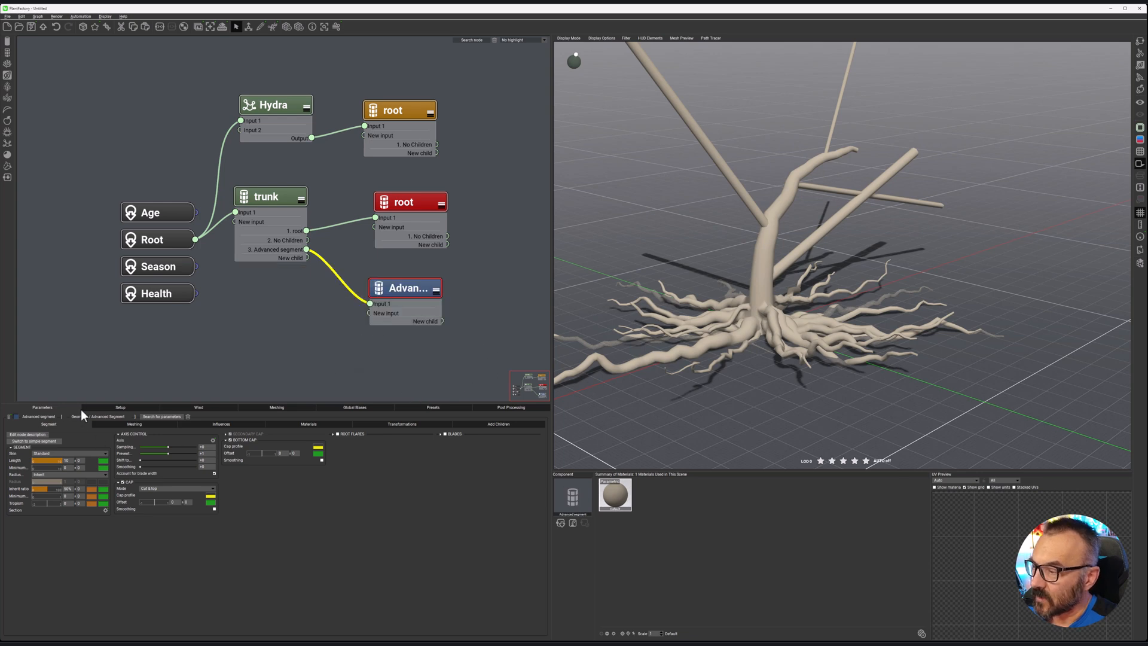
pyautogui.doubleClick(406, 290)
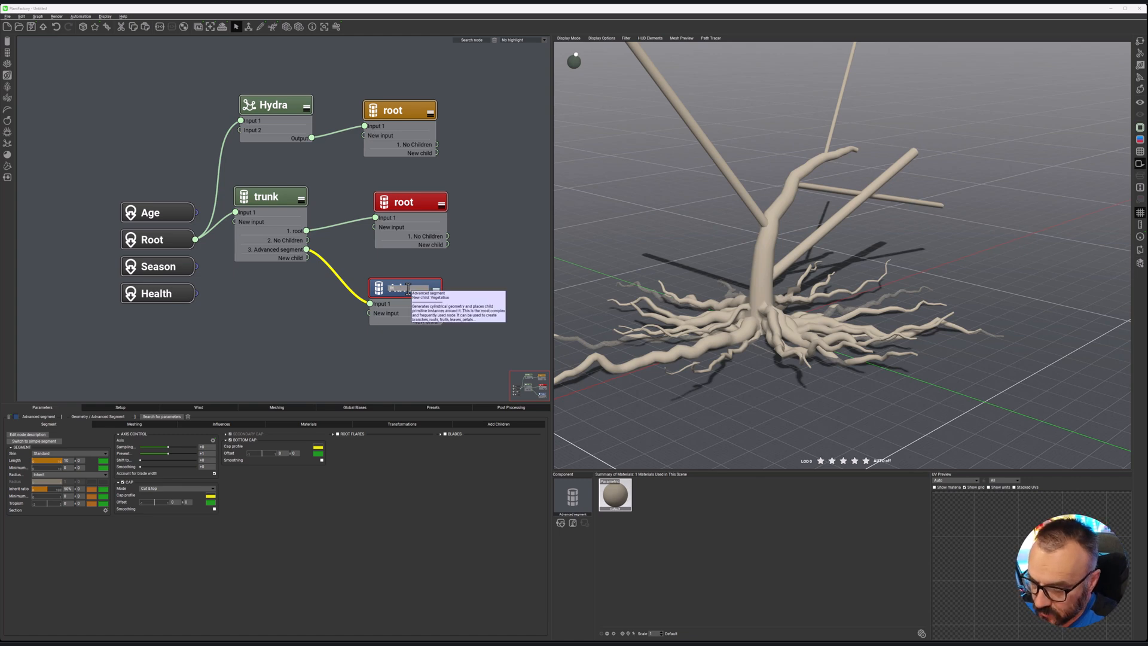
pyautogui.press('Return')
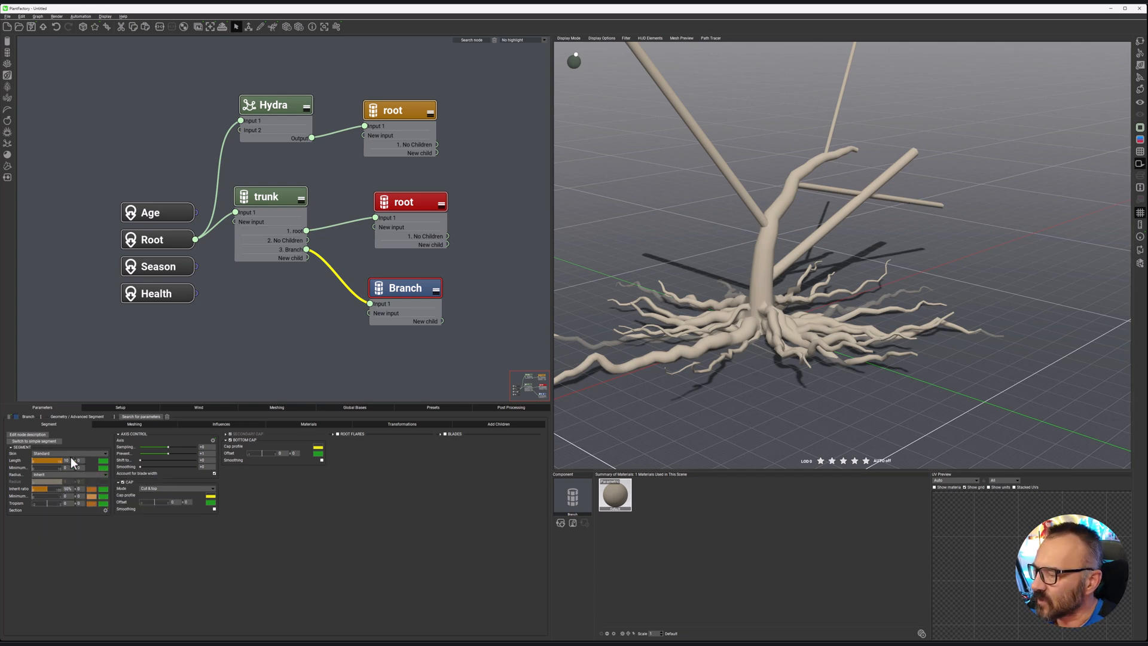
# Set the Branch segment's Length to 5 with a variation of 2.
pyautogui.moveTo(71, 461); pyautogui.dragTo(61, 461)
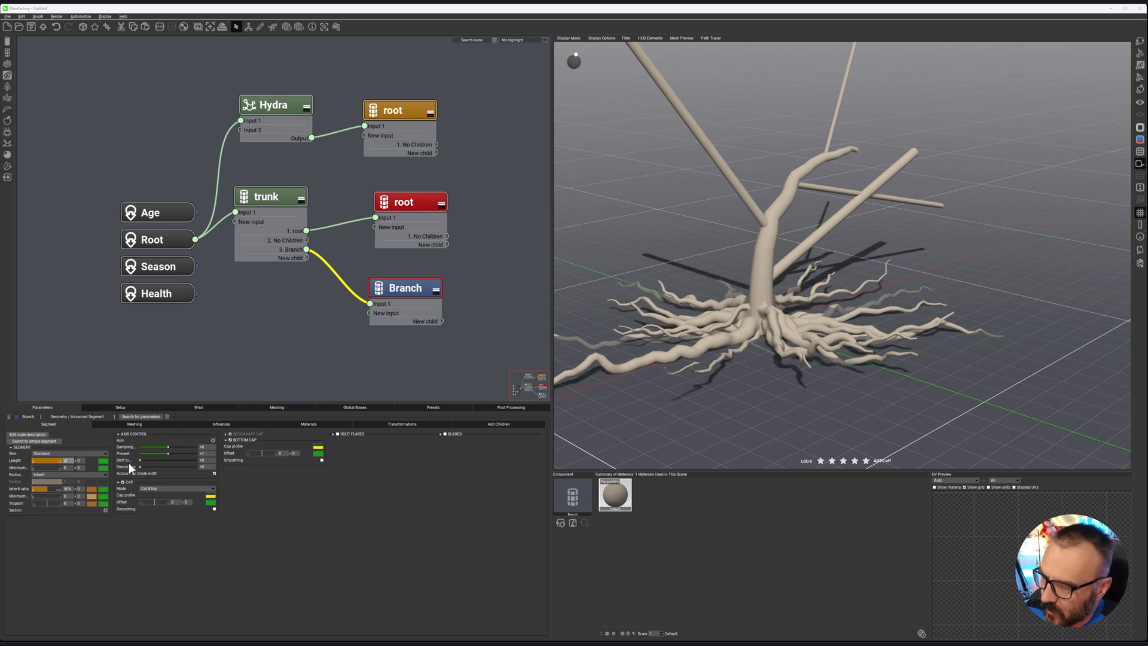
pyautogui.write('5')
pyautogui.press('Tab')
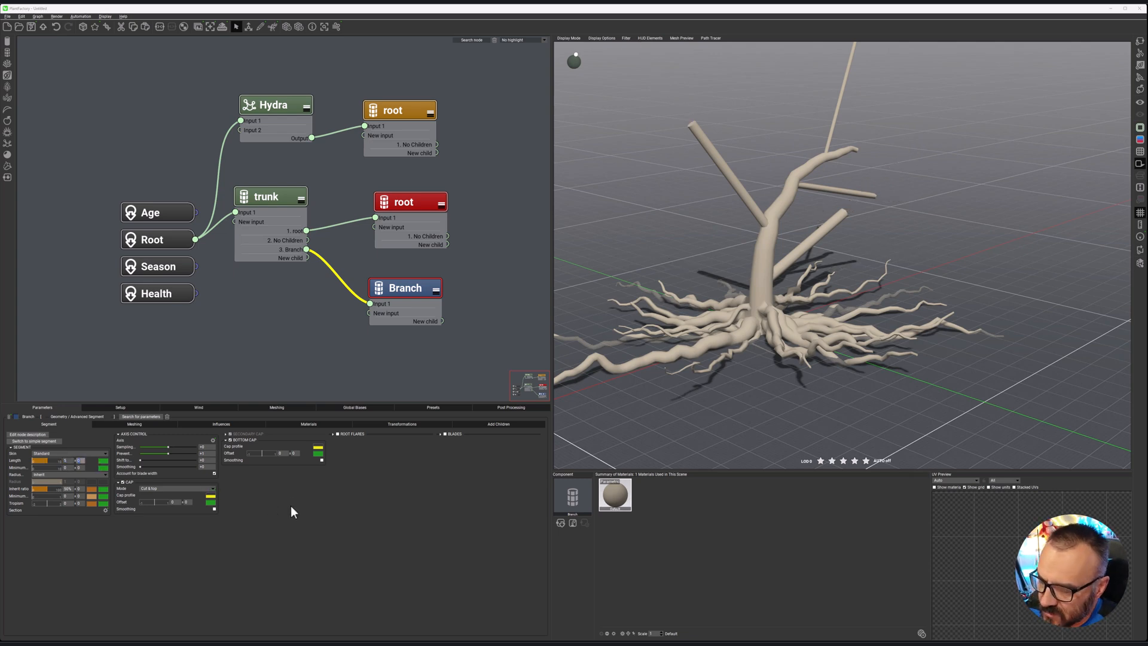
pyautogui.write('2')
pyautogui.press('Return')
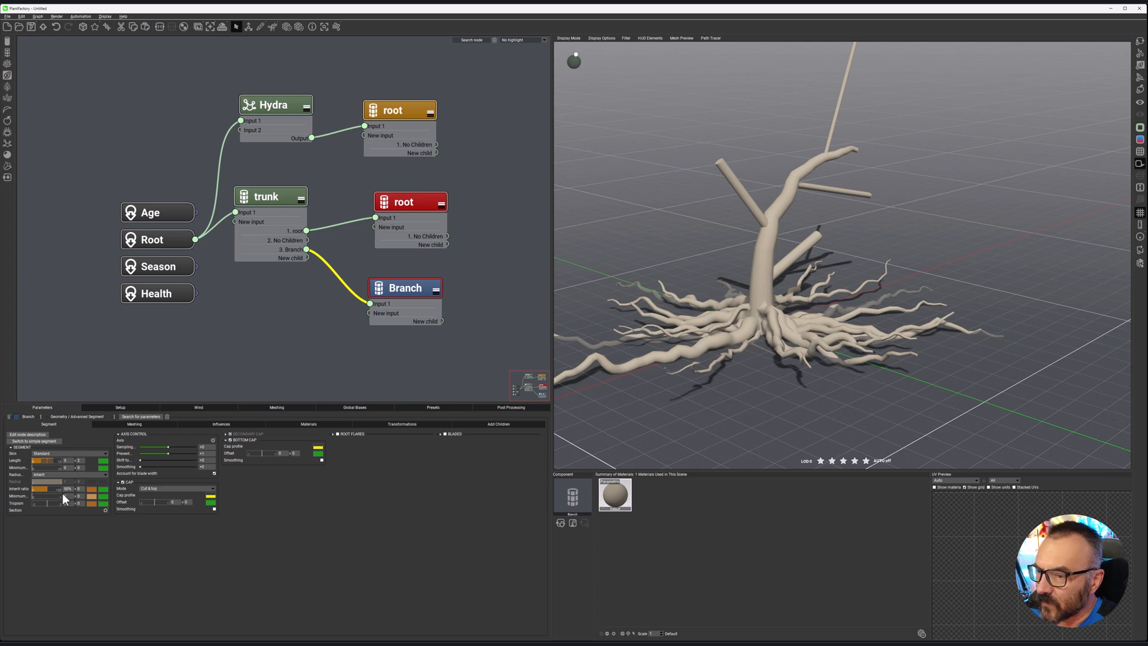
# Taper the branches by lowering the end point of the Inherit ratio curve and give the ratio a variation of 5.
pyautogui.click(102, 496)
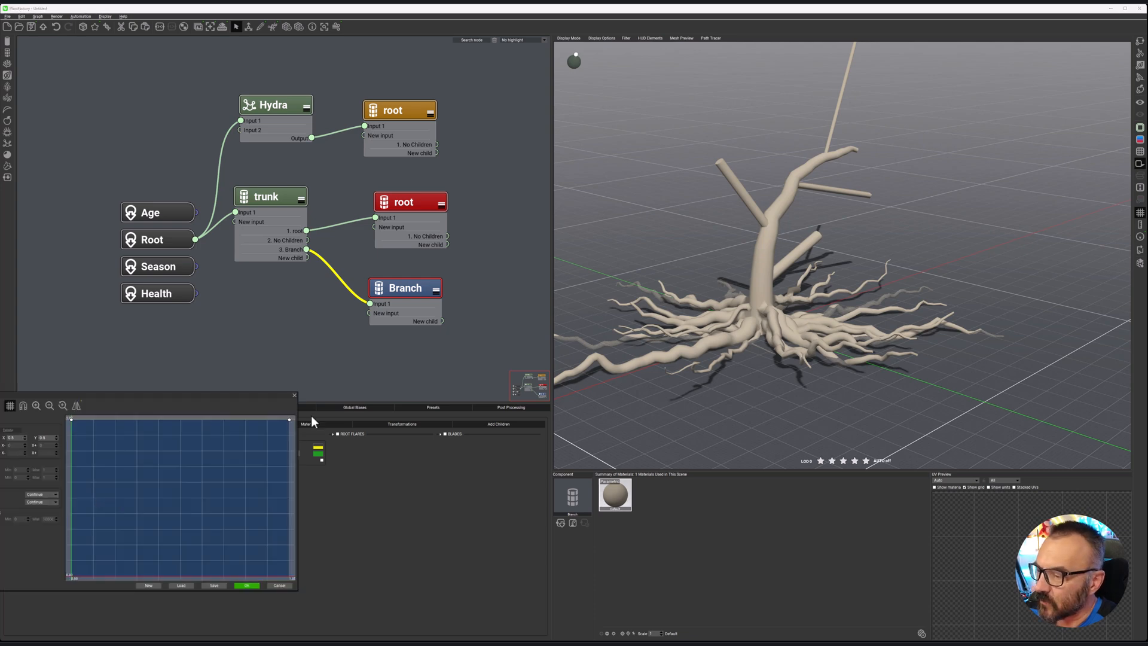
pyautogui.moveTo(289, 419); pyautogui.dragTo(292, 551)
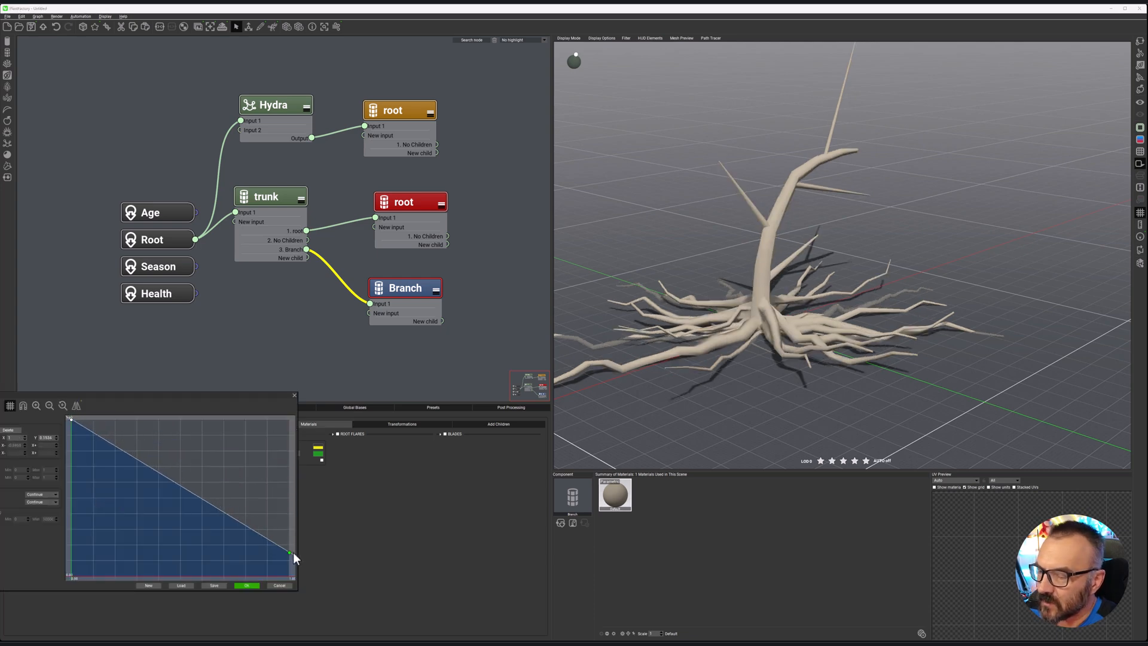
pyautogui.click(252, 584)
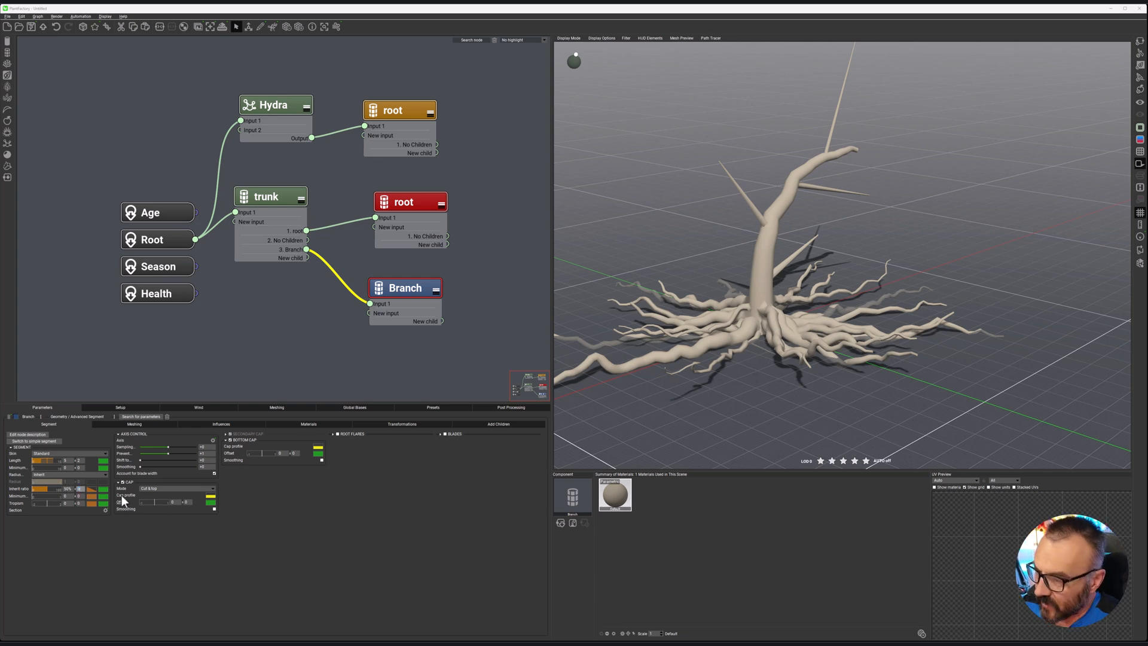
pyautogui.write('5')
pyautogui.click(199, 560)
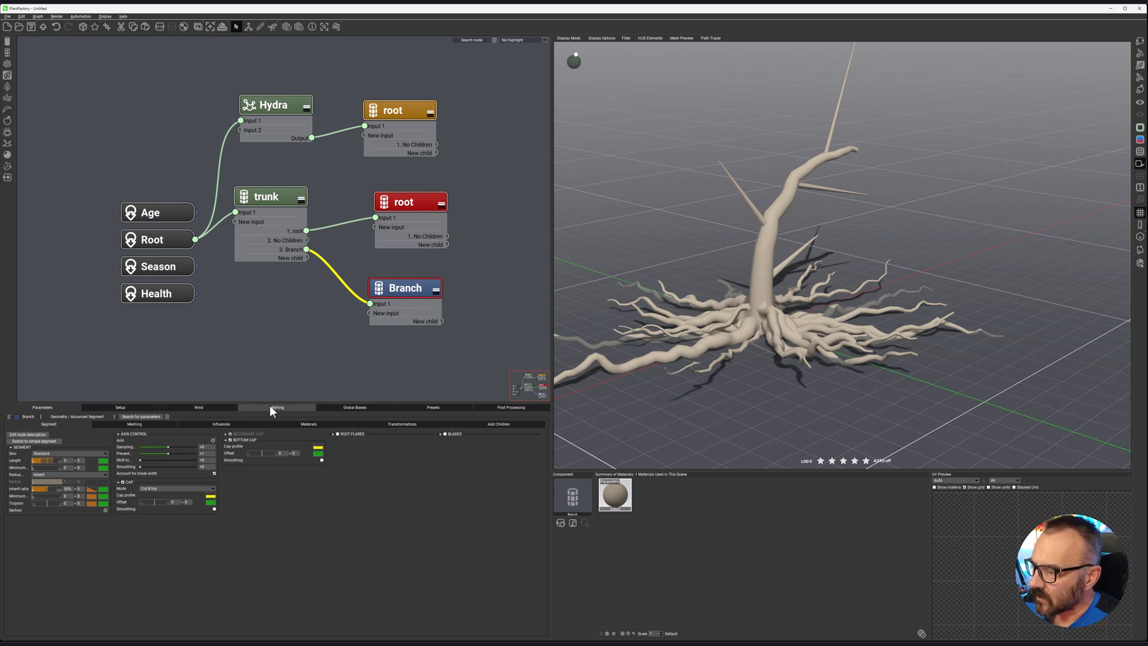
# Increase the Branch axis perturbation Strength to make the branches wavy and raise its Smoothing to about 0.31.
pyautogui.click(141, 426)
pyautogui.click(225, 425)
pyautogui.moveTo(33, 441); pyautogui.dragTo(48, 441)
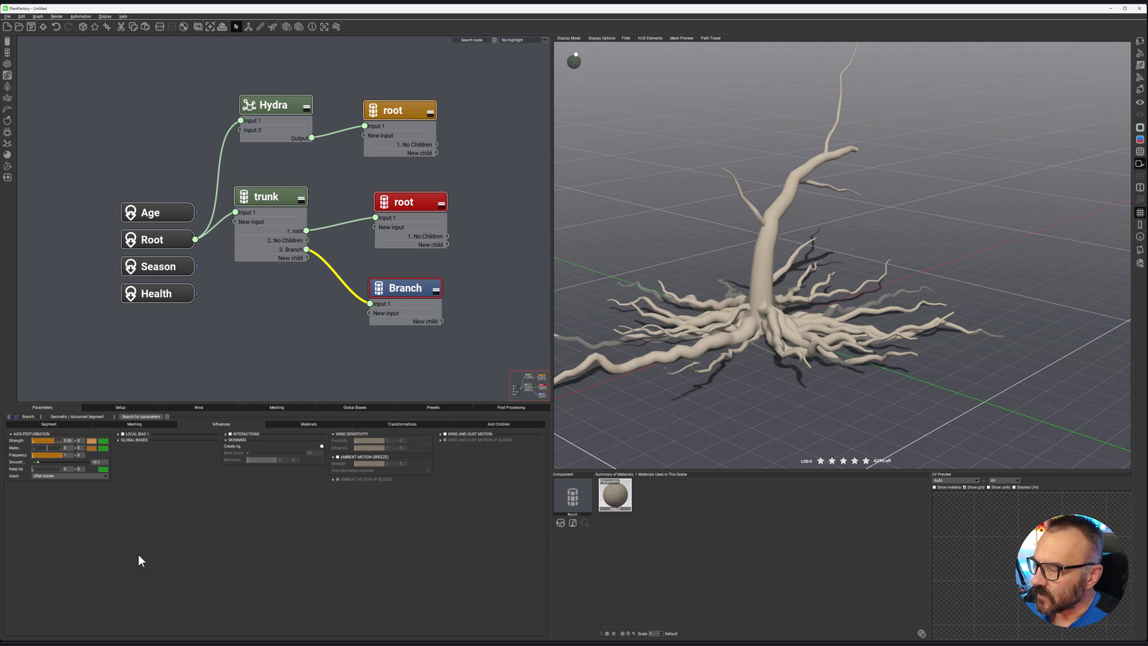
pyautogui.moveTo(48, 463); pyautogui.dragTo(55, 462)
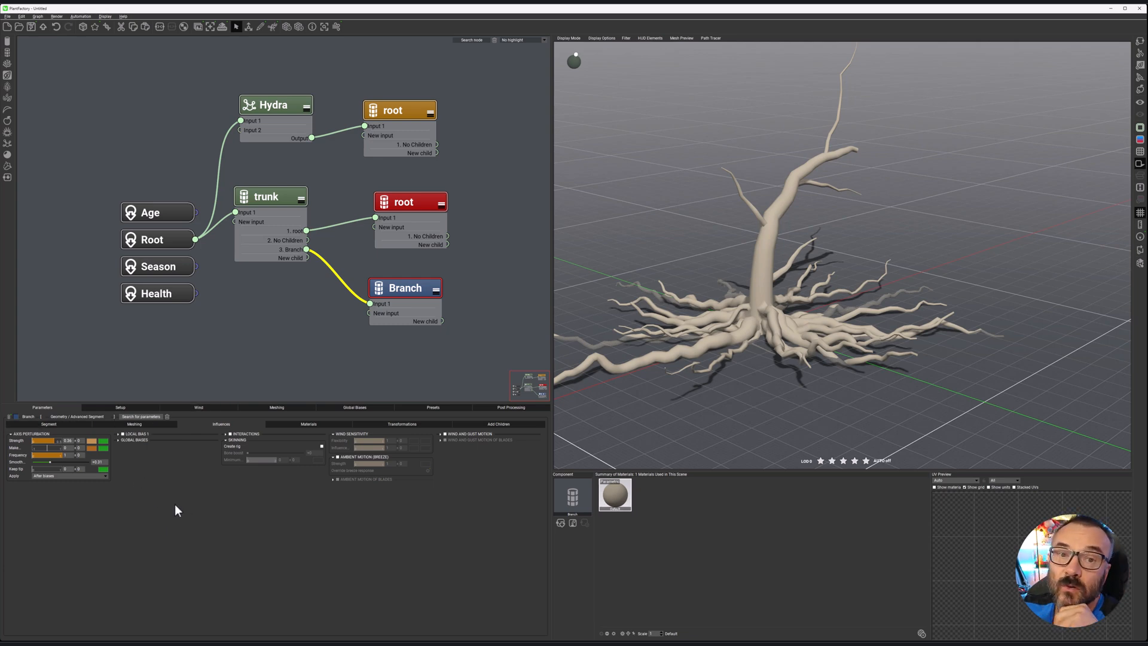
# Lower the Branch segment's Tropism to -1 so the branches bend downward.
pyautogui.click(48, 424)
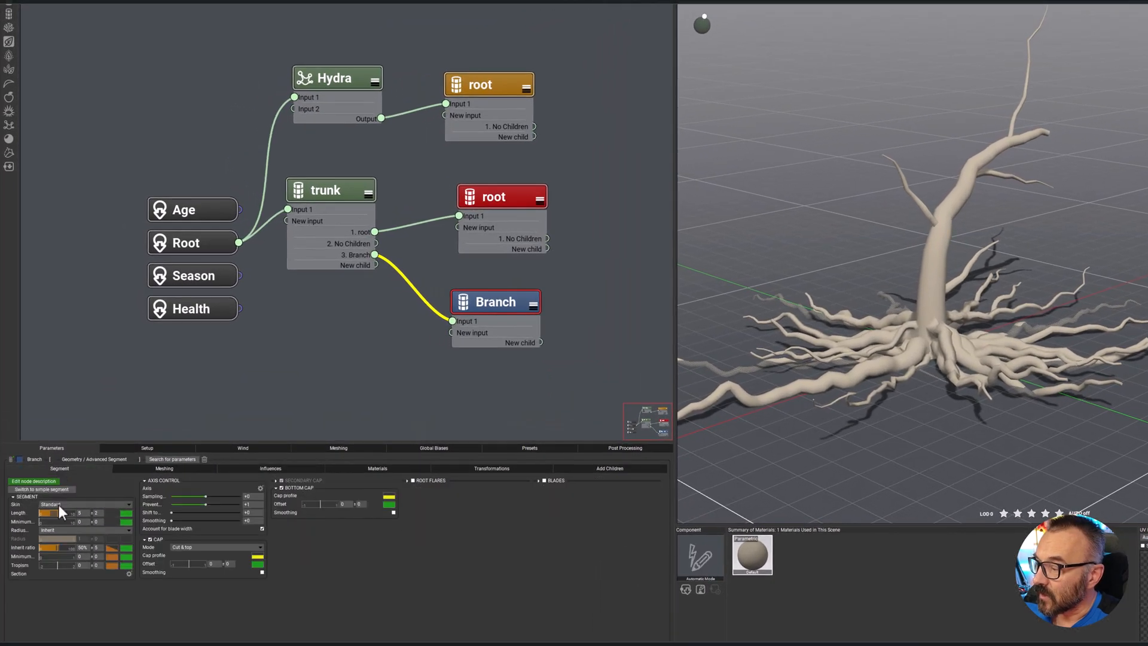
pyautogui.moveTo(57, 565); pyautogui.dragTo(49, 556)
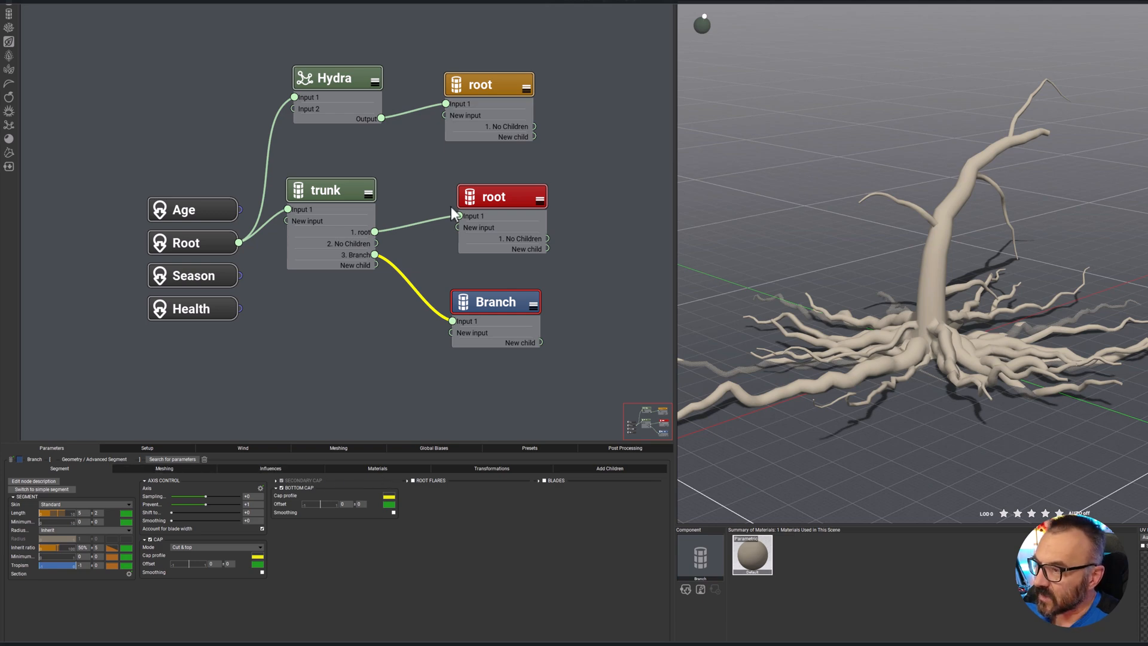
# In the trunk's Branch distribution, raise Start to about 0.22 and the randomness to about 0.54.
pyautogui.click(357, 183)
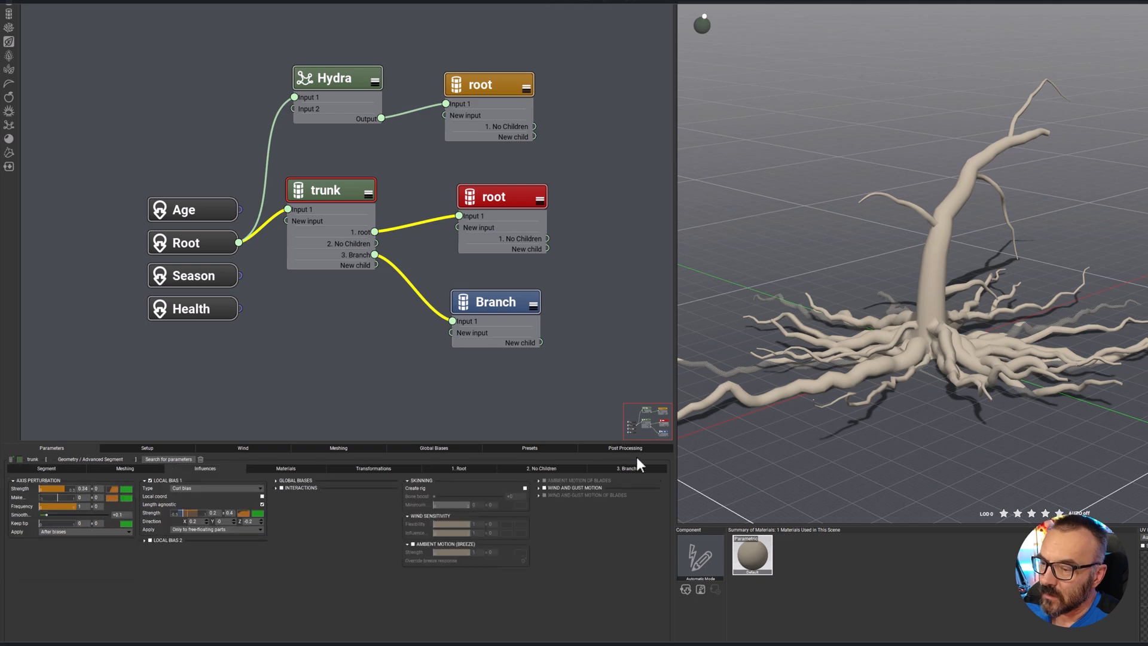
pyautogui.click(641, 471)
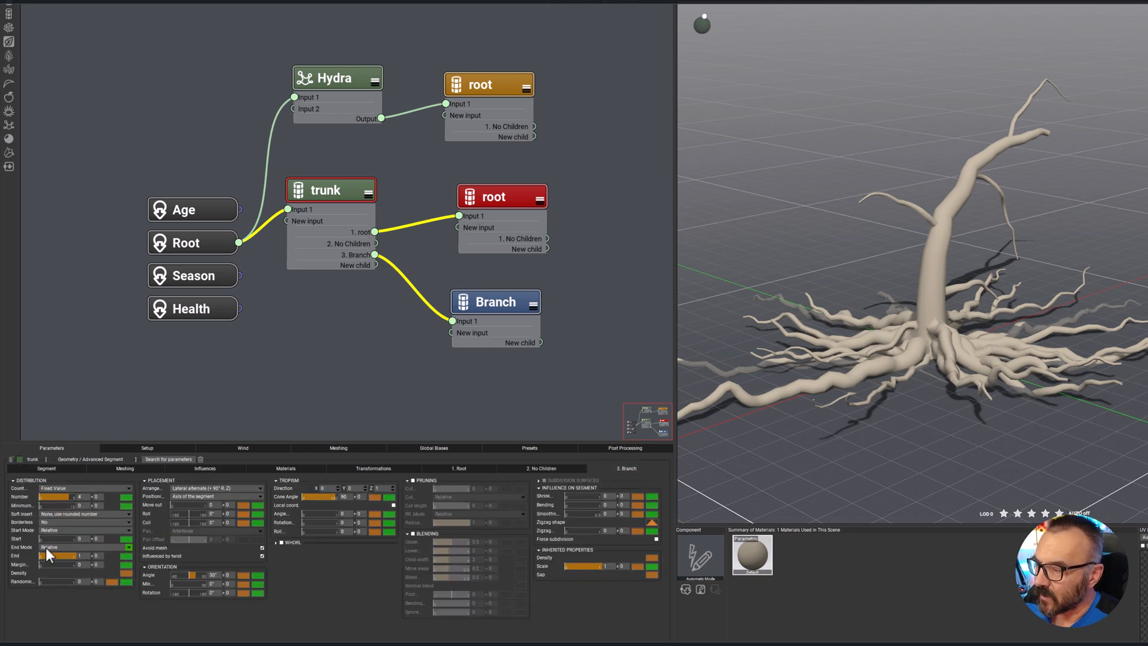
pyautogui.moveTo(39, 540); pyautogui.dragTo(53, 538)
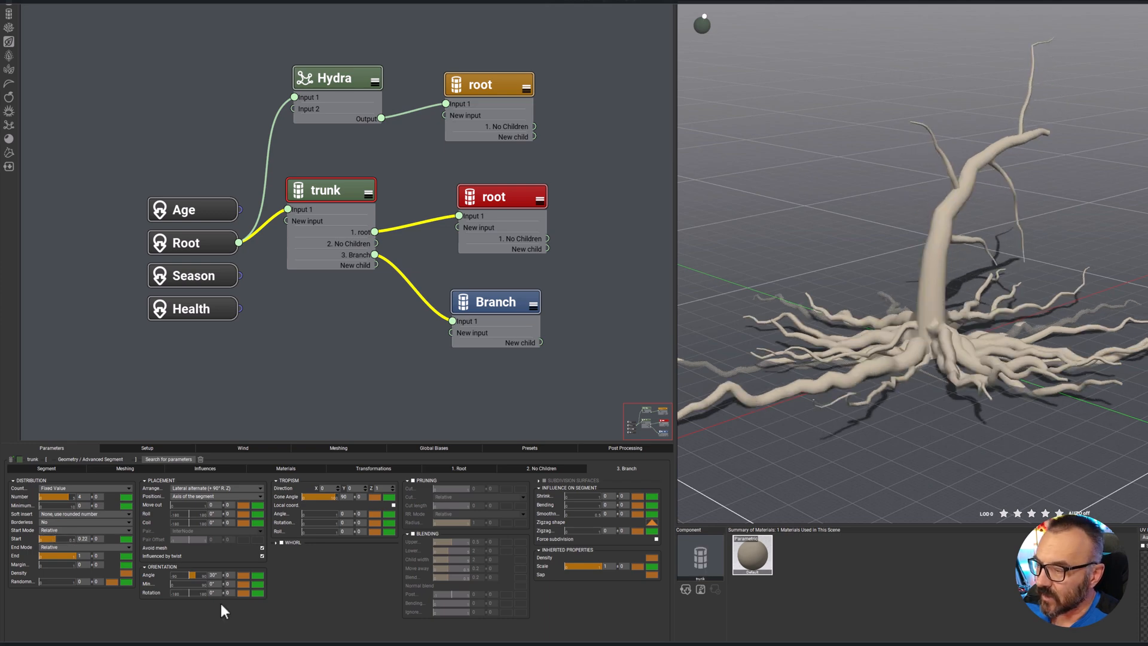
pyautogui.moveTo(46, 582); pyautogui.dragTo(66, 581)
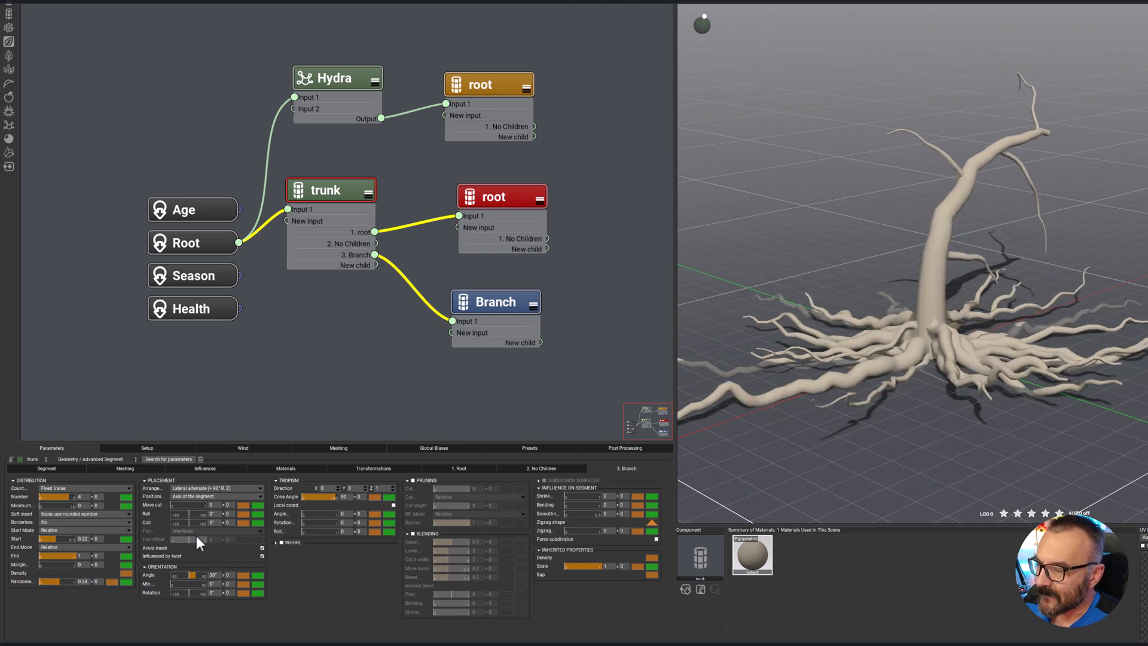
# Set the trunk's Branch placement Roll to about 112° and Coil to about 116°, each with a variation of 33.
pyautogui.moveTo(198, 514); pyautogui.dragTo(206, 523)
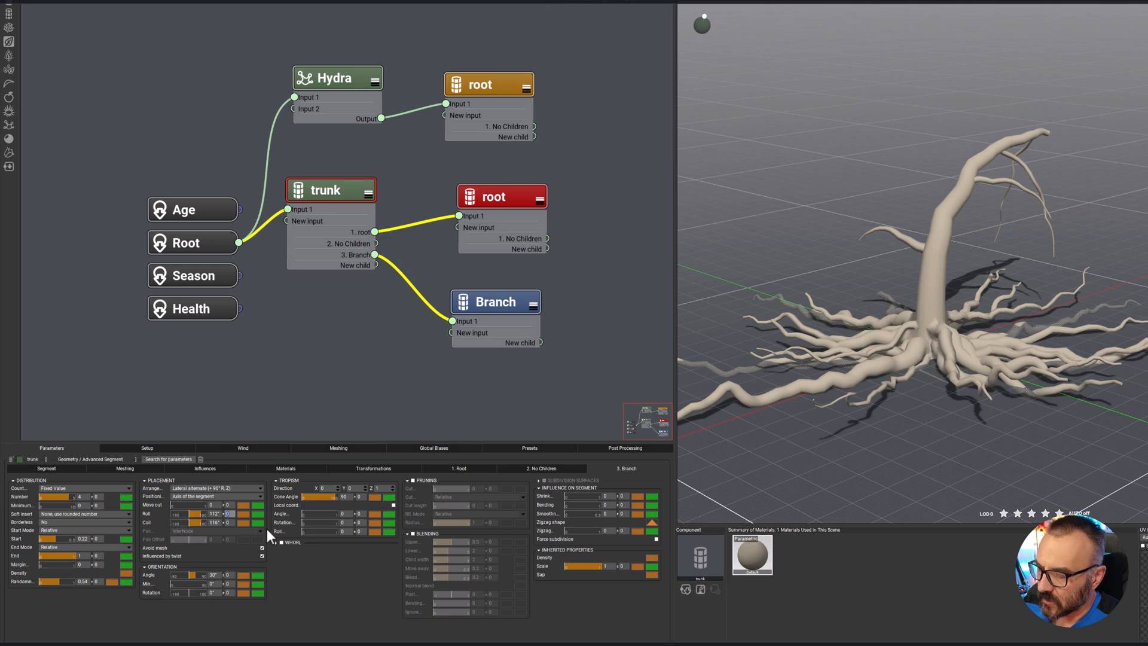
pyautogui.write('33')
pyautogui.press('Return')
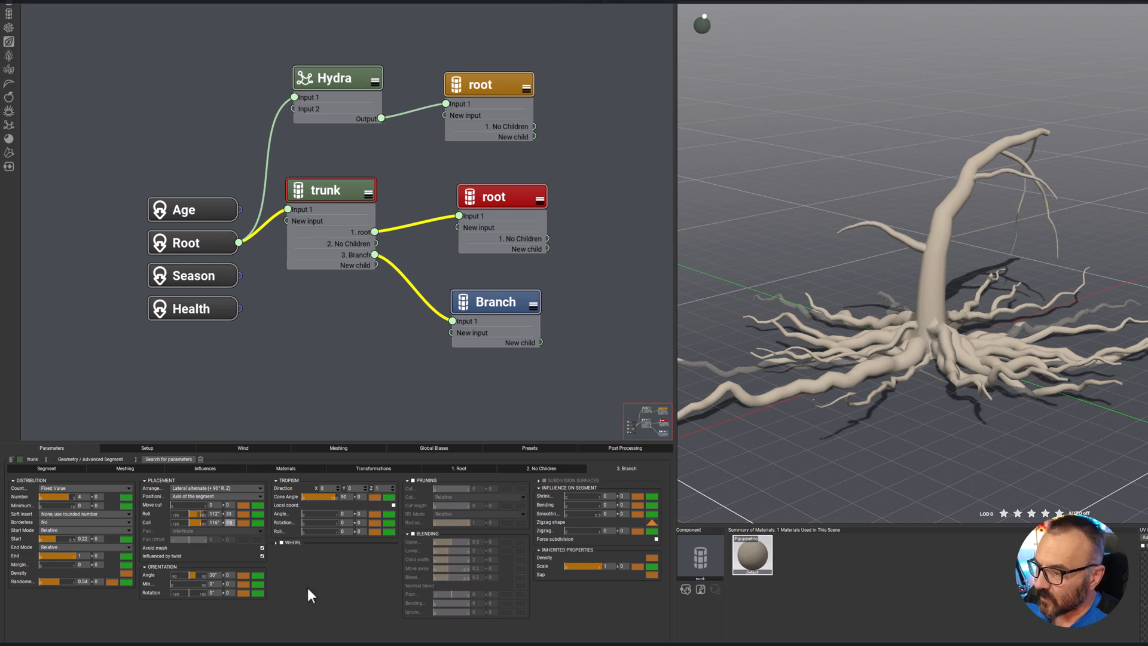
pyautogui.write('33')
pyautogui.press('Return')
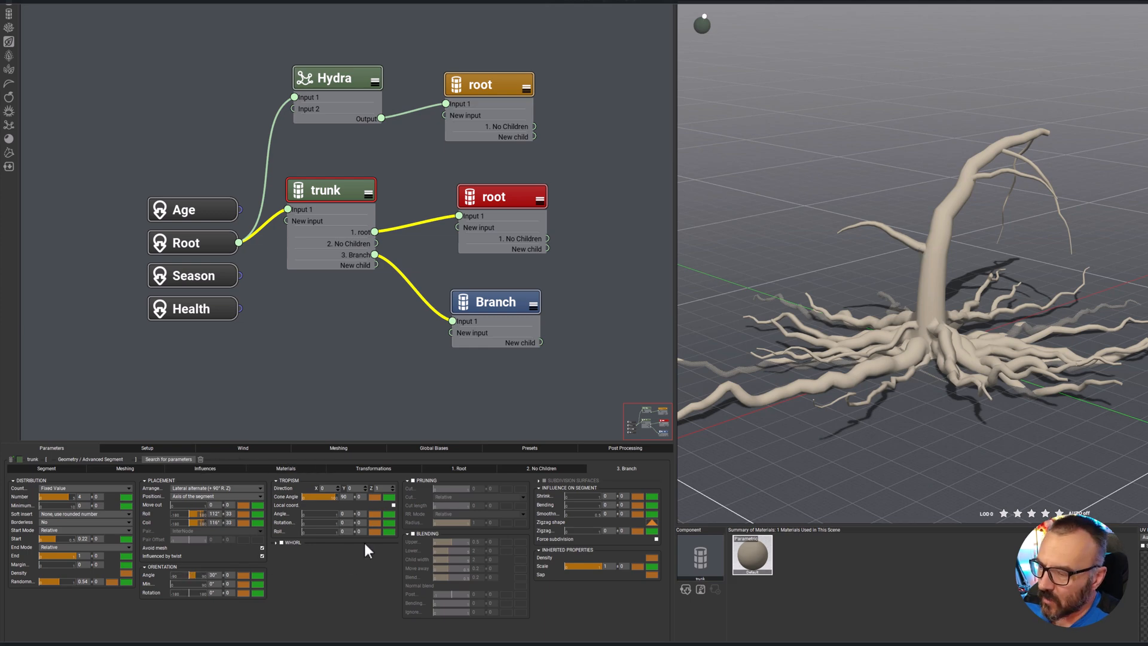
# Set the Branch orientation Angle on the trunk to about 34° with a variation of 10.
pyautogui.moveTo(188, 575); pyautogui.dragTo(189, 571)
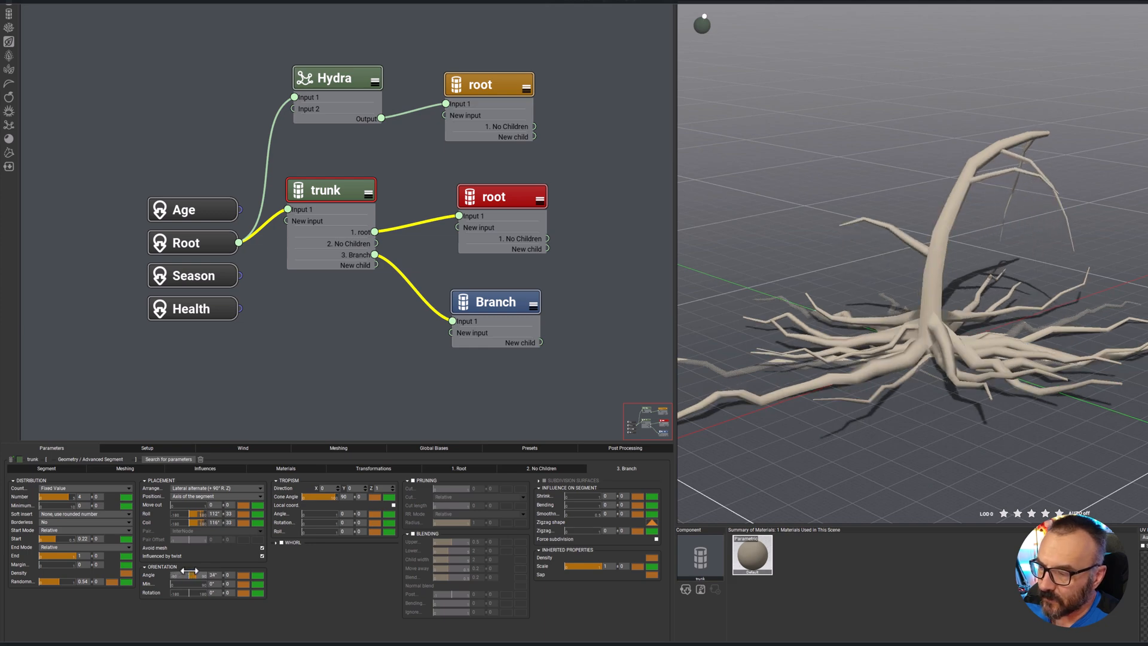
pyautogui.write('10')
pyautogui.press('Return')
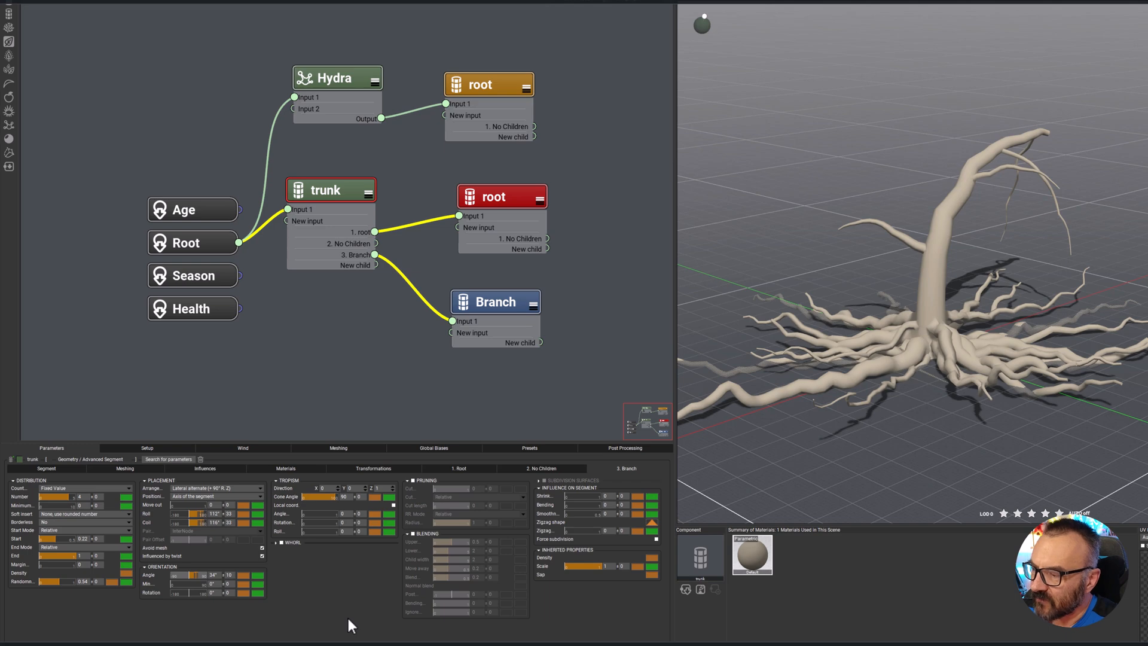
# Enable blending for the trunk's Branch children and inspect the joint where a branch meets the trunk.
pyautogui.moveTo(310, 514); pyautogui.dragTo(311, 513)
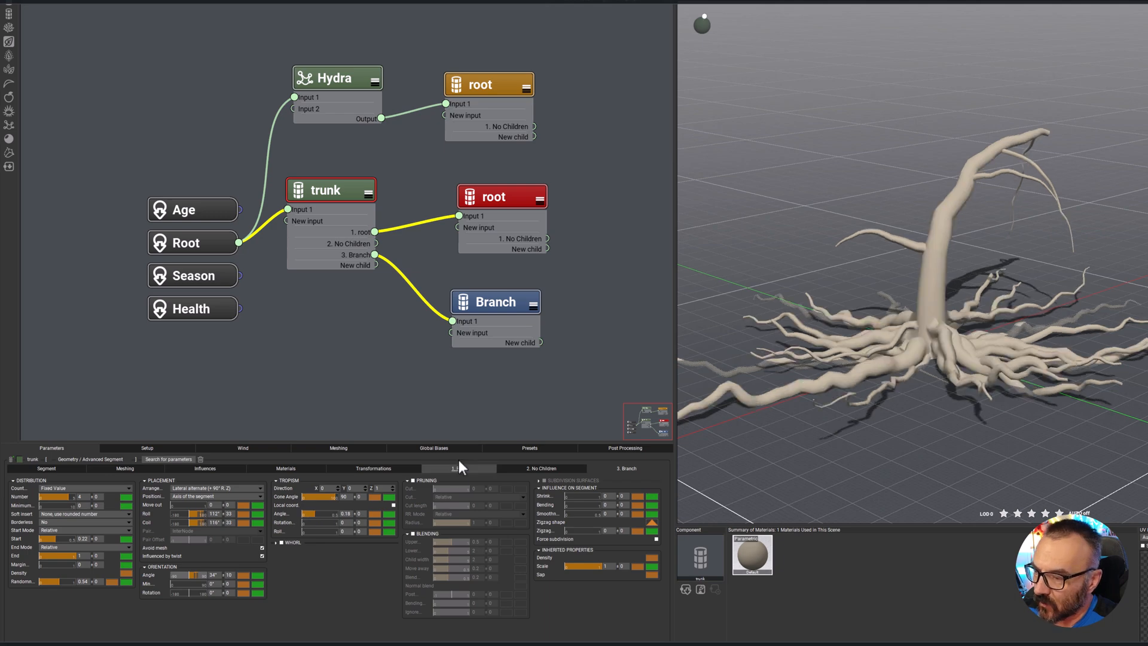
pyautogui.click(412, 480)
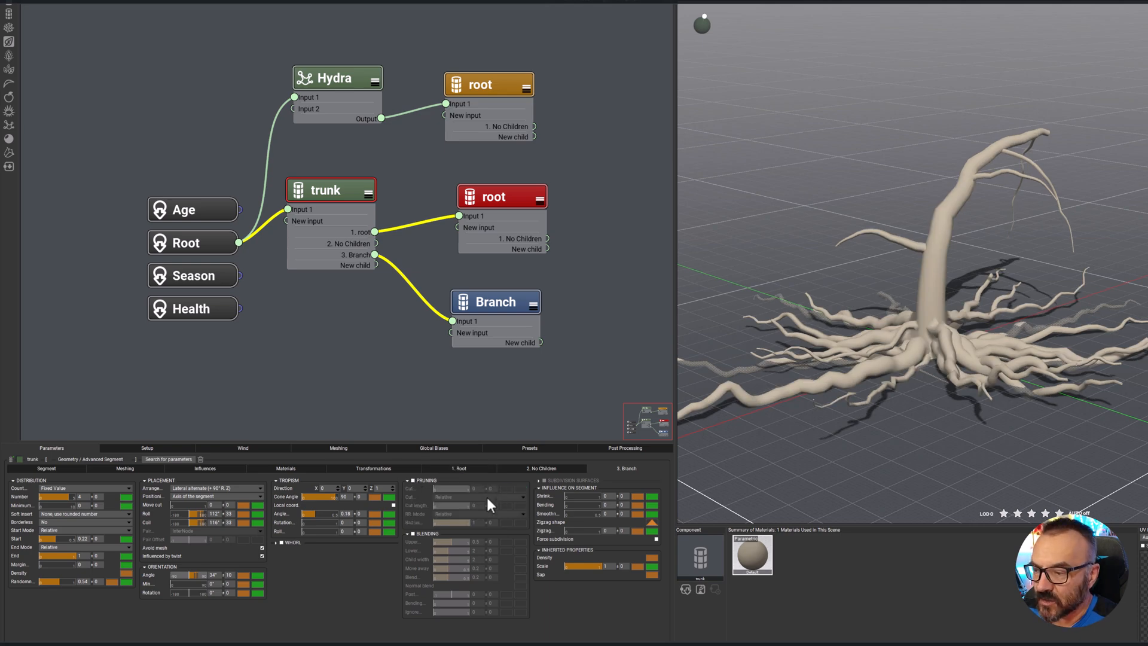
pyautogui.click(415, 532)
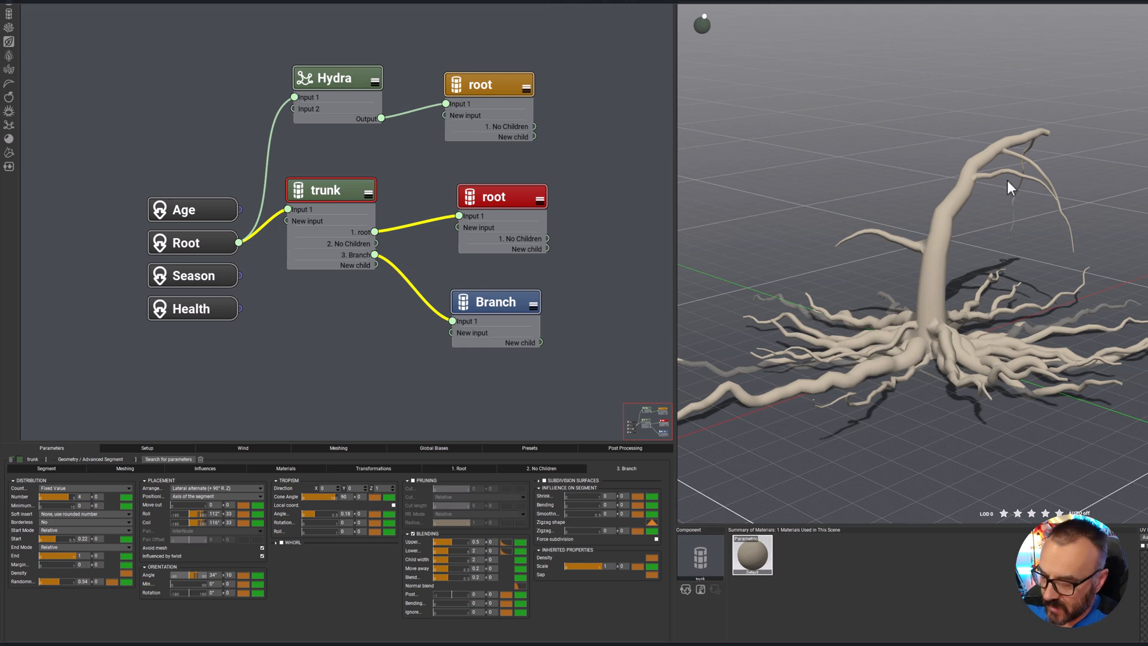
pyautogui.click(974, 177)
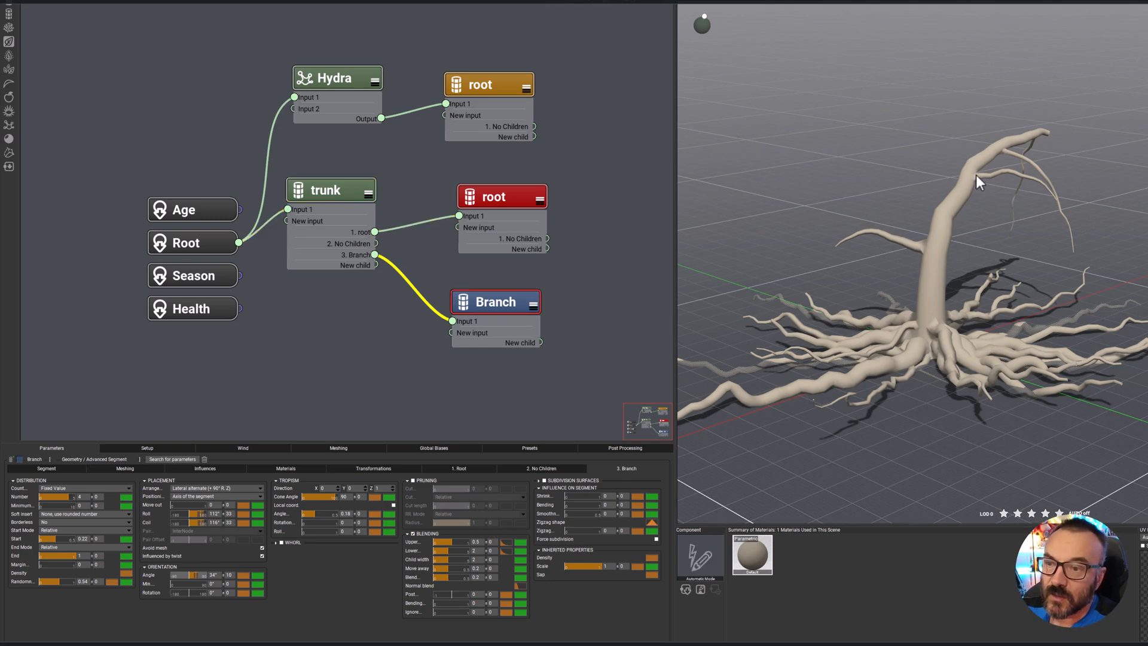
pyautogui.scroll(10, 977, 174)
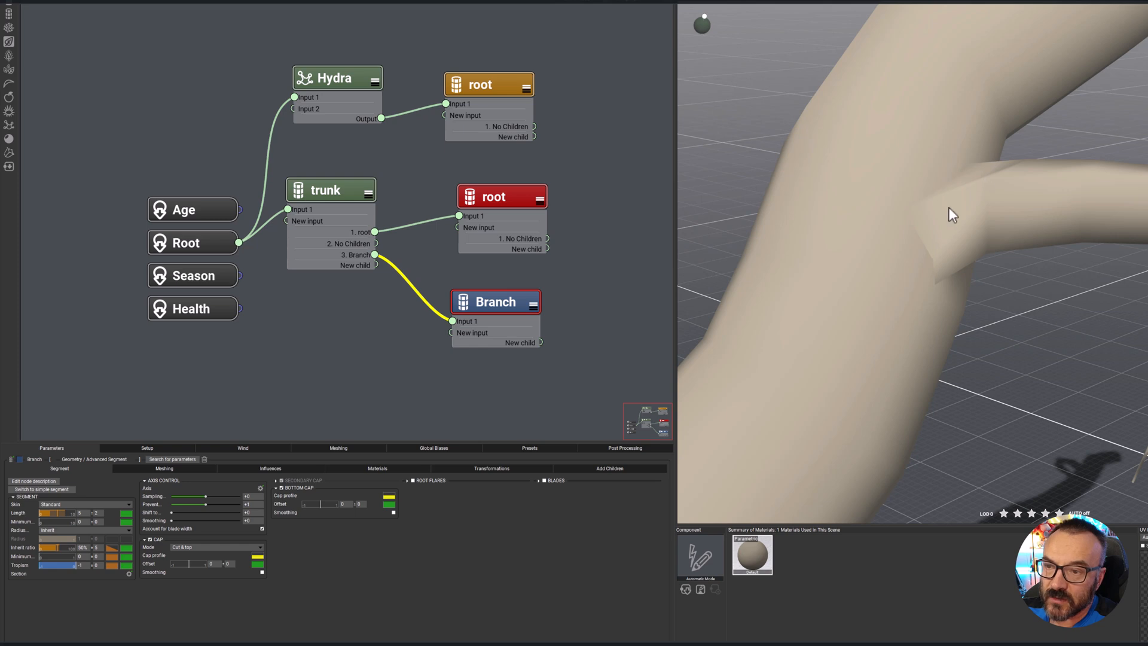
pyautogui.scroll(-8, 936, 253)
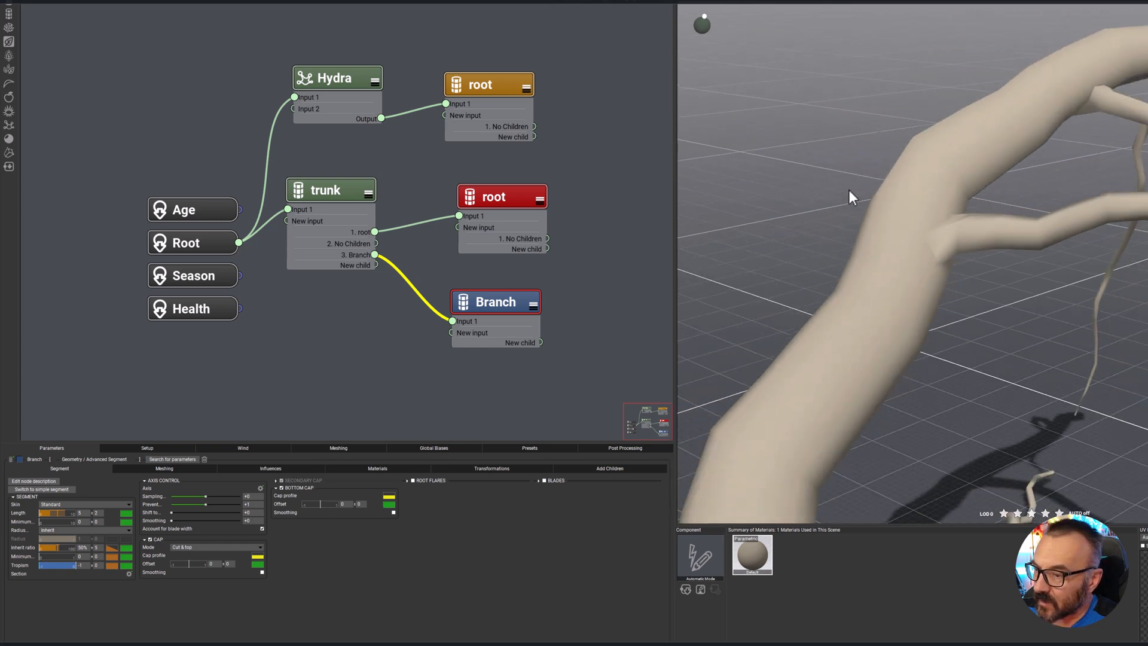
pyautogui.click(353, 191)
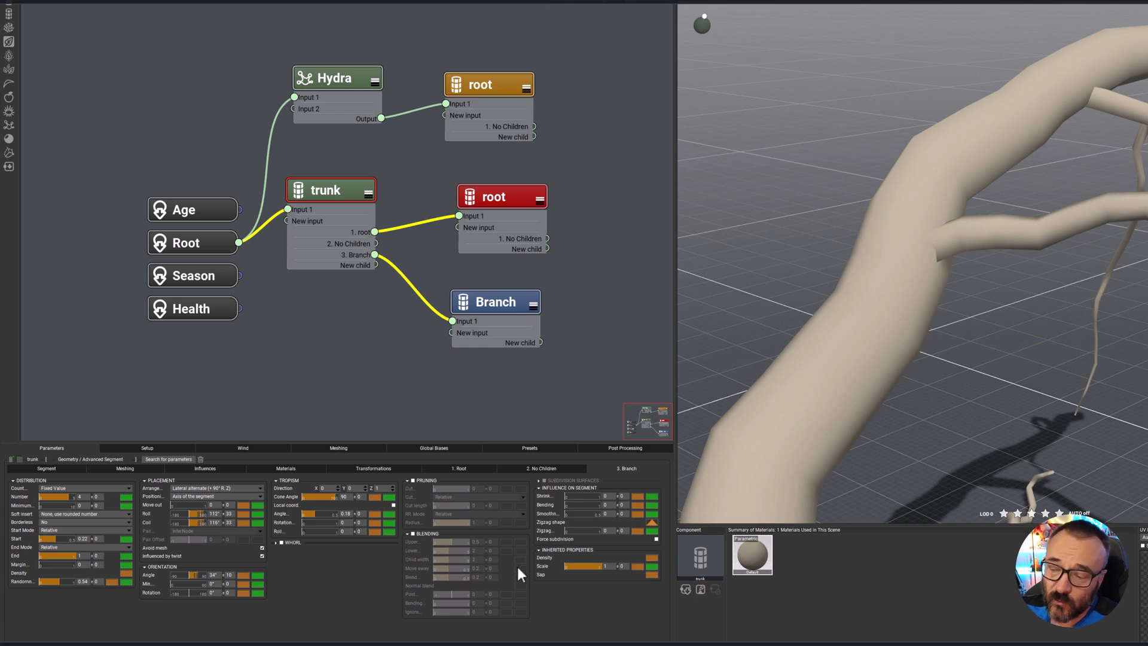
pyautogui.click(413, 533)
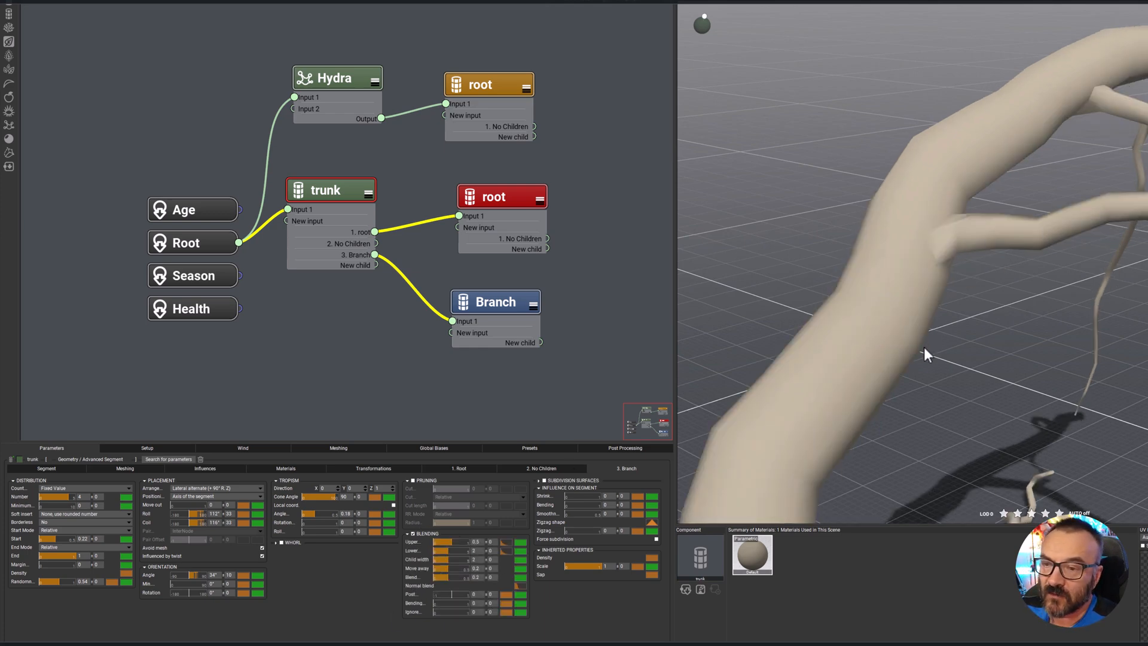
pyautogui.scroll(-8, 937, 283)
pyautogui.moveTo(1061, 266)
pyautogui.mouseDown(button='middle')
pyautogui.moveTo(910, 250)
pyautogui.moveTo(1045, 260)
pyautogui.mouseUp(button='middle')
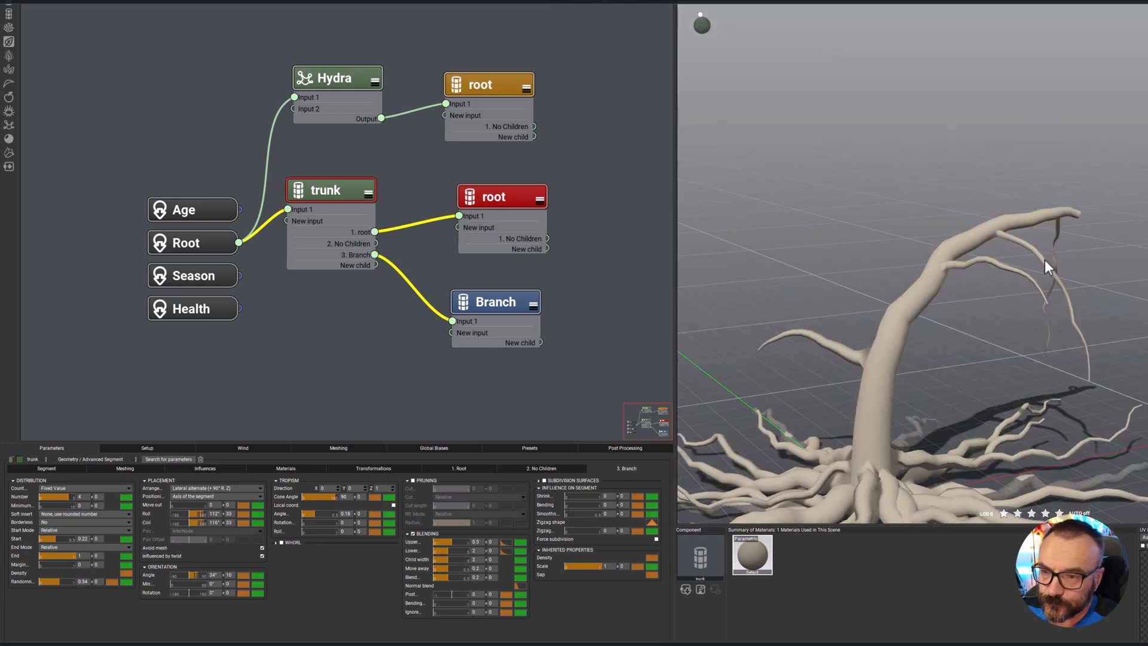
# Set the number of Branch children on the trunk to 8.
pyautogui.doubleClick(85, 497)
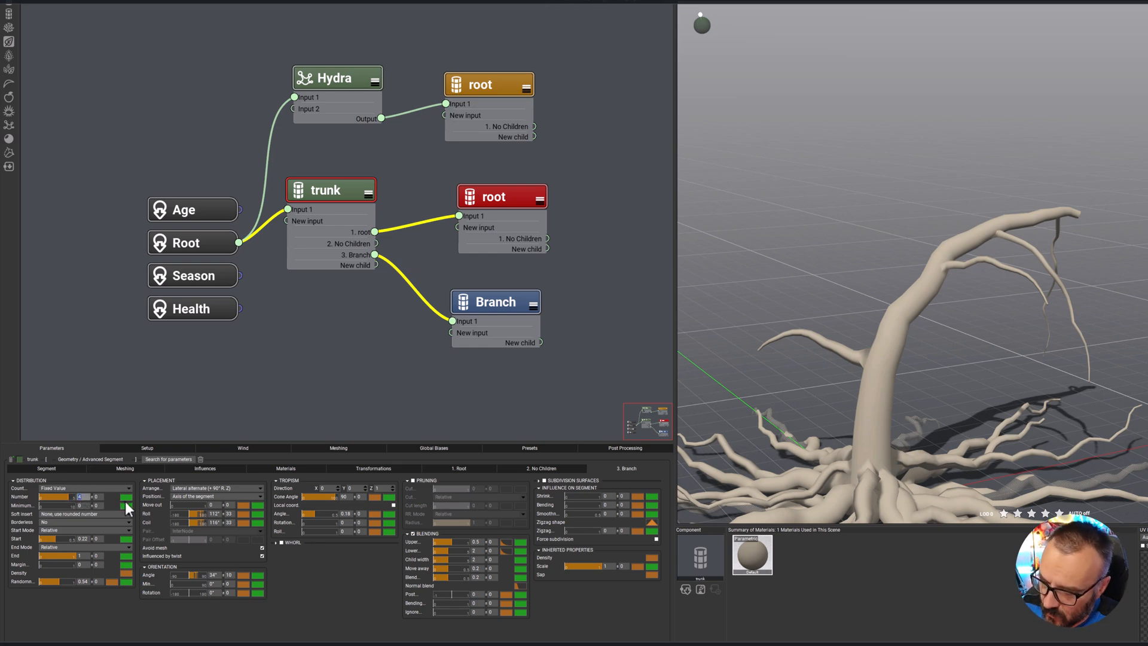
pyautogui.write('8')
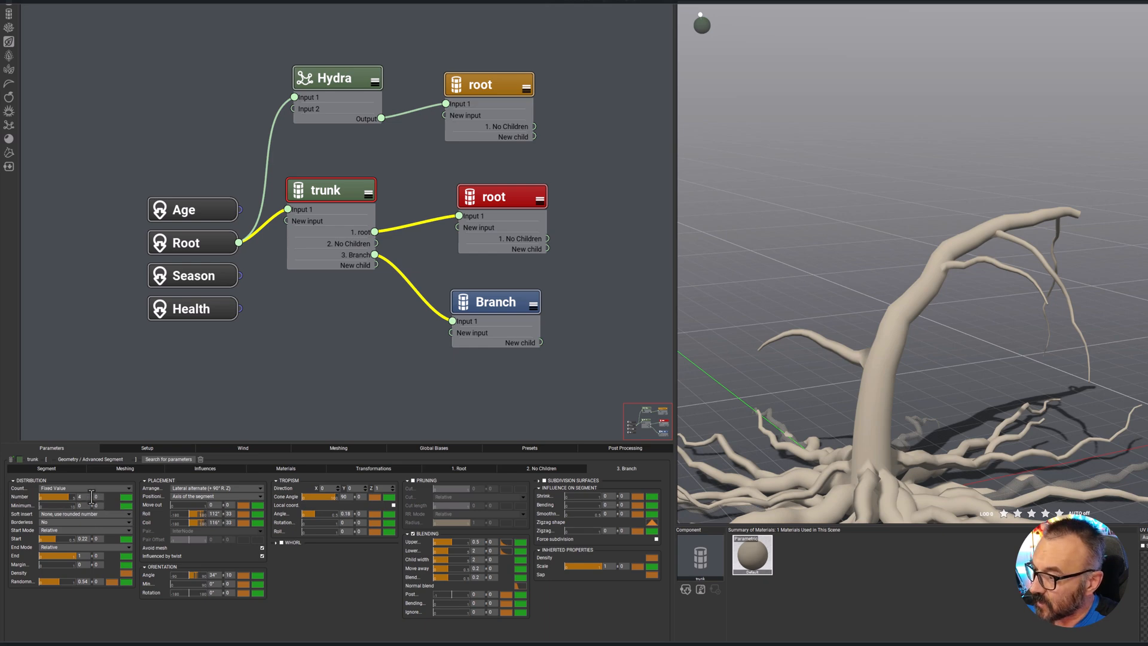
pyautogui.press('Return')
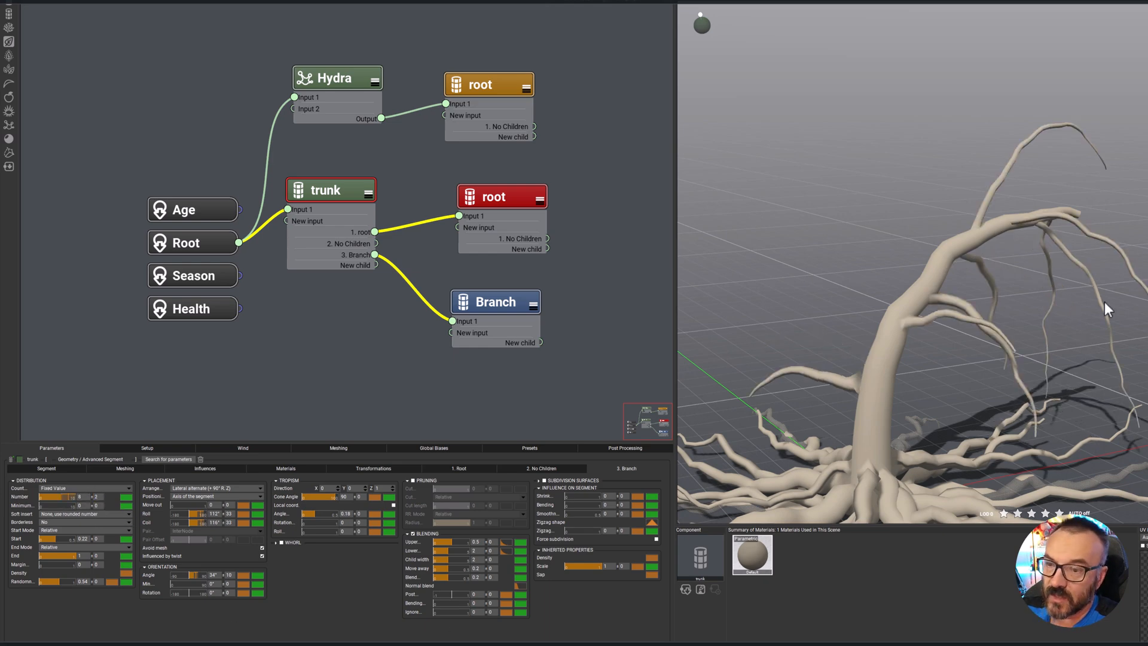
pyautogui.moveTo(1118, 291); pyautogui.dragTo(1086, 325, button='right')
# Move the Branch node directly beneath the red root node and add a Repeat loop node below it.
pyautogui.moveTo(516, 300); pyautogui.dragTo(515, 307)
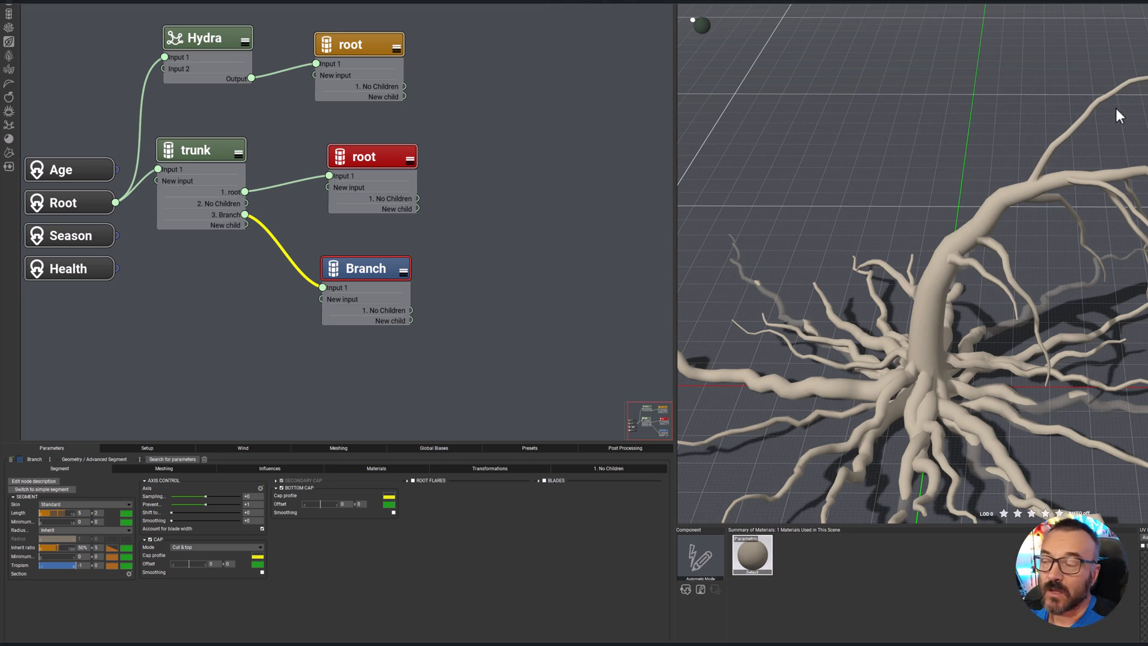
pyautogui.moveTo(387, 257); pyautogui.dragTo(396, 231)
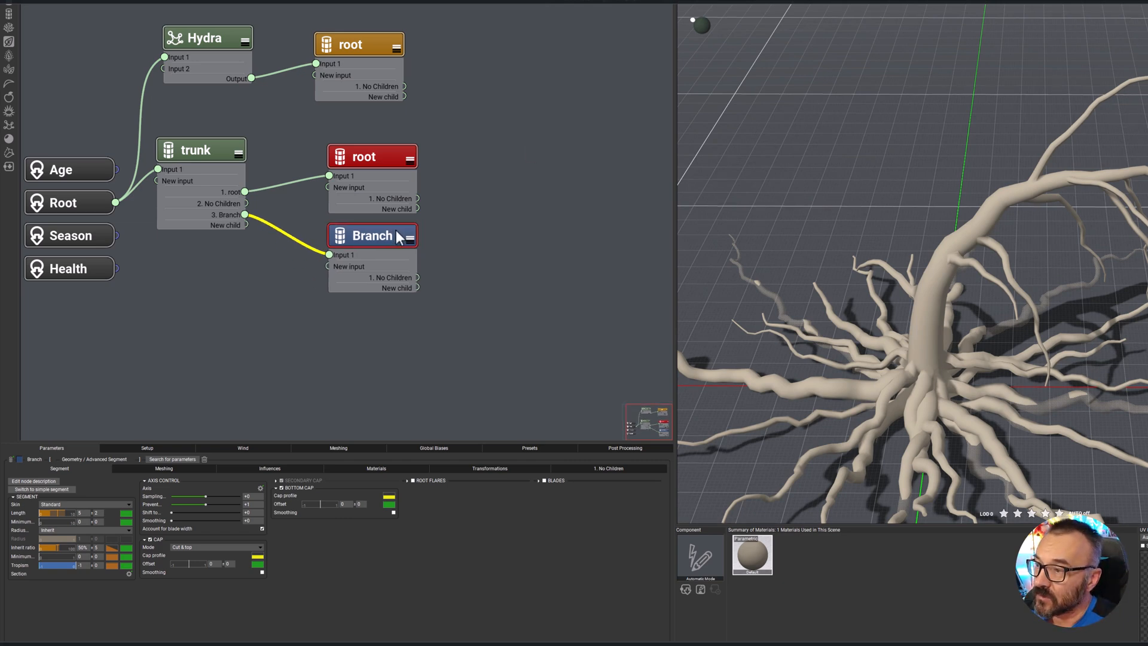
pyautogui.rightClick(483, 150)
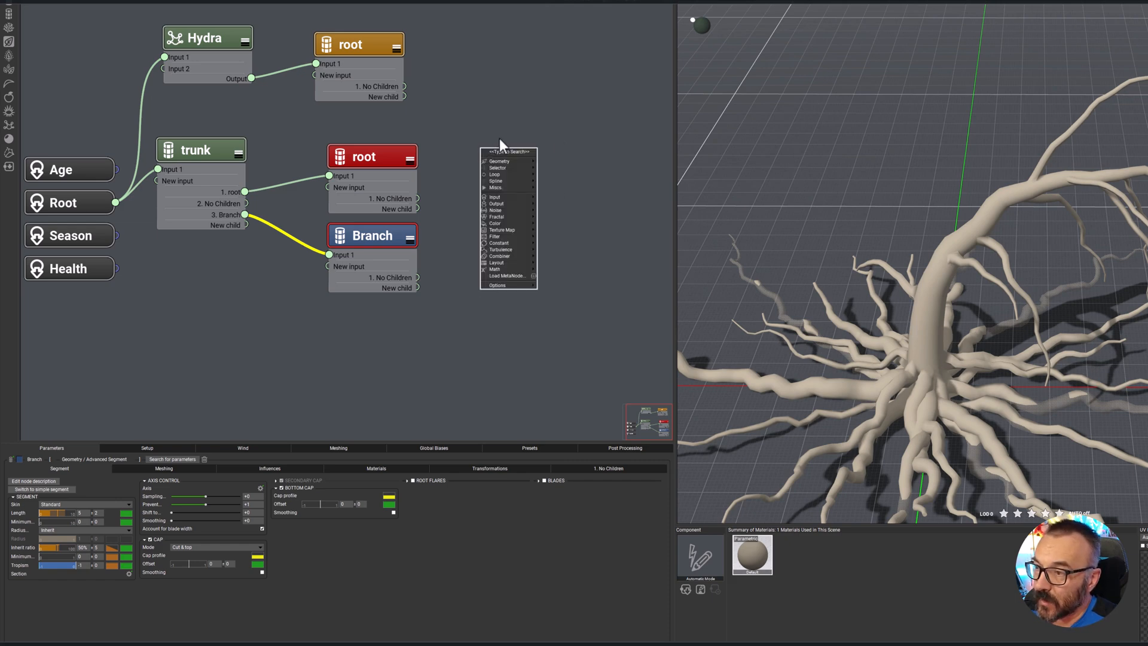
pyautogui.moveTo(518, 174)
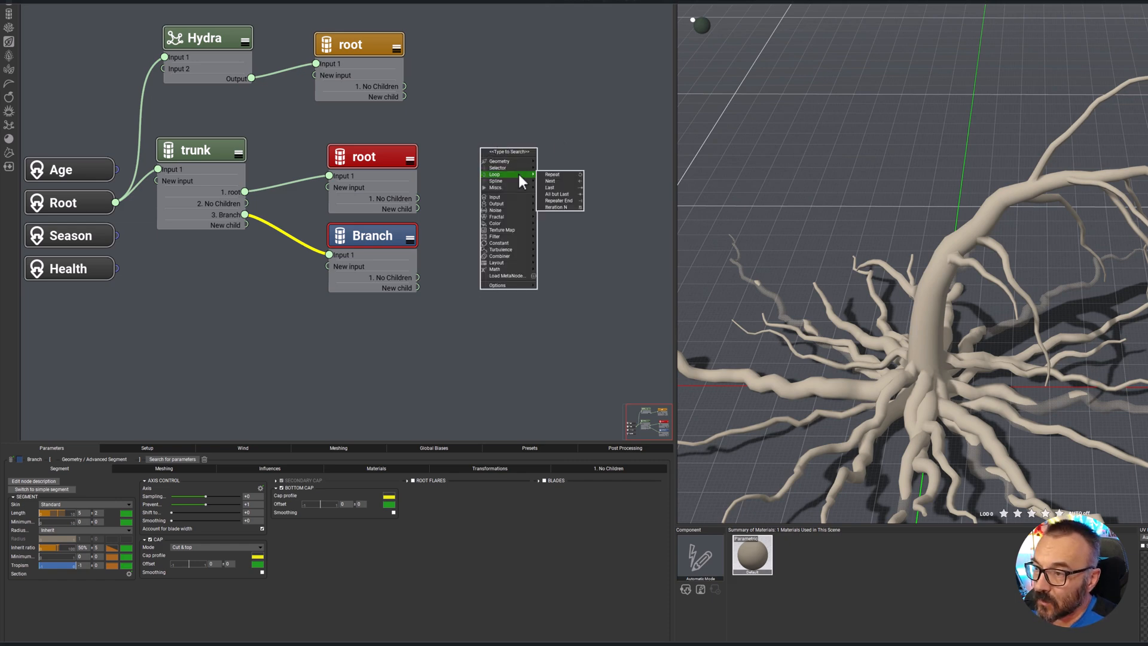
pyautogui.click(568, 173)
pyautogui.moveTo(508, 157); pyautogui.dragTo(389, 327)
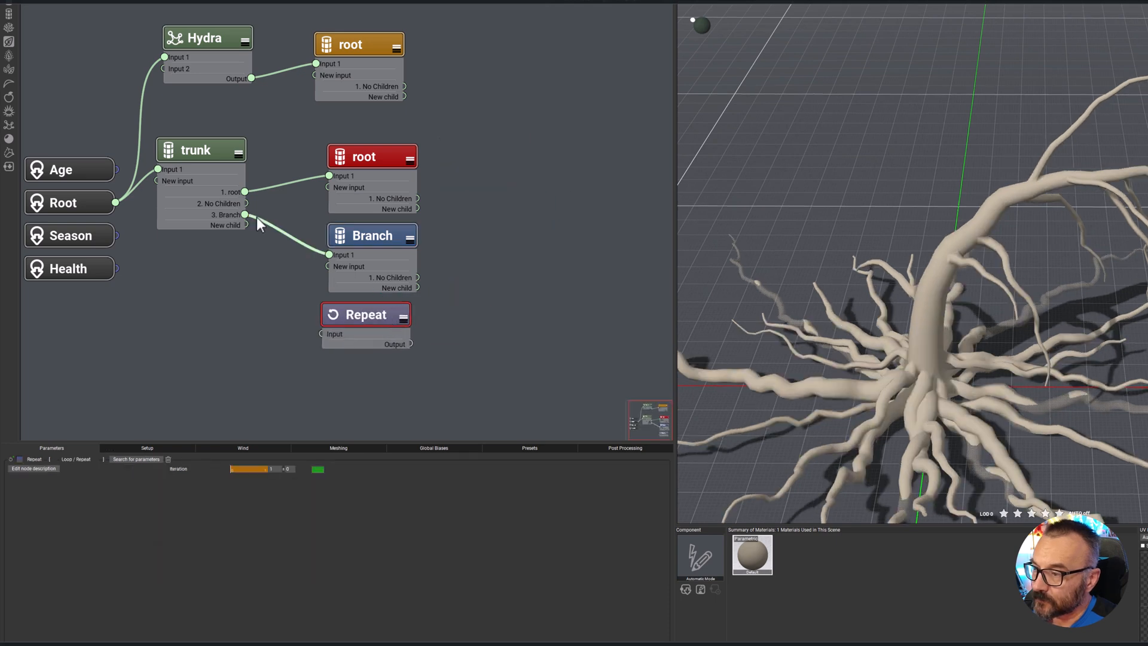
# Route the trunk's third child output through the Repeat node into the Branch node's Input 1 and tidy the layout.
pyautogui.moveTo(245, 214); pyautogui.dragTo(323, 334)
pyautogui.moveTo(384, 236); pyautogui.dragTo(490, 223)
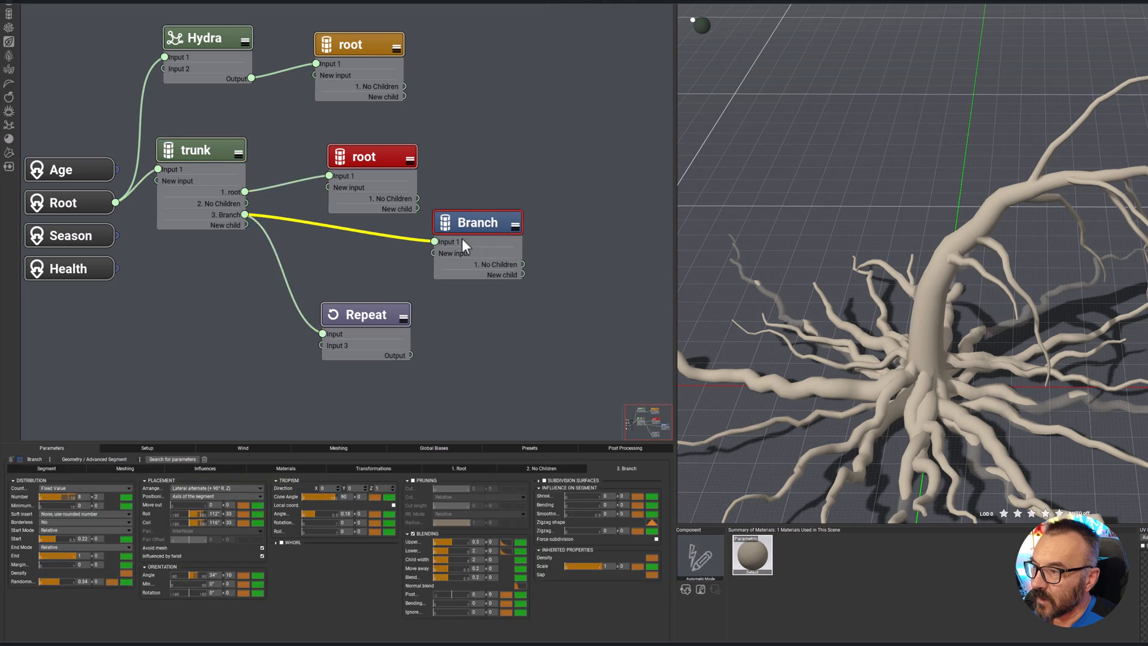
pyautogui.moveTo(412, 355); pyautogui.dragTo(437, 241)
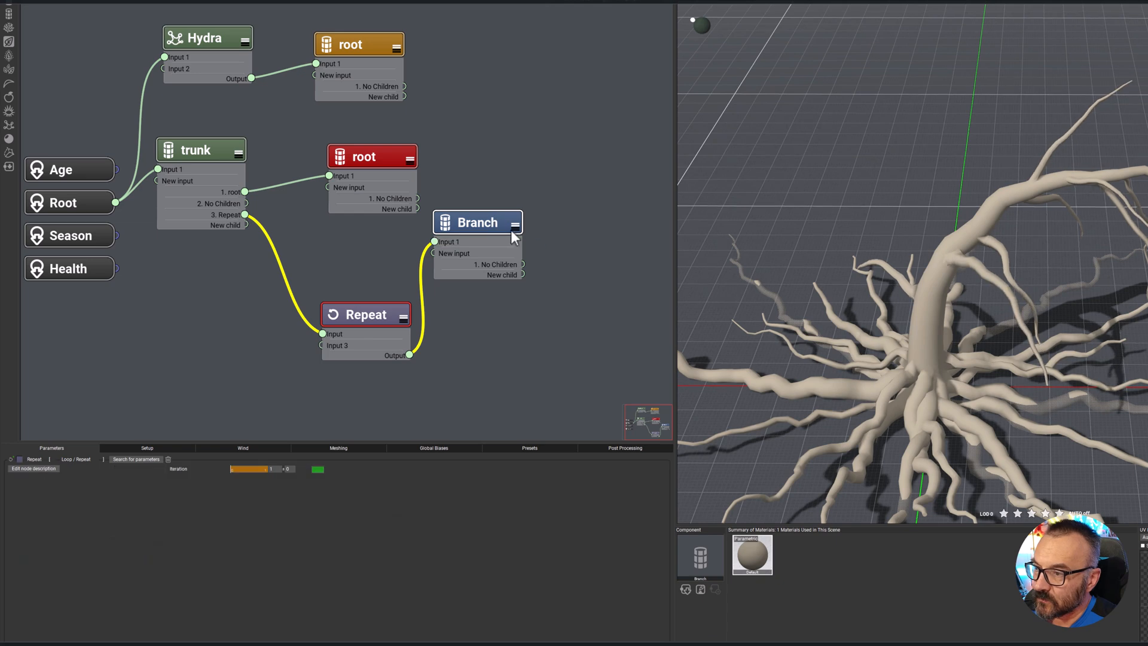
pyautogui.moveTo(381, 310); pyautogui.dragTo(368, 270)
# Add a Next loop node and connect the Branch node's first child output to it.
pyautogui.rightClick(541, 156)
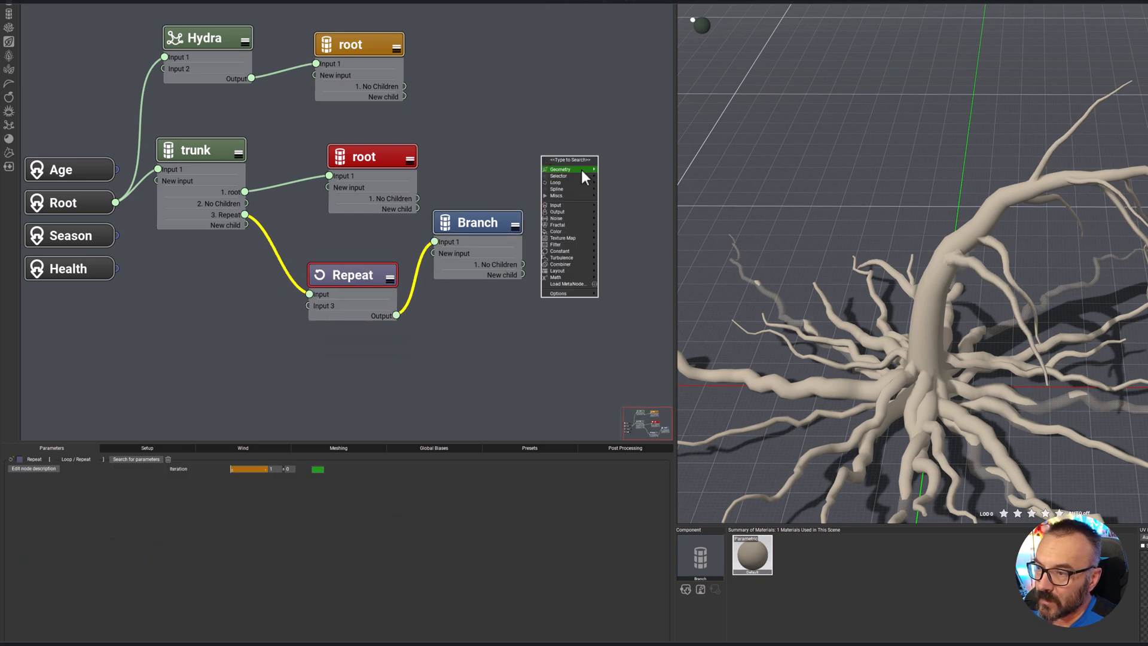
pyautogui.moveTo(578, 184)
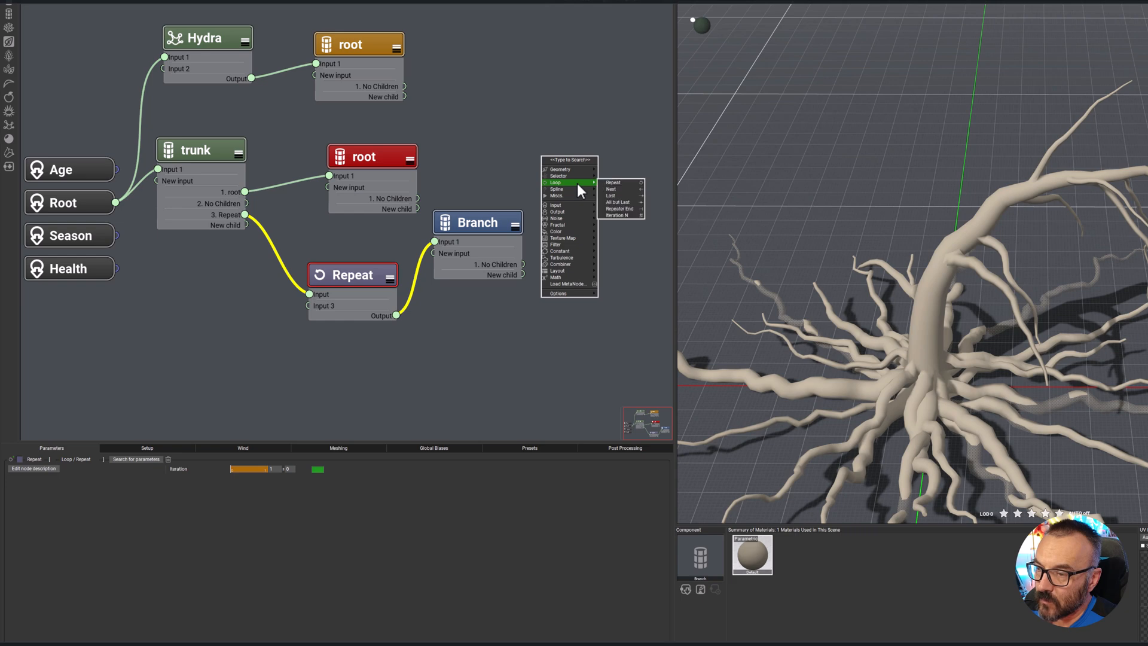
pyautogui.click(611, 189)
pyautogui.moveTo(548, 154); pyautogui.dragTo(520, 267)
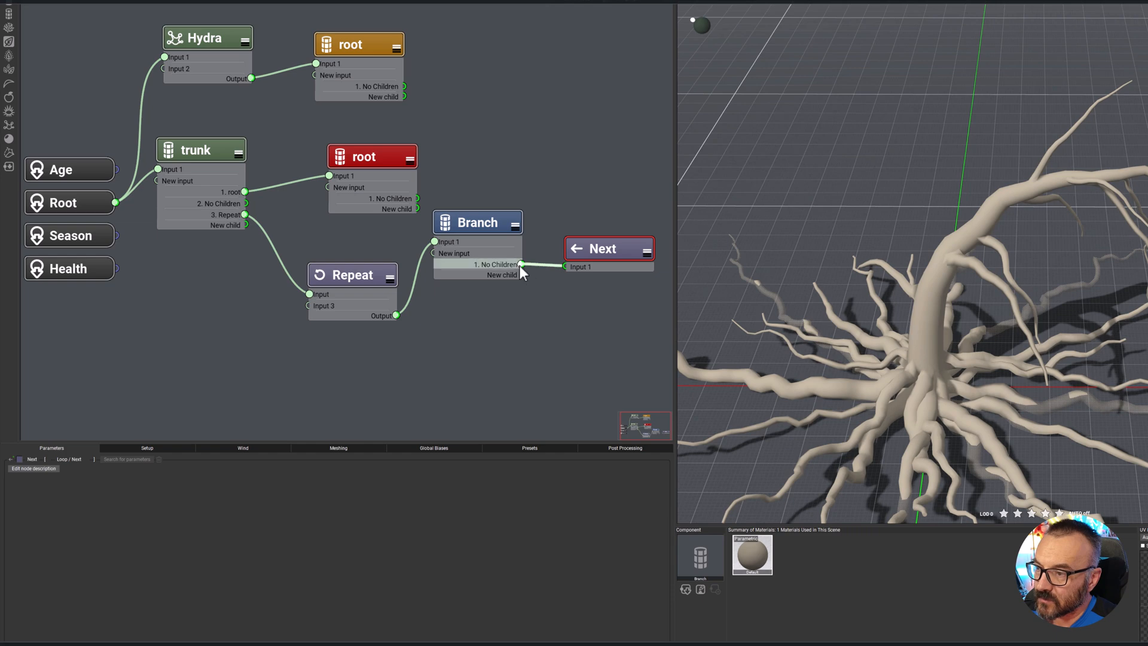
pyautogui.moveTo(626, 257); pyautogui.dragTo(619, 237)
# Set the Repeat node's iteration count to 2.
pyautogui.click(378, 279)
pyautogui.doubleClick(273, 470)
pyautogui.write('2')
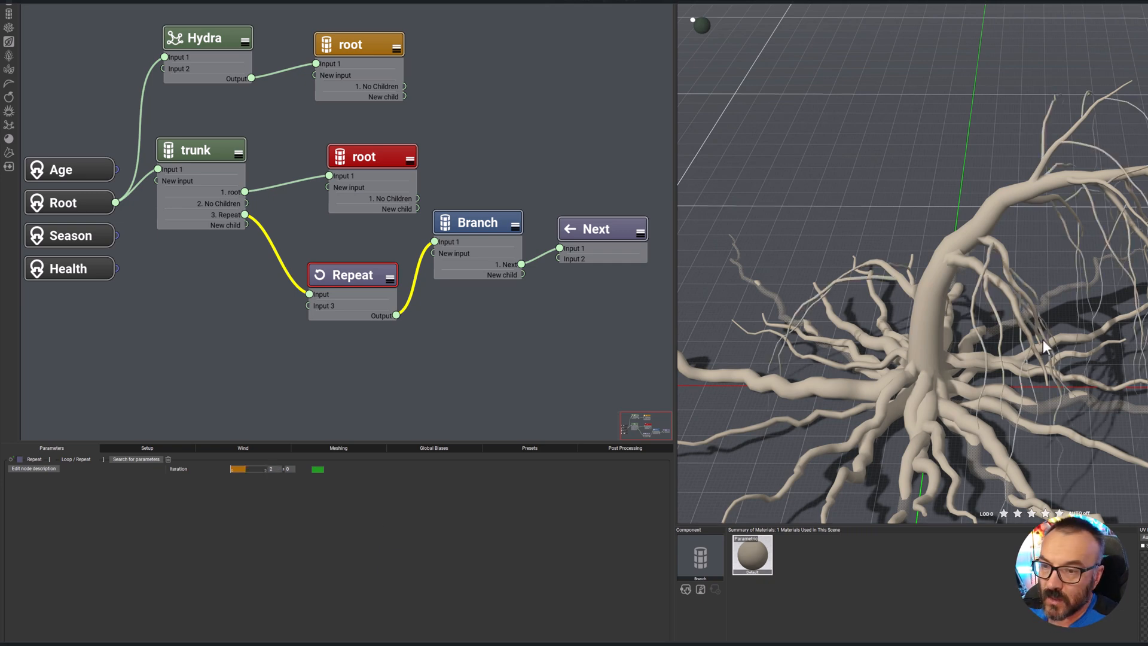
pyautogui.scroll(5, 1124, 206)
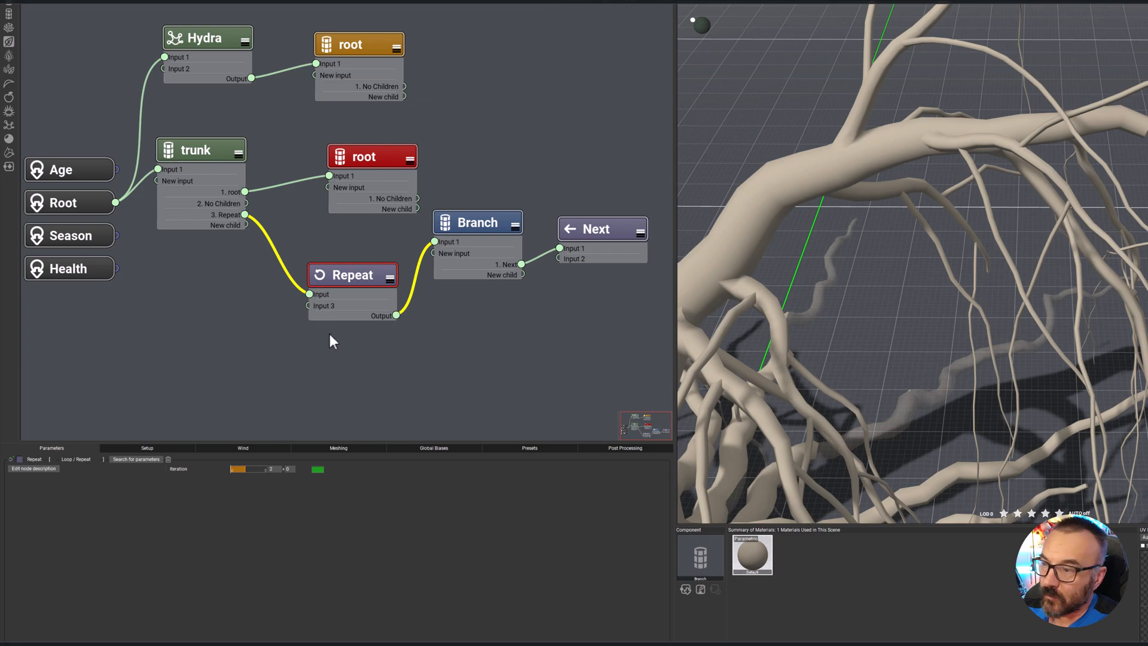
# Set the Repeat node's iteration count to 3 and view the whole tree.
pyautogui.moveTo(277, 468); pyautogui.dragTo(239, 466)
pyautogui.write('3')
pyautogui.press('Return')
pyautogui.scroll(-5, 990, 328)
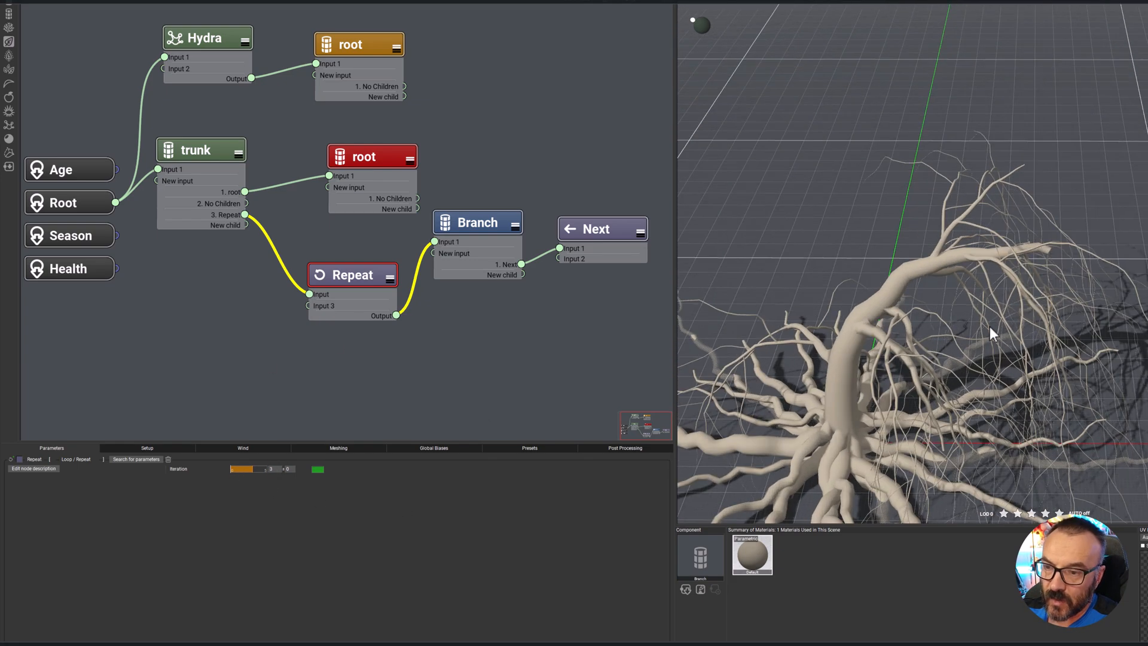
pyautogui.moveTo(963, 345); pyautogui.dragTo(1090, 405, button='right')
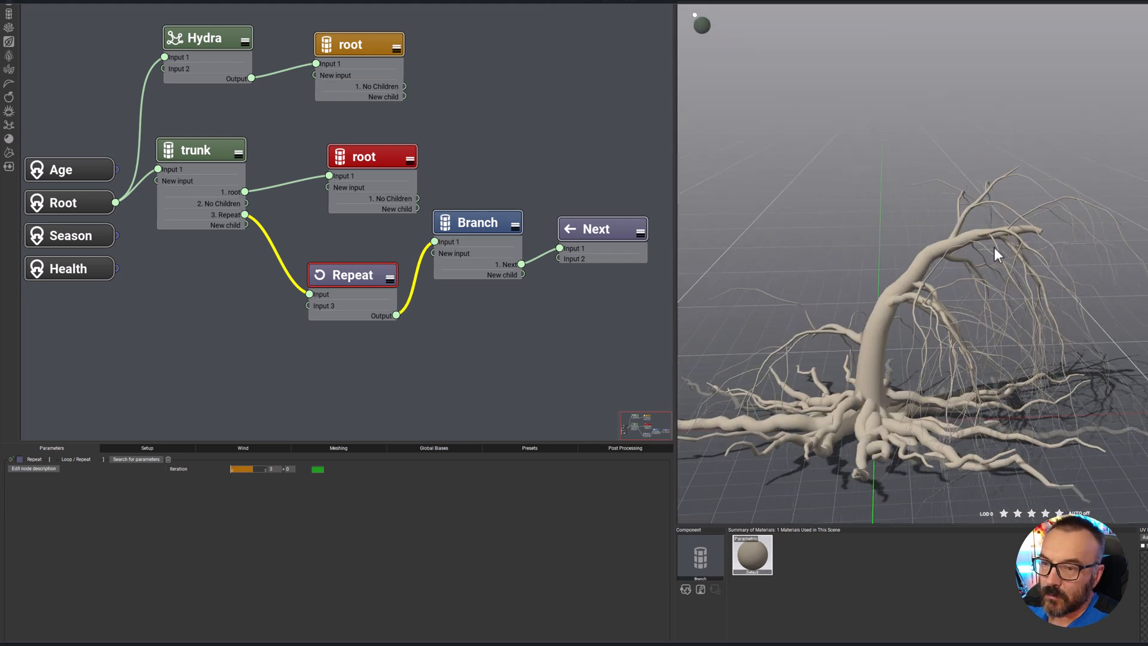
# Turn on interactions with the ground in the Branch node's influences and check how the branches behave.
pyautogui.click(497, 218)
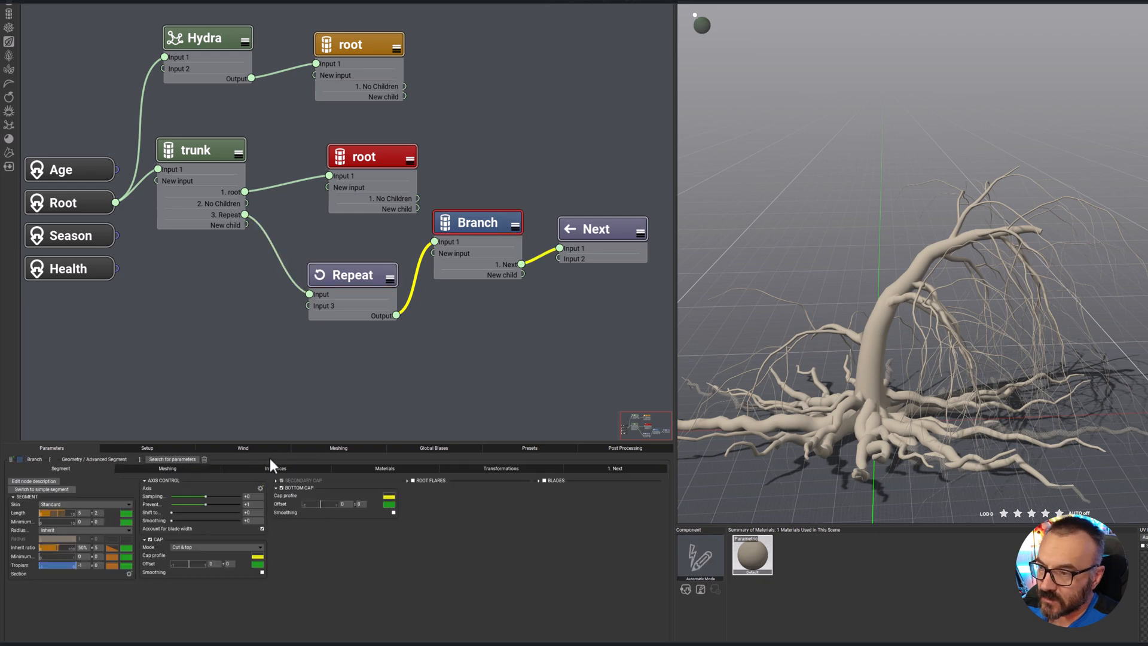
pyautogui.click(277, 469)
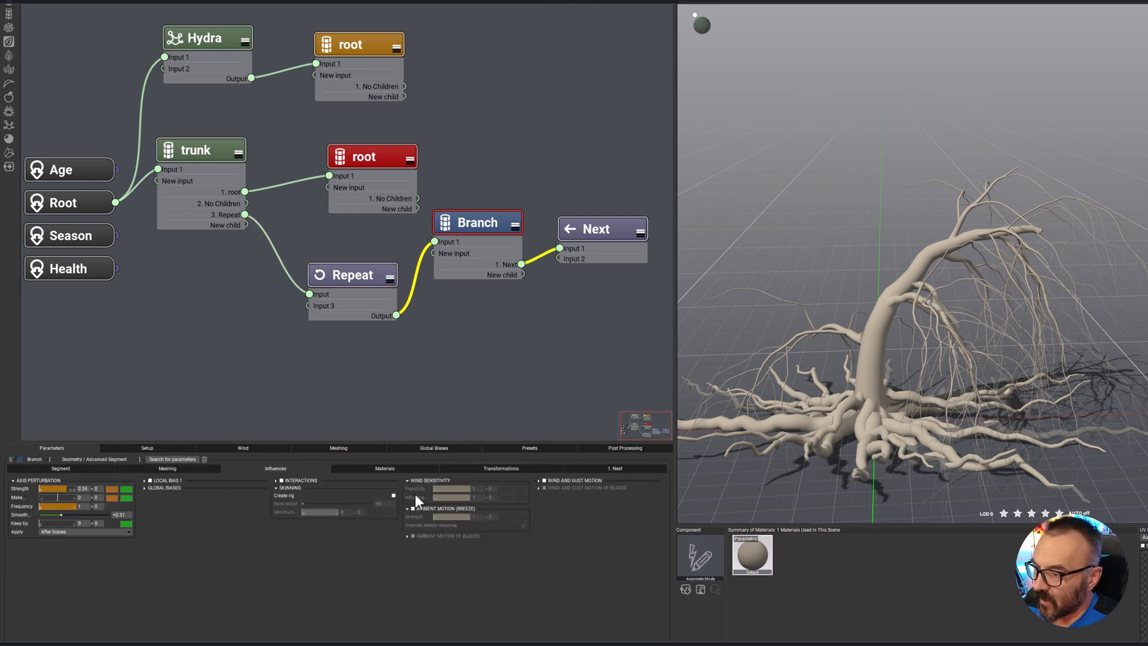
pyautogui.click(281, 480)
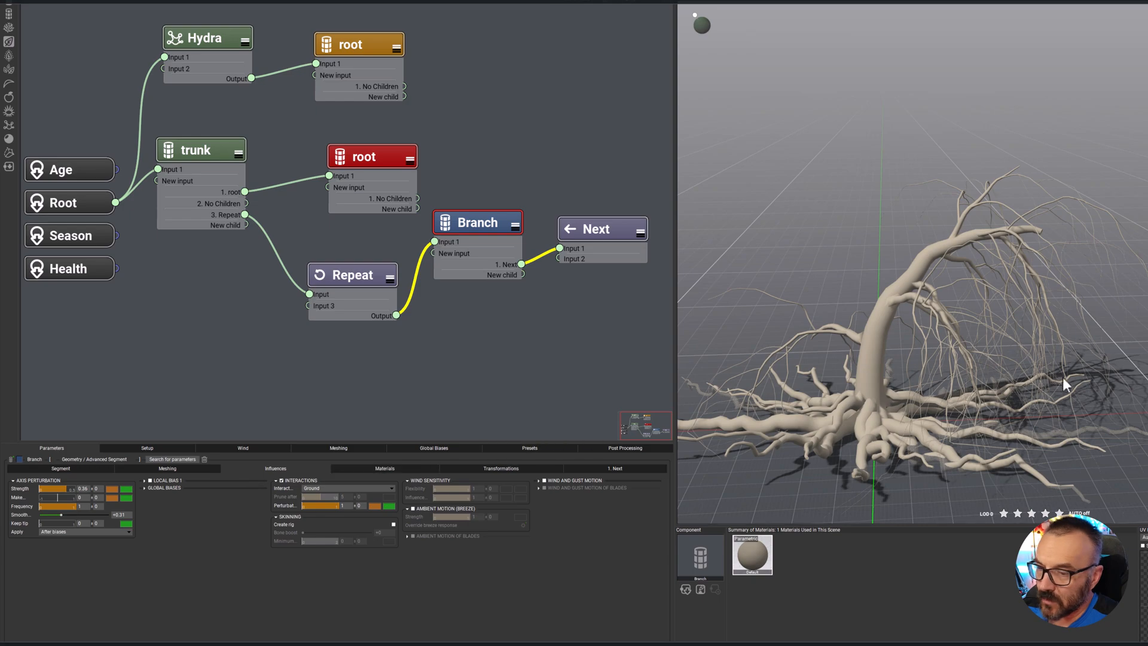
pyautogui.moveTo(1113, 425); pyautogui.dragTo(1008, 432, button='right')
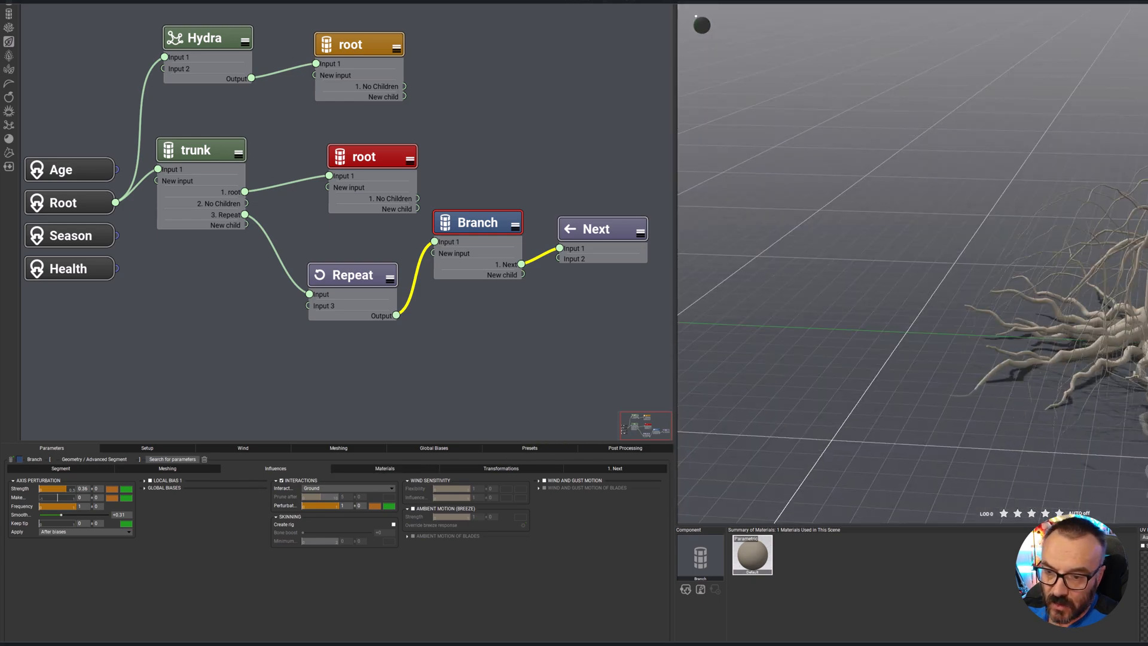
pyautogui.moveTo(1076, 412)
pyautogui.mouseDown(button='right')
pyautogui.moveTo(1091, 410)
pyautogui.moveTo(1071, 405)
pyautogui.mouseUp(button='right')
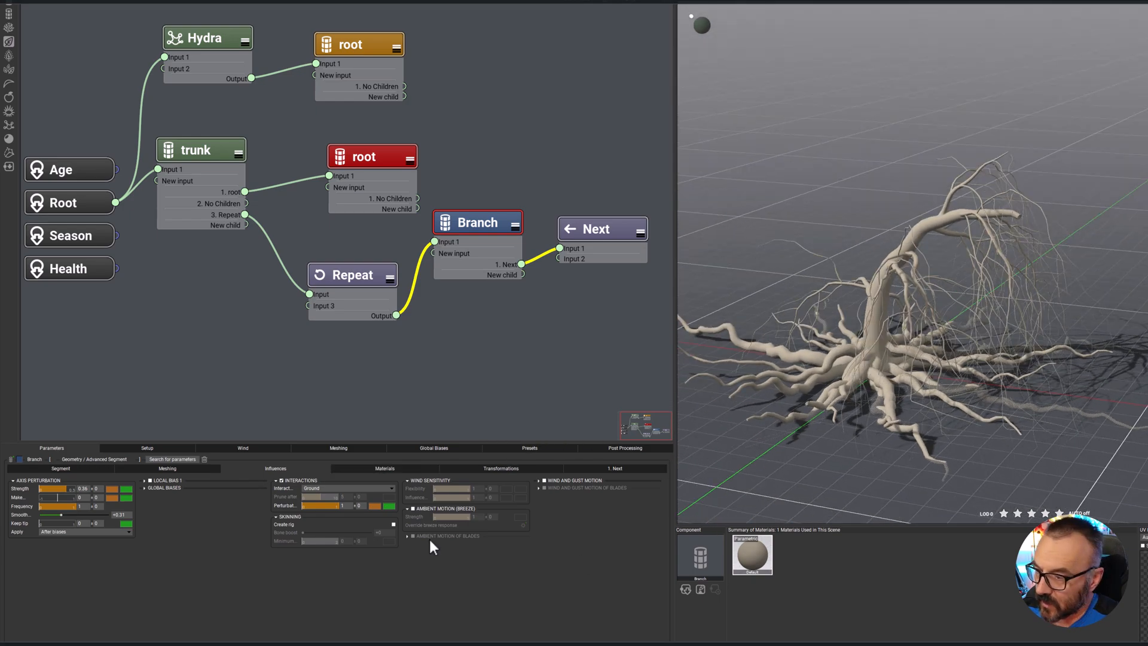
# Raise the perturbation of the Branch node's ground interaction to about 1.46.
pyautogui.moveTo(334, 505); pyautogui.dragTo(344, 505)
pyautogui.hotkey('ctrl', 'z')
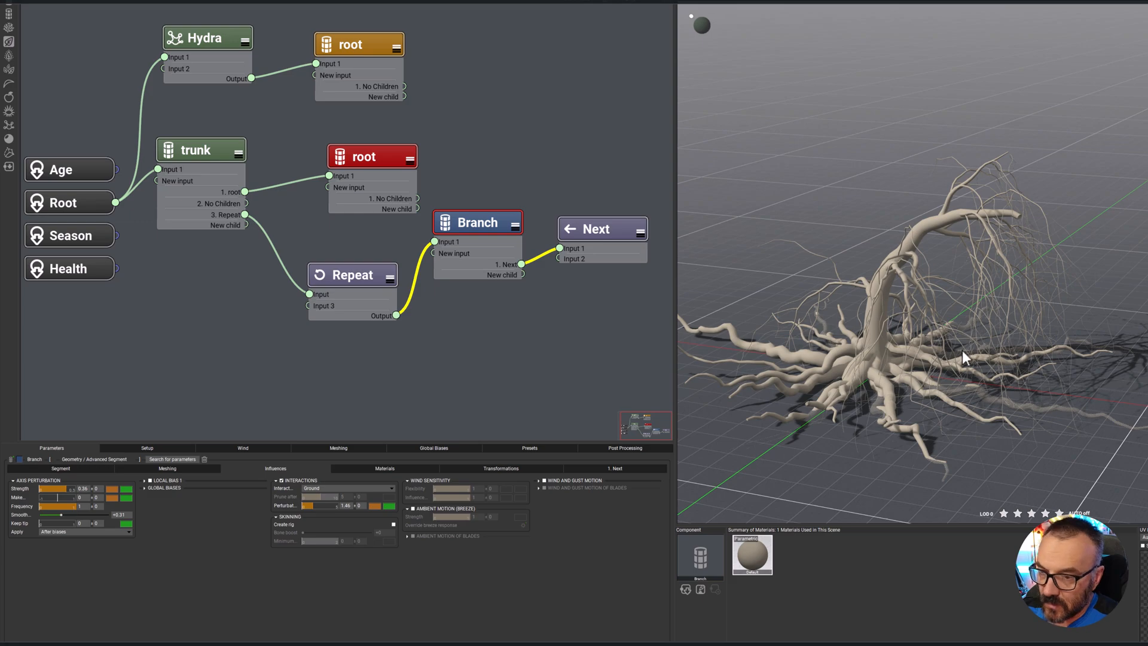
pyautogui.moveTo(932, 397); pyautogui.dragTo(1002, 388, button='right')
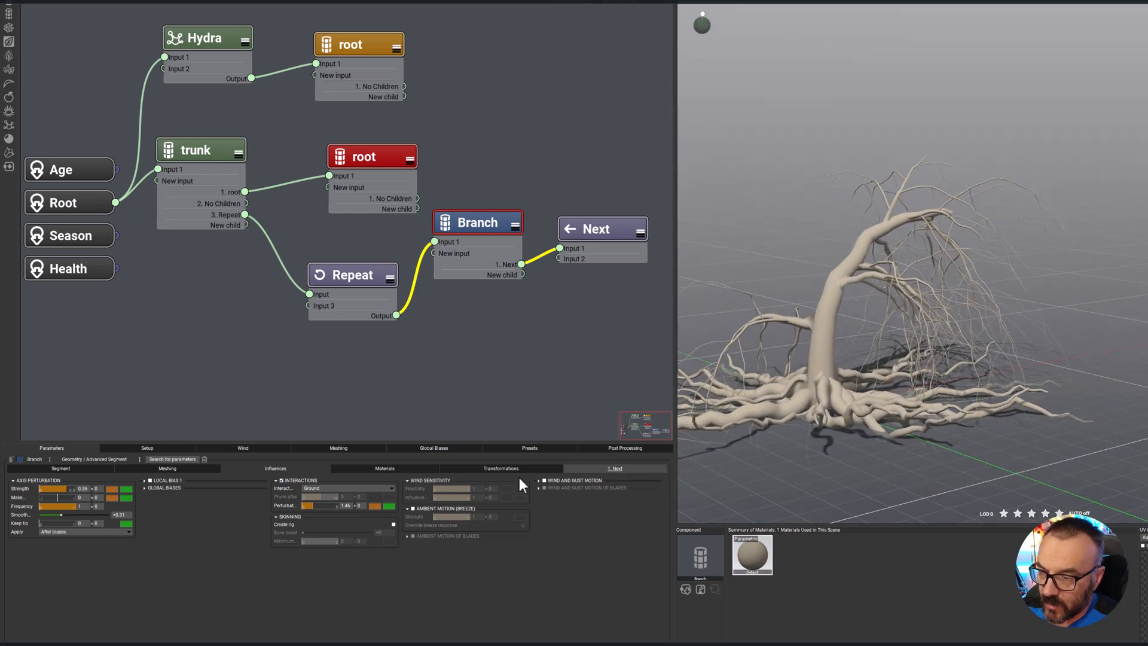
# Set the Branch segment's length to 3.
pyautogui.click(70, 466)
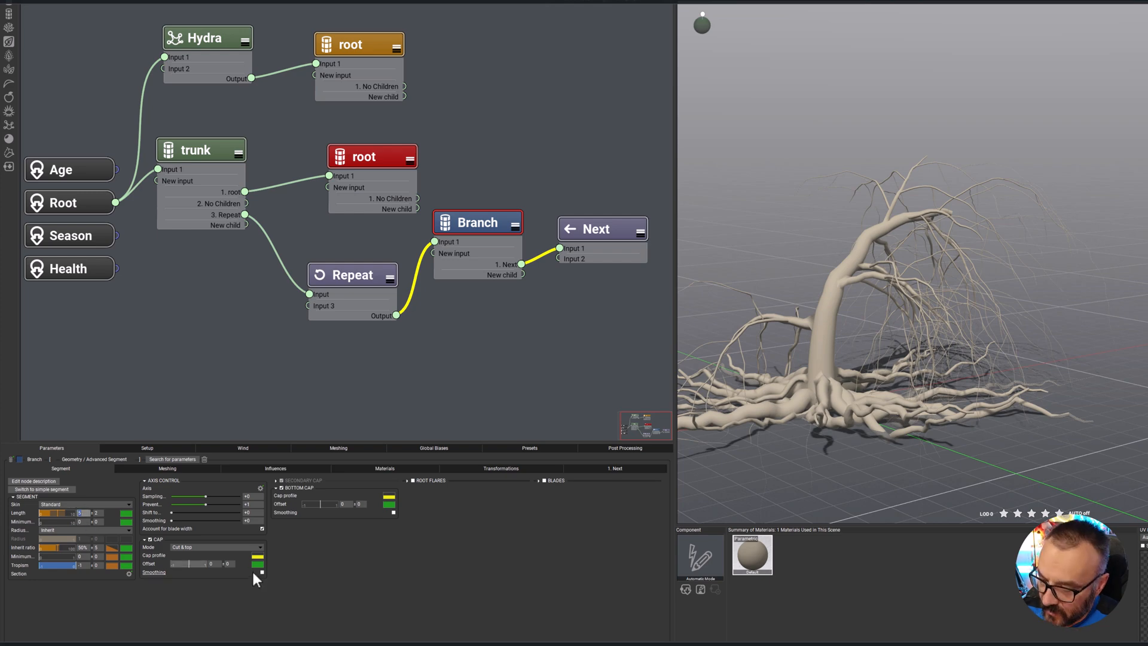
pyautogui.click(82, 513)
pyautogui.write('3')
pyautogui.press('Return')
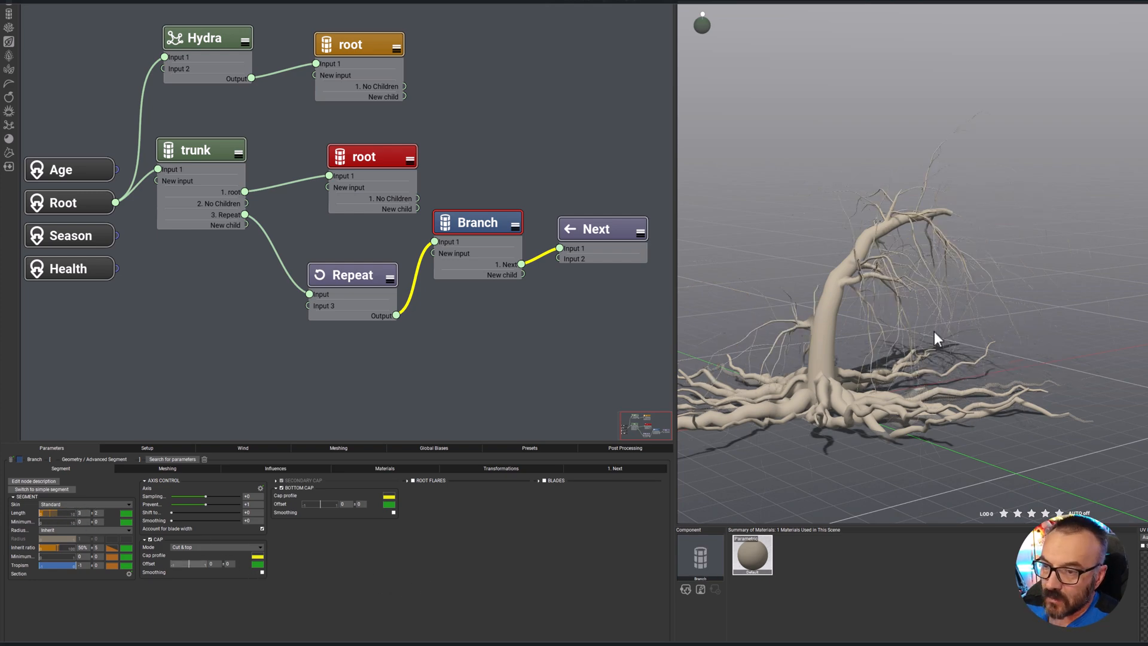
# Lower the end point of the trunk segment's inherit ratio curve to about 0.03.
pyautogui.moveTo(1099, 301); pyautogui.dragTo(1035, 288, button='right')
pyautogui.scroll(4, 1099, 240)
pyautogui.moveTo(1099, 241); pyautogui.dragTo(1076, 293, button='right')
pyautogui.scroll(-5, 1142, 286)
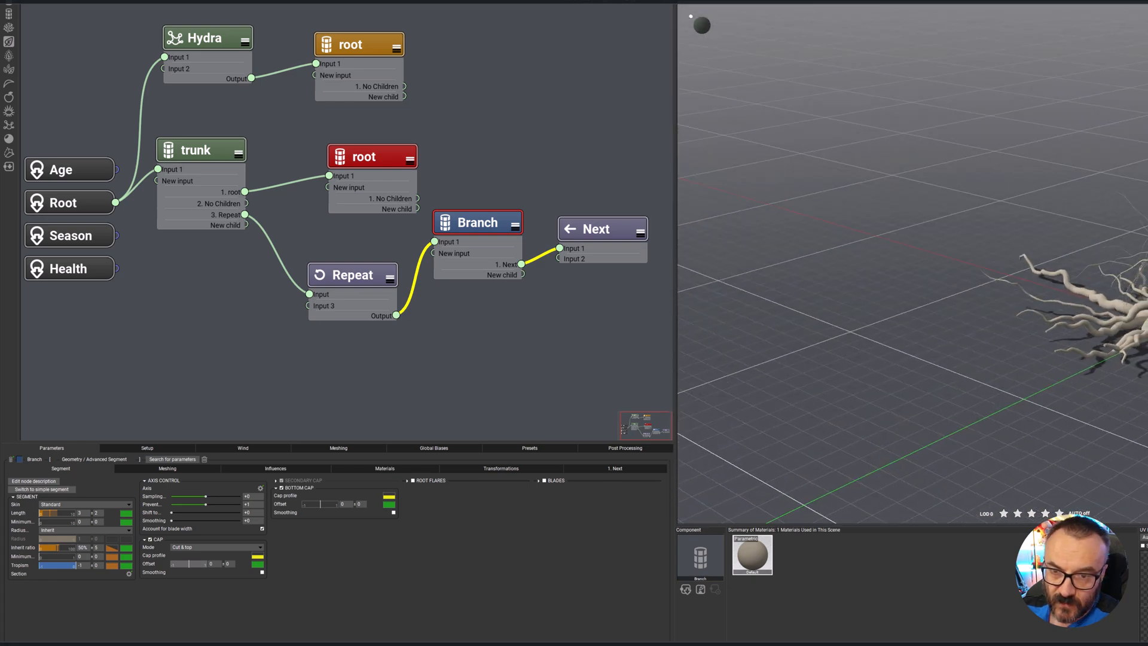
pyautogui.scroll(2, 1076, 293)
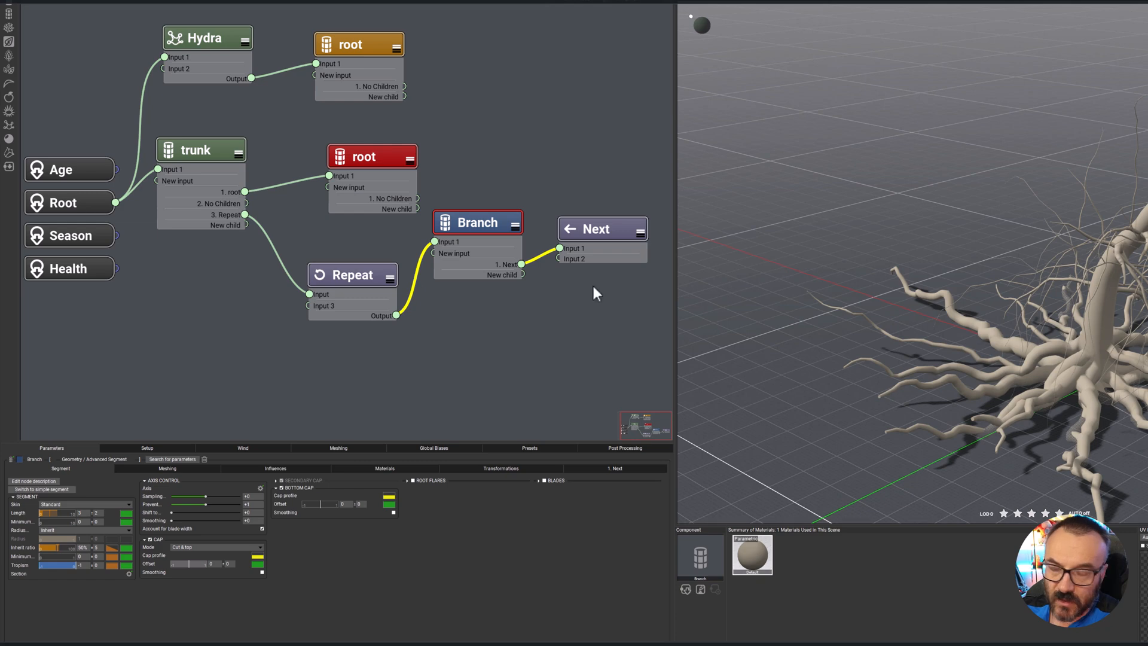
pyautogui.click(218, 146)
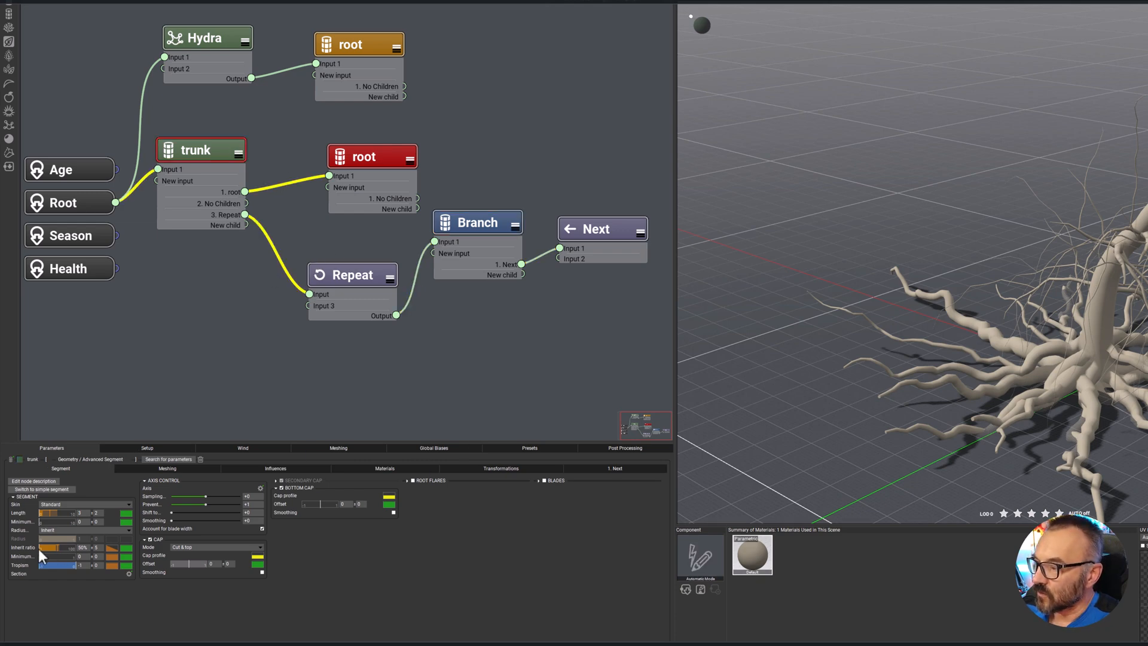
pyautogui.click(48, 469)
pyautogui.click(110, 548)
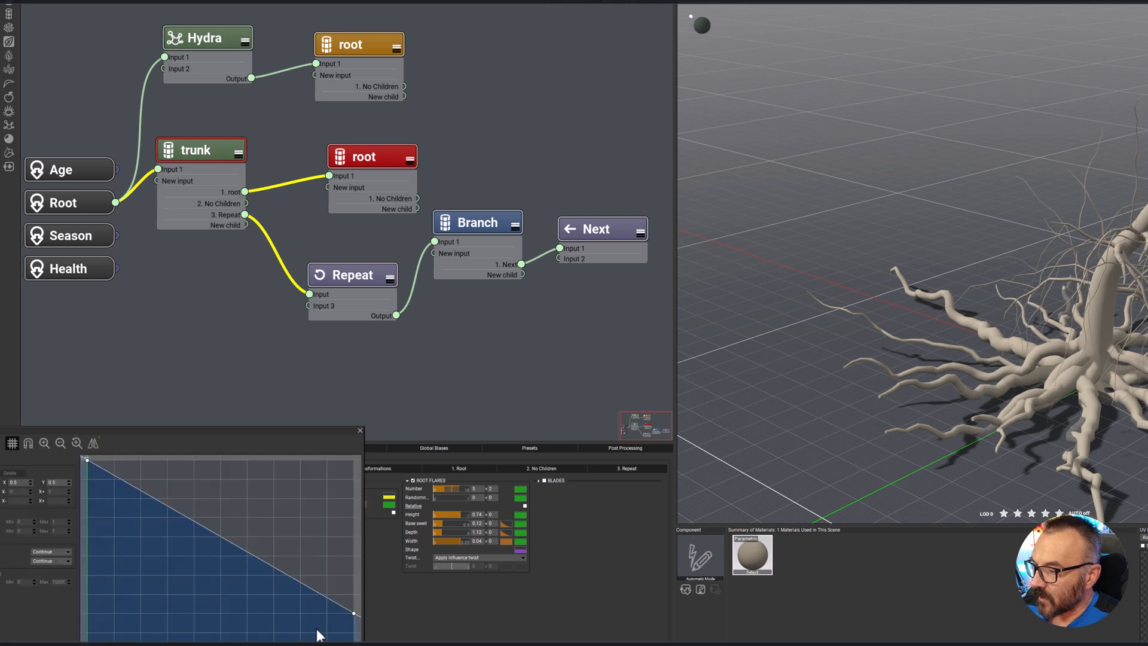
pyautogui.moveTo(355, 613); pyautogui.dragTo(353, 642)
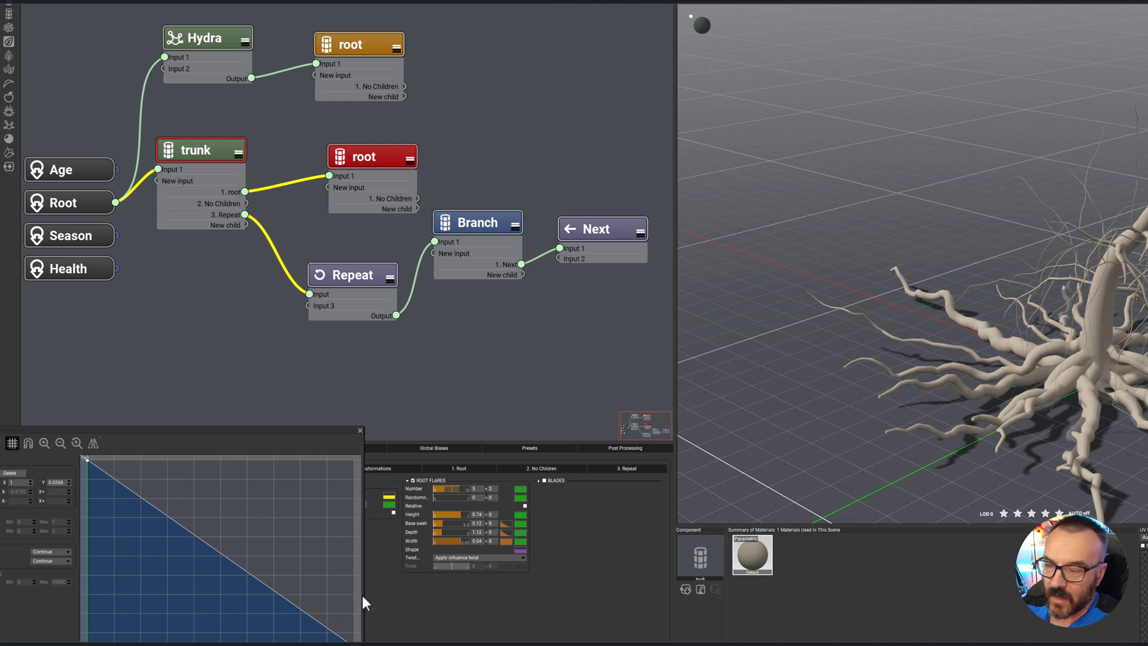
pyautogui.click(360, 431)
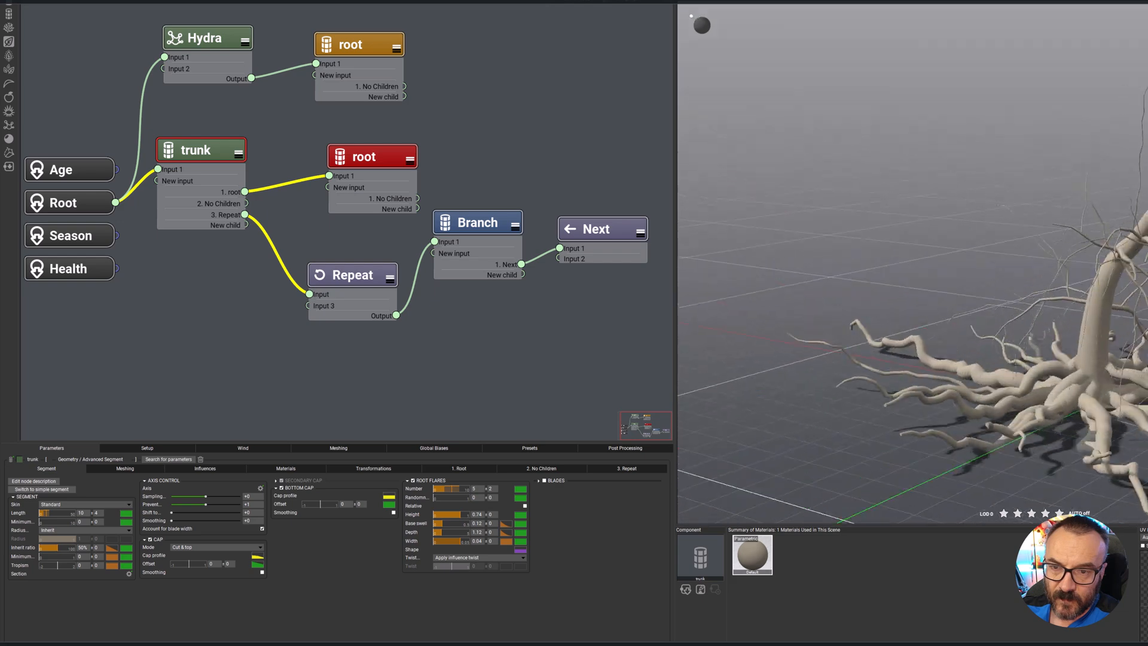
# Inspect the trunk's taper and set the number of root children on the trunk node to 6.
pyautogui.moveTo(867, 288); pyautogui.dragTo(963, 281, button='middle')
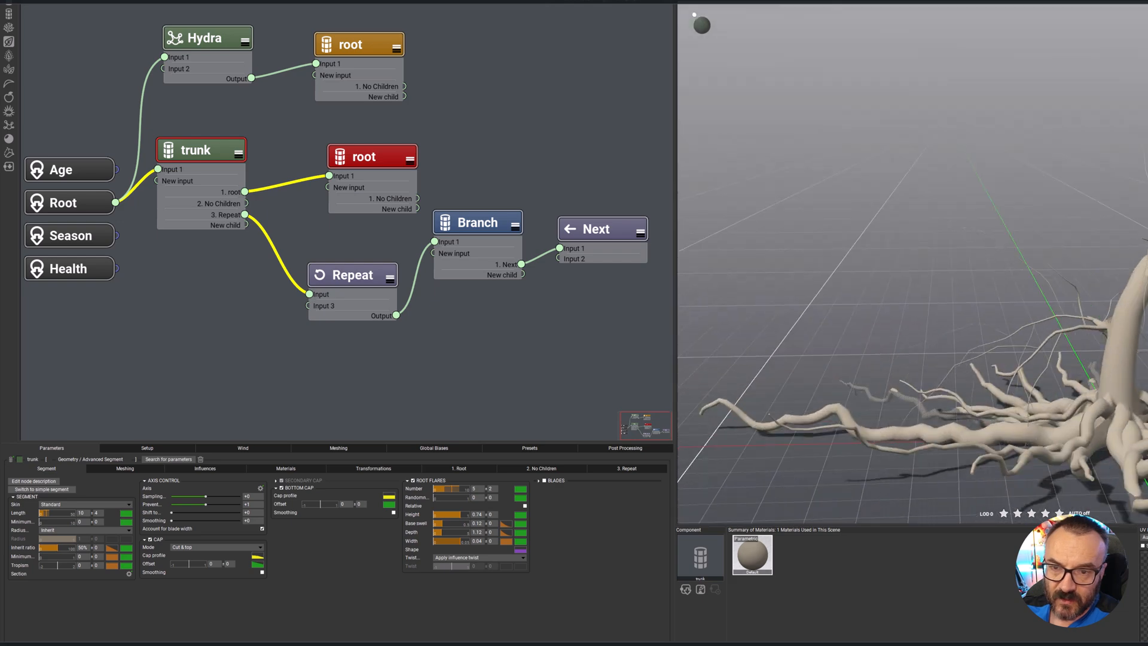
pyautogui.moveTo(1146, 251); pyautogui.dragTo(1068, 267, button='middle')
pyautogui.scroll(5, 1068, 265)
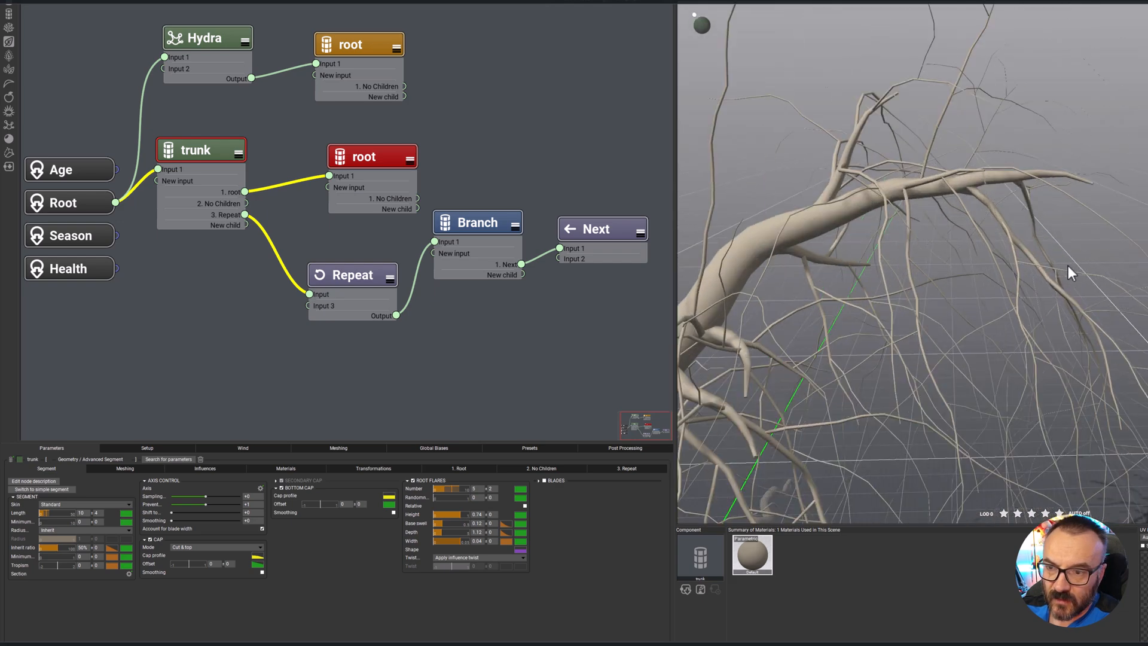
pyautogui.scroll(-5, 1053, 263)
pyautogui.moveTo(1125, 299); pyautogui.dragTo(953, 343, button='middle')
pyautogui.click(386, 153)
pyautogui.click(216, 143)
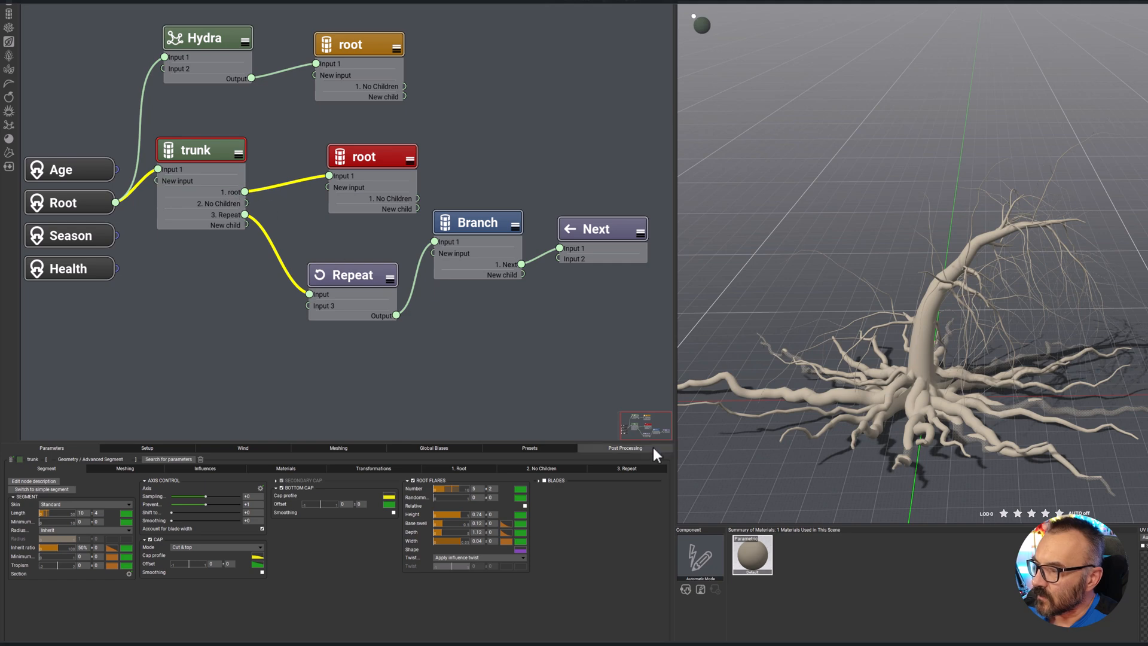
pyautogui.click(482, 468)
pyautogui.click(568, 469)
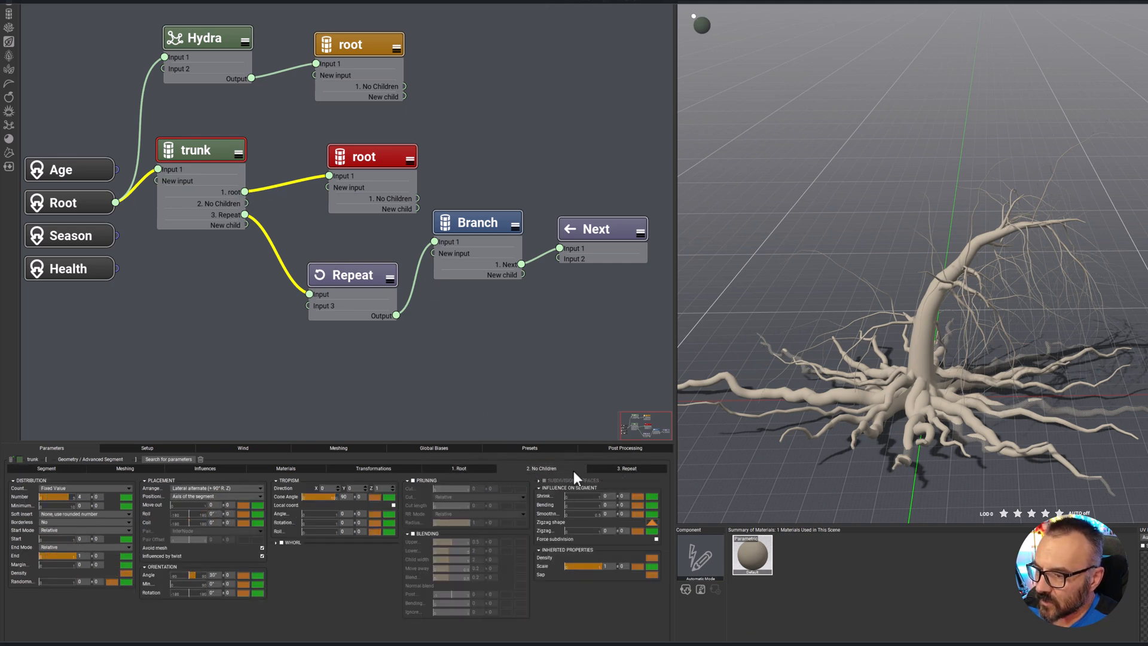
pyautogui.click(481, 467)
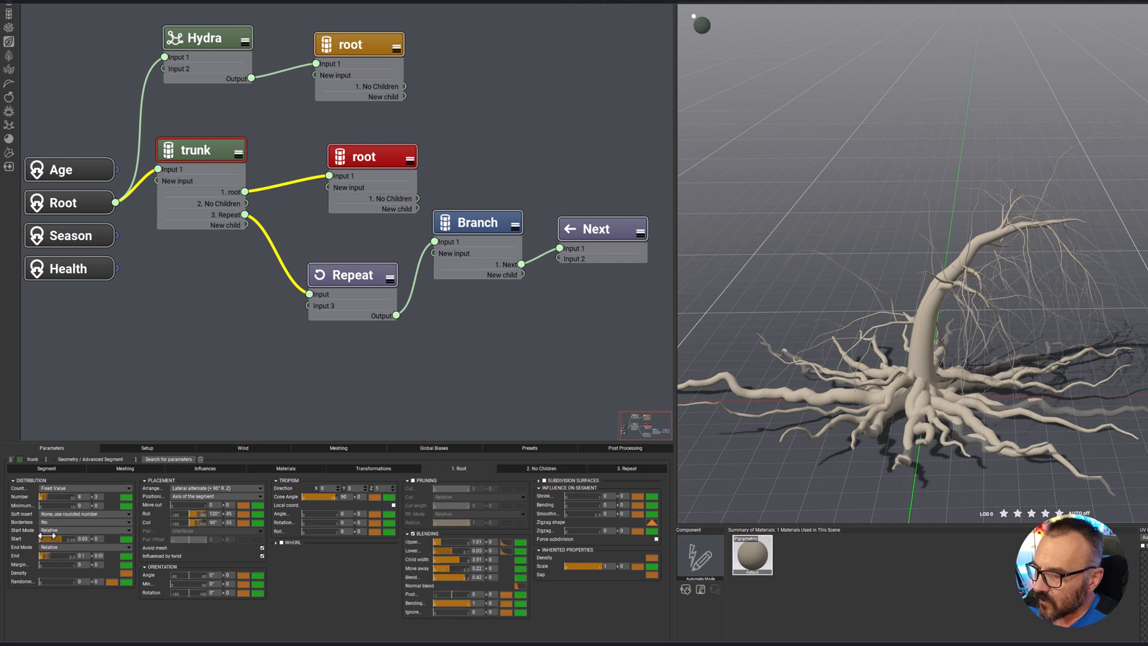
pyautogui.doubleClick(84, 497)
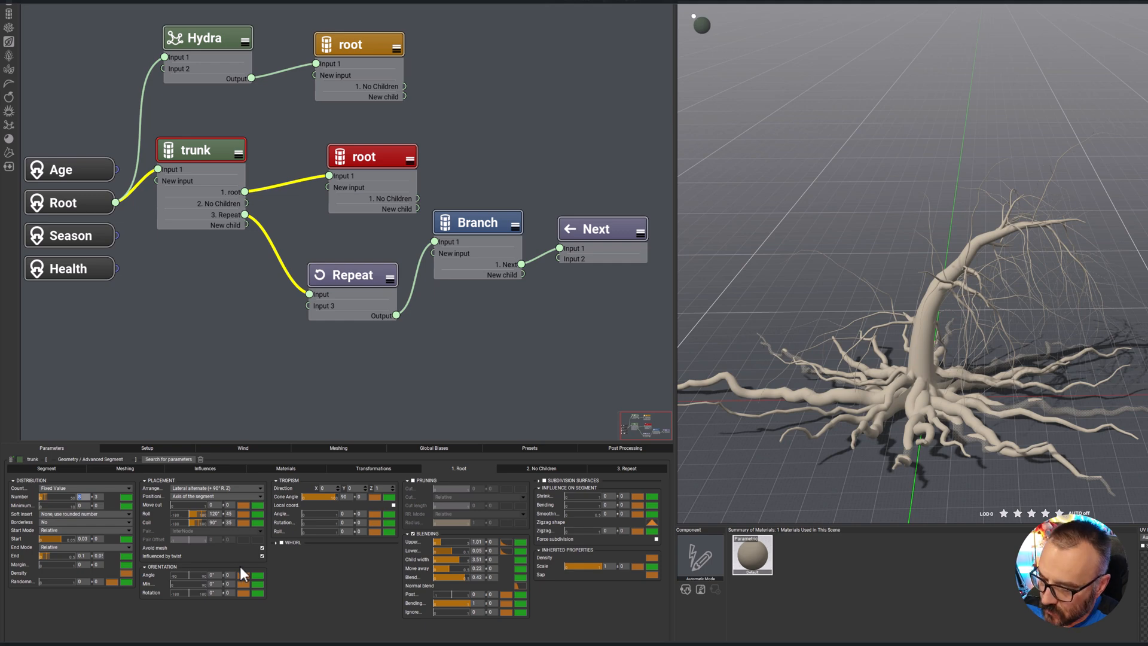
pyautogui.write('6')
pyautogui.press('Return')
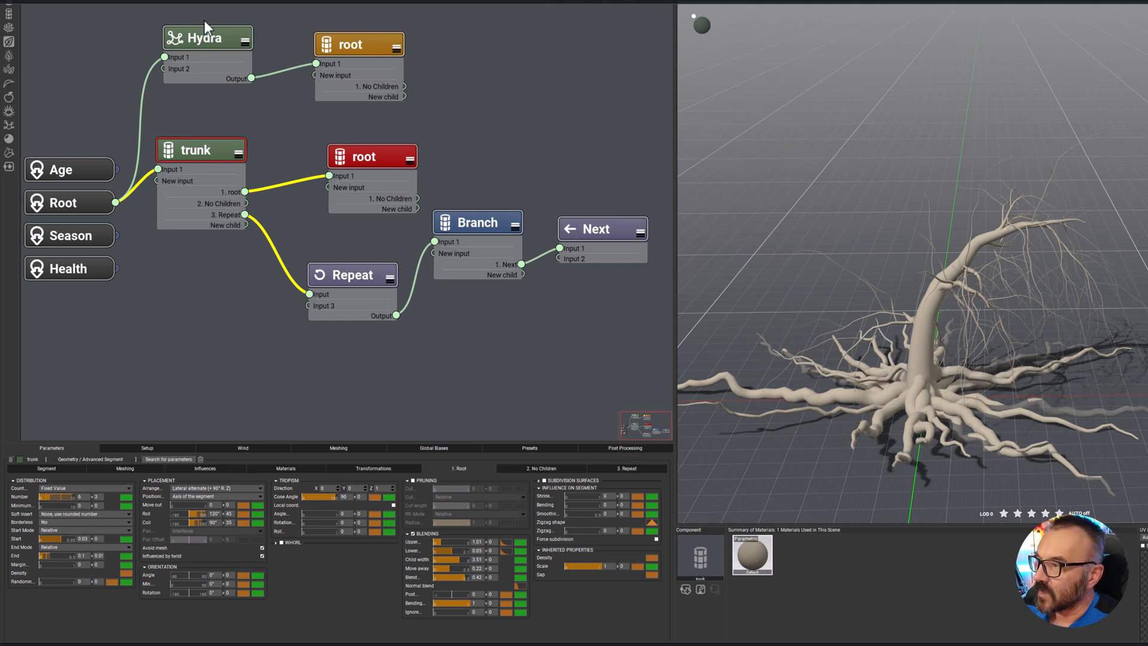
# Set the Hydra node's number of children to 6 with a variation of 2.
pyautogui.click(225, 36)
pyautogui.doubleClick(264, 488)
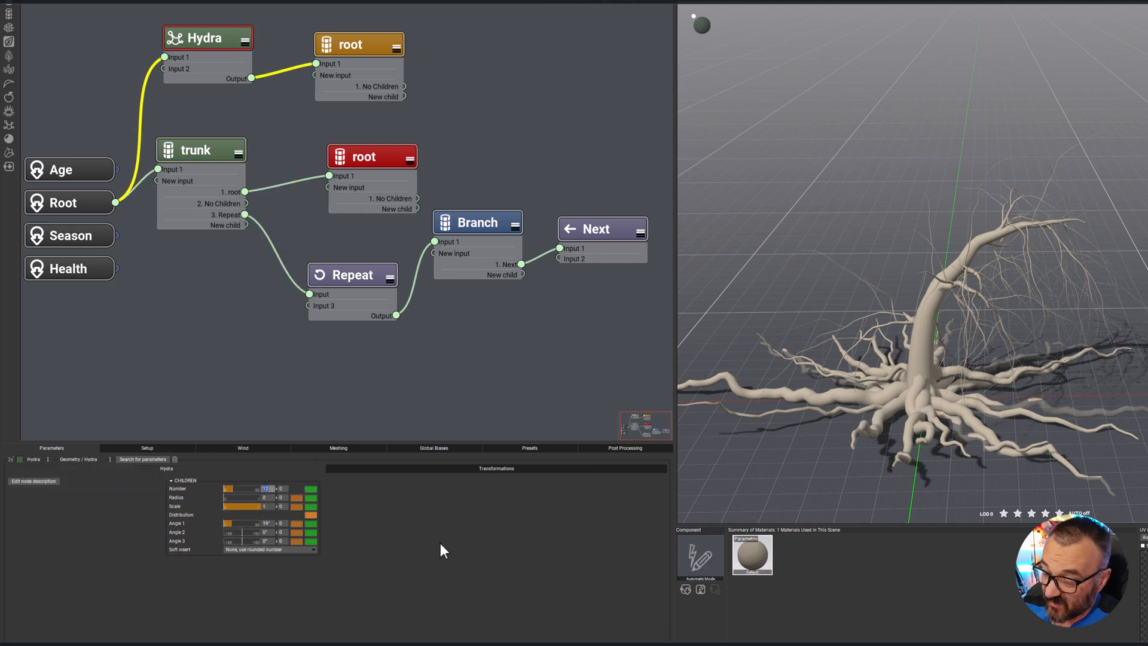
pyautogui.write('6')
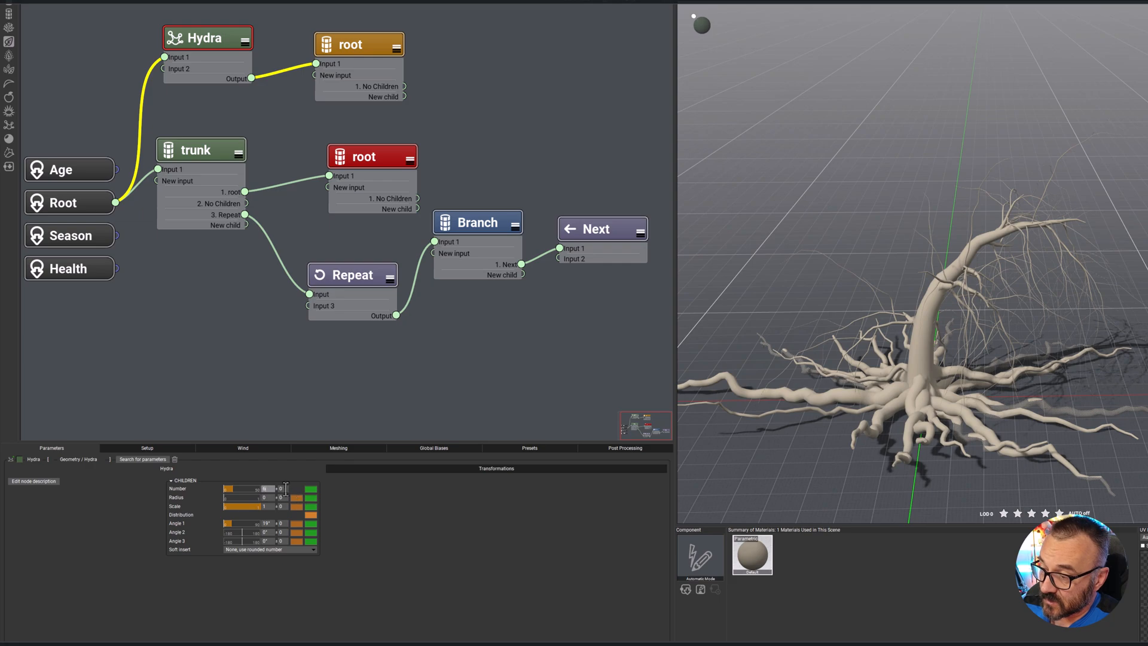
pyautogui.press('Tab')
pyautogui.write('2')
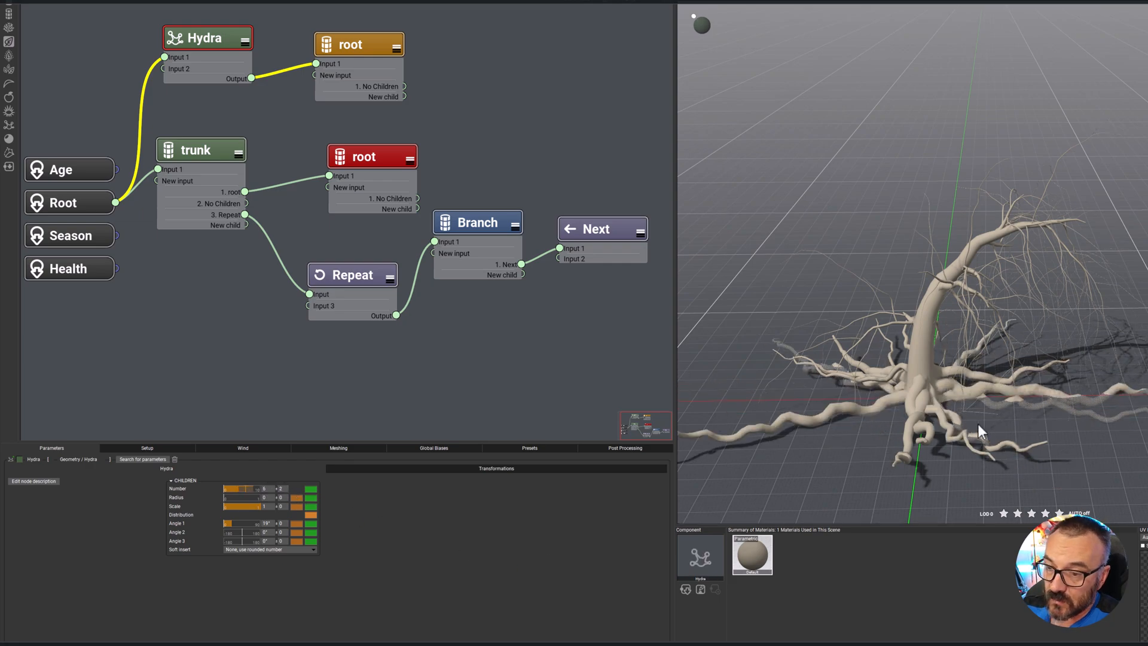
# Generate a series of random variations of the tree and compare their roots and branches.
pyautogui.moveTo(1018, 371); pyautogui.dragTo(1147, 335)
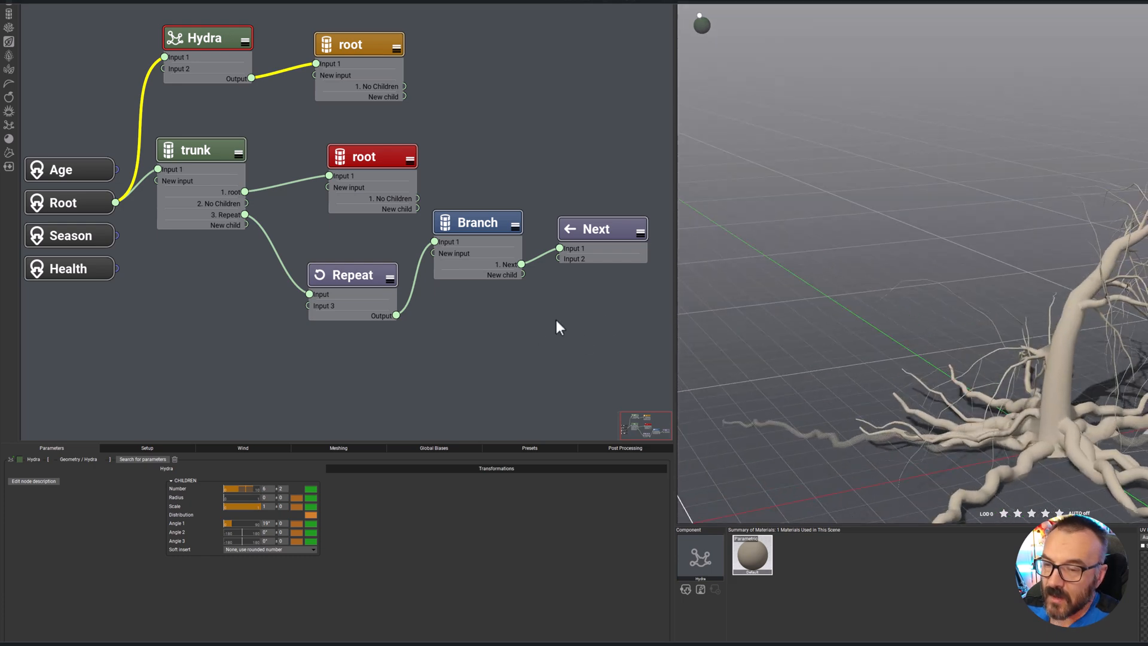
pyautogui.moveTo(1147, 341); pyautogui.dragTo(1056, 295, button='middle')
pyautogui.scroll(-5, 1020, 313)
pyautogui.moveTo(1020, 312); pyautogui.dragTo(1057, 321)
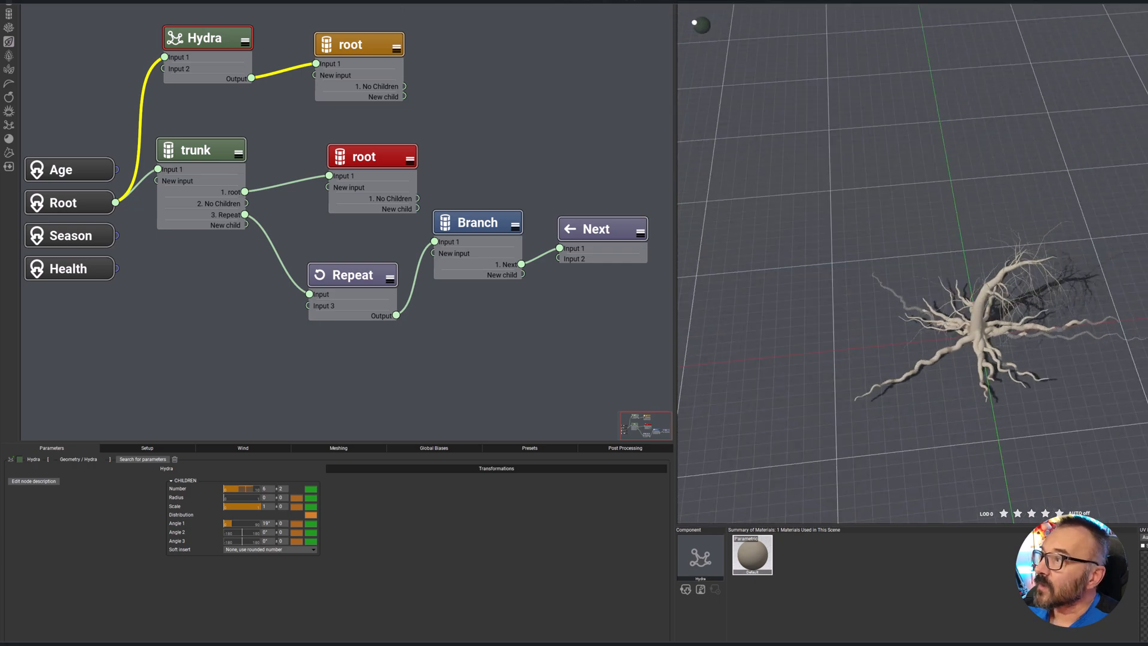
pyautogui.click(778, 1)
pyautogui.click(778, 1)
pyautogui.scroll(4, 843, 209)
pyautogui.moveTo(845, 210); pyautogui.dragTo(1032, 271)
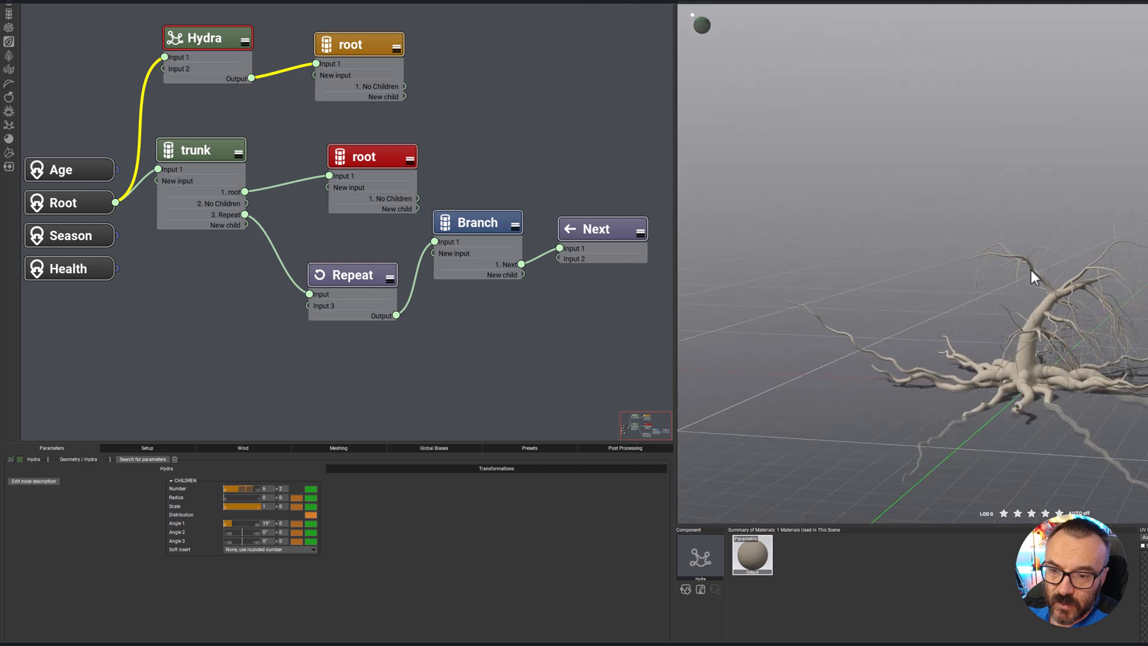
pyautogui.click(777, 2)
pyautogui.click(777, 1)
pyautogui.click(777, 1)
pyautogui.click(777, 1)
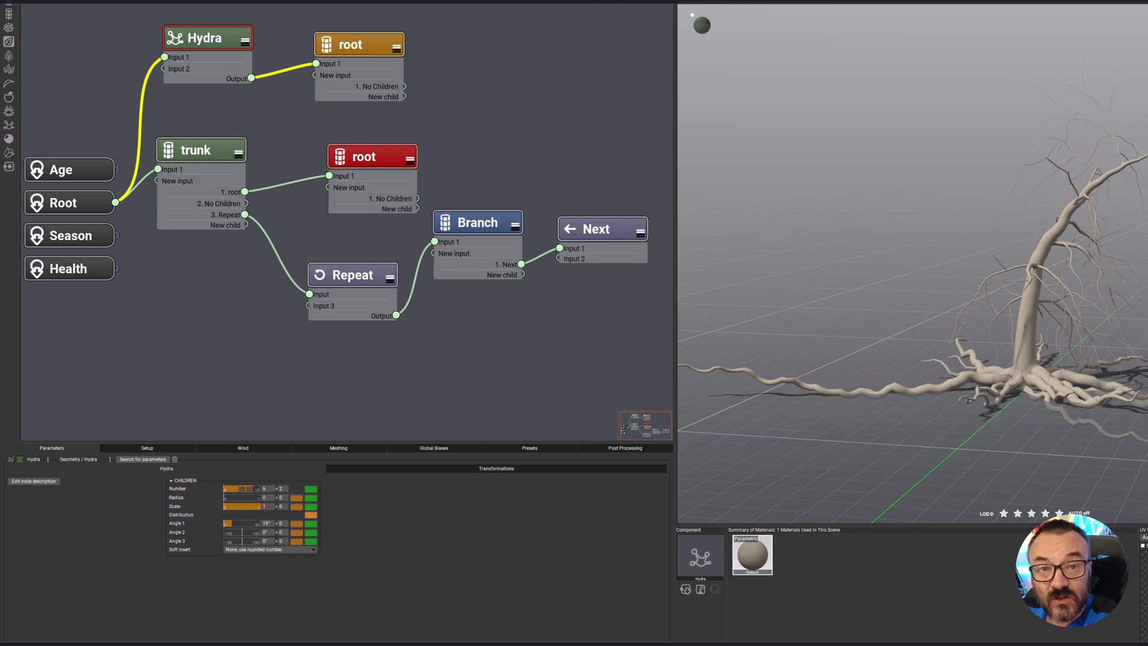
pyautogui.click(778, 1)
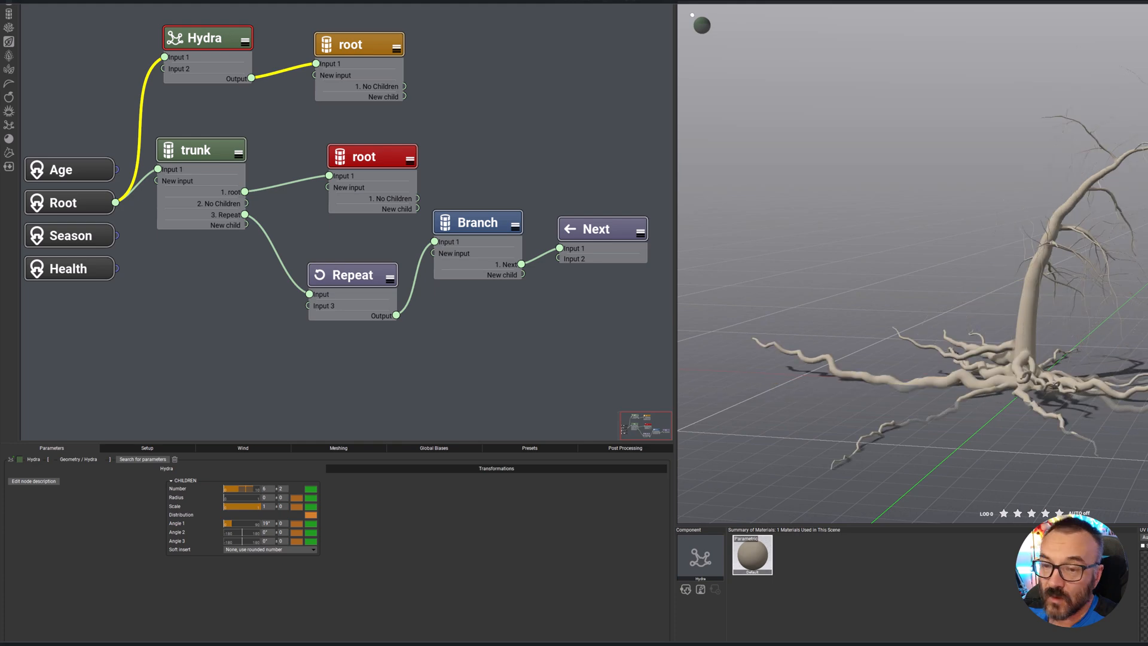
pyautogui.click(778, 1)
pyautogui.click(777, 2)
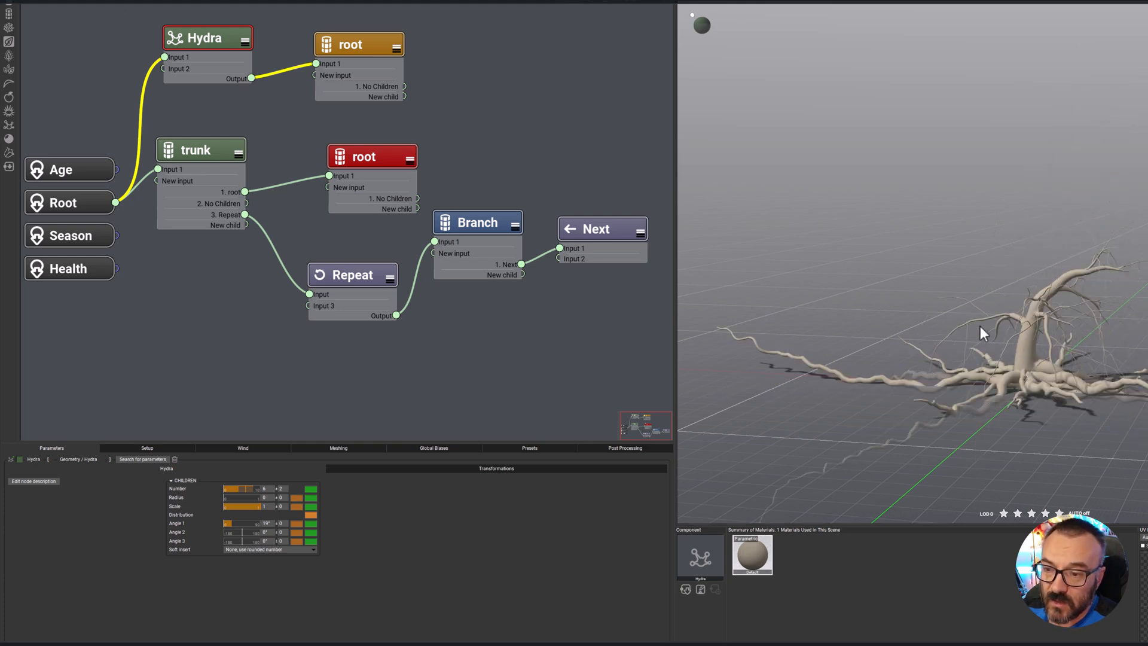
# Add a Repeat loop node above the orange root node and connect the Hydra output to it.
pyautogui.scroll(2, 505, 110)
pyautogui.scroll(-1, 508, 110)
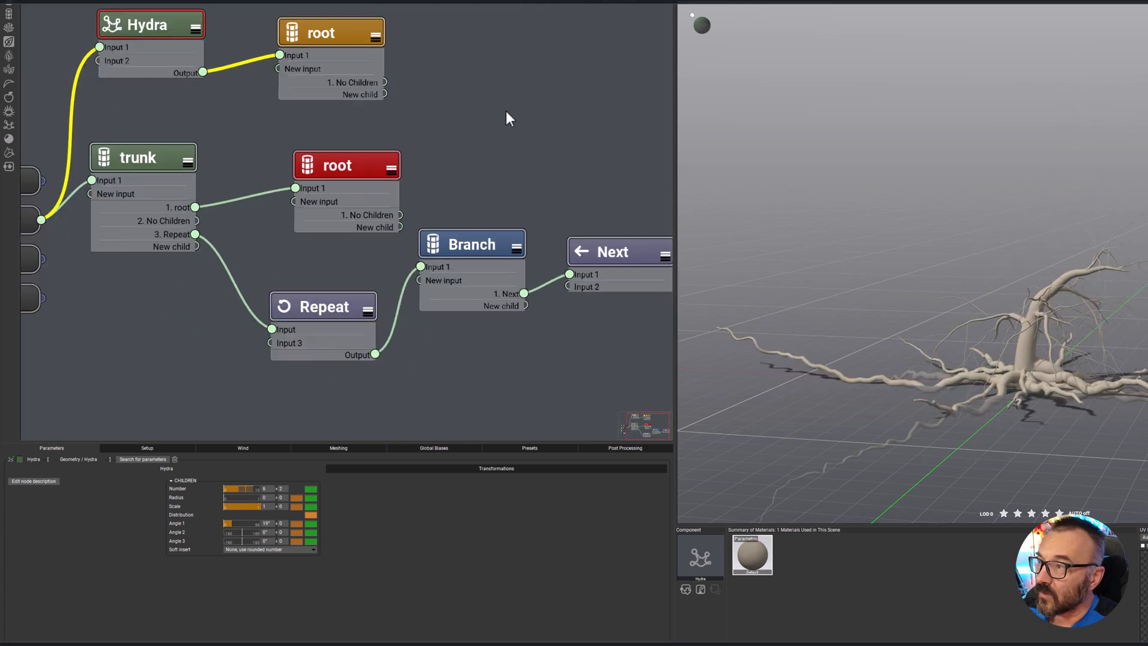
pyautogui.scroll(-5, 546, 109)
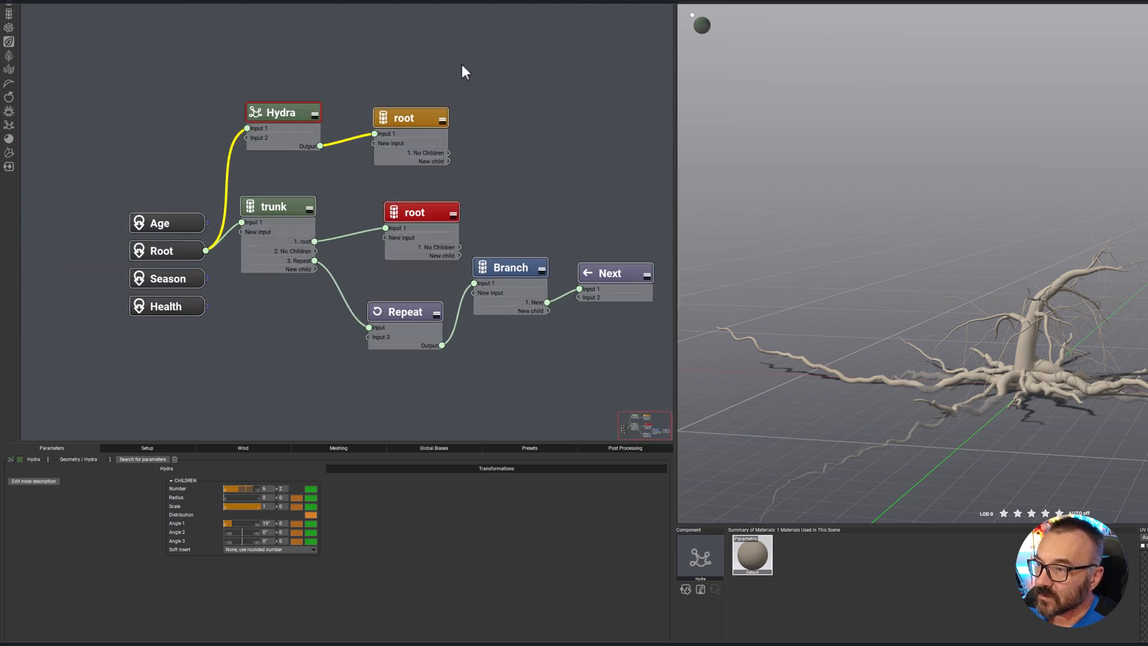
pyautogui.rightClick(461, 64)
pyautogui.moveTo(500, 91)
pyautogui.click(545, 92)
pyautogui.moveTo(321, 146); pyautogui.dragTo(430, 80)
# Add a Next loop node, wire the new Repeat node through the orange root node into it, and space the nodes out.
pyautogui.rightClick(532, 138)
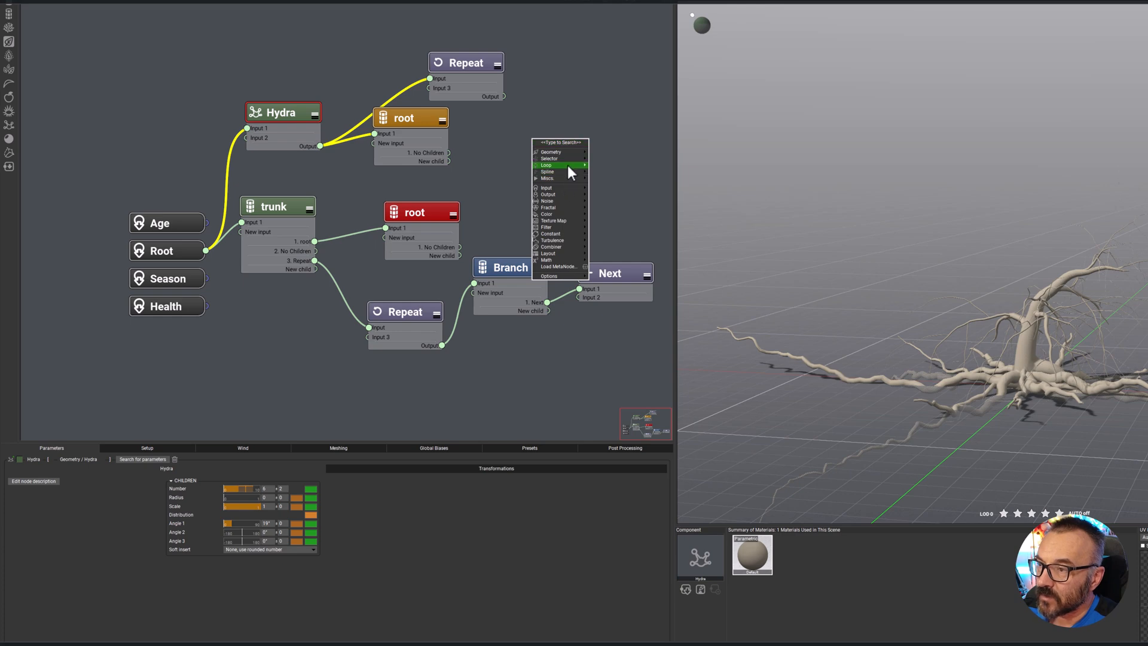
pyautogui.moveTo(568, 165)
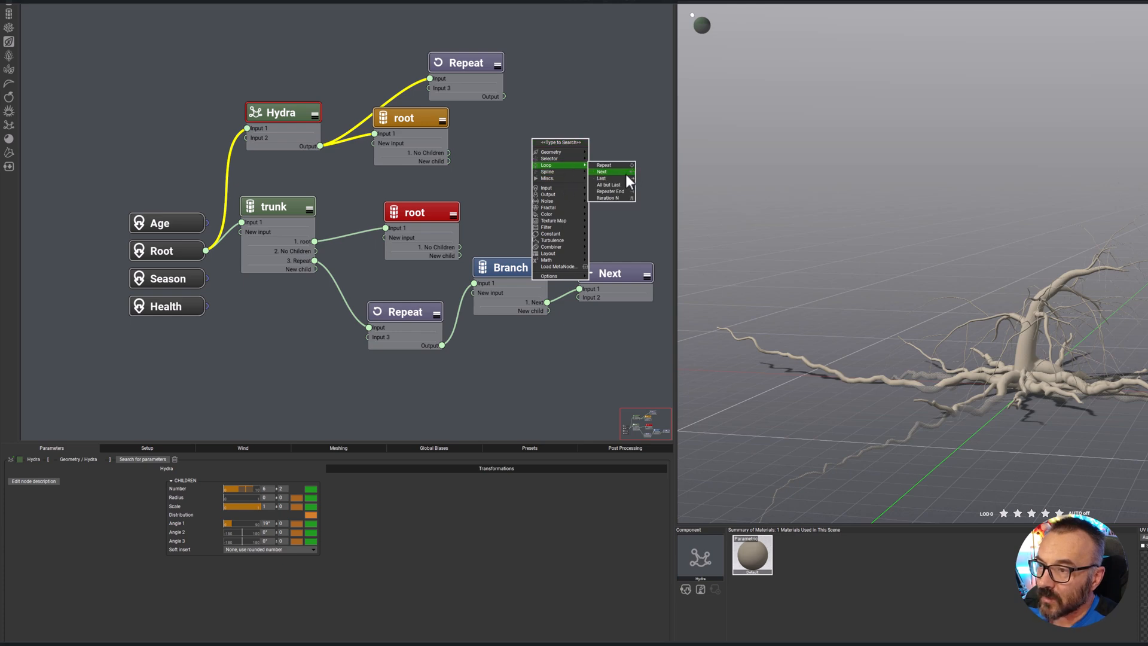
pyautogui.click(625, 174)
pyautogui.moveTo(503, 96); pyautogui.dragTo(375, 134)
pyautogui.moveTo(496, 149); pyautogui.dragTo(472, 150)
pyautogui.moveTo(543, 134); pyautogui.dragTo(615, 88)
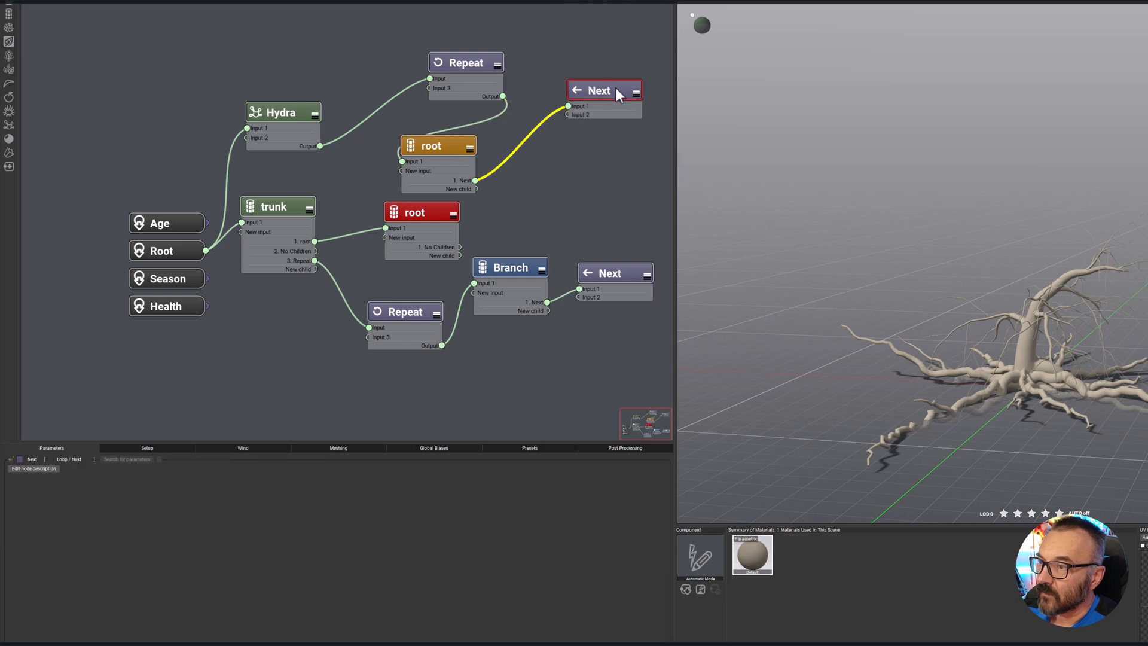
pyautogui.moveTo(455, 143); pyautogui.dragTo(548, 141)
# Inspect the repeated roots from above and open the orange root node's influences.
pyautogui.click(472, 63)
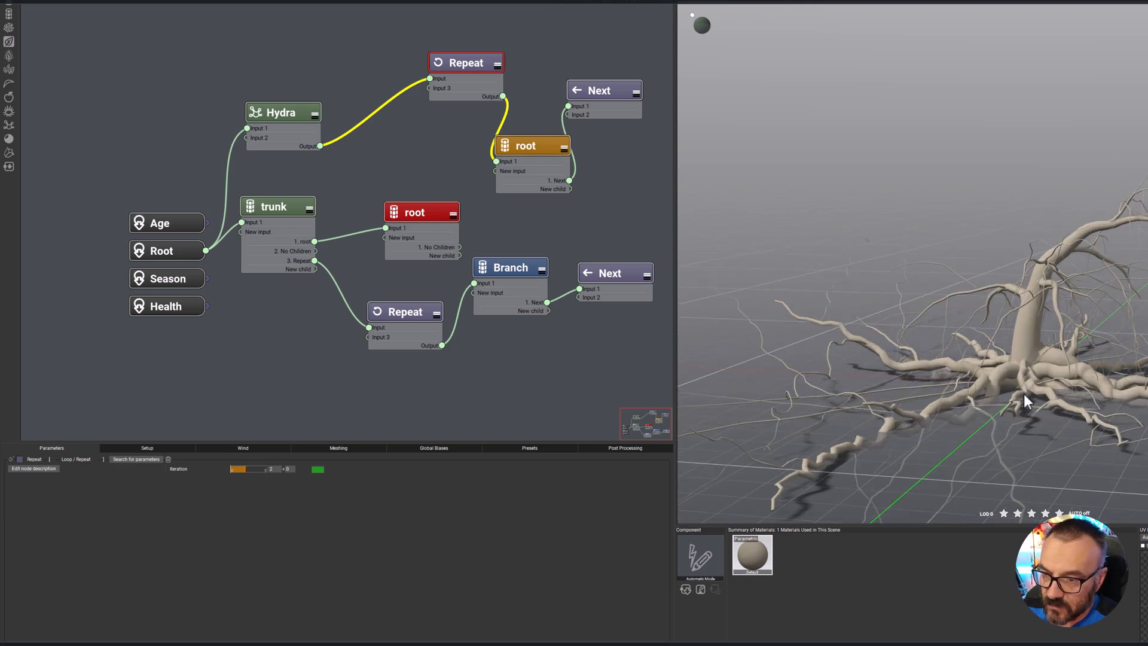
pyautogui.moveTo(966, 382); pyautogui.dragTo(851, 325)
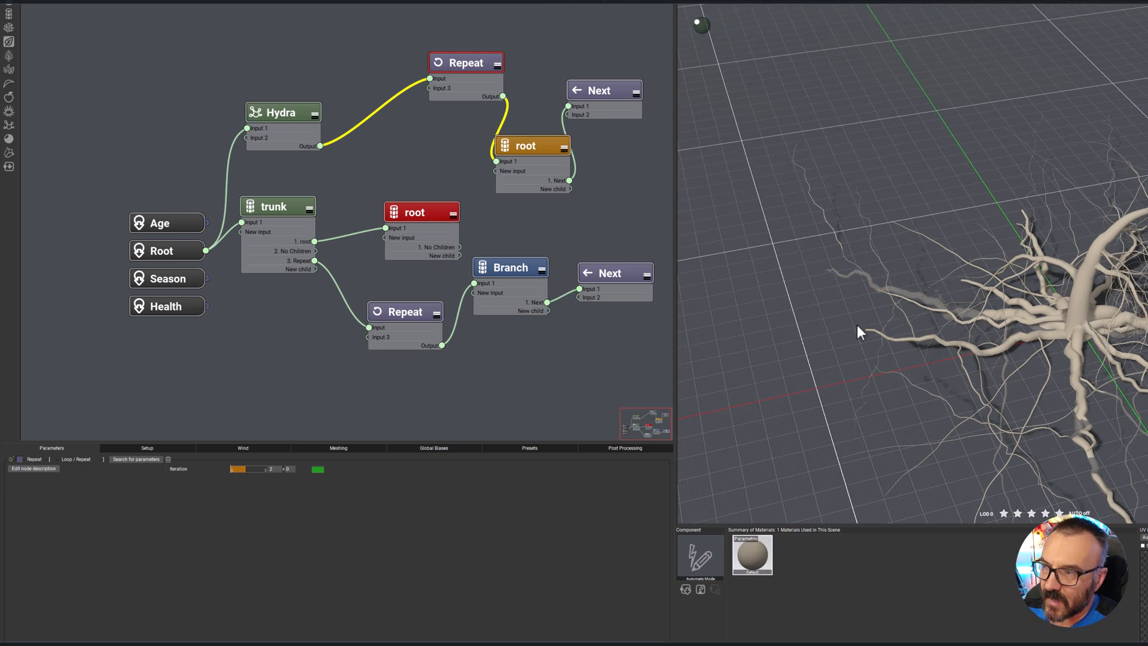
pyautogui.click(302, 107)
pyautogui.click(539, 145)
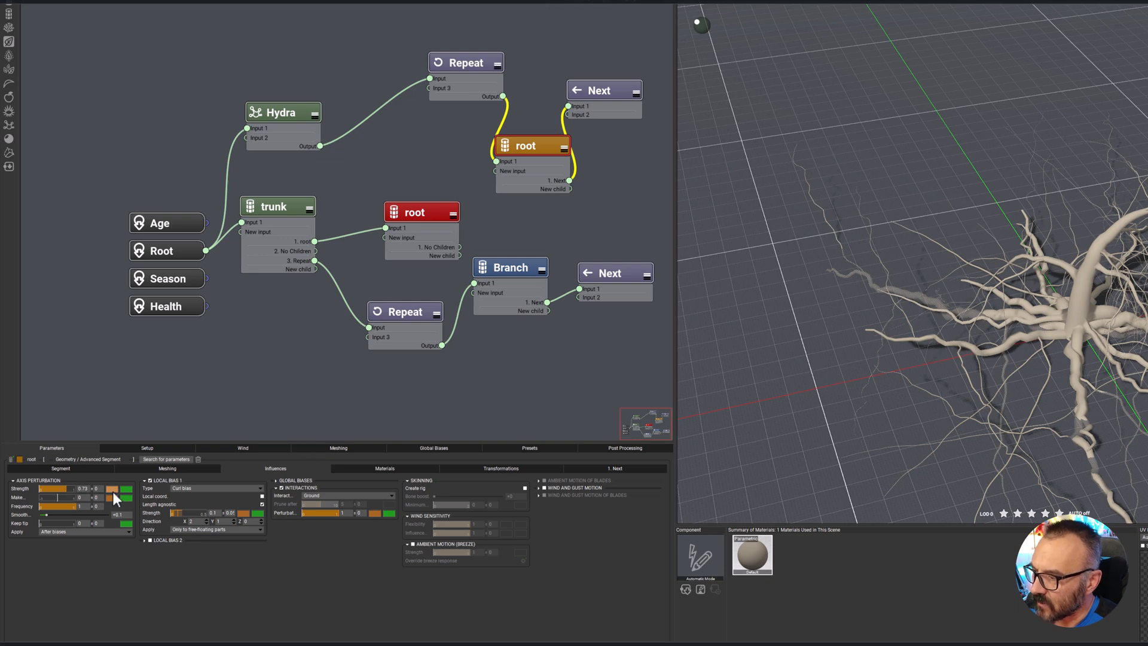
pyautogui.click(128, 491)
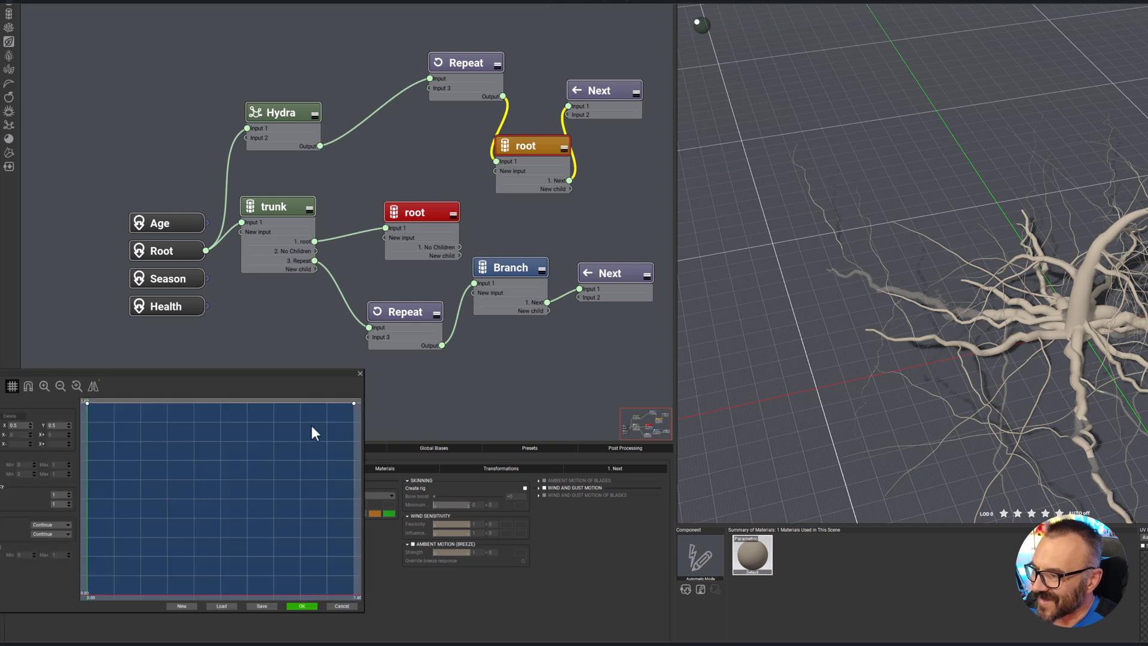
pyautogui.moveTo(354, 404)
pyautogui.mouseDown()
pyautogui.moveTo(354, 578)
pyautogui.moveTo(358, 404)
pyautogui.mouseUp()
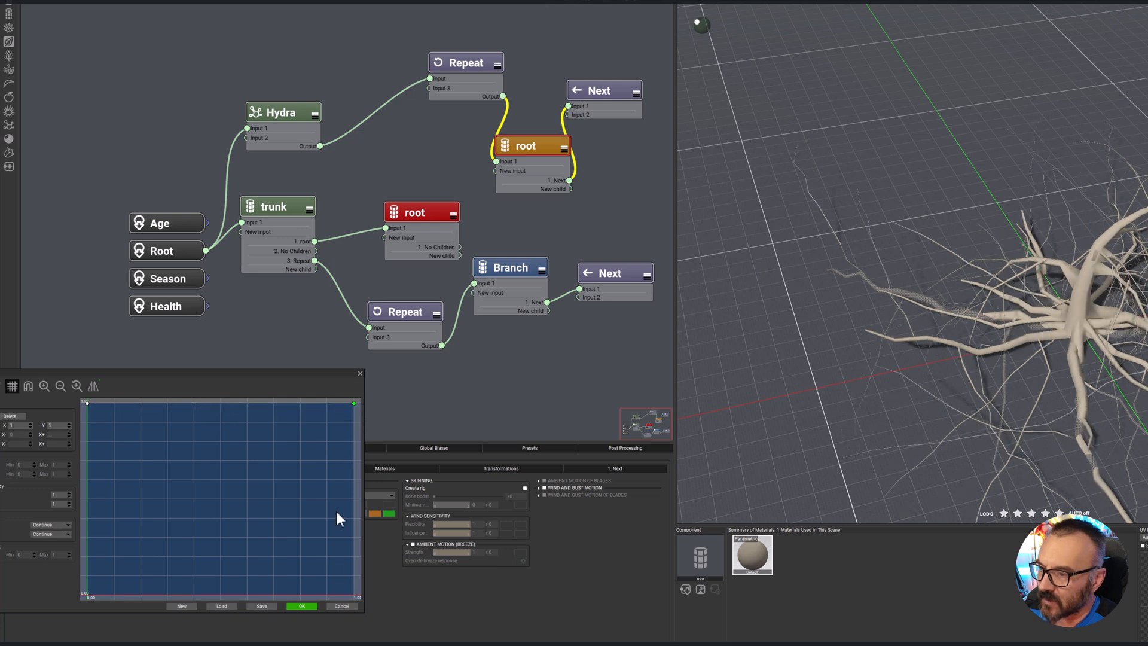
pyautogui.click(345, 606)
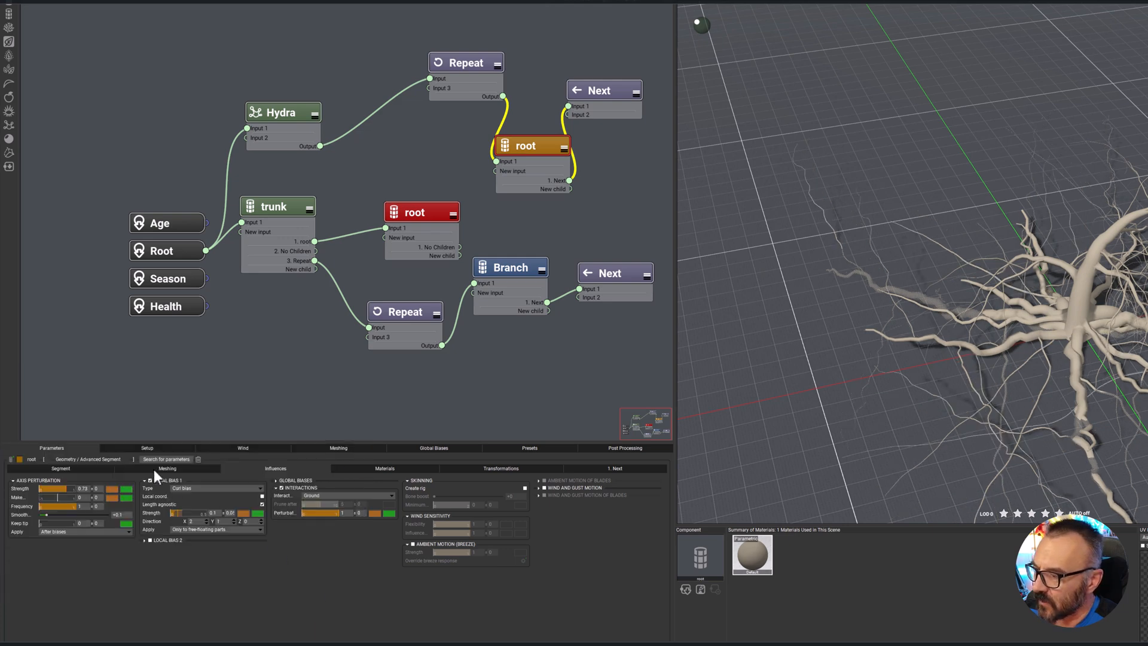
# Shape the orange root node's length curve as a straight taper from full length at the start to about 0.063 at the end.
pyautogui.click(65, 468)
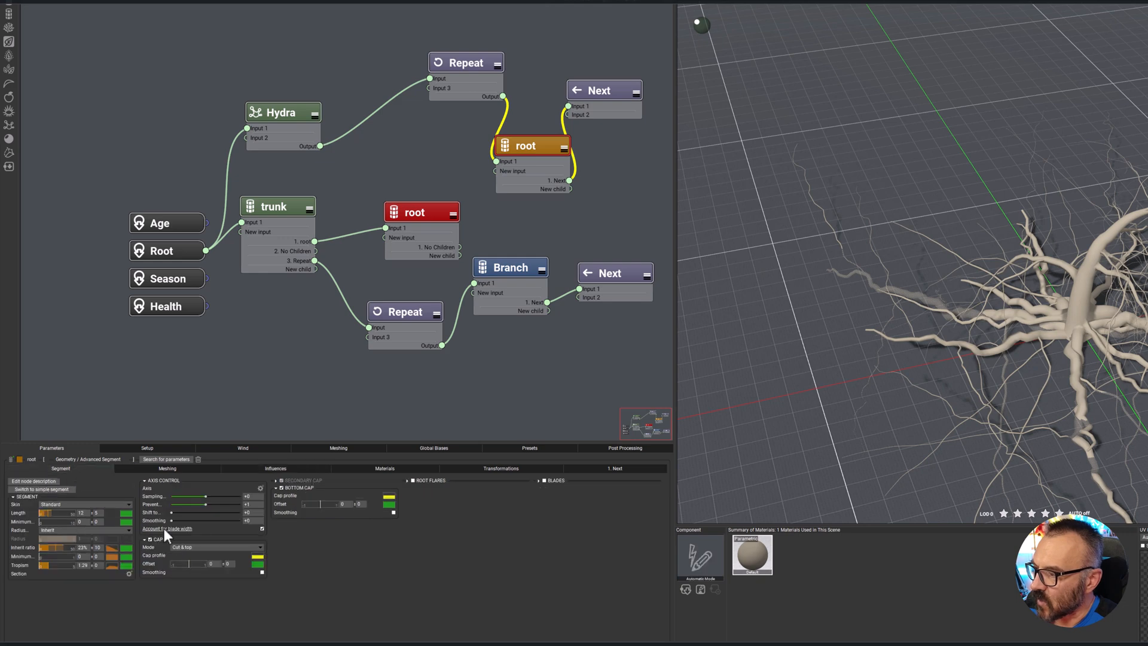
pyautogui.click(123, 514)
pyautogui.moveTo(354, 425); pyautogui.dragTo(338, 595)
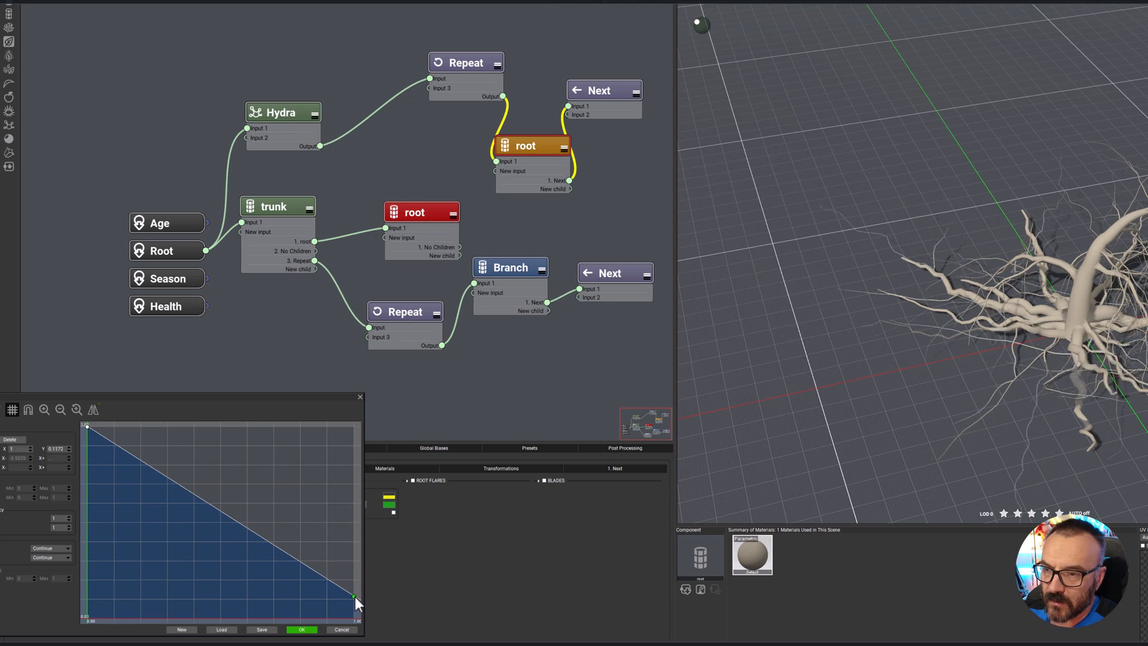
pyautogui.moveTo(354, 597); pyautogui.dragTo(359, 606)
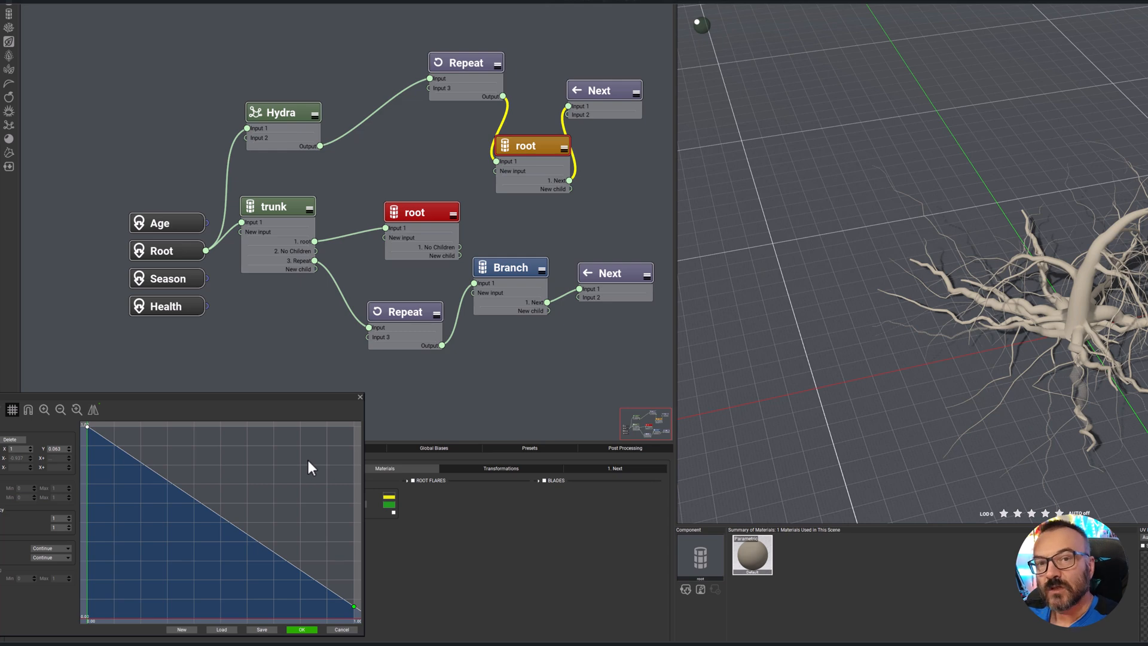
pyautogui.click(312, 631)
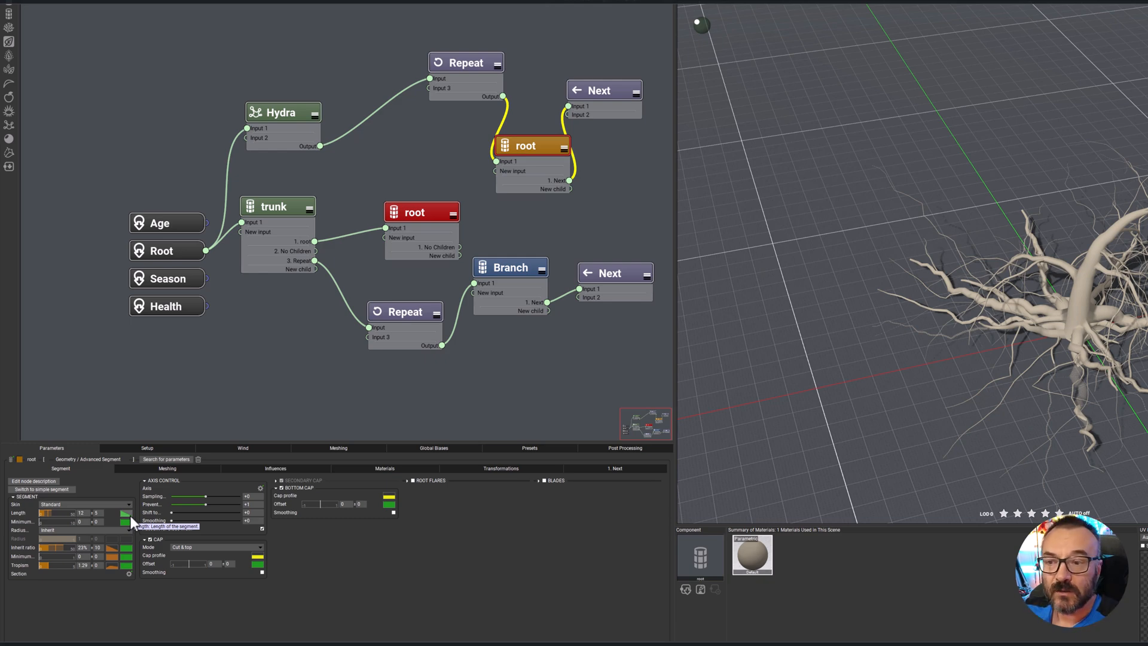
# Set the iteration of the Repeat node feeding the orange root to 2 and give it a random variation.
pyautogui.scroll(5, 913, 263)
pyautogui.scroll(-8, 1092, 351)
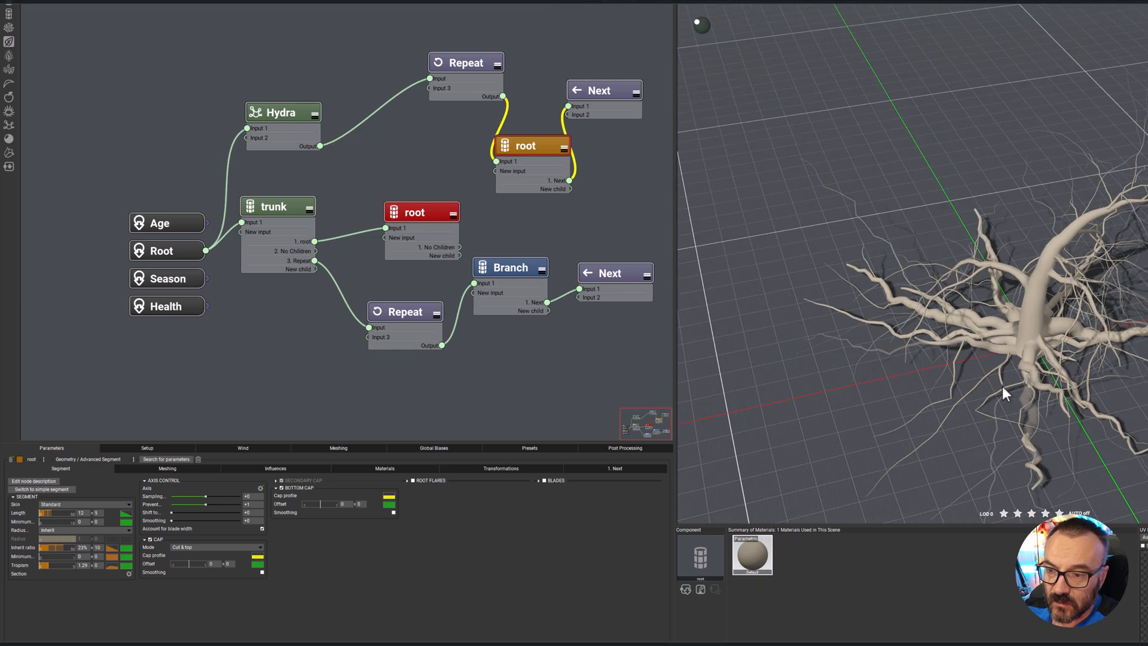
pyautogui.moveTo(1089, 379); pyautogui.dragTo(1145, 386)
pyautogui.scroll(-3, 885, 229)
pyautogui.click(486, 63)
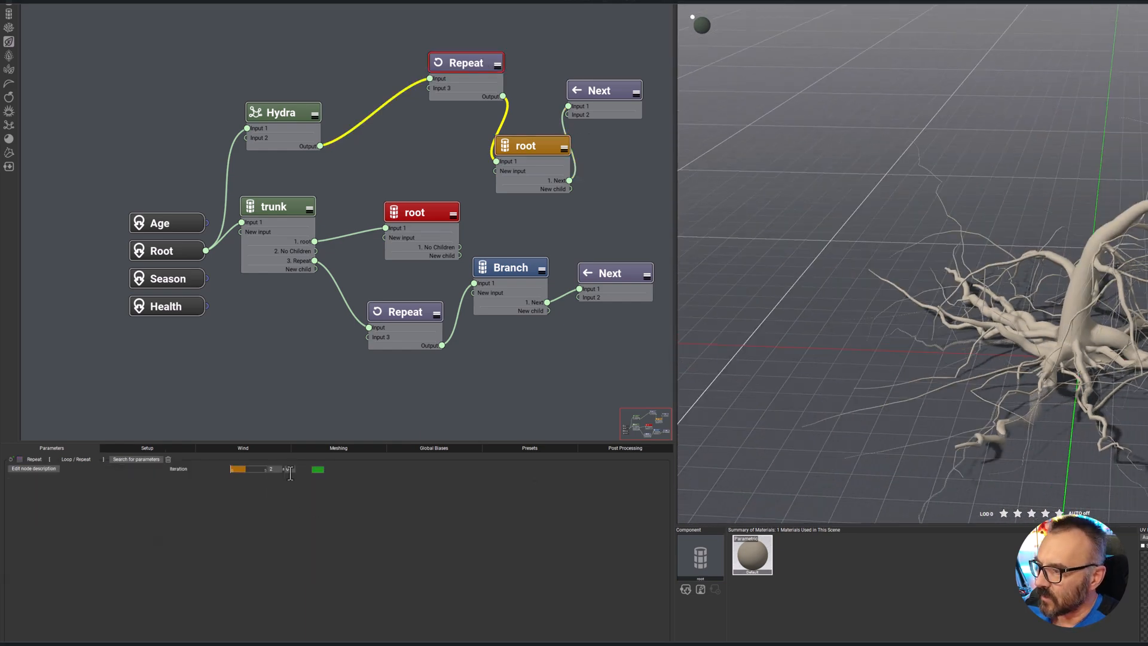
pyautogui.click(272, 469)
pyautogui.write('3')
pyautogui.moveTo(1096, 421); pyautogui.dragTo(1045, 406, button='middle')
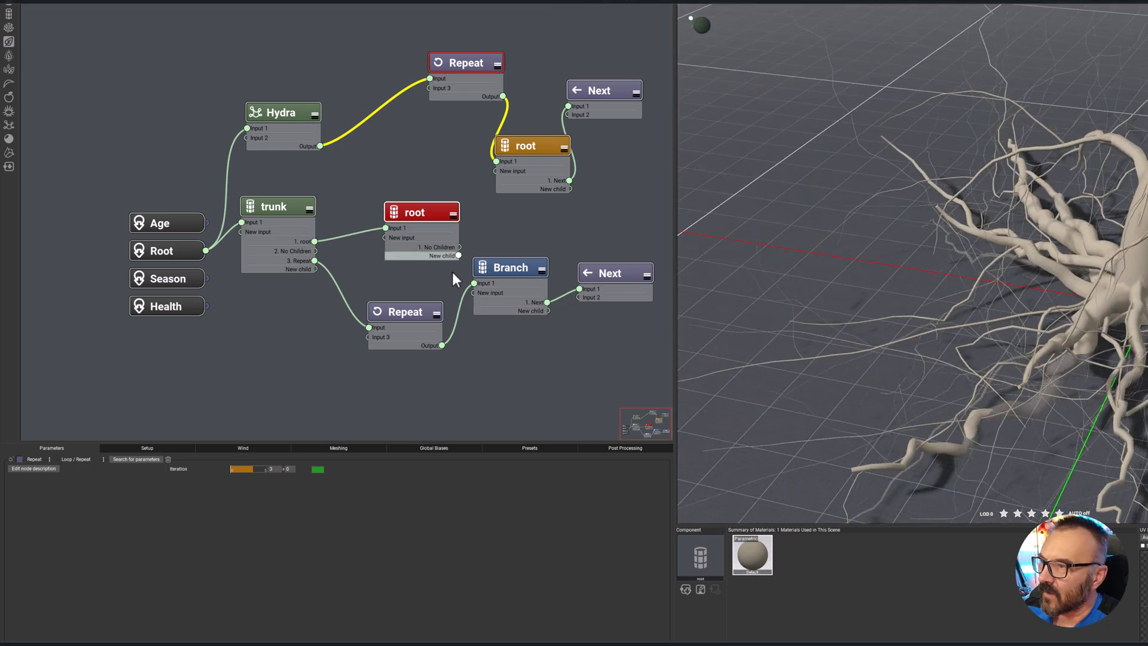
pyautogui.doubleClick(274, 469)
pyautogui.write('2')
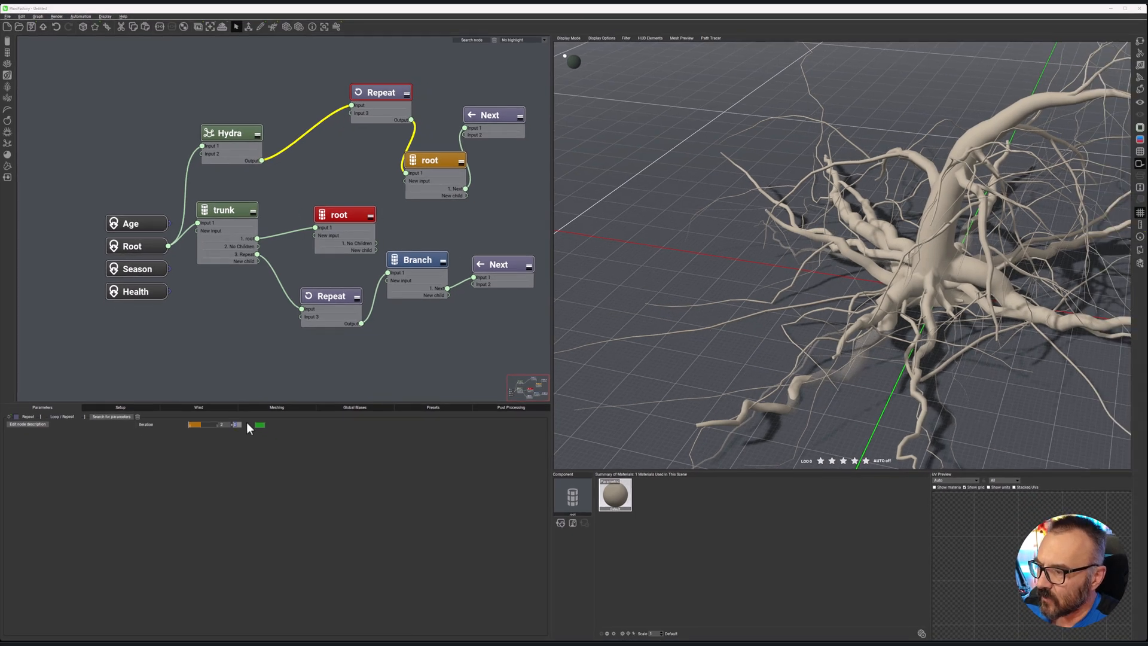
pyautogui.press('Return')
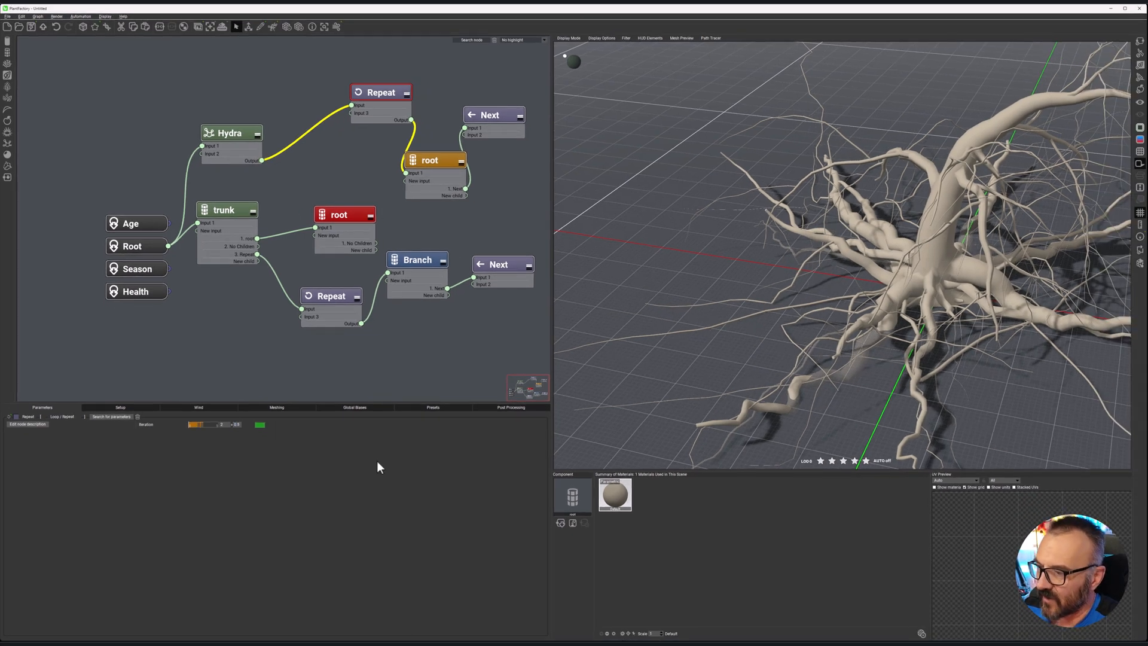
# Set the iteration variation of the Repeat node feeding the Branch node to 1.
pyautogui.moveTo(933, 307); pyautogui.dragTo(742, 257, button='right')
pyautogui.click(339, 289)
pyautogui.click(235, 425)
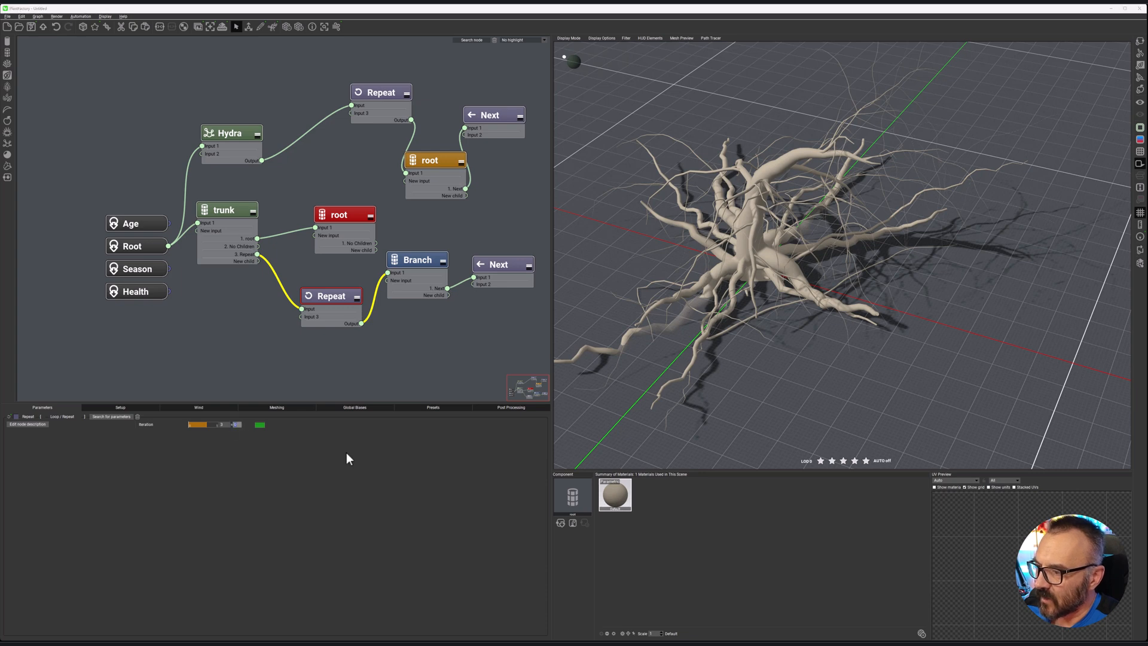
pyautogui.write('1')
pyautogui.press('Return')
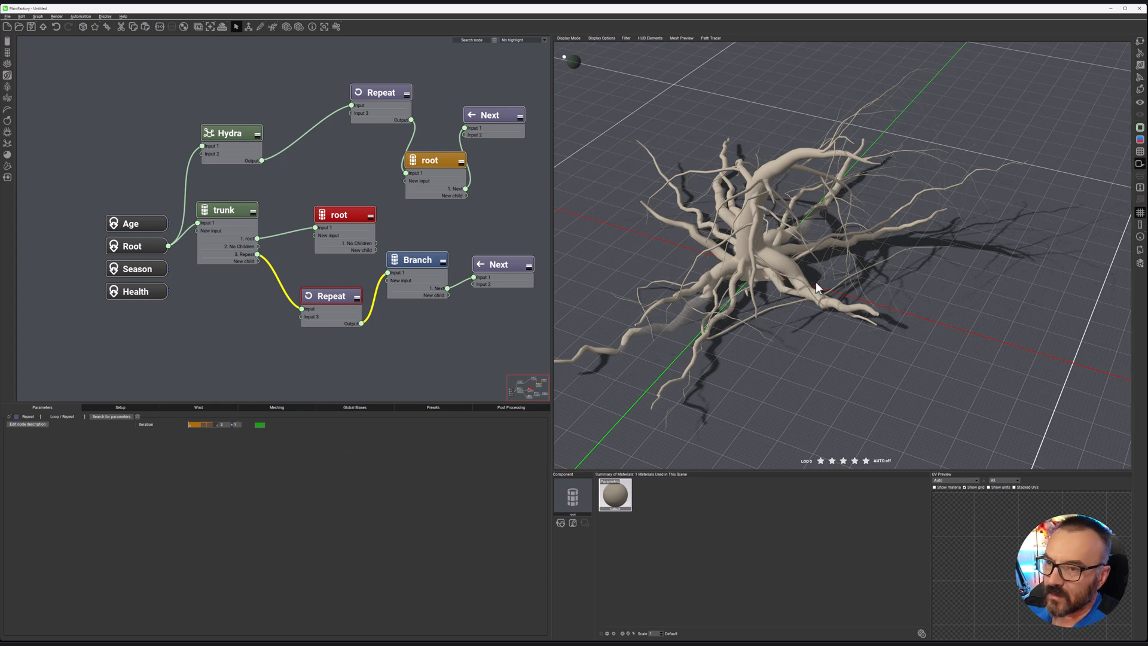
# Set the base iteration of the Repeat node feeding the Branch node to 4 and check the tree from several angles.
pyautogui.moveTo(820, 283); pyautogui.dragTo(857, 259, button='right')
pyautogui.scroll(4, 881, 138)
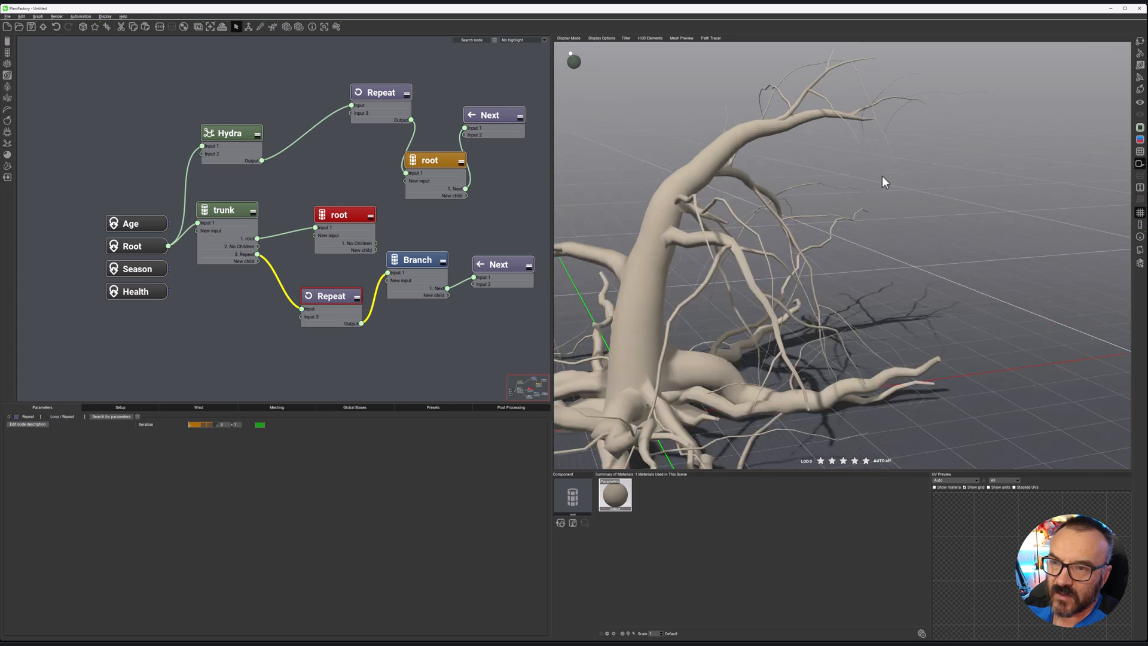
pyautogui.click(235, 425)
pyautogui.click(223, 427)
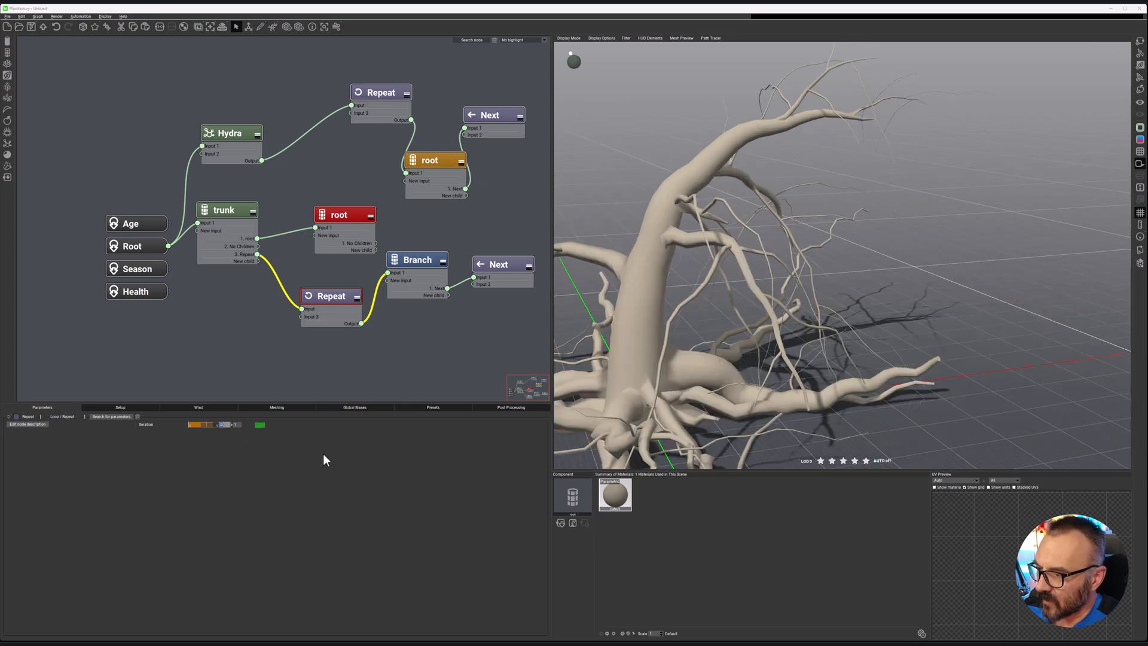
pyautogui.write('4')
pyautogui.press('Return')
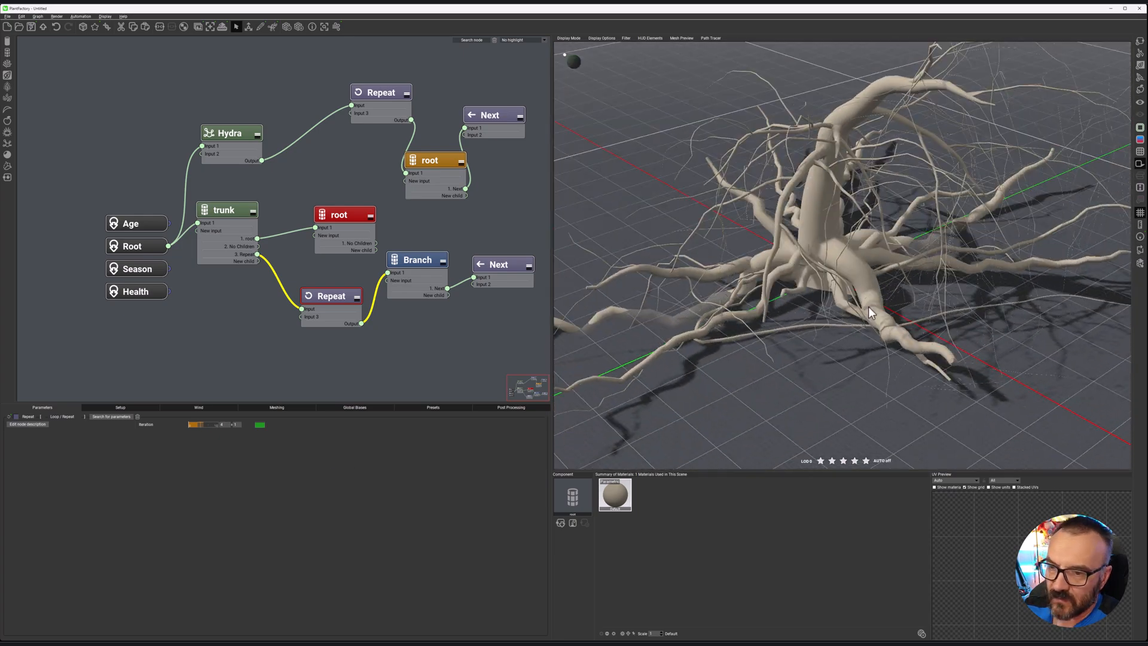
pyautogui.moveTo(870, 314); pyautogui.dragTo(899, 279)
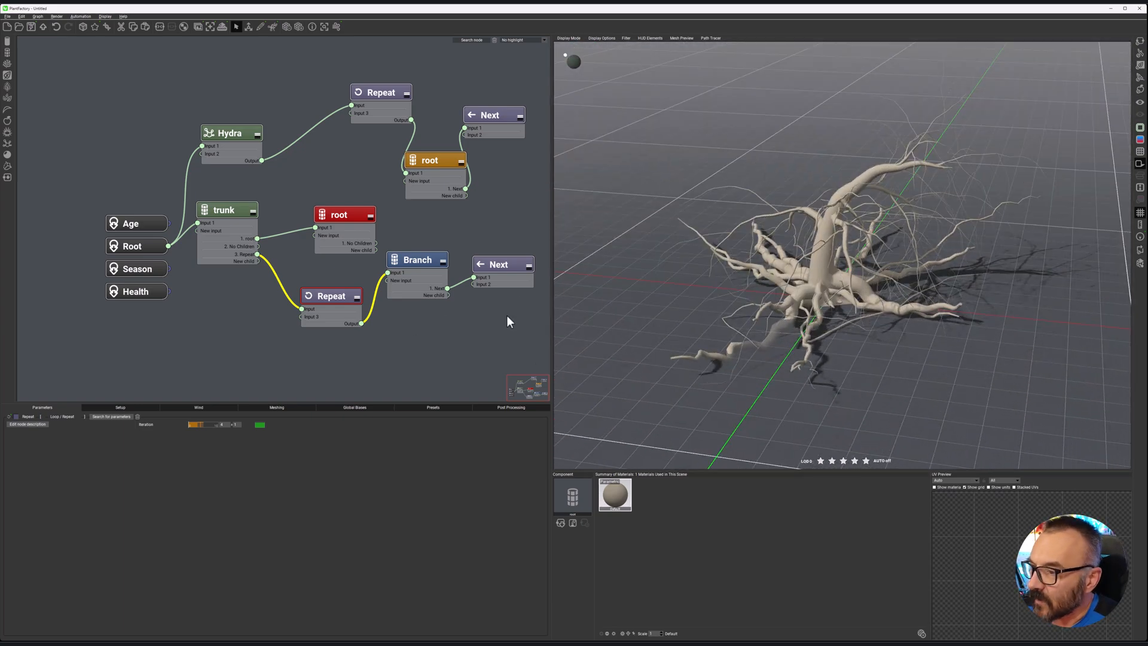
# Rearrange the node graph so the orange root loop and the Branch loop sit in tidy rows around the red root node.
pyautogui.moveTo(491, 235); pyautogui.dragTo(427, 234, button='middle')
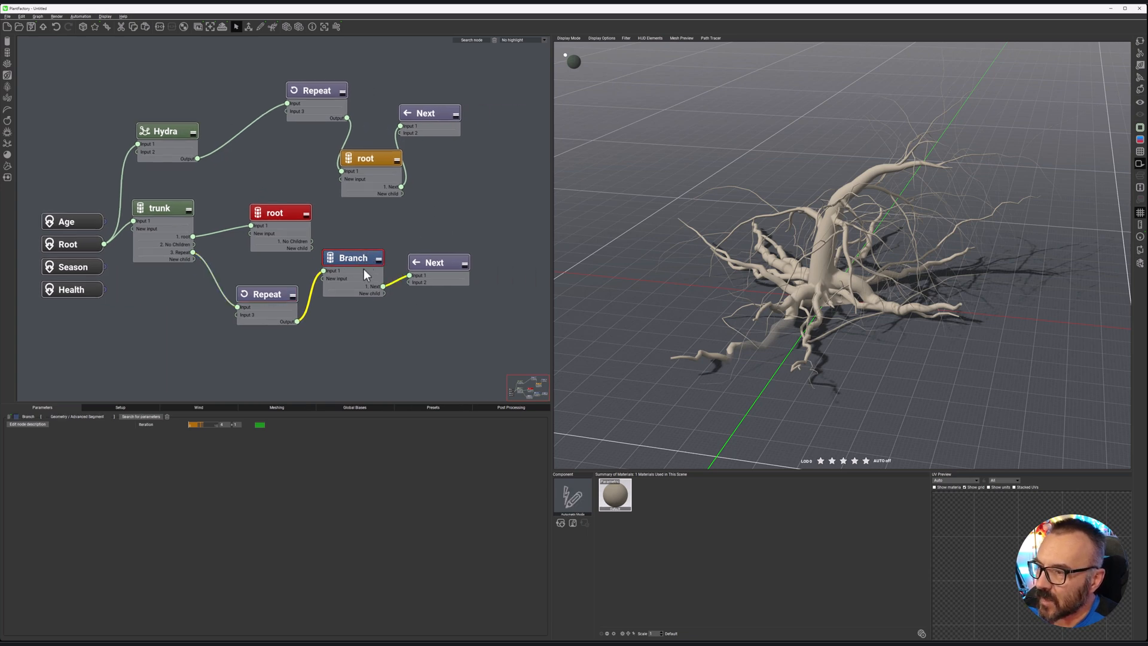
pyautogui.moveTo(358, 265); pyautogui.dragTo(358, 292)
pyautogui.moveTo(433, 267); pyautogui.dragTo(437, 304)
pyautogui.scroll(-2, 441, 293)
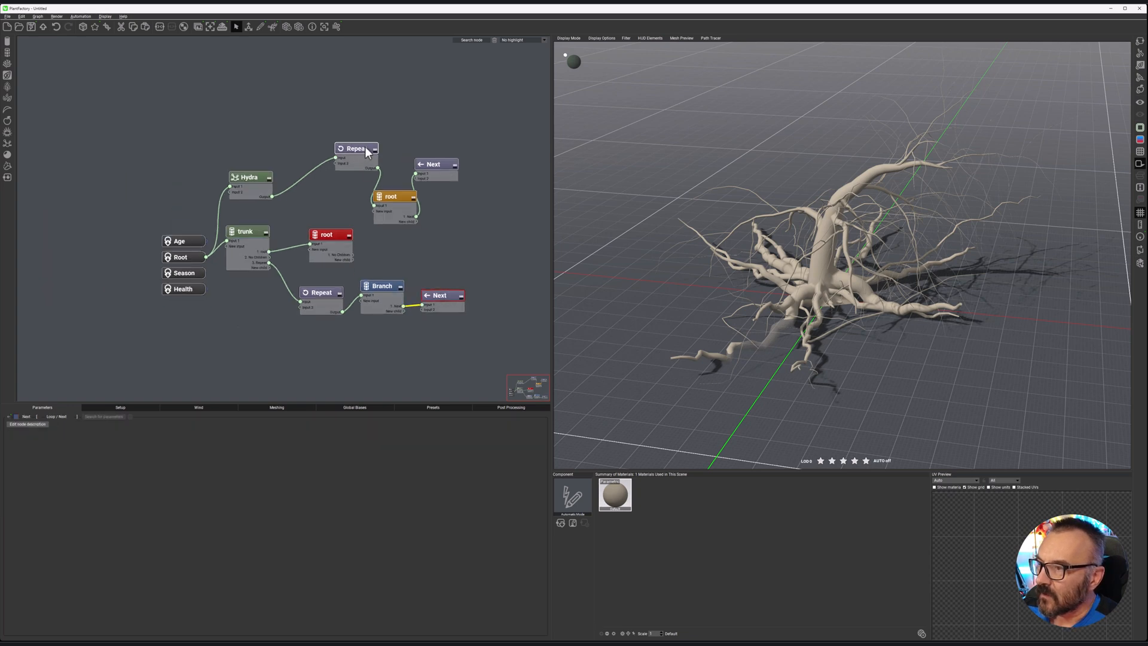
pyautogui.moveTo(363, 147); pyautogui.dragTo(331, 134)
pyautogui.moveTo(399, 202); pyautogui.dragTo(435, 140)
pyautogui.moveTo(327, 234); pyautogui.dragTo(315, 228)
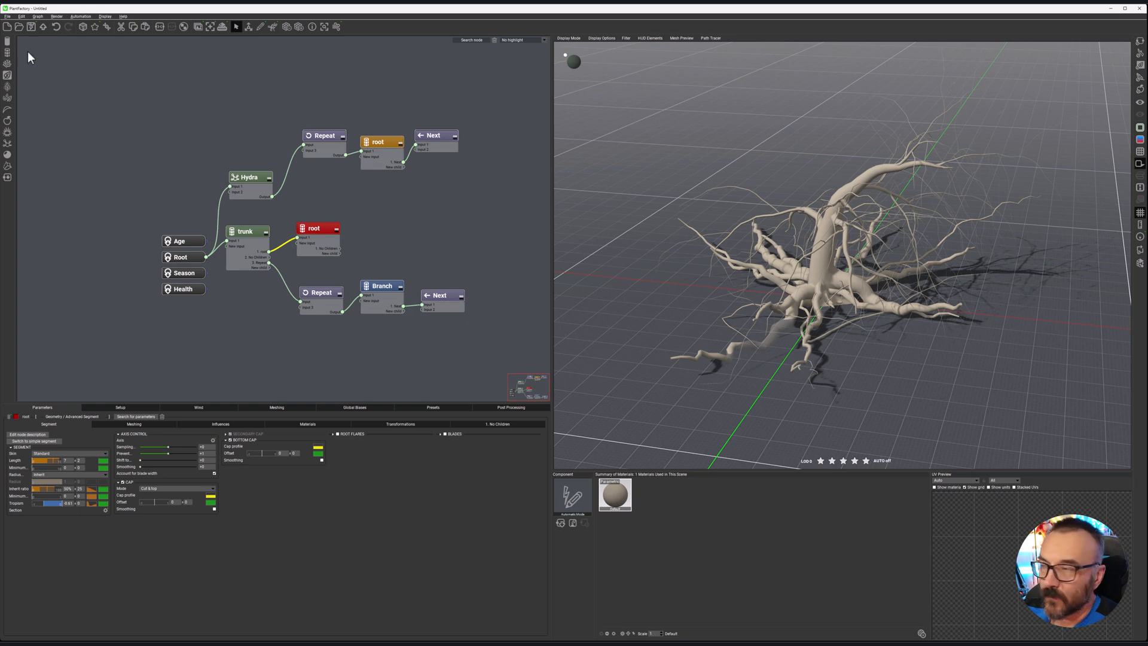
# Add a Cutout leaf node, set it apart from the red root node, and delete the link between them.
pyautogui.click(8, 87)
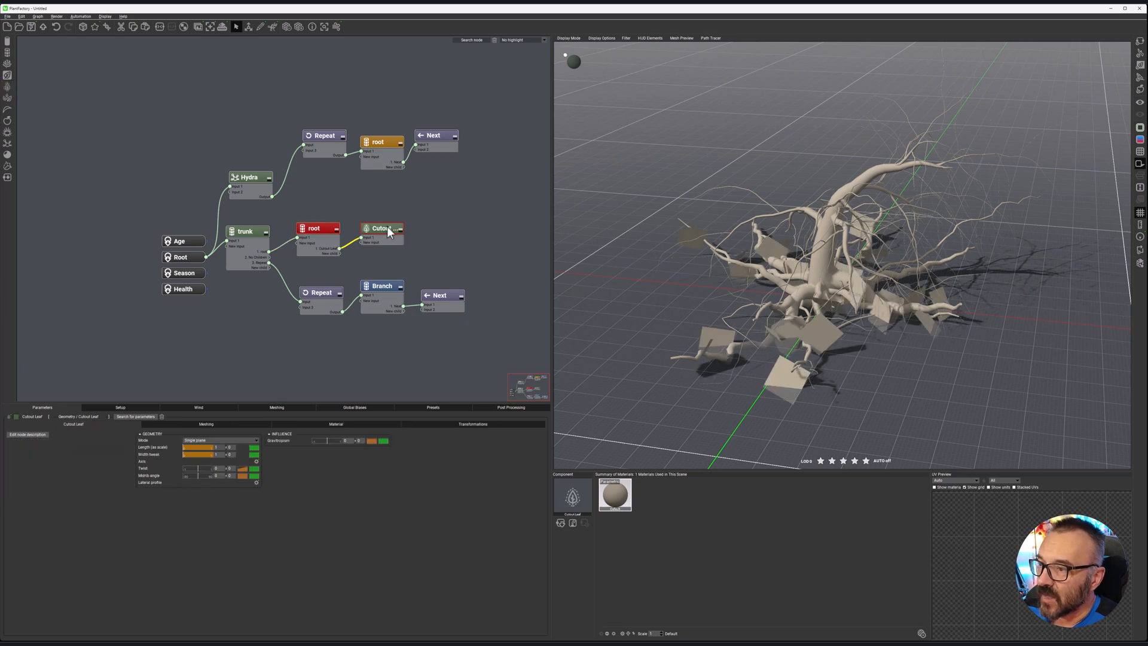
pyautogui.moveTo(387, 226); pyautogui.dragTo(459, 225)
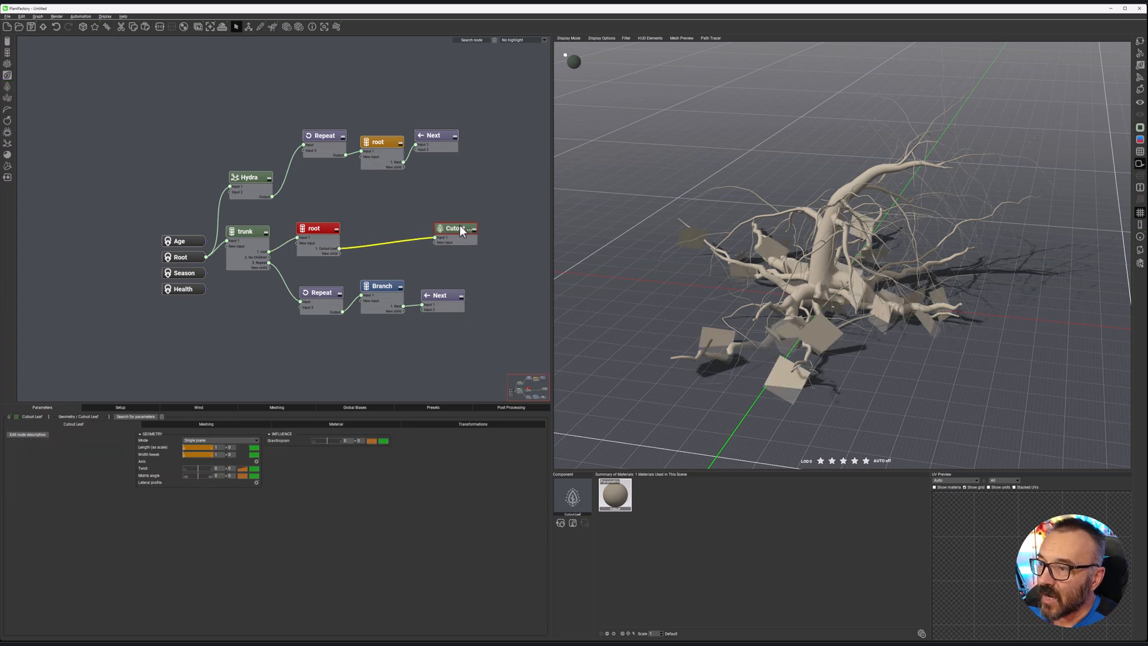
pyautogui.click(415, 240)
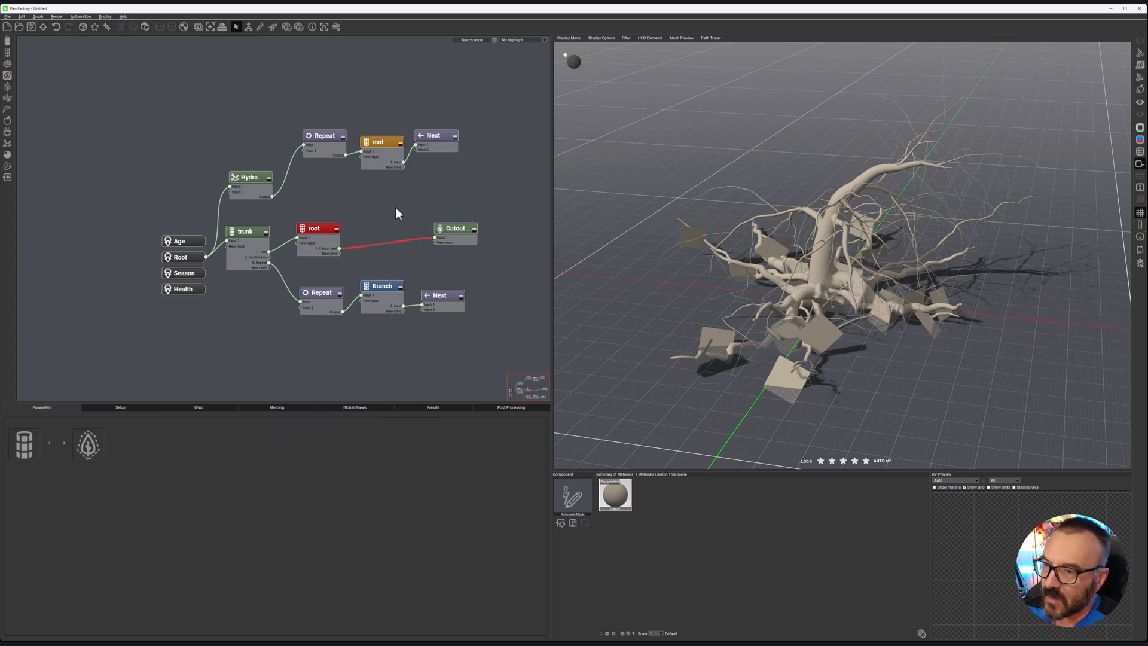
pyautogui.press('Delete')
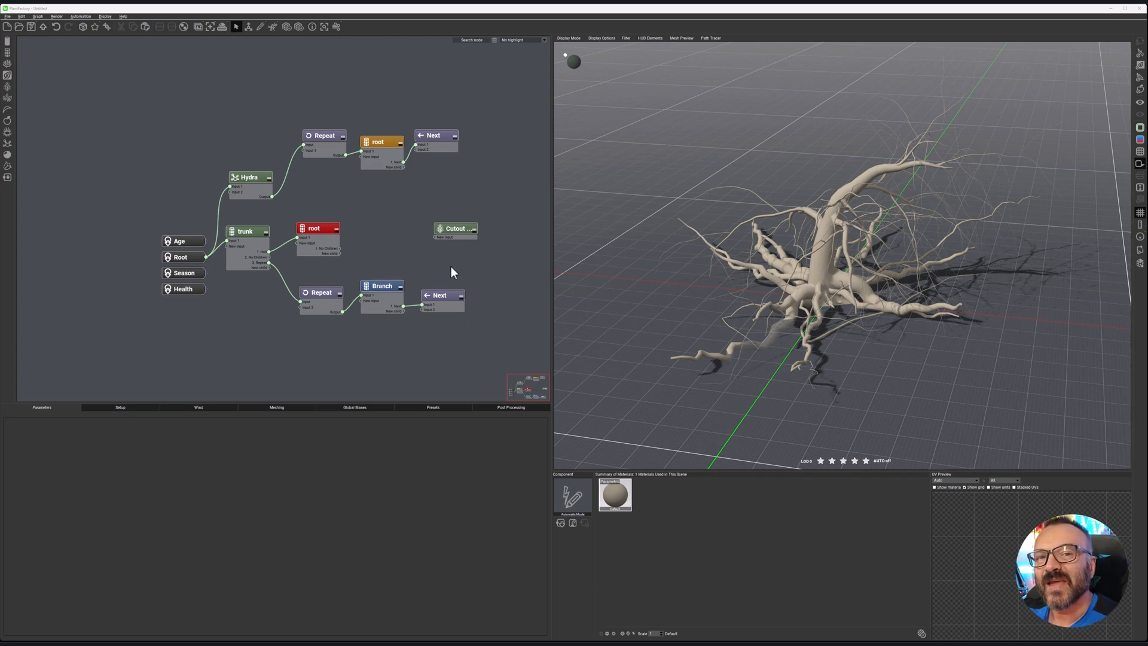
# Add a Last loop node, connect it to the Branch node's new child output, and place it below Next.
pyautogui.rightClick(421, 256)
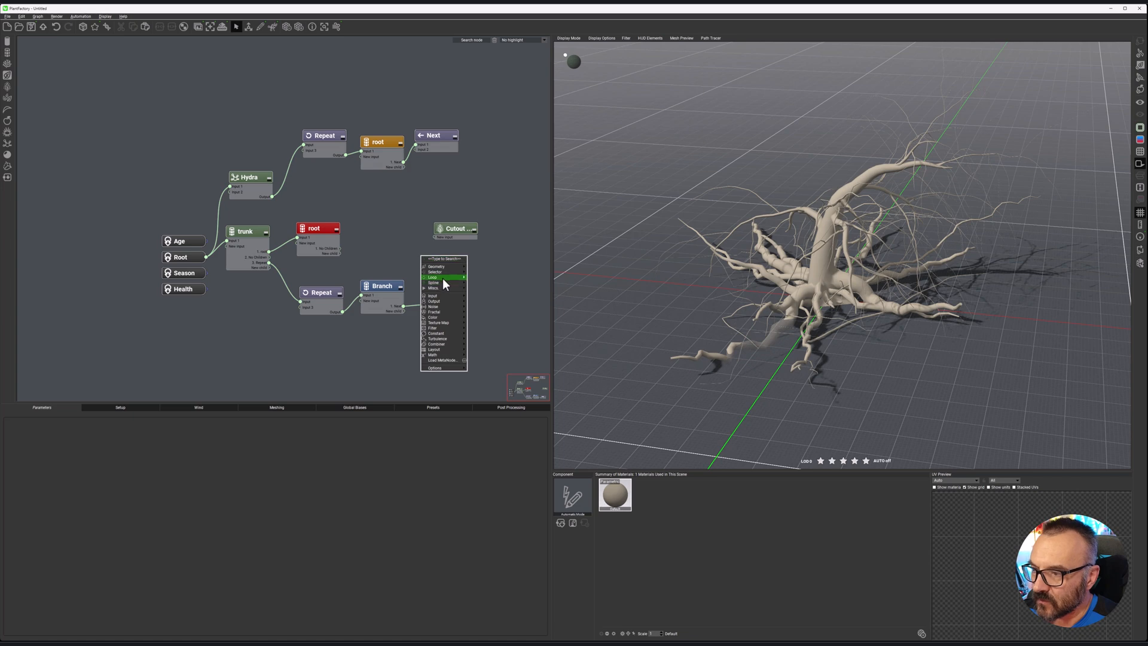
pyautogui.moveTo(443, 277)
pyautogui.click(487, 291)
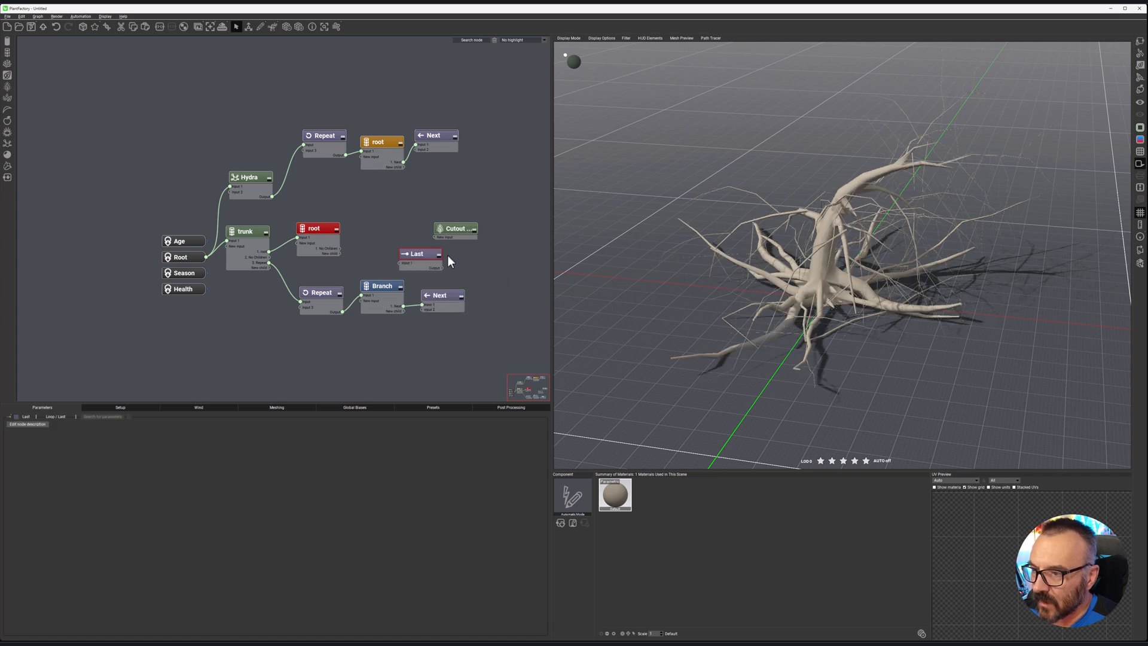
pyautogui.moveTo(433, 263); pyautogui.dragTo(404, 311)
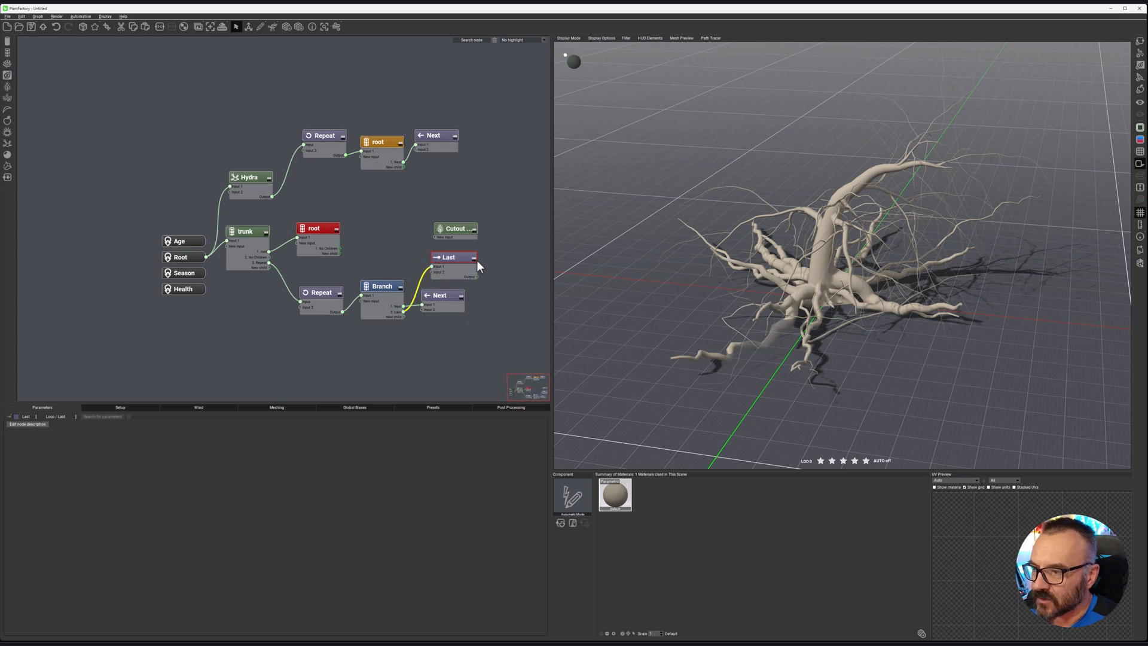
pyautogui.moveTo(464, 268); pyautogui.dragTo(452, 333)
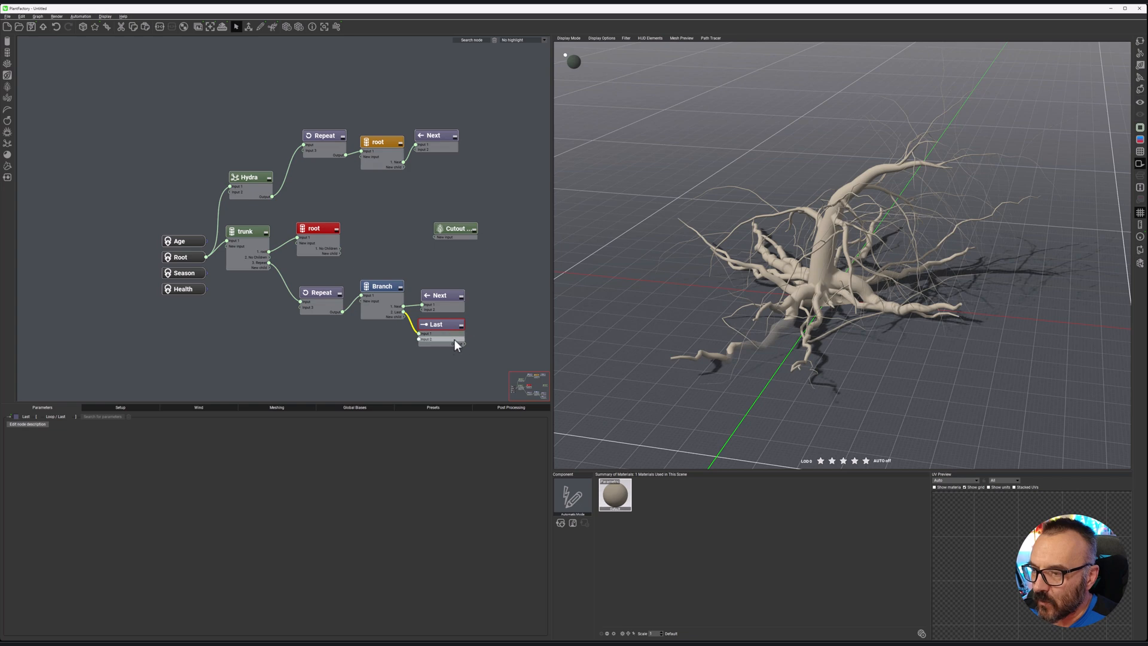
# Test a Ball node with a radius of about 0.11 on the Last node's output, inspect its placement, and remove it.
pyautogui.click(7, 154)
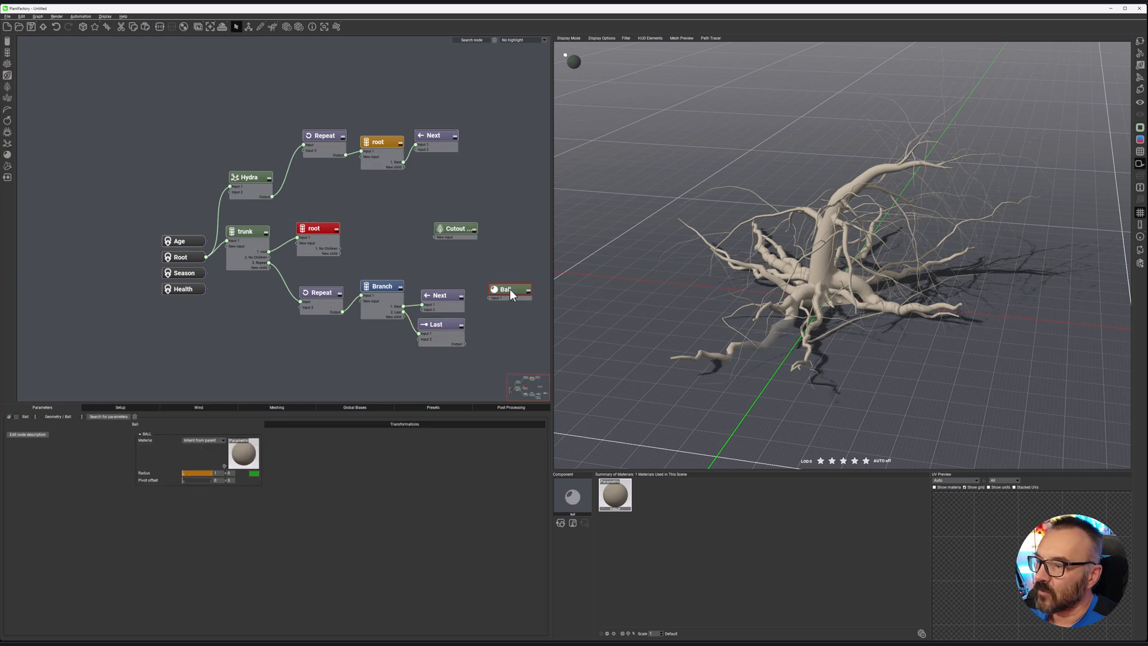
pyautogui.moveTo(500, 318)
pyautogui.mouseDown()
pyautogui.moveTo(468, 350)
pyautogui.moveTo(497, 324)
pyautogui.mouseUp()
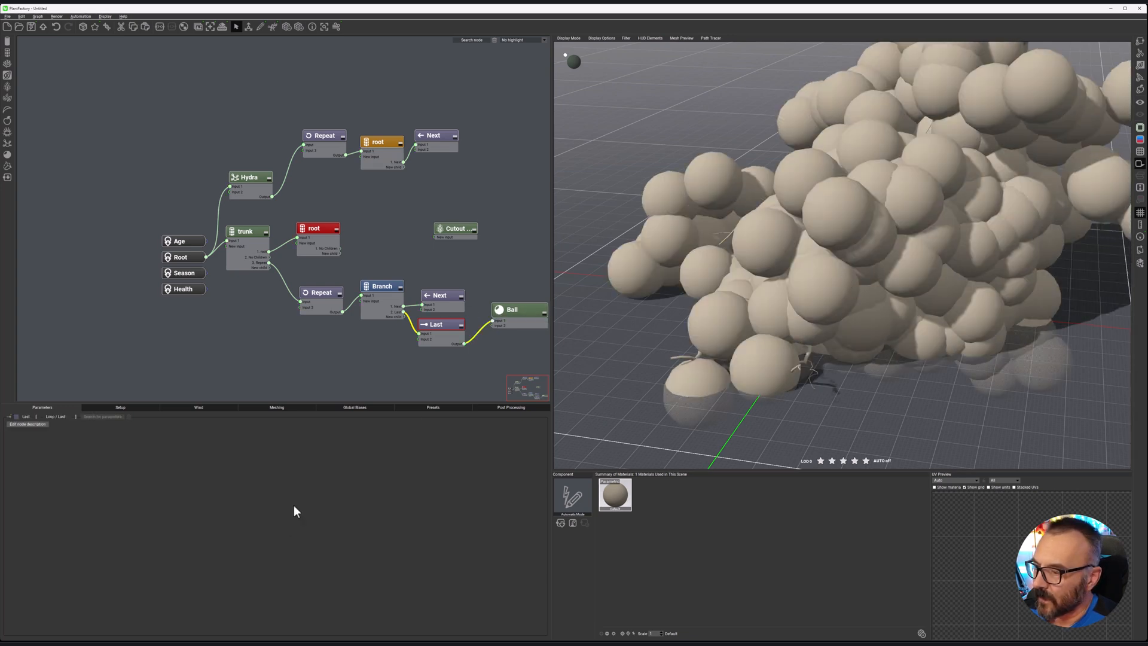
pyautogui.click(531, 307)
pyautogui.moveTo(213, 472); pyautogui.dragTo(183, 464)
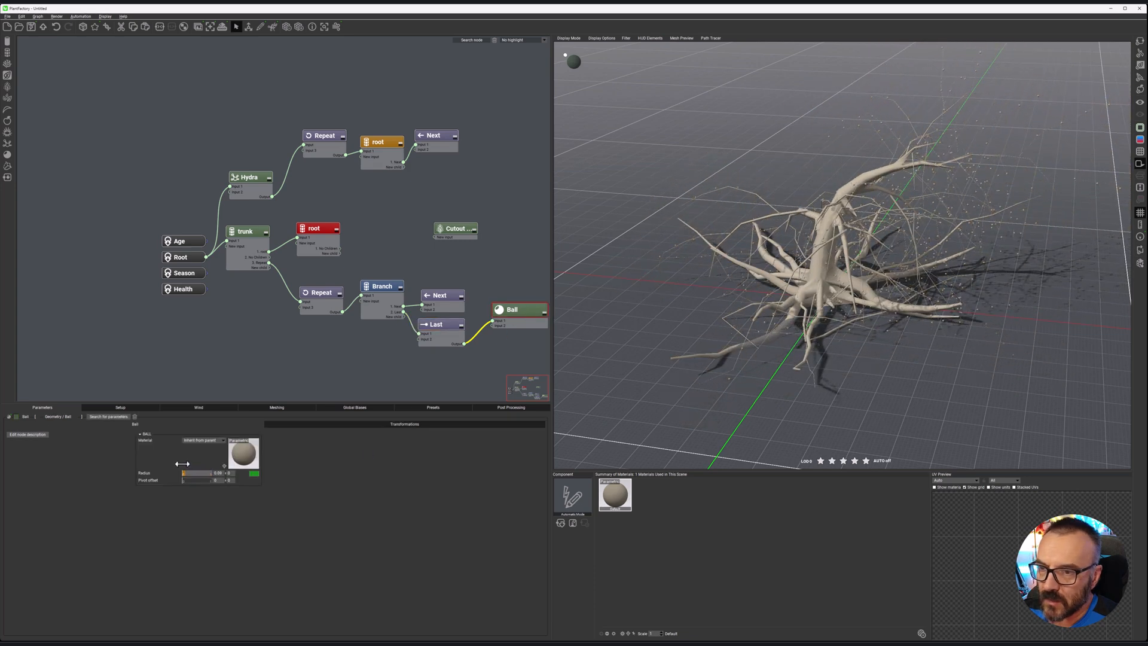
pyautogui.scroll(5, 977, 202)
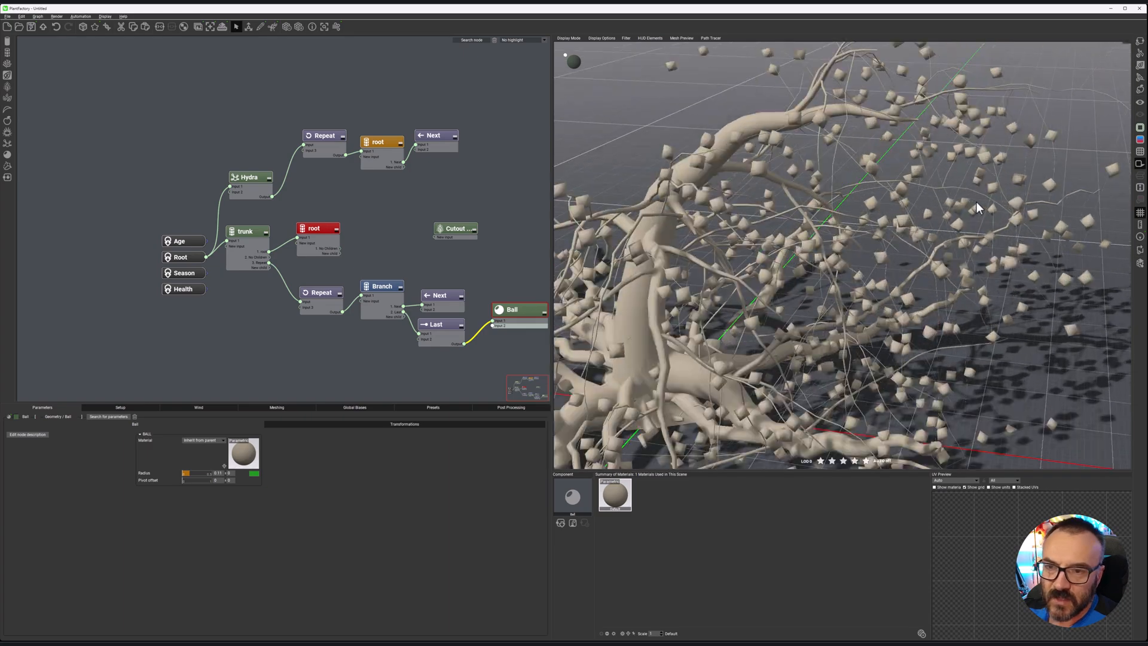
pyautogui.moveTo(989, 210); pyautogui.dragTo(805, 77, button='right')
pyautogui.moveTo(703, 195); pyautogui.dragTo(905, 227, button='right')
pyautogui.scroll(-3, 787, 228)
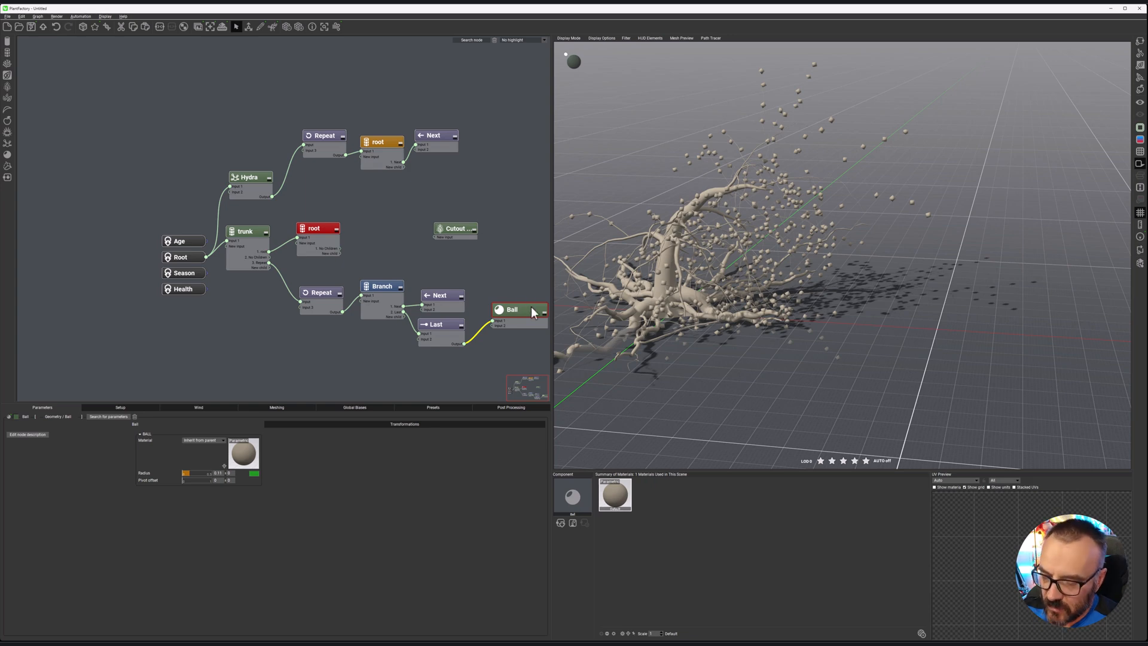
pyautogui.press('Delete')
# Place the Cutout leaf node beside the Last node and connect the Last output to it.
pyautogui.moveTo(462, 222); pyautogui.dragTo(547, 311)
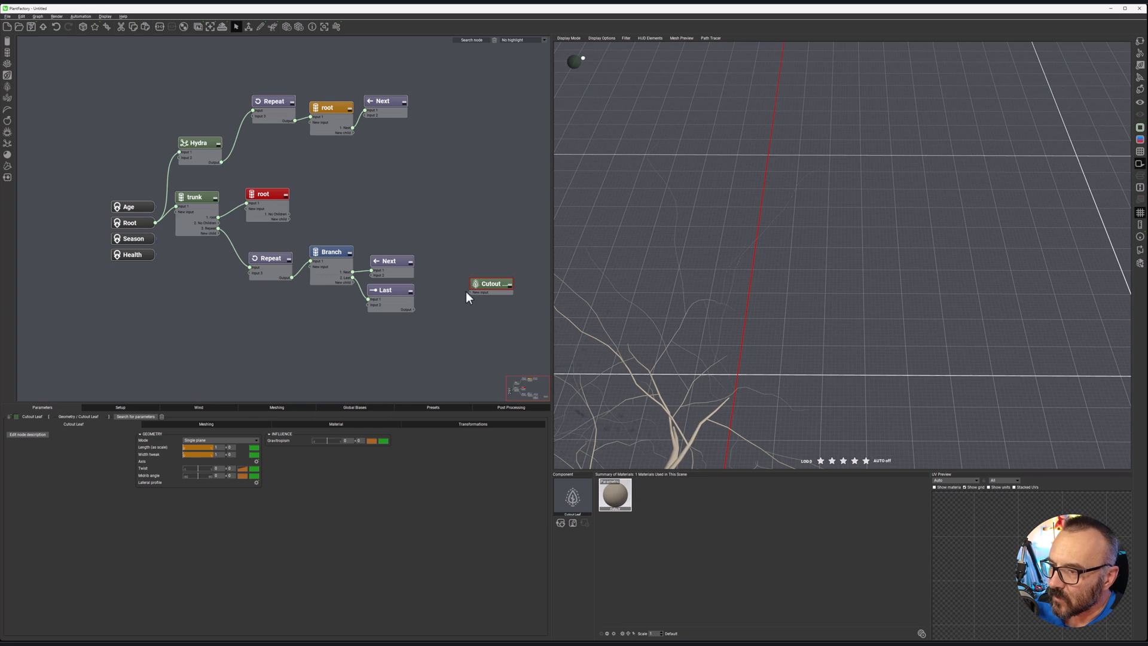
pyautogui.moveTo(414, 310); pyautogui.dragTo(471, 293)
pyautogui.moveTo(903, 305); pyautogui.dragTo(867, 295)
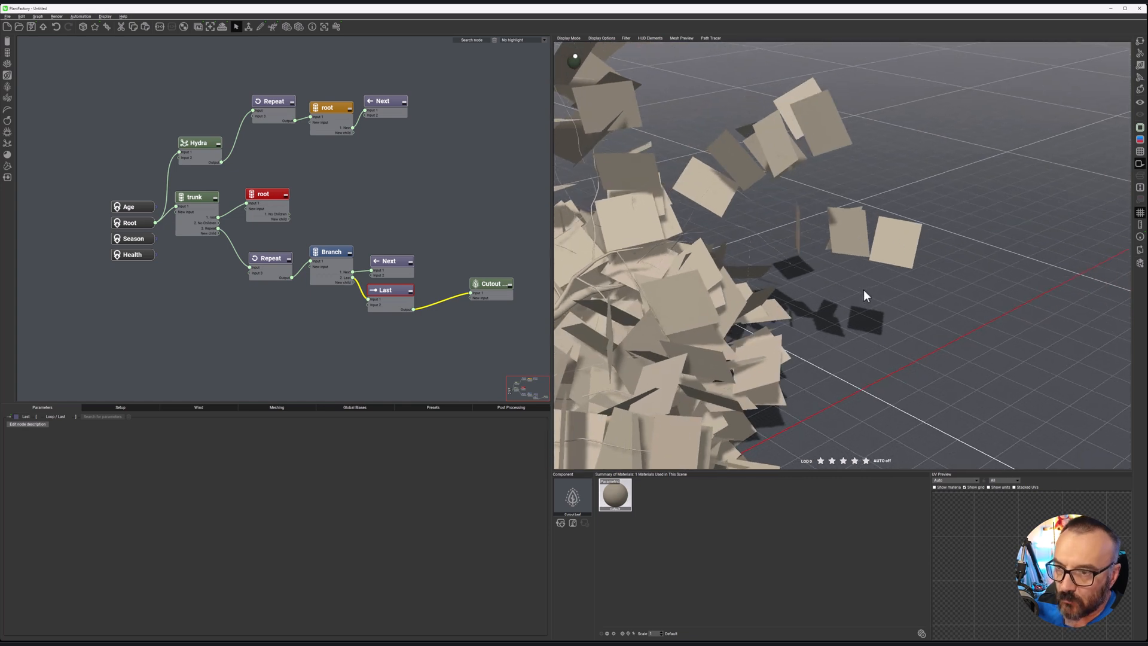
# Open the cutout editor from the Cutout leaf node's material settings and create a new cutout.
pyautogui.click(499, 286)
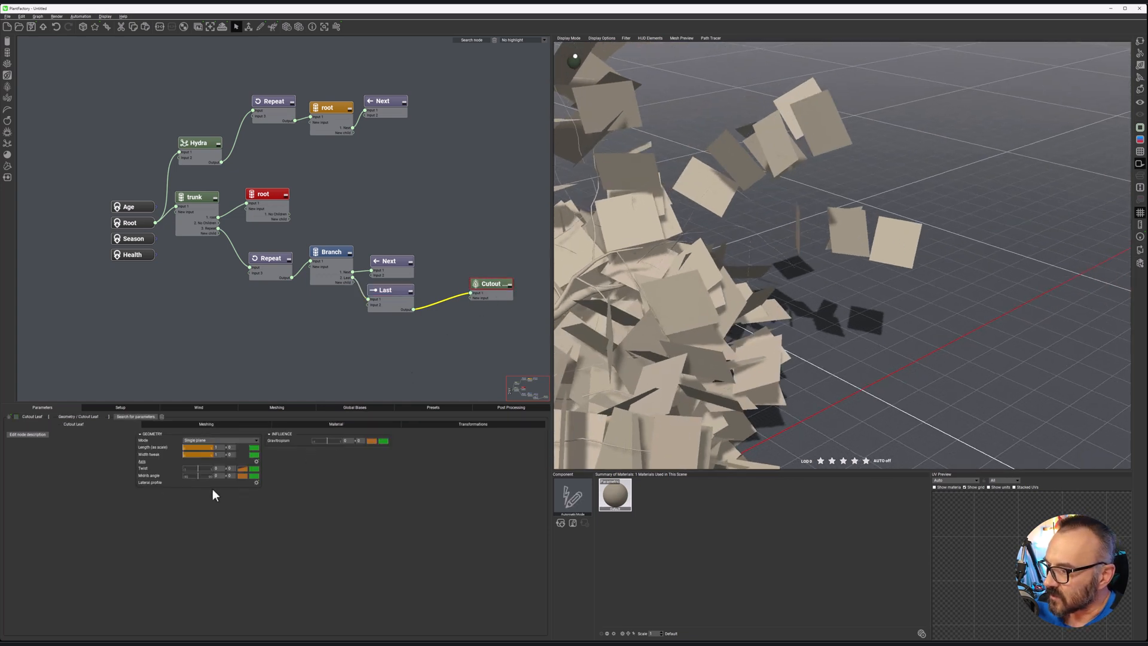
pyautogui.click(221, 424)
pyautogui.click(322, 424)
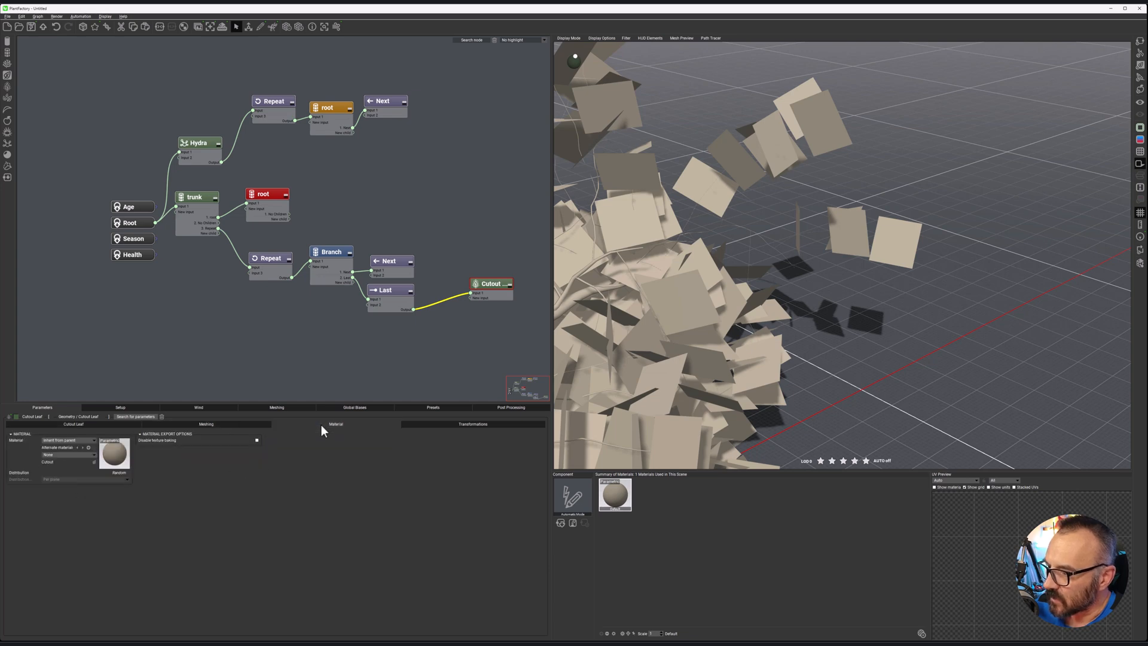
pyautogui.click(94, 461)
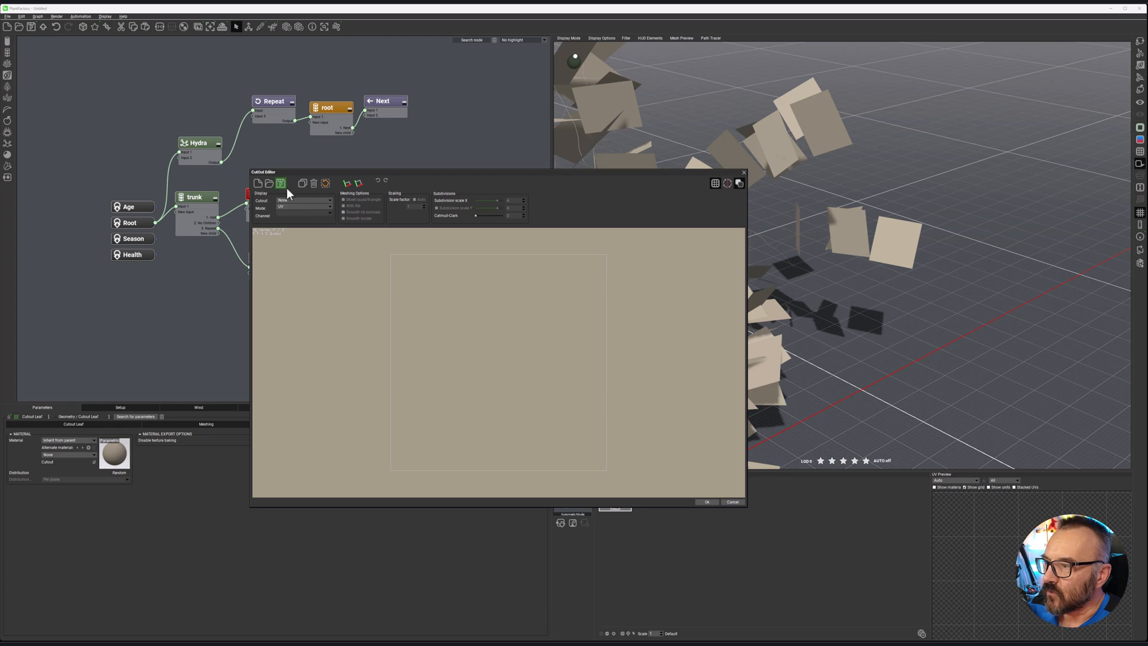
pyautogui.click(257, 189)
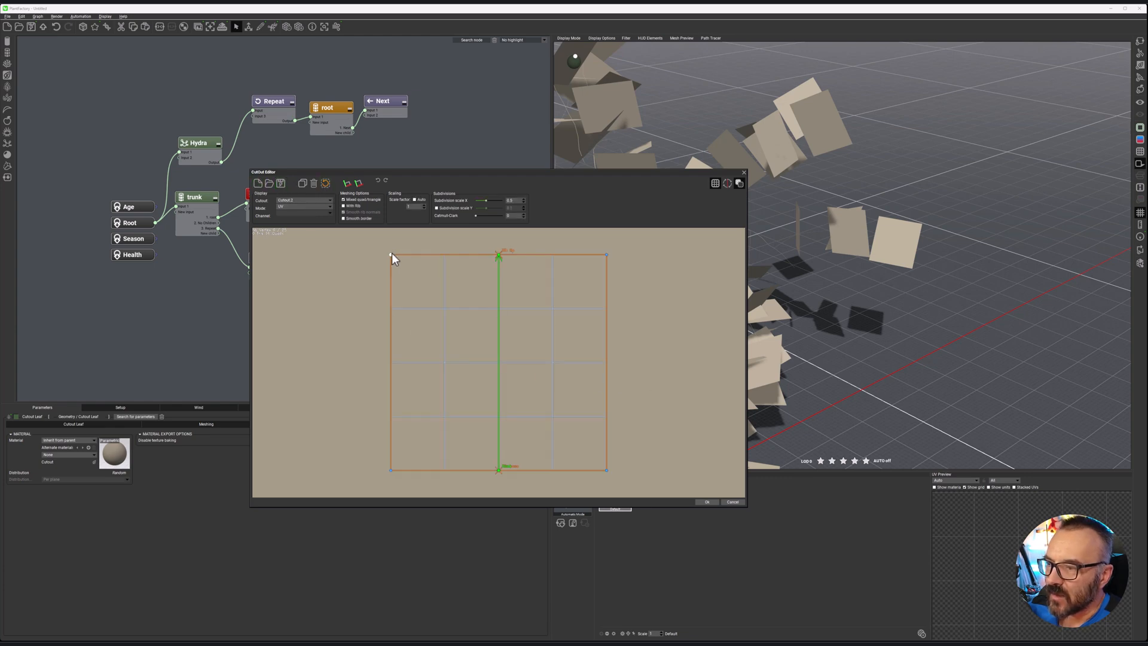
# Pull the cutout's four corner points inward to form a roughly symmetrical leaf outline tapering to the base of the midrib.
pyautogui.moveTo(392, 254); pyautogui.dragTo(461, 290)
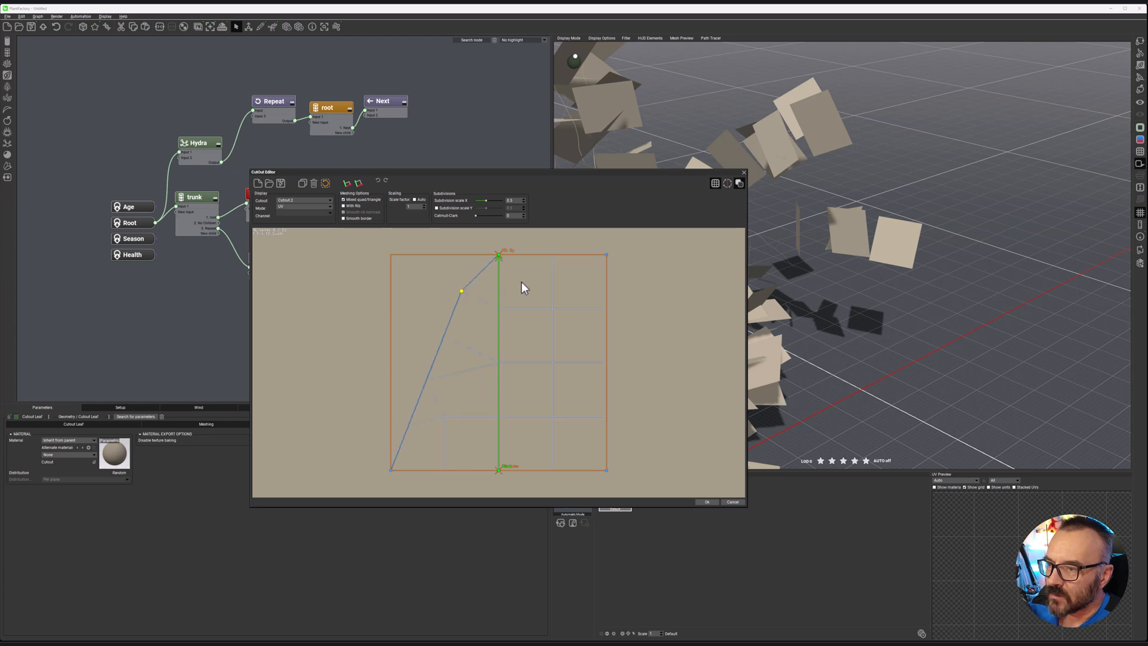
pyautogui.moveTo(607, 254); pyautogui.dragTo(544, 301)
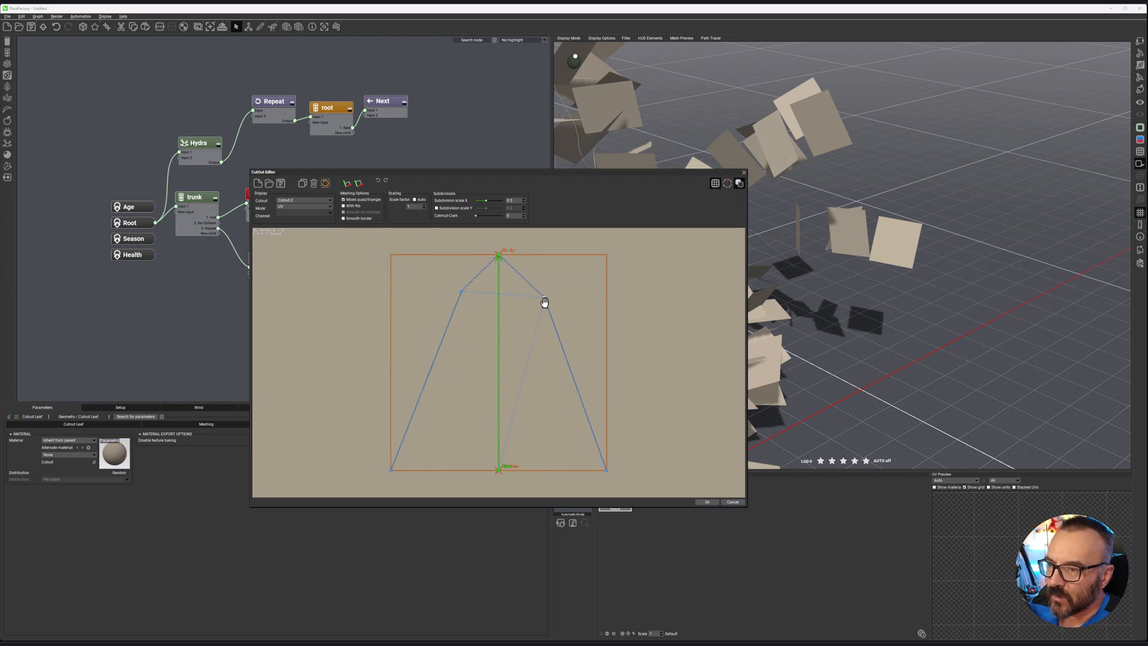
pyautogui.moveTo(390, 470); pyautogui.dragTo(442, 355)
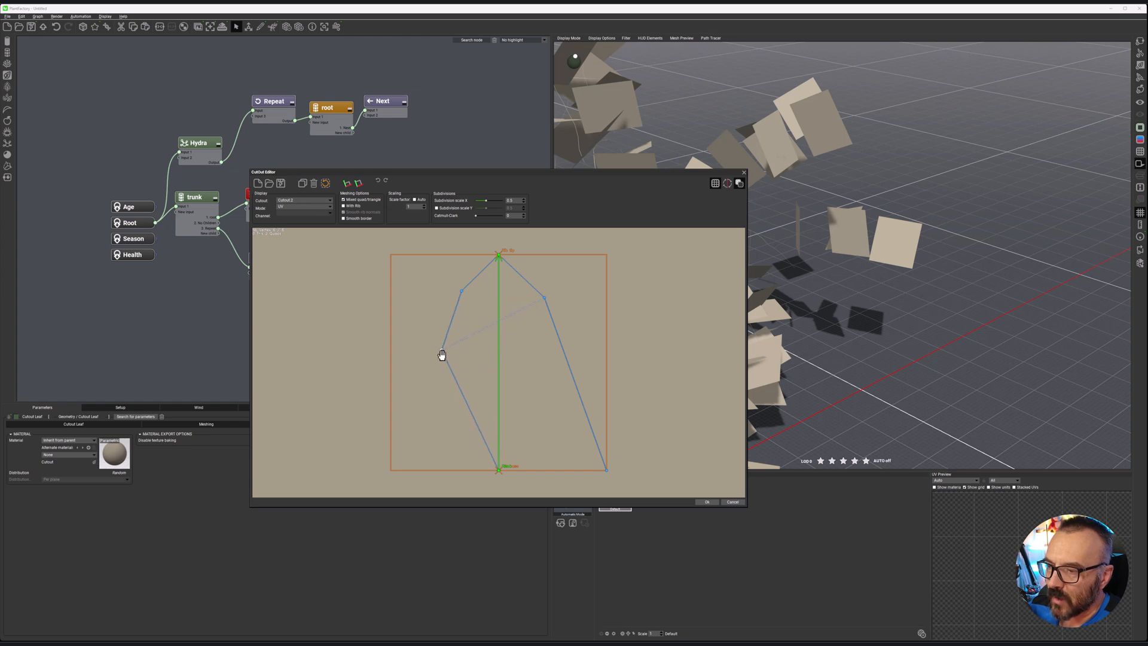
pyautogui.moveTo(606, 470); pyautogui.dragTo(558, 355)
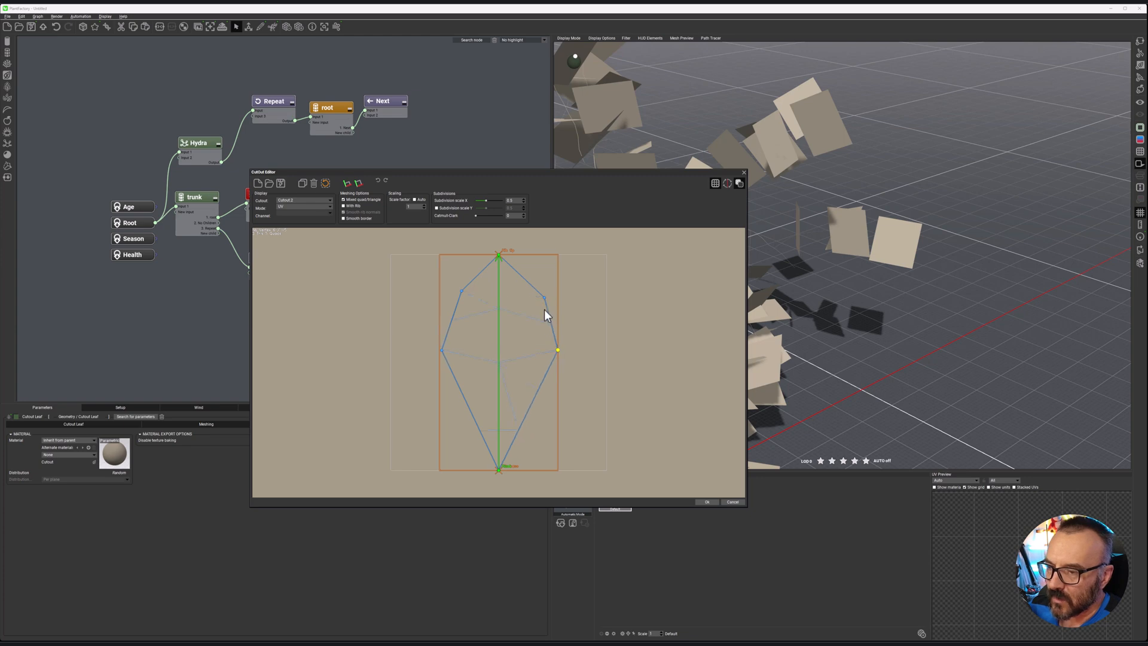
pyautogui.moveTo(544, 296); pyautogui.dragTo(547, 294)
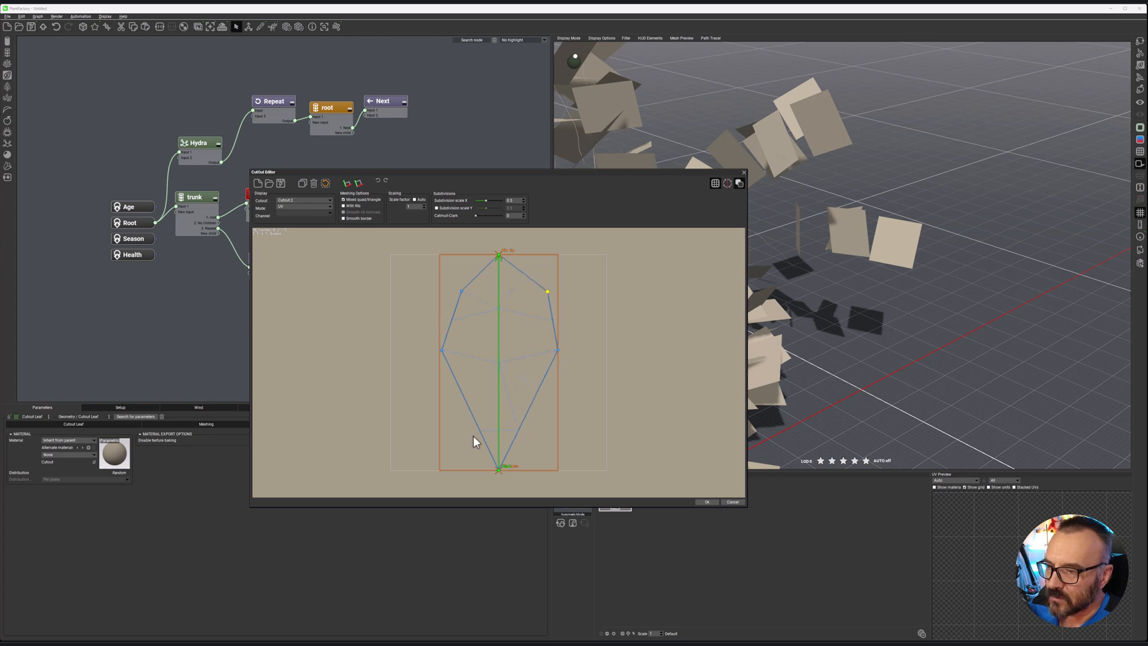
# Add outline points on both sides of the cutout and adjust them into a rounded leaf with a narrow stem at the base.
pyautogui.moveTo(472, 414); pyautogui.dragTo(495, 442)
pyautogui.moveTo(442, 351); pyautogui.dragTo(462, 415)
pyautogui.moveTo(559, 351); pyautogui.dragTo(547, 410)
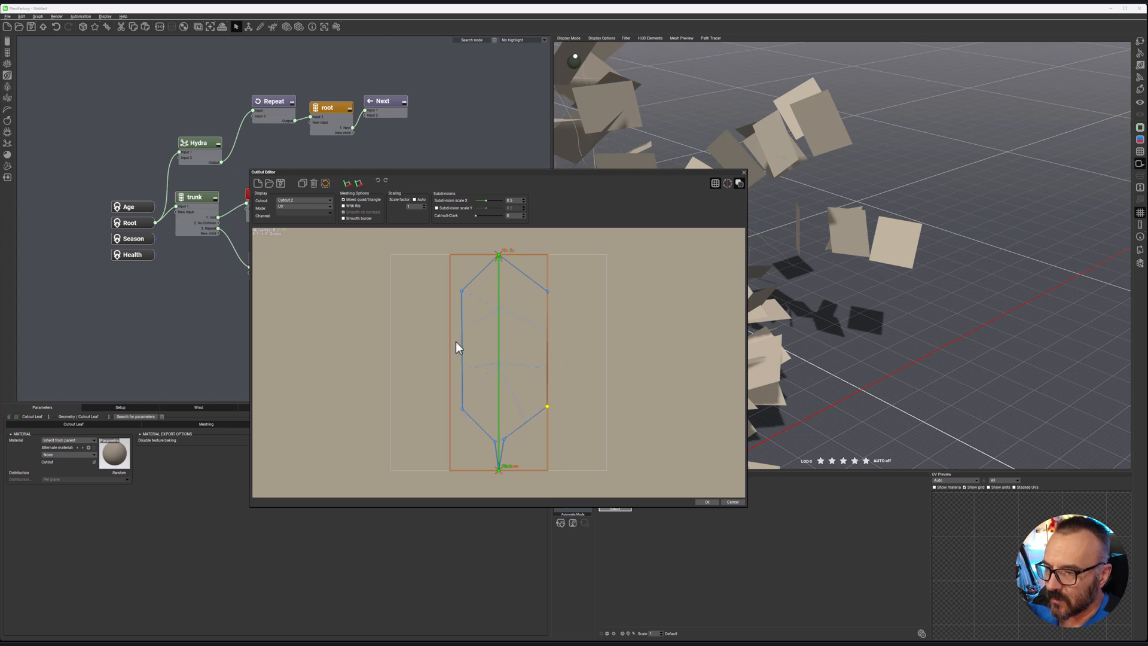
pyautogui.moveTo(461, 347); pyautogui.dragTo(449, 324)
pyautogui.moveTo(548, 320)
pyautogui.mouseDown()
pyautogui.moveTo(561, 320)
pyautogui.moveTo(554, 329)
pyautogui.mouseUp()
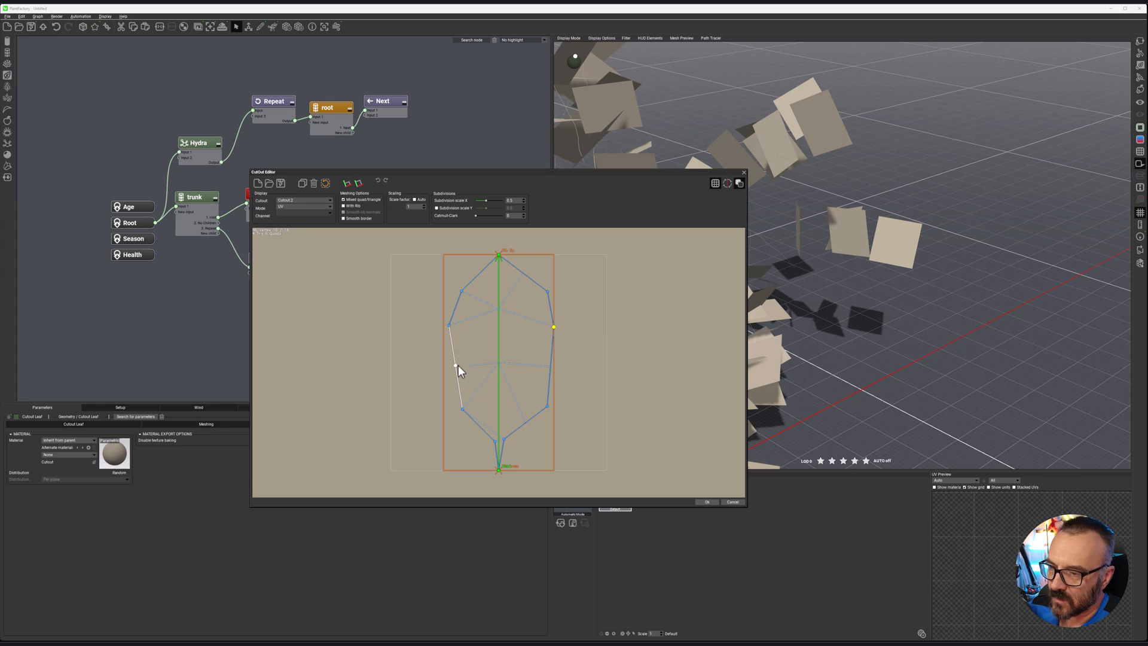
pyautogui.moveTo(457, 364); pyautogui.dragTo(451, 365)
pyautogui.moveTo(549, 363); pyautogui.dragTo(556, 363)
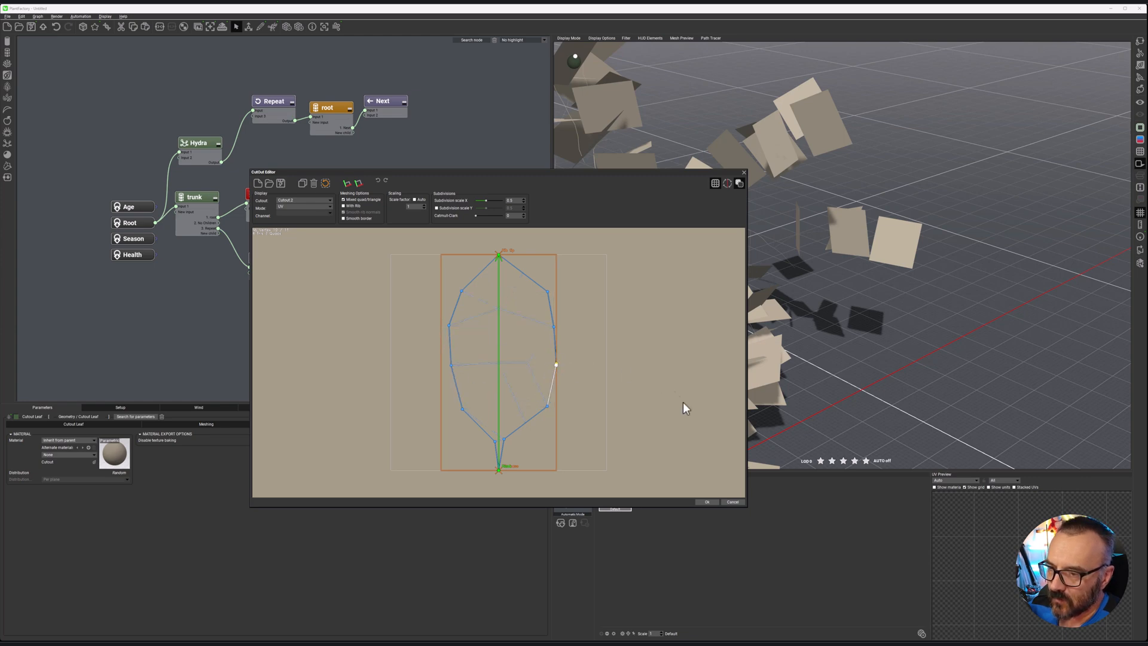
pyautogui.moveTo(545, 408); pyautogui.dragTo(542, 412)
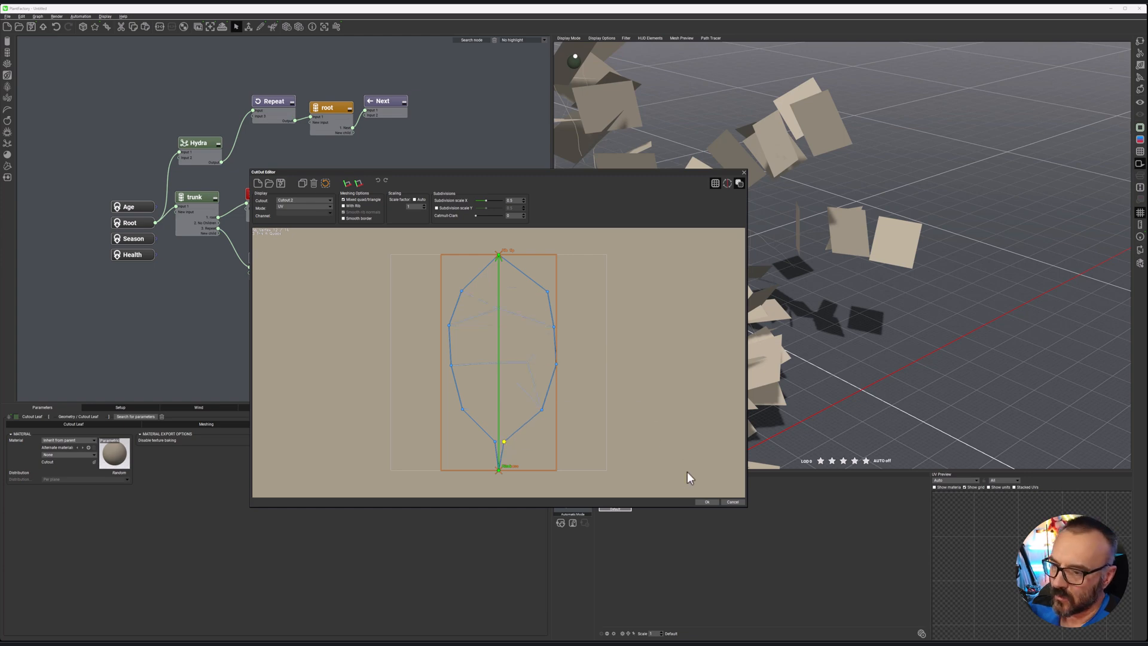
# Accept the edited cutout and select it as the one used by the leaves.
pyautogui.click(708, 501)
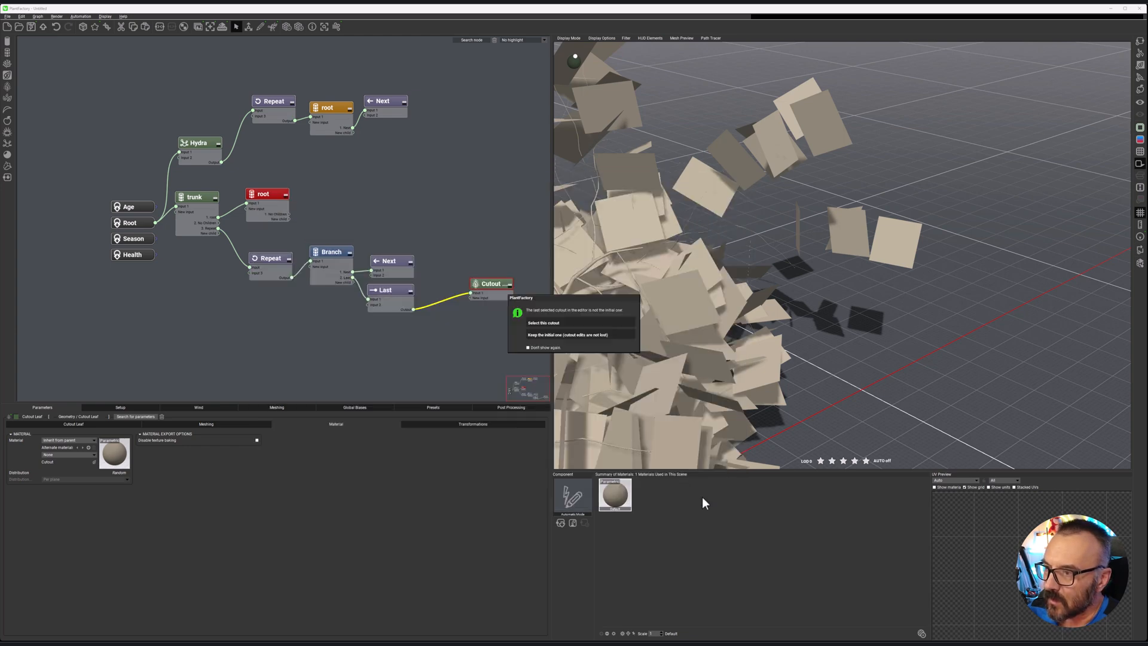
pyautogui.click(570, 322)
pyautogui.moveTo(836, 246); pyautogui.dragTo(784, 249)
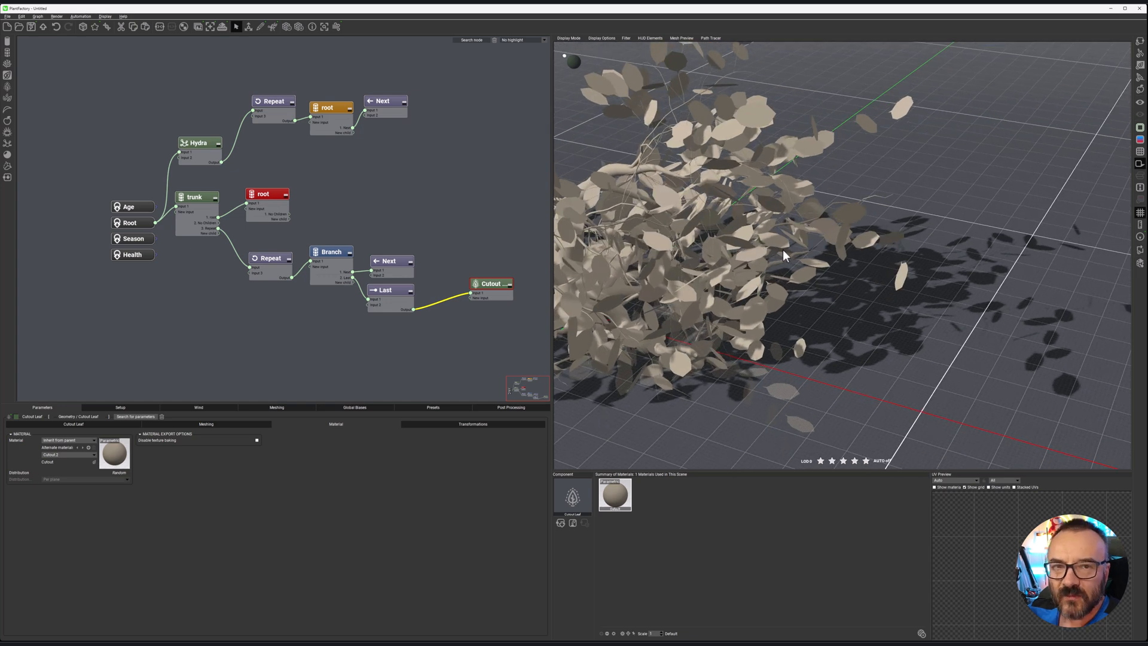
# Set the leaf's Length (as scale) to 0.49 with a variation of 0.2.
pyautogui.click(94, 425)
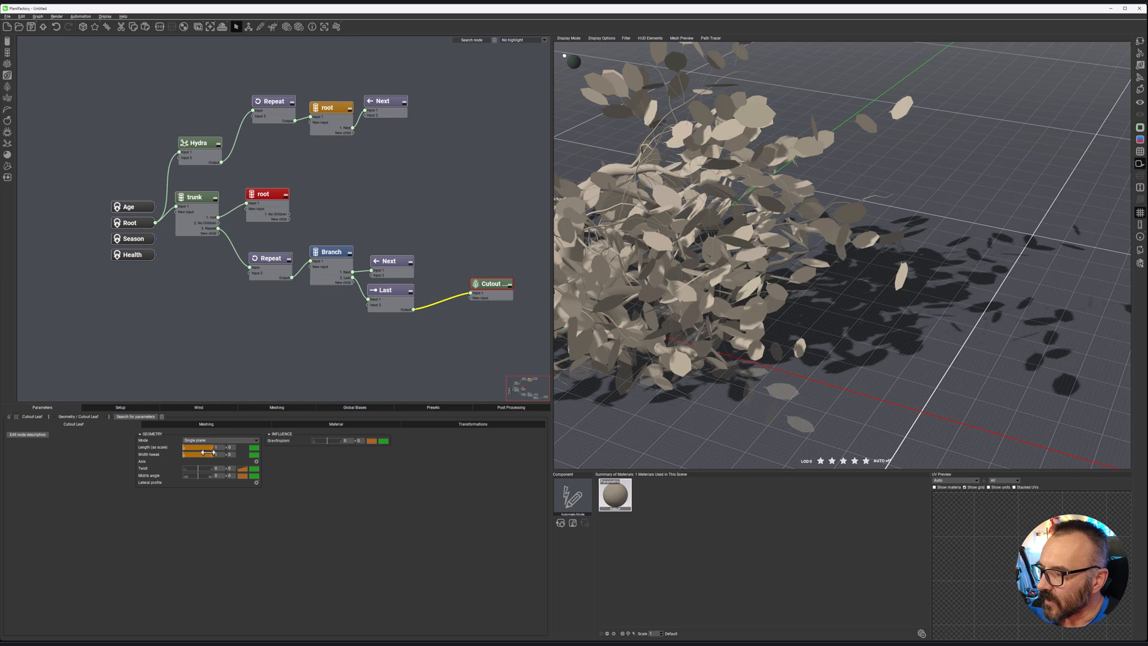
pyautogui.moveTo(212, 447); pyautogui.dragTo(200, 446)
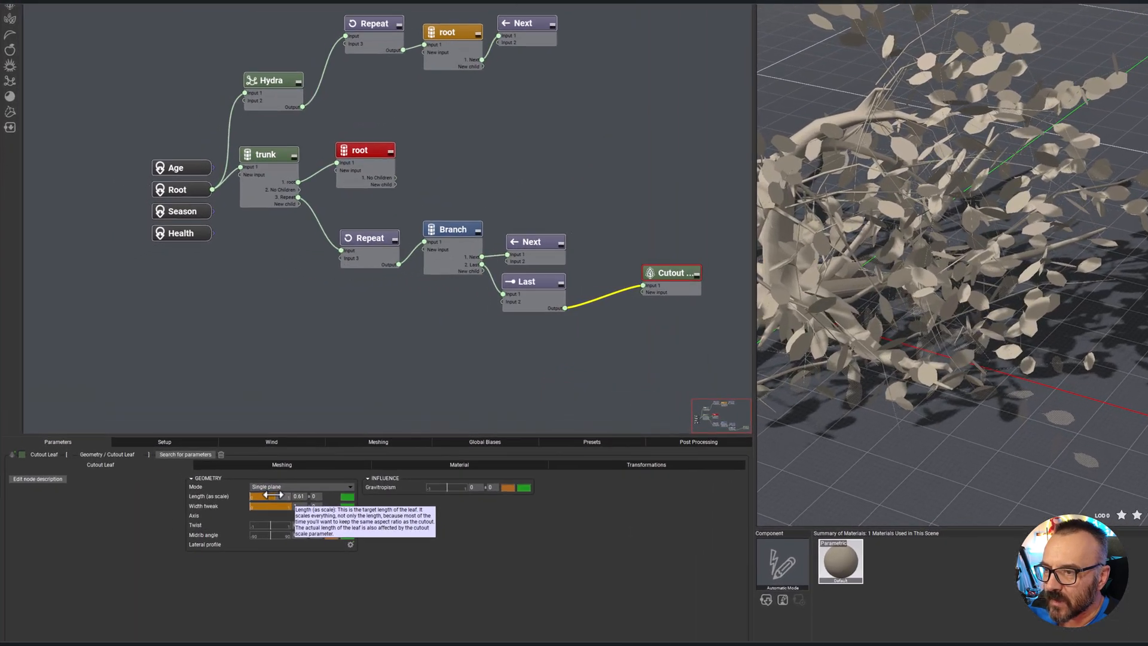
pyautogui.moveTo(273, 495); pyautogui.dragTo(269, 495)
pyautogui.doubleClick(325, 504)
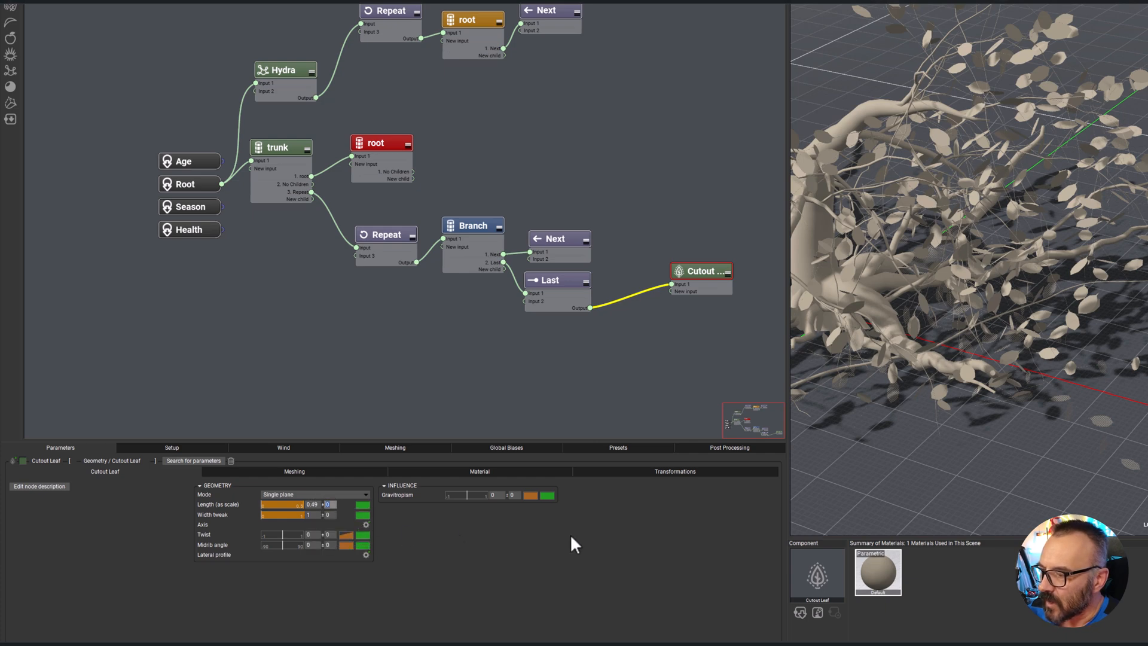
pyautogui.write('0.1')
pyautogui.press('Return')
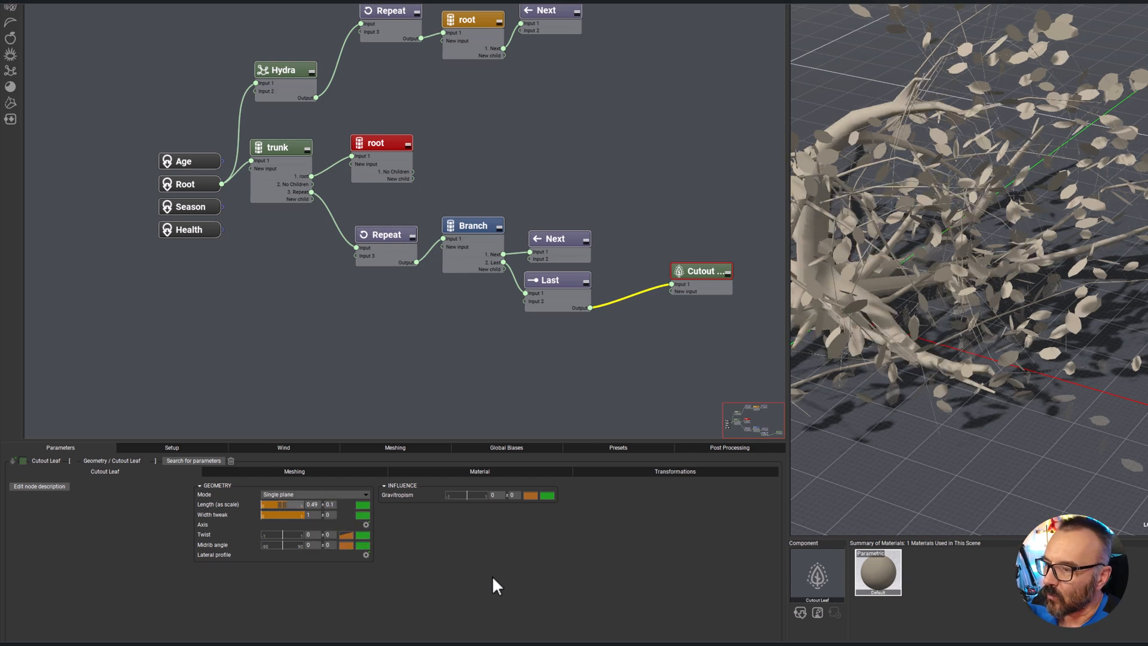
pyautogui.doubleClick(329, 505)
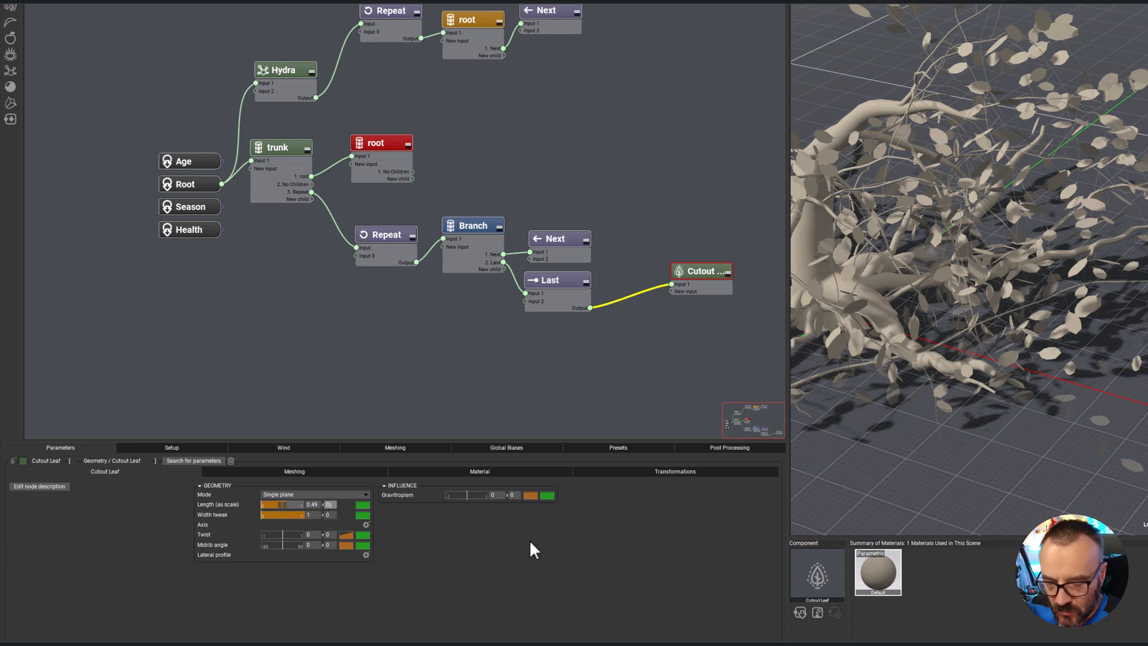
pyautogui.press('Return')
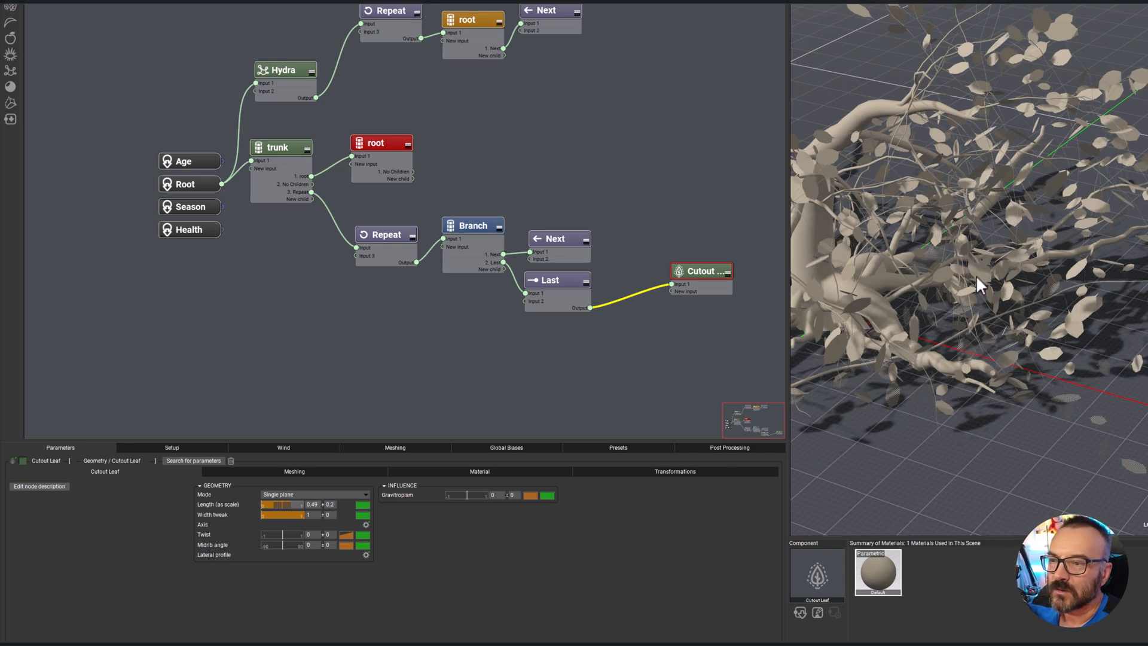
# Set the leaf's Width tweak to 0.8 with a variation of 0.1.
pyautogui.moveTo(974, 274); pyautogui.dragTo(1053, 267)
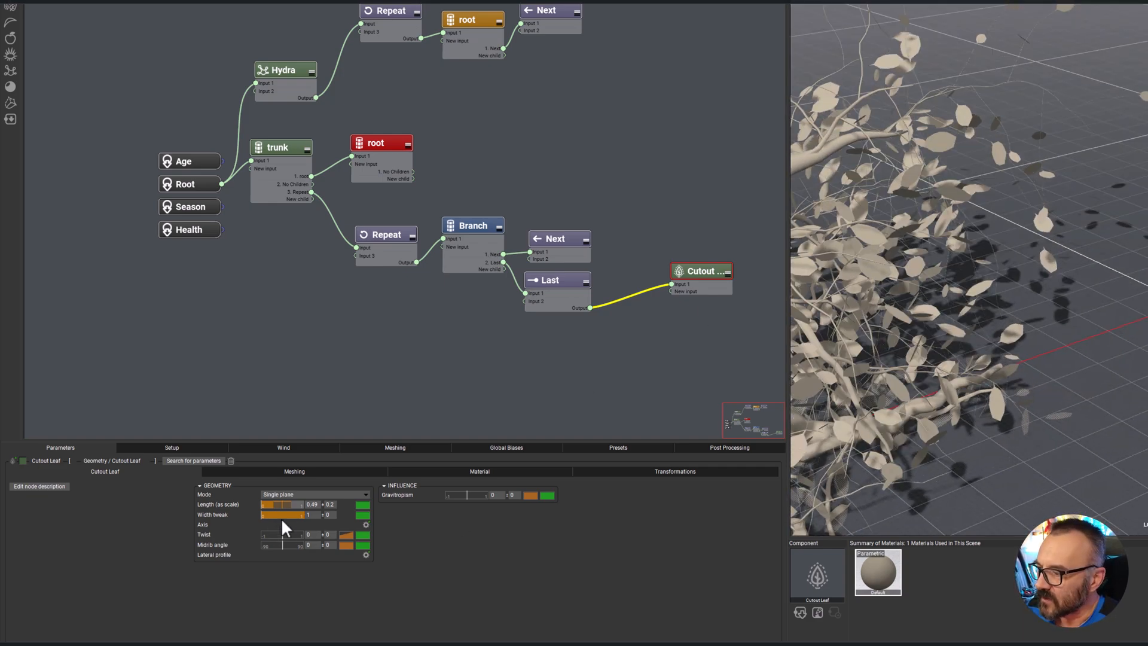
pyautogui.moveTo(296, 516); pyautogui.dragTo(318, 515)
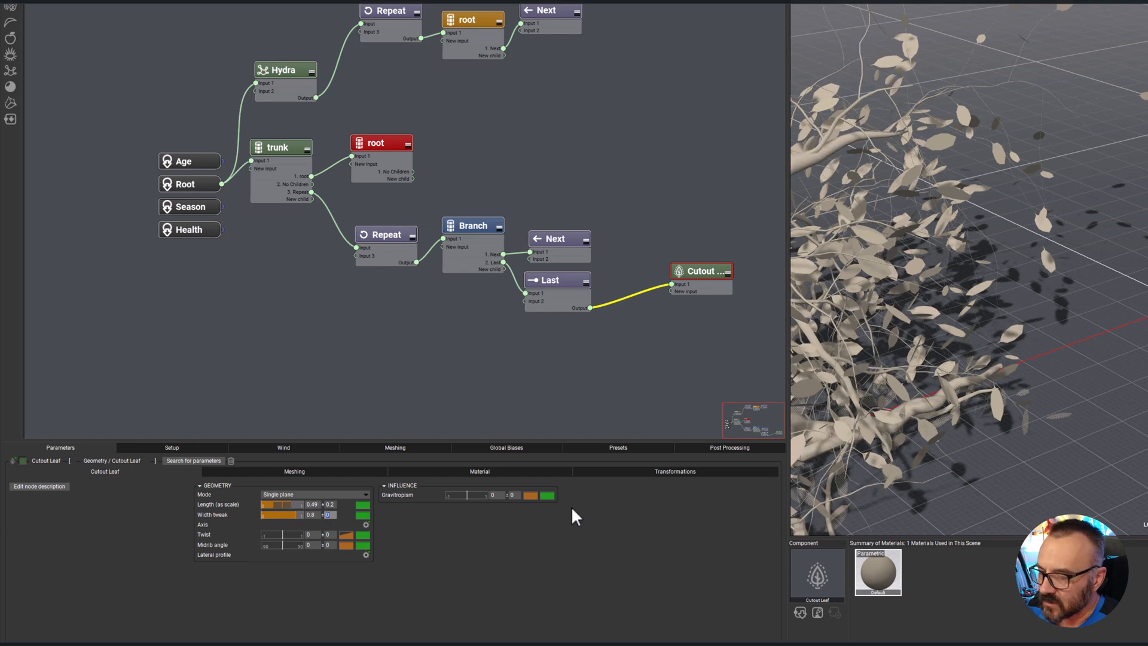
pyautogui.write('0.1')
pyautogui.press('Return')
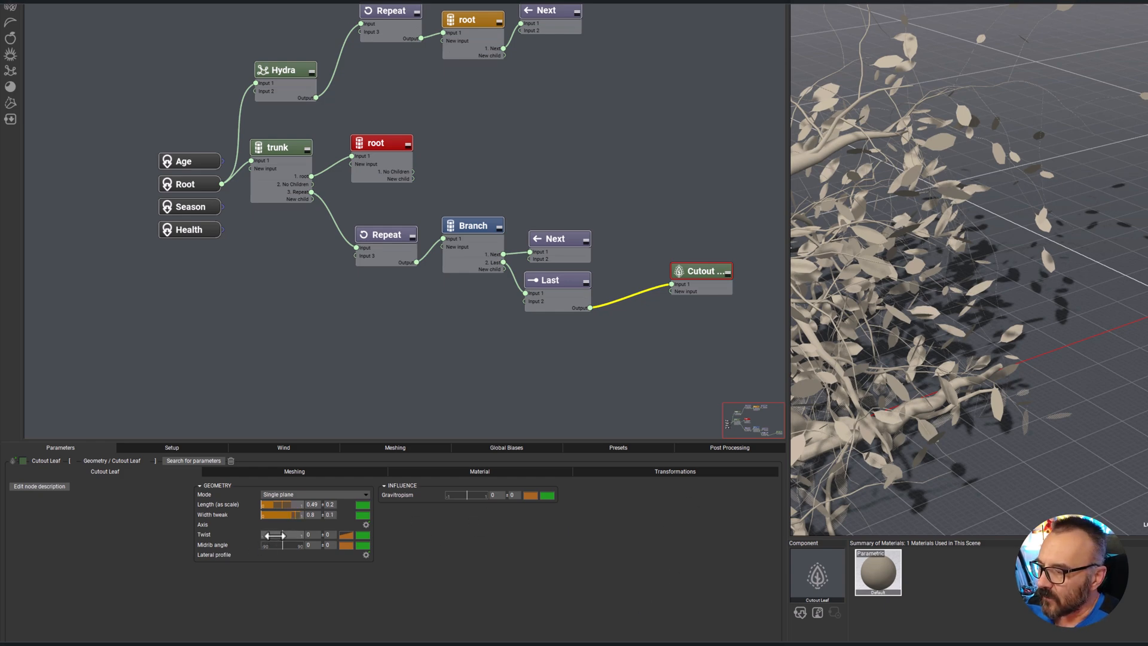
# Give the leaf's Twist a variation of 0.3.
pyautogui.scroll(5, 896, 194)
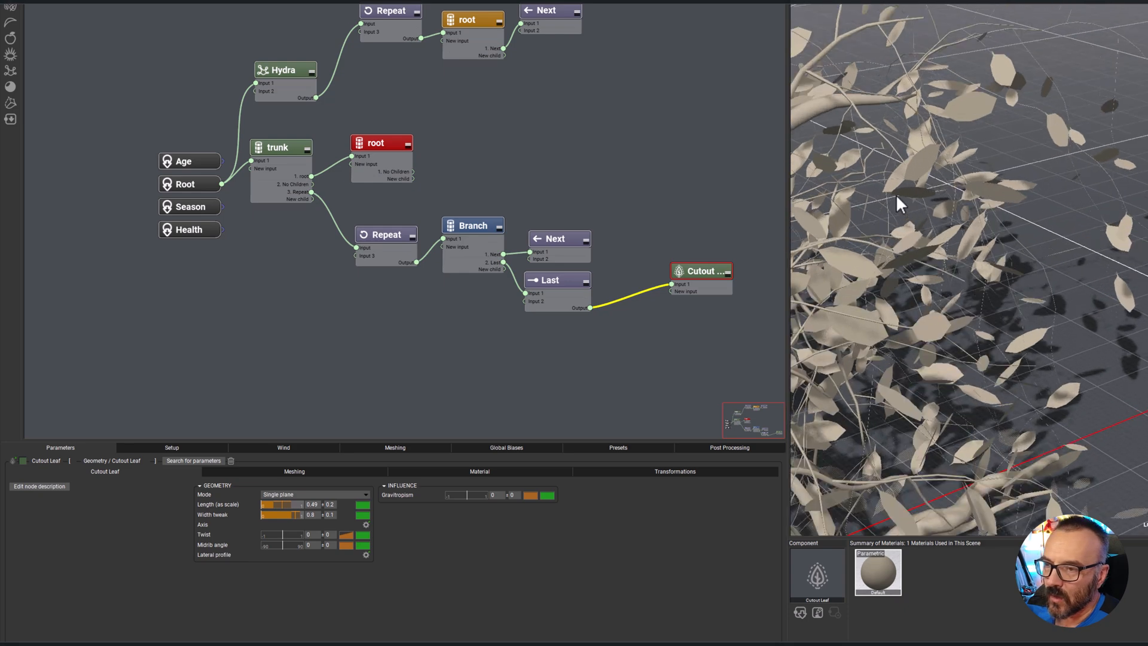
pyautogui.moveTo(284, 536); pyautogui.dragTo(313, 536)
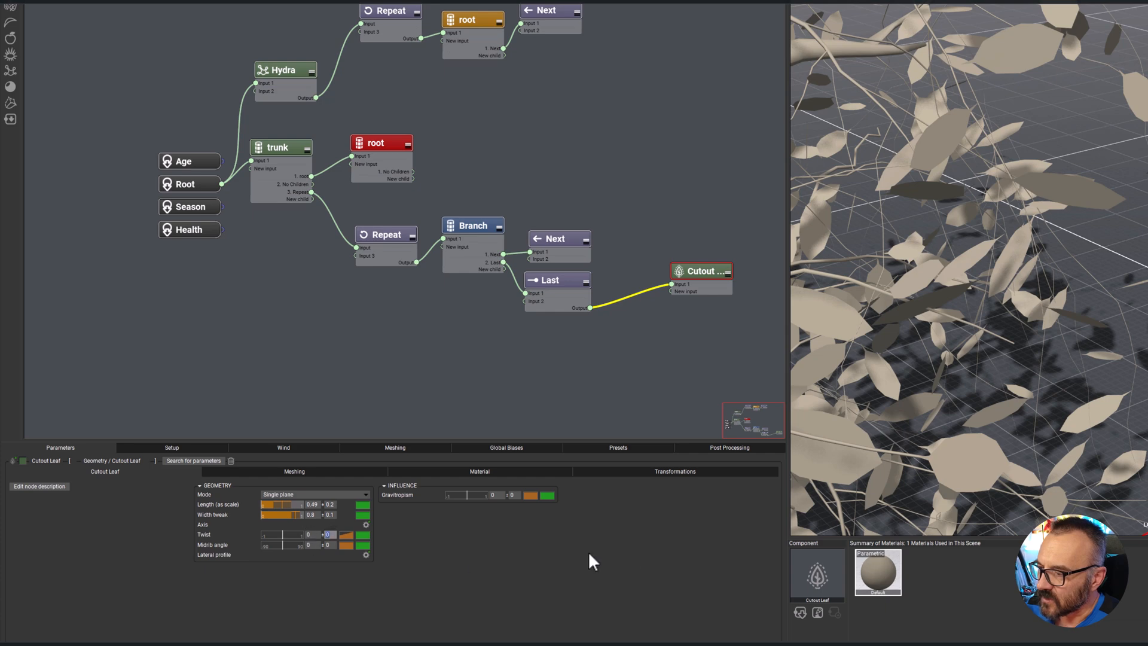
pyautogui.write('0.3')
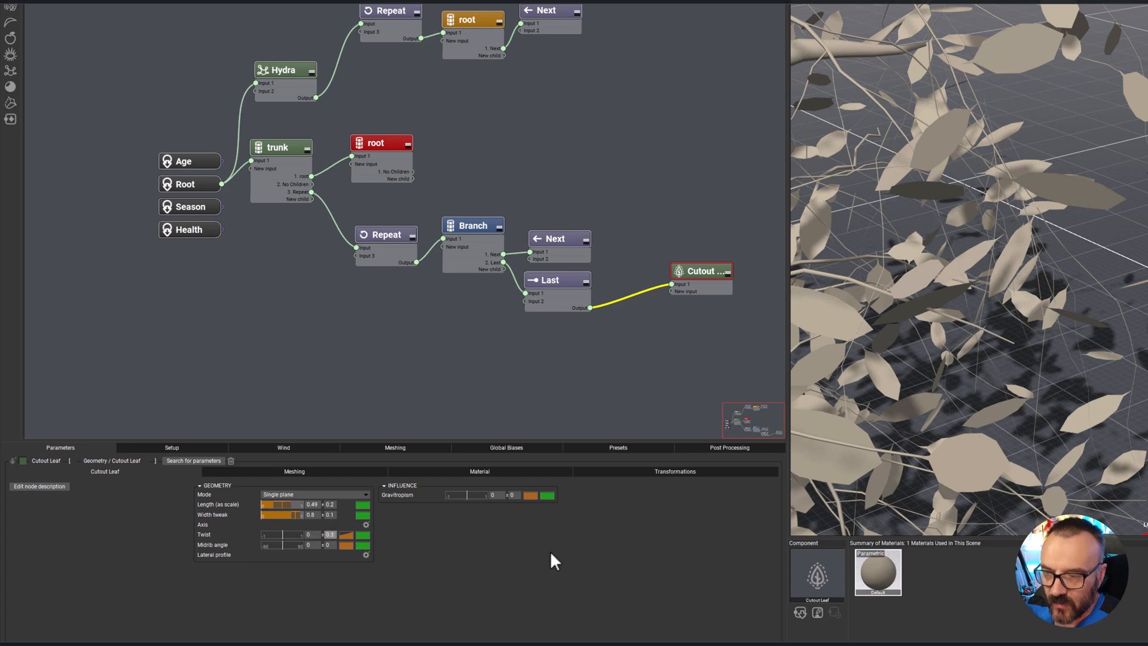
pyautogui.press('Return')
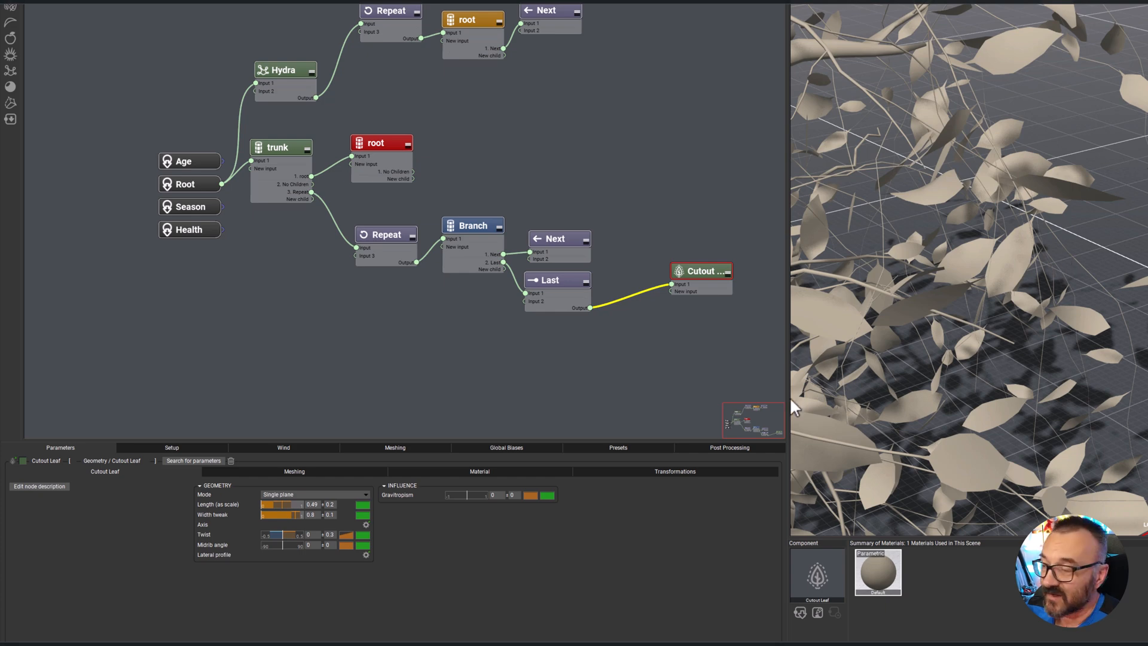
# Give the leaf's Midrib angle a variation of 0.2 and inspect the leaves from other angles.
pyautogui.moveTo(284, 544)
pyautogui.mouseDown()
pyautogui.moveTo(270, 543)
pyautogui.moveTo(286, 542)
pyautogui.mouseUp()
pyautogui.click(328, 545)
pyautogui.write('0.2')
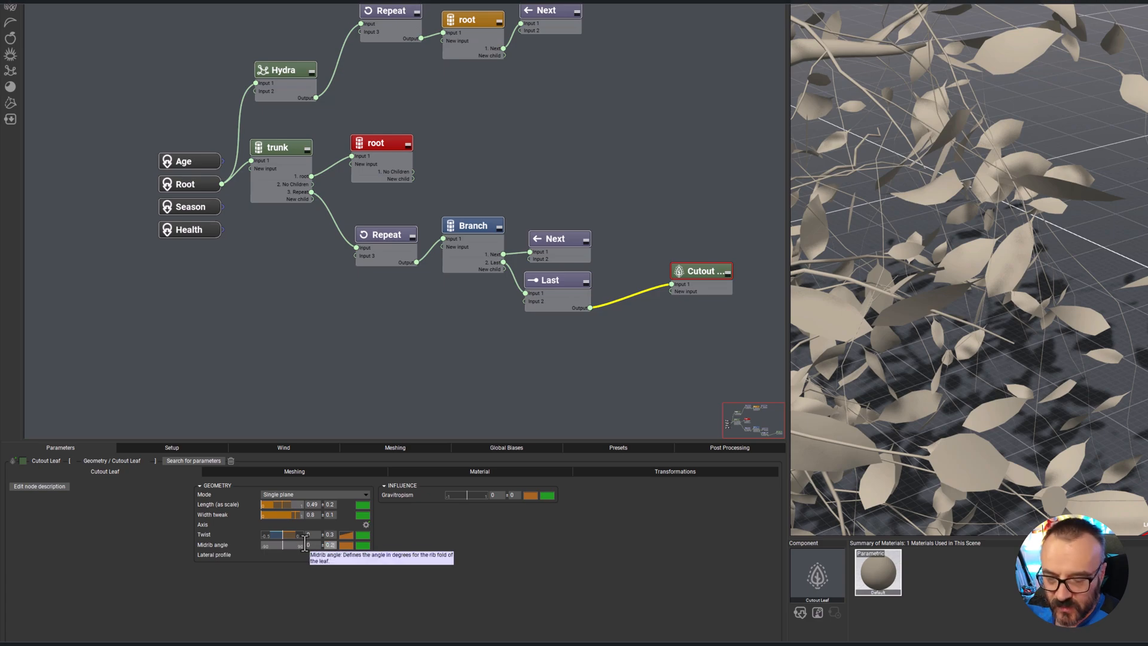
pyautogui.press('Return')
pyautogui.moveTo(970, 239); pyautogui.dragTo(1029, 203, button='right')
pyautogui.moveTo(969, 269); pyautogui.dragTo(903, 215, button='right')
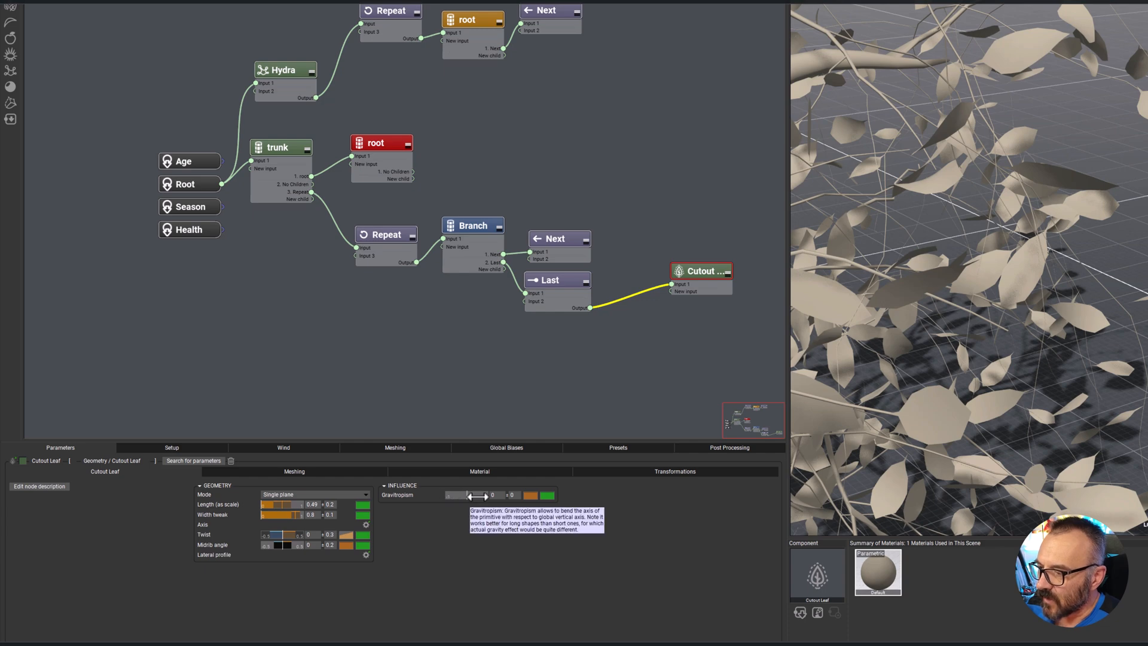
# Set the leaf's Gravitropism to 0.62 with a variation of 0.2 and check the foliage around the tree.
pyautogui.moveTo(467, 495); pyautogui.dragTo(506, 495)
pyautogui.write('0.')
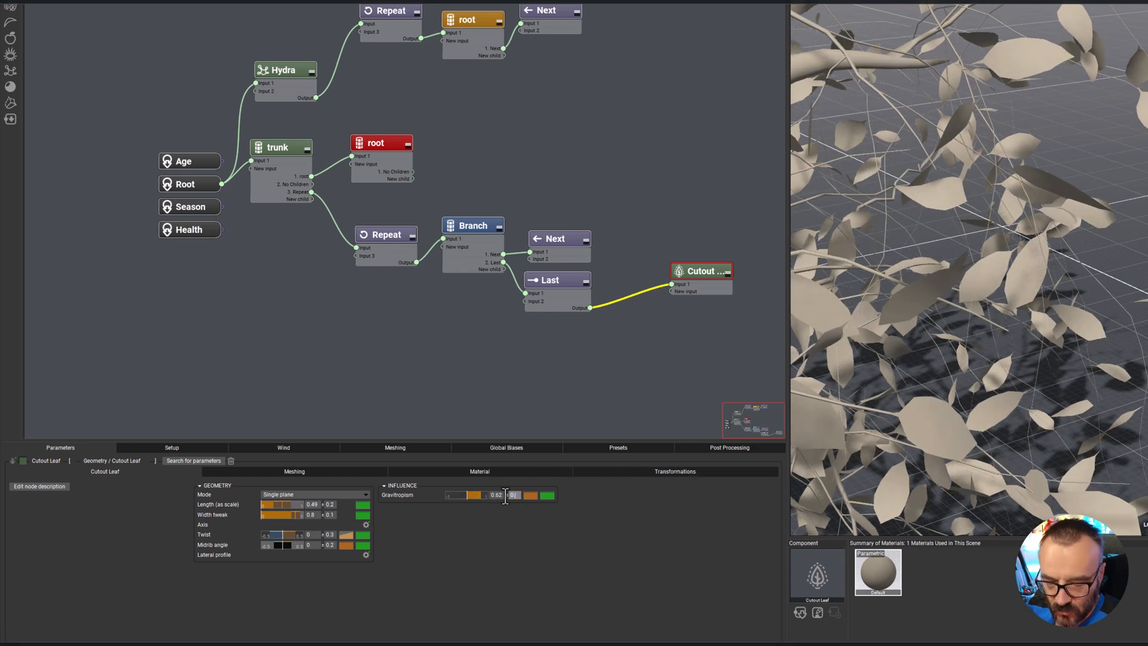
pyautogui.write('2')
pyautogui.press('Return')
pyautogui.scroll(-4, 979, 300)
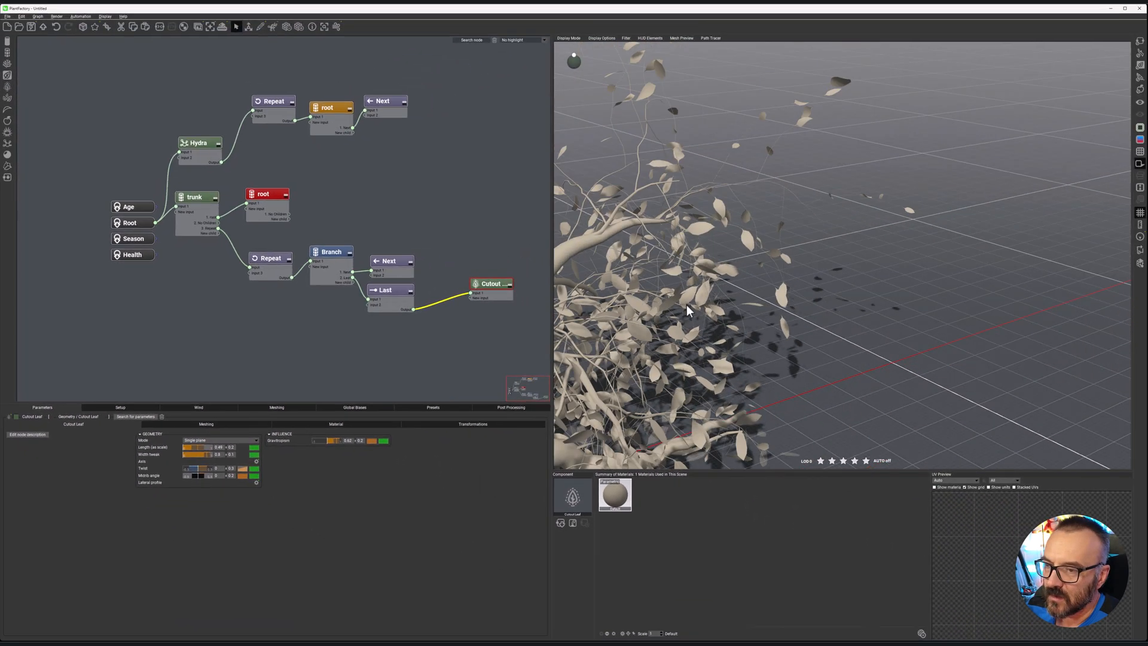
pyautogui.moveTo(682, 307); pyautogui.dragTo(745, 303, button='right')
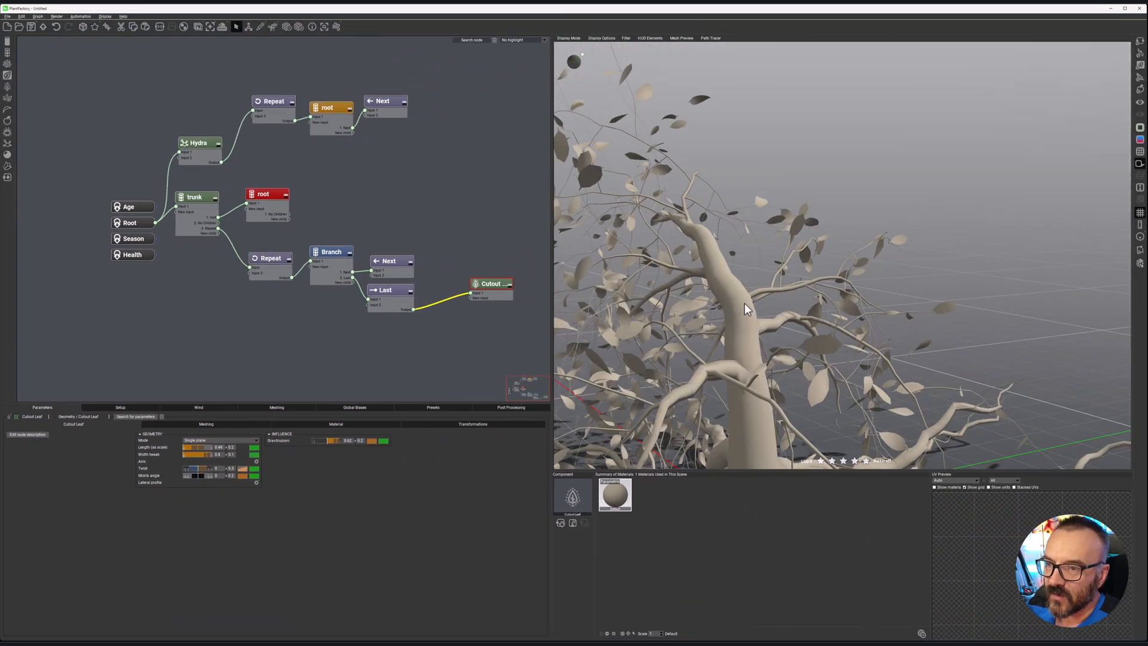
pyautogui.click(217, 424)
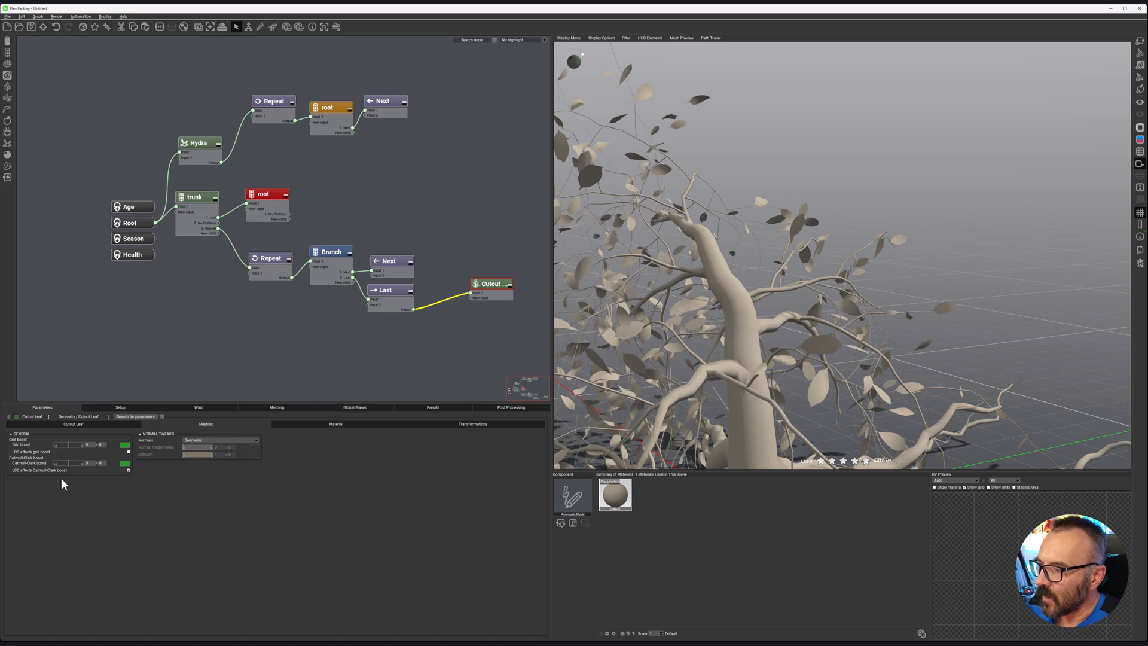
pyautogui.click(325, 425)
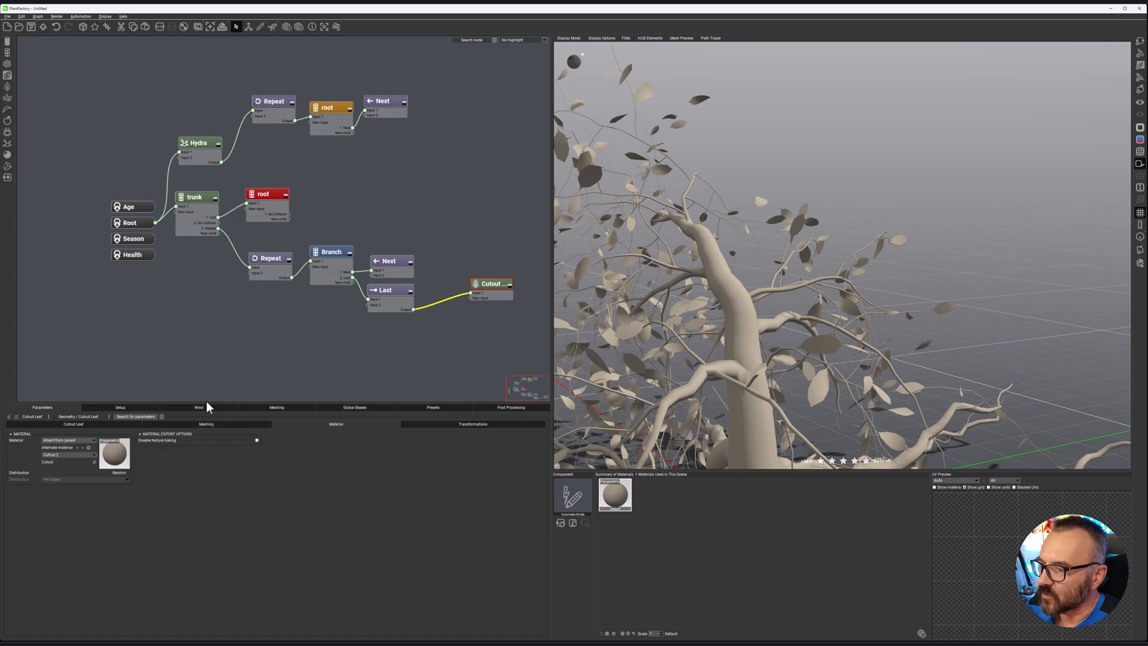
# Map leaf-fullimage-diffuse.png as the leaf material's color without using its alpha, and rotate the picture to run along the leaf.
pyautogui.doubleClick(118, 458)
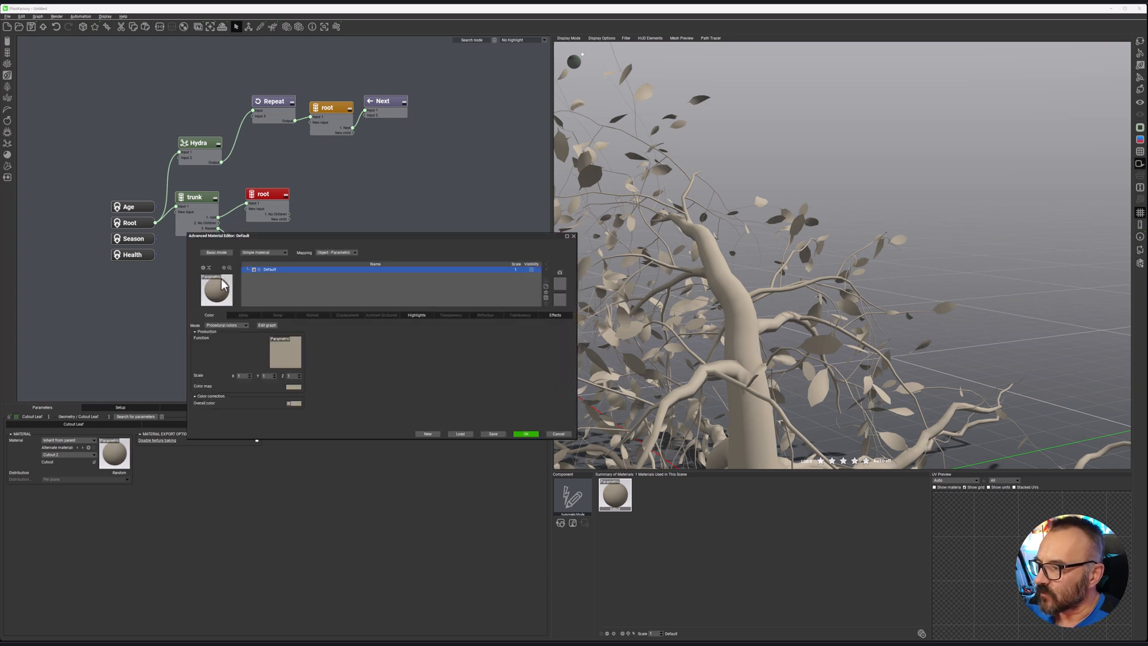
pyautogui.click(246, 326)
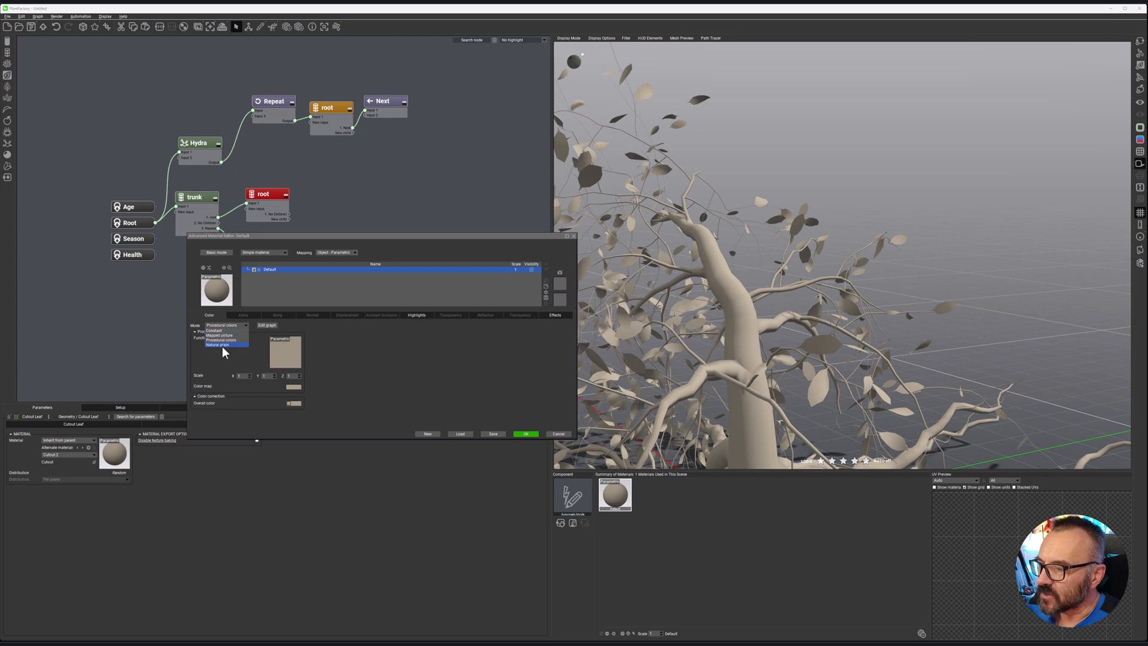
pyautogui.click(220, 335)
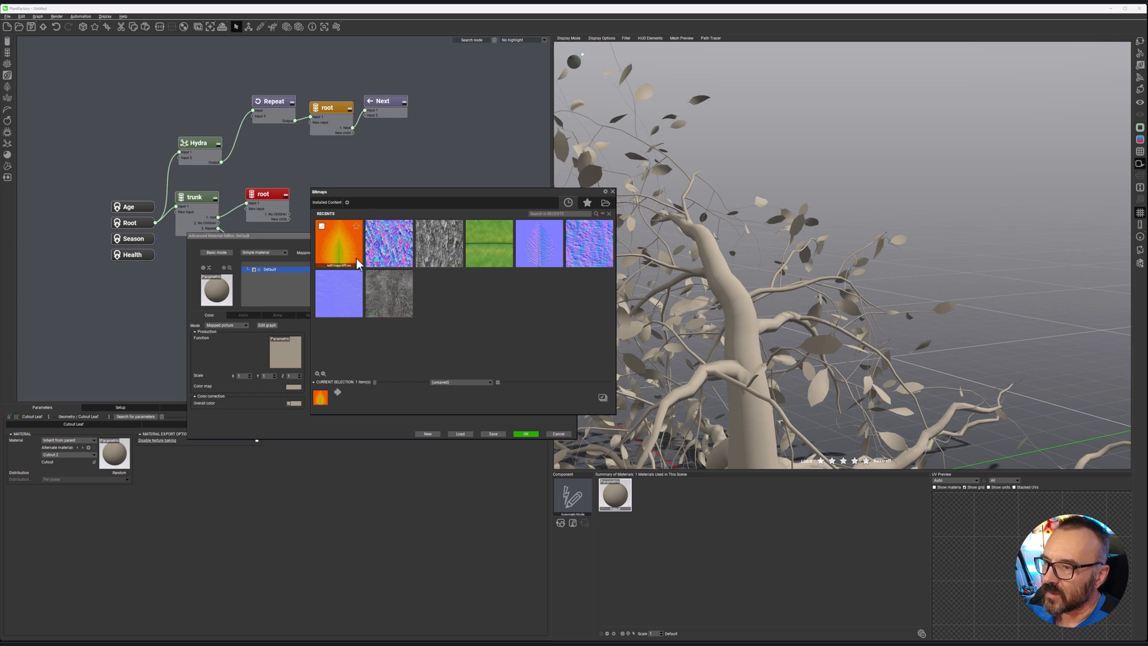
pyautogui.moveTo(359, 264)
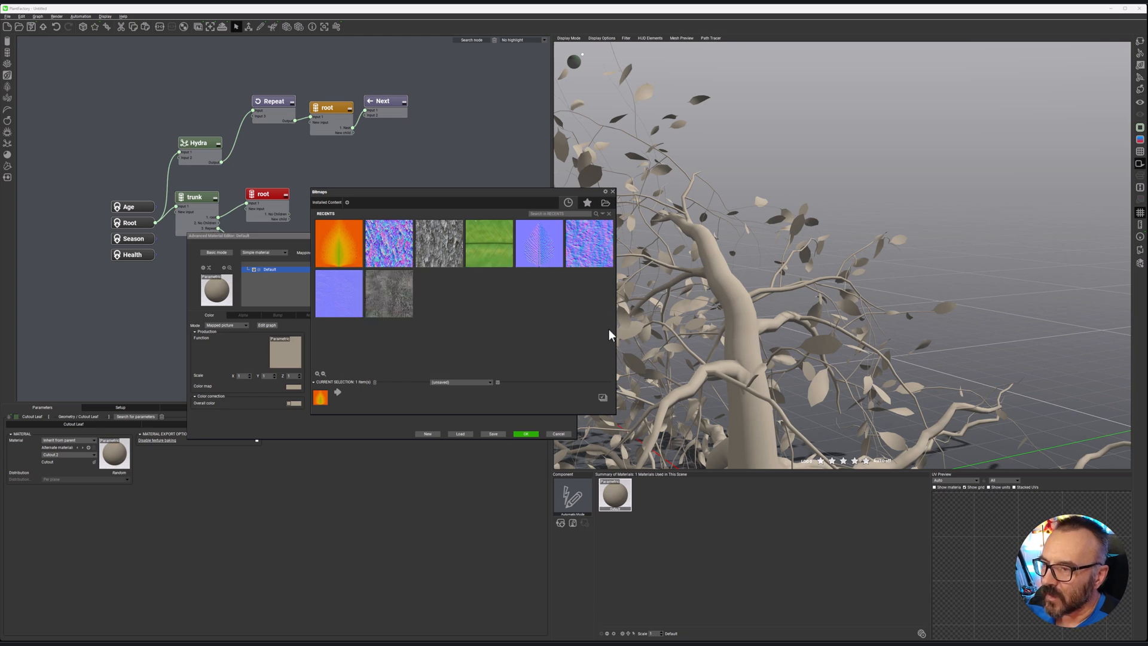
pyautogui.click(608, 205)
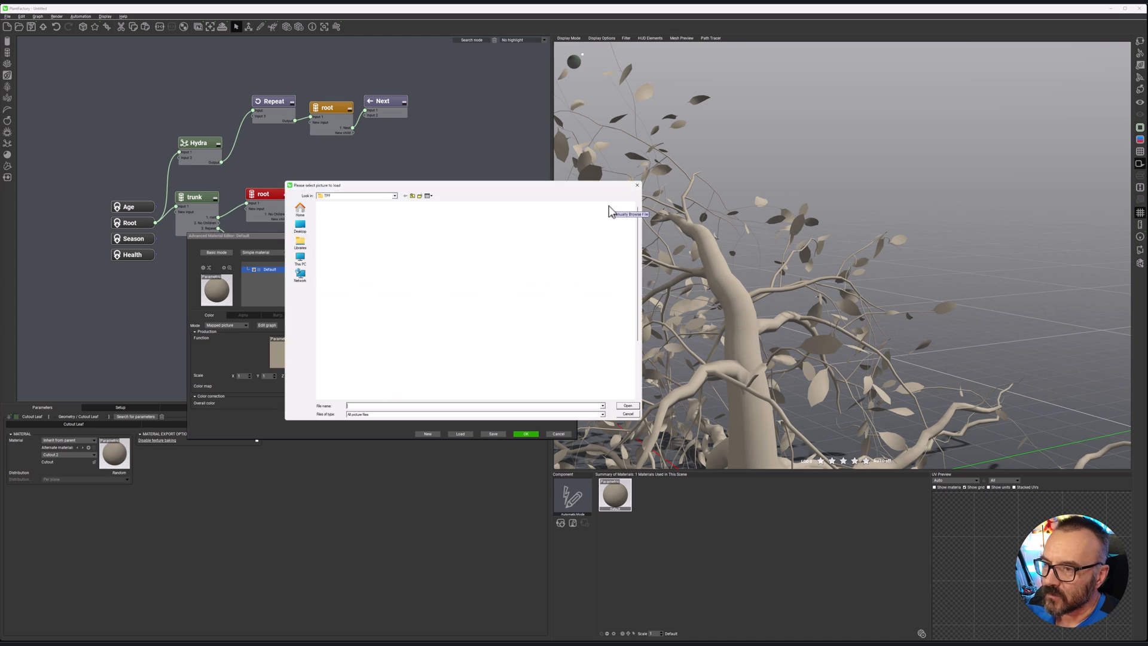
pyautogui.scroll(-3, 616, 317)
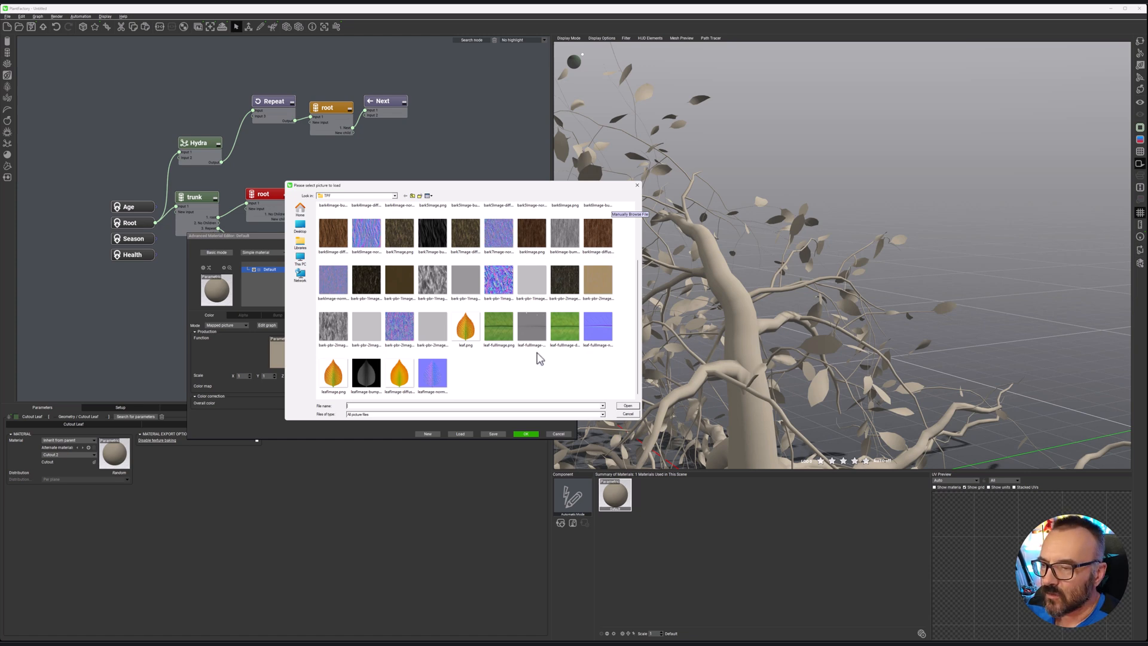
pyautogui.click(557, 333)
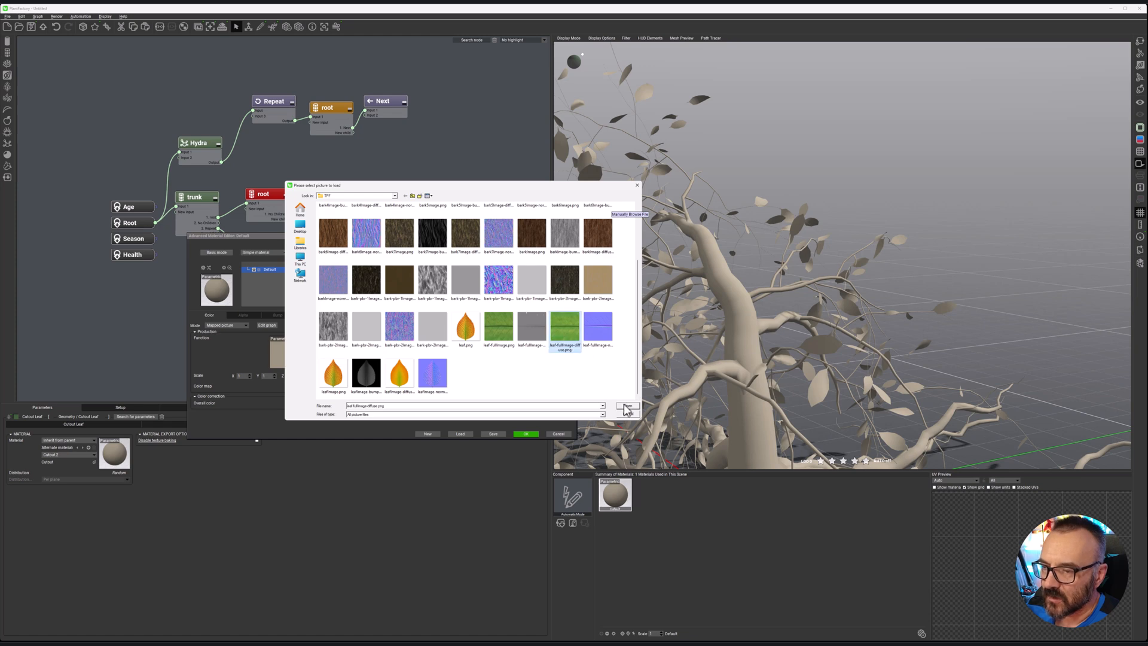
pyautogui.click(625, 405)
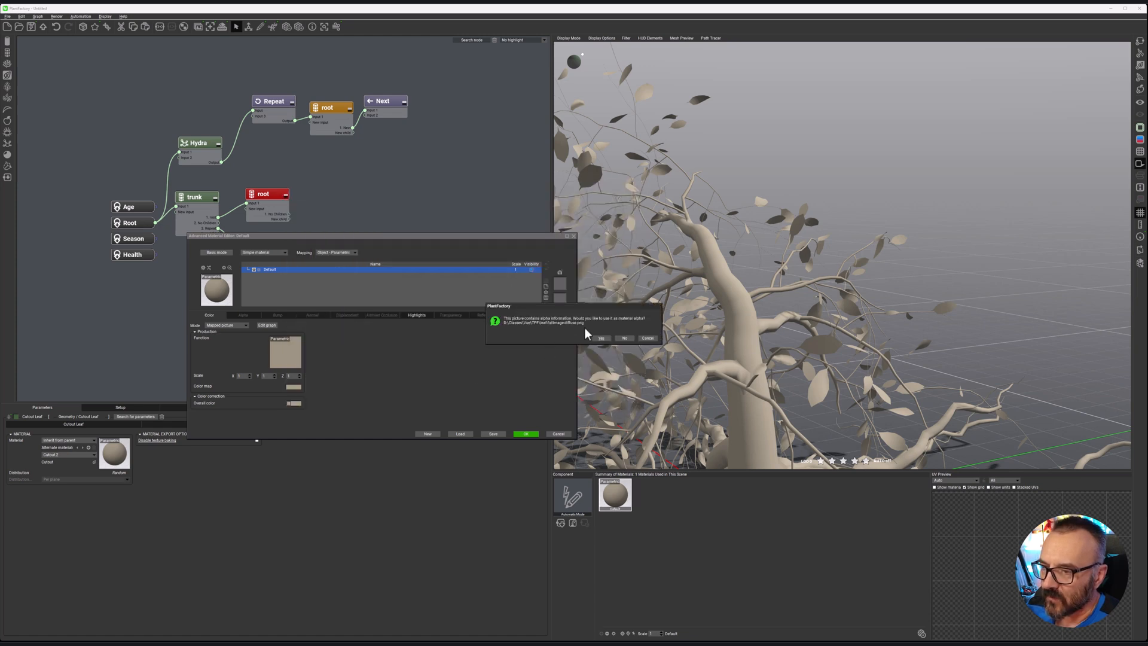
pyautogui.click(624, 338)
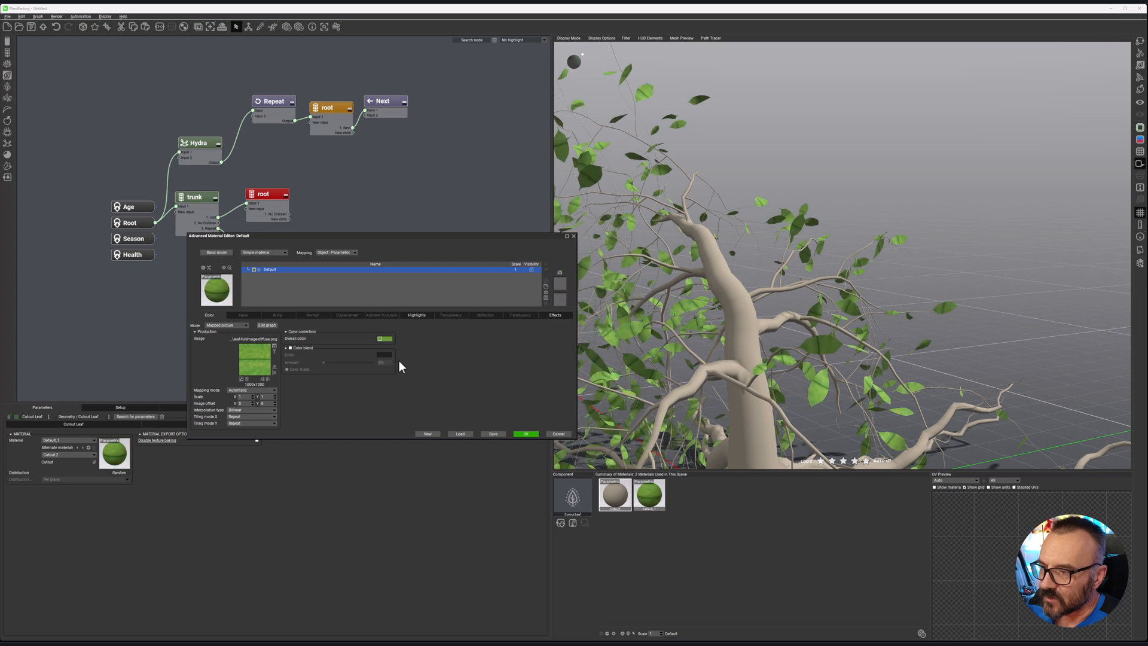
pyautogui.click(268, 380)
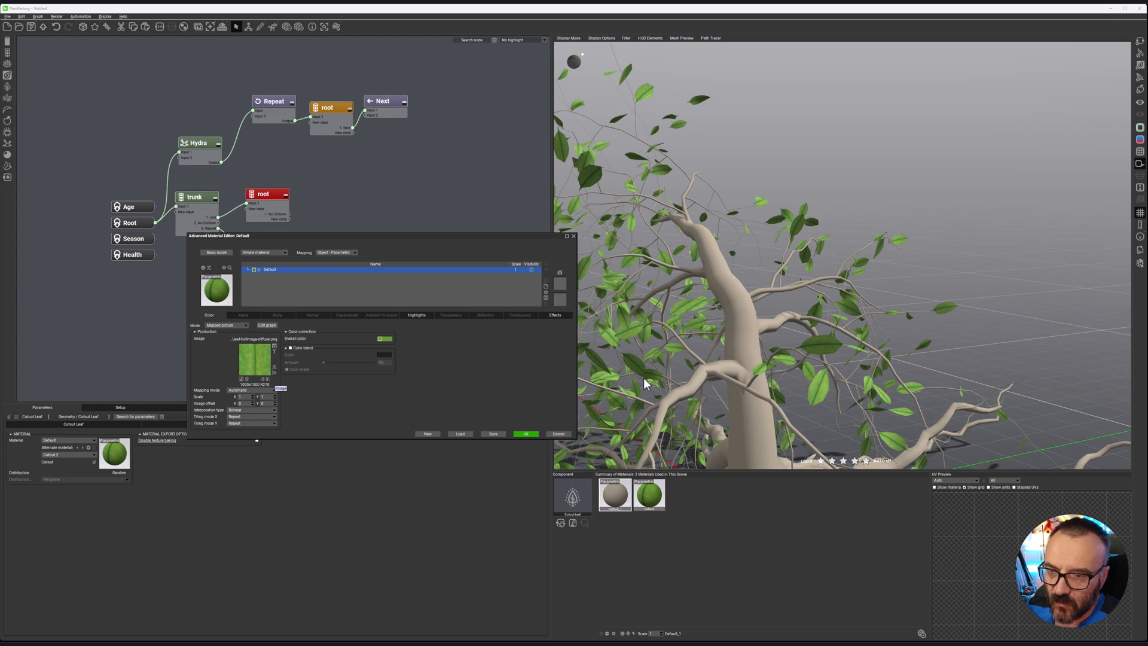
# Map leaf-fullimage-normal.png as the leaf material's normal, rotate it to match the color picture, and accept the material.
pyautogui.click(312, 316)
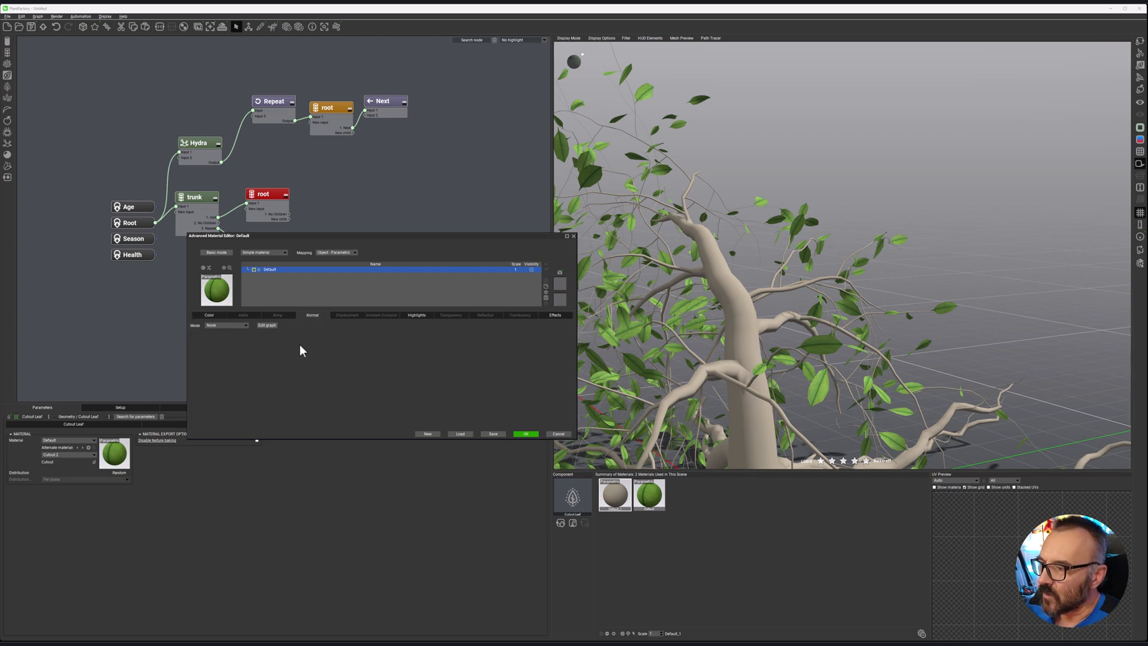
pyautogui.click(245, 326)
pyautogui.click(228, 343)
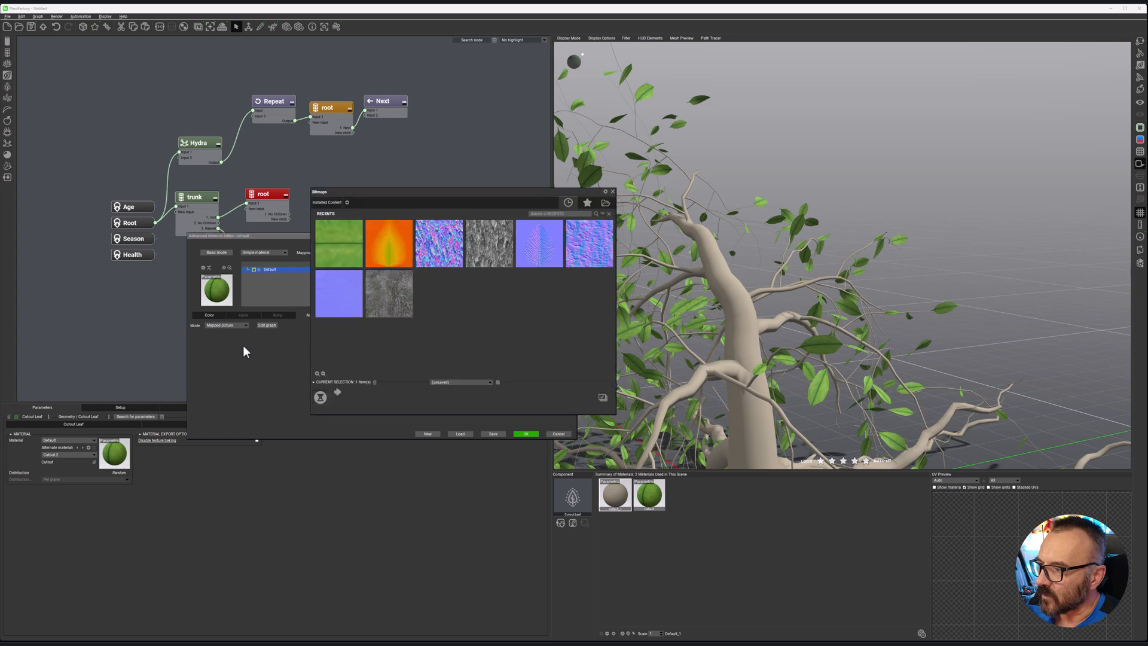
pyautogui.click(606, 204)
pyautogui.scroll(-3, 463, 352)
pyautogui.click(598, 327)
pyautogui.click(628, 406)
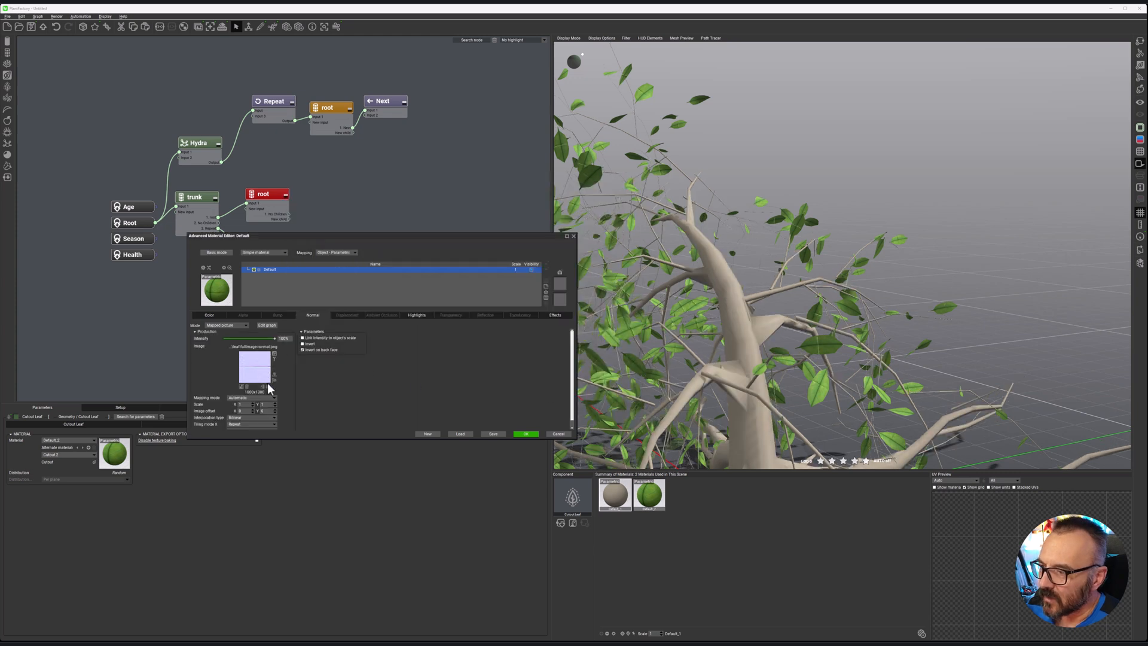
pyautogui.click(268, 386)
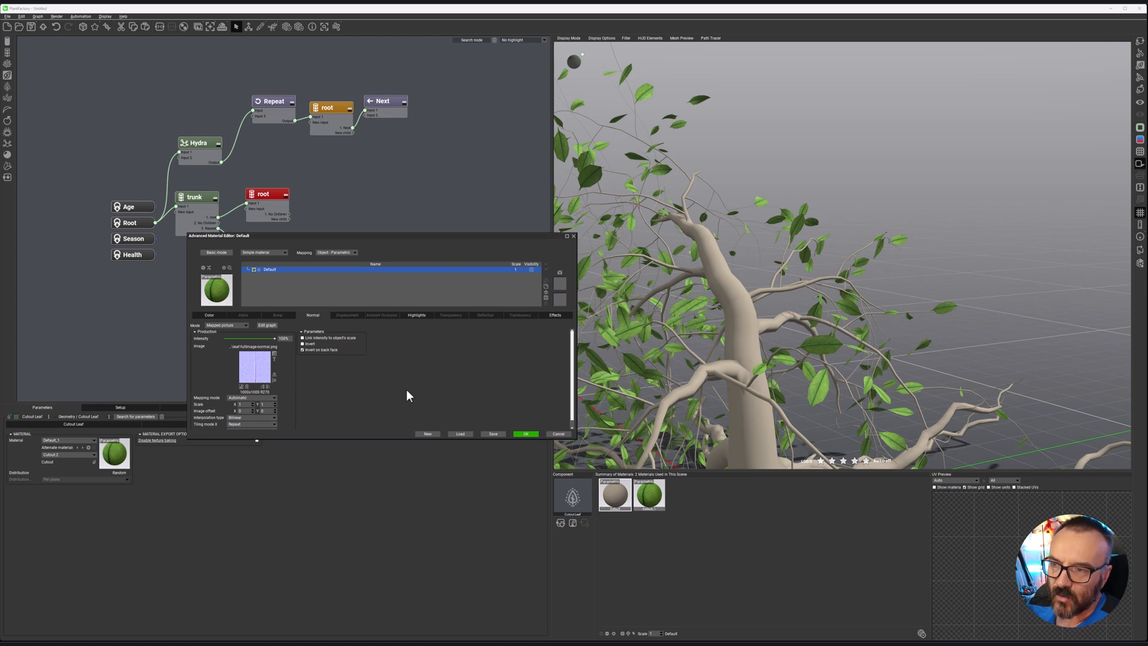
pyautogui.click(526, 433)
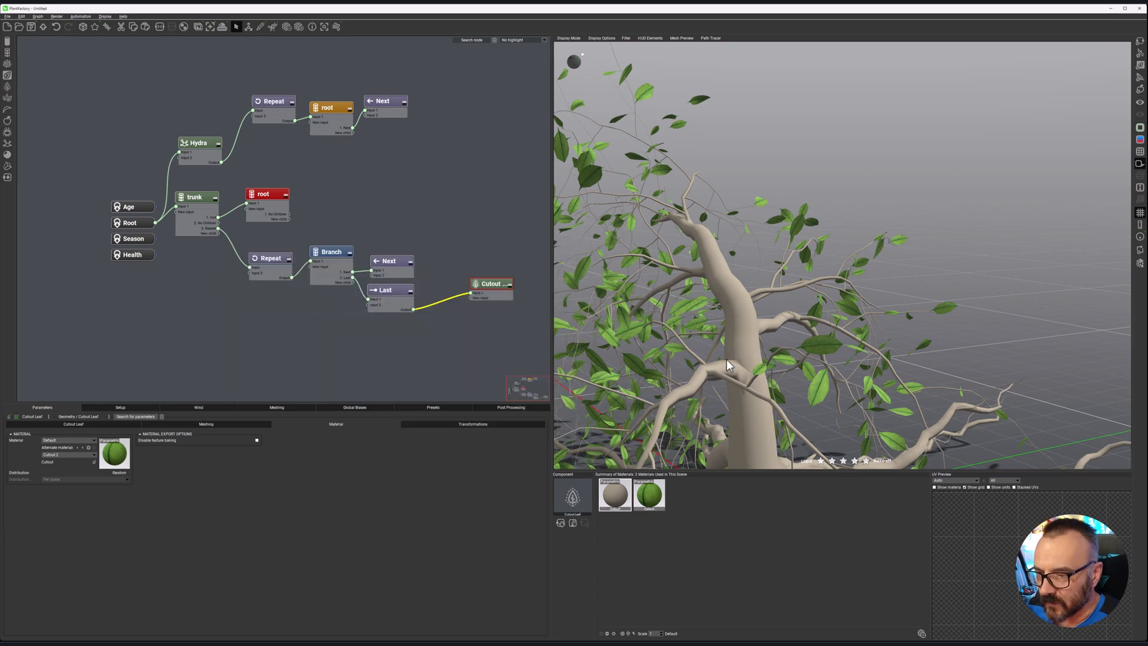
# Examine the textured foliage from several distances and angles, and view the leaf's transformation settings.
pyautogui.scroll(-5, 774, 337)
pyautogui.scroll(2, 774, 337)
pyautogui.moveTo(738, 351); pyautogui.dragTo(927, 339, button='right')
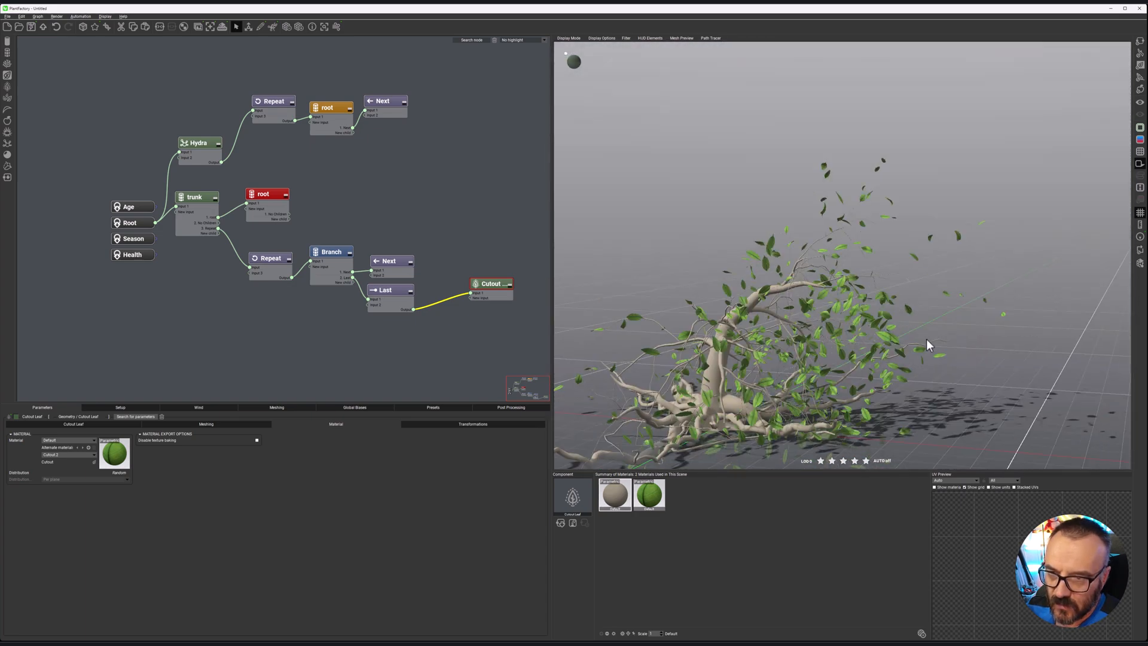
pyautogui.click(478, 426)
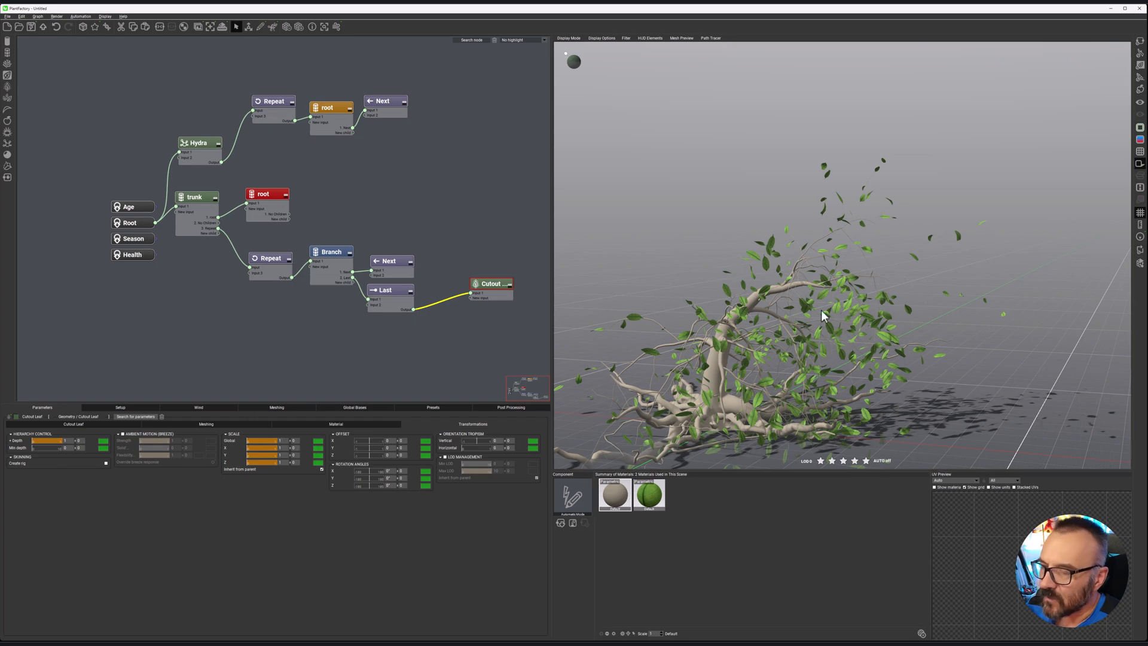
pyautogui.moveTo(837, 366); pyautogui.dragTo(808, 336, button='right')
pyautogui.scroll(3, 842, 361)
pyautogui.scroll(2, 868, 338)
pyautogui.scroll(-2, 850, 293)
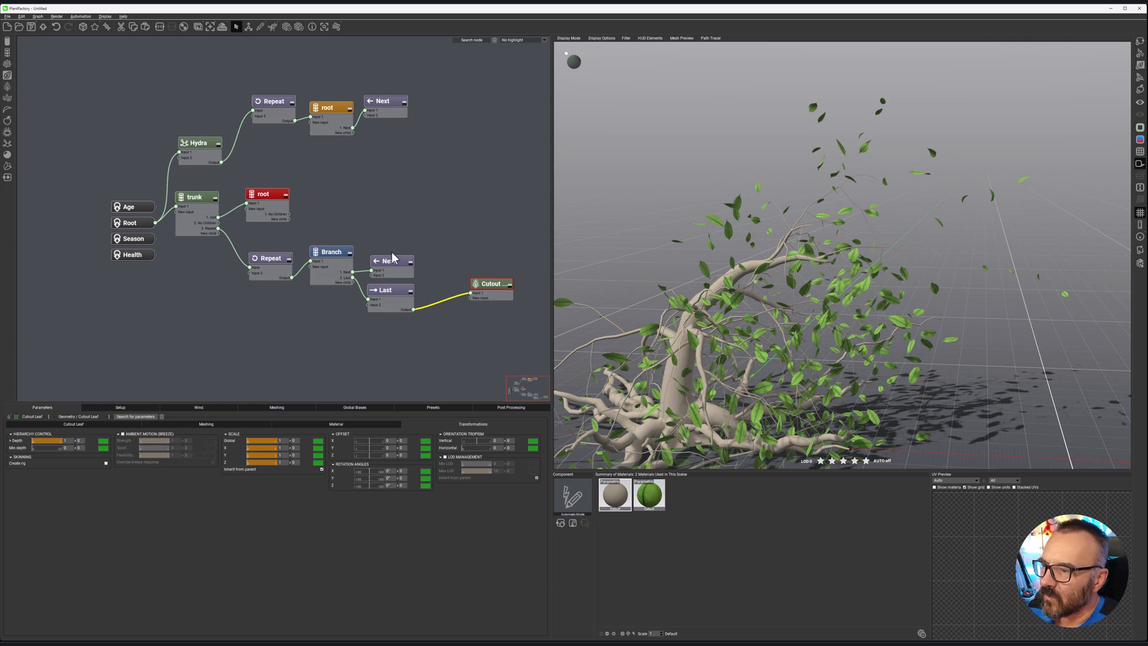
# Rearrange the Next, Last, Branch and Repeat nodes of the branch loop to space them out in the graph.
pyautogui.moveTo(393, 264); pyautogui.dragTo(399, 238)
pyautogui.moveTo(397, 292); pyautogui.dragTo(407, 269)
pyautogui.moveTo(341, 253); pyautogui.dragTo(341, 247)
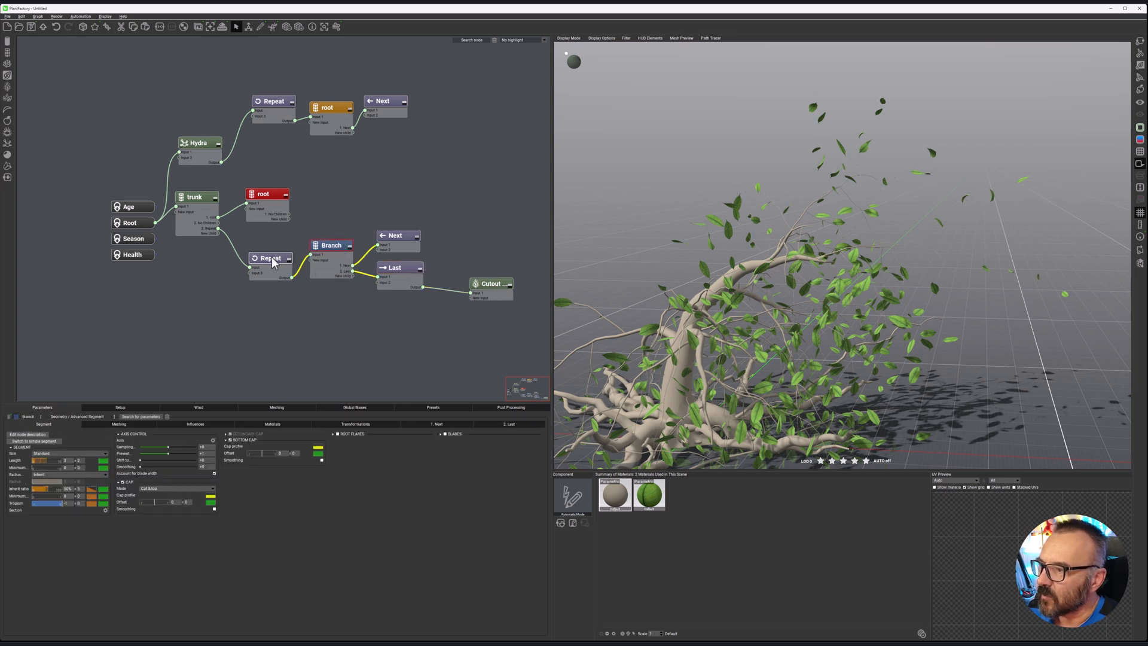
pyautogui.moveTo(272, 264); pyautogui.dragTo(272, 254)
pyautogui.moveTo(420, 267); pyautogui.dragTo(445, 268)
pyautogui.moveTo(400, 237); pyautogui.dragTo(420, 234)
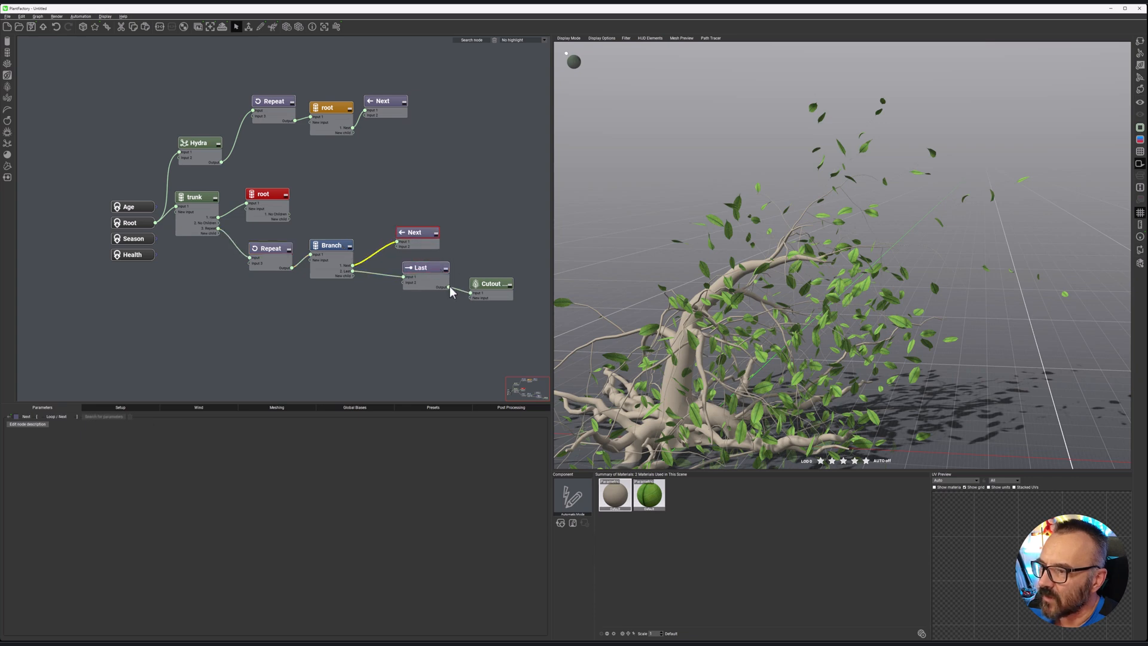
pyautogui.moveTo(345, 246); pyautogui.dragTo(342, 248)
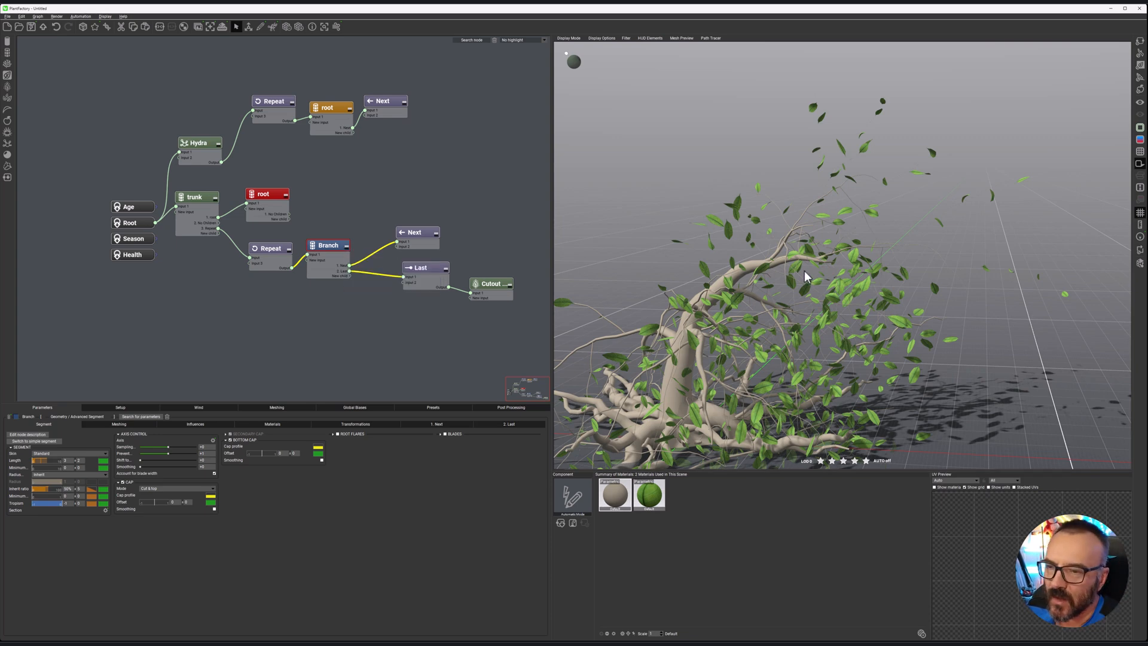
# Raise the end point of the Branch's Inherit ratio profile curve to about 0.35 and slightly increase the Inherit ratio.
pyautogui.moveTo(716, 346)
pyautogui.mouseDown(button='right')
pyautogui.moveTo(791, 339)
pyautogui.moveTo(712, 361)
pyautogui.moveTo(721, 335)
pyautogui.moveTo(728, 346)
pyautogui.mouseUp(button='right')
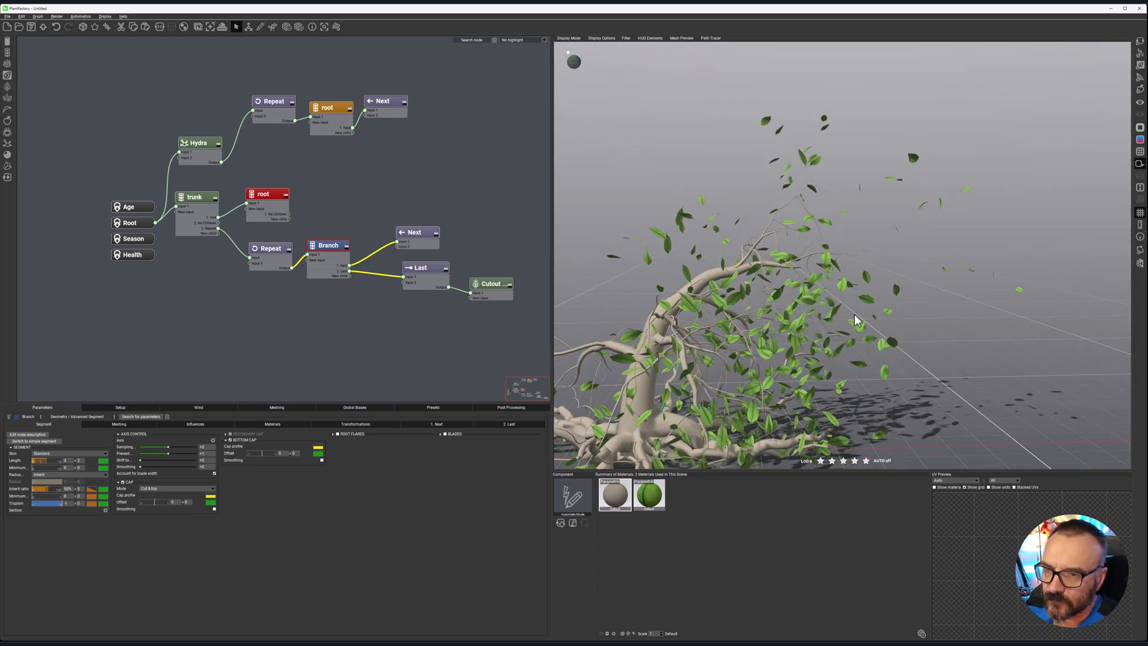
pyautogui.scroll(-2, 855, 316)
pyautogui.scroll(3, 855, 316)
pyautogui.moveTo(777, 300); pyautogui.dragTo(844, 317, button='right')
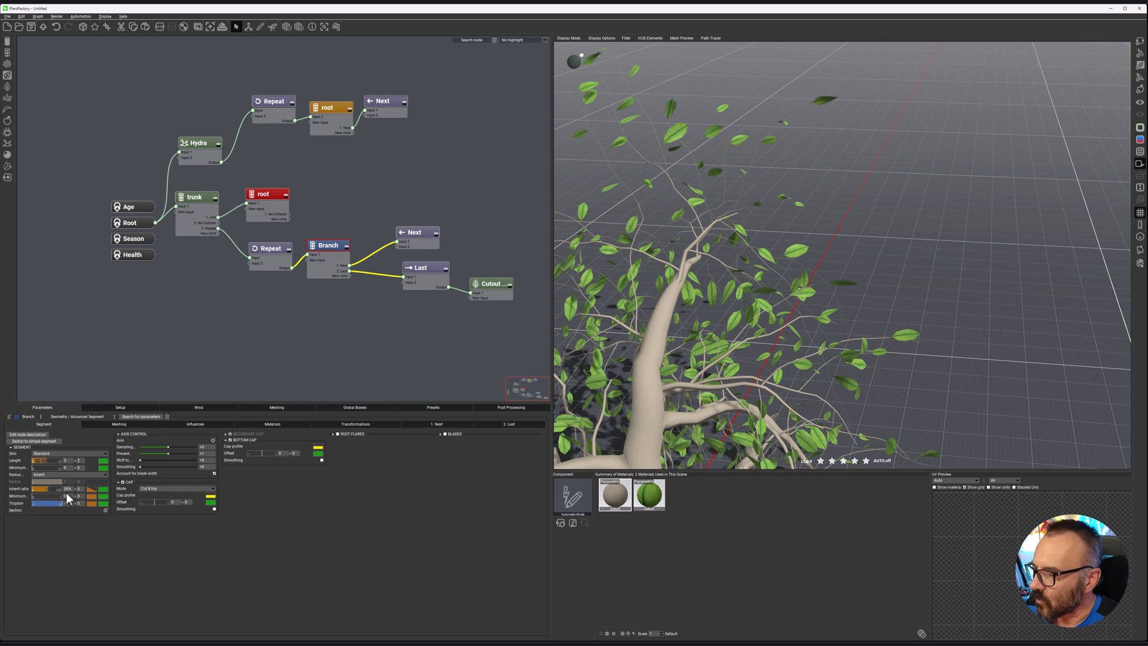
pyautogui.click(91, 491)
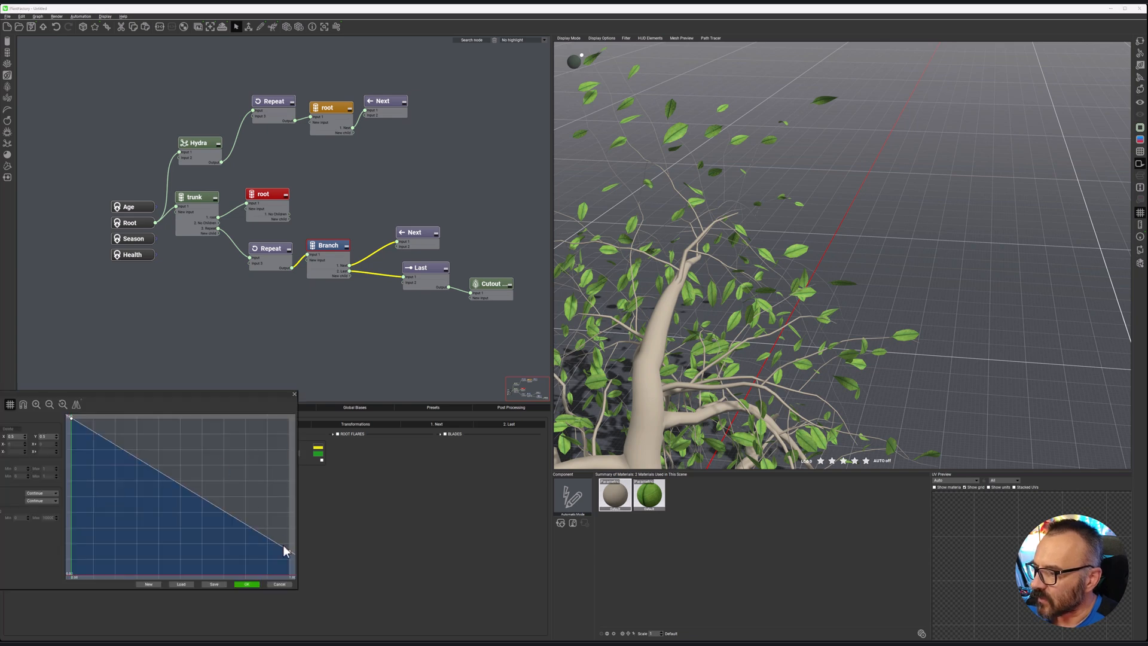
pyautogui.moveTo(289, 552); pyautogui.dragTo(292, 521)
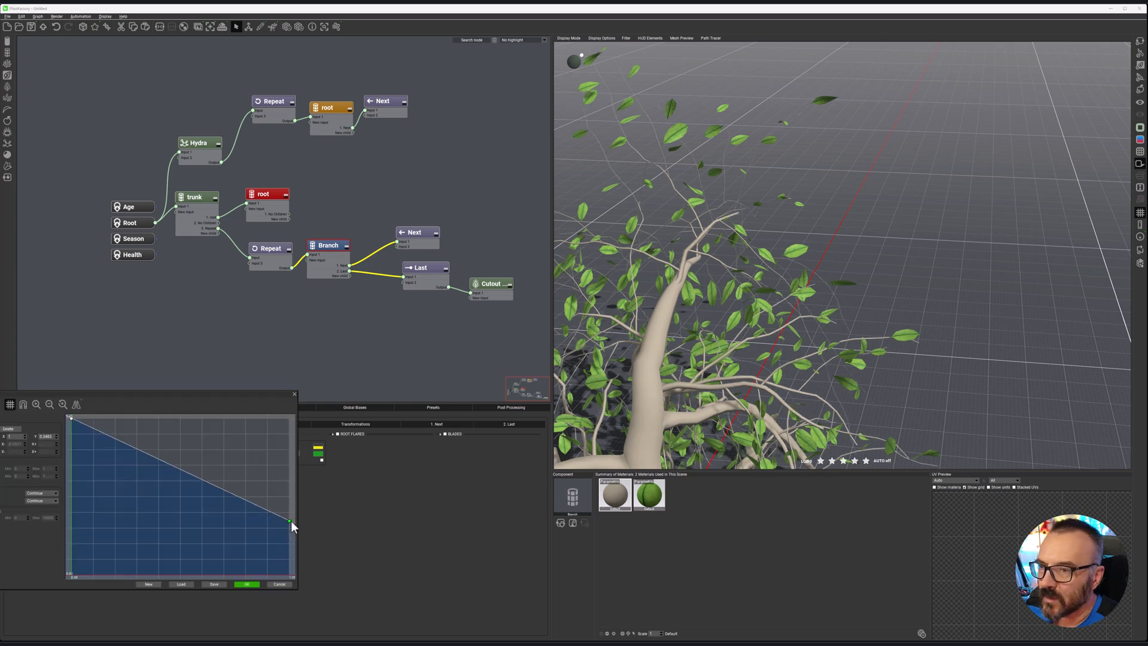
pyautogui.click(247, 585)
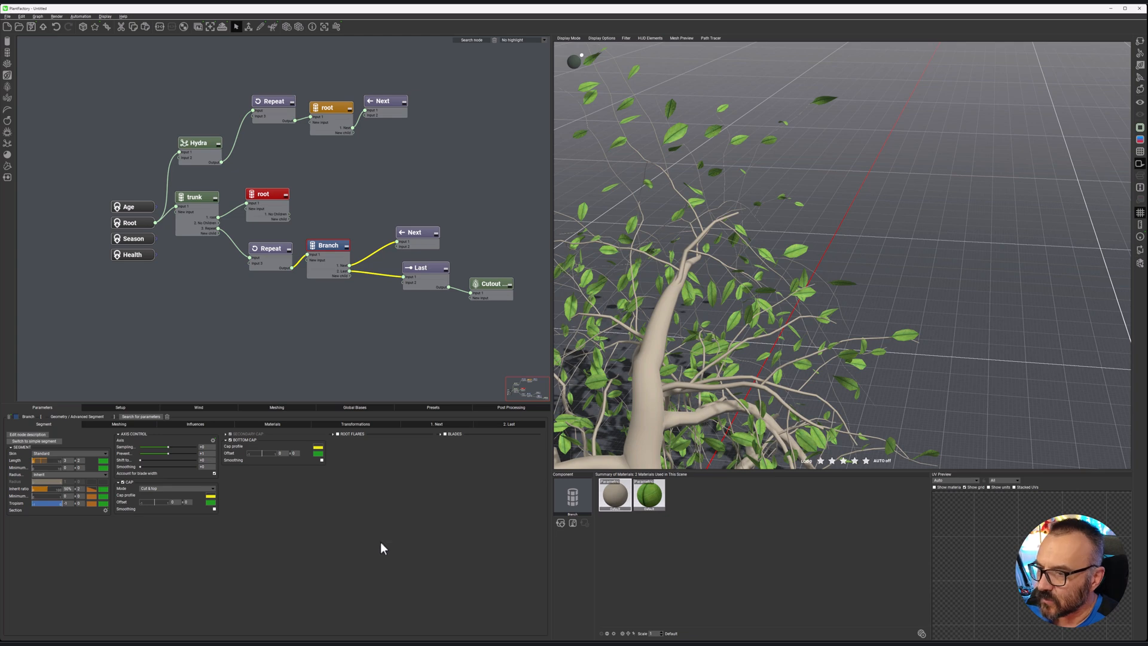
pyautogui.moveTo(46, 489); pyautogui.dragTo(50, 489)
pyautogui.moveTo(842, 313)
pyautogui.mouseDown()
pyautogui.moveTo(791, 301)
pyautogui.moveTo(823, 303)
pyautogui.mouseUp()
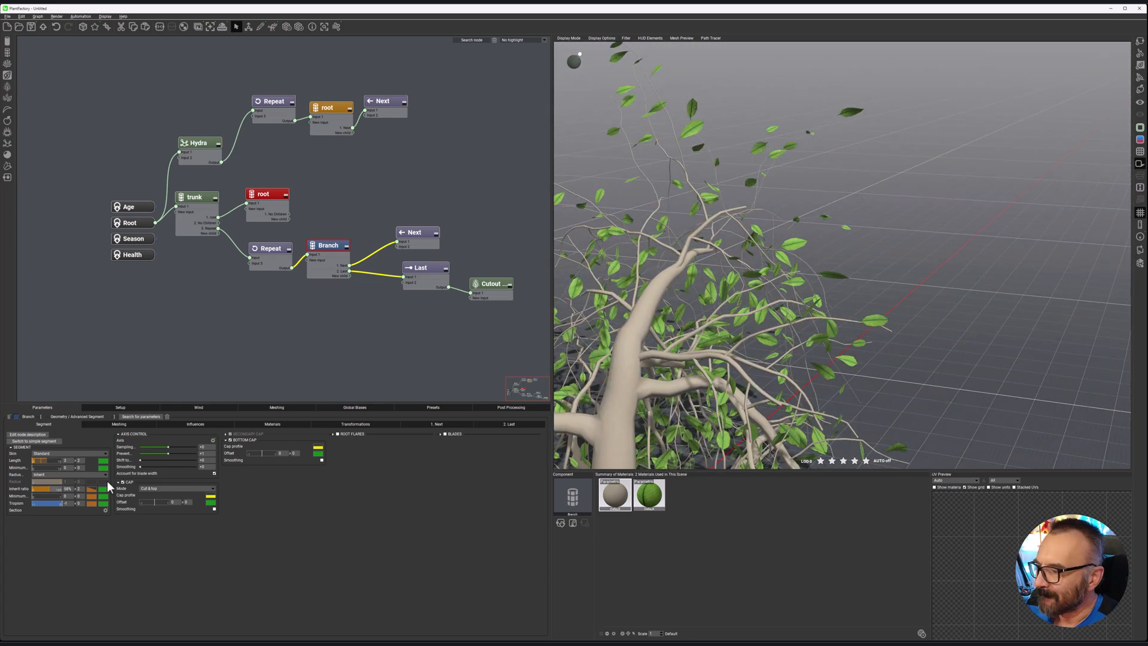
pyautogui.click(105, 489)
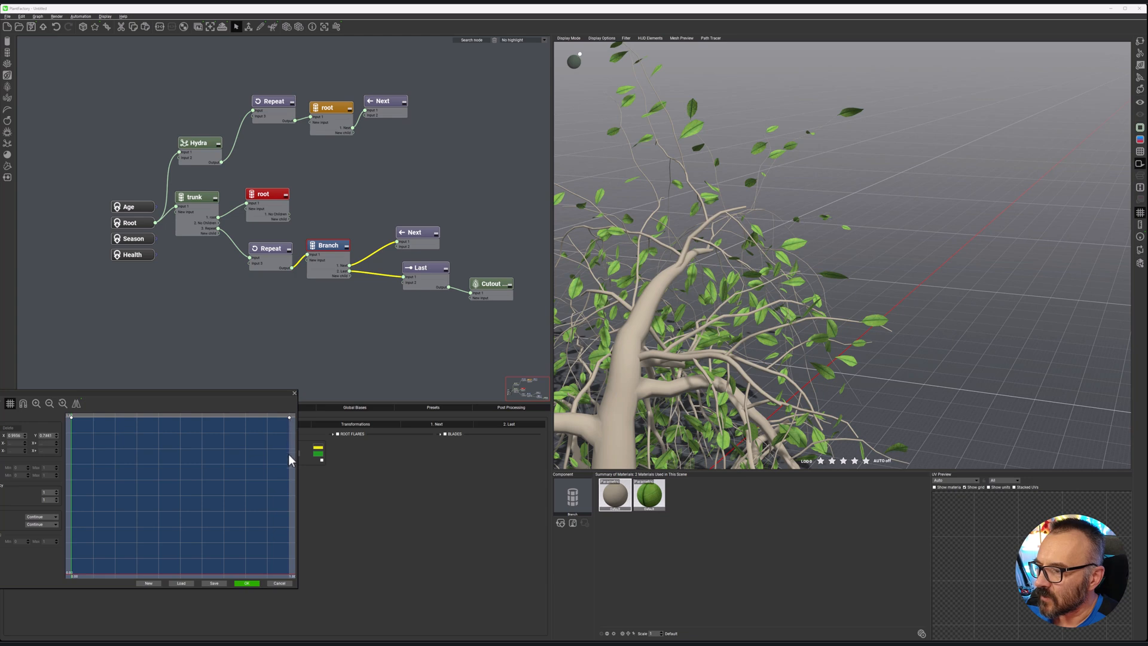
pyautogui.moveTo(290, 417); pyautogui.dragTo(421, 422)
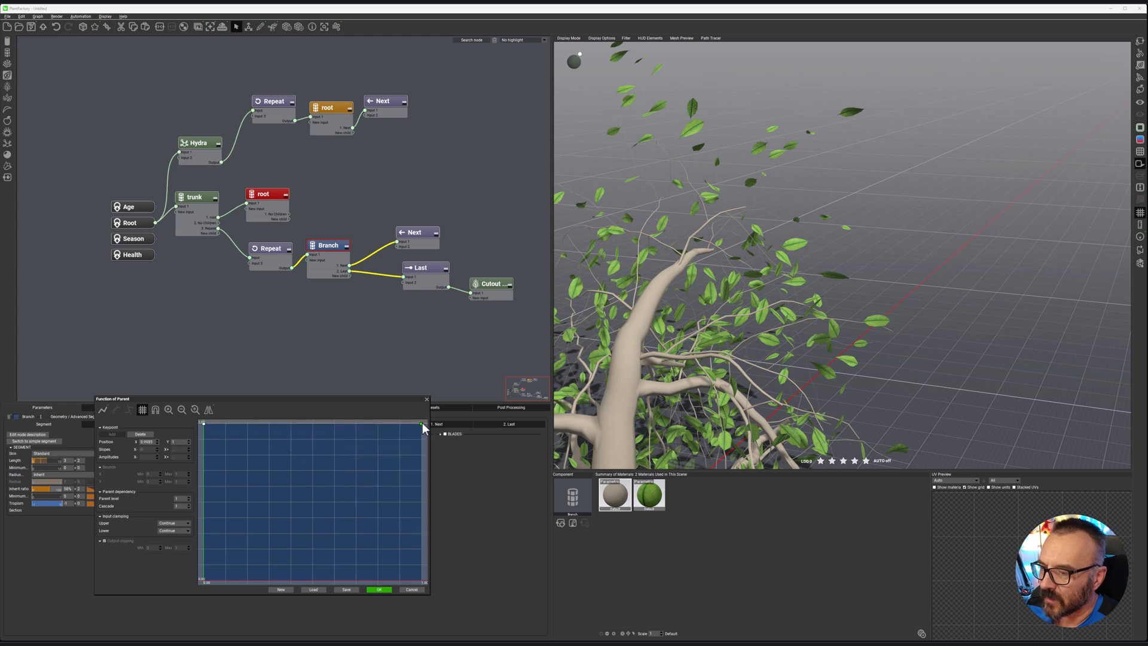
pyautogui.moveTo(203, 423); pyautogui.dragTo(210, 397)
pyautogui.click(388, 562)
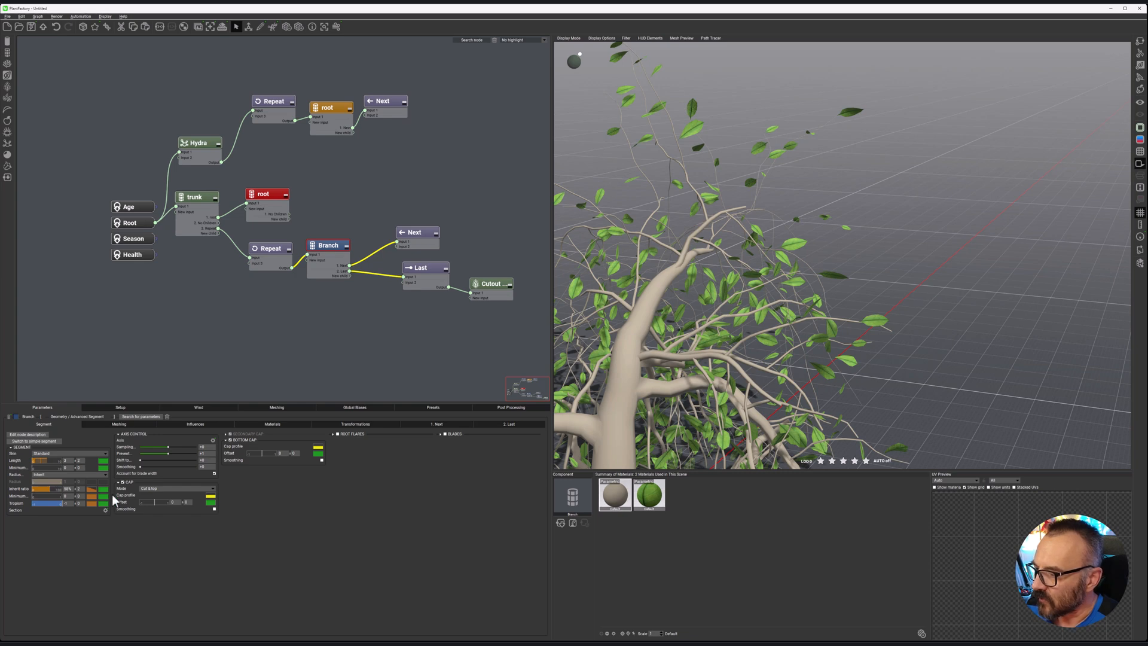
pyautogui.rightClick(19, 488)
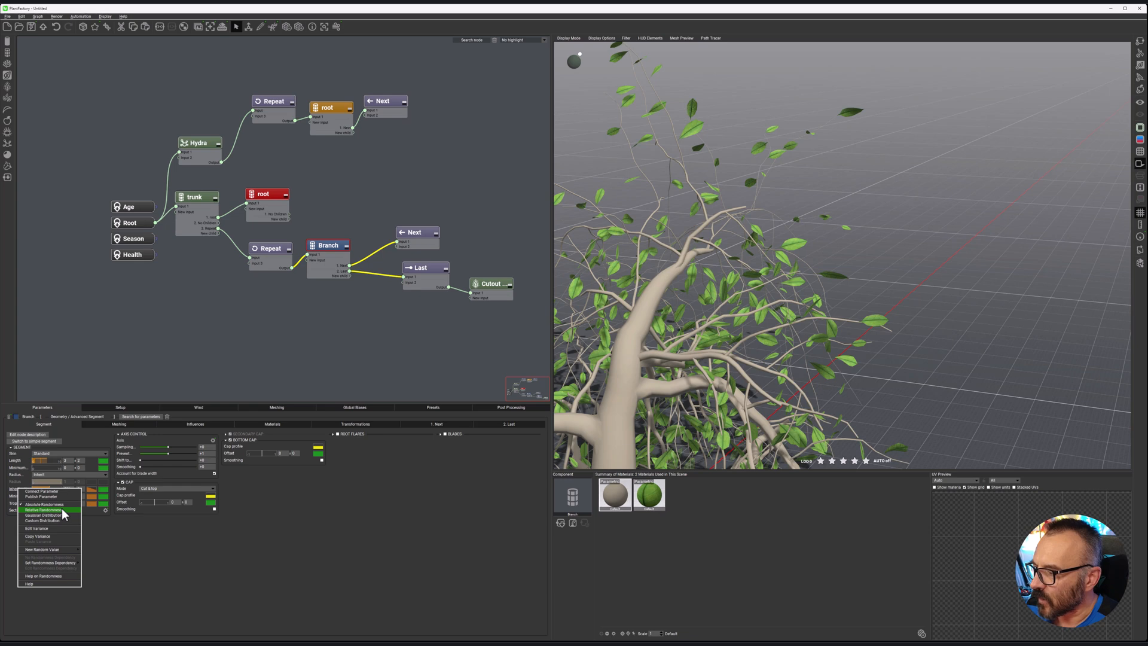
pyautogui.click(182, 547)
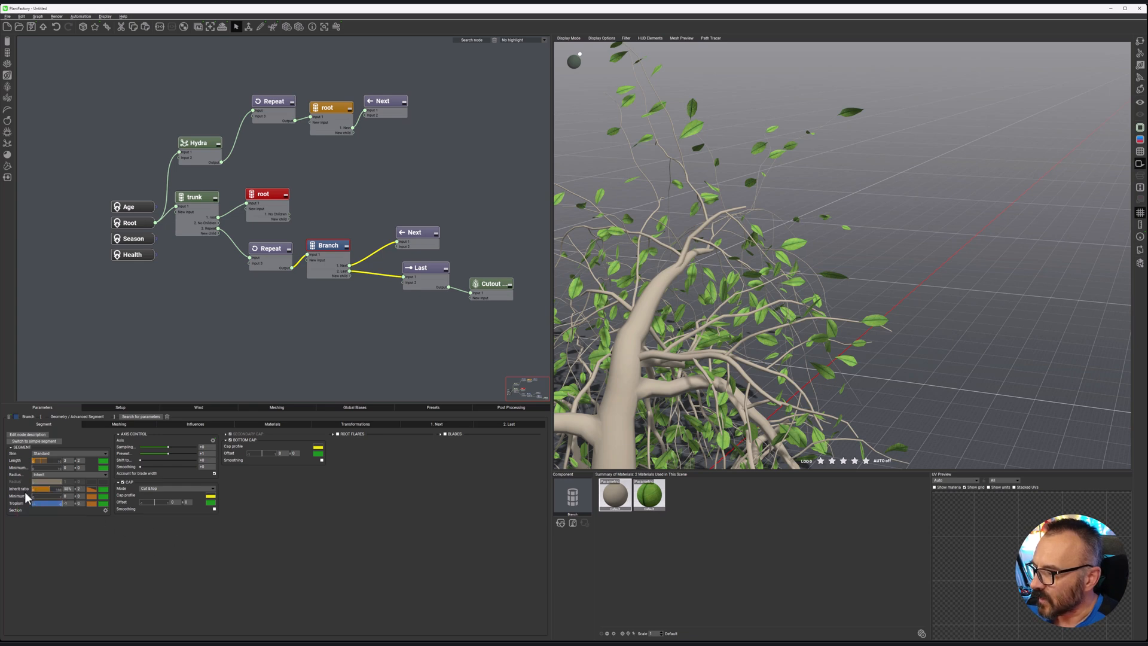
# Set the Branch's radius mode to Inherit, clamped to radius, and check the branch thickness around the tree.
pyautogui.click(106, 474)
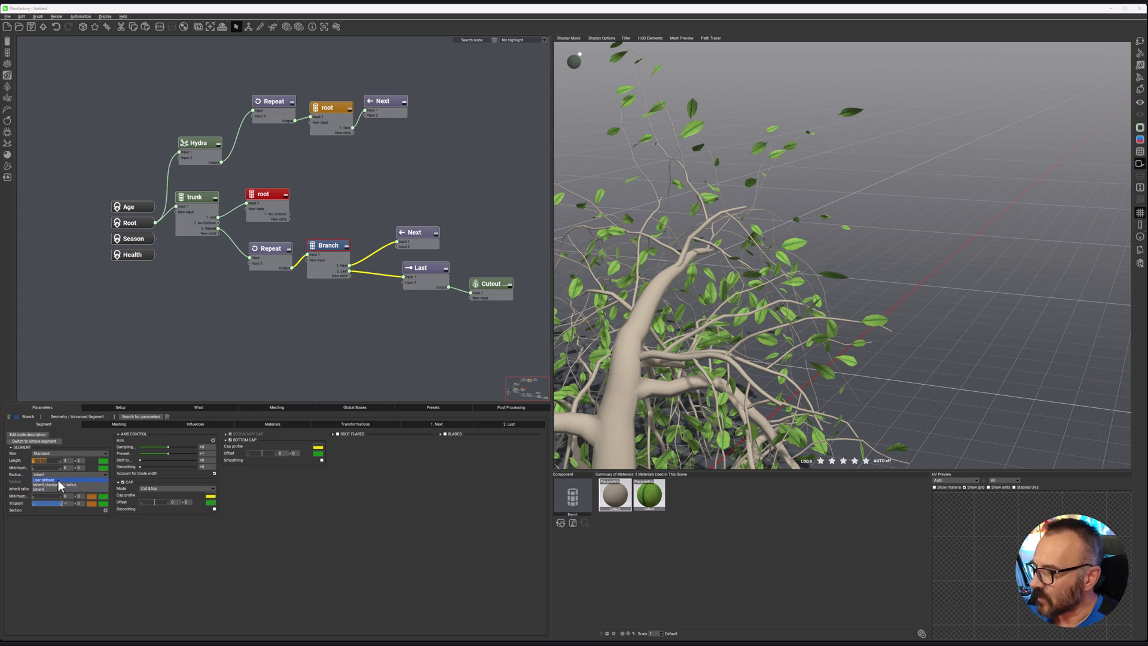
pyautogui.click(78, 484)
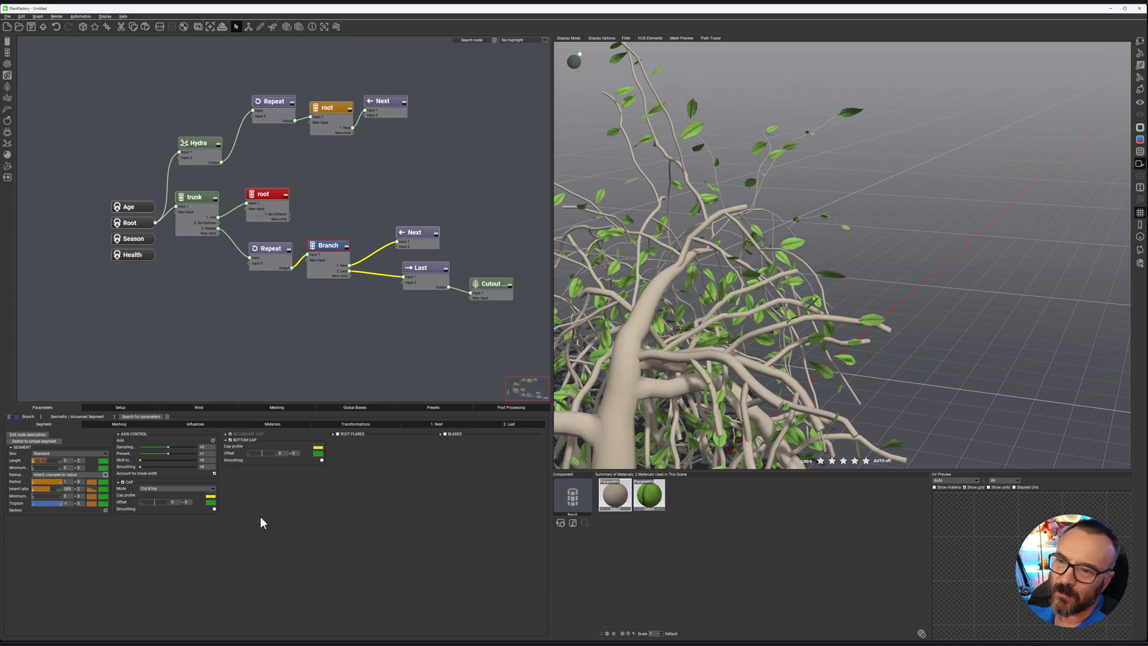
pyautogui.moveTo(690, 382); pyautogui.dragTo(647, 382)
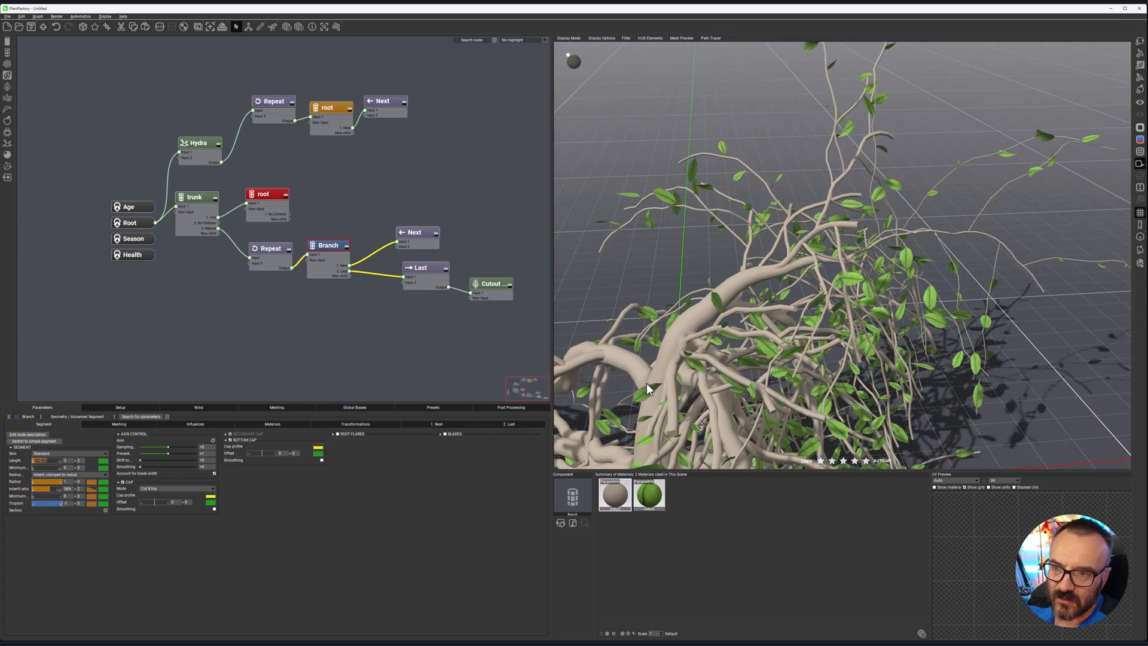
# Lower the end point of the Branch's Inherit ratio profile curve almost to zero and check the branch thickness.
pyautogui.click(91, 488)
pyautogui.moveTo(288, 520); pyautogui.dragTo(293, 565)
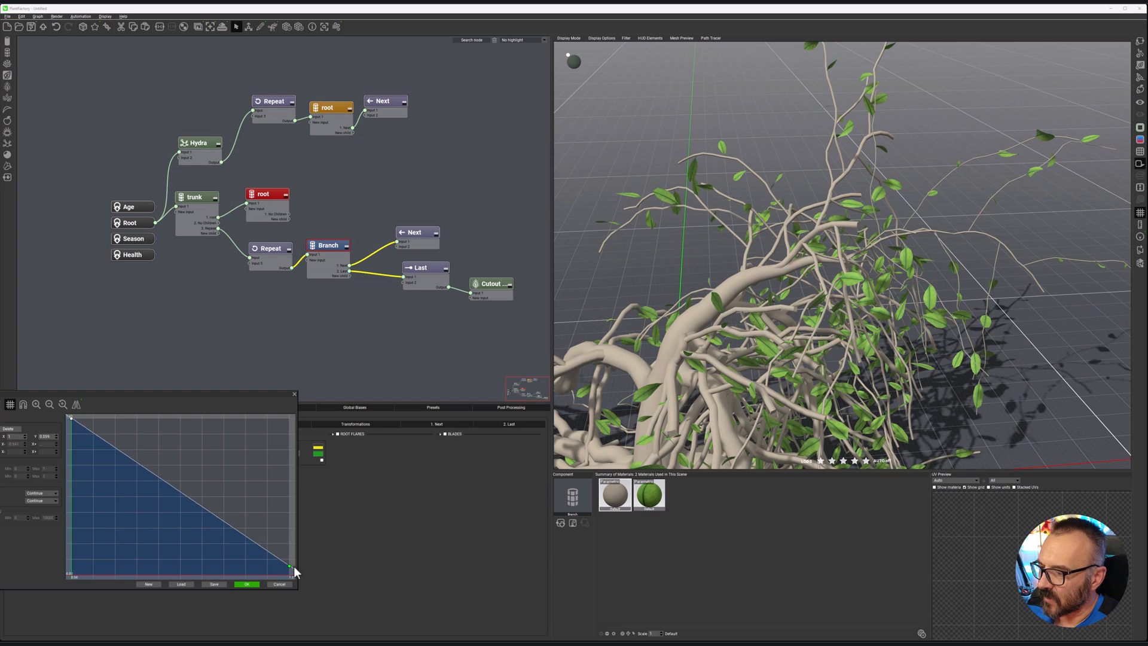
pyautogui.click(246, 584)
pyautogui.moveTo(814, 314)
pyautogui.mouseDown()
pyautogui.moveTo(824, 311)
pyautogui.moveTo(765, 313)
pyautogui.moveTo(797, 301)
pyautogui.moveTo(833, 316)
pyautogui.moveTo(838, 338)
pyautogui.moveTo(820, 325)
pyautogui.moveTo(856, 332)
pyautogui.moveTo(860, 376)
pyautogui.moveTo(784, 359)
pyautogui.moveTo(806, 336)
pyautogui.moveTo(845, 338)
pyautogui.moveTo(813, 330)
pyautogui.mouseUp()
pyautogui.scroll(5, 863, 333)
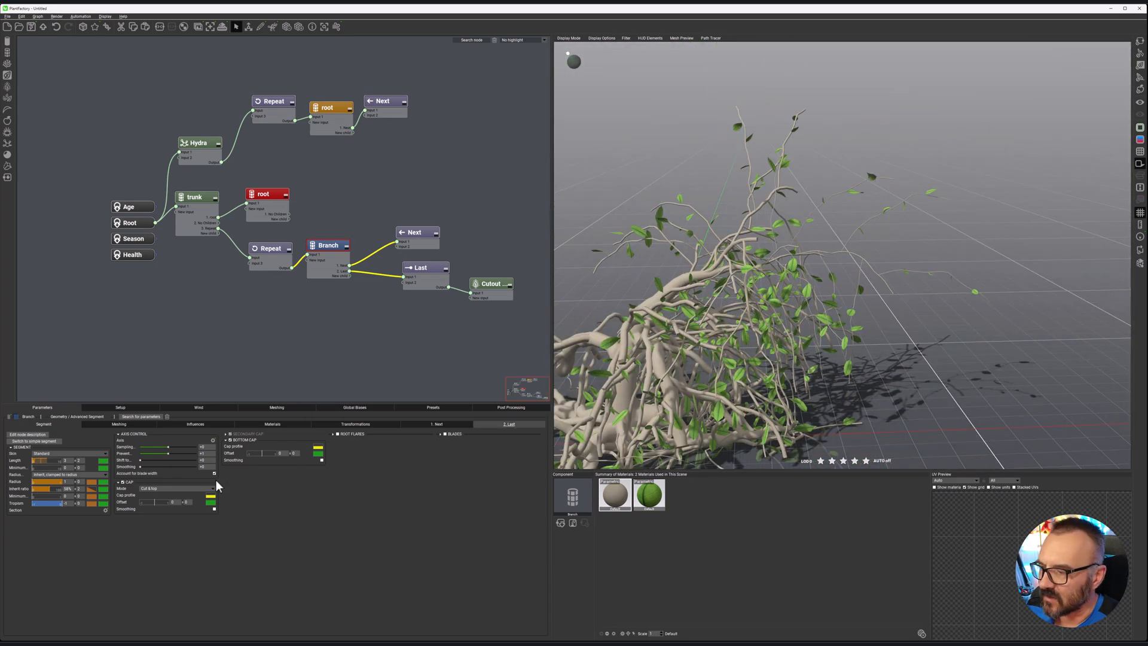
pyautogui.click(100, 491)
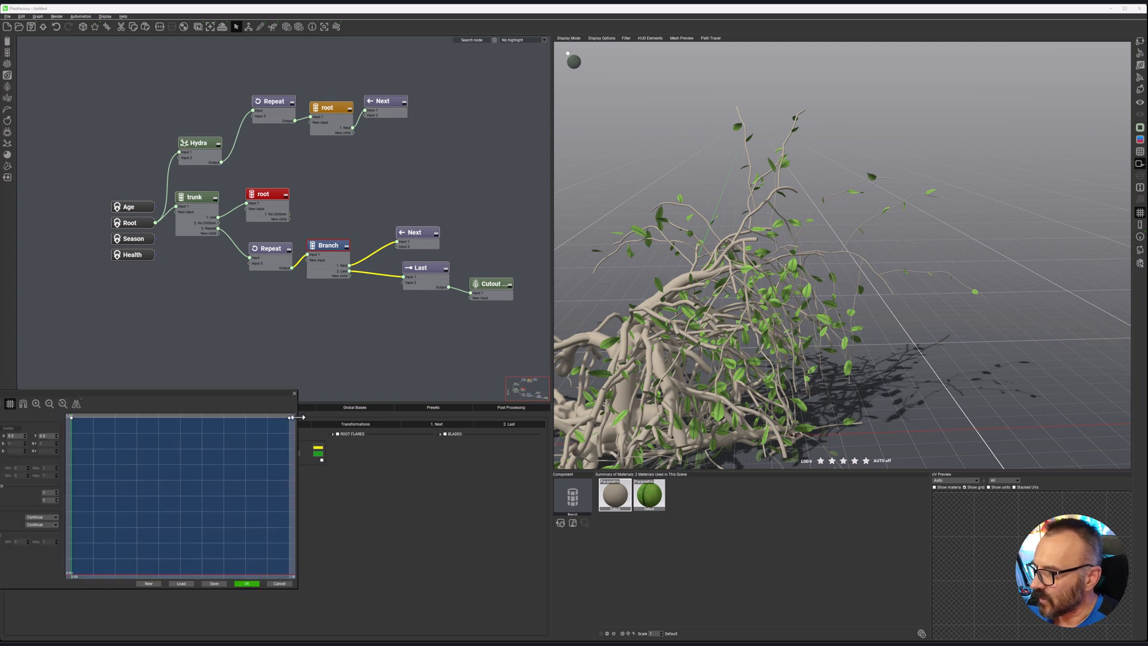
pyautogui.moveTo(291, 419); pyautogui.dragTo(334, 441)
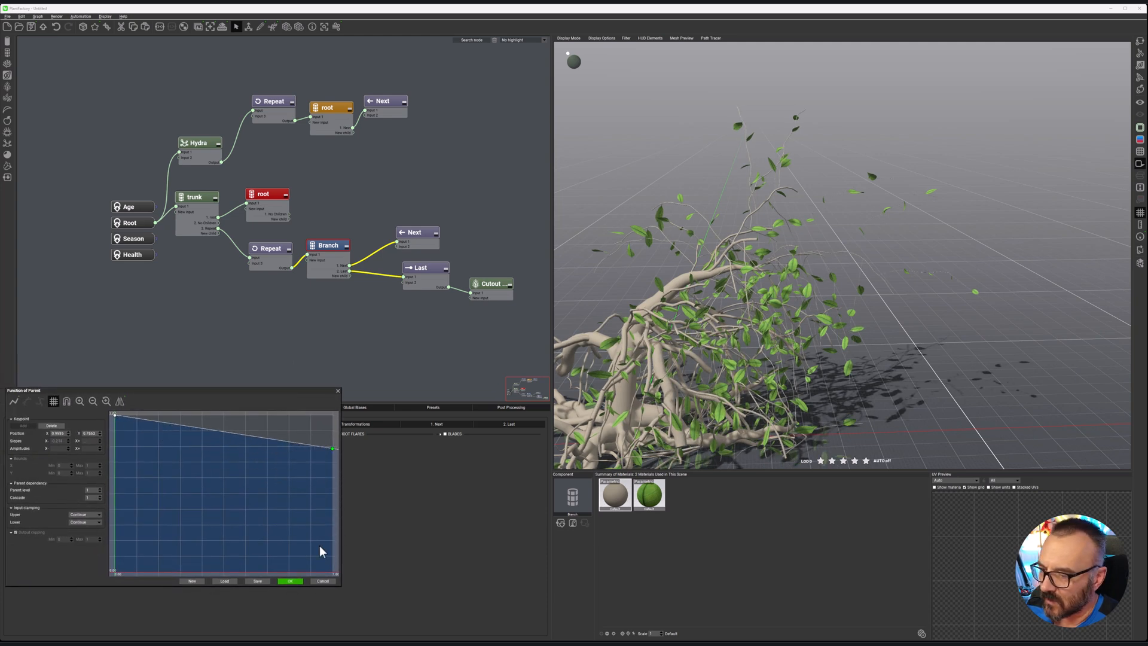
pyautogui.click(323, 581)
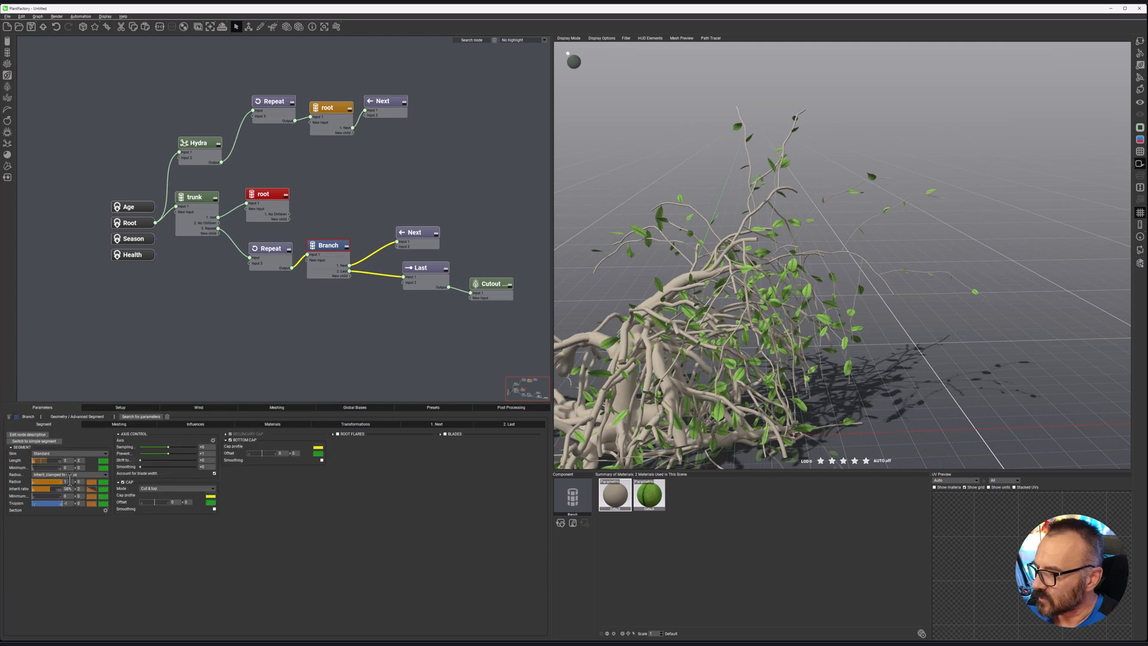
# Lower the end point of the Branch's Radius profile curve to about 0.76.
pyautogui.click(90, 481)
pyautogui.moveTo(288, 410); pyautogui.dragTo(292, 520)
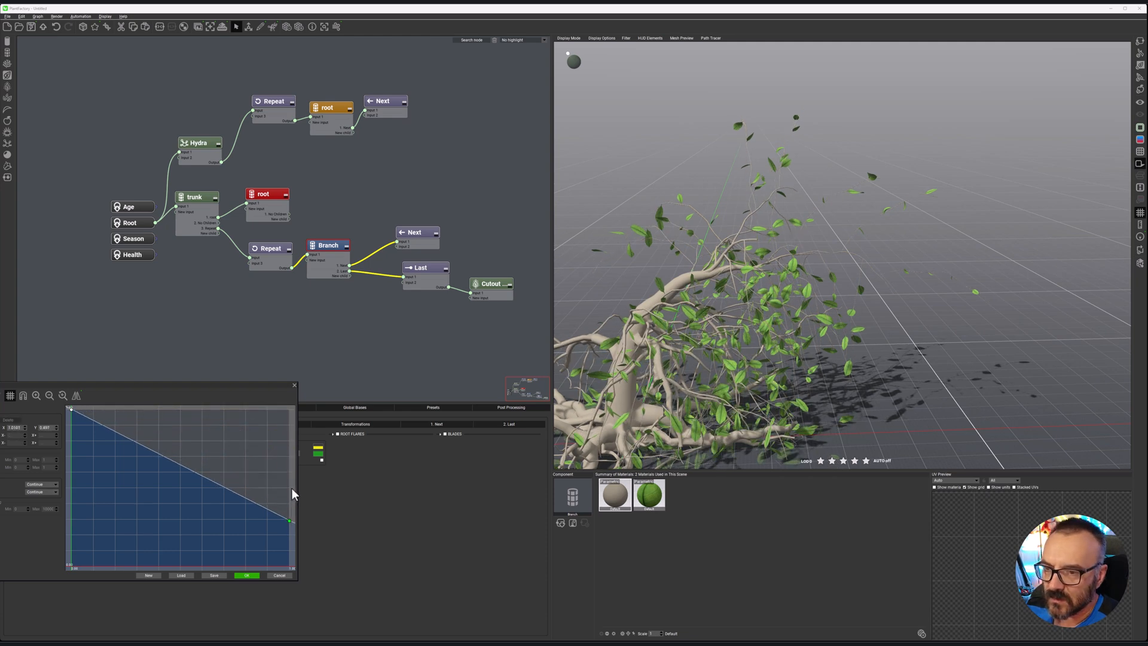
pyautogui.moveTo(292, 521); pyautogui.dragTo(294, 447)
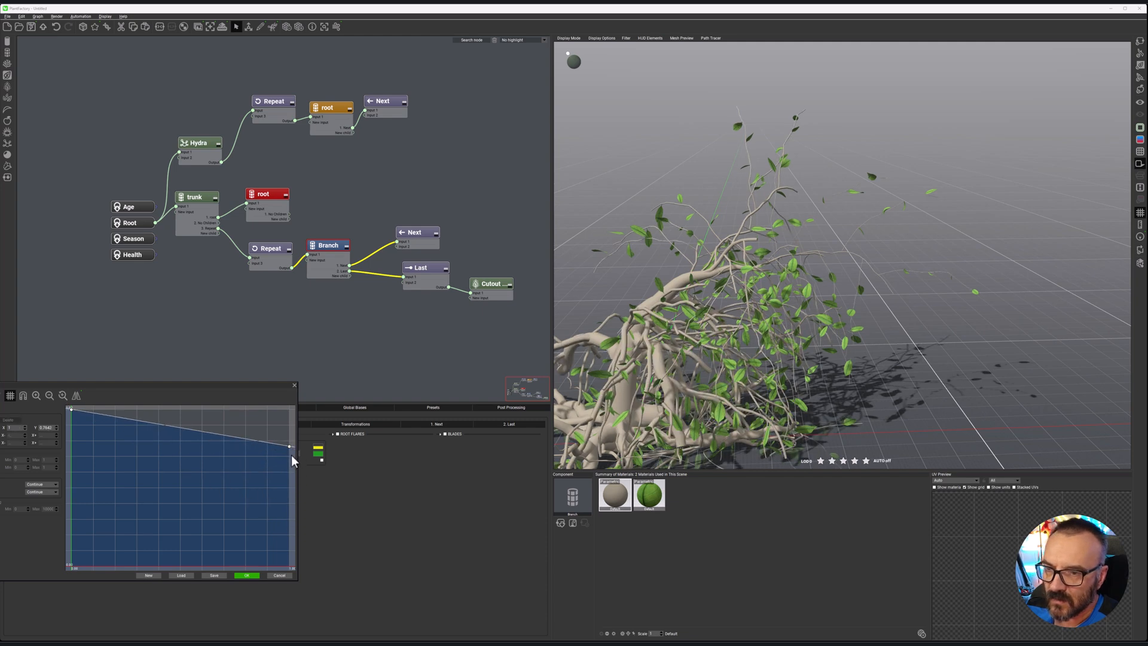
pyautogui.click(245, 575)
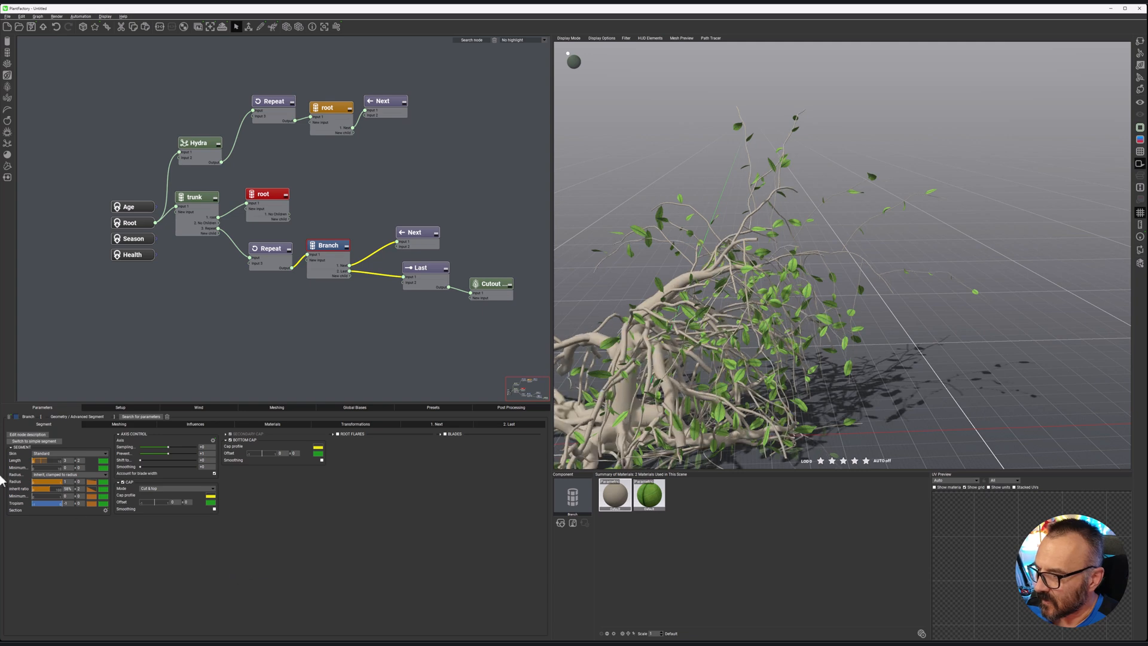
pyautogui.click(102, 486)
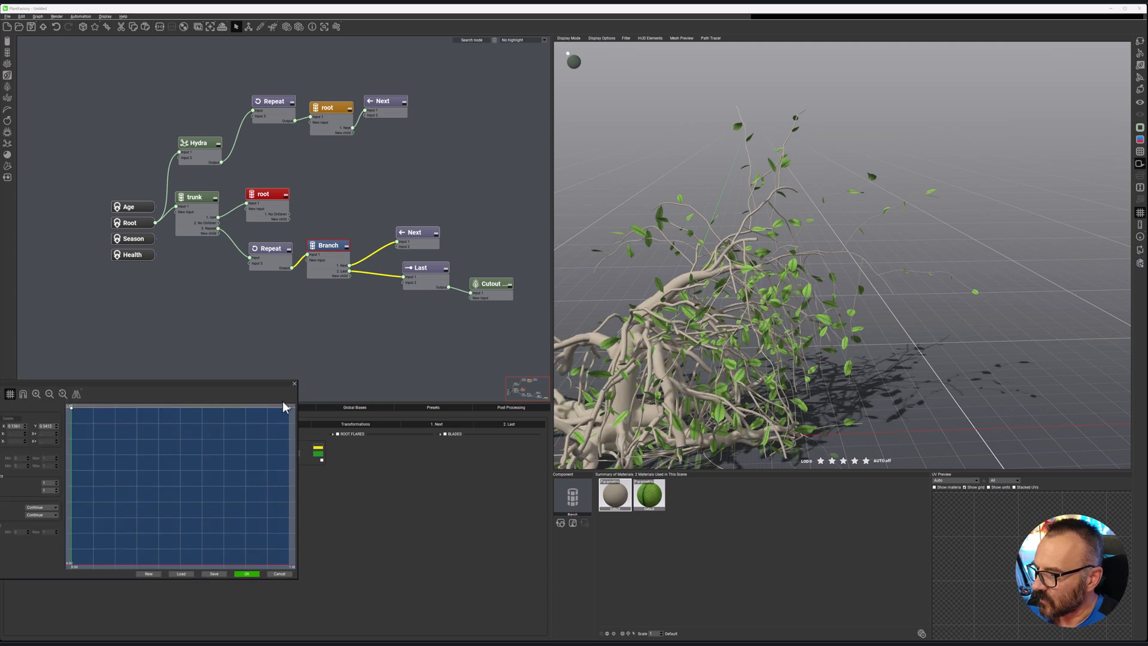
pyautogui.moveTo(289, 409); pyautogui.dragTo(293, 477)
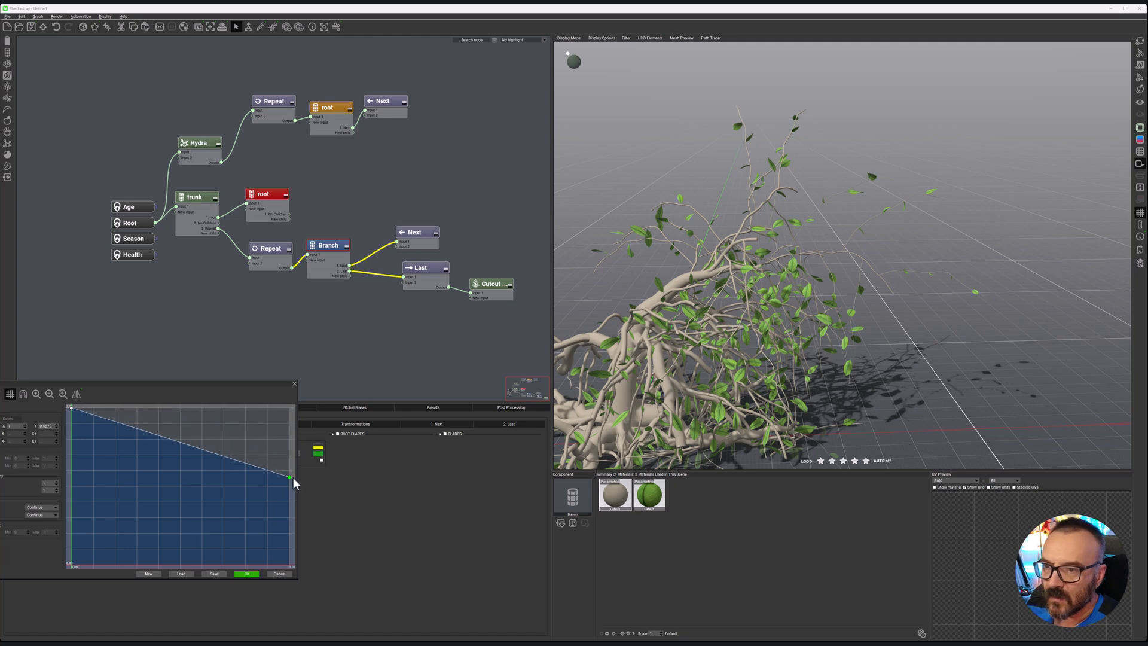
pyautogui.click(279, 573)
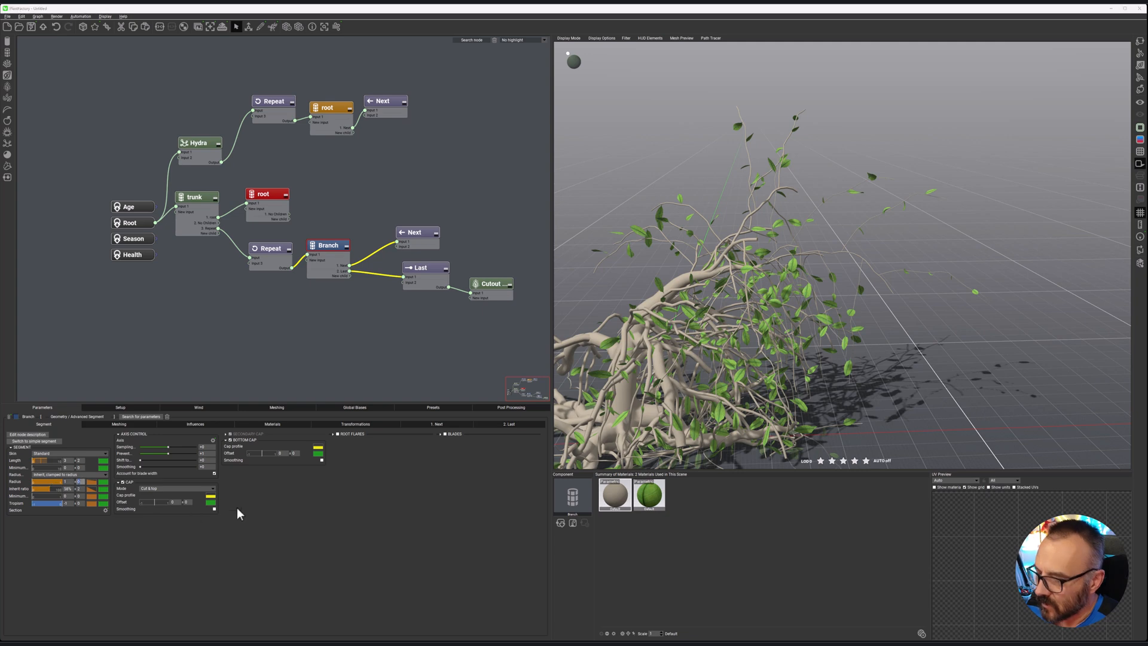
# Give the Branch's Radius a small random variation and inspect the branches up close.
pyautogui.click(307, 577)
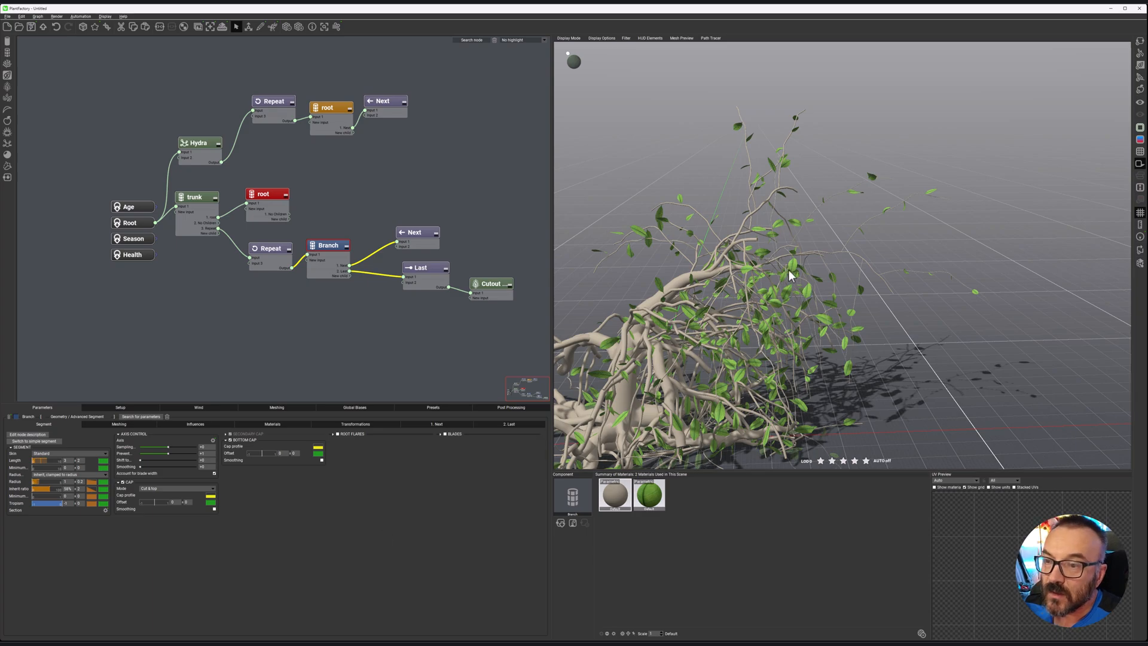
pyautogui.scroll(3, 772, 295)
pyautogui.moveTo(773, 294); pyautogui.dragTo(715, 295)
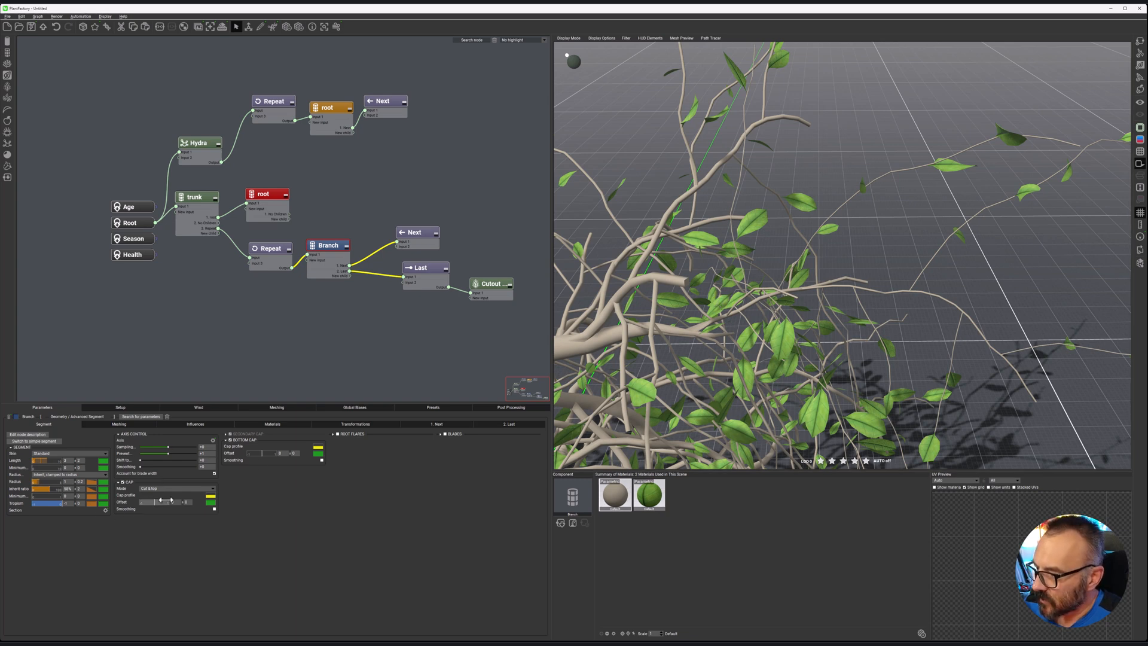
pyautogui.click(322, 448)
pyautogui.moveTo(479, 452); pyautogui.dragTo(482, 389)
pyautogui.moveTo(909, 318)
pyautogui.mouseDown(button='right')
pyautogui.moveTo(860, 314)
pyautogui.moveTo(888, 317)
pyautogui.mouseUp(button='right')
pyautogui.moveTo(715, 254); pyautogui.dragTo(719, 221, button='right')
pyautogui.moveTo(479, 387); pyautogui.dragTo(478, 465)
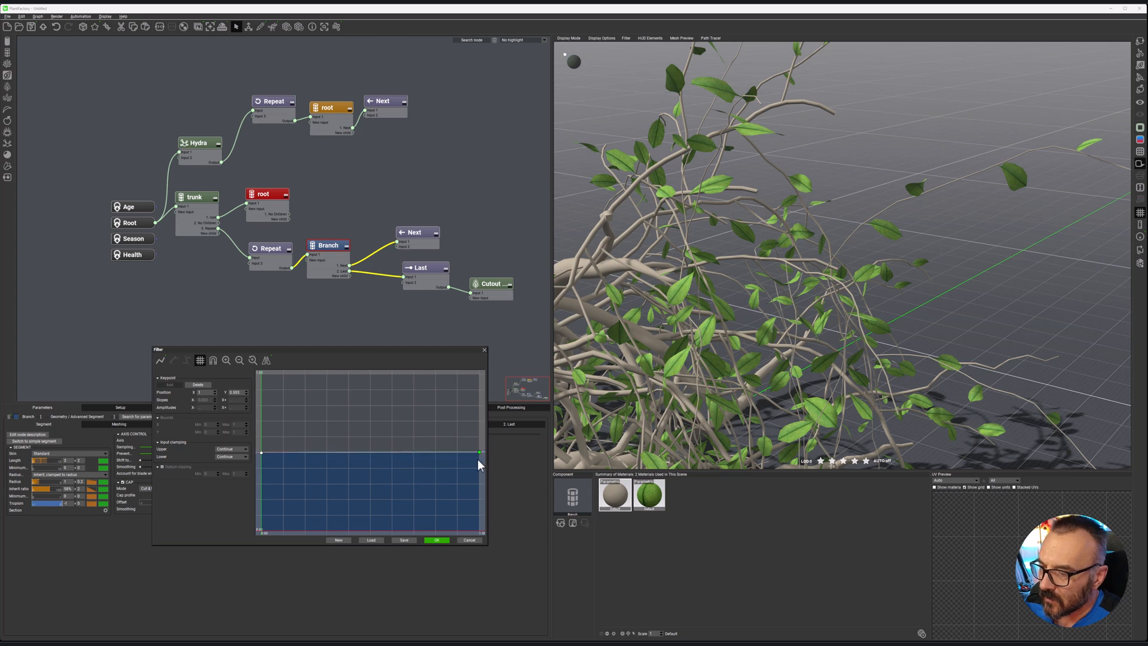
pyautogui.click(470, 540)
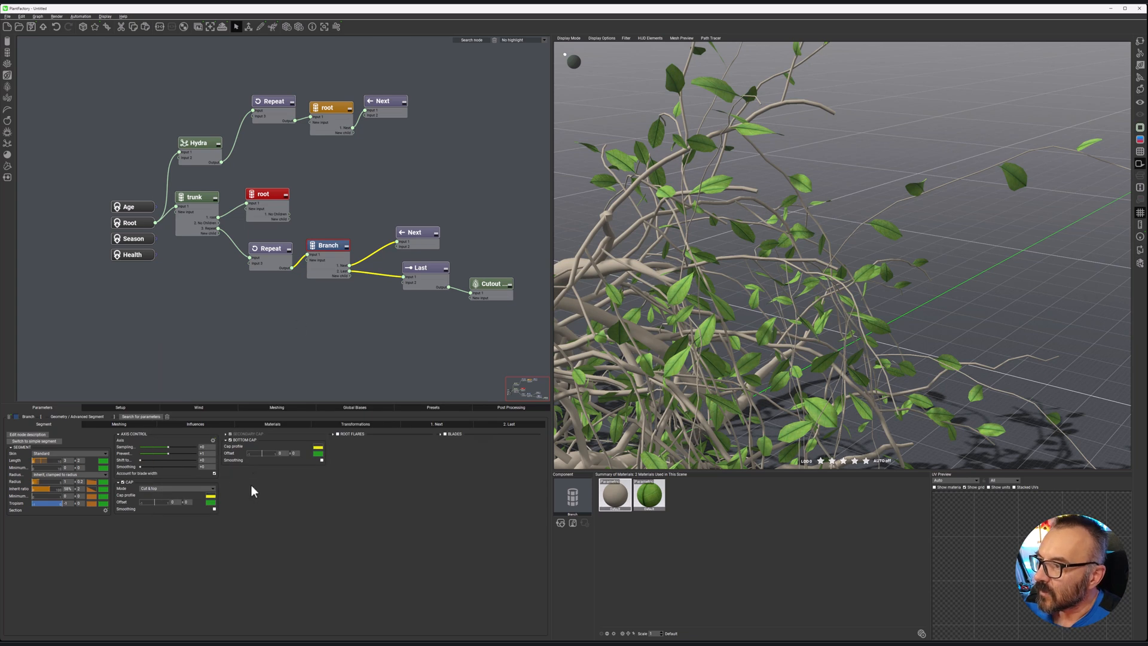
# Shape the bottom cap Offset's parent curve to rise from a lowered start to a full-height end, and set the Offset to about 0.06.
pyautogui.click(319, 454)
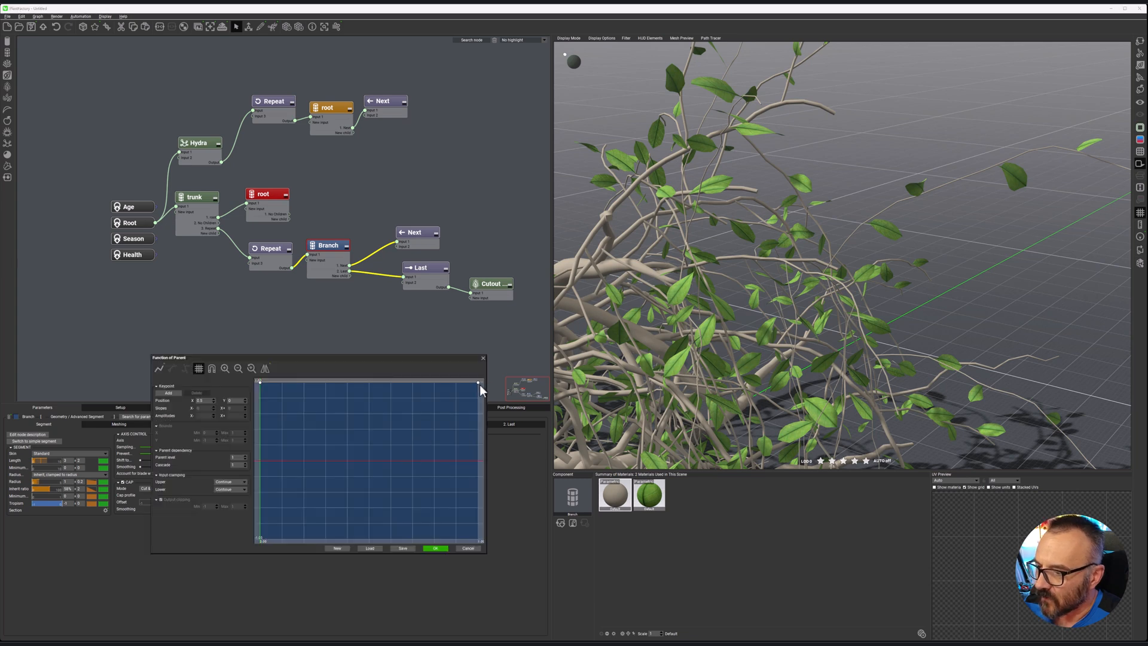
pyautogui.moveTo(479, 381)
pyautogui.mouseDown()
pyautogui.moveTo(487, 461)
pyautogui.moveTo(488, 390)
pyautogui.mouseUp()
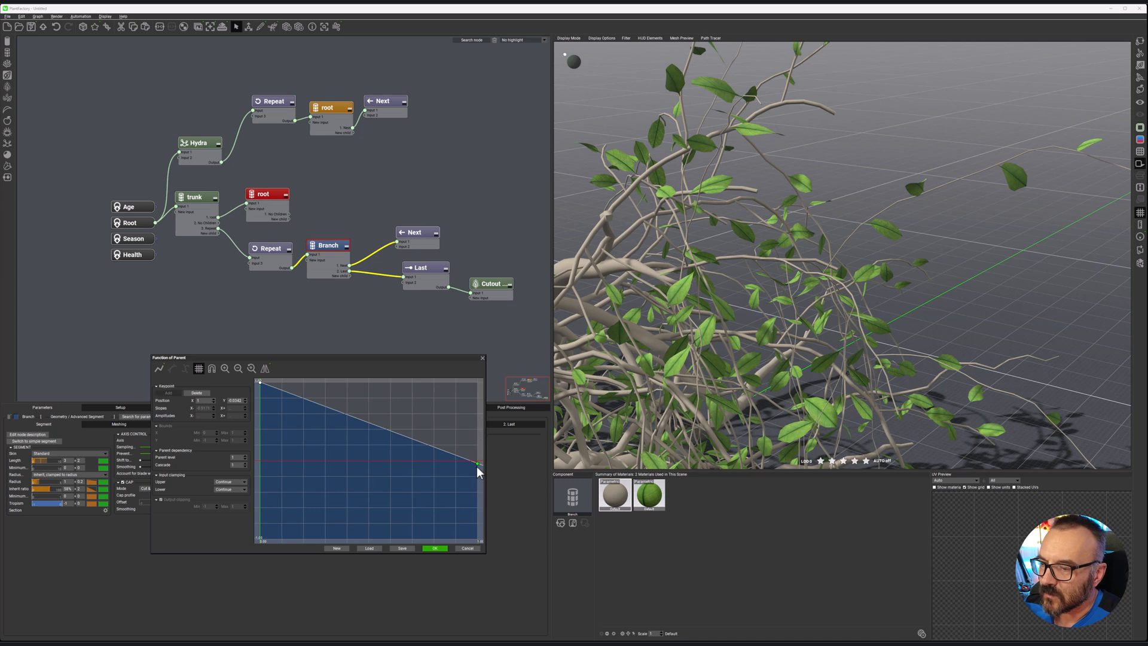
pyautogui.click(478, 462)
pyautogui.moveTo(261, 382); pyautogui.dragTo(260, 444)
pyautogui.moveTo(477, 464); pyautogui.dragTo(483, 382)
pyautogui.click(434, 548)
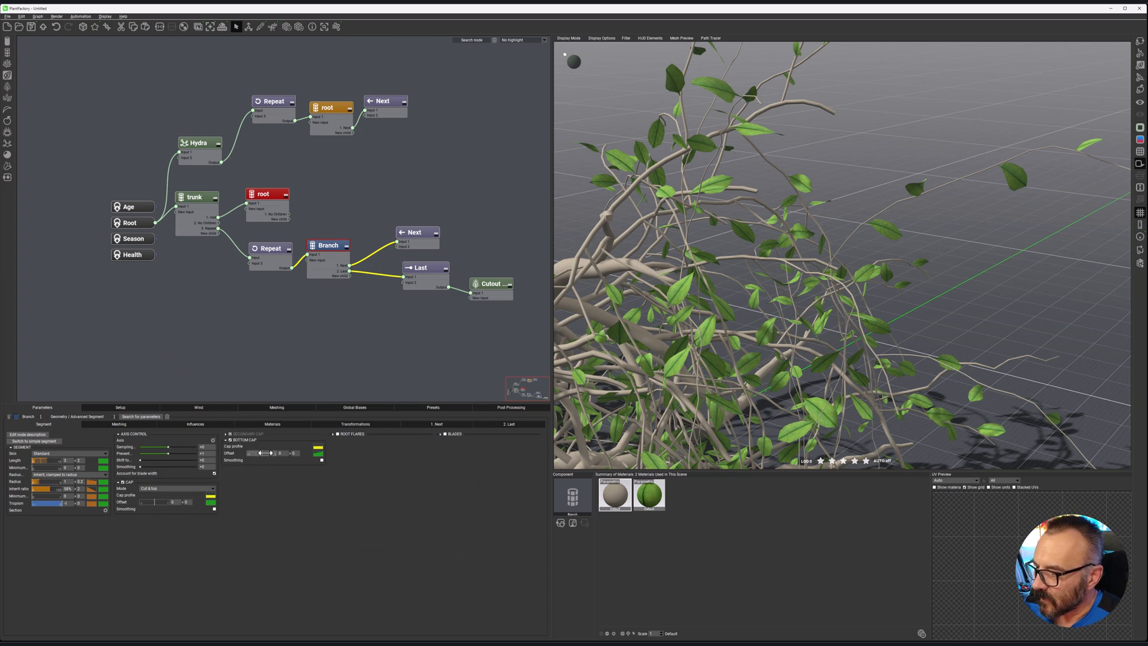
pyautogui.moveTo(266, 453); pyautogui.dragTo(270, 453)
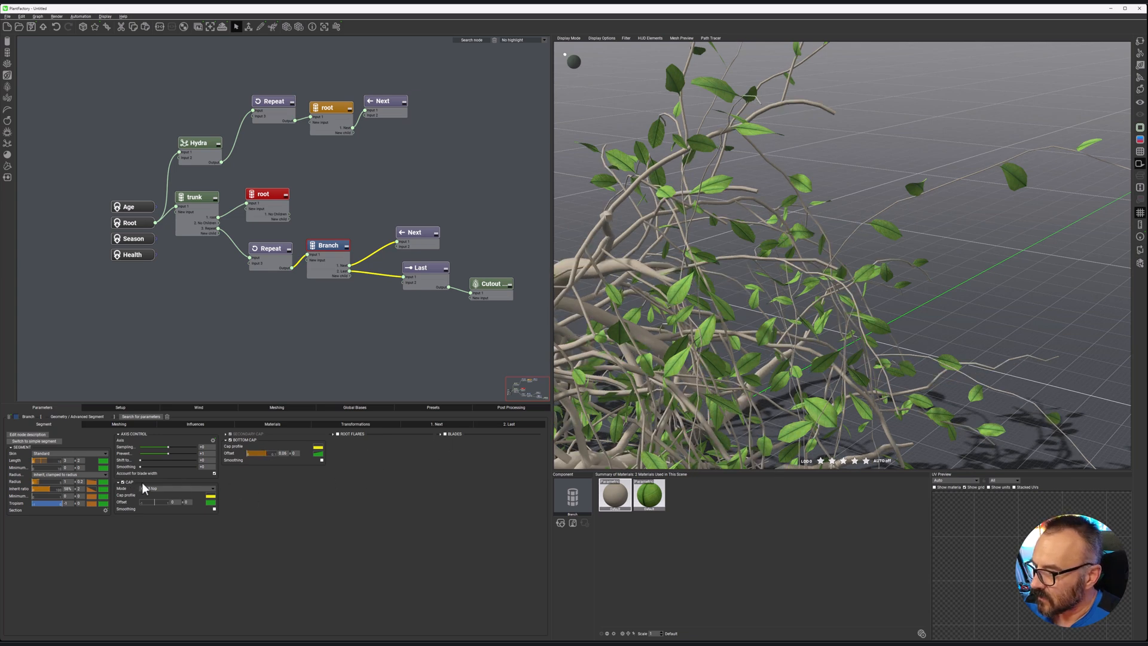
# Raise the end point of the Branch's upper Cap profile curve so the profile slopes upward.
pyautogui.click(212, 502)
pyautogui.moveTo(377, 502); pyautogui.dragTo(376, 448)
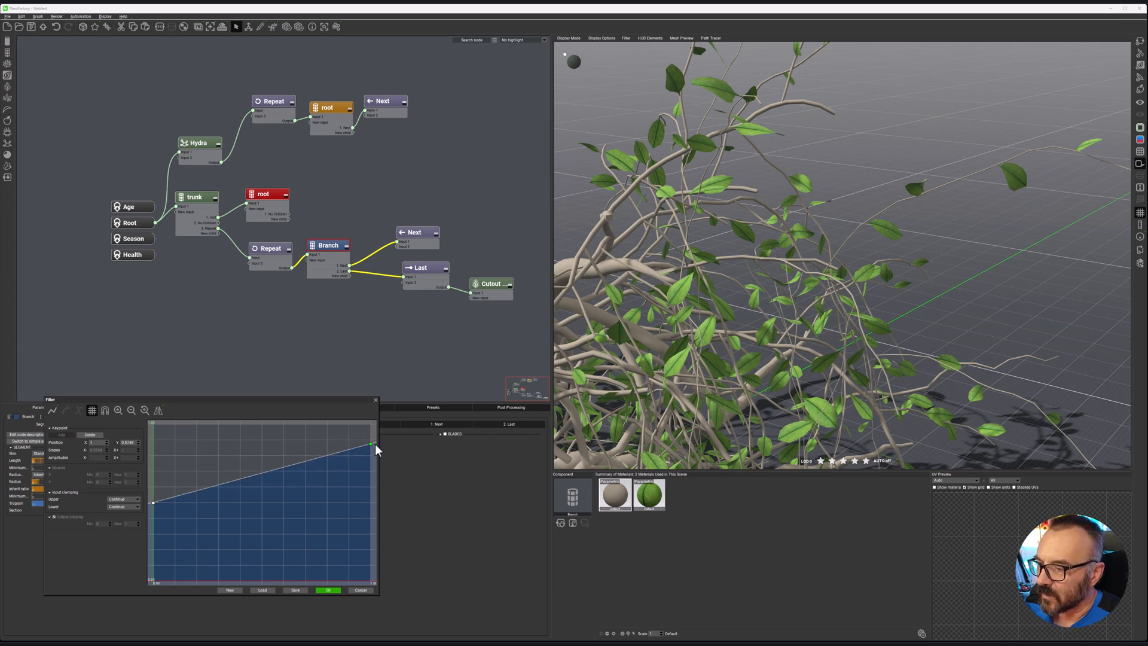
pyautogui.click(324, 591)
# Adjust the upper cap's Offset and make its parent curve fall from full height to a value below the middle of the graph.
pyautogui.click(213, 502)
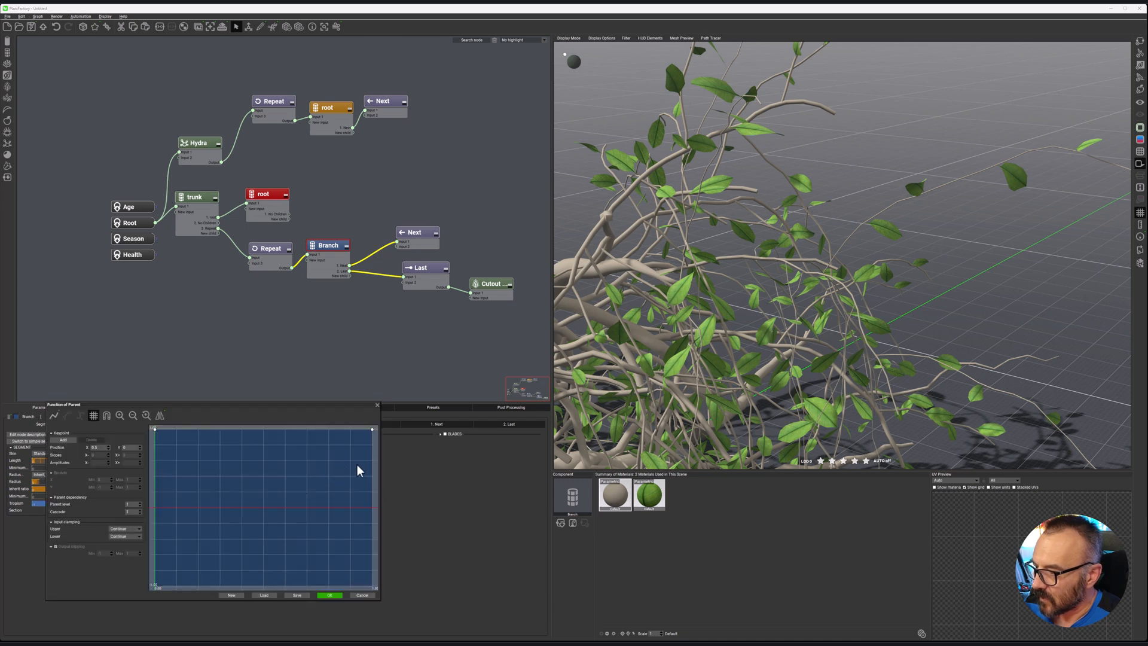
pyautogui.moveTo(372, 430); pyautogui.dragTo(371, 502)
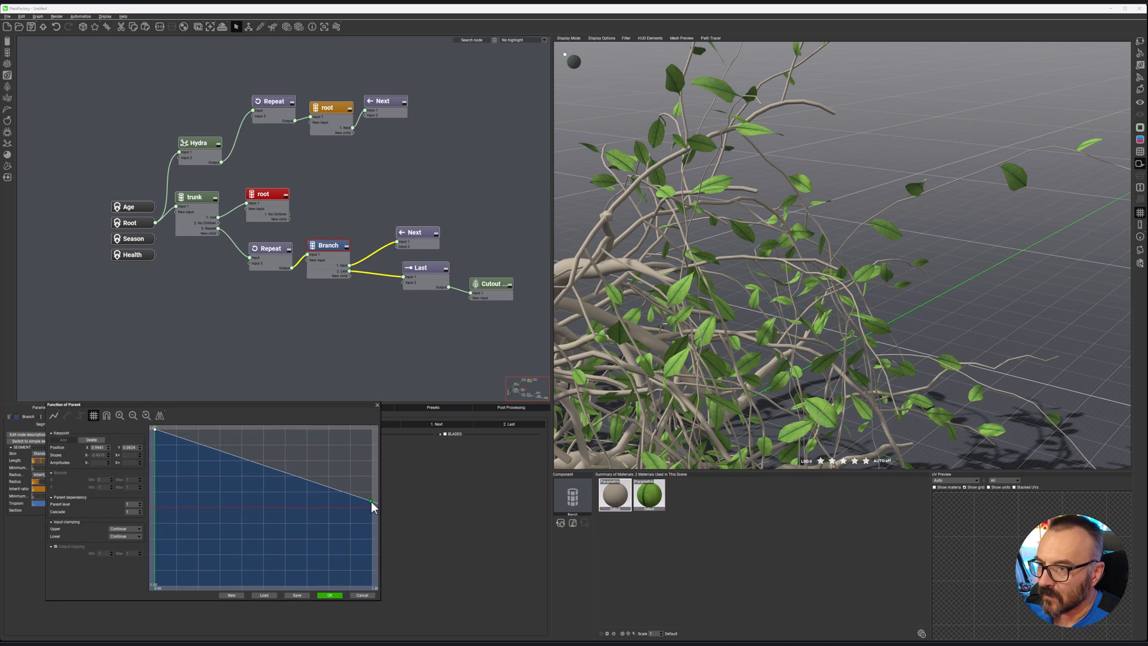
pyautogui.click(329, 595)
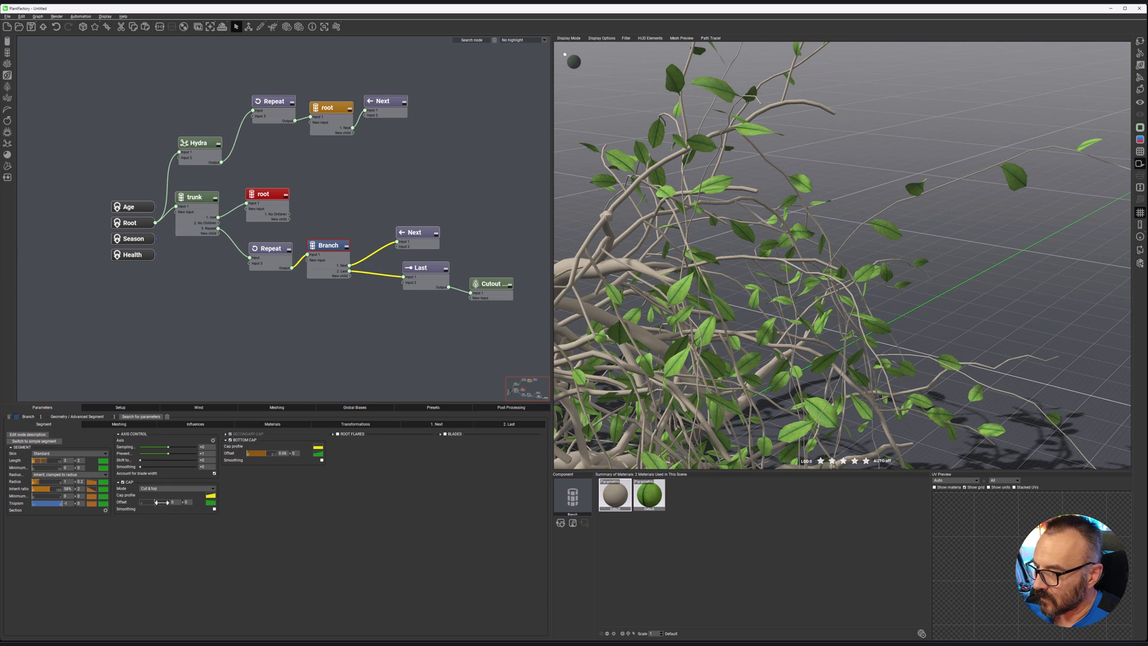
pyautogui.moveTo(150, 501)
pyautogui.mouseDown()
pyautogui.moveTo(177, 500)
pyautogui.moveTo(150, 504)
pyautogui.mouseUp()
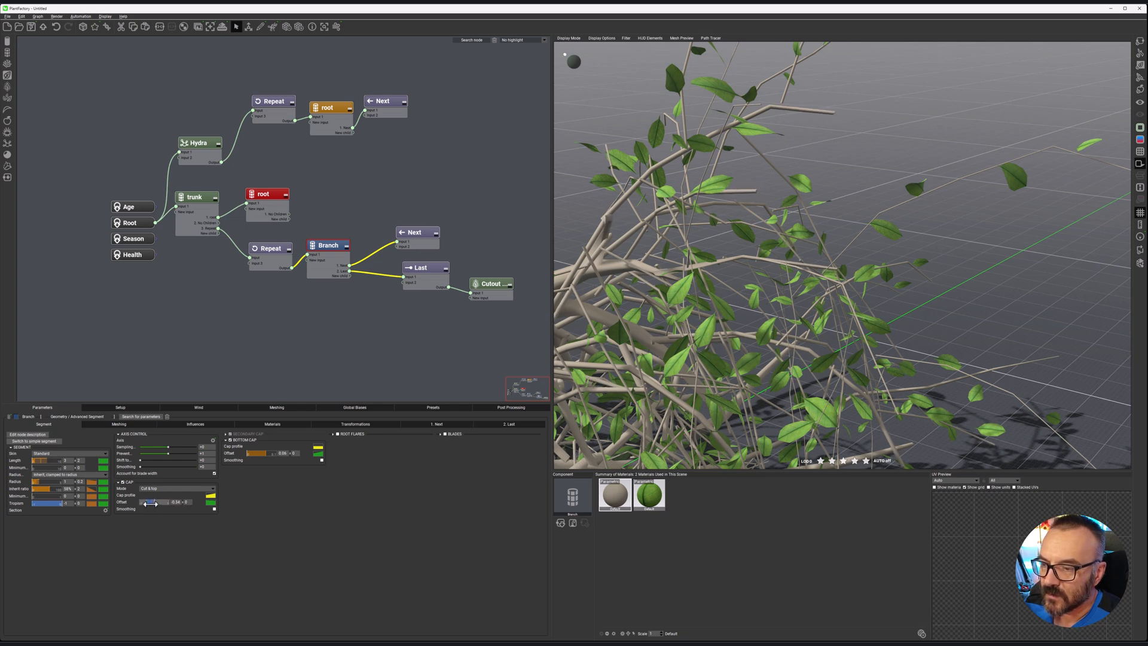
pyautogui.click(210, 501)
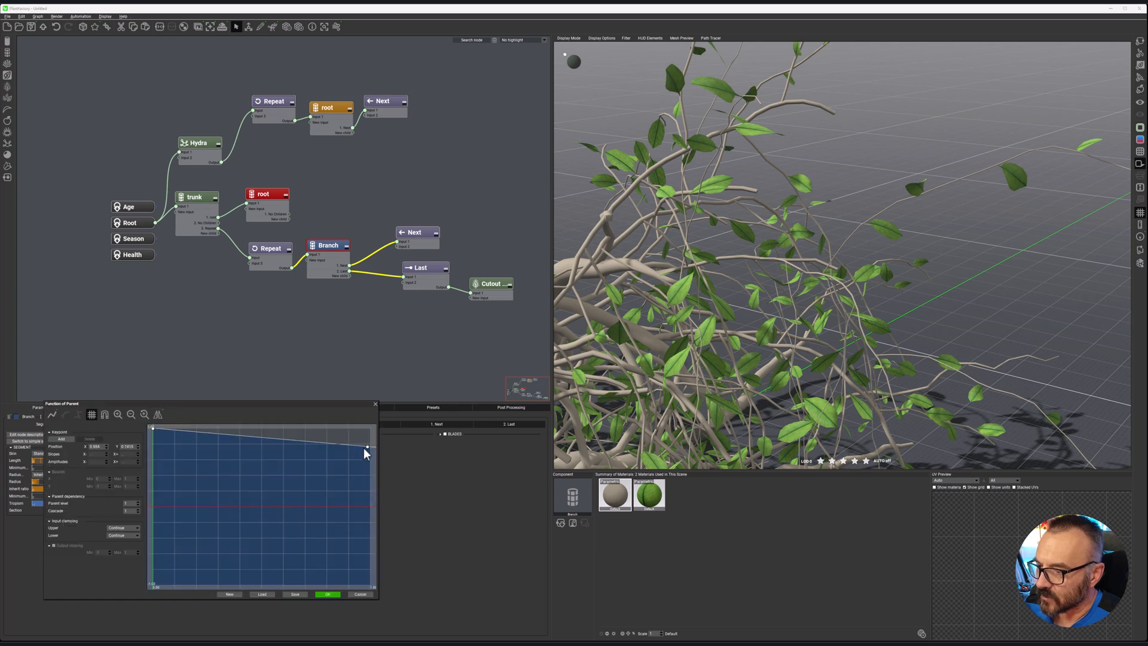
pyautogui.moveTo(368, 447); pyautogui.dragTo(385, 538)
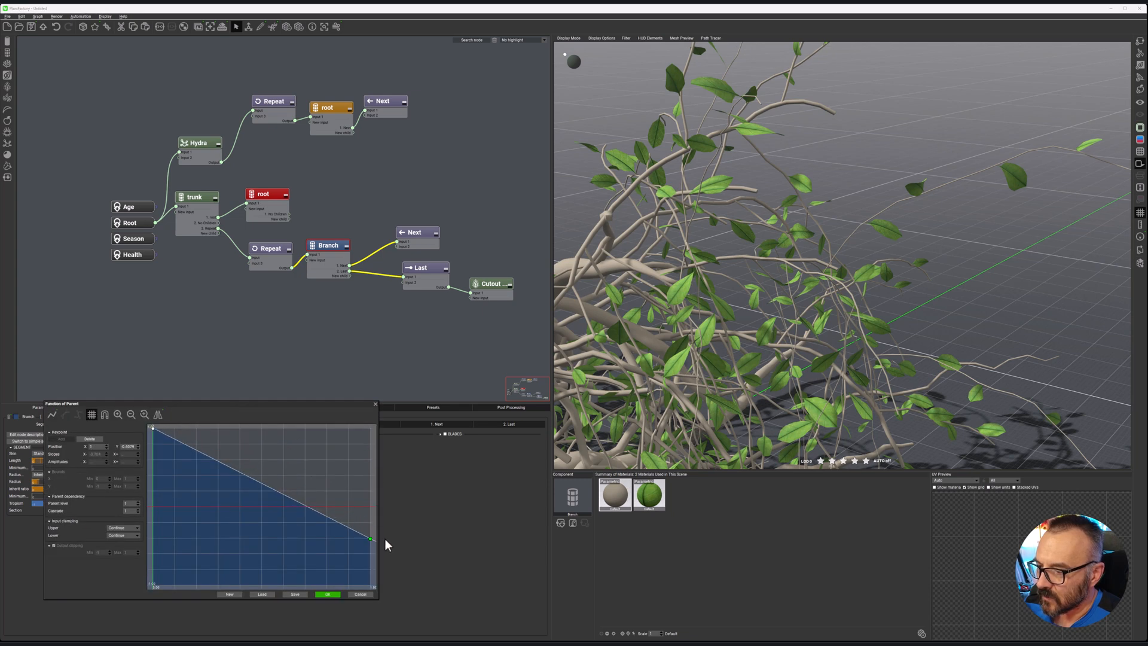
pyautogui.click(327, 594)
# Inspect the branches, roots and foliage of the whole tree from several distances and angles.
pyautogui.moveTo(638, 316); pyautogui.dragTo(880, 192)
pyautogui.scroll(-5, 826, 244)
pyautogui.moveTo(826, 244); pyautogui.dragTo(824, 295, button='middle')
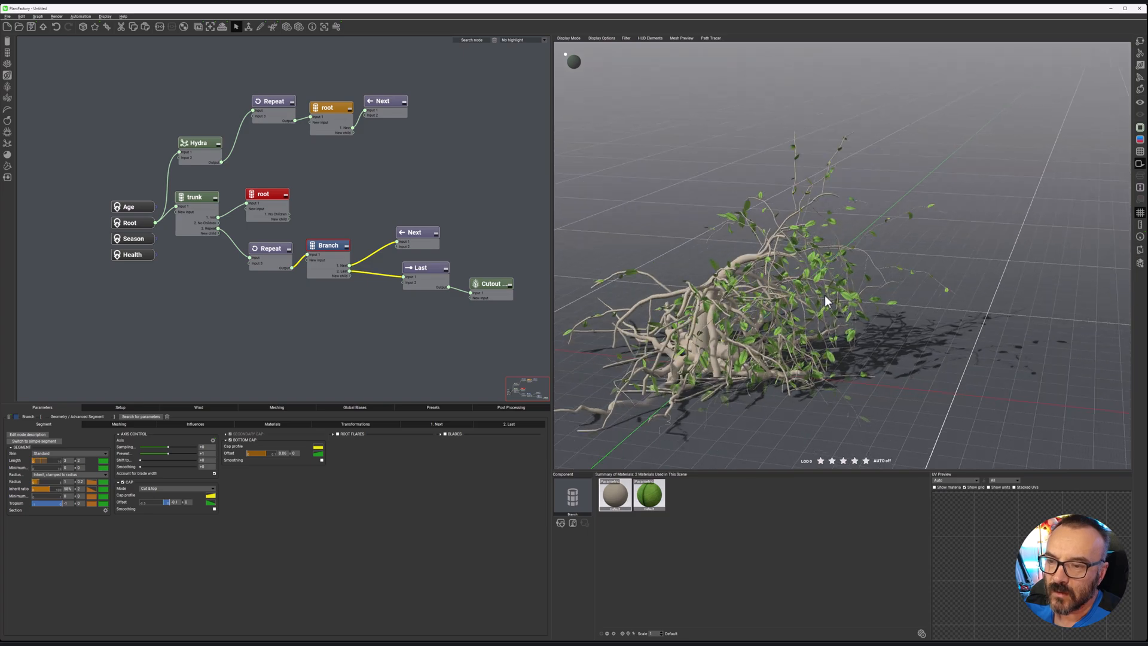
pyautogui.scroll(5, 824, 295)
pyautogui.moveTo(735, 327); pyautogui.dragTo(918, 181, button='middle')
pyautogui.scroll(-2, 751, 327)
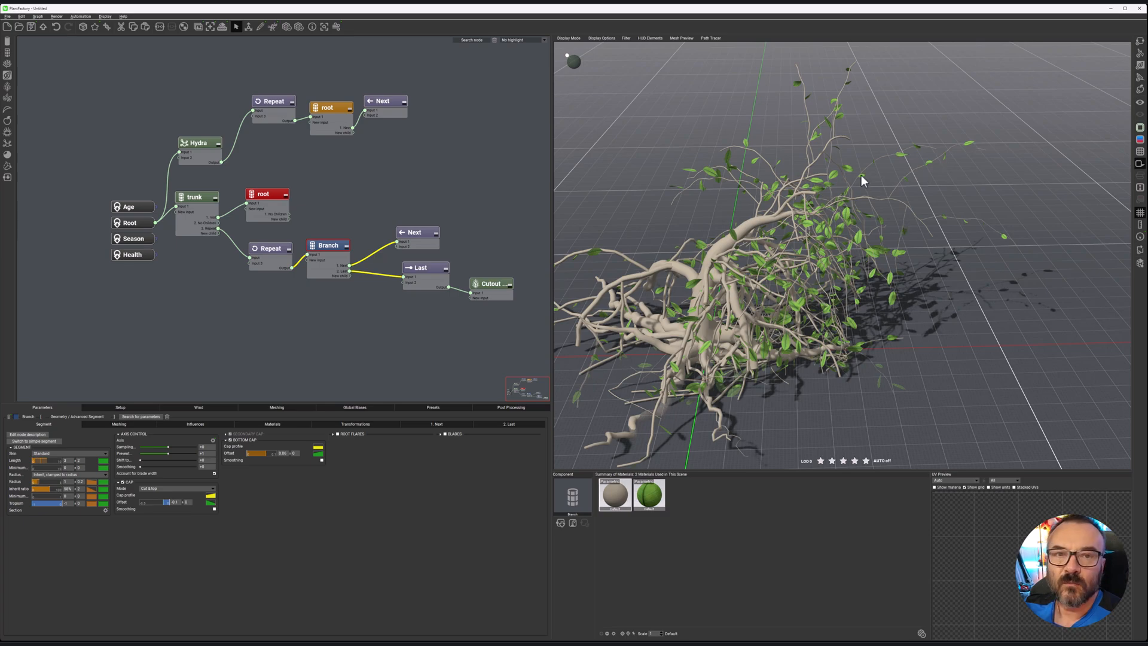
pyautogui.moveTo(781, 268); pyautogui.dragTo(828, 204, button='middle')
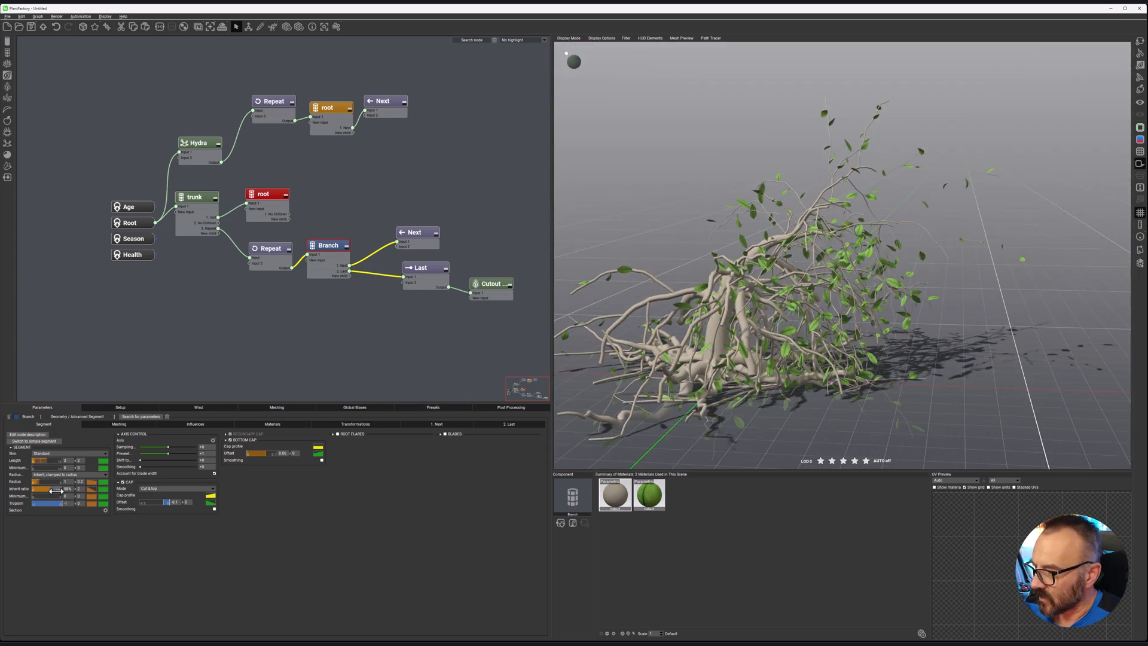
# Increase the Branch's Inherit ratio slightly and shape its parent curve to stay near 0.91 before dropping steeply to about 0.1 at the end.
pyautogui.moveTo(49, 488); pyautogui.dragTo(55, 488)
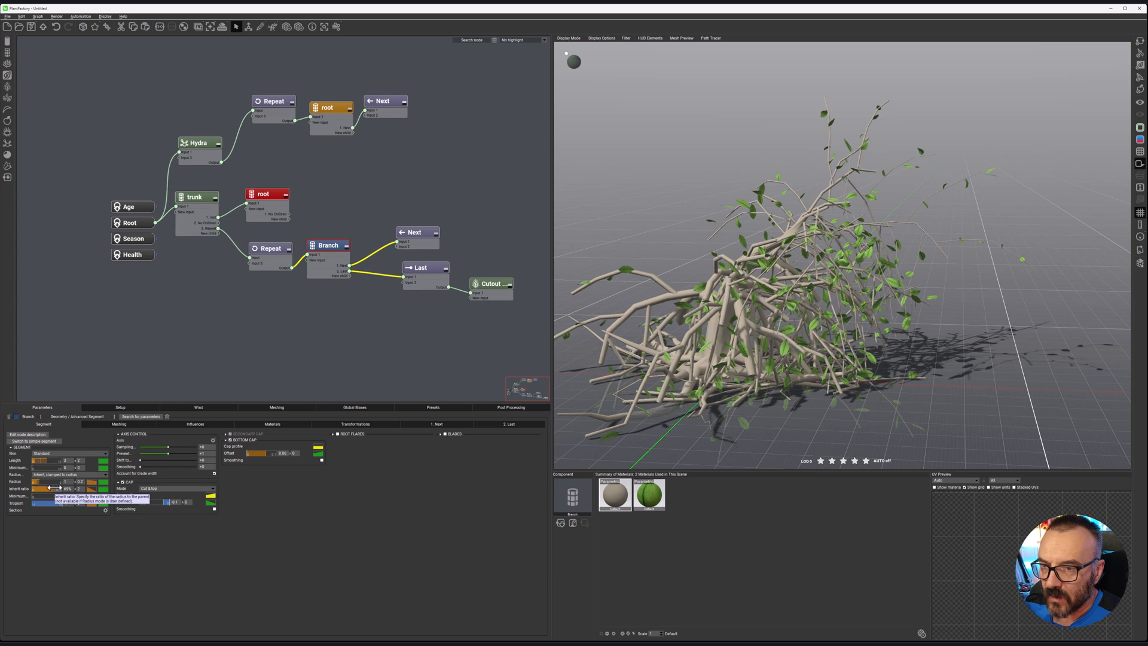
pyautogui.doubleClick(101, 489)
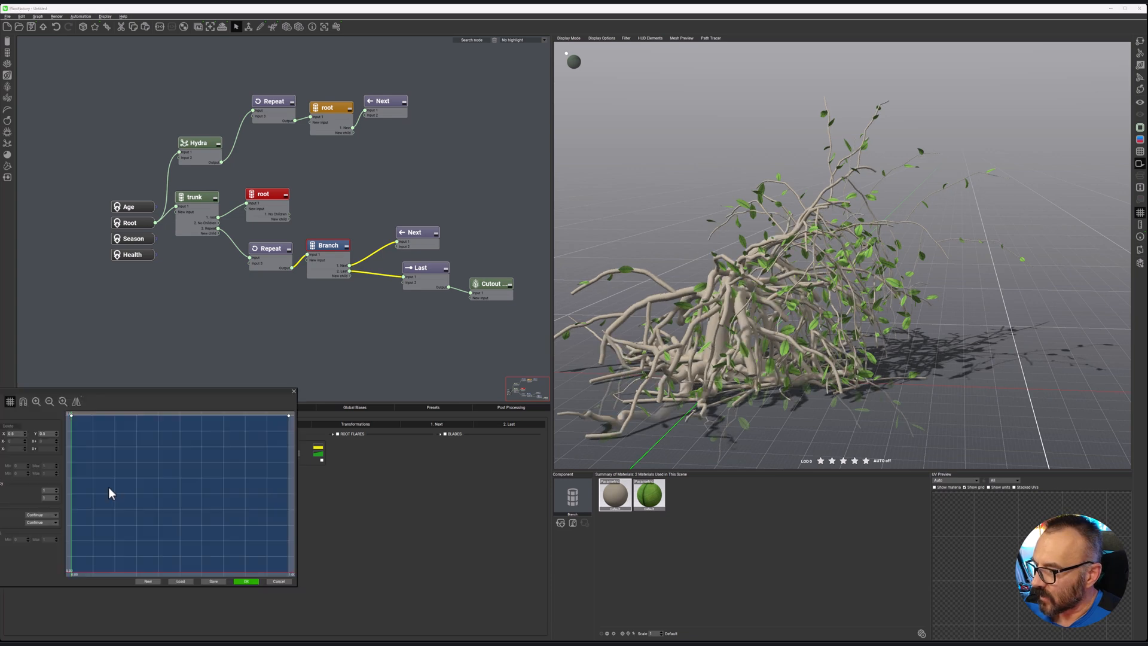
pyautogui.moveTo(288, 415); pyautogui.dragTo(290, 520)
pyautogui.moveTo(218, 482); pyautogui.dragTo(262, 434)
pyautogui.moveTo(289, 520); pyautogui.dragTo(290, 549)
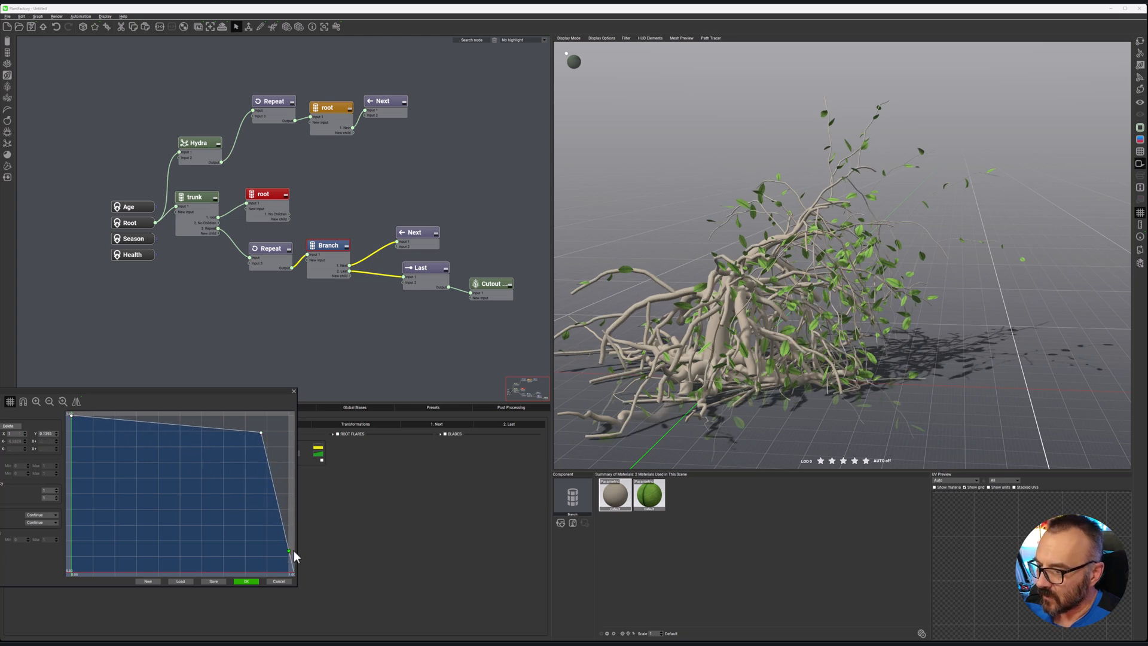
pyautogui.moveTo(261, 433); pyautogui.dragTo(271, 429)
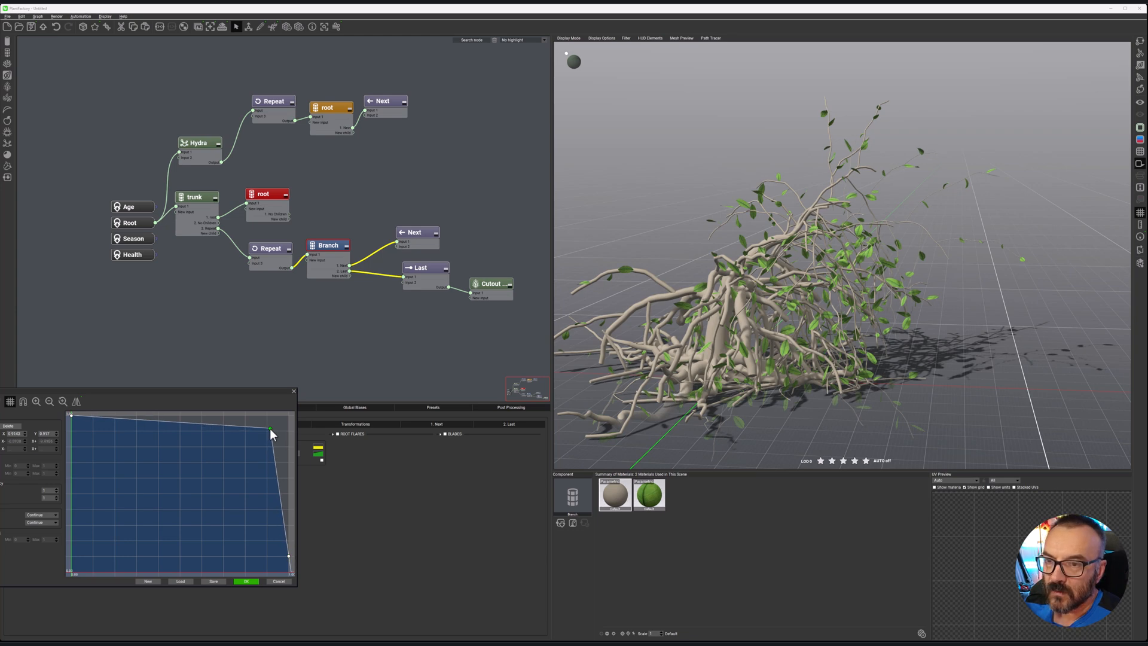
pyautogui.click(245, 580)
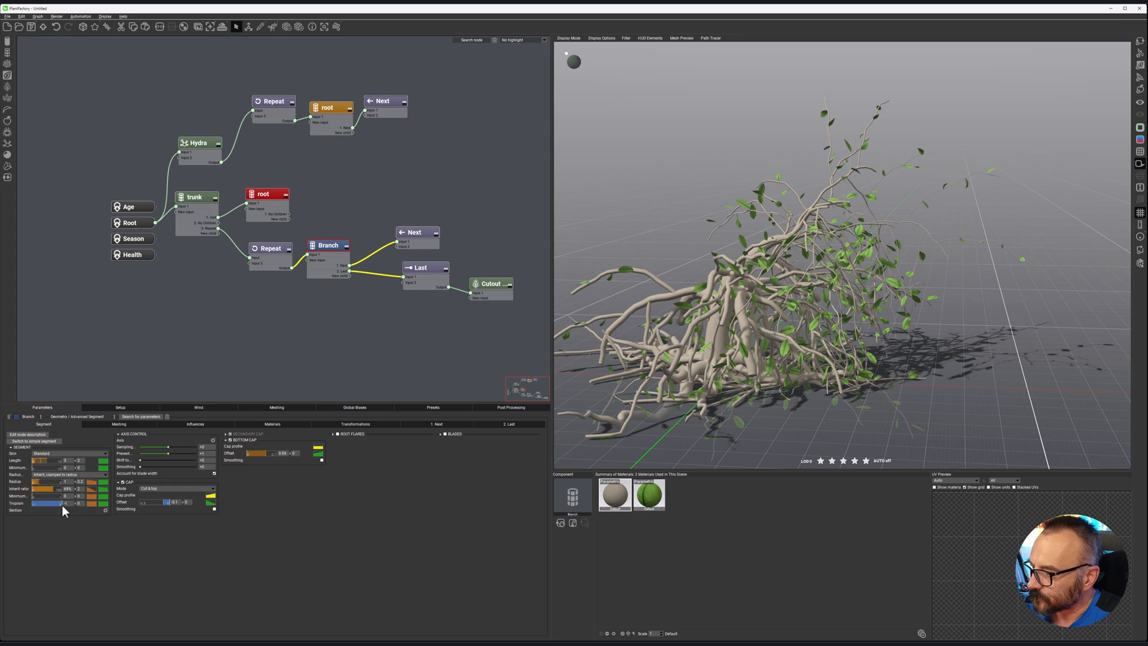
# Fine-tune the Branch's Tropism and check how the branches bend on the tree.
pyautogui.moveTo(63, 504); pyautogui.dragTo(65, 505)
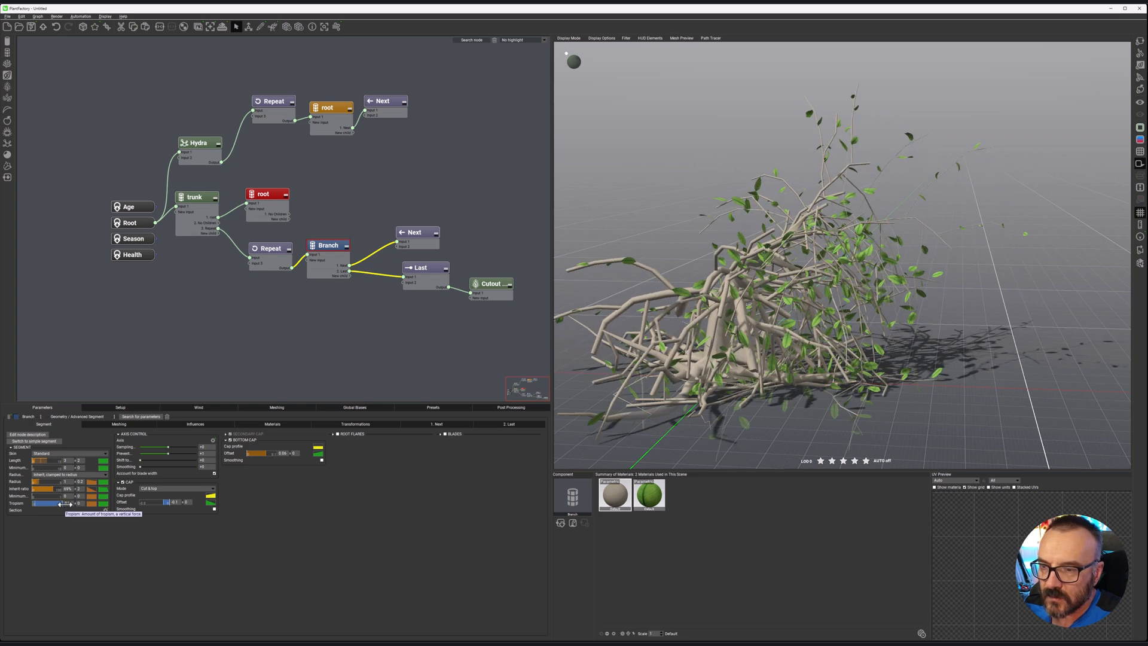
pyautogui.moveTo(779, 311)
pyautogui.mouseDown(button='right')
pyautogui.moveTo(620, 303)
pyautogui.moveTo(792, 317)
pyautogui.moveTo(779, 326)
pyautogui.mouseUp(button='right')
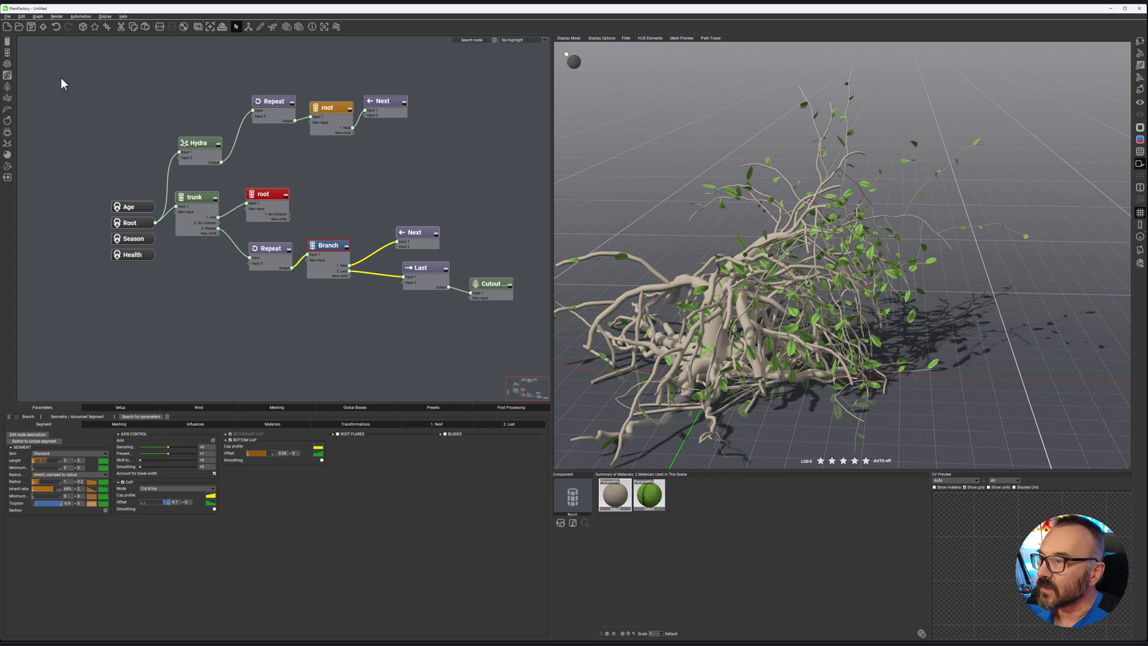
# Add an Advanced segment as a third child of the Branch and greatly shorten its Length.
pyautogui.moveTo(6, 56); pyautogui.dragTo(392, 323)
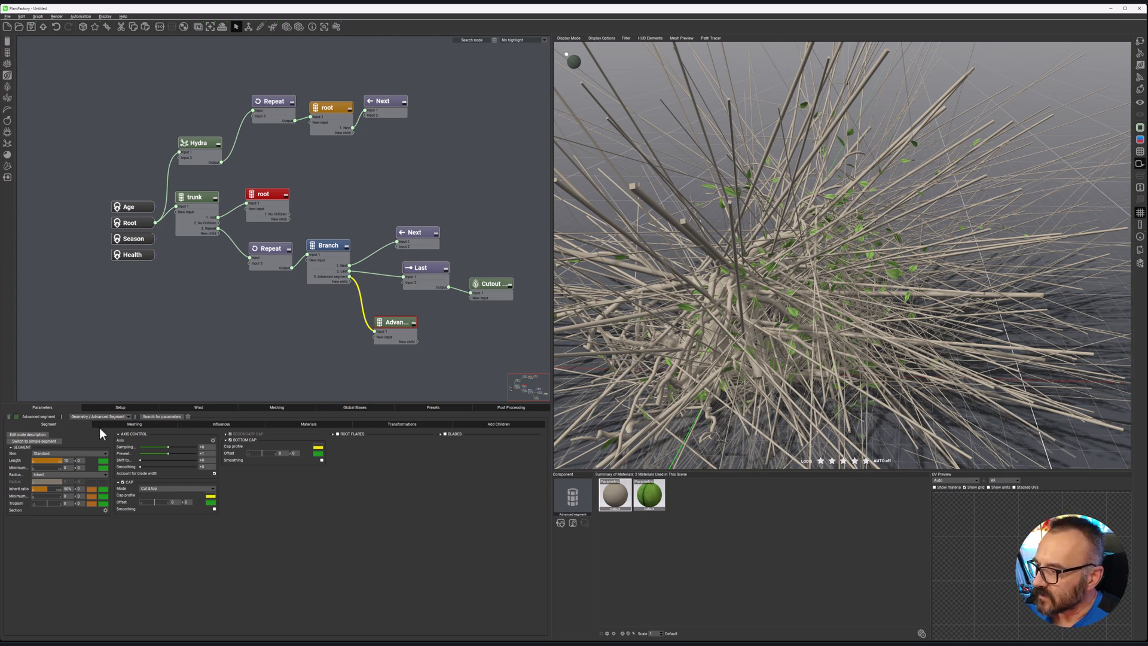
pyautogui.click(67, 460)
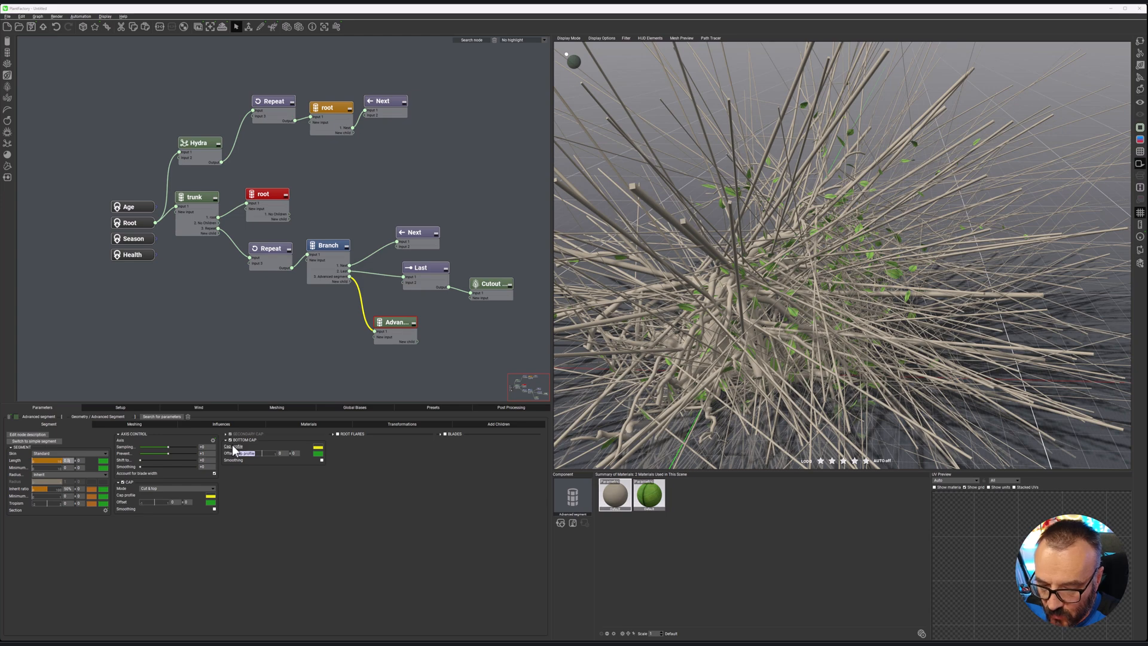
pyautogui.press('Return')
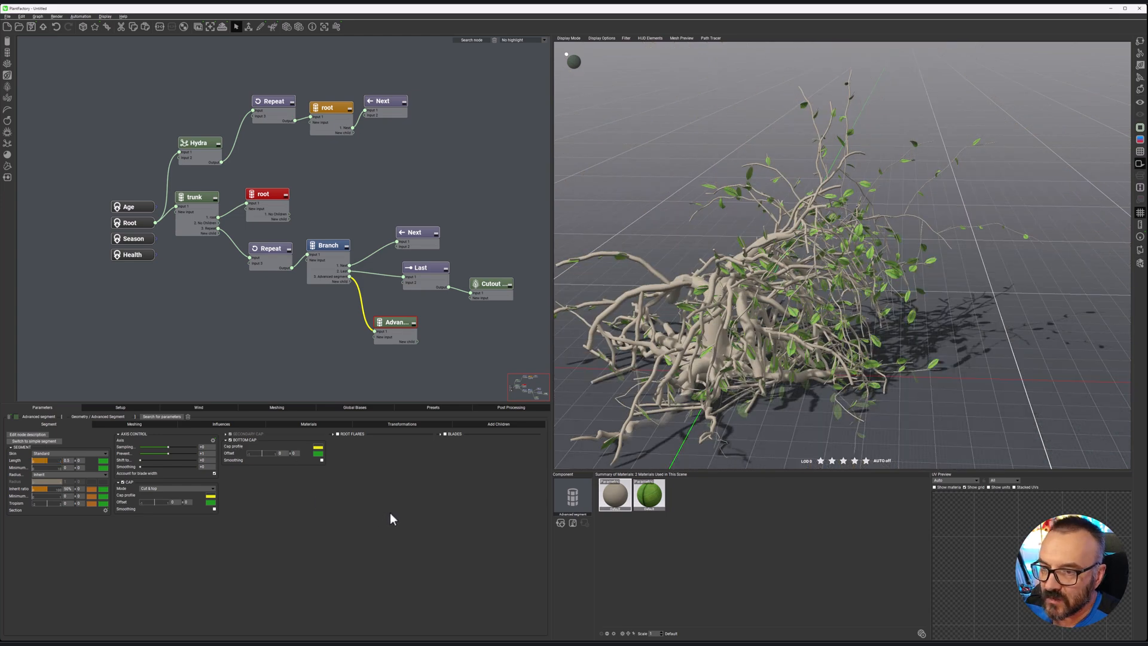
# Shape the new segment's Inherit ratio parent curve to fall in a straight line from full height to zero.
pyautogui.scroll(5, 700, 302)
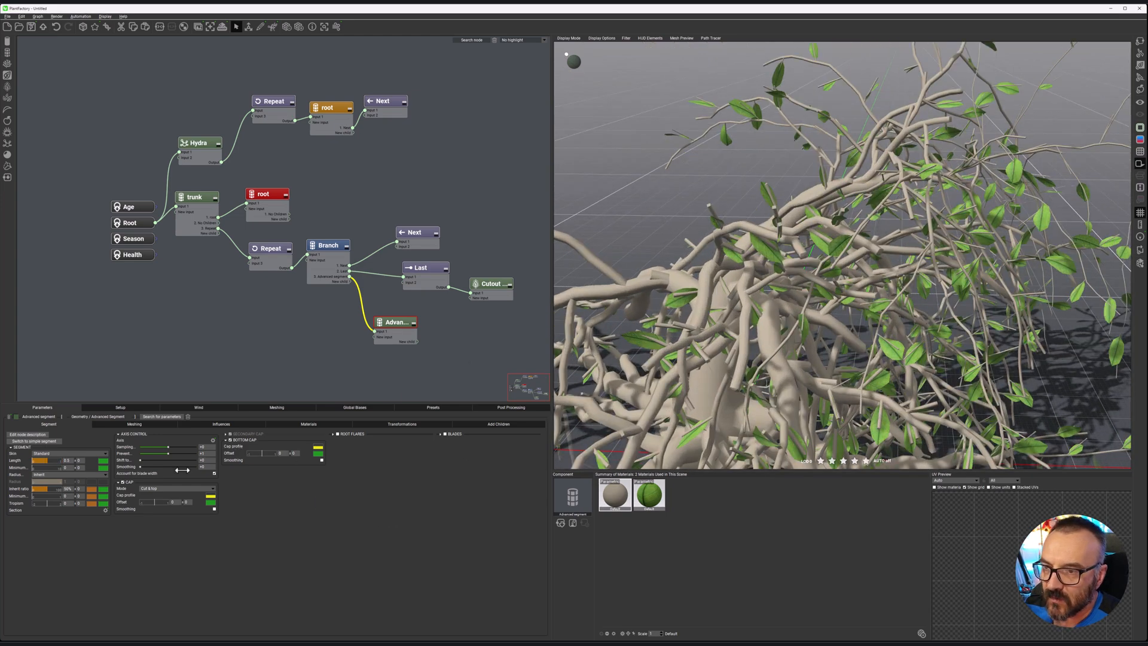
pyautogui.doubleClick(91, 489)
pyautogui.moveTo(288, 418); pyautogui.dragTo(290, 574)
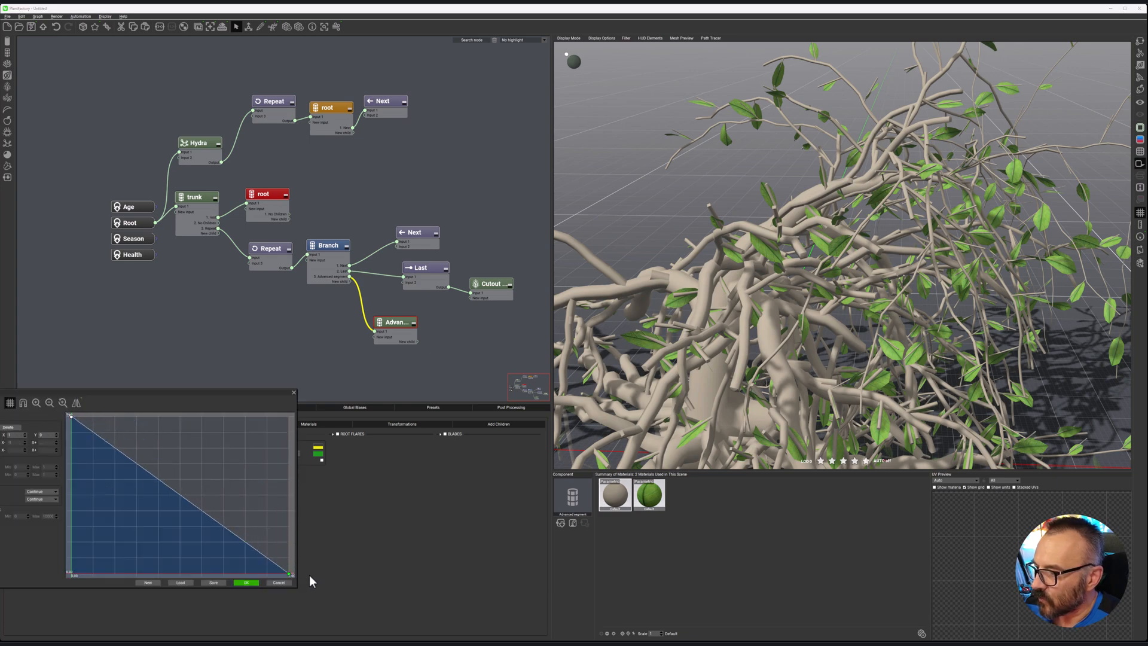
pyautogui.click(245, 583)
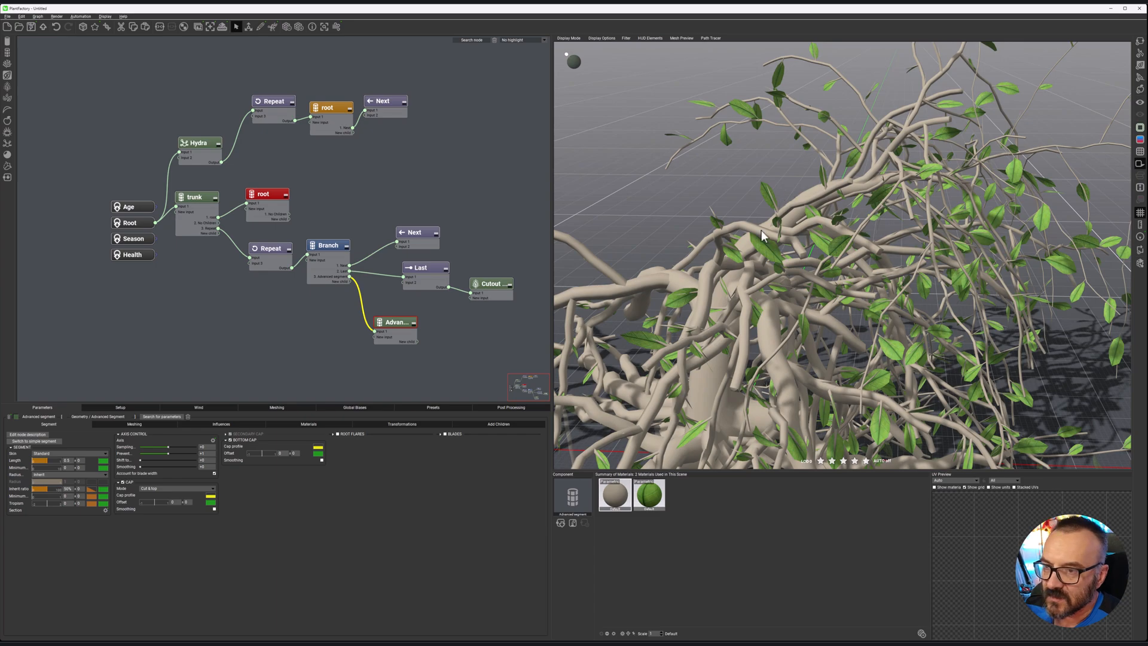
# Set the new segment's Length to 0.3 and check the short segments on the branches up close.
pyautogui.moveTo(644, 270); pyautogui.dragTo(668, 251, button='right')
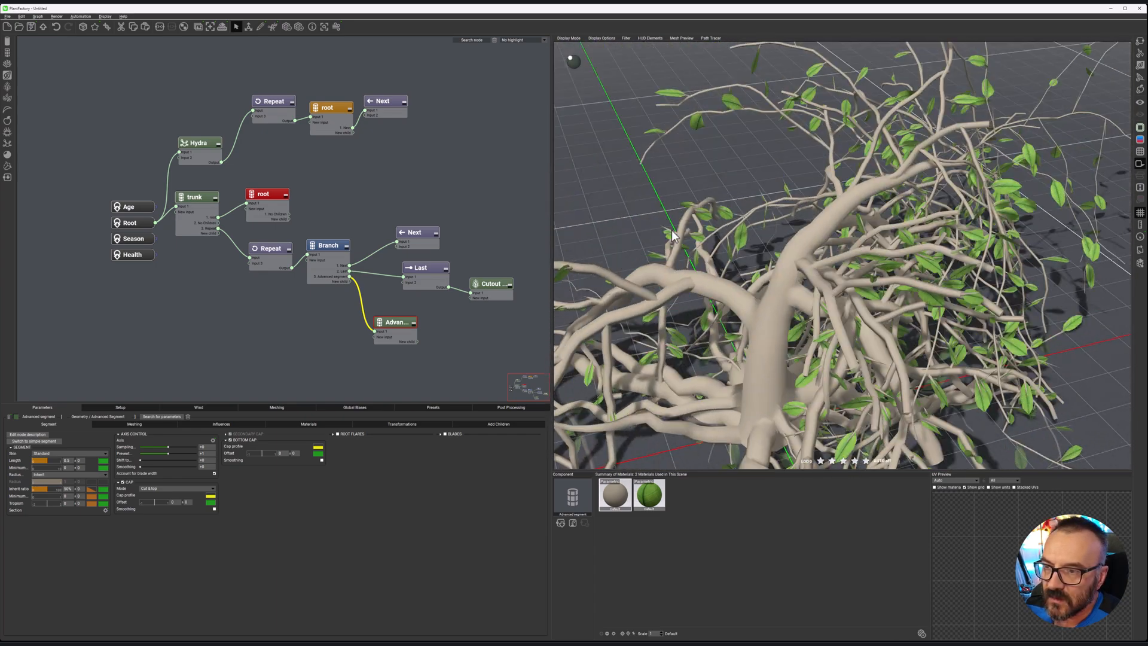
pyautogui.moveTo(869, 184); pyautogui.dragTo(718, 252, button='right')
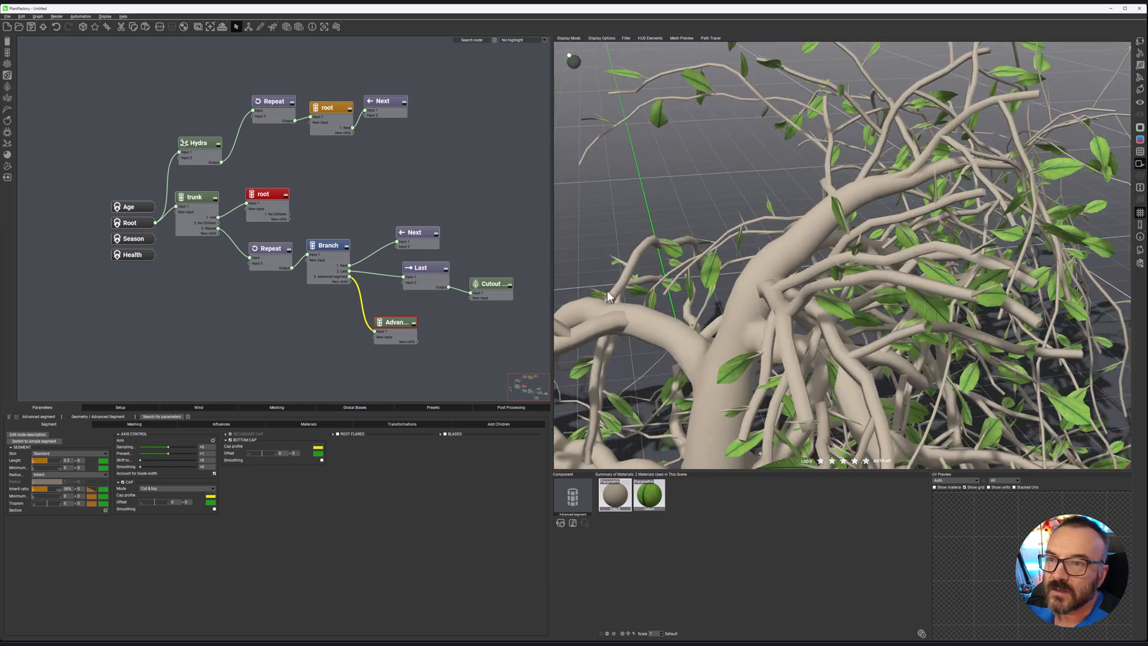
pyautogui.moveTo(72, 461); pyautogui.dragTo(40, 459)
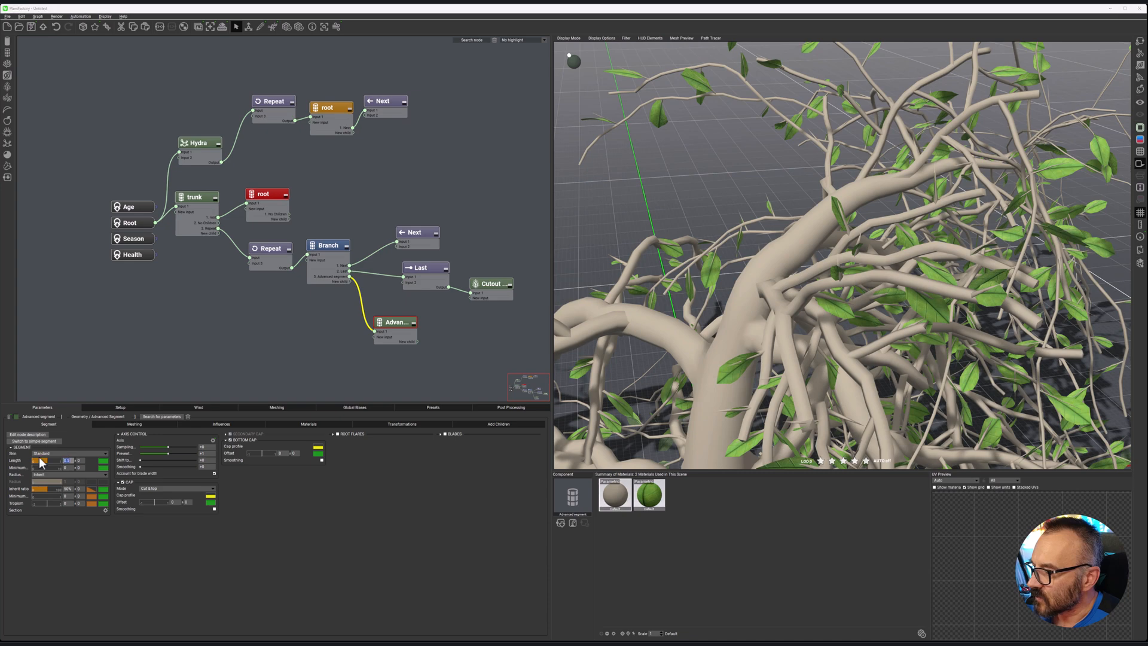
pyautogui.write('0.3')
pyautogui.press('Return')
pyautogui.scroll(-3, 755, 244)
pyautogui.moveTo(687, 289); pyautogui.dragTo(769, 282, button='right')
pyautogui.scroll(6, 769, 283)
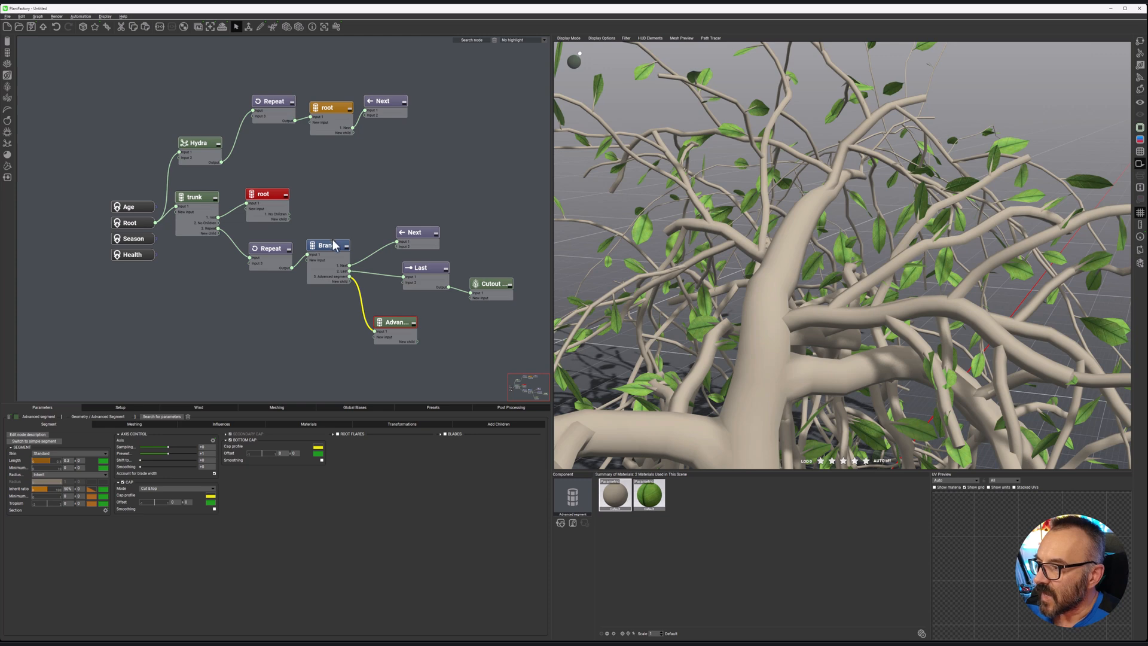
# Recolour the new Advanced segment node bright red and rename it thorns.
pyautogui.doubleClick(391, 323)
pyautogui.click(342, 245)
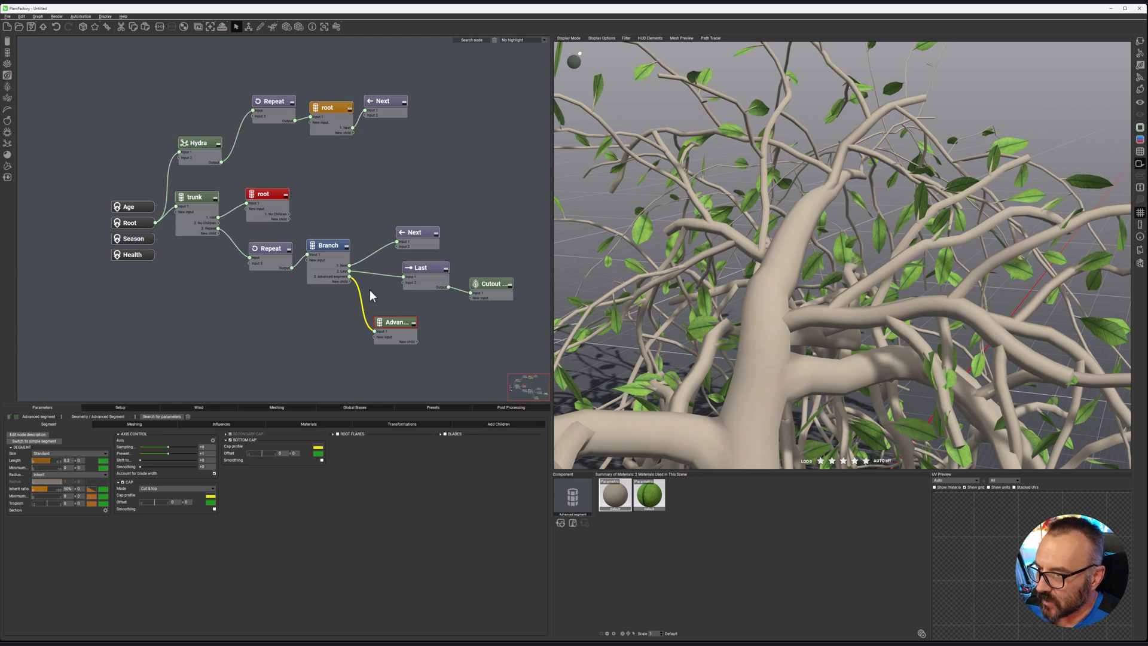
pyautogui.click(16, 416)
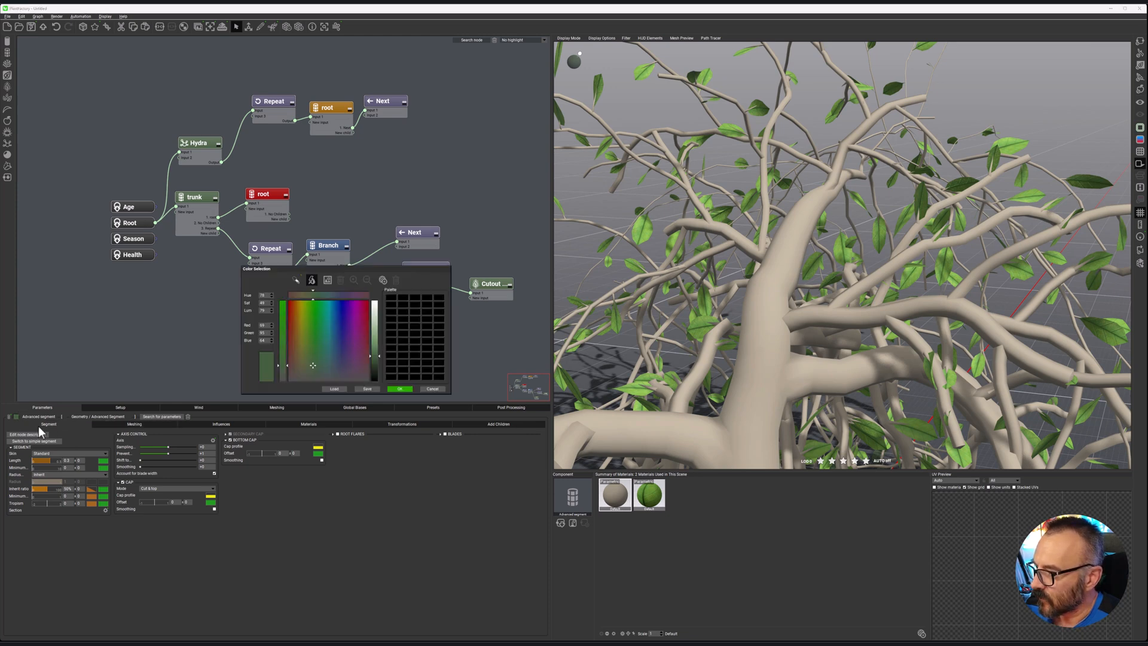
pyautogui.moveTo(302, 307); pyautogui.dragTo(289, 300)
pyautogui.click(376, 351)
pyautogui.moveTo(376, 350); pyautogui.dragTo(377, 345)
pyautogui.click(401, 389)
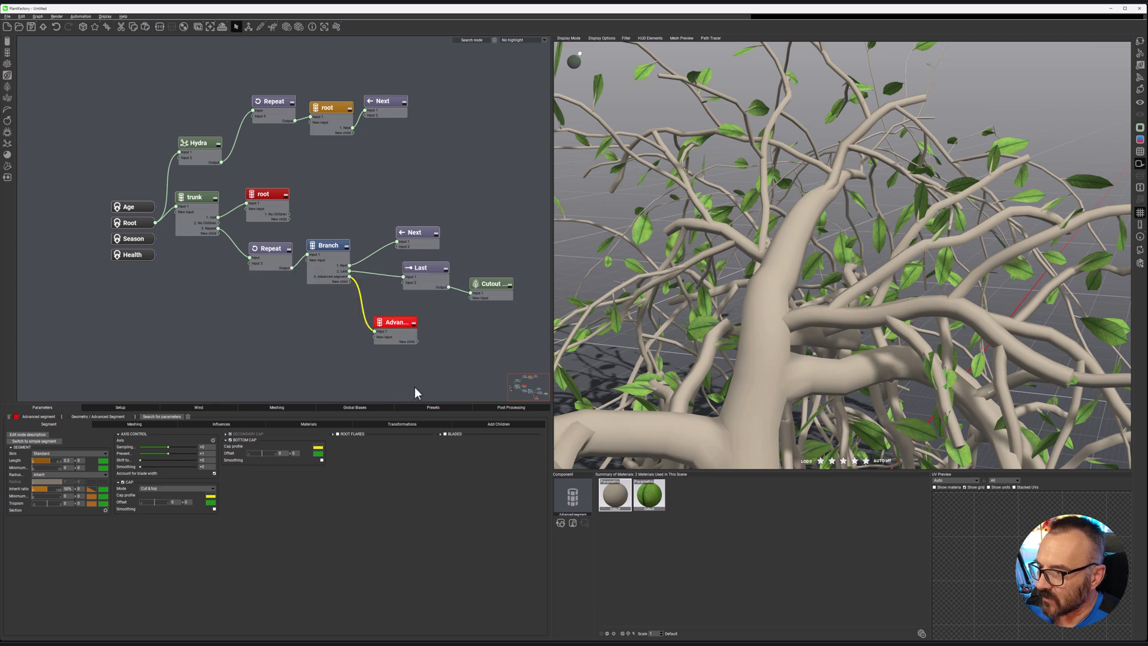
pyautogui.doubleClick(396, 322)
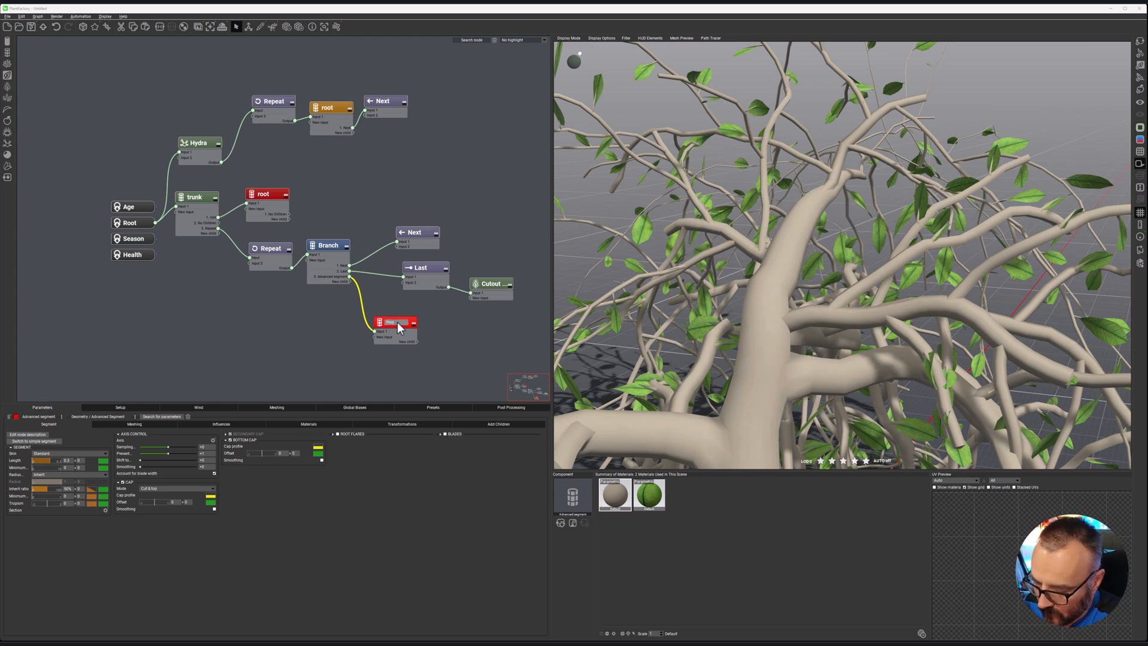
pyautogui.press('Return')
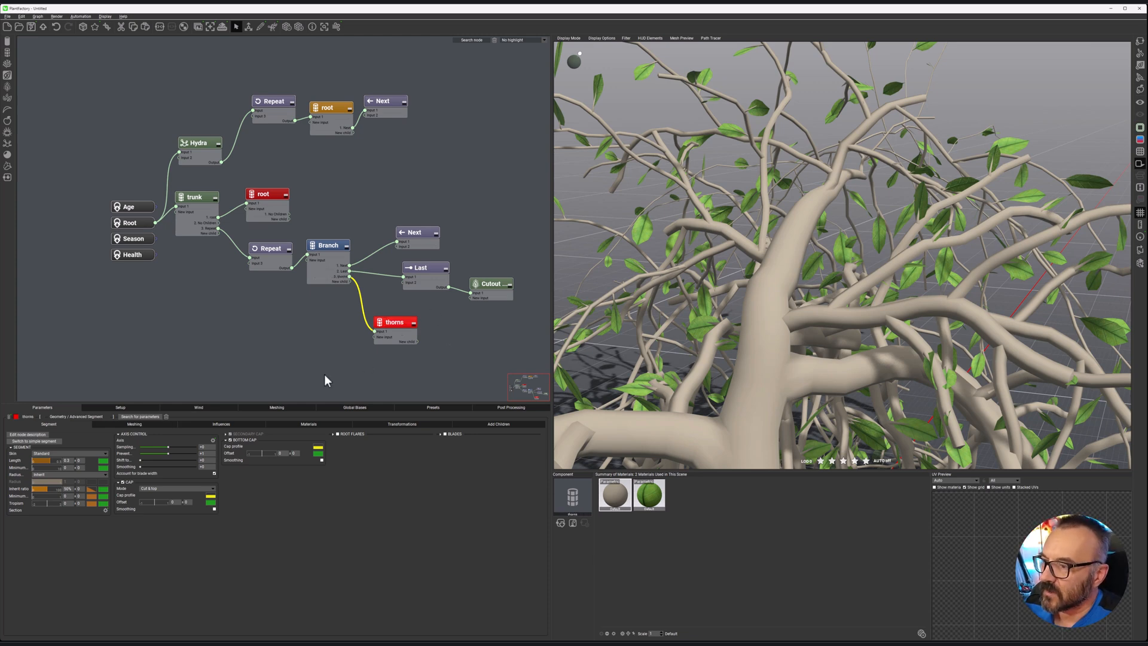
# Set the Number of thorns distributed on the Branch to 20.
pyautogui.click(335, 247)
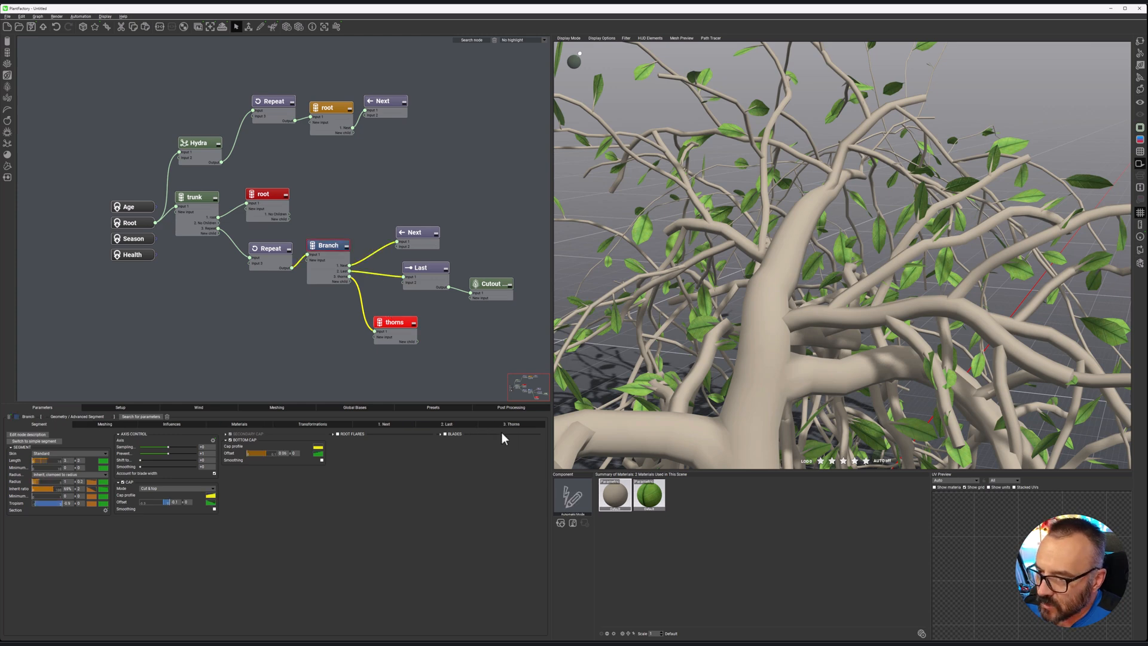
pyautogui.click(518, 425)
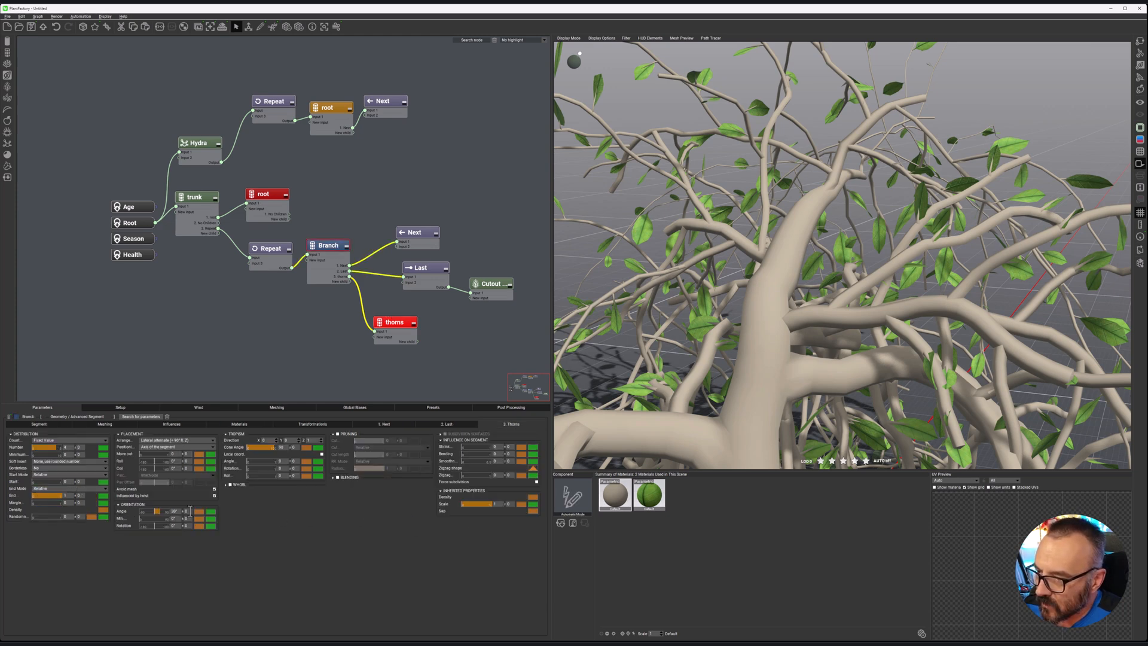
pyautogui.doubleClick(68, 447)
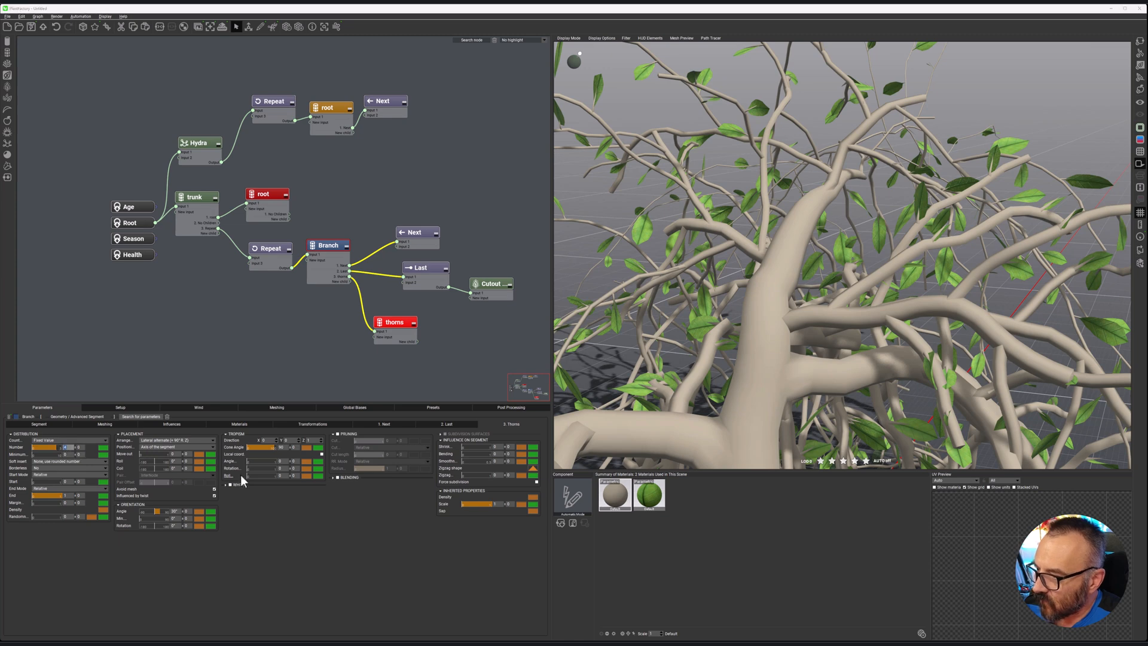
pyautogui.write('20')
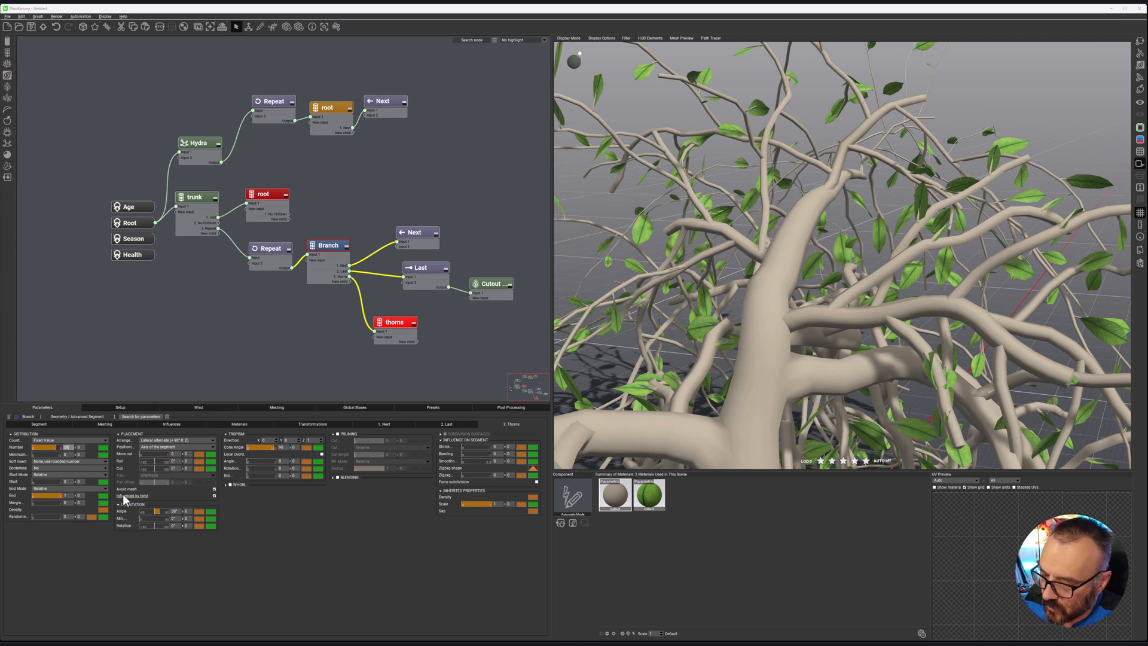
pyautogui.press('Return')
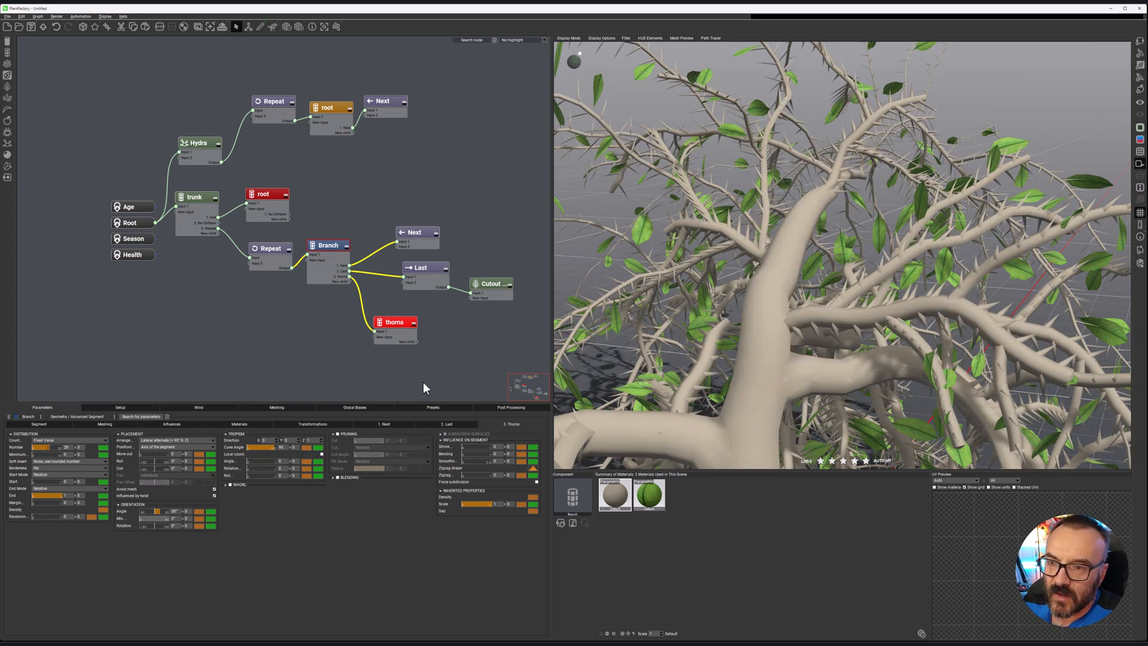
# Set the thorns' placement Roll to 180 and Coil to 130 on the Branch.
pyautogui.doubleClick(176, 461)
pyautogui.write('180')
pyautogui.press('Return')
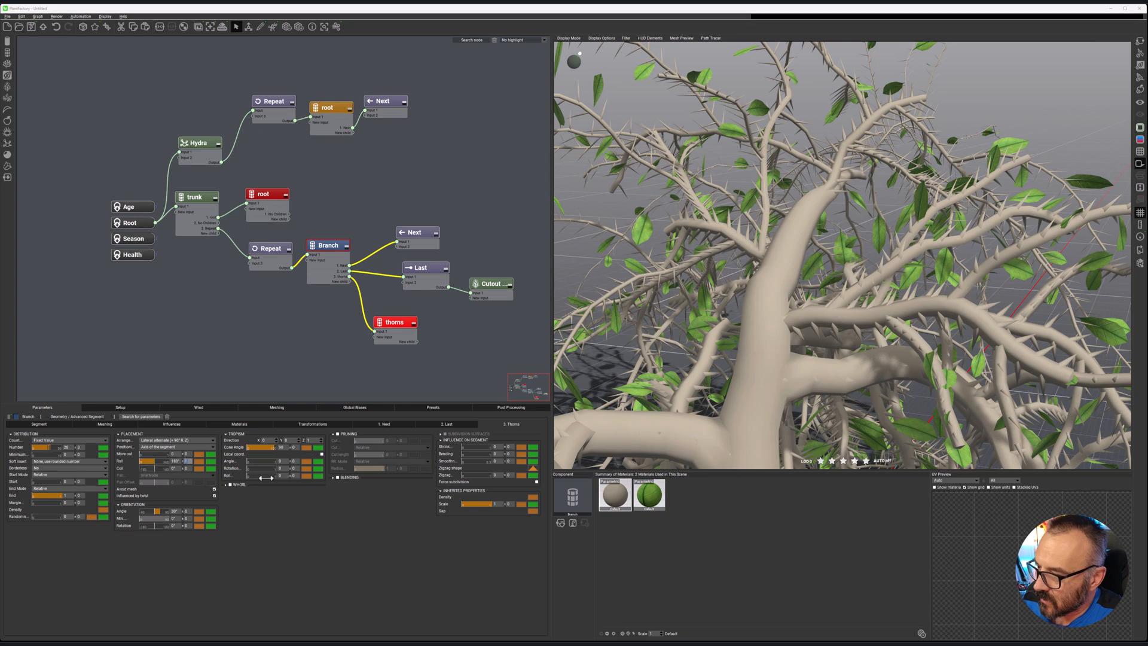
pyautogui.doubleClick(175, 469)
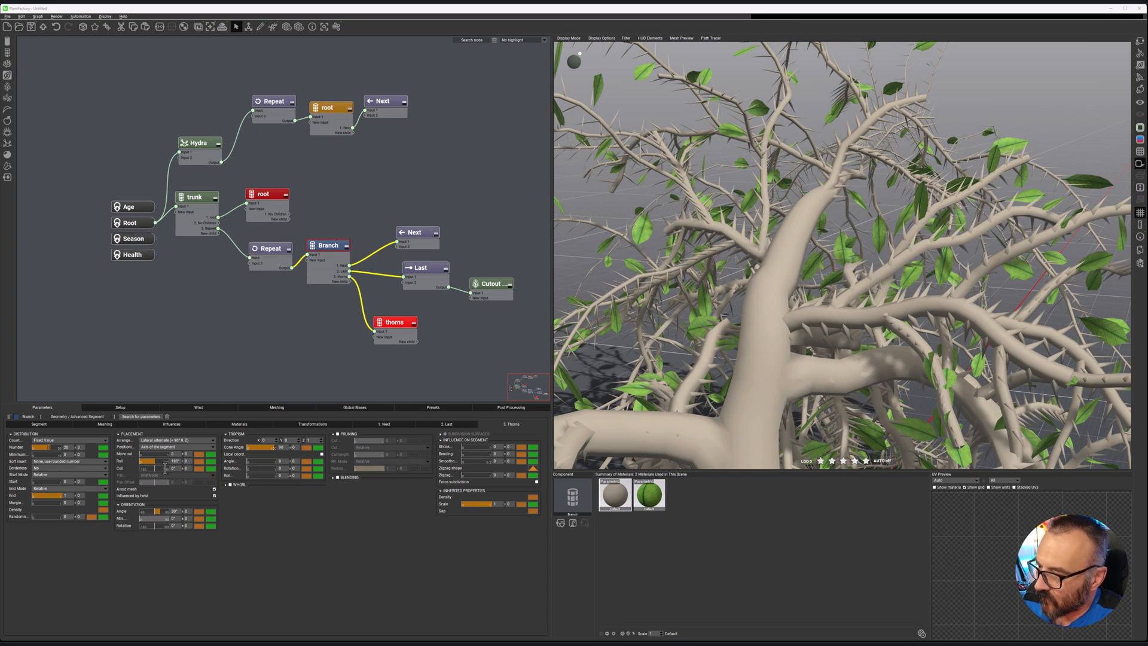
pyautogui.write('13')
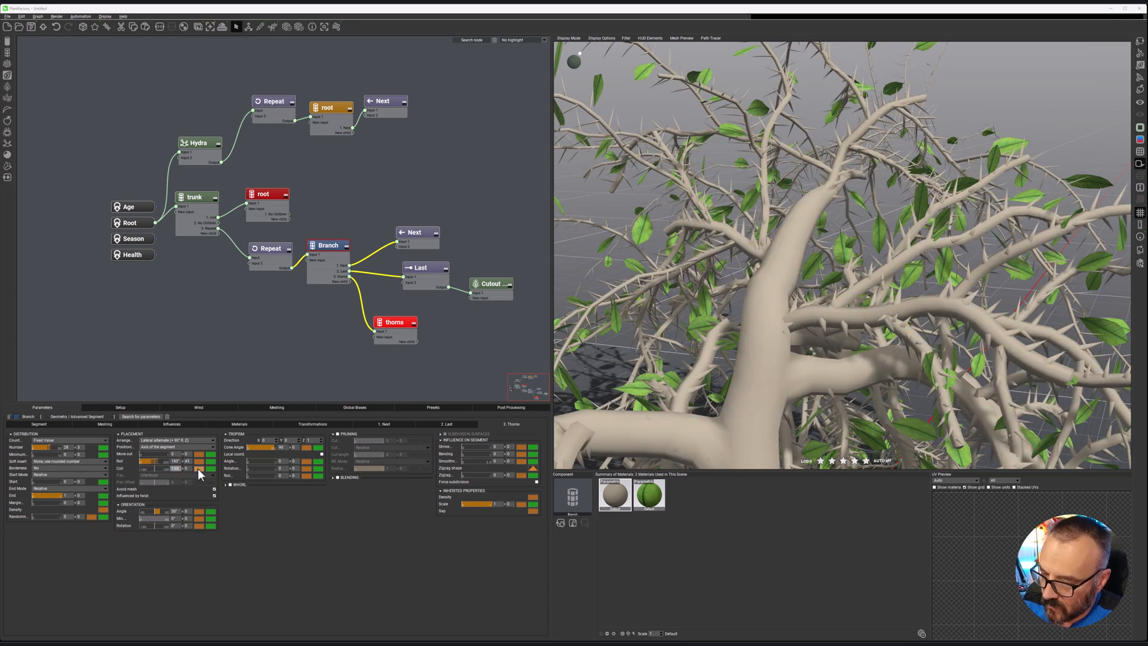
pyautogui.write('0')
pyautogui.press('Return')
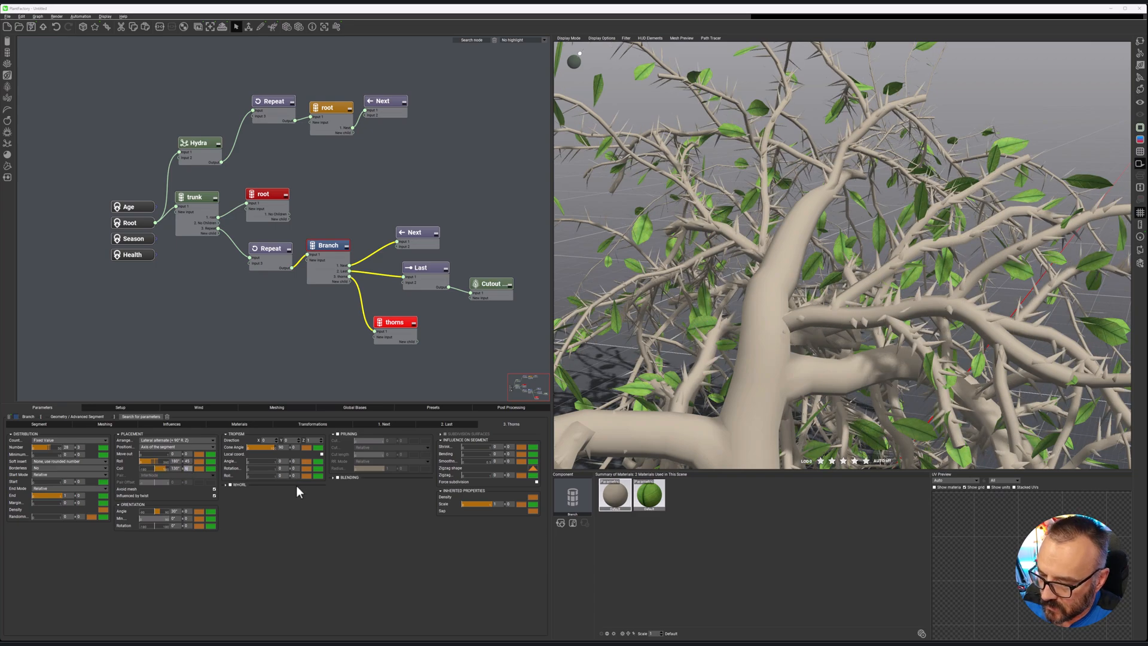
pyautogui.press('Return')
# Enable Pruning for the thorns, and try Blending before switching it back off.
pyautogui.moveTo(835, 270); pyautogui.dragTo(811, 275)
pyautogui.scroll(-4, 811, 275)
pyautogui.scroll(3, 965, 244)
pyautogui.moveTo(965, 243); pyautogui.dragTo(902, 299, button='right')
pyautogui.scroll(-4, 893, 283)
pyautogui.scroll(3, 893, 307)
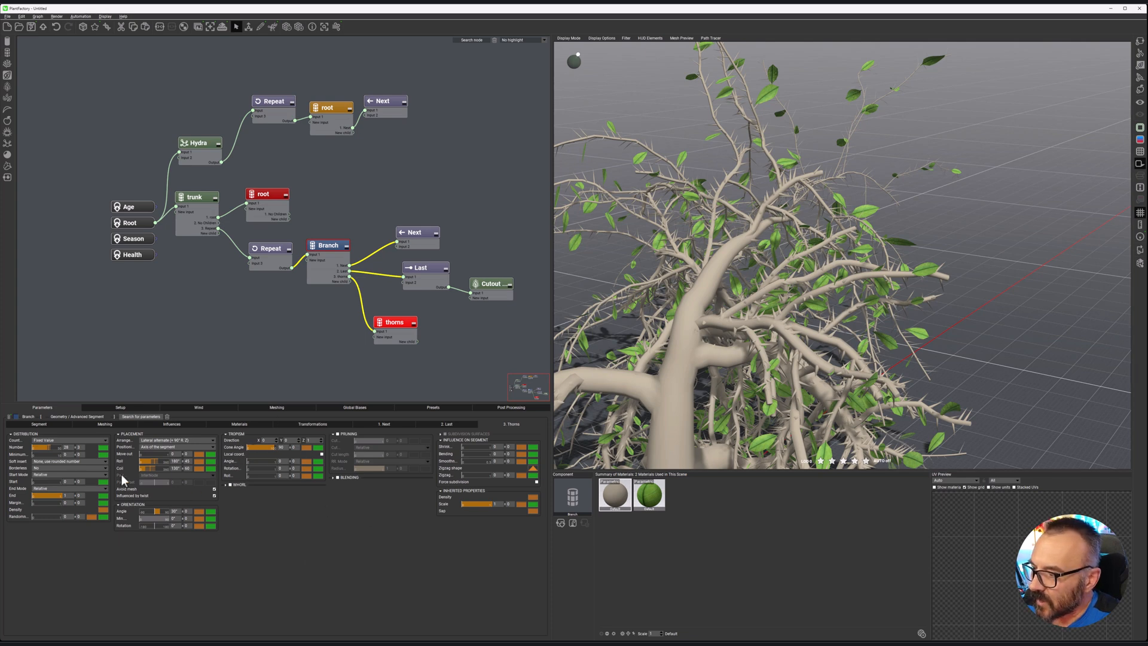
pyautogui.click(337, 434)
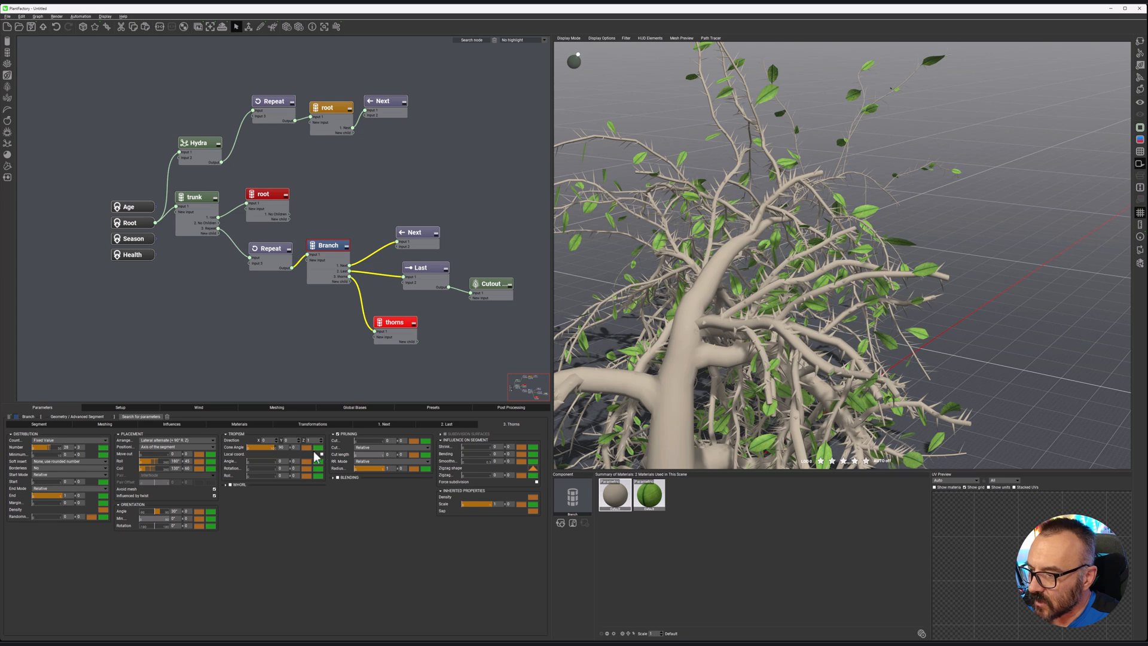
pyautogui.click(338, 477)
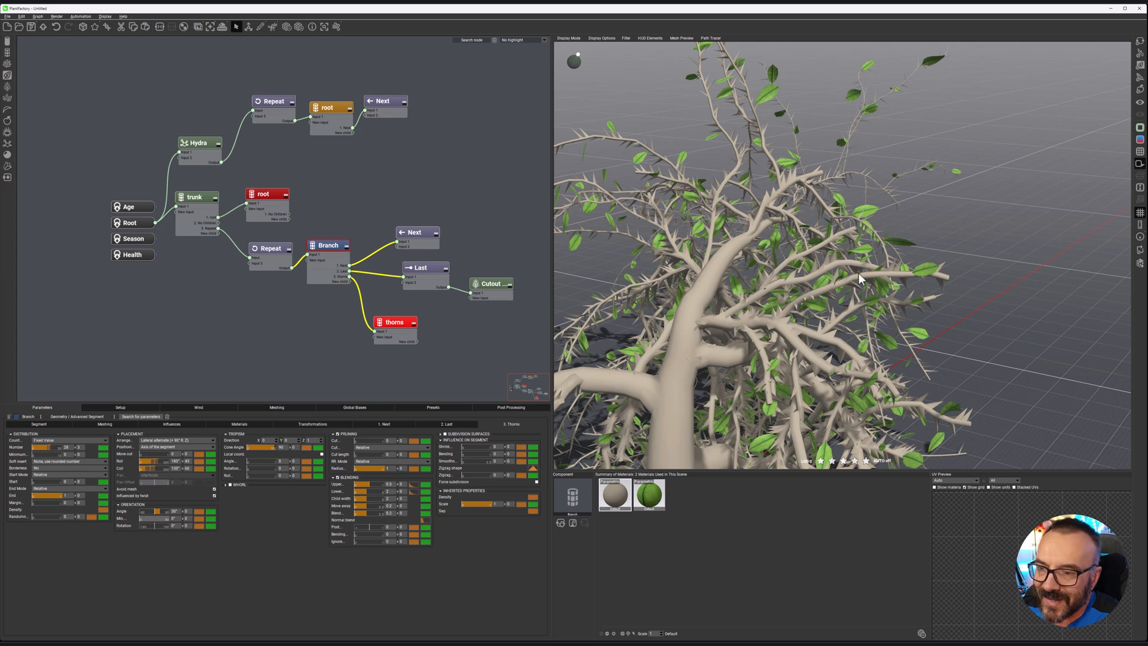
pyautogui.click(336, 477)
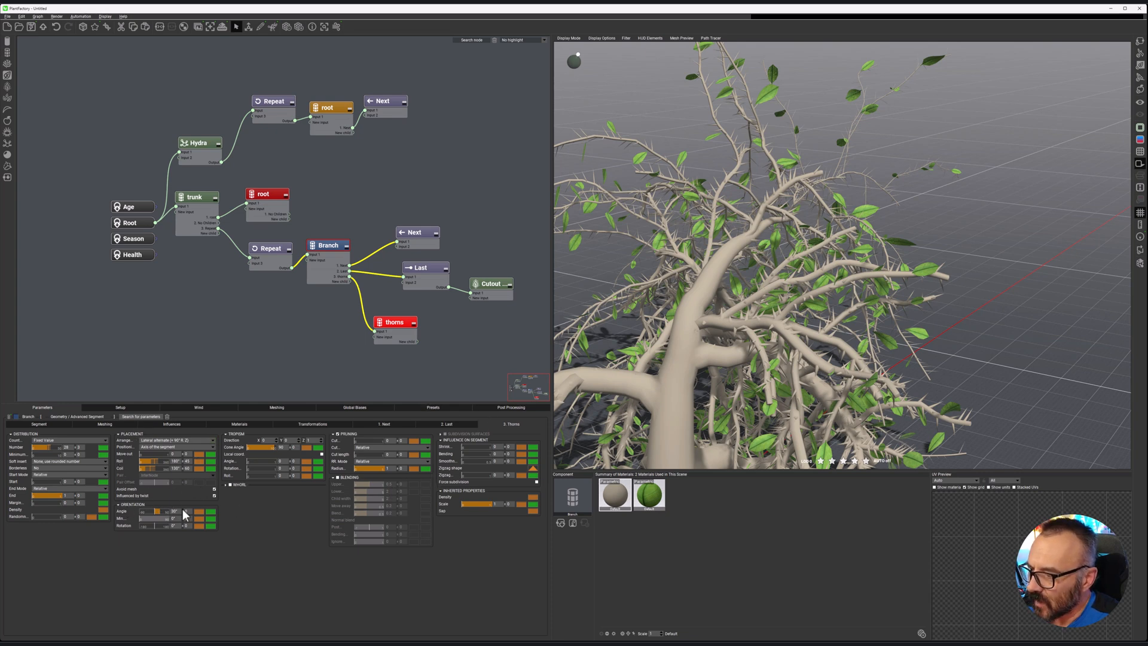
# Set the variation of the thorns' orientation Angle to 30.
pyautogui.click(186, 511)
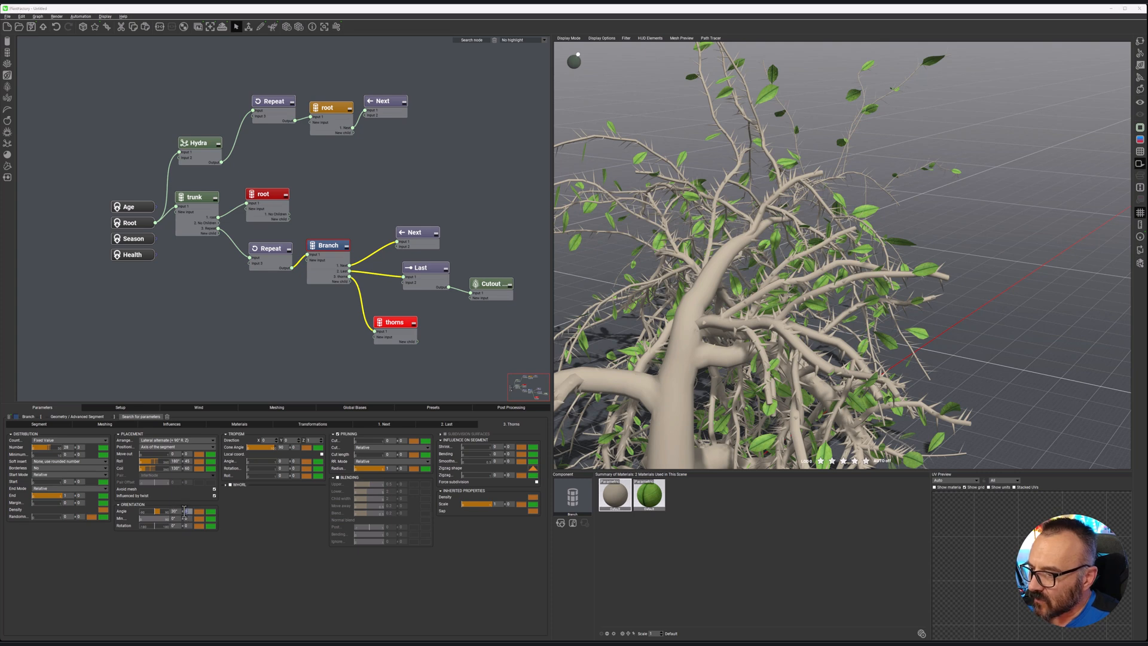
pyautogui.write('3')
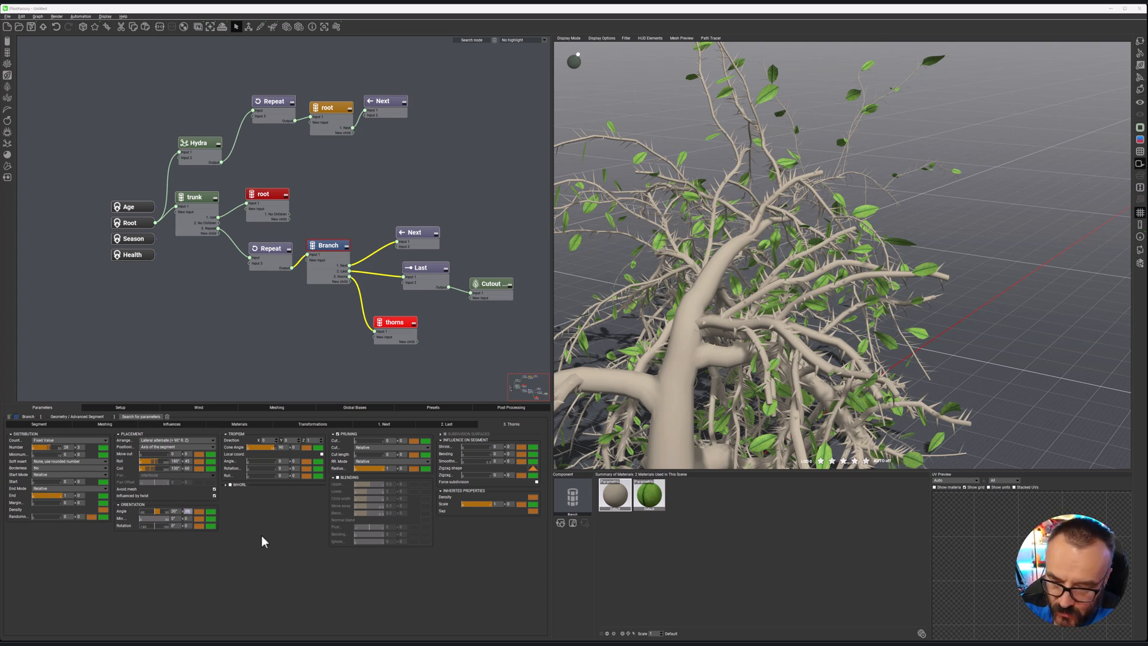
pyautogui.write('0')
pyautogui.press('Return')
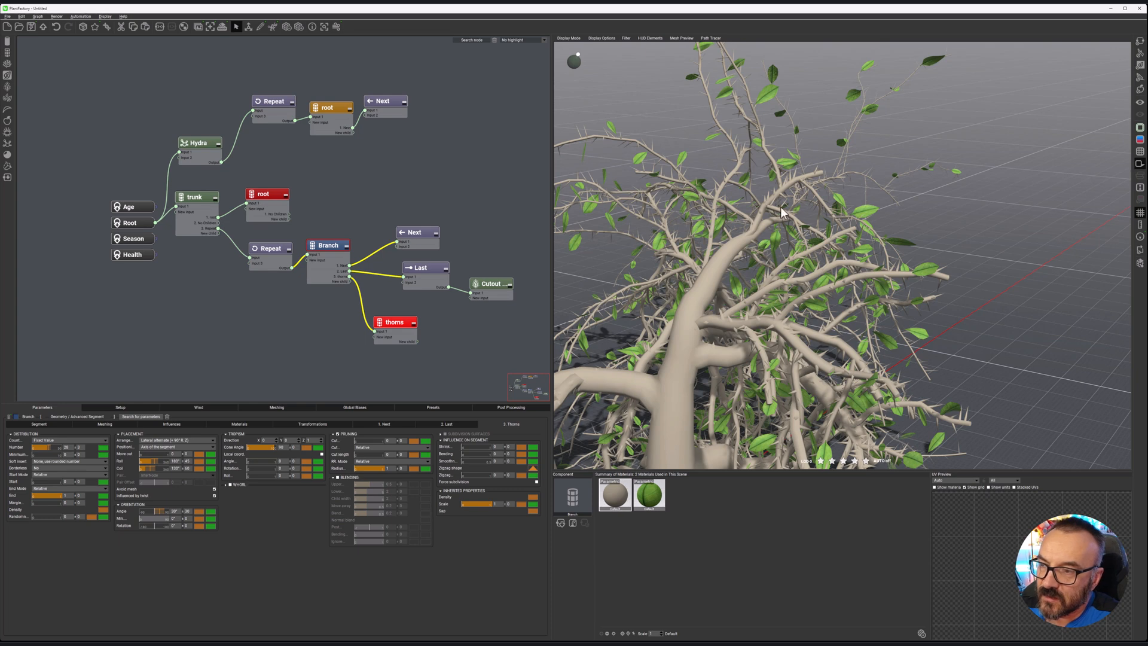
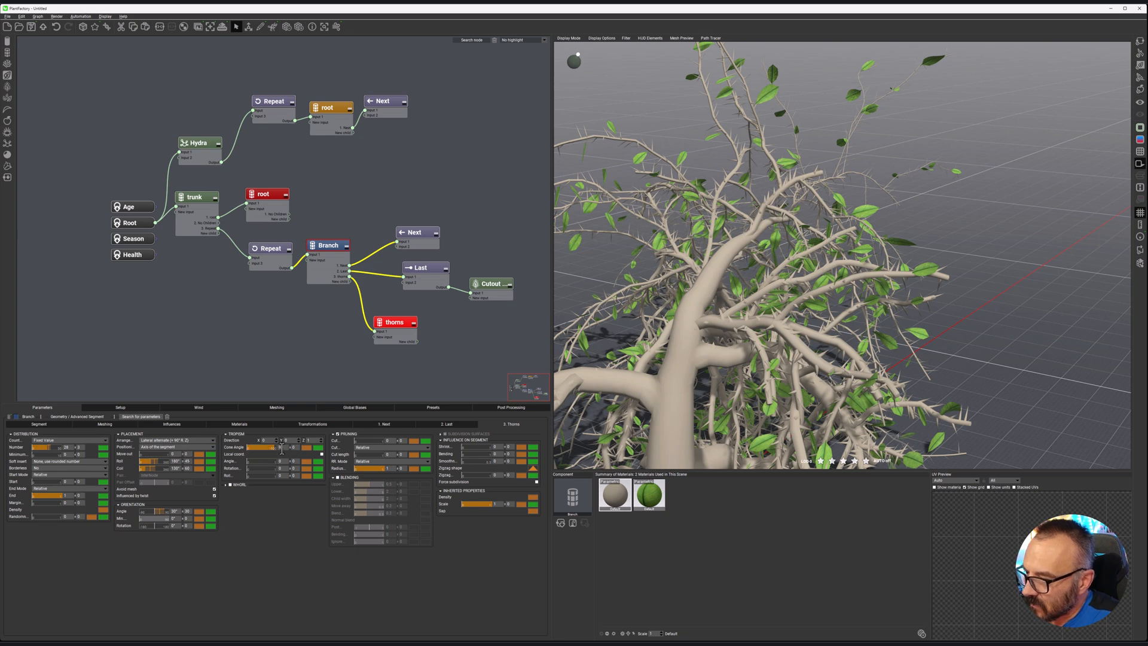
# Set the variation of the thorns' tropism Cone Angle to 30 and slightly raise the tropism's three influence values below it.
pyautogui.moveTo(276, 447)
pyautogui.mouseDown()
pyautogui.moveTo(263, 447)
pyautogui.moveTo(298, 447)
pyautogui.mouseUp()
pyautogui.write('30')
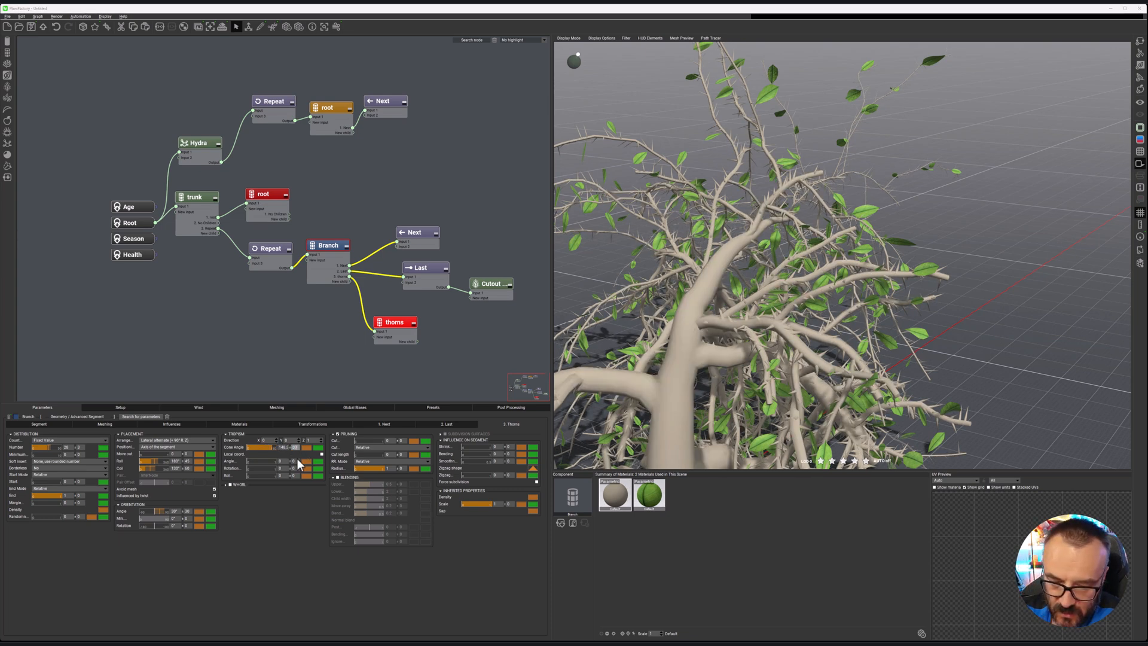
pyautogui.click(267, 561)
pyautogui.moveTo(250, 462)
pyautogui.mouseDown()
pyautogui.moveTo(263, 461)
pyautogui.moveTo(259, 477)
pyautogui.mouseUp()
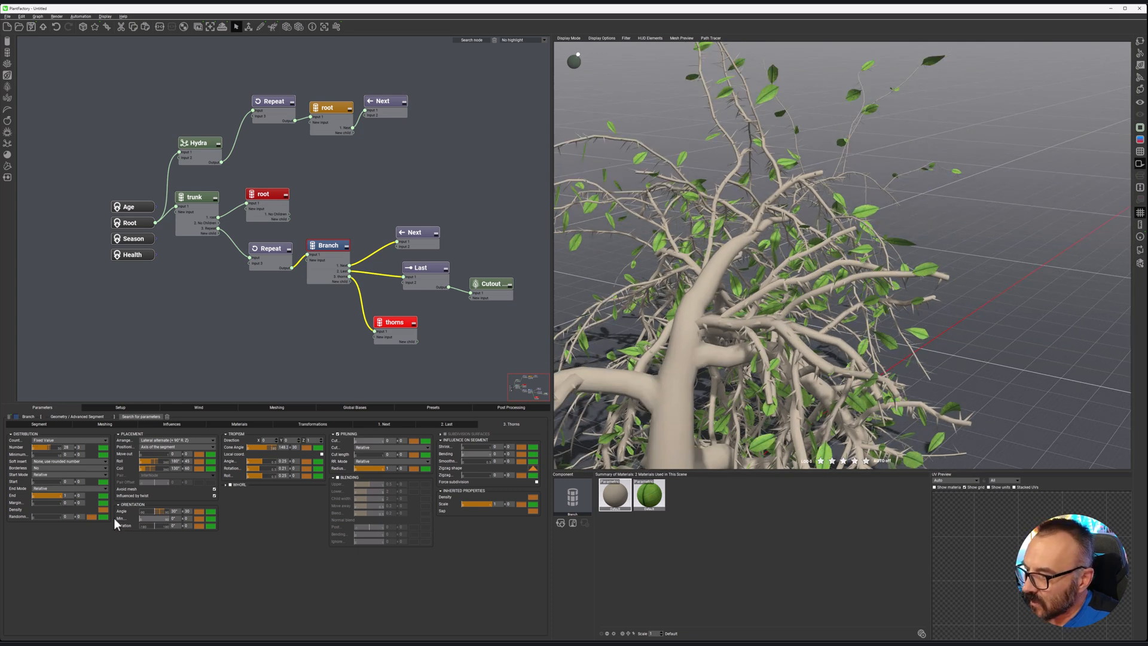
# Raise the thorns' distribution Randomness, and move their Start and End slightly inward along the Branch.
pyautogui.moveTo(45, 517); pyautogui.dragTo(68, 517)
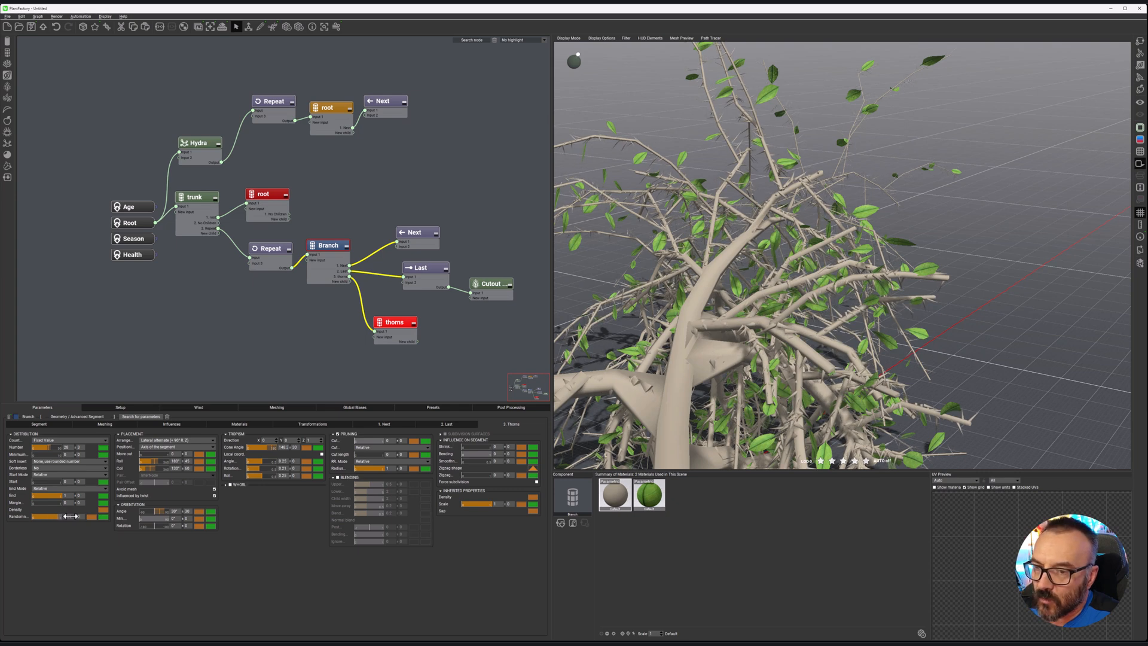
pyautogui.click(79, 518)
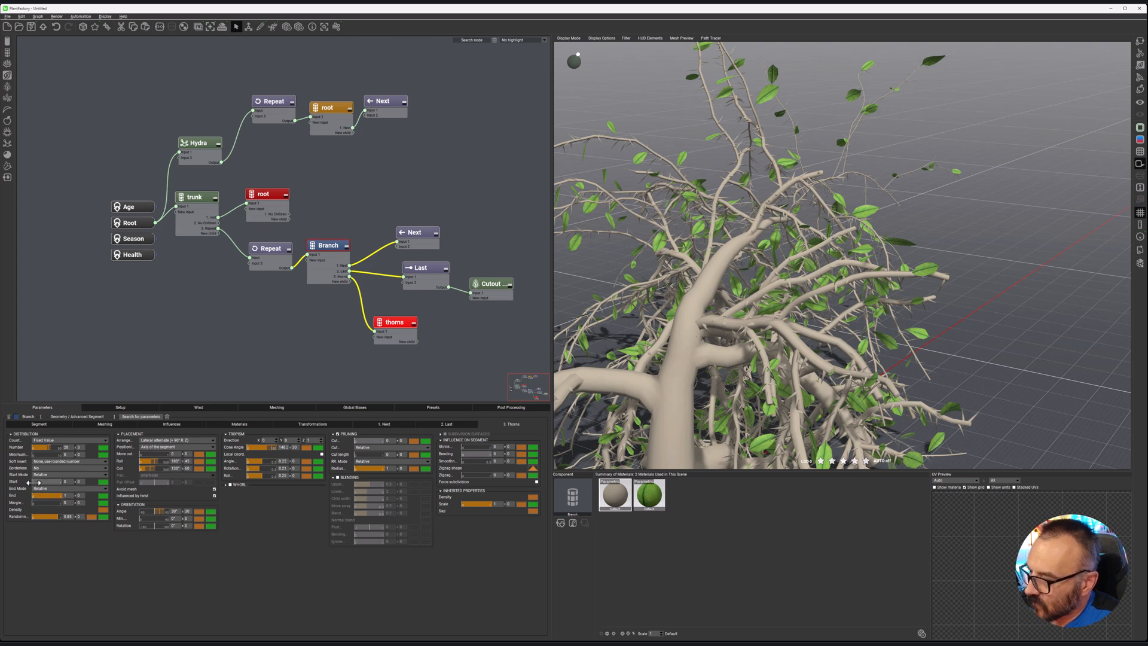
pyautogui.moveTo(39, 482); pyautogui.dragTo(60, 496)
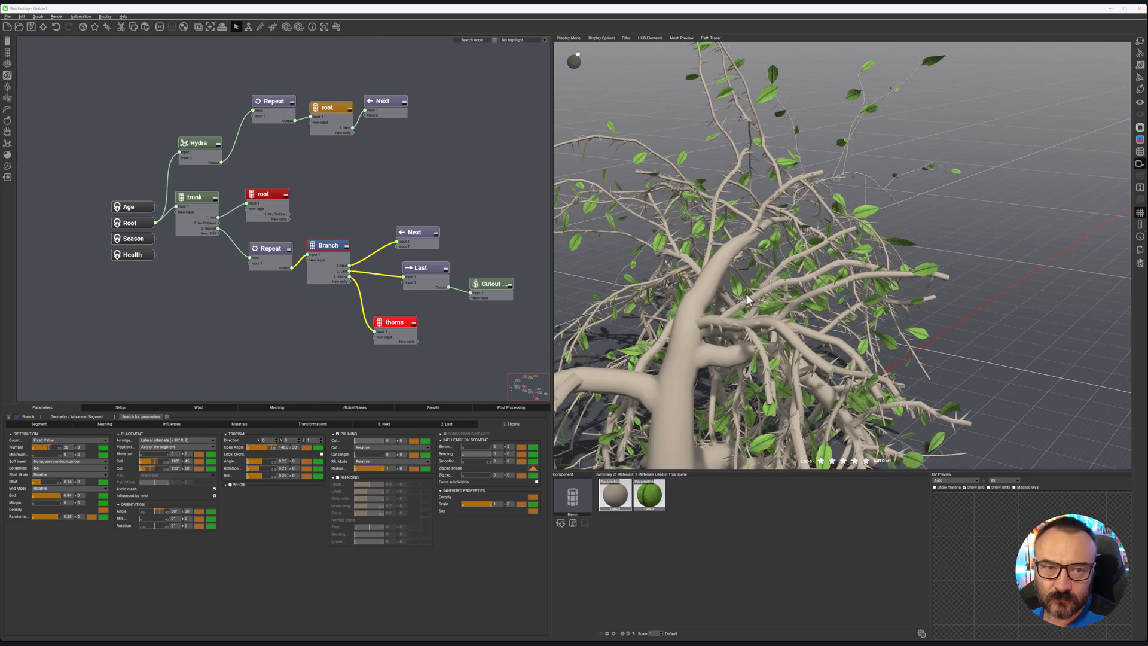
# Generate several new variations of the plant and inspect the tree from different angles.
pyautogui.click(981, 292)
pyautogui.moveTo(981, 291); pyautogui.dragTo(1024, 286, button='right')
pyautogui.scroll(-2, 942, 293)
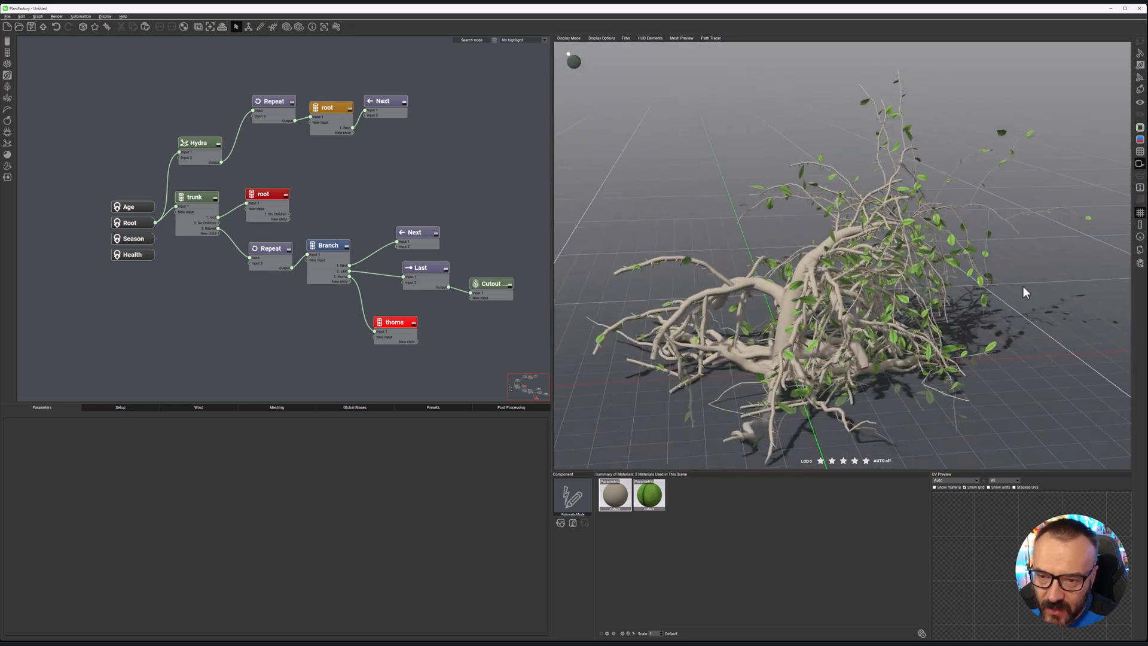
pyautogui.click(82, 27)
pyautogui.moveTo(888, 235); pyautogui.dragTo(1077, 248, button='right')
pyautogui.scroll(5, 981, 272)
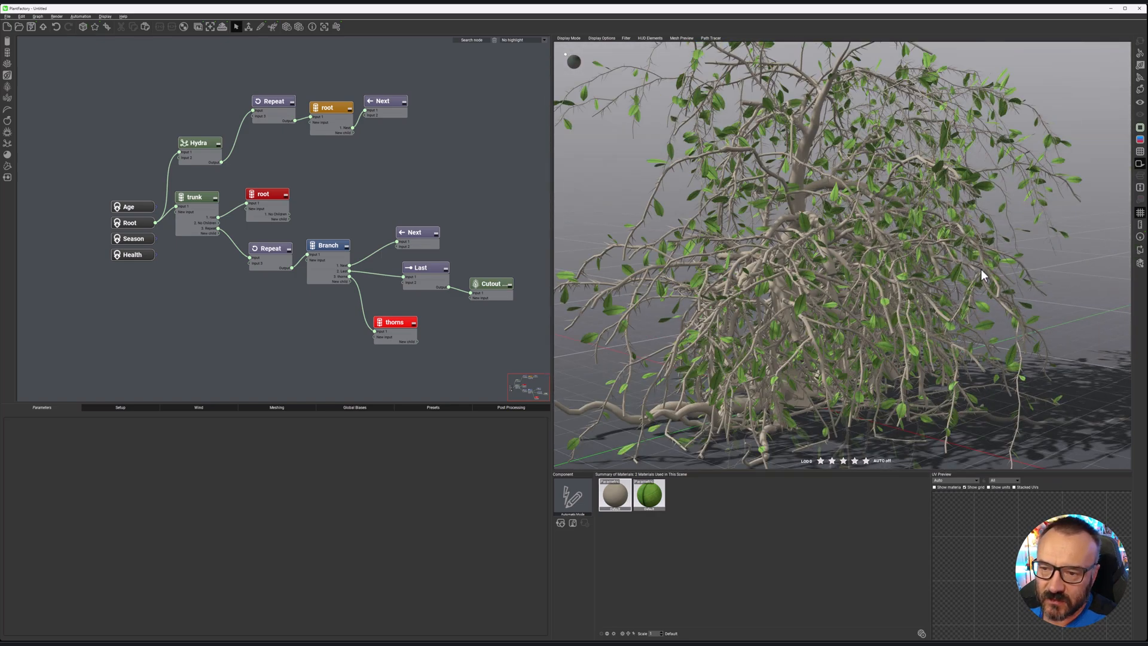
pyautogui.click(81, 30)
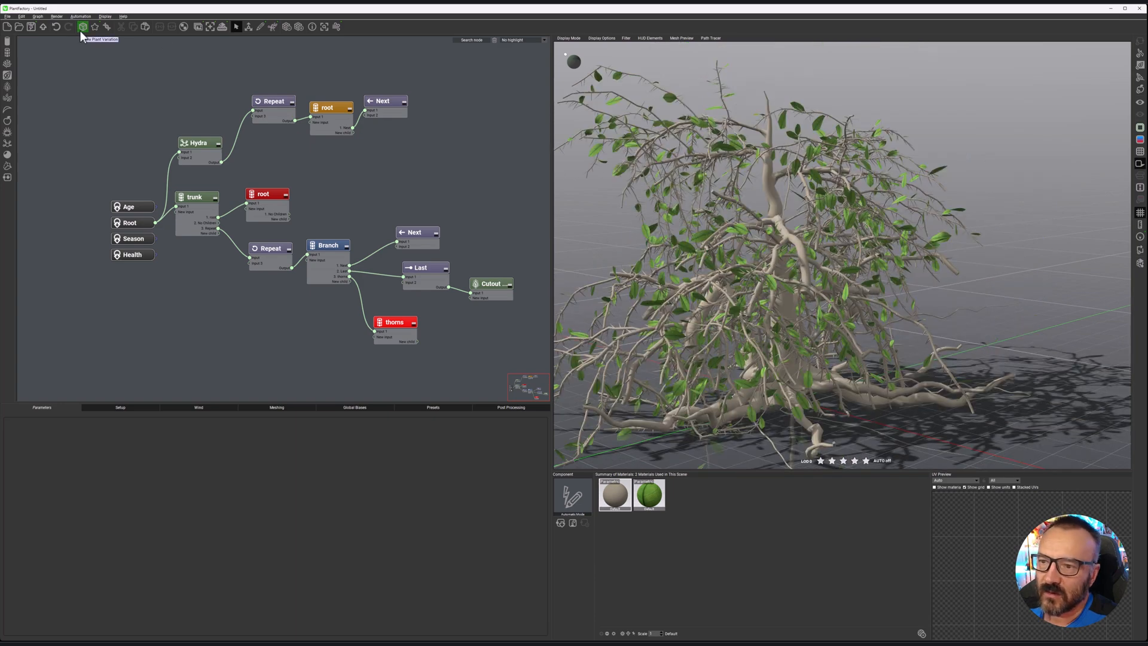
pyautogui.click(81, 30)
pyautogui.moveTo(614, 200); pyautogui.dragTo(835, 256, button='right')
pyautogui.scroll(-4, 720, 224)
pyautogui.scroll(3, 684, 252)
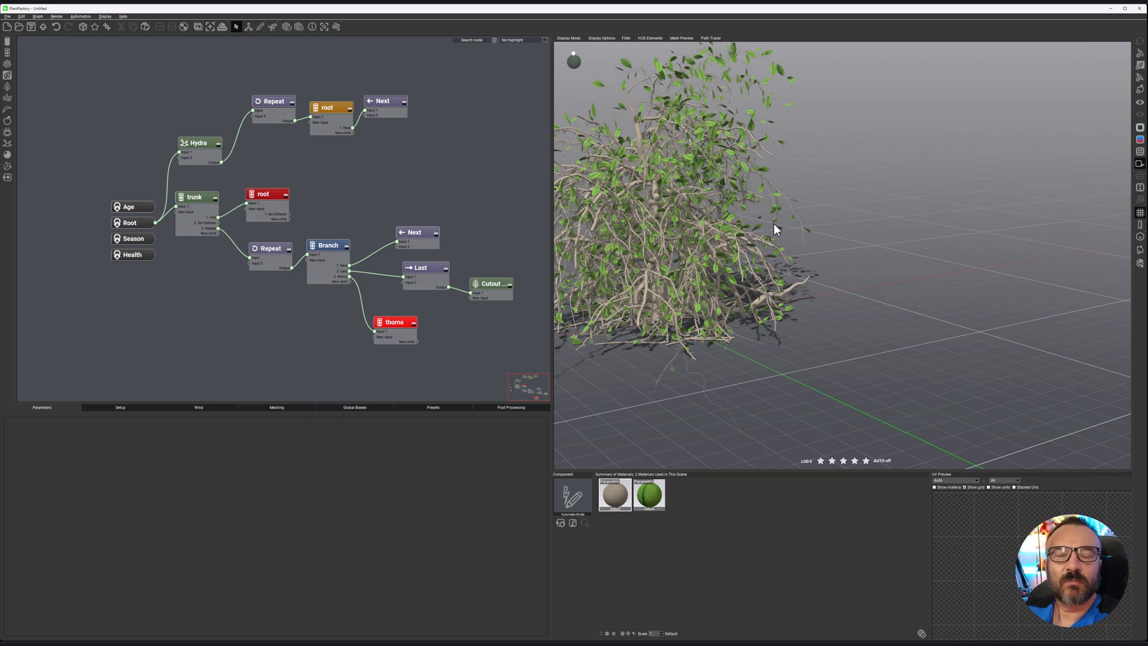
pyautogui.moveTo(715, 209); pyautogui.dragTo(799, 209, button='right')
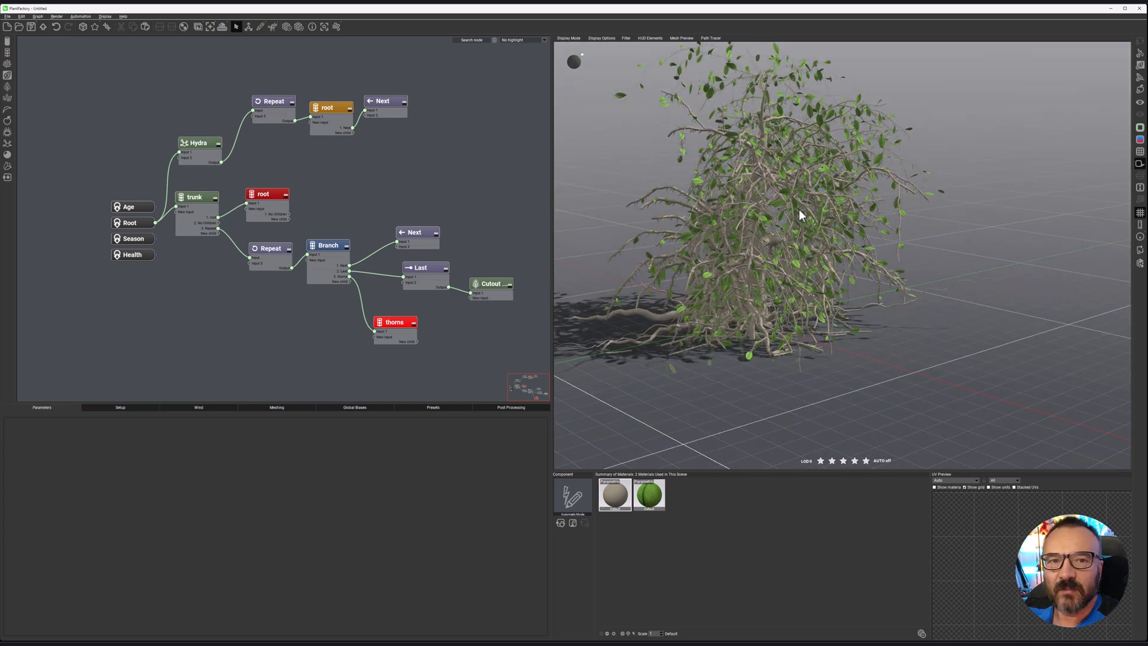
pyautogui.scroll(3, 802, 200)
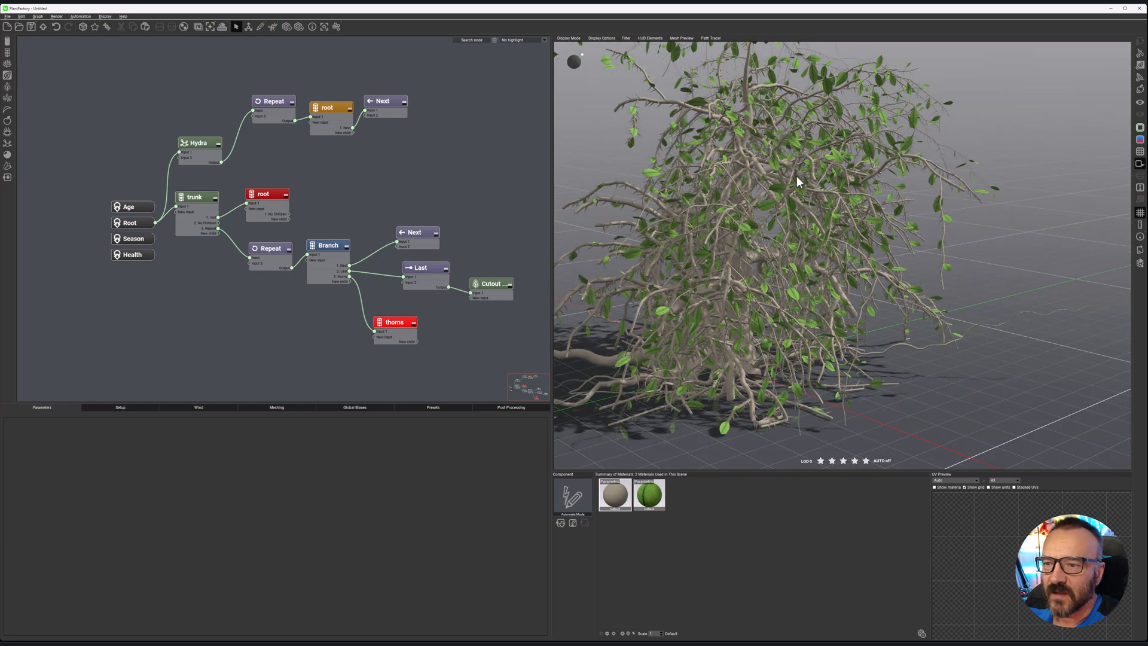
pyautogui.scroll(2, 796, 174)
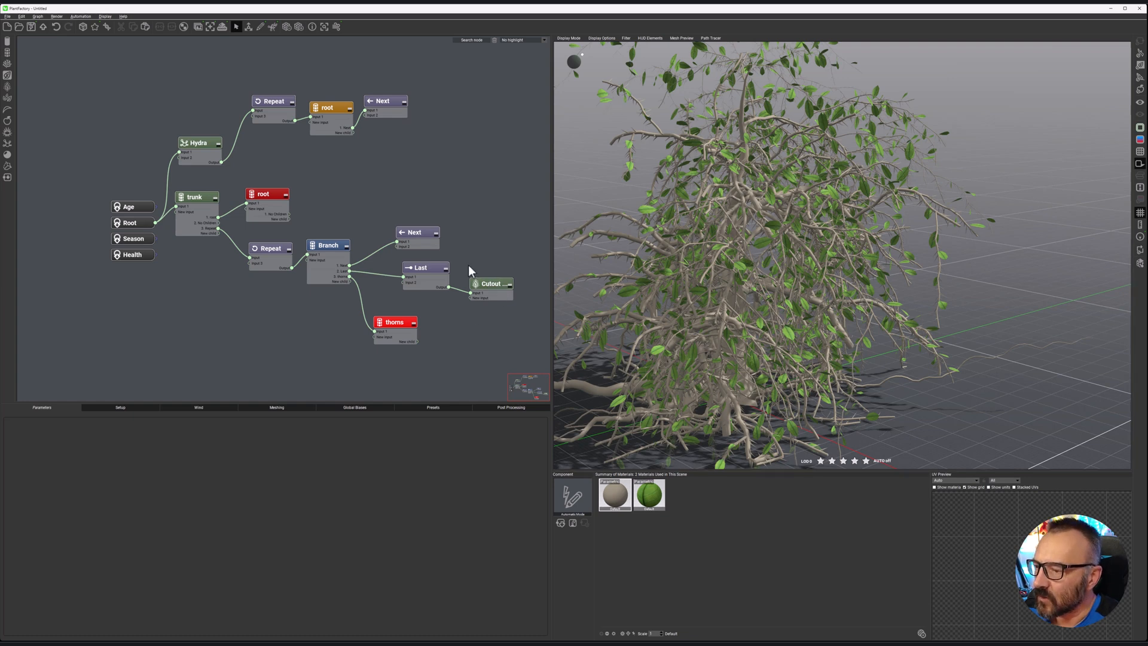
# Adjust the Cutout Leaf's Width tweak variation and shape its parent curve to fall toward the end, with an extra point about two thirds along.
pyautogui.click(489, 283)
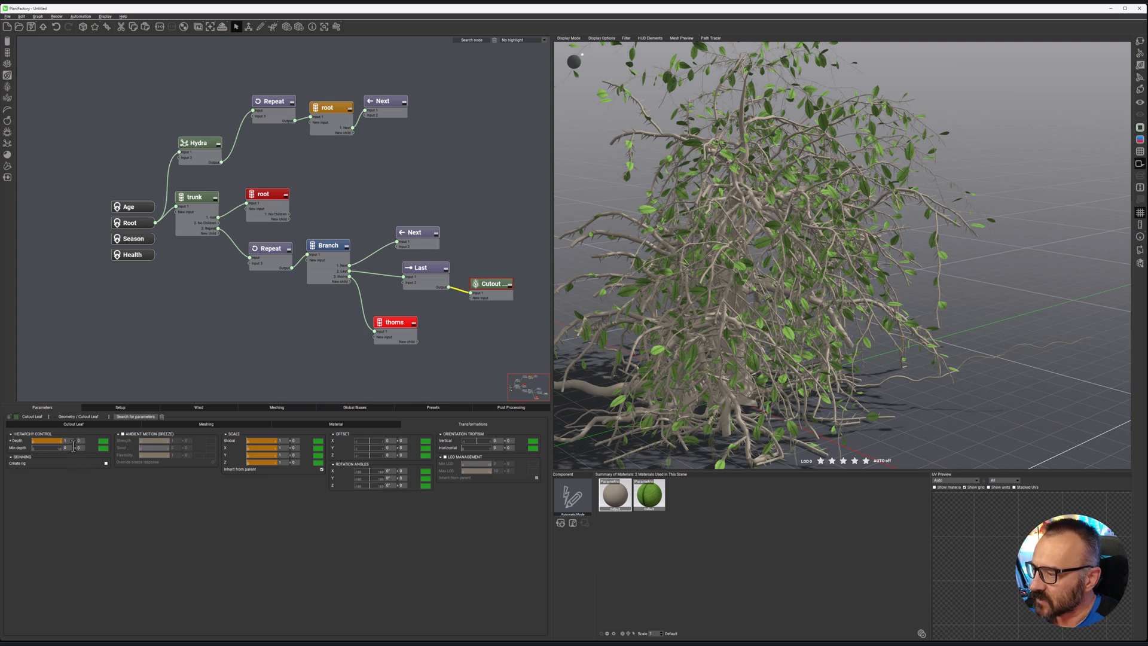
pyautogui.click(76, 423)
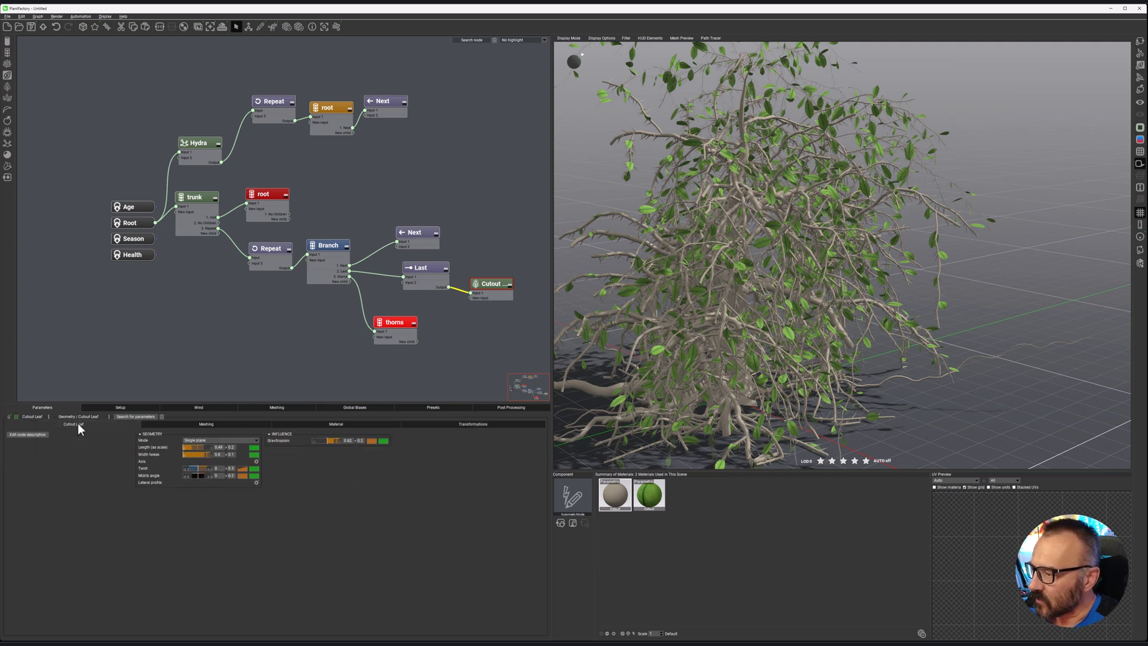
pyautogui.click(231, 455)
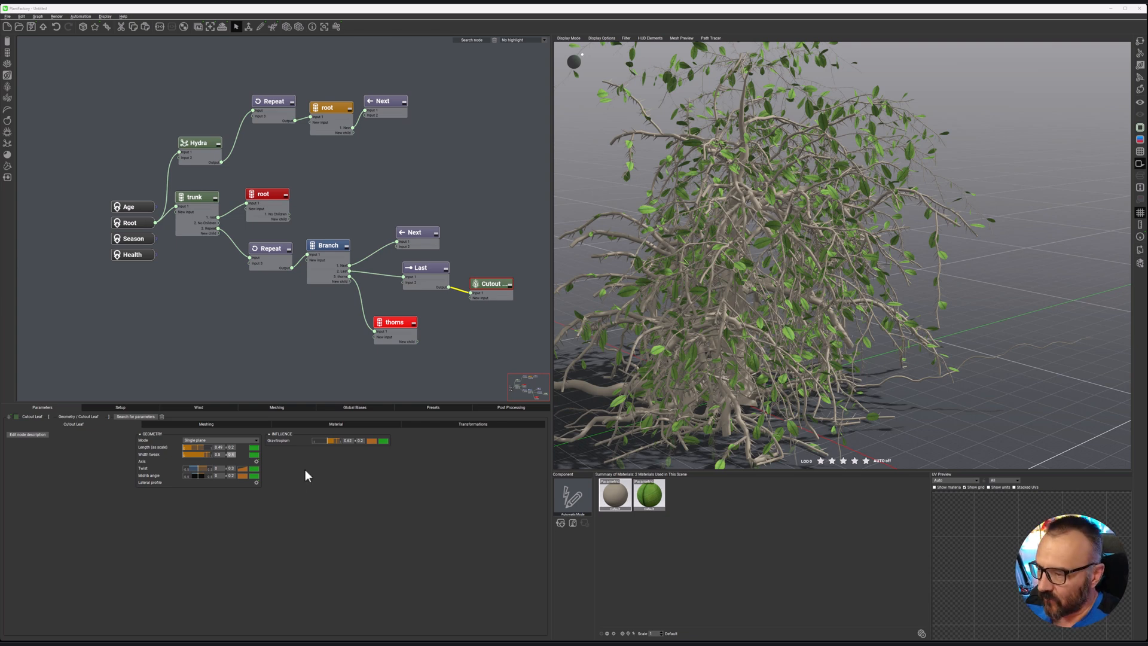
pyautogui.click(256, 454)
pyautogui.moveTo(417, 382); pyautogui.dragTo(432, 529)
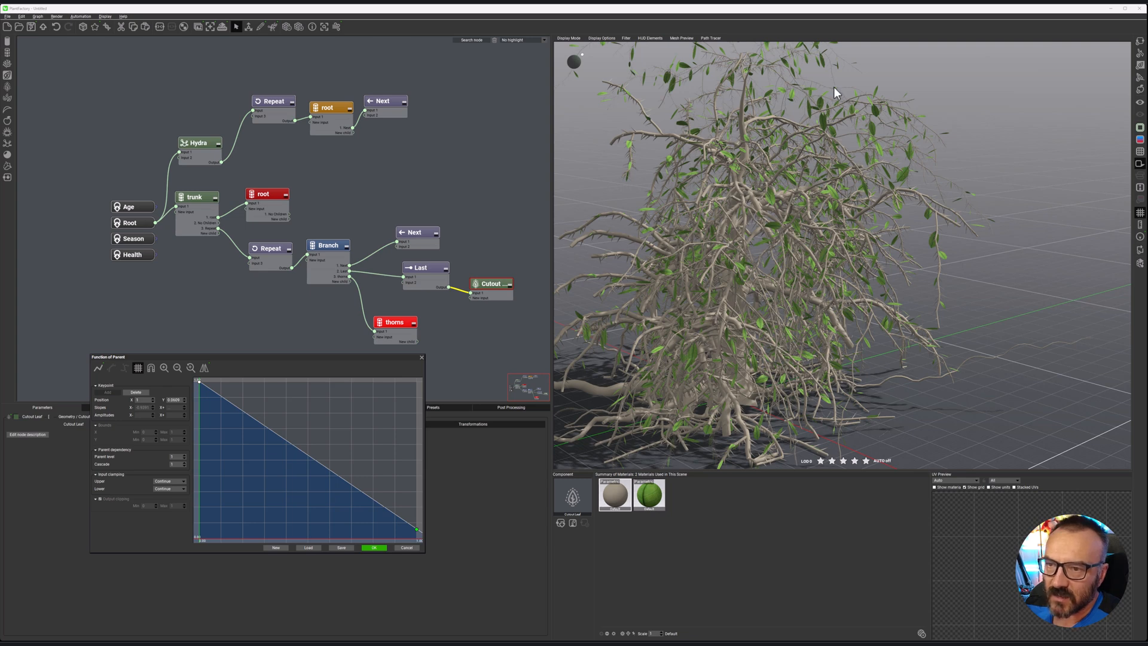
pyautogui.moveTo(419, 529); pyautogui.dragTo(418, 519)
pyautogui.moveTo(318, 459); pyautogui.dragTo(350, 416)
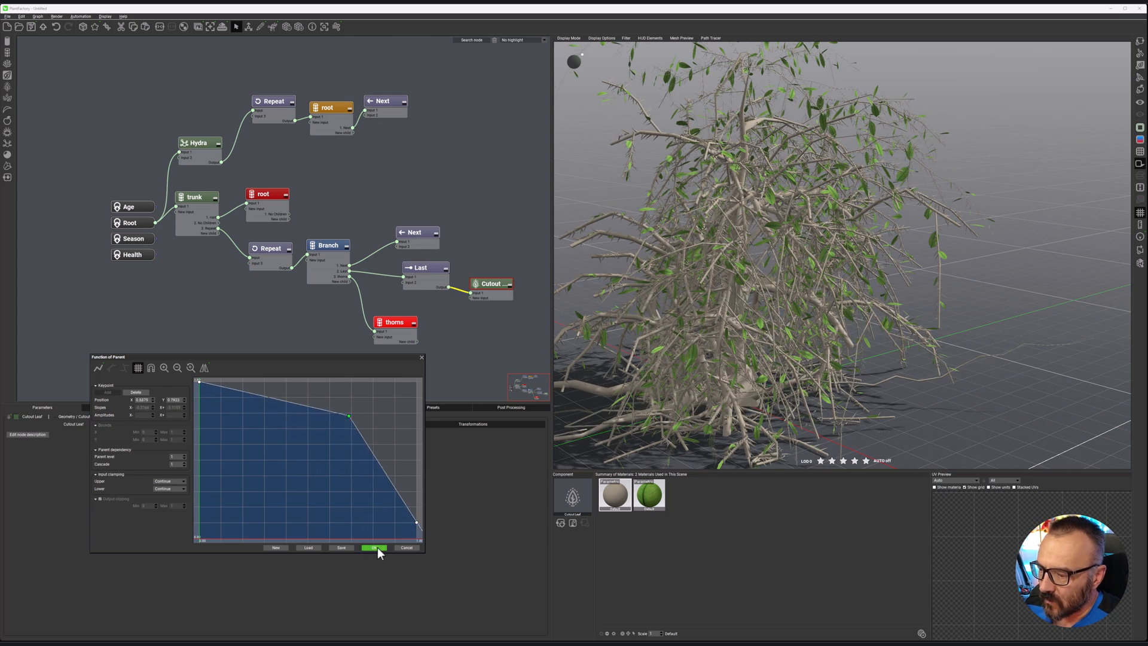
pyautogui.click(375, 547)
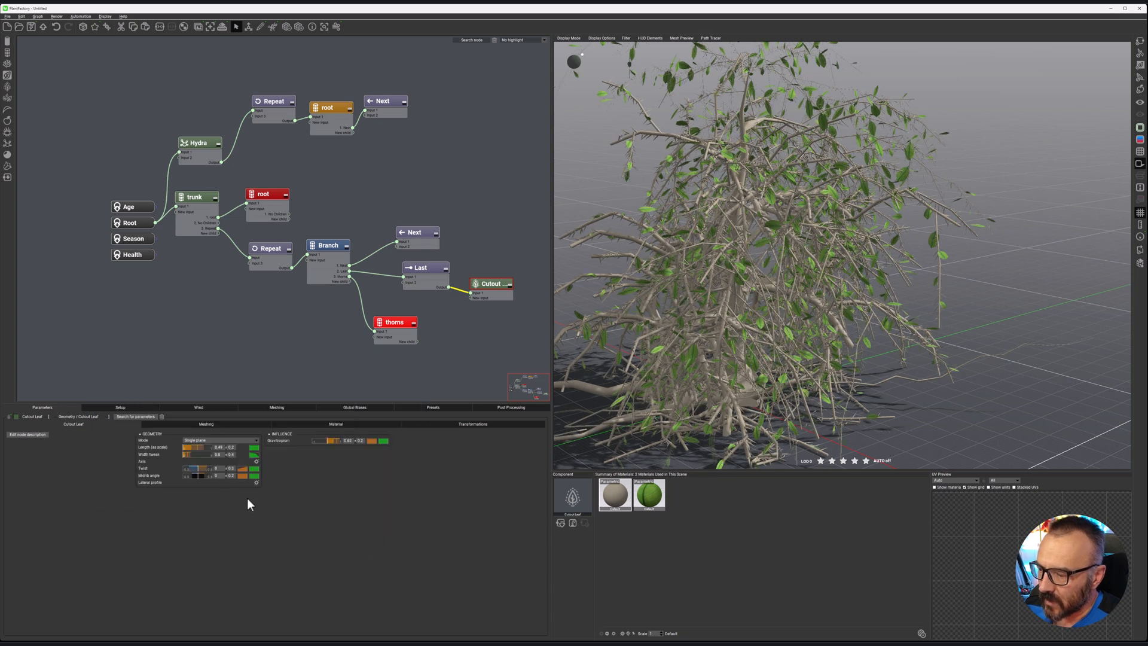
# Shape the Cutout Leaf's Length curve to decrease gently along the parent, with an extra point about two thirds along and a steeper end.
pyautogui.click(253, 452)
pyautogui.moveTo(415, 375); pyautogui.dragTo(421, 514)
pyautogui.click(307, 444)
pyautogui.moveTo(307, 445); pyautogui.dragTo(347, 390)
pyautogui.moveTo(414, 515); pyautogui.dragTo(417, 472)
pyautogui.moveTo(347, 391); pyautogui.dragTo(342, 392)
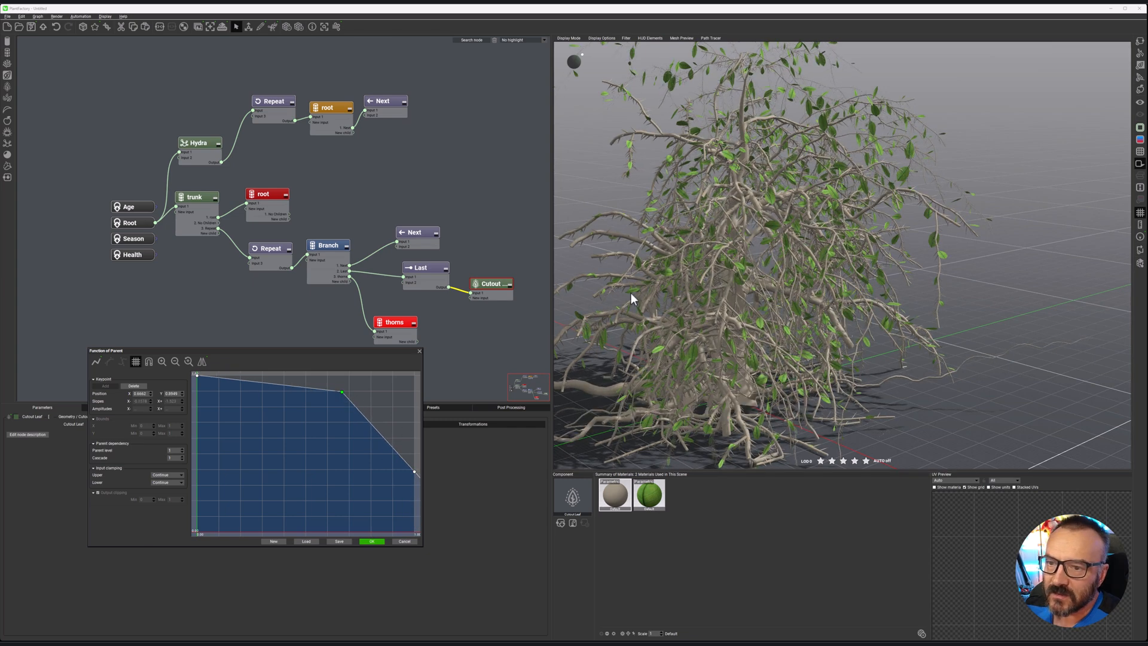
pyautogui.click(372, 541)
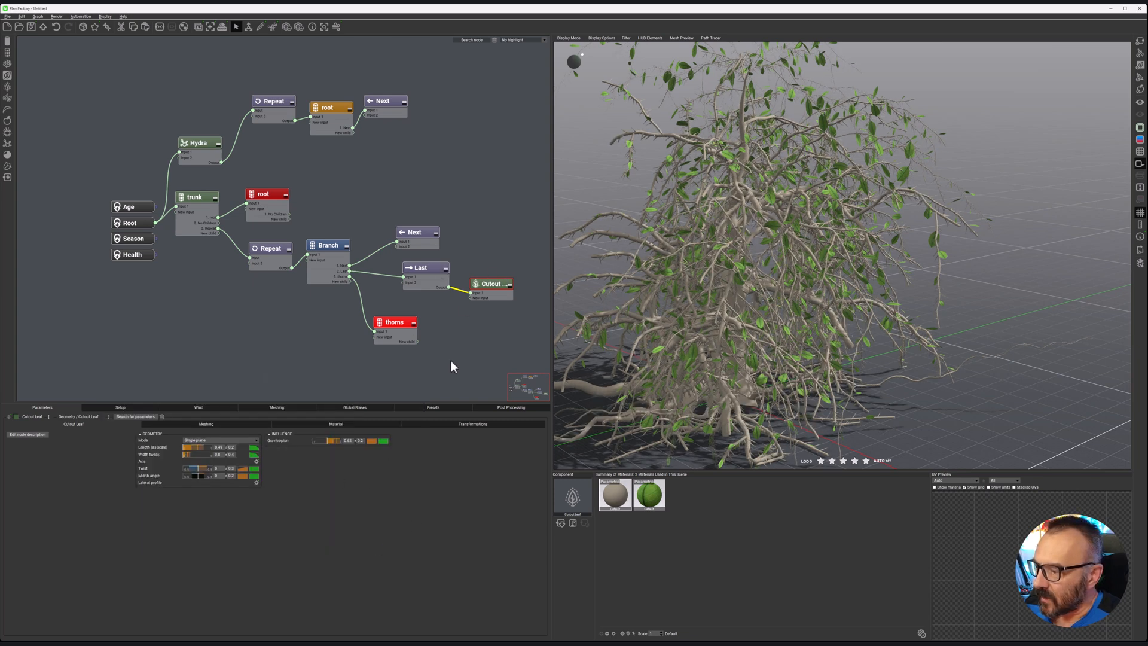
# Set the Number of leaves on the Branch's Last output to 12, and raise their distribution Randomness and Start.
pyautogui.click(330, 246)
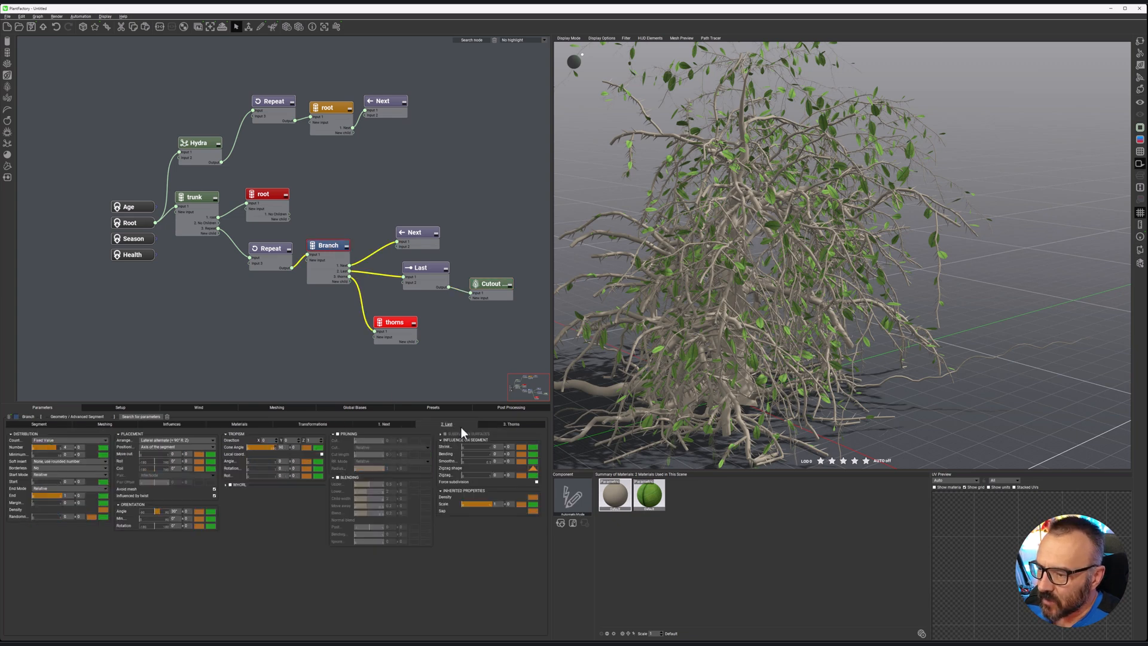
pyautogui.moveTo(71, 448); pyautogui.dragTo(54, 446)
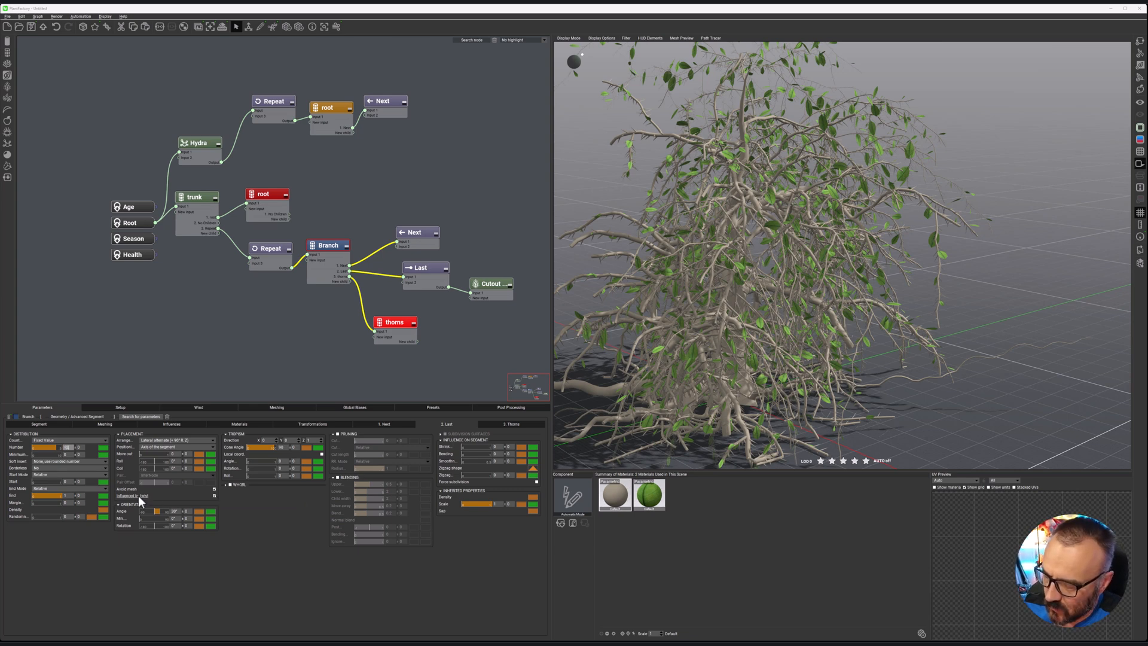
pyautogui.write('12')
pyautogui.press('Return')
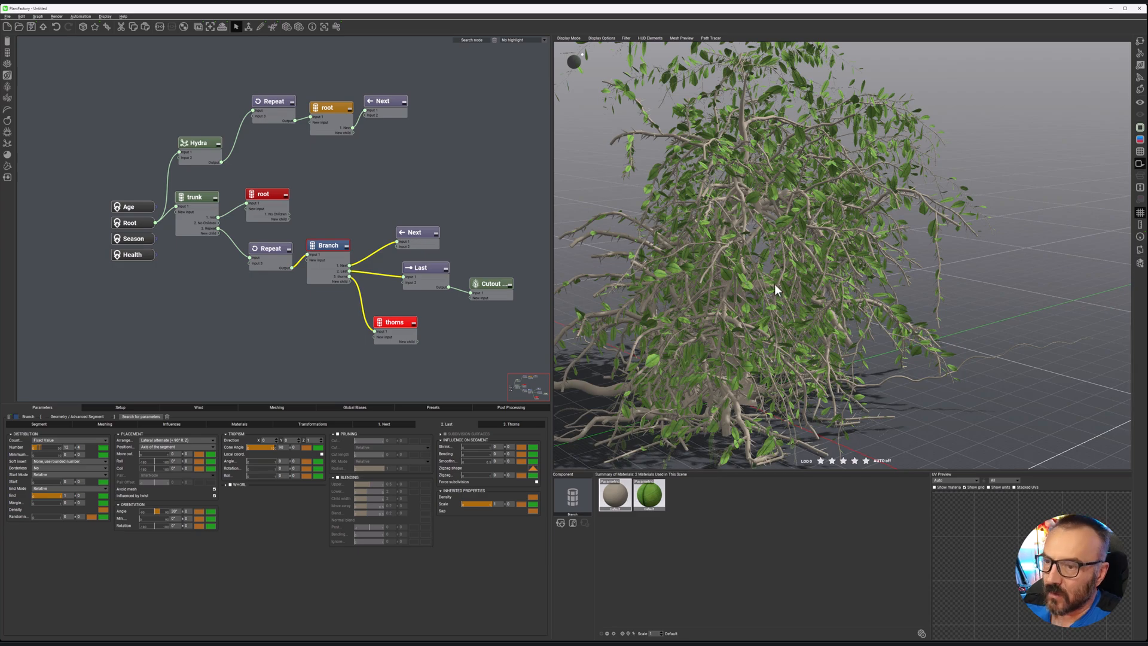
pyautogui.moveTo(747, 283); pyautogui.dragTo(816, 267, button='right')
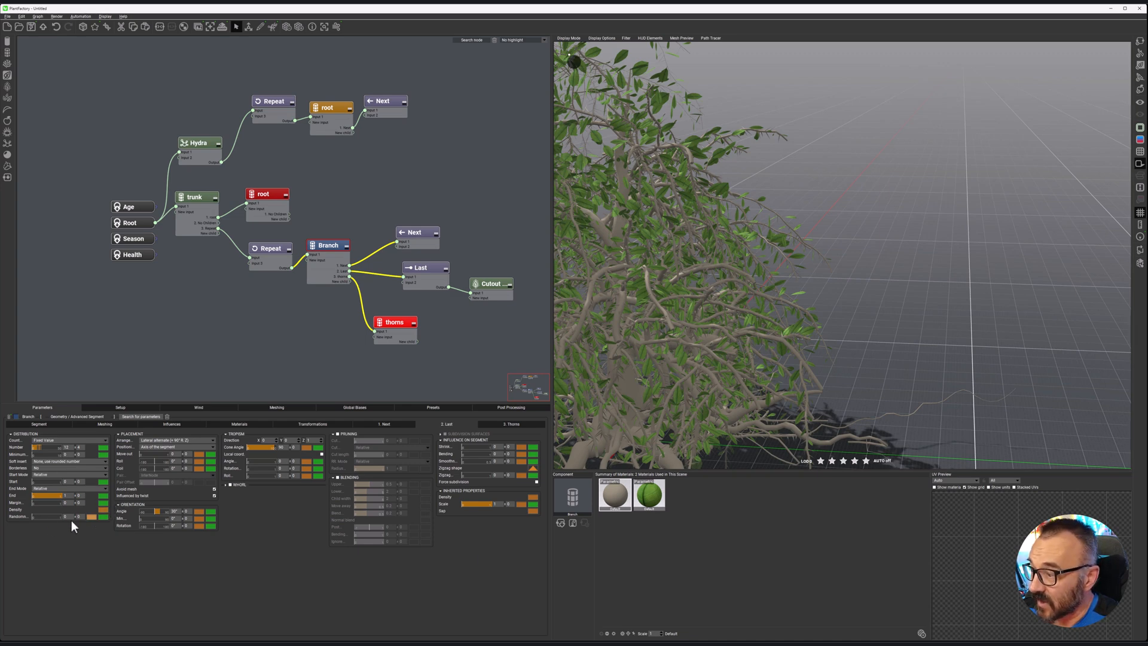
pyautogui.moveTo(37, 516); pyautogui.dragTo(37, 481)
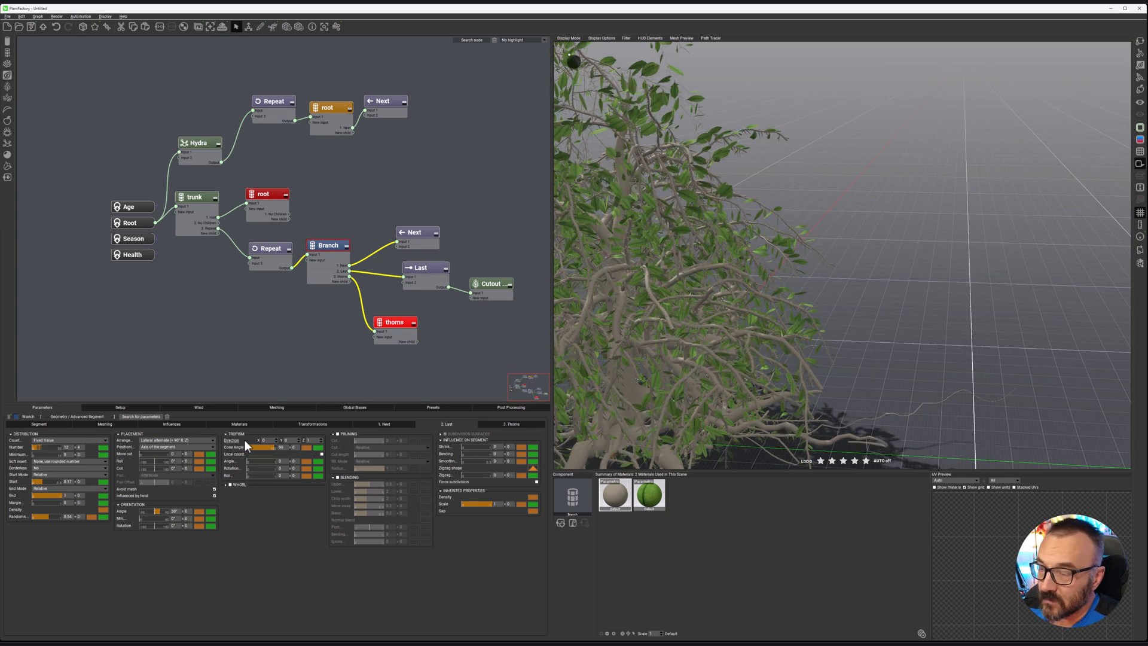
# Increase the leaves' placement Roll and Coil, with a variation of 35 for Roll and 45 for Coil.
pyautogui.moveTo(157, 462); pyautogui.dragTo(168, 468)
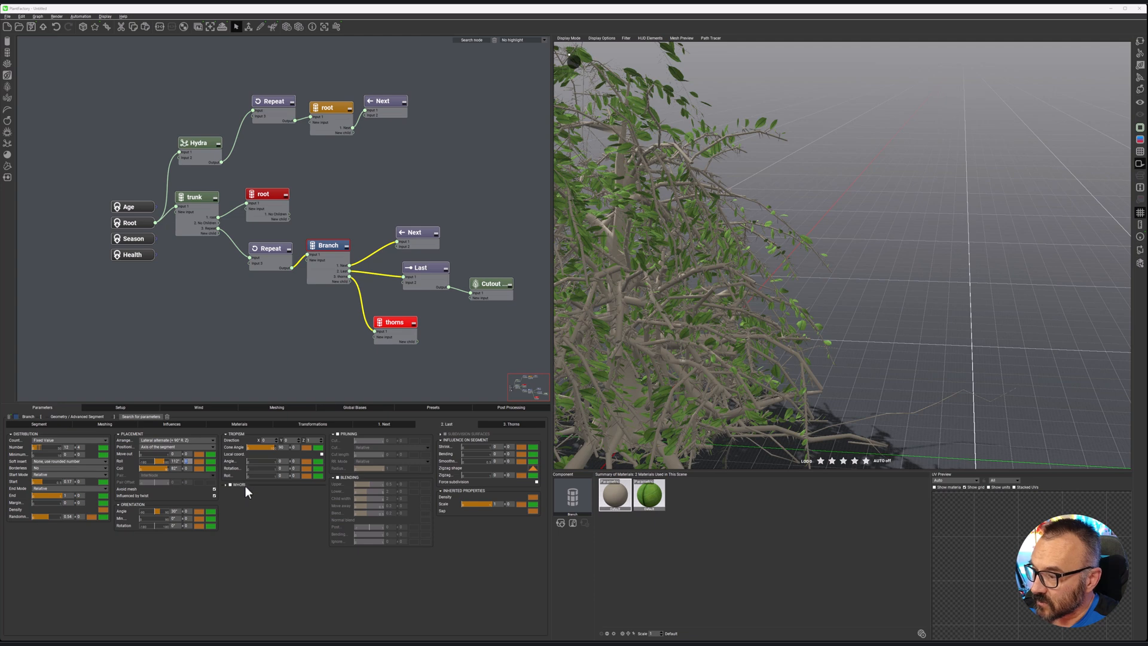
pyautogui.write('35')
pyautogui.doubleClick(187, 469)
pyautogui.write('45')
# Examine the leaf distribution over the whole tree, from the crown down to the roots.
pyautogui.moveTo(734, 280); pyautogui.dragTo(735, 210)
pyautogui.scroll(3, 736, 213)
pyautogui.moveTo(774, 244); pyautogui.dragTo(802, 306)
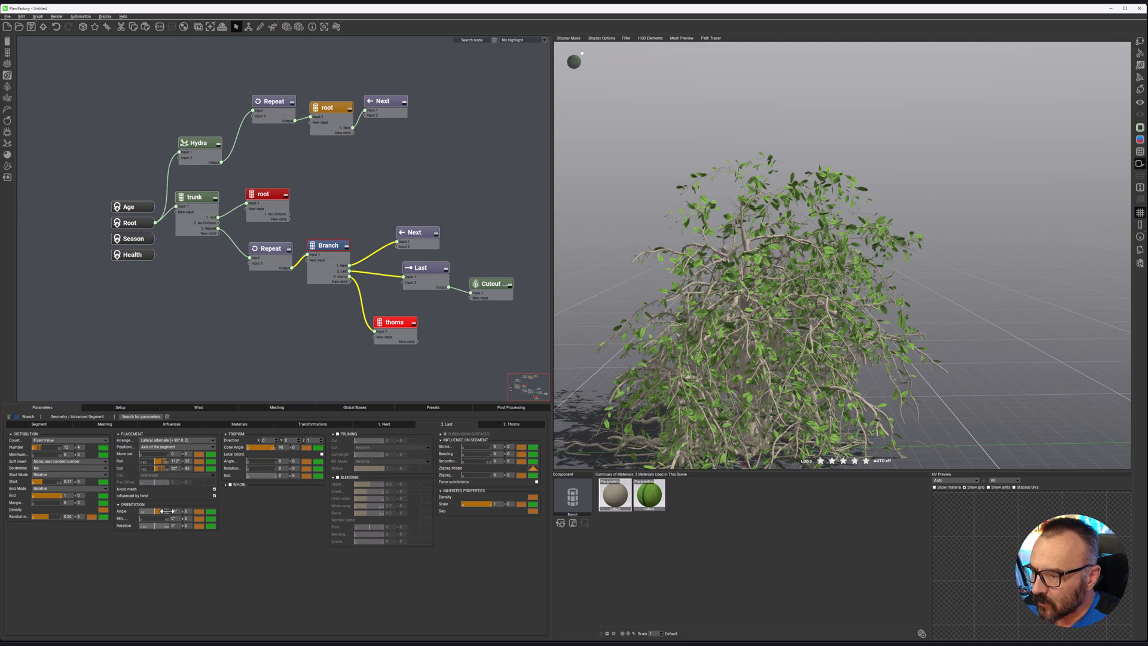
pyautogui.moveTo(711, 358); pyautogui.dragTo(859, 394)
pyautogui.scroll(4, 858, 392)
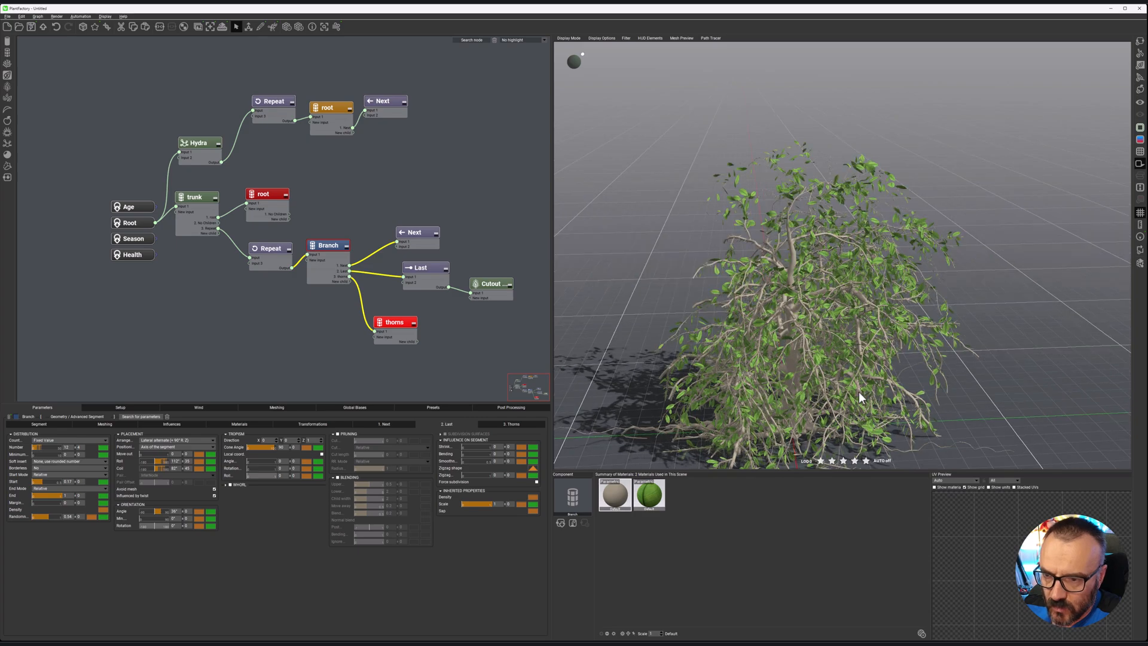
pyautogui.moveTo(857, 400); pyautogui.dragTo(864, 377, button='middle')
pyautogui.moveTo(864, 377); pyautogui.dragTo(902, 334)
pyautogui.moveTo(703, 335); pyautogui.dragTo(764, 334)
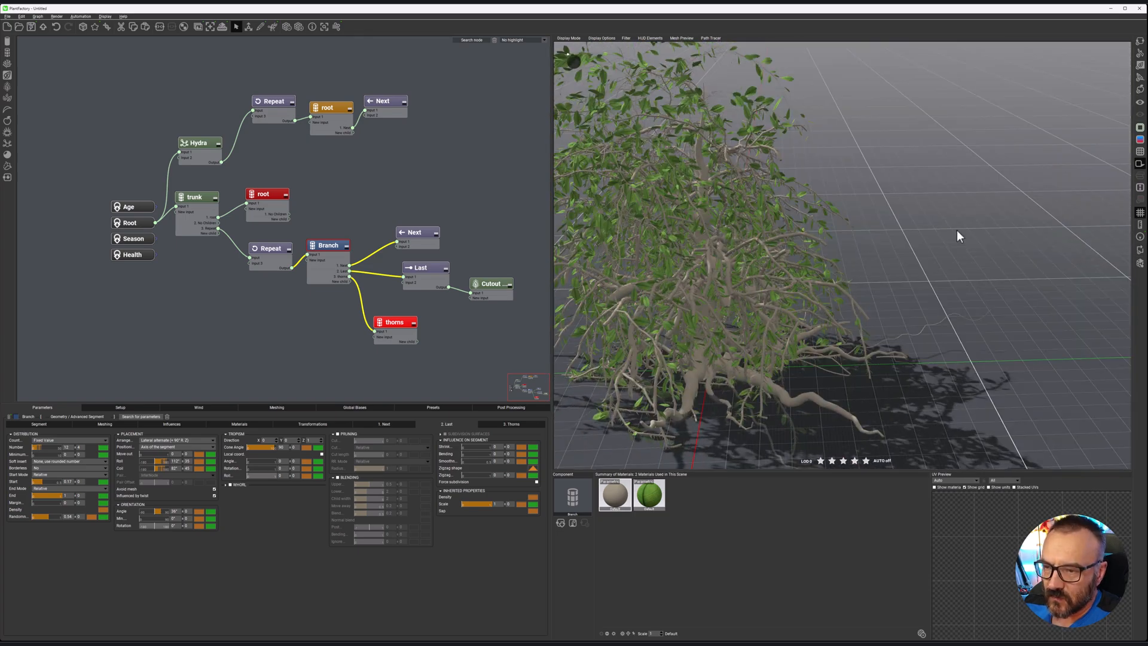
# Hide the leaves in the preview while keeping the trunk, branches and roots displayed.
pyautogui.click(1141, 55)
pyautogui.click(1141, 66)
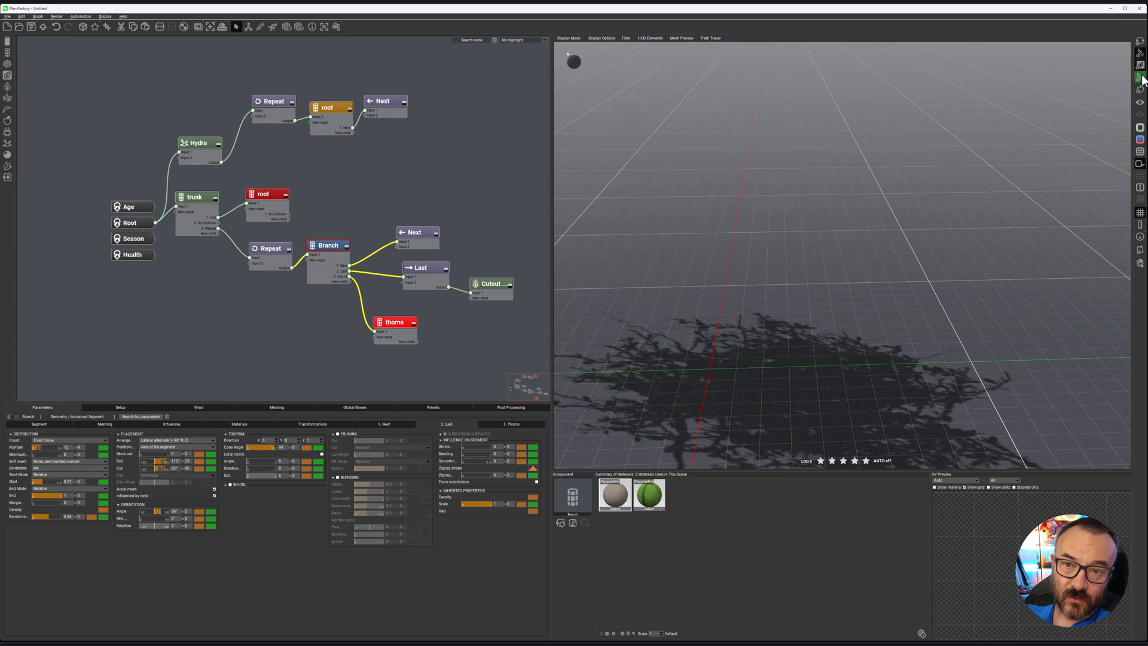
pyautogui.click(1141, 55)
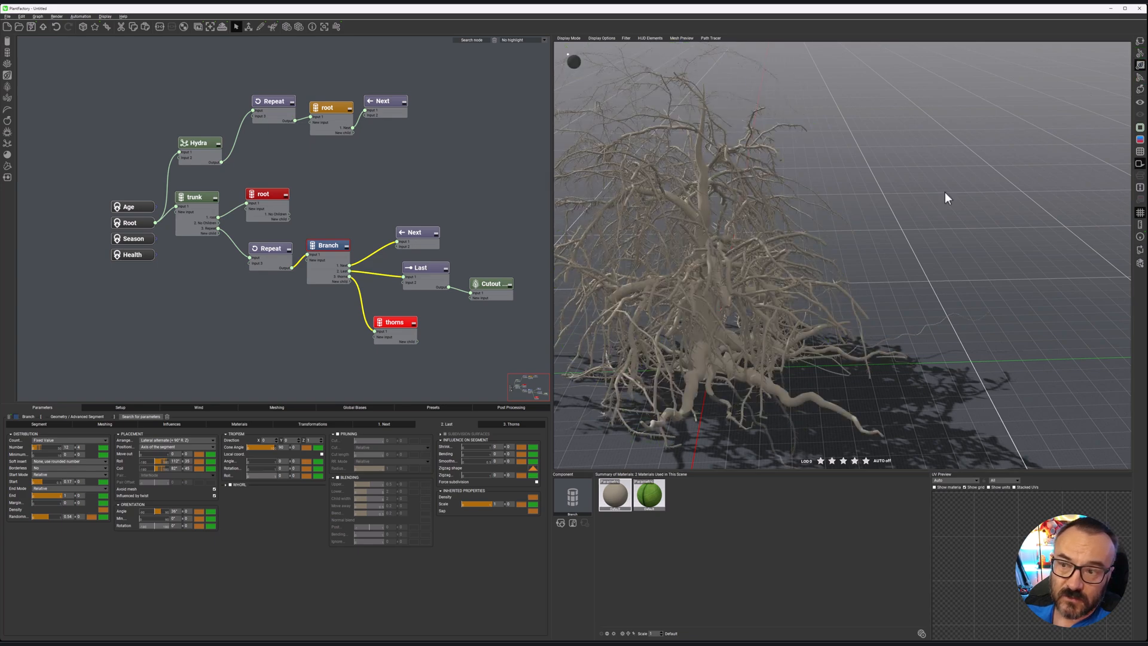
pyautogui.moveTo(925, 247); pyautogui.dragTo(884, 248, button='right')
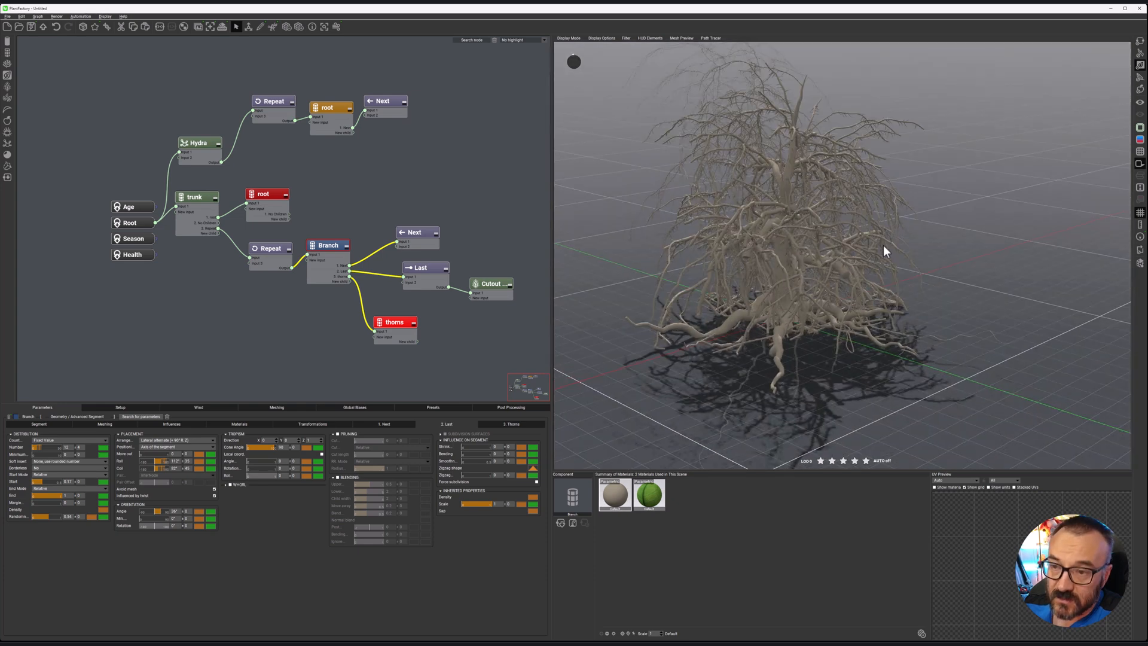
# Pull the end of the Branch's inherit ratio curve down to nearly zero so the branch radius tapers towards the tip.
pyautogui.click(206, 198)
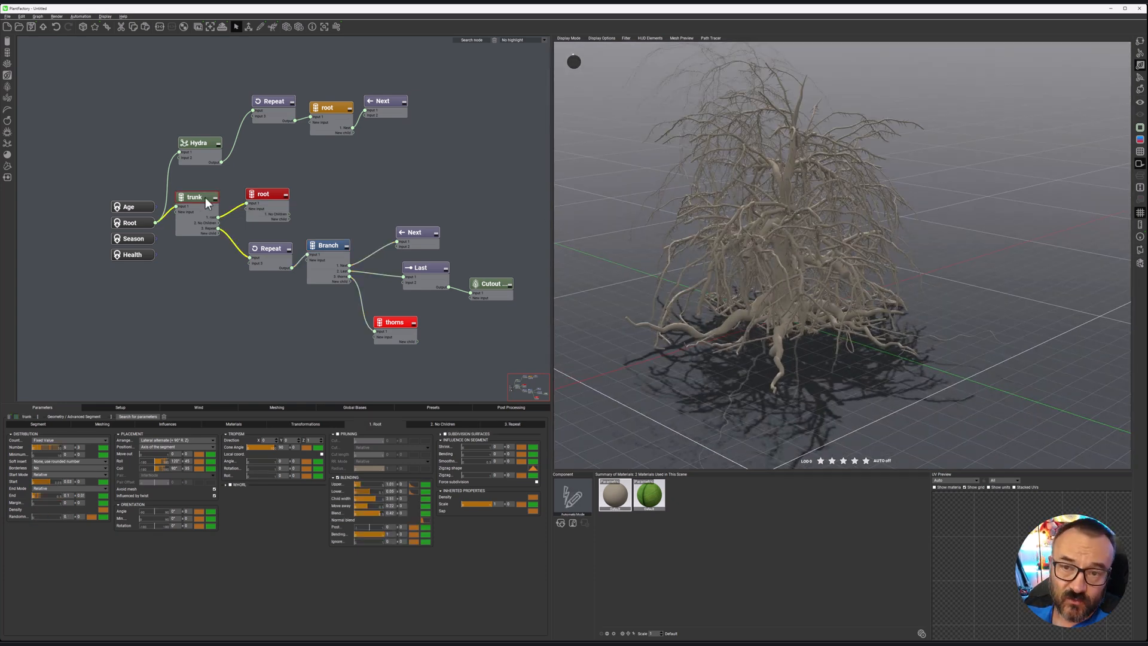
pyautogui.scroll(3, 810, 204)
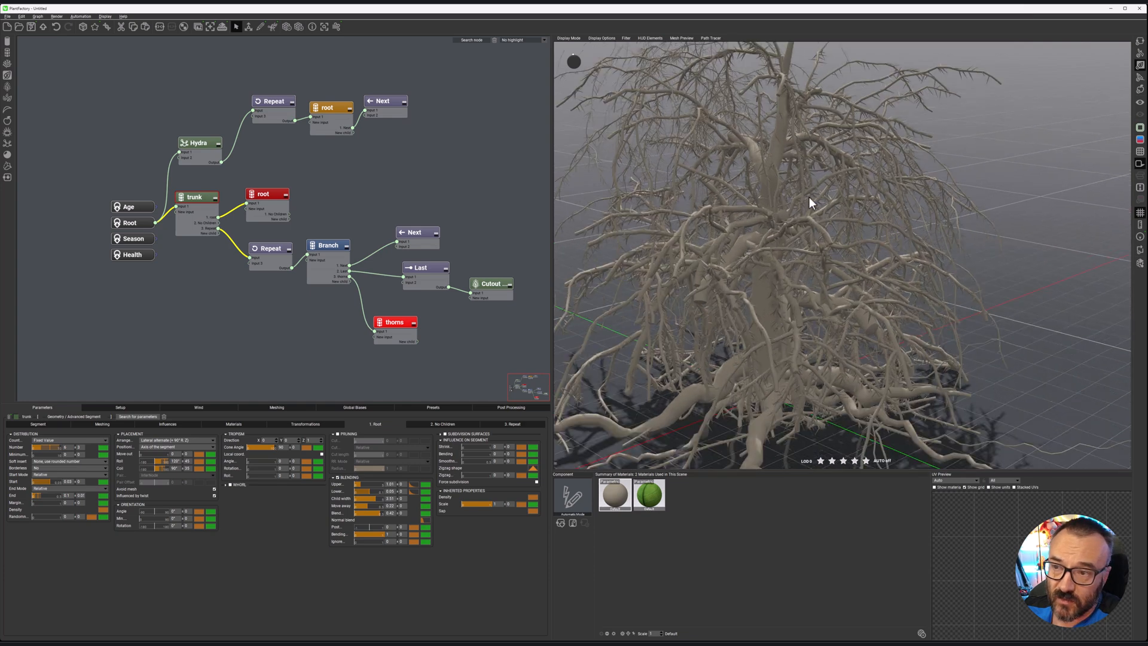
pyautogui.scroll(-4, 809, 196)
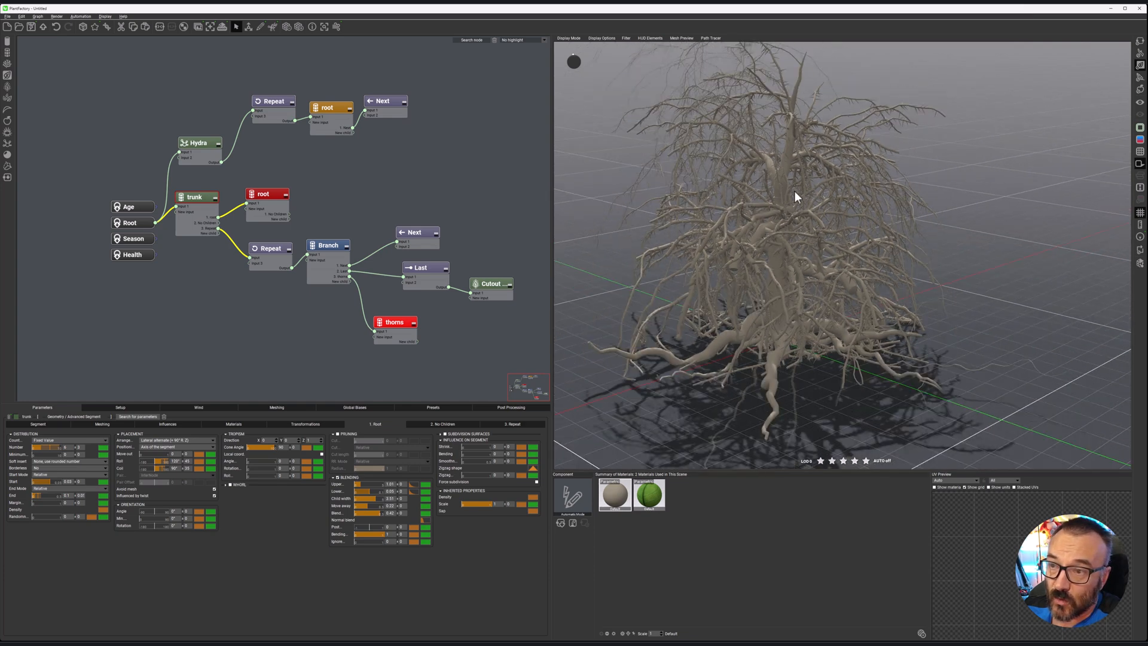
pyautogui.click(726, 285)
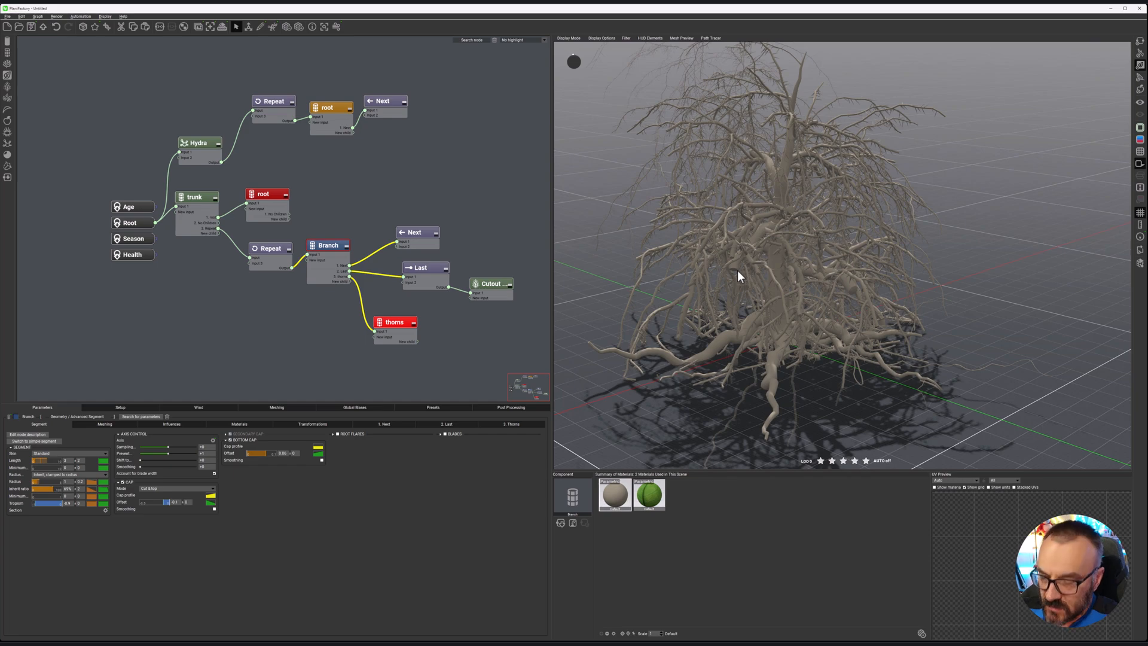
pyautogui.scroll(5, 735, 271)
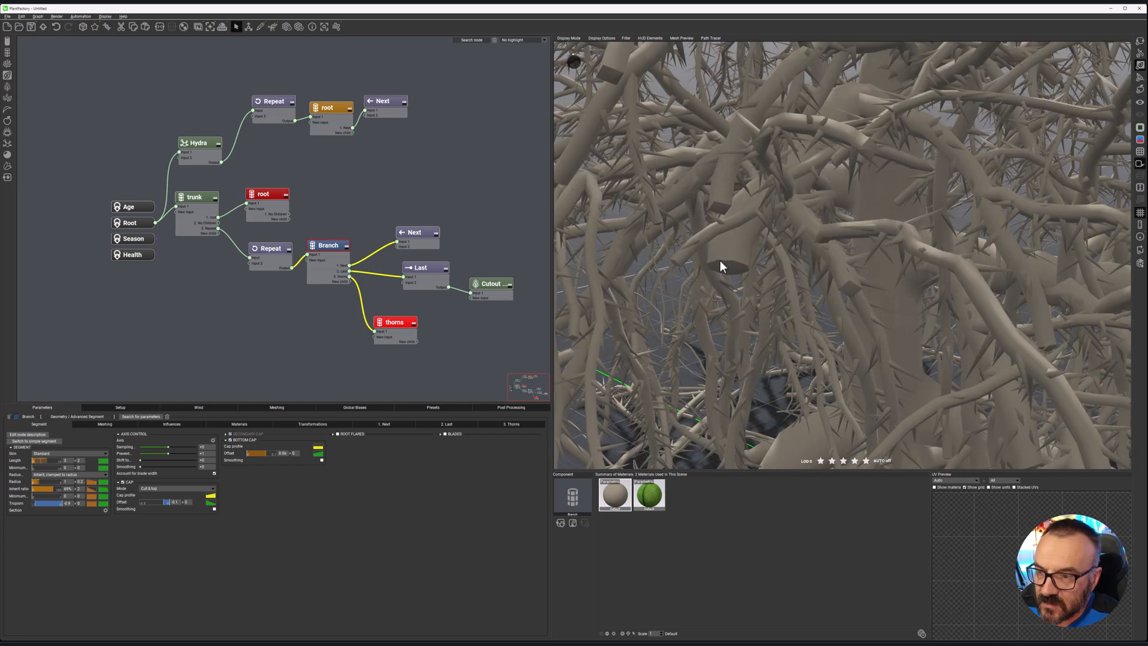
pyautogui.scroll(-5, 733, 260)
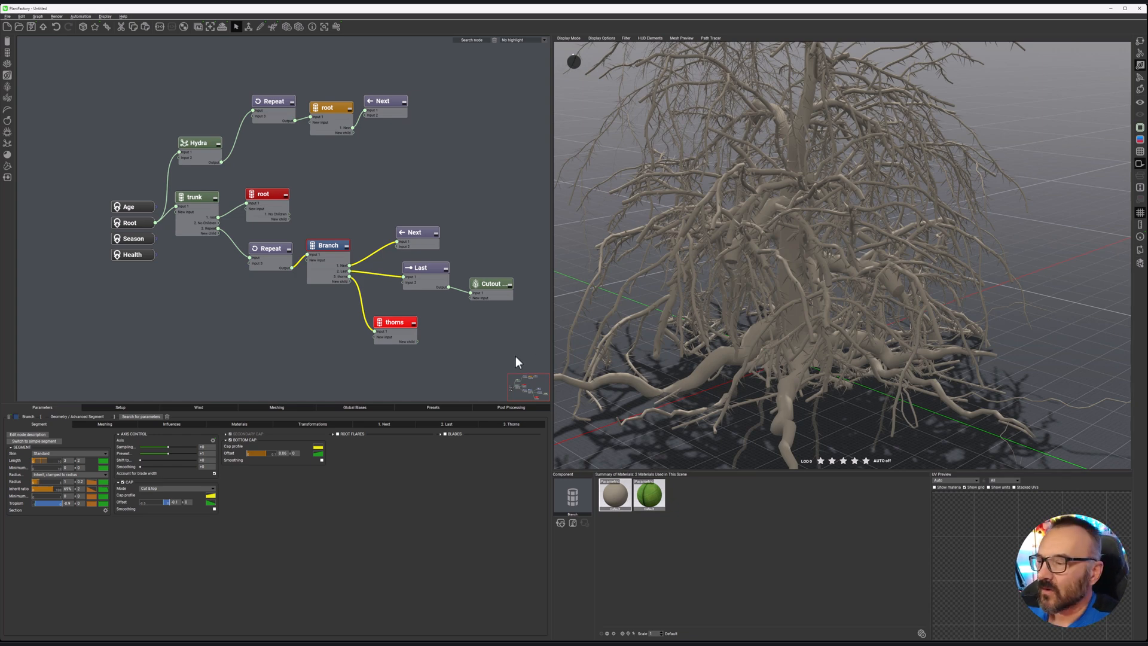
pyautogui.click(89, 488)
pyautogui.moveTo(289, 450); pyautogui.dragTo(302, 566)
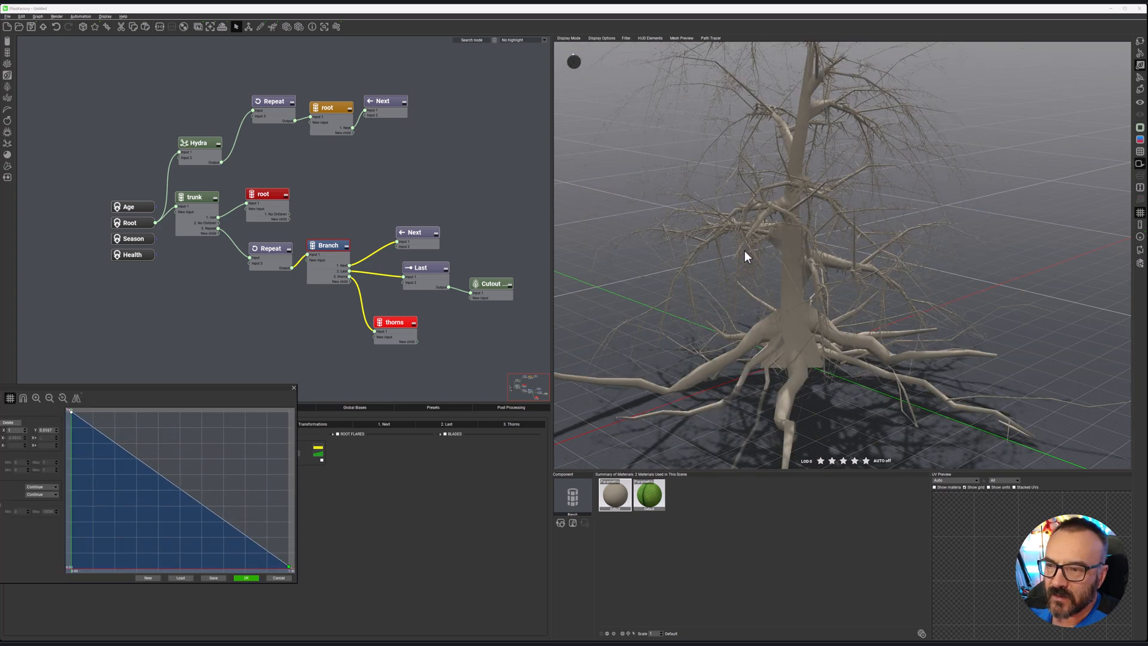
# Add a high point near the end of the Branch's inherit ratio curve to delay the taper, and accept the curve.
pyautogui.moveTo(239, 531); pyautogui.dragTo(264, 439)
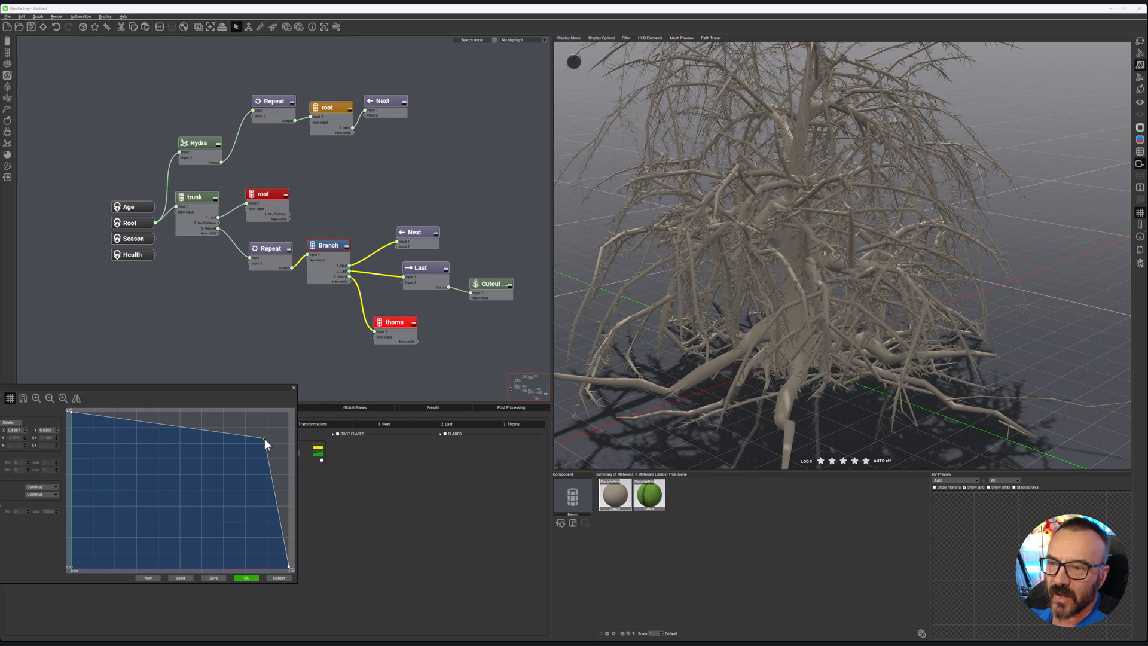
pyautogui.scroll(5, 716, 226)
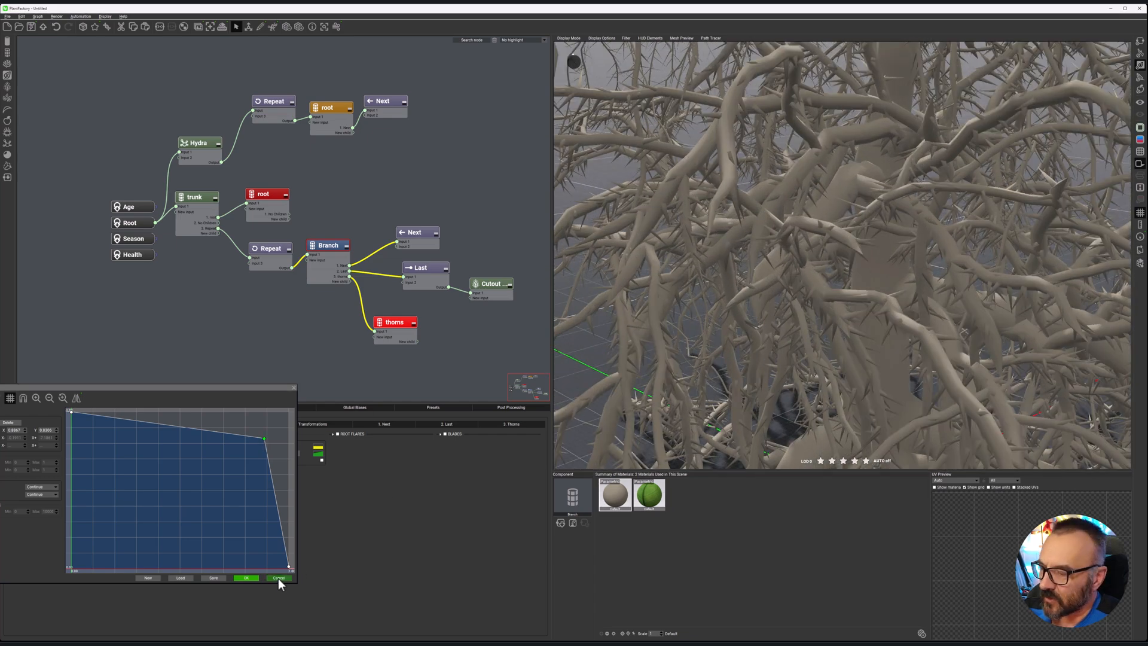
pyautogui.click(243, 578)
pyautogui.scroll(-5, 828, 269)
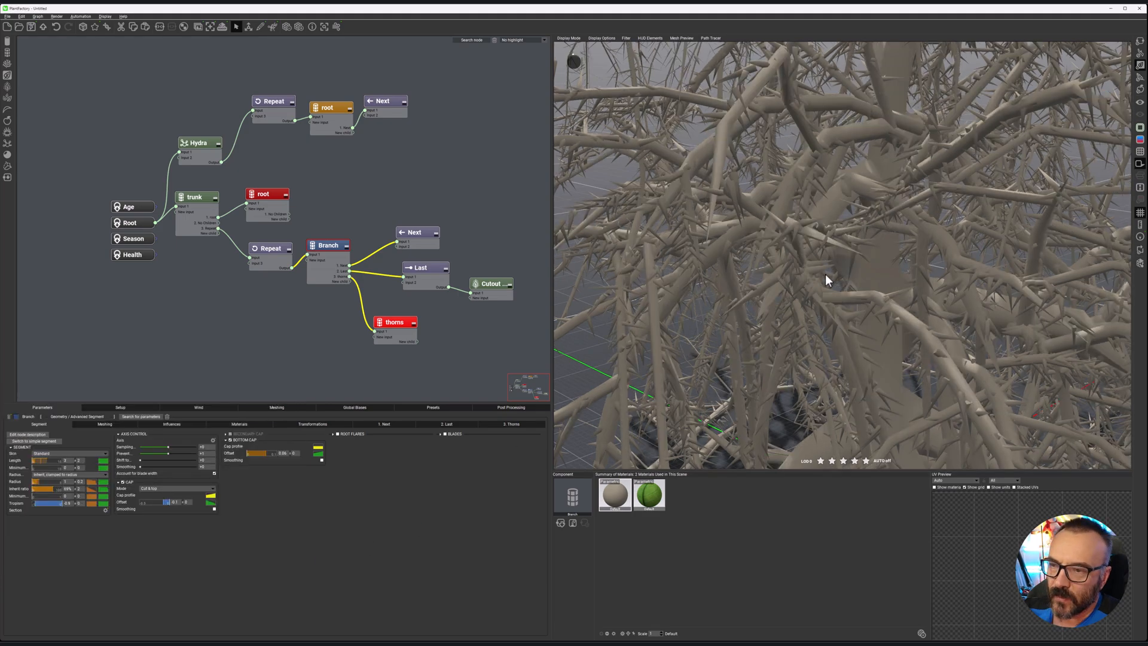
pyautogui.moveTo(804, 274); pyautogui.dragTo(887, 264, button='middle')
pyautogui.scroll(-1, 879, 272)
pyautogui.moveTo(879, 271); pyautogui.dragTo(909, 278, button='right')
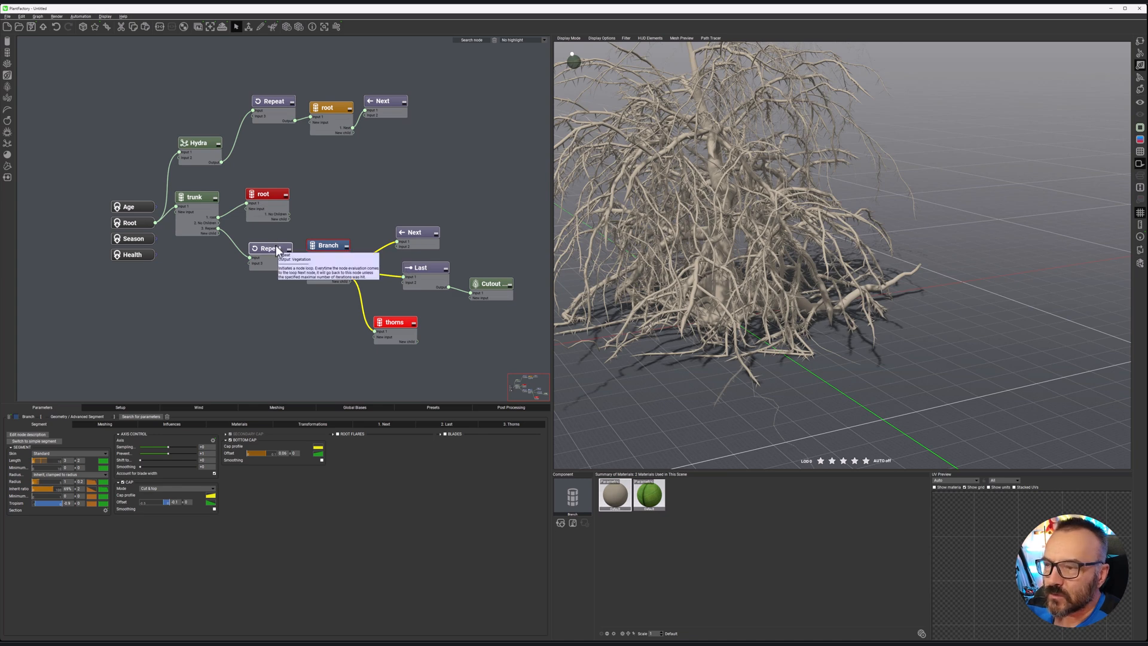
# Edit the trunk's segment body material and set its color mode to Mapped picture.
pyautogui.click(199, 197)
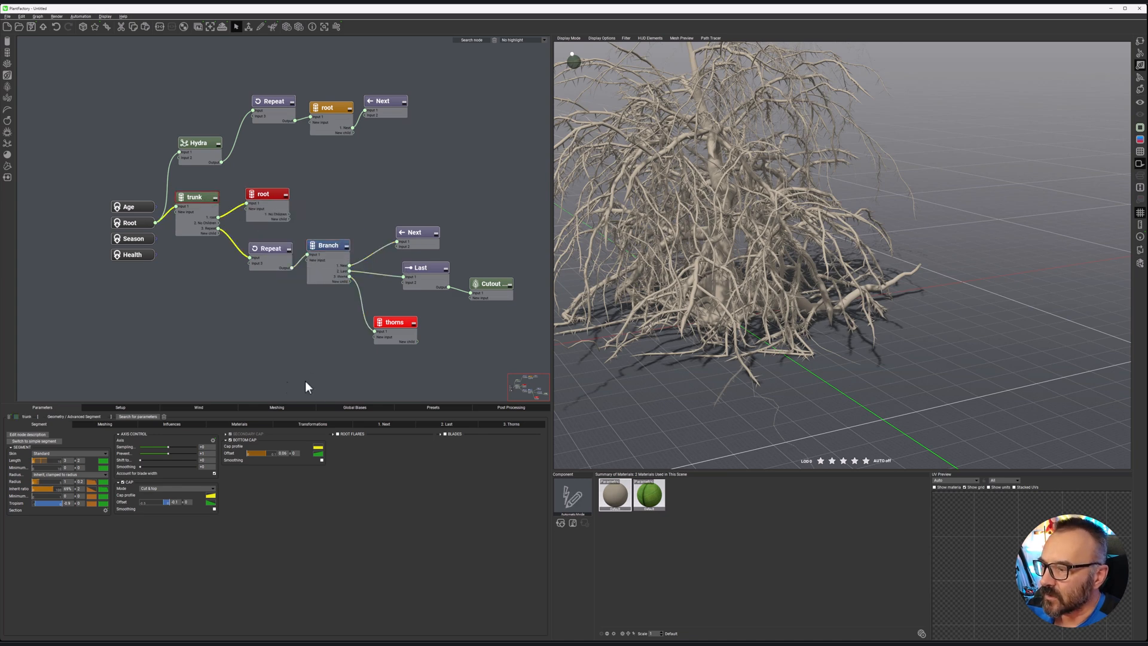
pyautogui.click(359, 425)
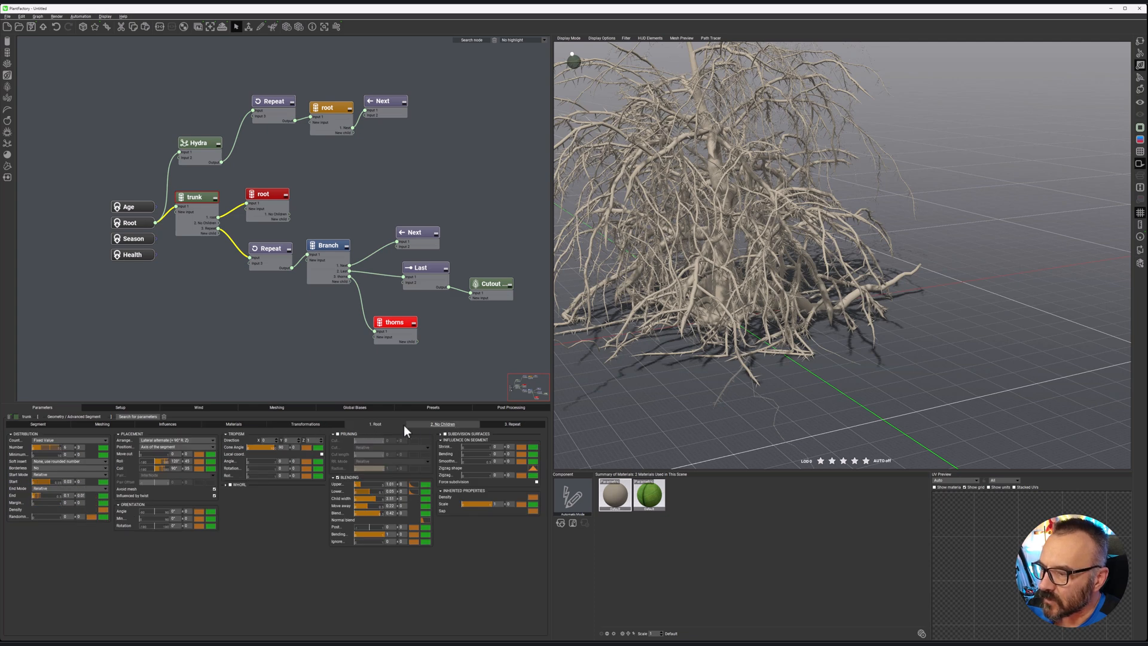
pyautogui.click(233, 424)
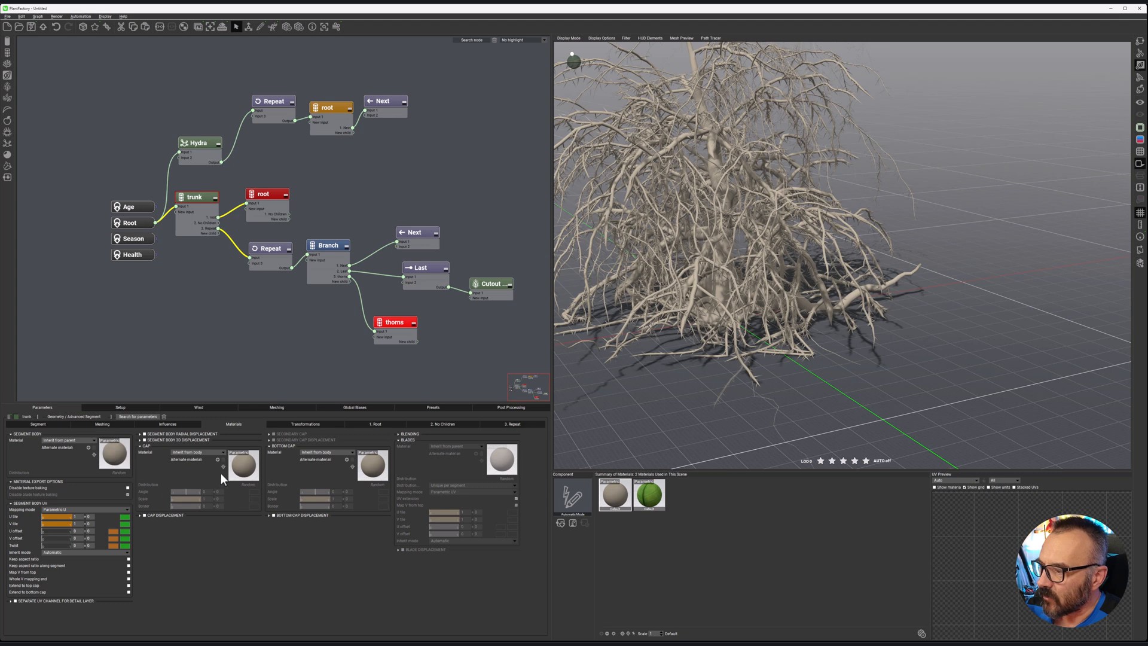
pyautogui.doubleClick(111, 455)
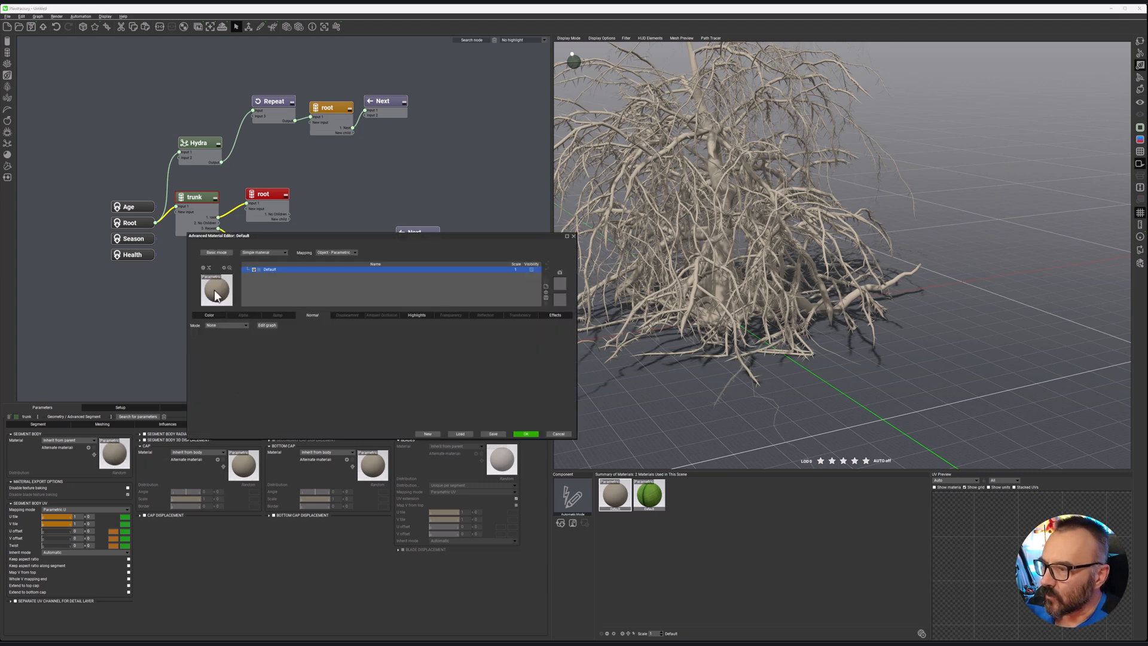
pyautogui.click(211, 314)
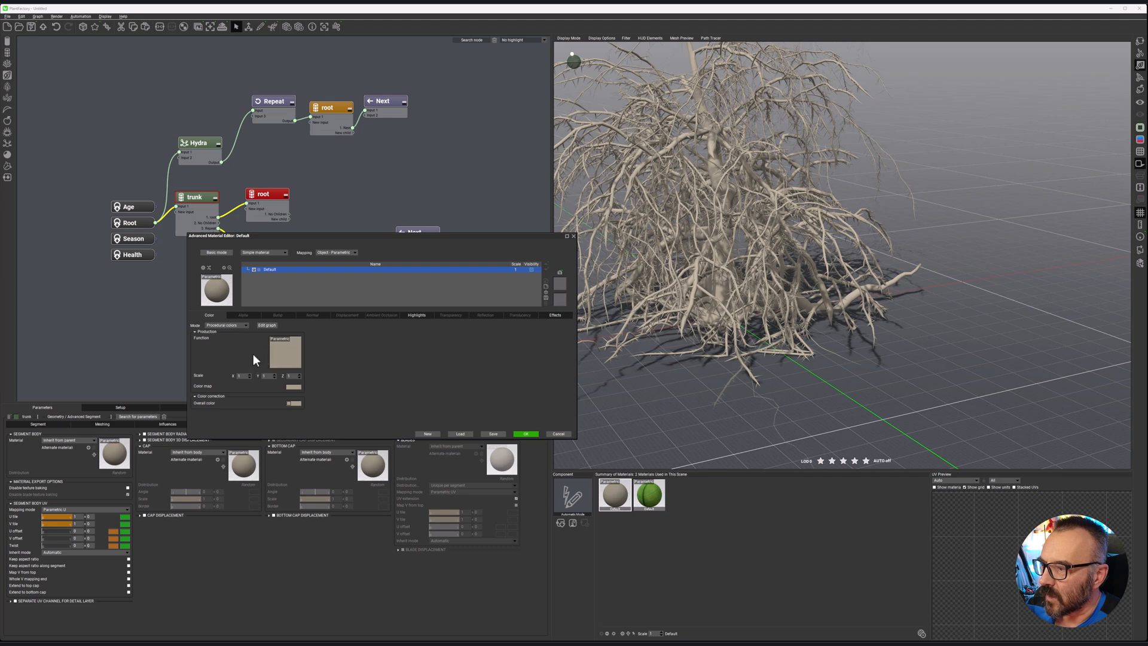
pyautogui.click(238, 328)
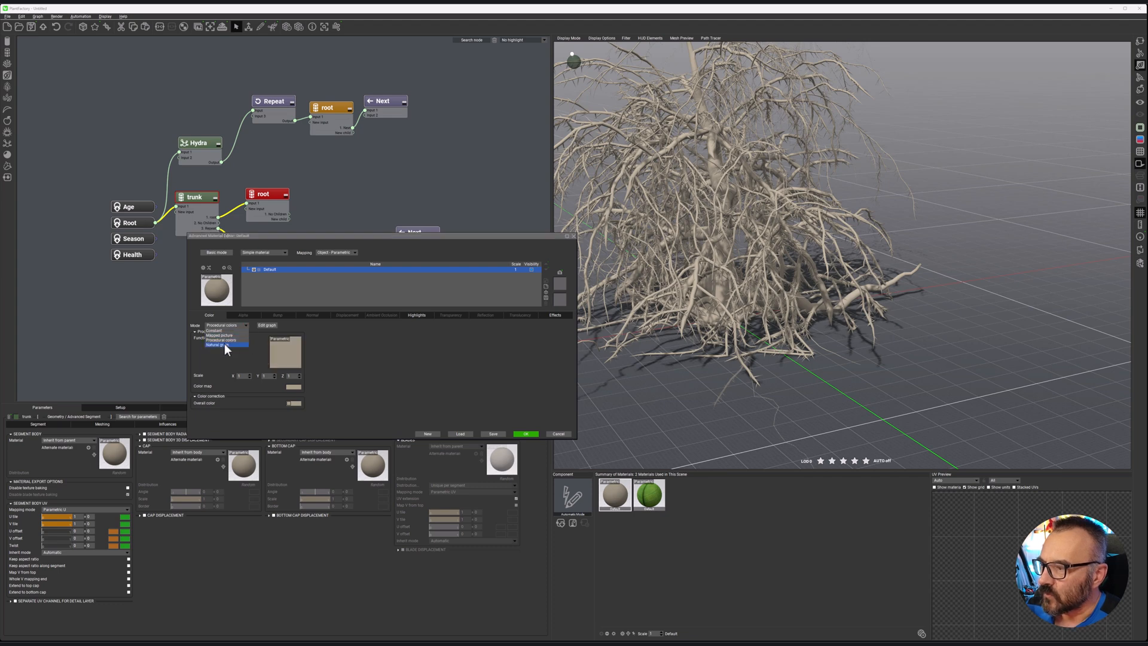
pyautogui.click(225, 335)
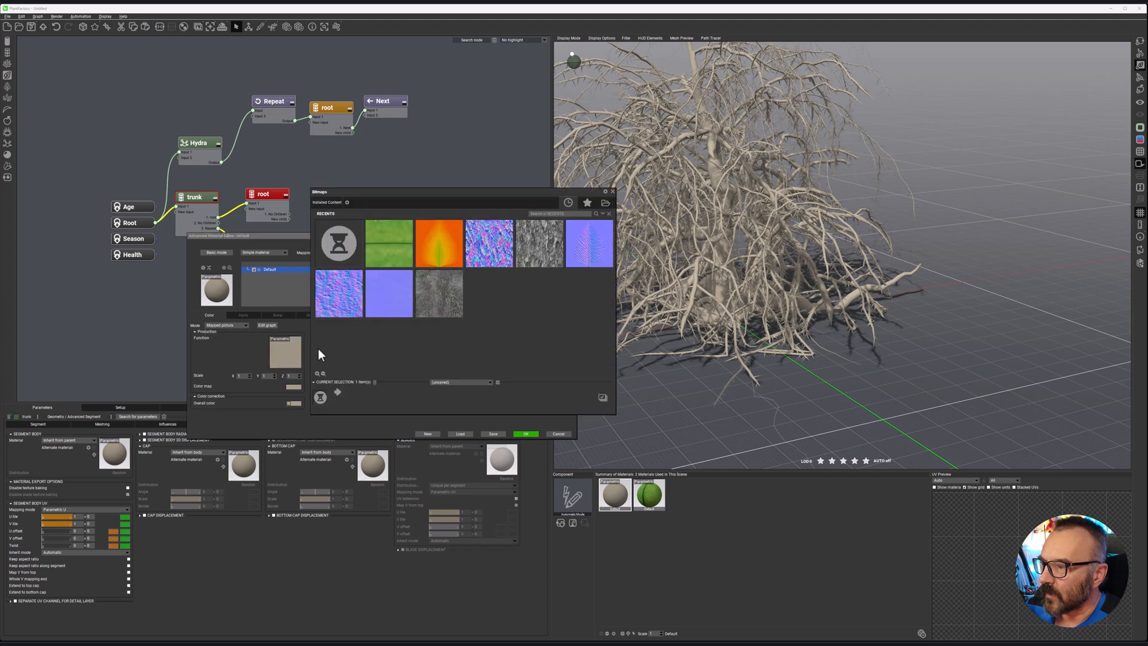
# Load bark2image.png as the material's color picture, without using its alpha information.
pyautogui.click(605, 203)
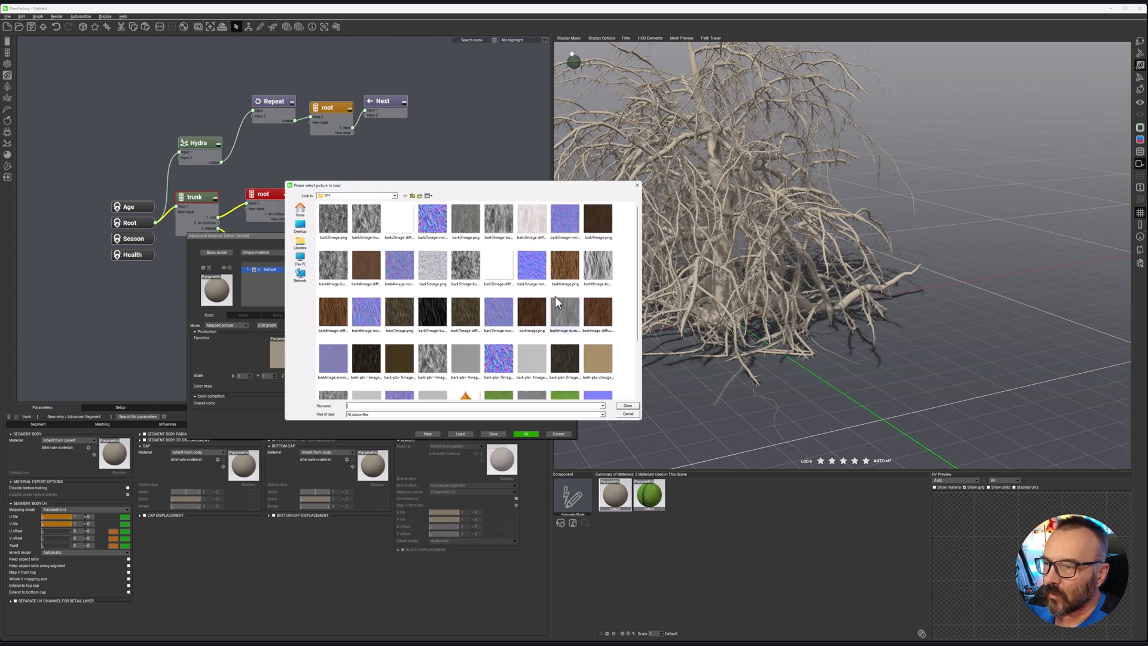
pyautogui.scroll(-3, 554, 296)
pyautogui.scroll(3, 554, 296)
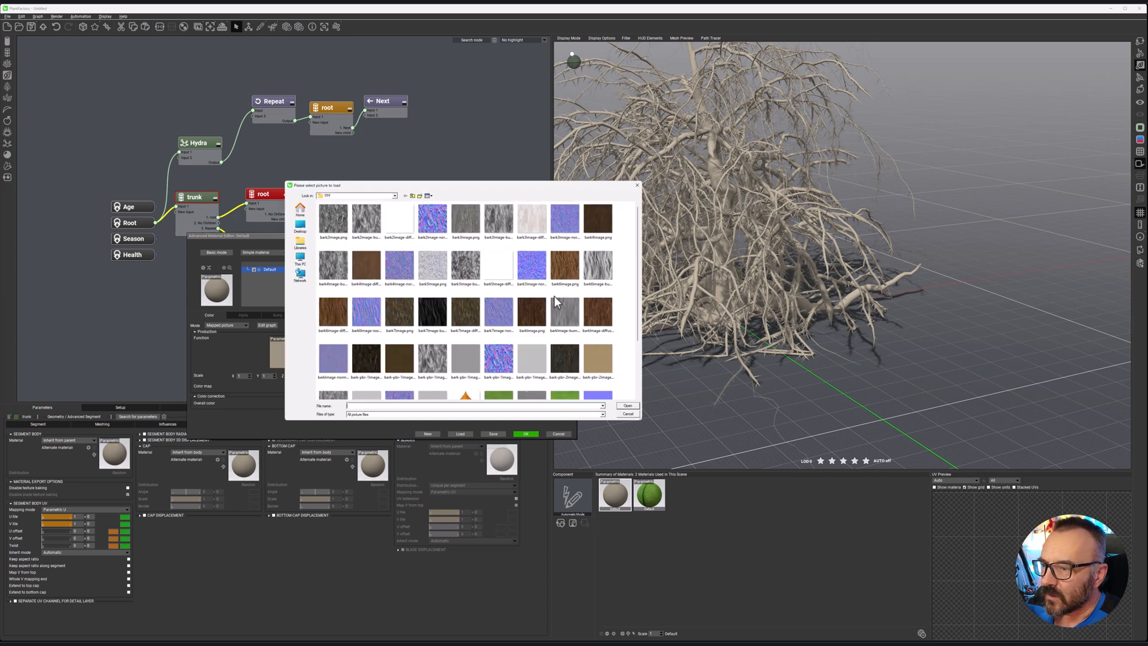
pyautogui.click(331, 228)
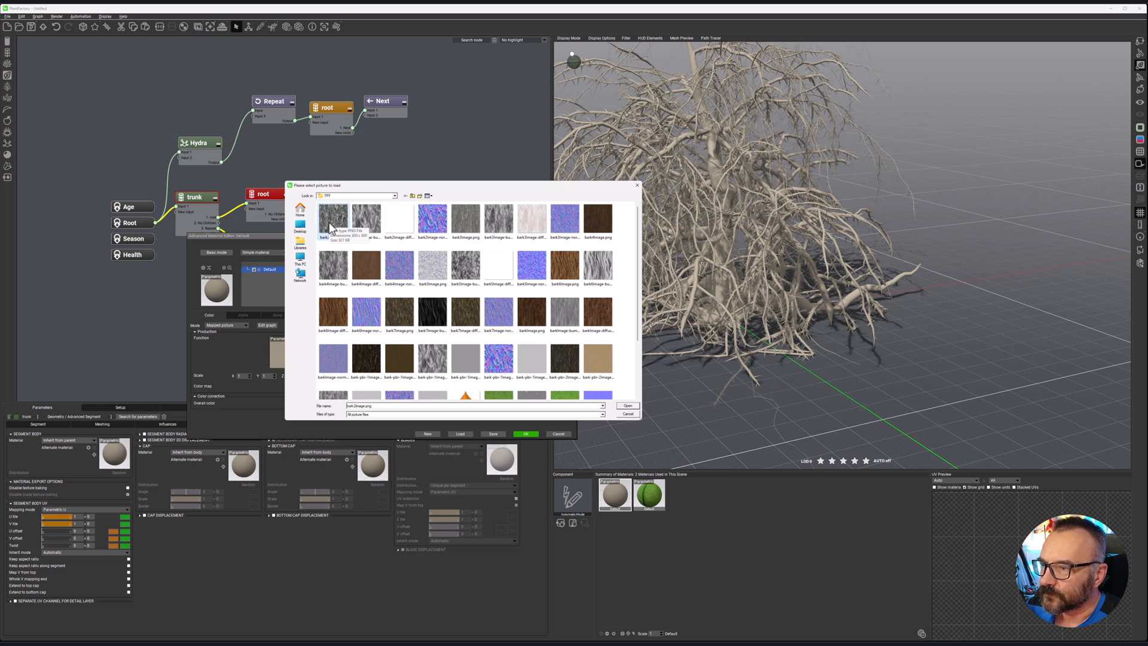
pyautogui.doubleClick(331, 226)
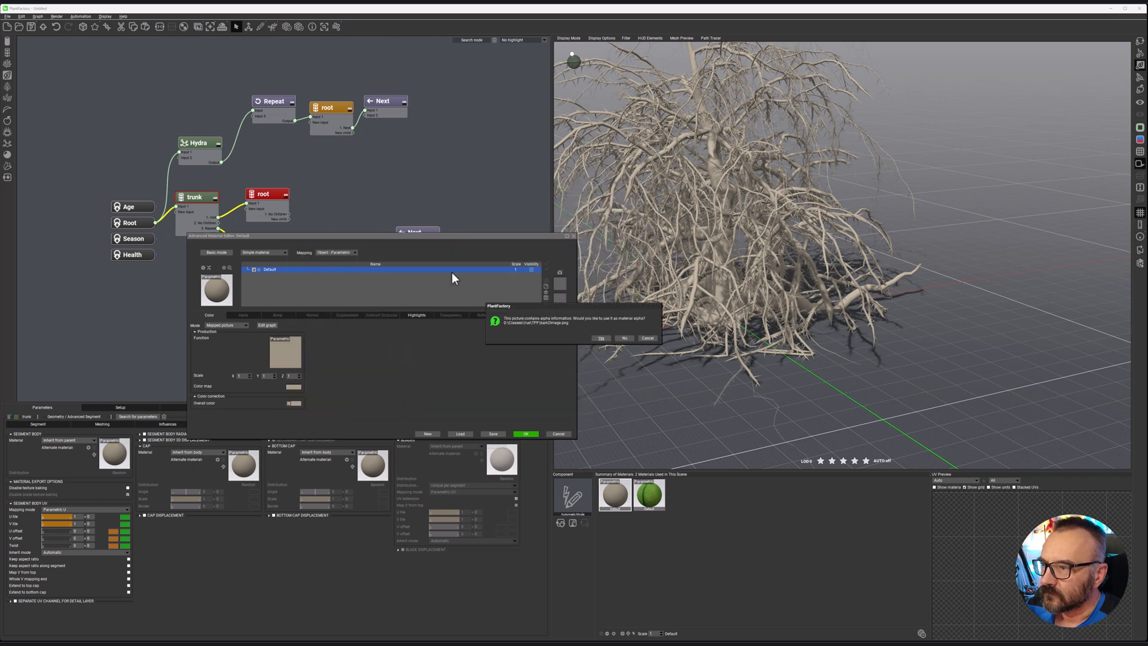
pyautogui.click(624, 338)
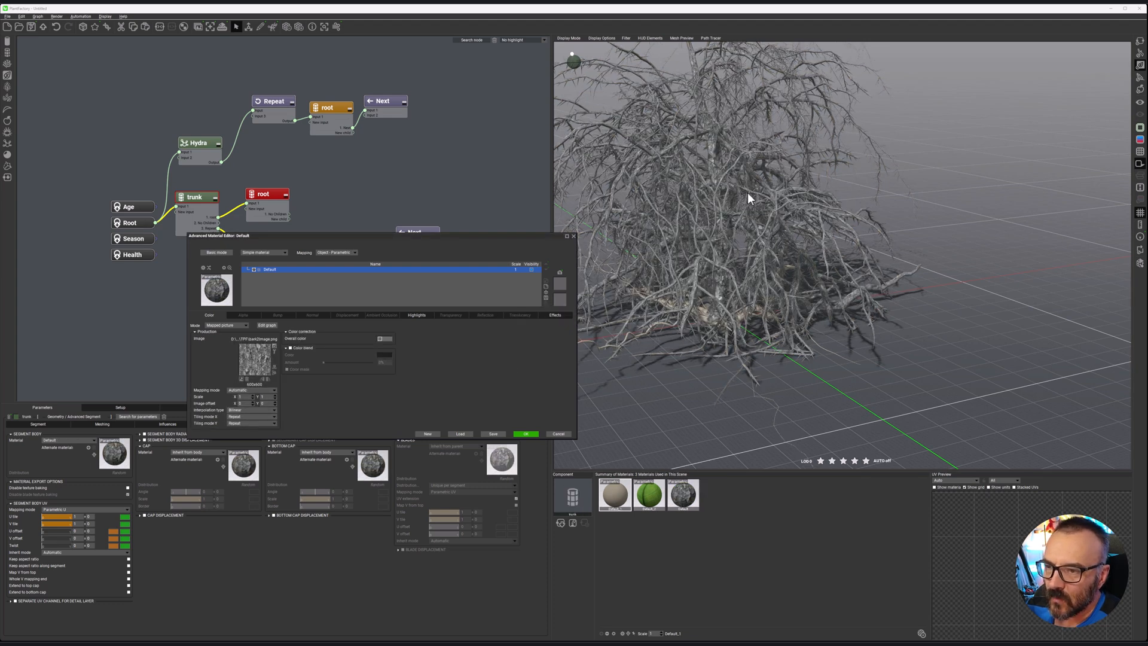
# Set the material's normal mode to Mapped picture, load bark2image-normal.png, and accept the material.
pyautogui.click(323, 316)
pyautogui.click(244, 326)
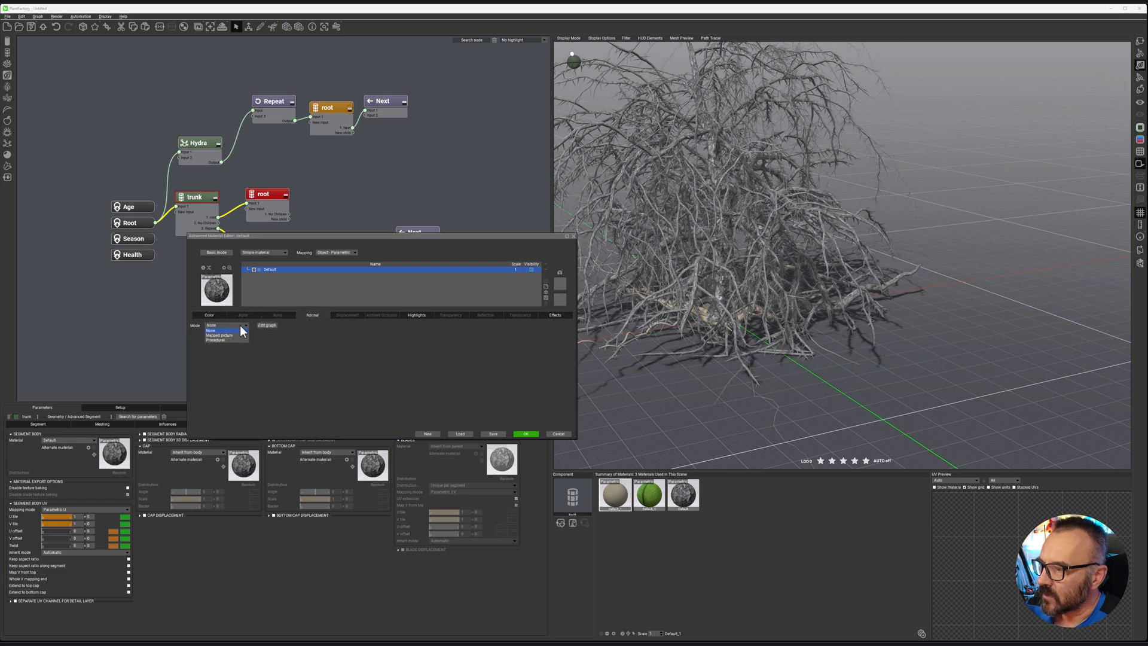
pyautogui.click(225, 335)
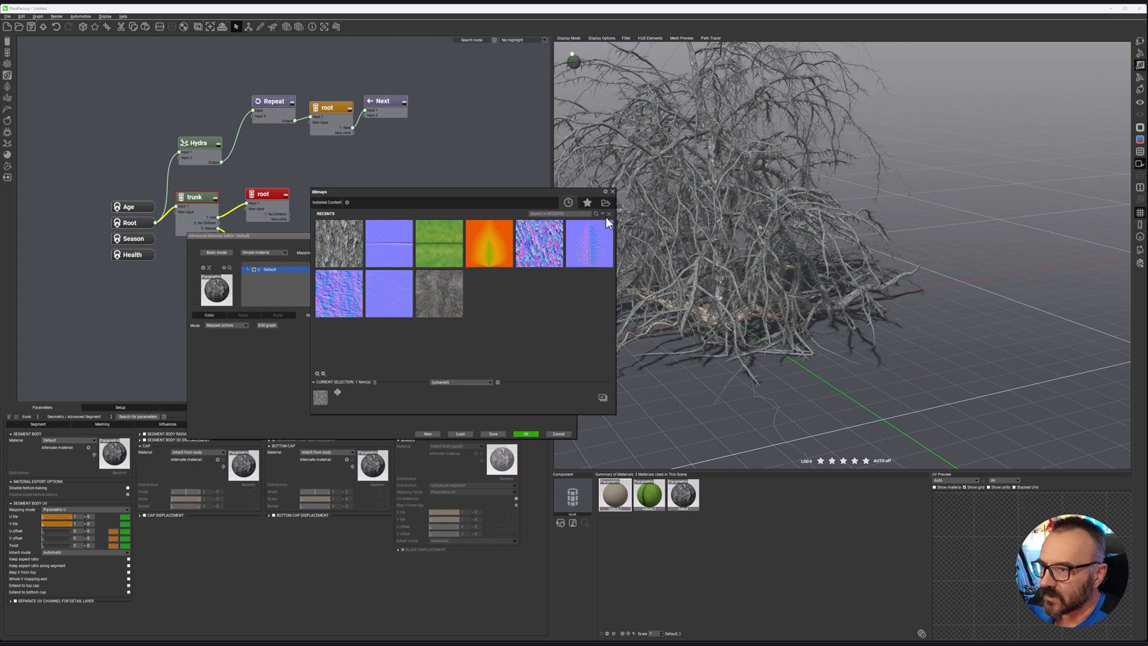
pyautogui.click(606, 203)
pyautogui.click(432, 220)
pyautogui.click(627, 406)
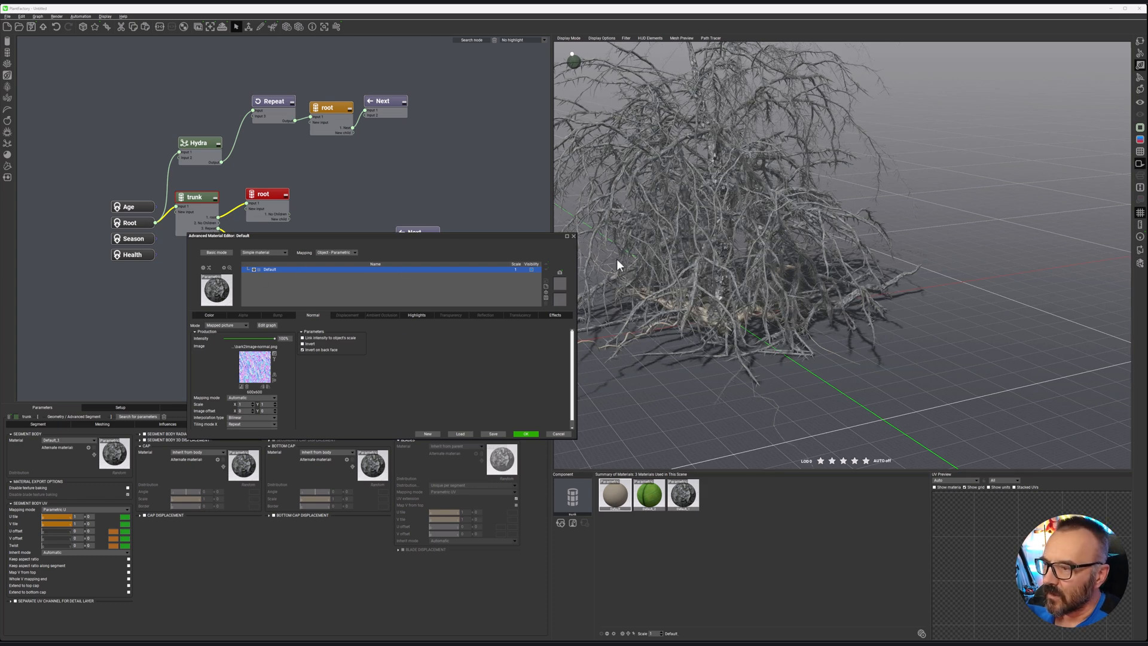
pyautogui.click(529, 433)
# Paste the bark material onto the segment body of the root node in the Hydra's repeat loop.
pyautogui.scroll(8, 689, 224)
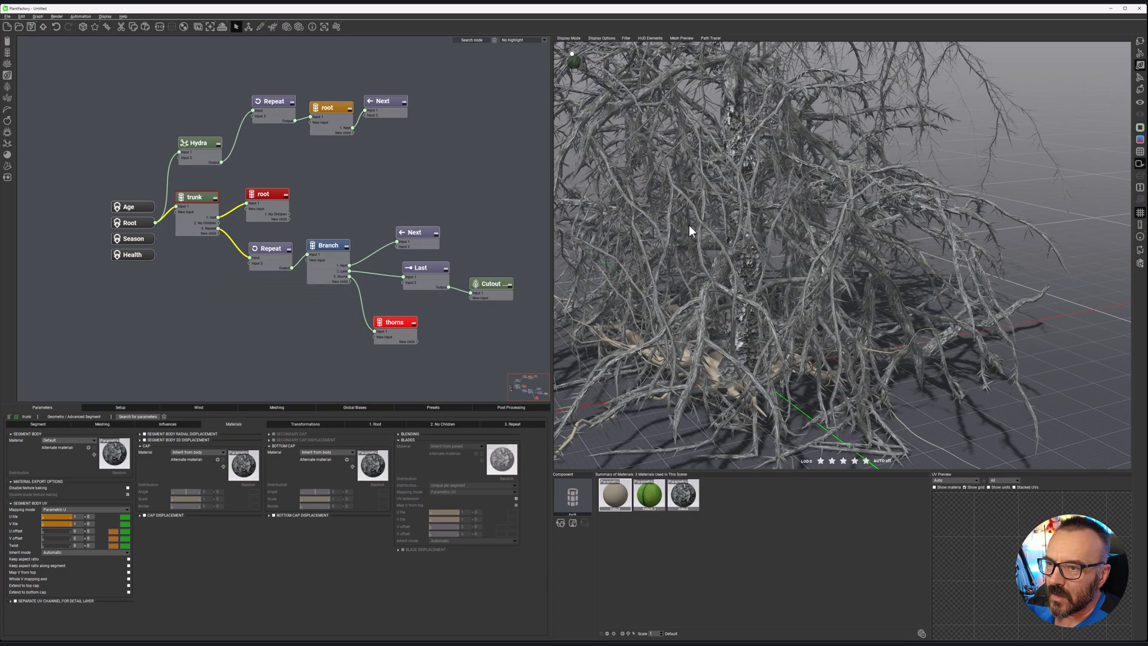
pyautogui.moveTo(731, 251)
pyautogui.mouseDown(button='middle')
pyautogui.moveTo(785, 241)
pyautogui.moveTo(722, 235)
pyautogui.moveTo(932, 218)
pyautogui.moveTo(699, 282)
pyautogui.moveTo(693, 296)
pyautogui.moveTo(737, 285)
pyautogui.moveTo(694, 303)
pyautogui.moveTo(805, 257)
pyautogui.moveTo(707, 262)
pyautogui.moveTo(720, 260)
pyautogui.mouseUp(button='middle')
pyautogui.scroll(-10, 697, 304)
pyautogui.scroll(6, 908, 270)
pyautogui.moveTo(915, 283); pyautogui.dragTo(708, 356, button='middle')
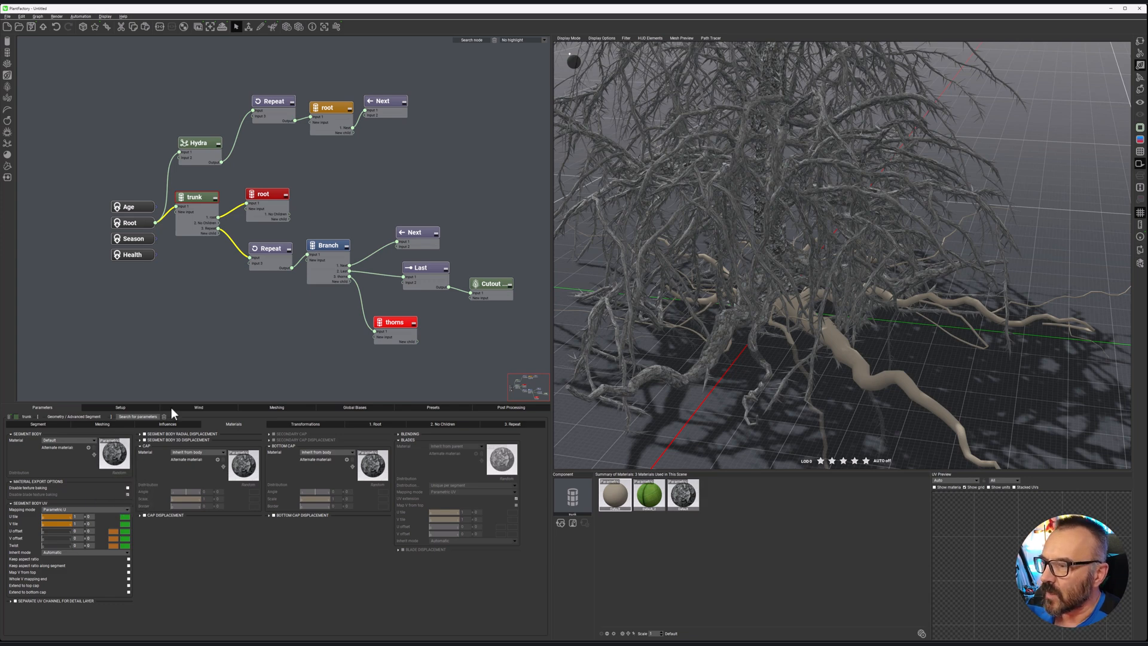
pyautogui.click(280, 197)
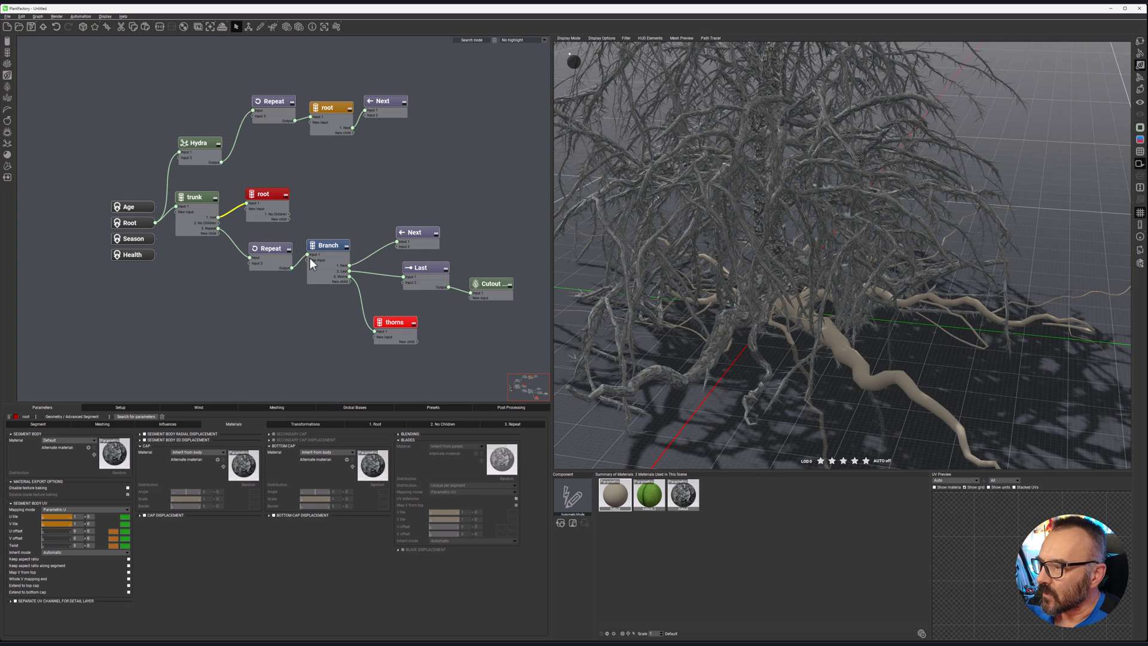
pyautogui.click(348, 423)
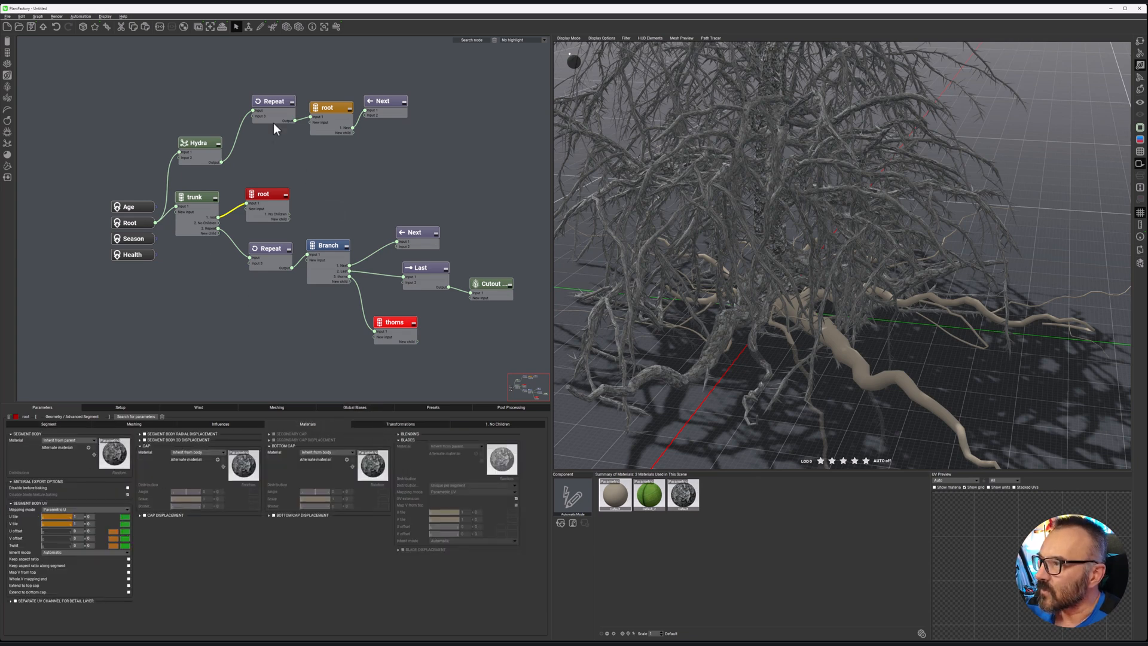
pyautogui.click(329, 108)
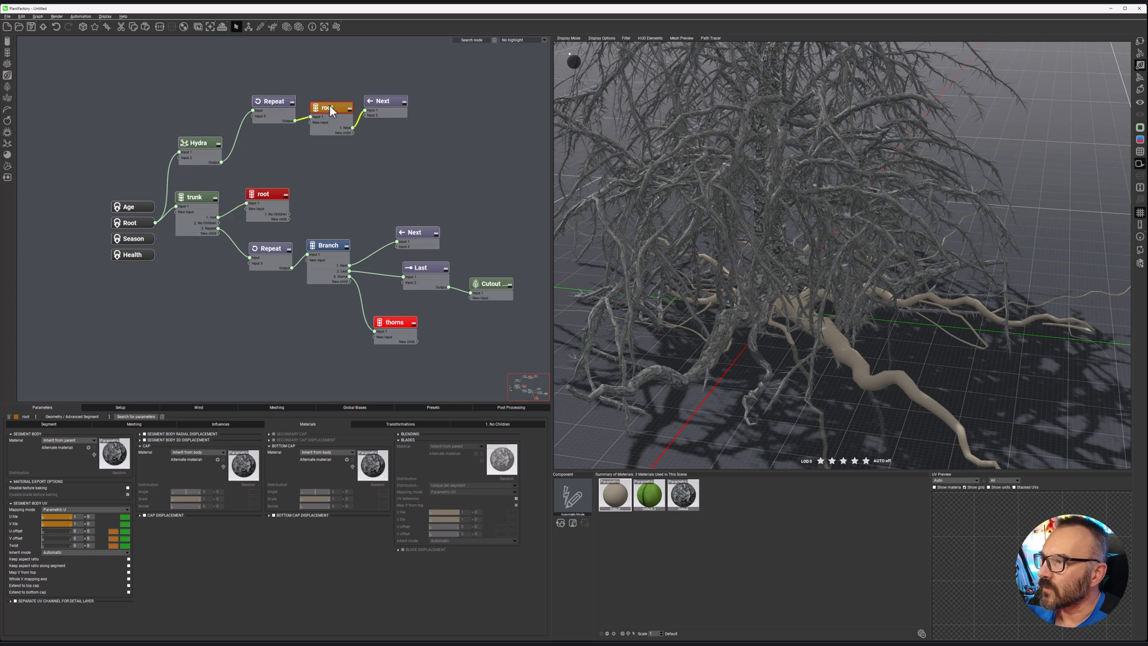
pyautogui.click(300, 424)
pyautogui.click(109, 458)
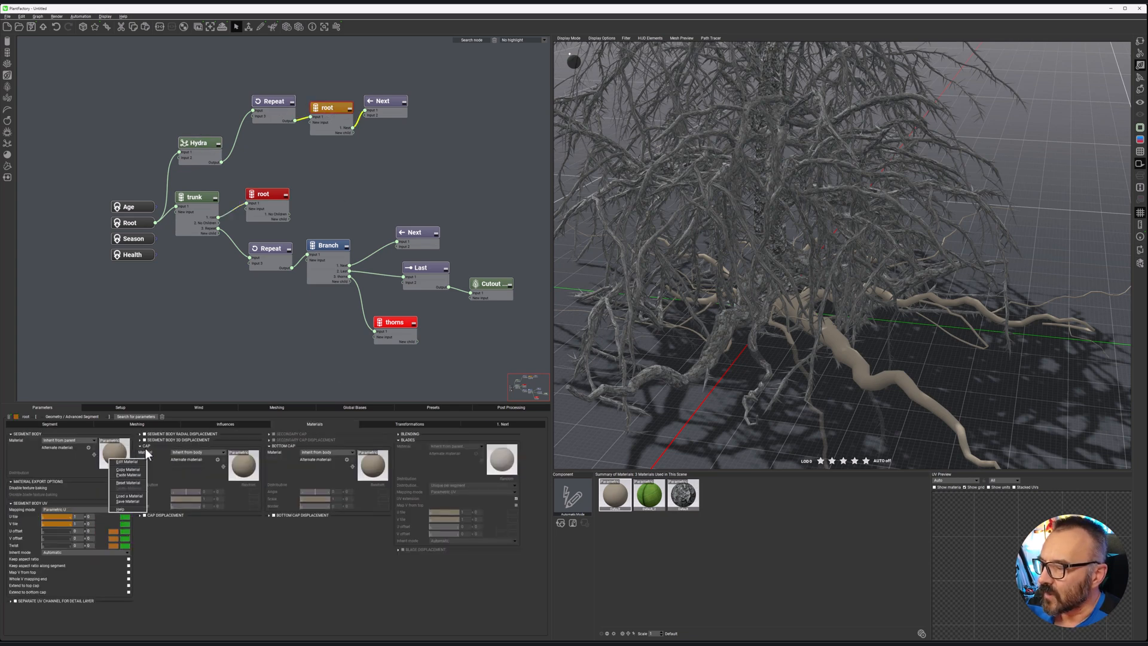
pyautogui.click(130, 475)
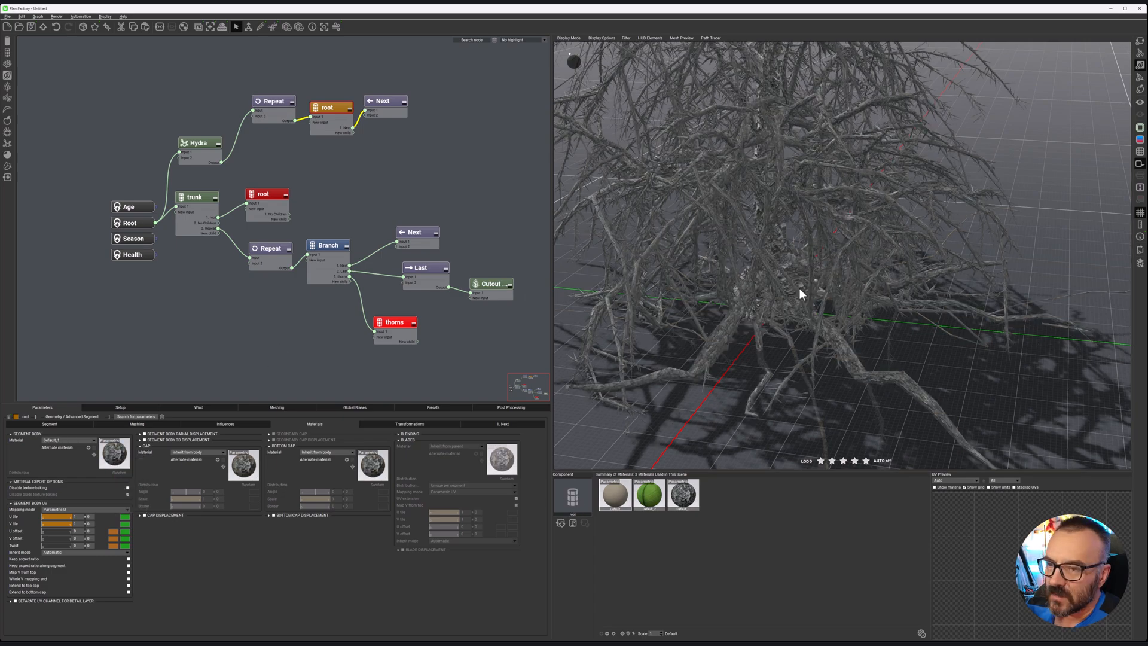
# Check the textured tree from the side and generate four new plant variations in a row.
pyautogui.moveTo(935, 343); pyautogui.dragTo(755, 260, button='right')
pyautogui.scroll(-5, 741, 292)
pyautogui.scroll(3, 739, 293)
pyautogui.scroll(-2, 756, 260)
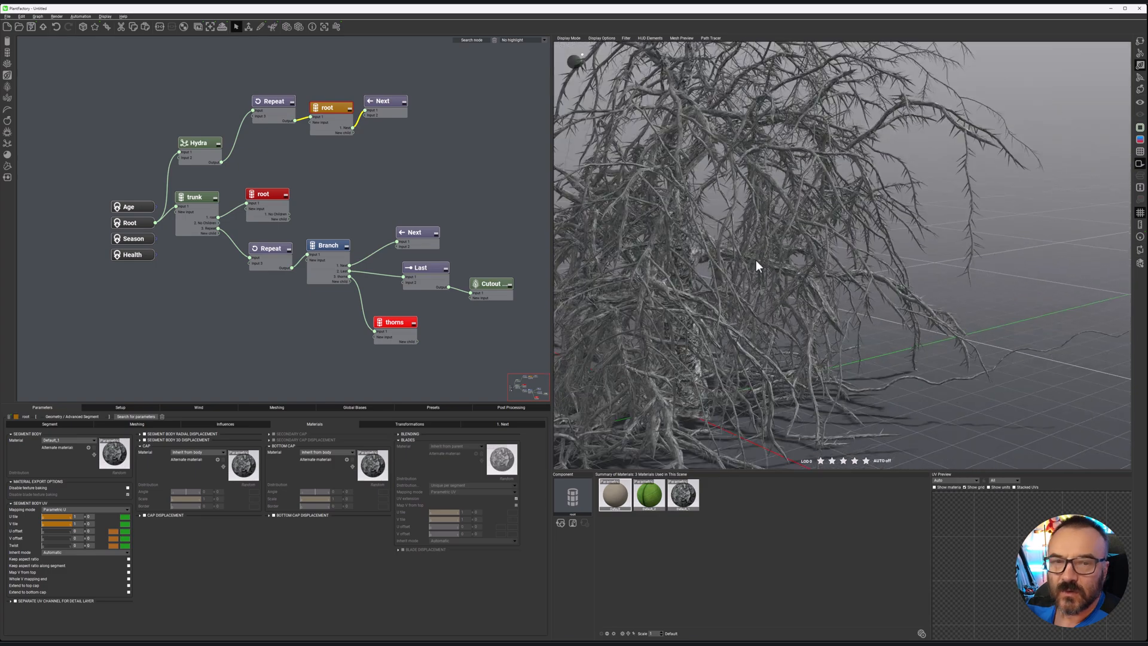
pyautogui.moveTo(808, 264); pyautogui.dragTo(664, 290, button='right')
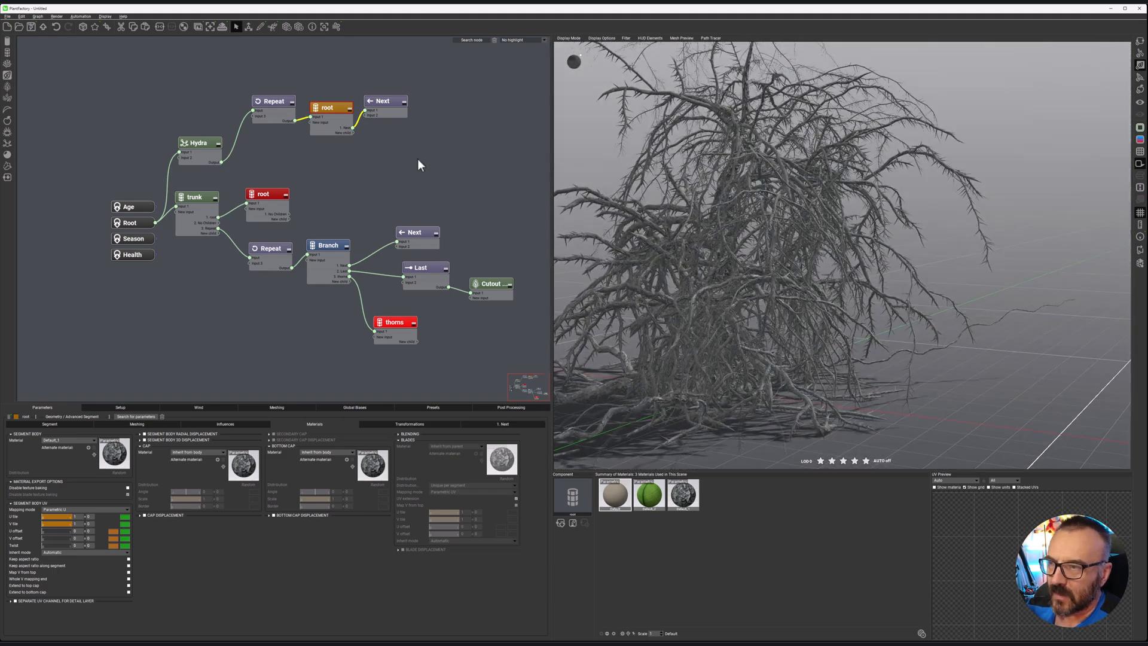
pyautogui.click(82, 26)
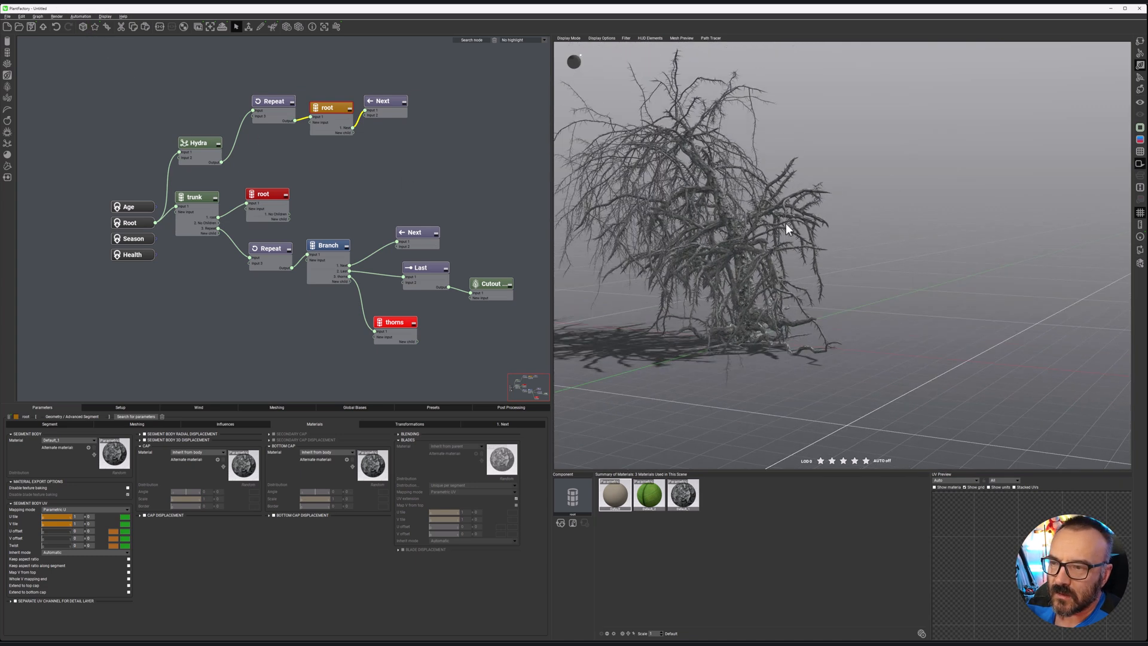
pyautogui.click(81, 27)
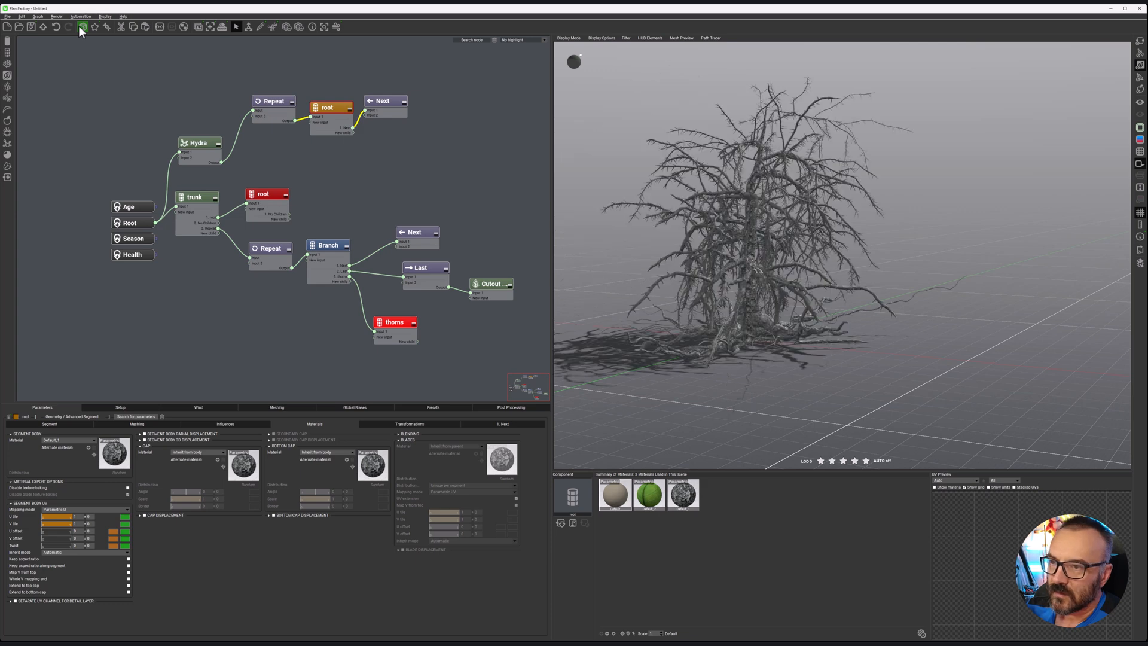
pyautogui.click(82, 27)
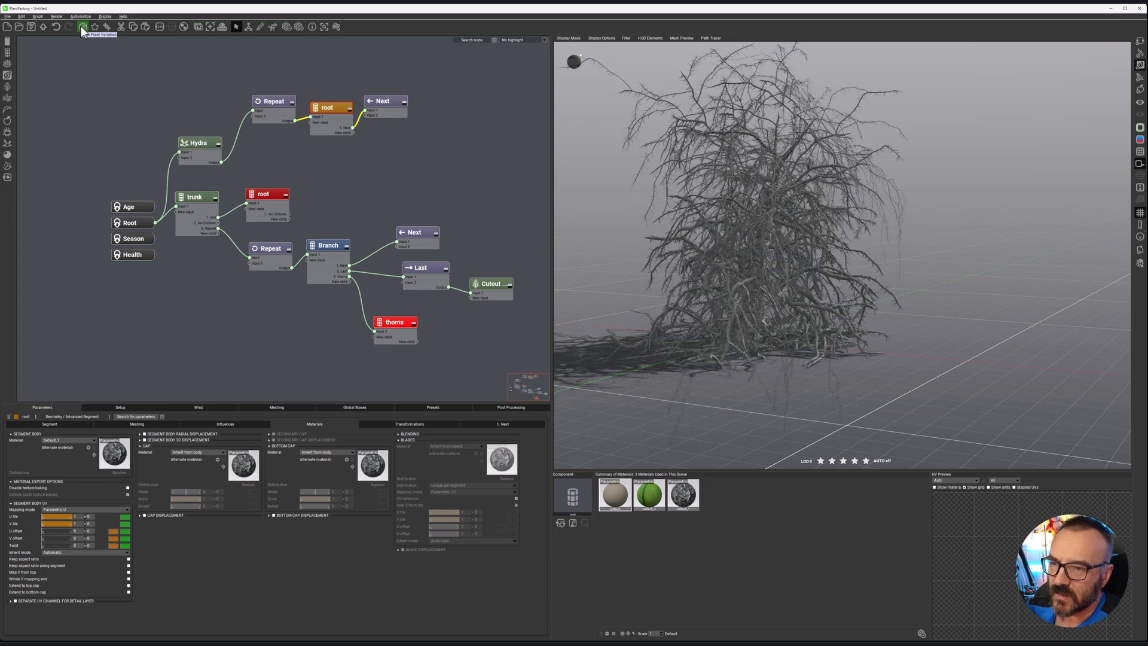
pyautogui.click(83, 28)
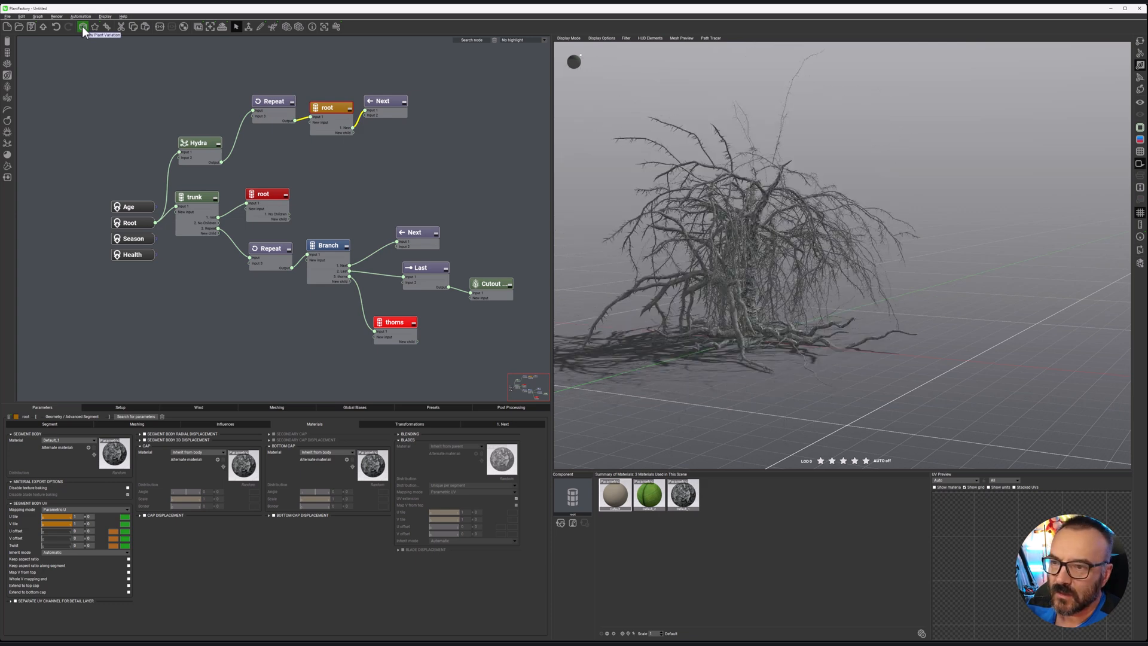
# Generate a new random variation of the plant.
pyautogui.moveTo(658, 235); pyautogui.dragTo(604, 242, button='right')
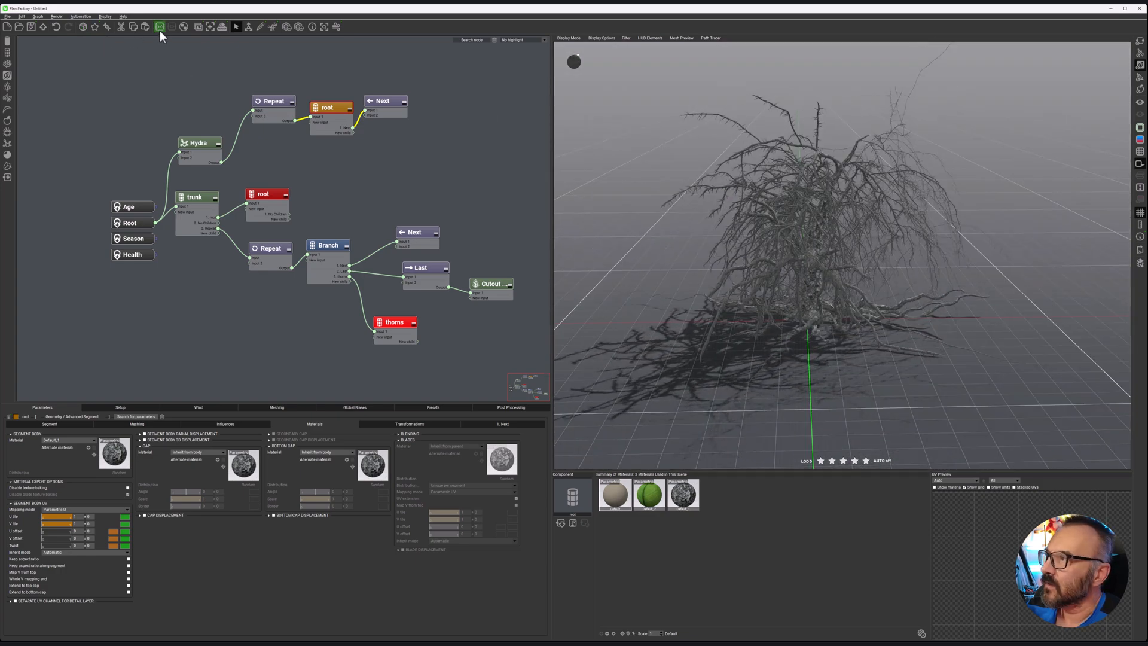
pyautogui.click(84, 27)
pyautogui.moveTo(863, 296); pyautogui.dragTo(975, 277, button='right')
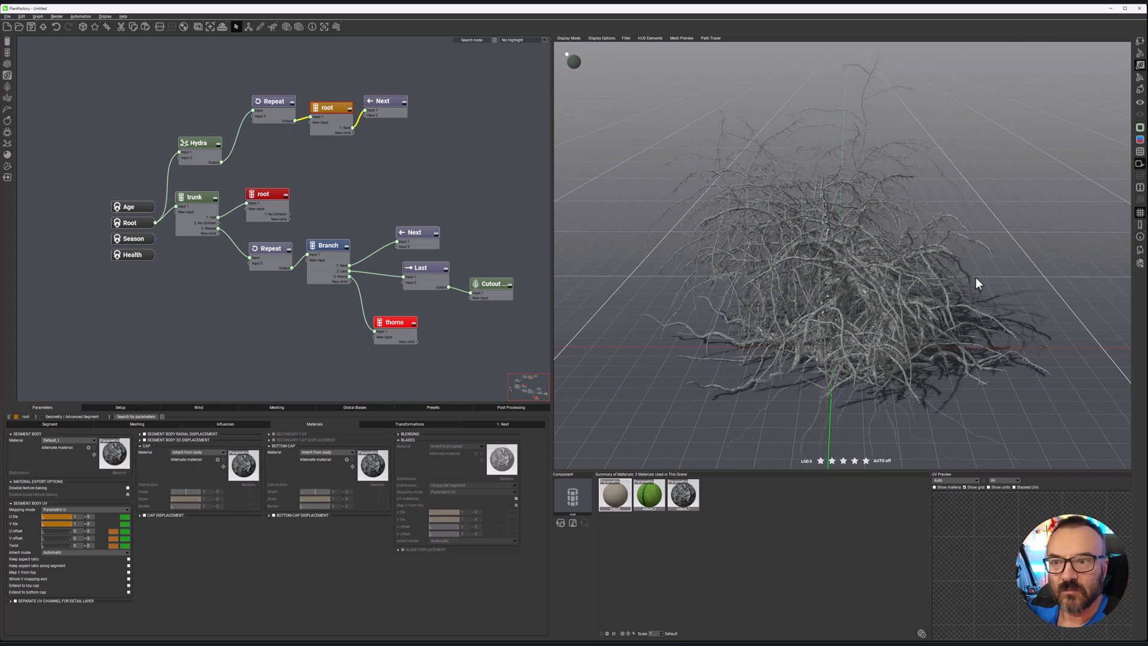
# Turn on the display of the plant's leaves in the 3D preview.
pyautogui.moveTo(966, 174); pyautogui.dragTo(916, 279)
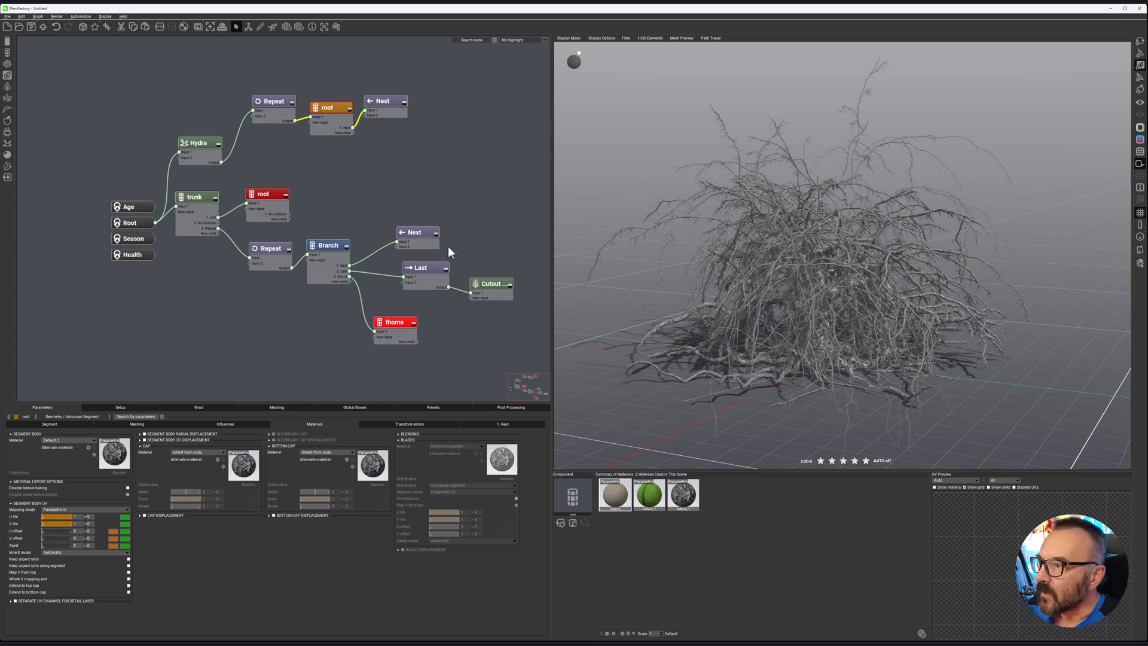
pyautogui.click(1140, 76)
pyautogui.moveTo(755, 265)
pyautogui.mouseDown()
pyautogui.moveTo(808, 267)
pyautogui.moveTo(759, 264)
pyautogui.mouseUp()
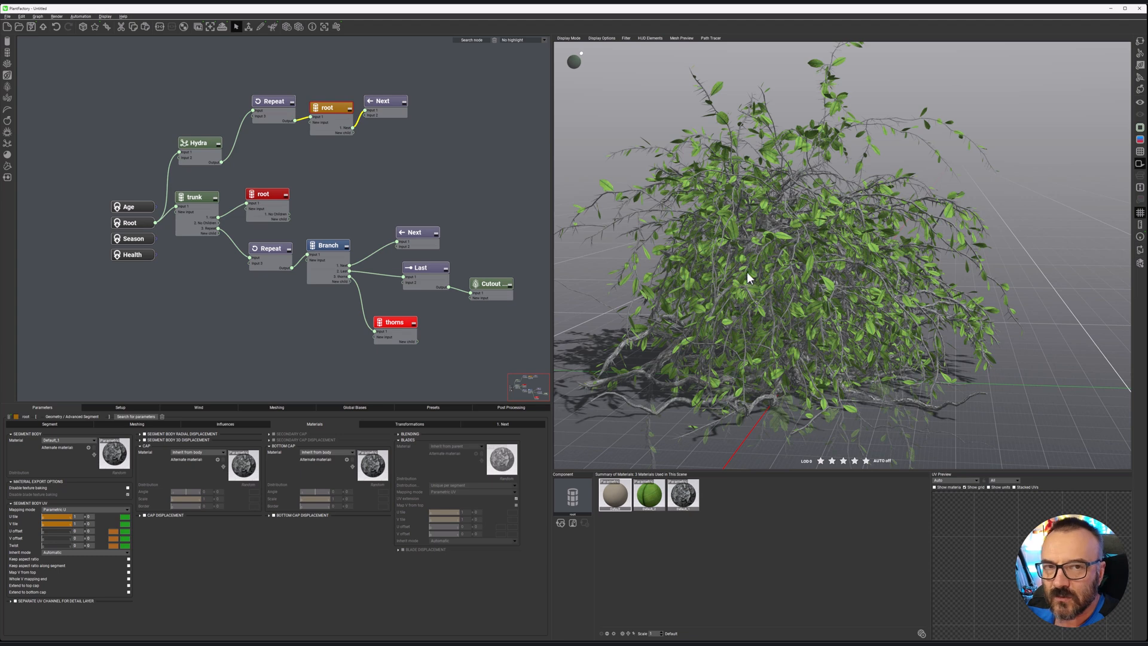
# Change the Overall color of the Cutout Leaf node's material to a muted olive-brown and accept the material.
pyautogui.click(487, 283)
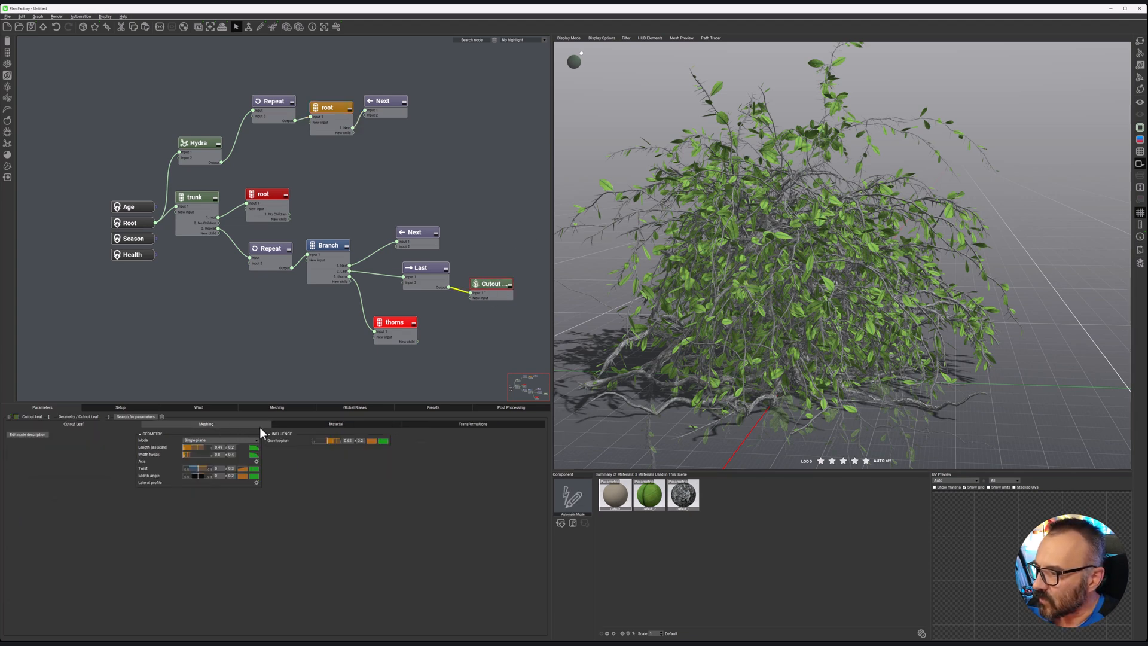
pyautogui.click(307, 426)
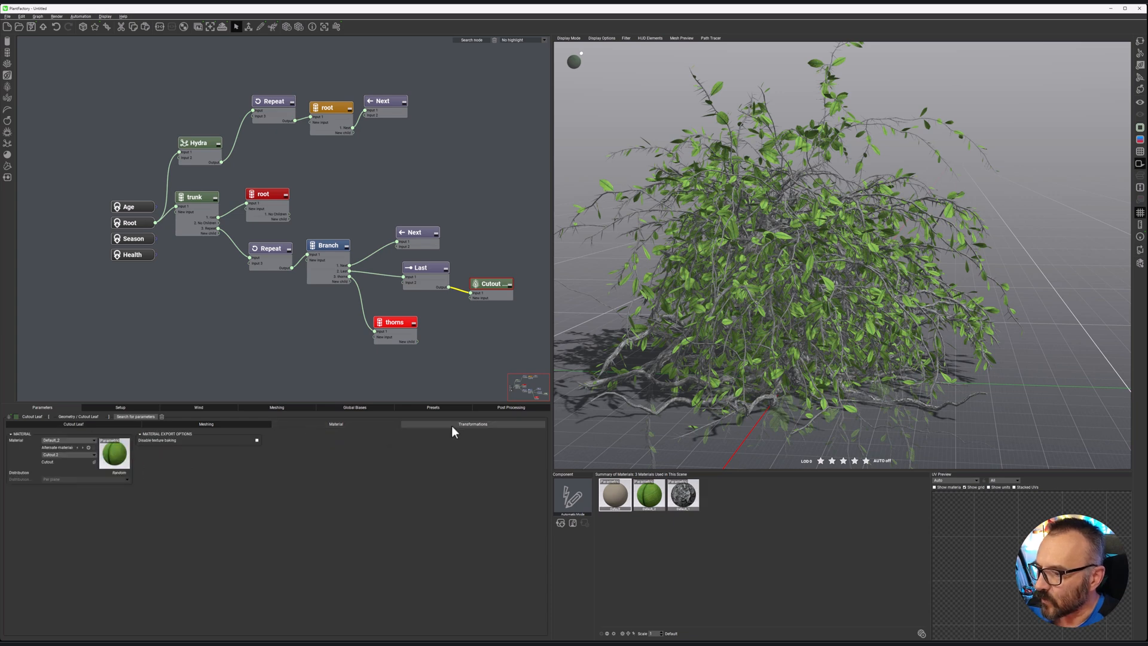
pyautogui.doubleClick(122, 458)
pyautogui.click(211, 316)
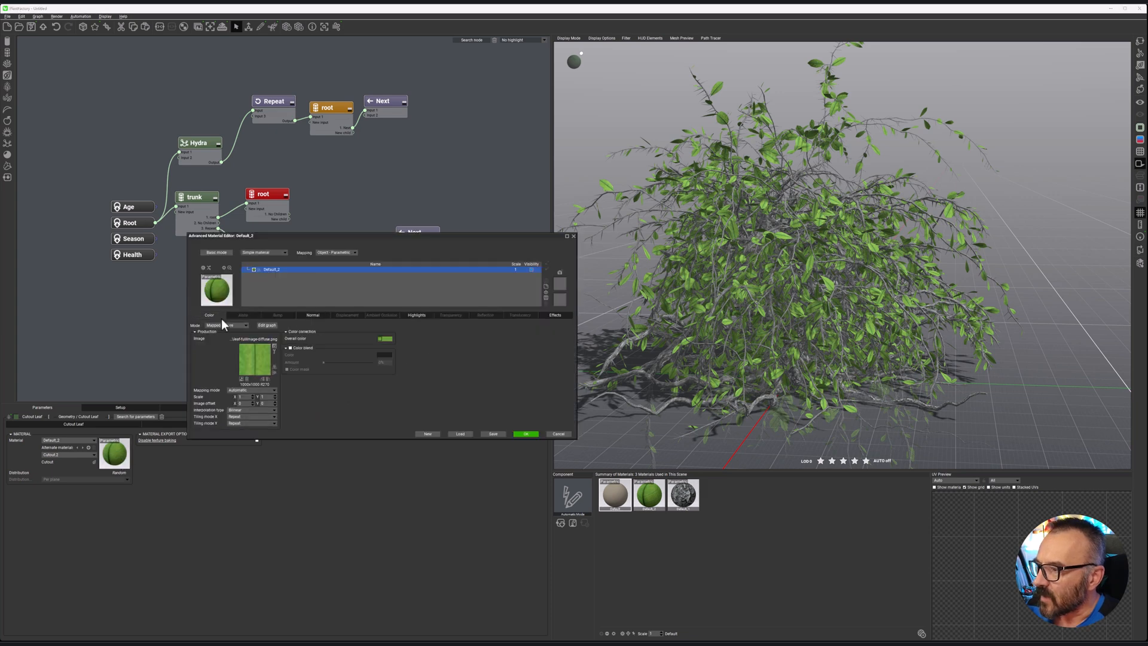
pyautogui.click(386, 339)
pyautogui.moveTo(311, 344); pyautogui.dragTo(303, 360)
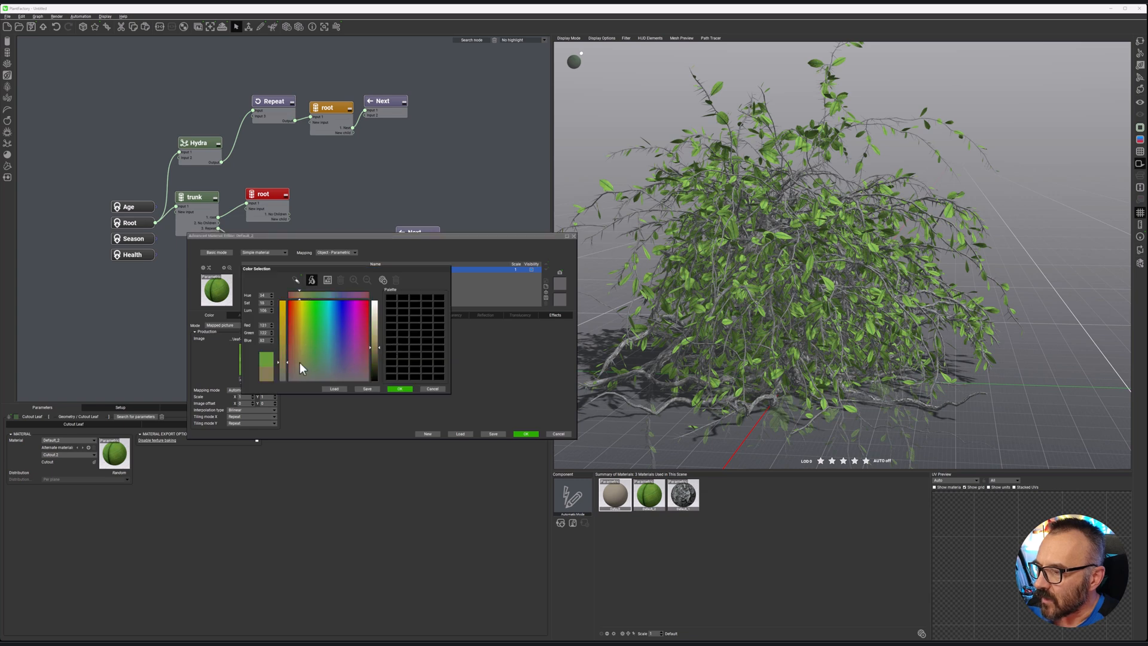
pyautogui.click(399, 388)
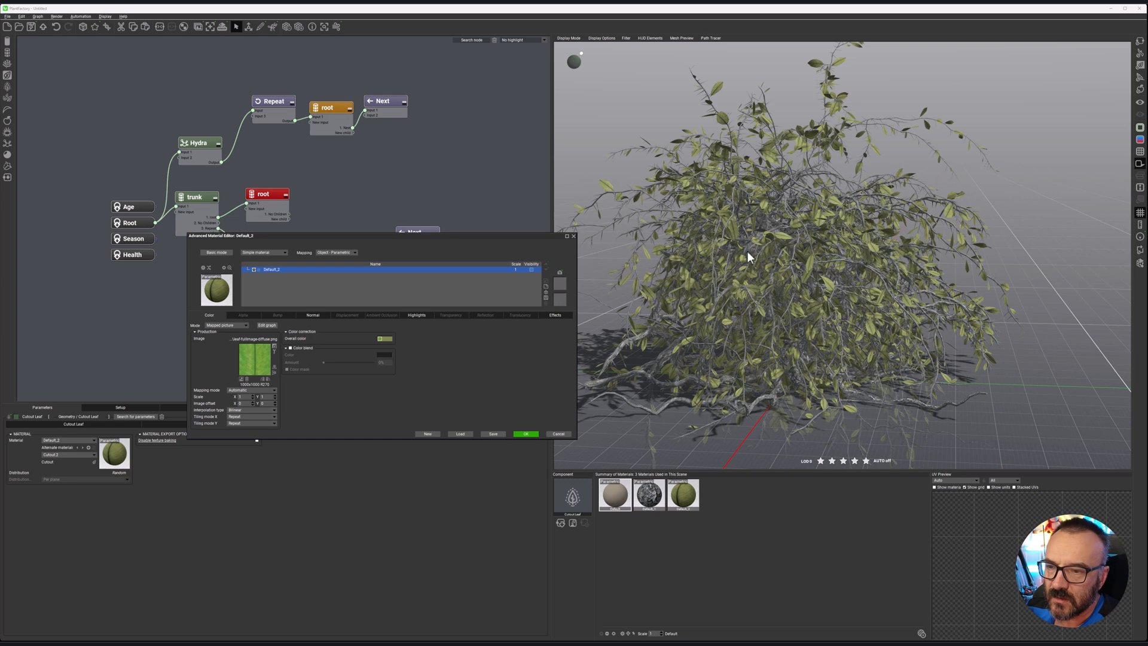
pyautogui.click(526, 434)
pyautogui.moveTo(802, 275); pyautogui.dragTo(789, 287, button='right')
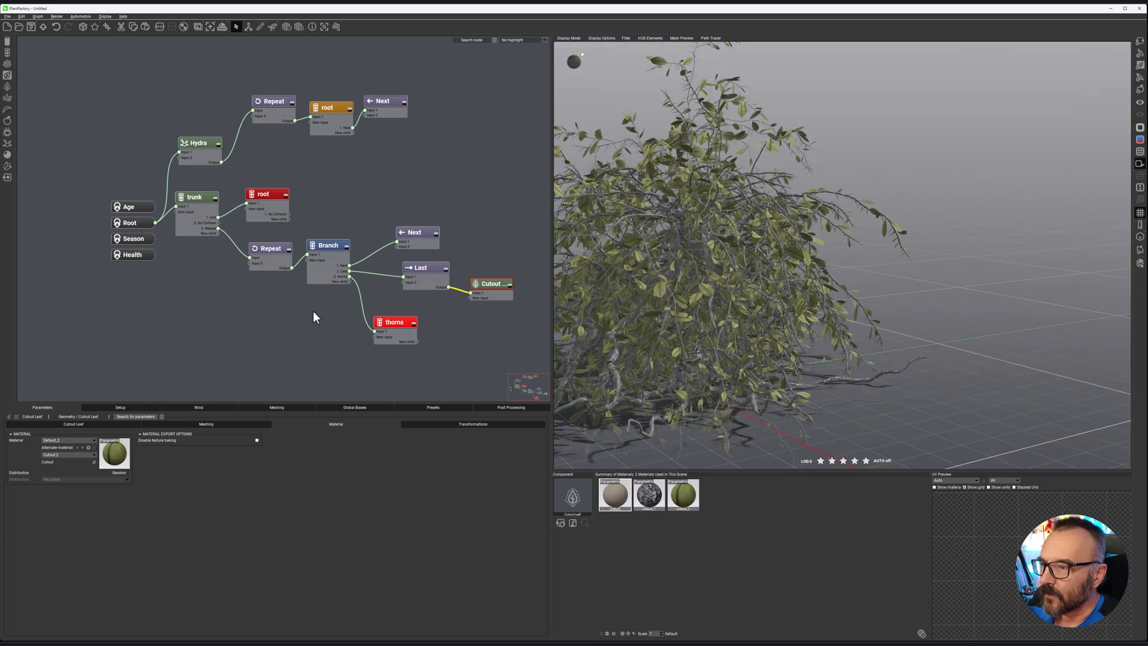
# Select the Health node and examine the Health setting among the plant characteristics.
pyautogui.moveTo(275, 317); pyautogui.dragTo(306, 330, button='middle')
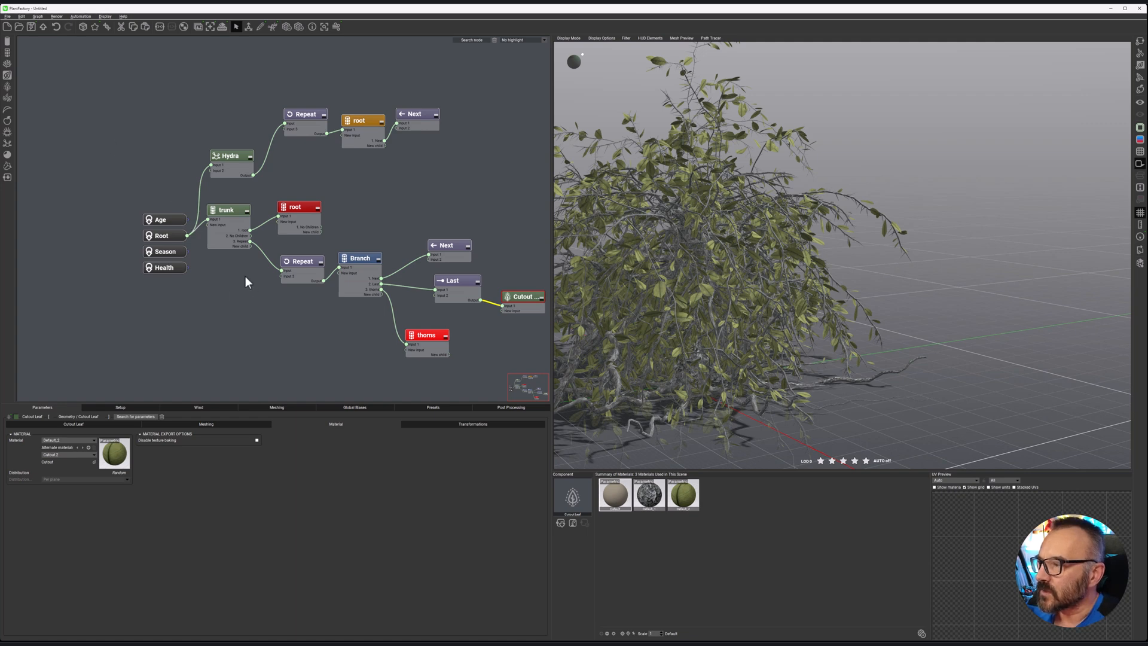
pyautogui.click(173, 268)
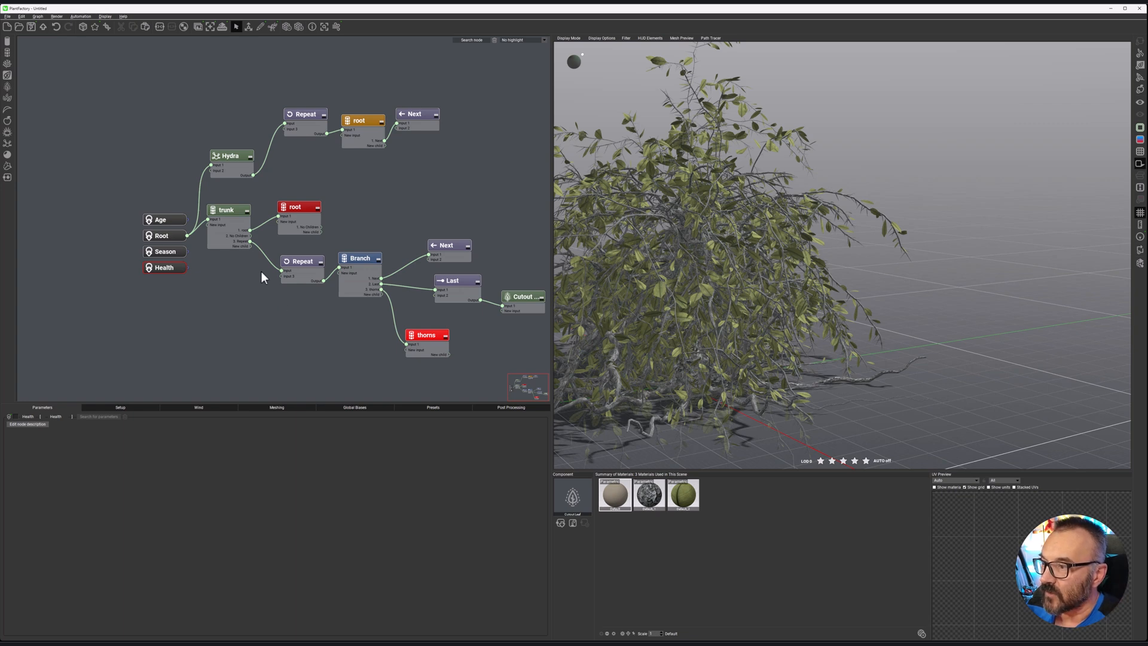
pyautogui.scroll(1, 223, 290)
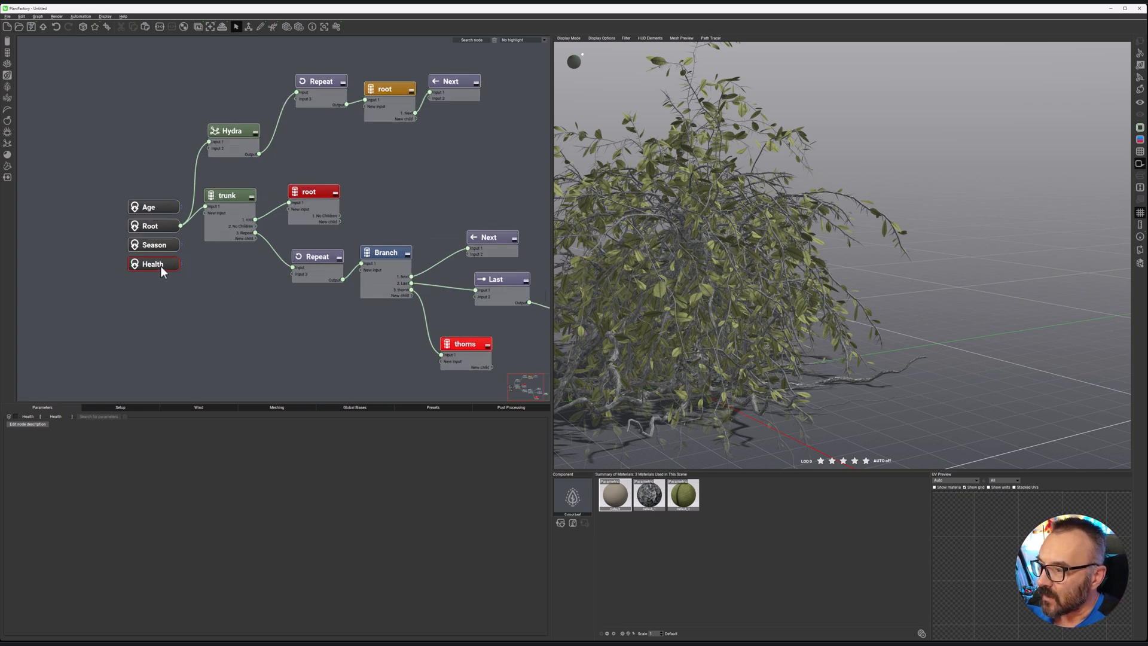
pyautogui.click(141, 409)
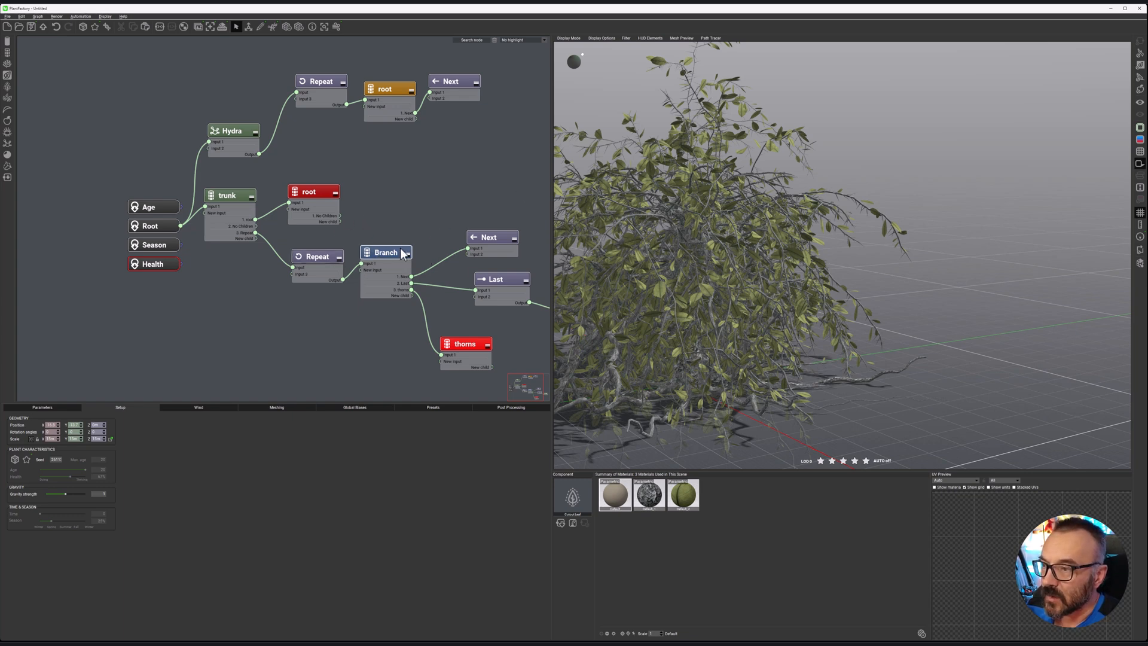
# Expand the Branch node's parameters in the graph and unfold its Segment group.
pyautogui.click(400, 273)
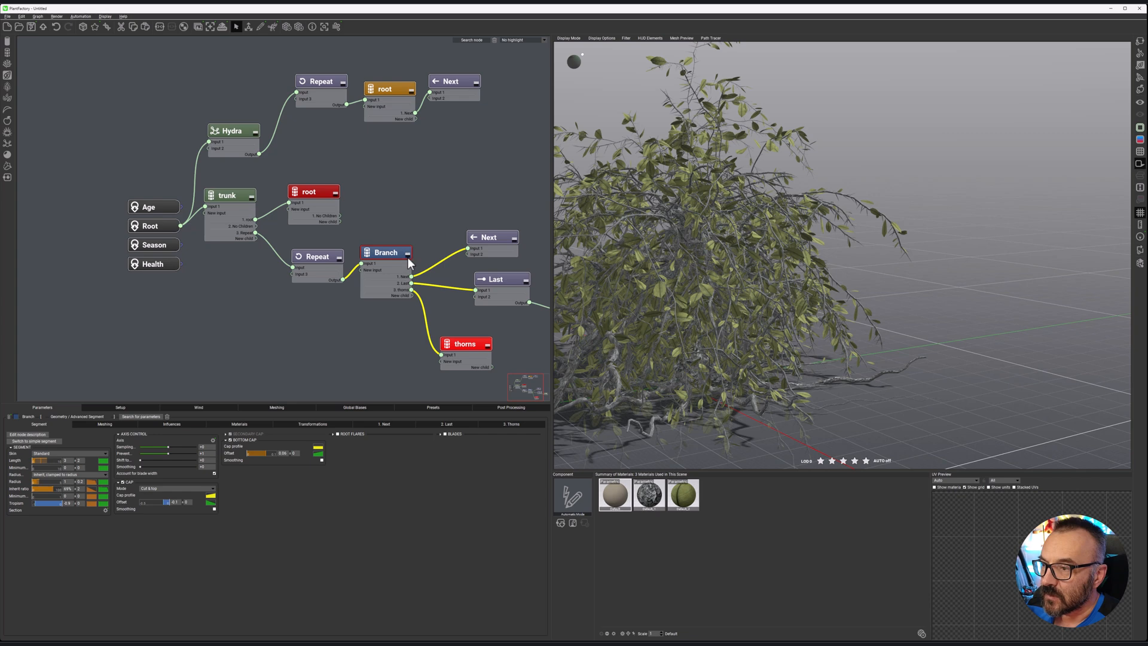
pyautogui.click(407, 256)
pyautogui.click(408, 257)
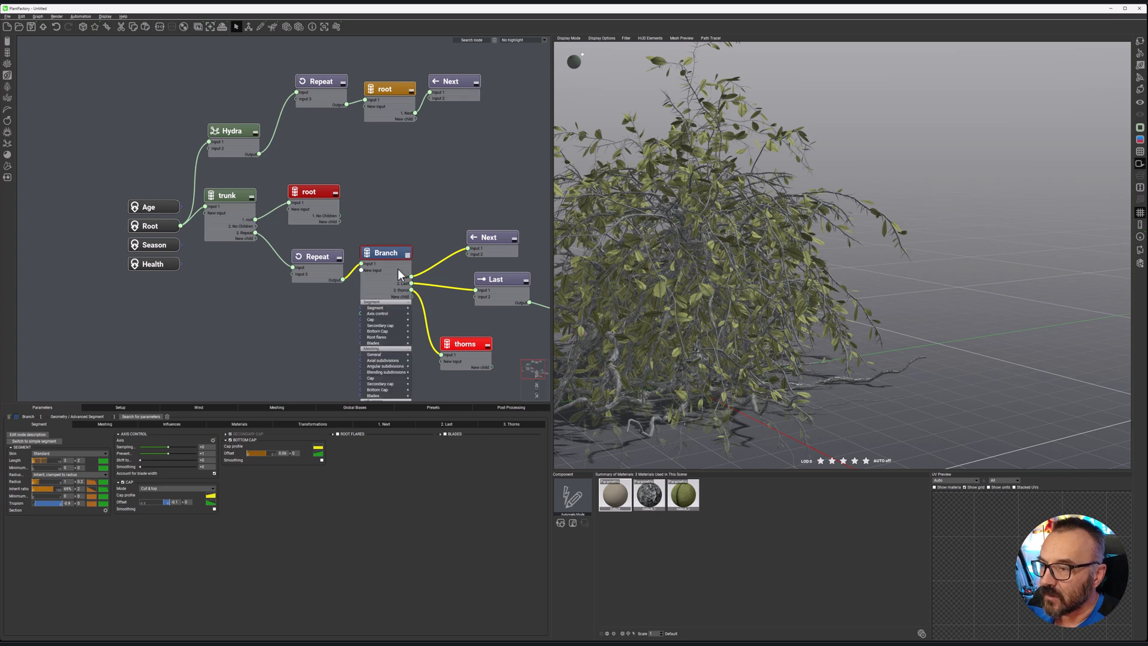
pyautogui.click(393, 309)
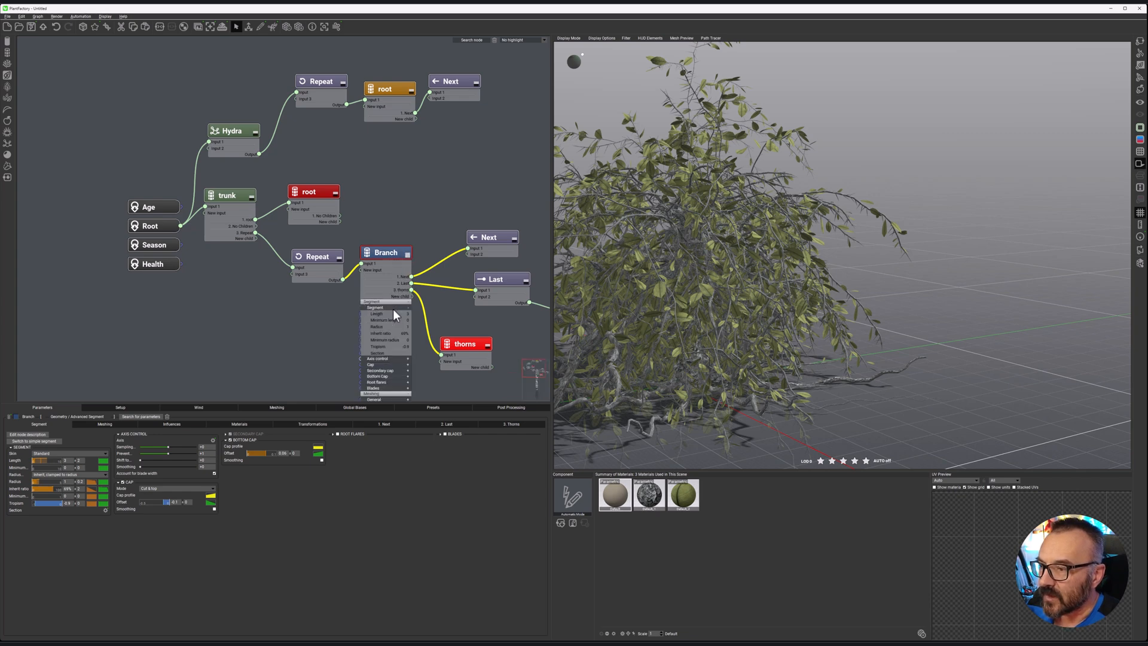
pyautogui.scroll(-2, 392, 314)
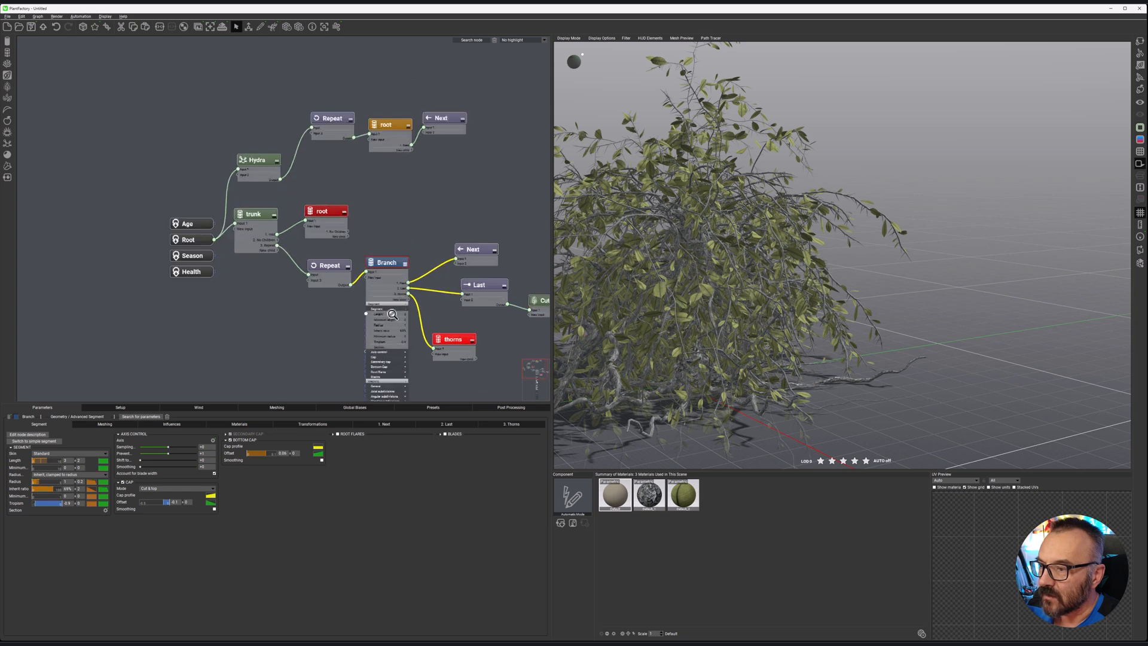
pyautogui.scroll(2, 392, 313)
pyautogui.moveTo(430, 247); pyautogui.dragTo(435, 157, button='middle')
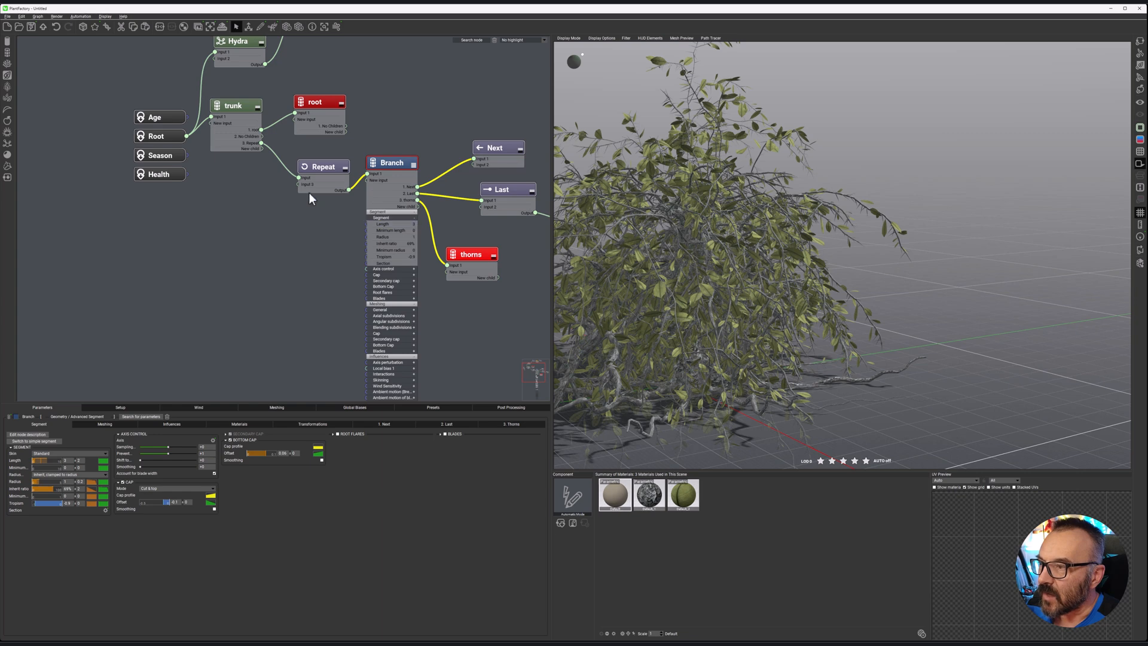
# Add a Map filter node below the trunk node and connect the Health output to its input.
pyautogui.moveTo(337, 172)
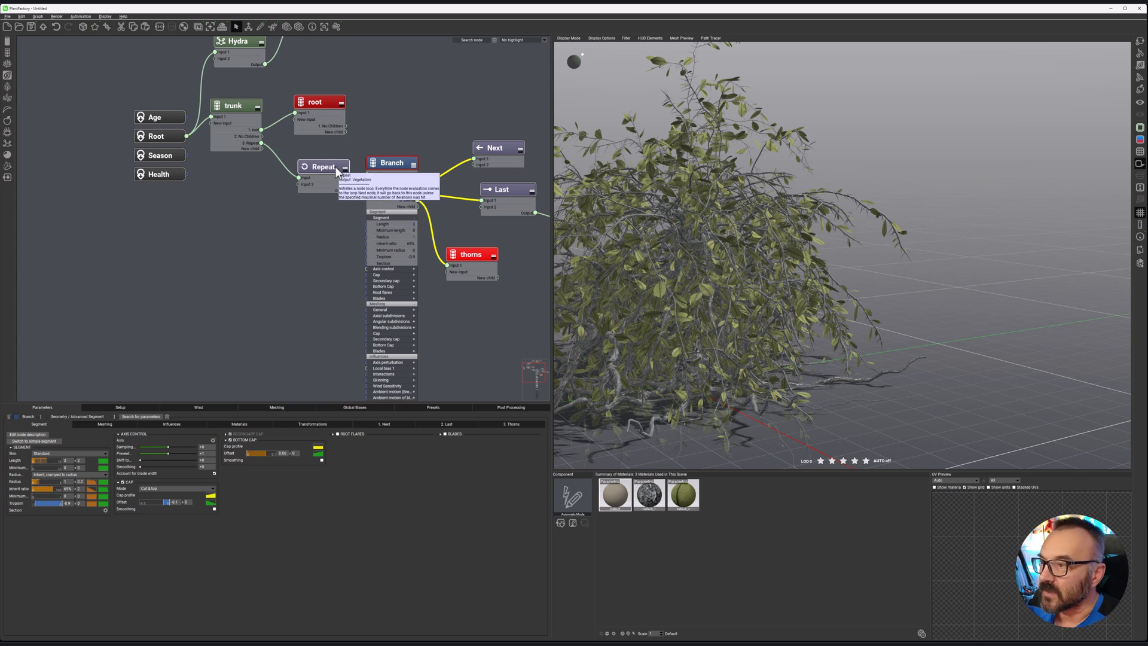
pyautogui.rightClick(218, 220)
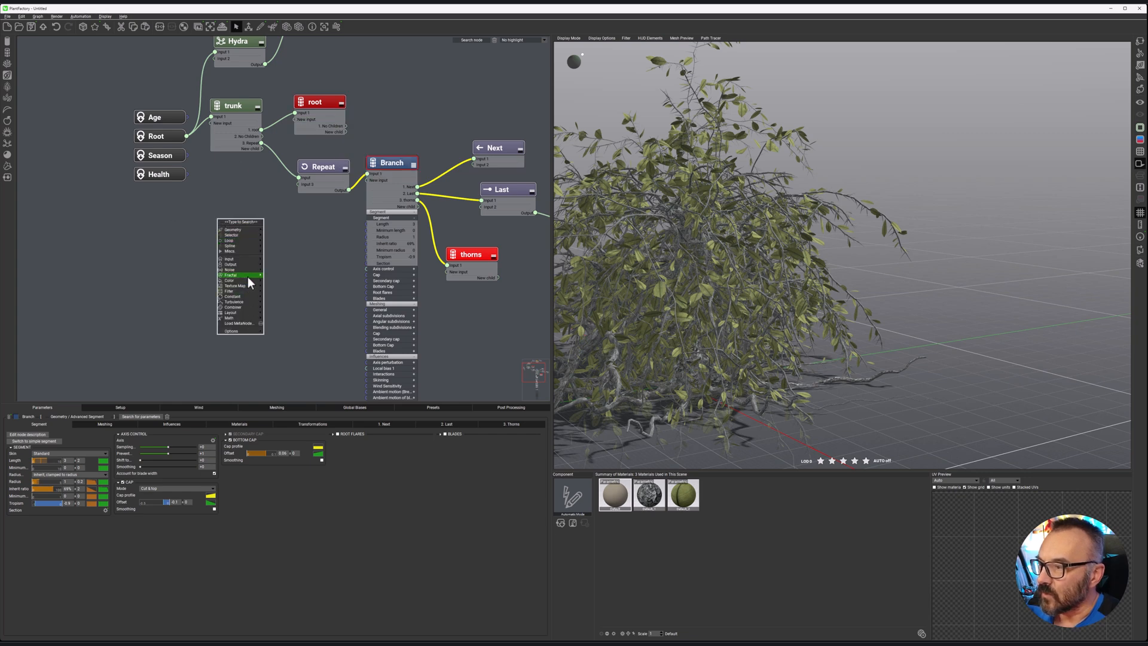
pyautogui.moveTo(242, 288)
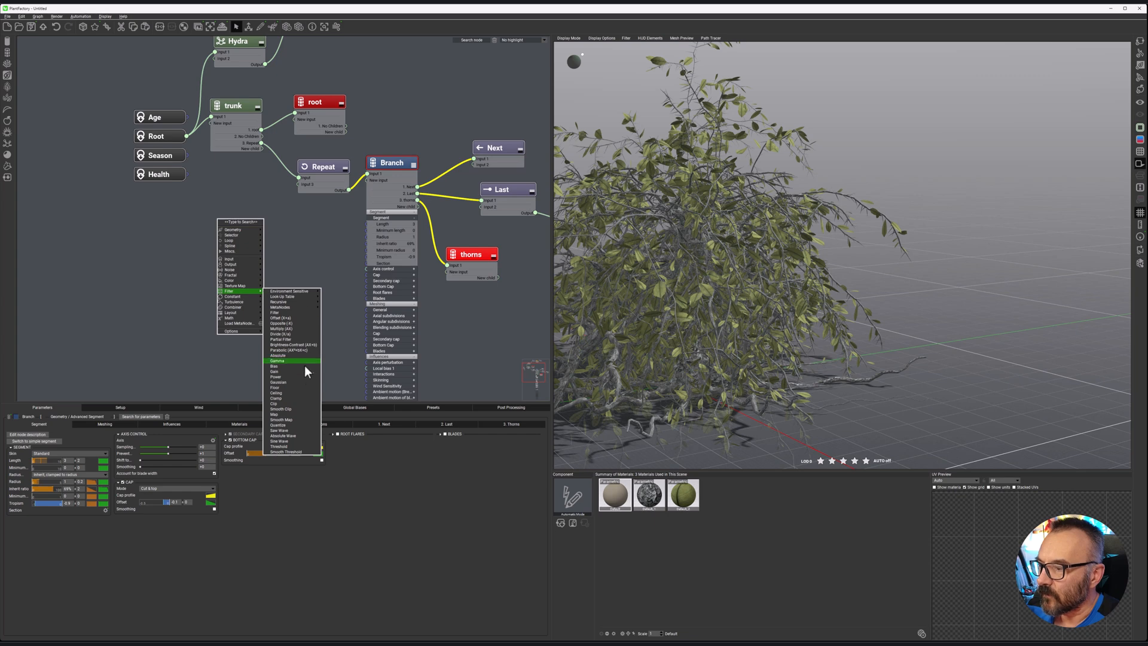
pyautogui.click(306, 415)
pyautogui.click(222, 213)
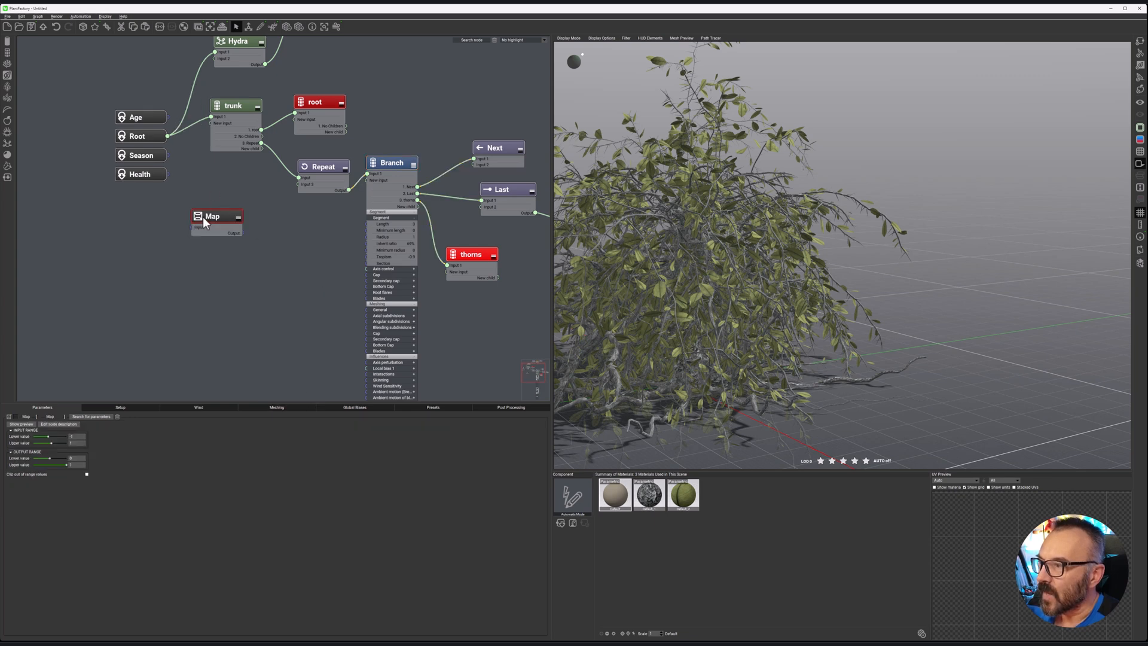
pyautogui.moveTo(221, 215); pyautogui.dragTo(247, 219)
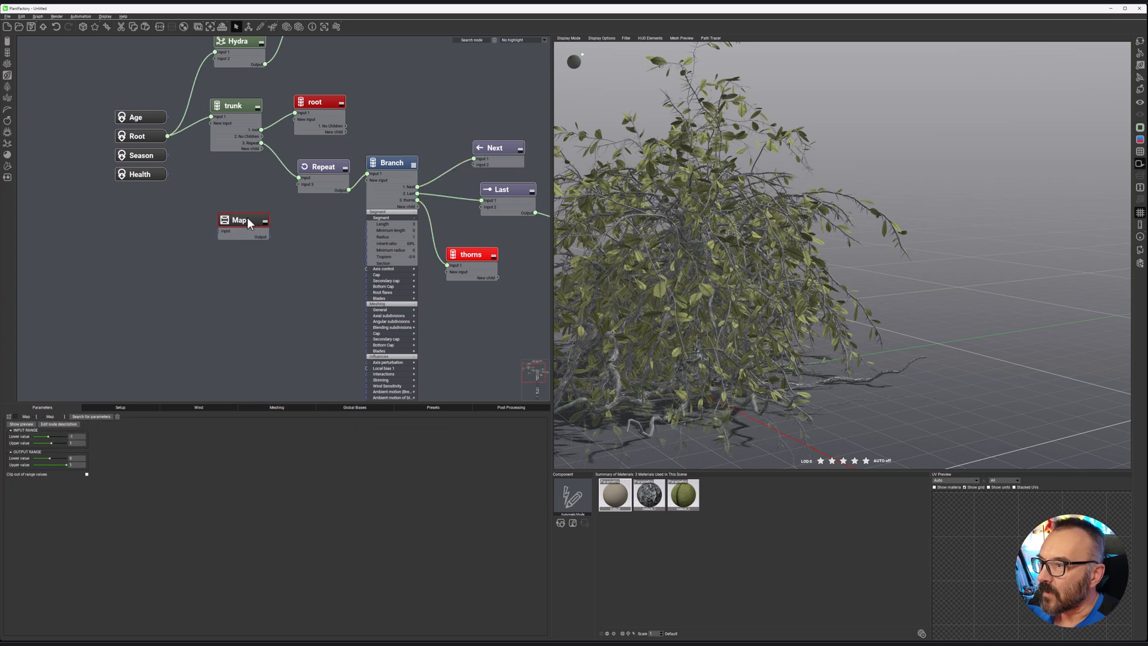
pyautogui.click(337, 169)
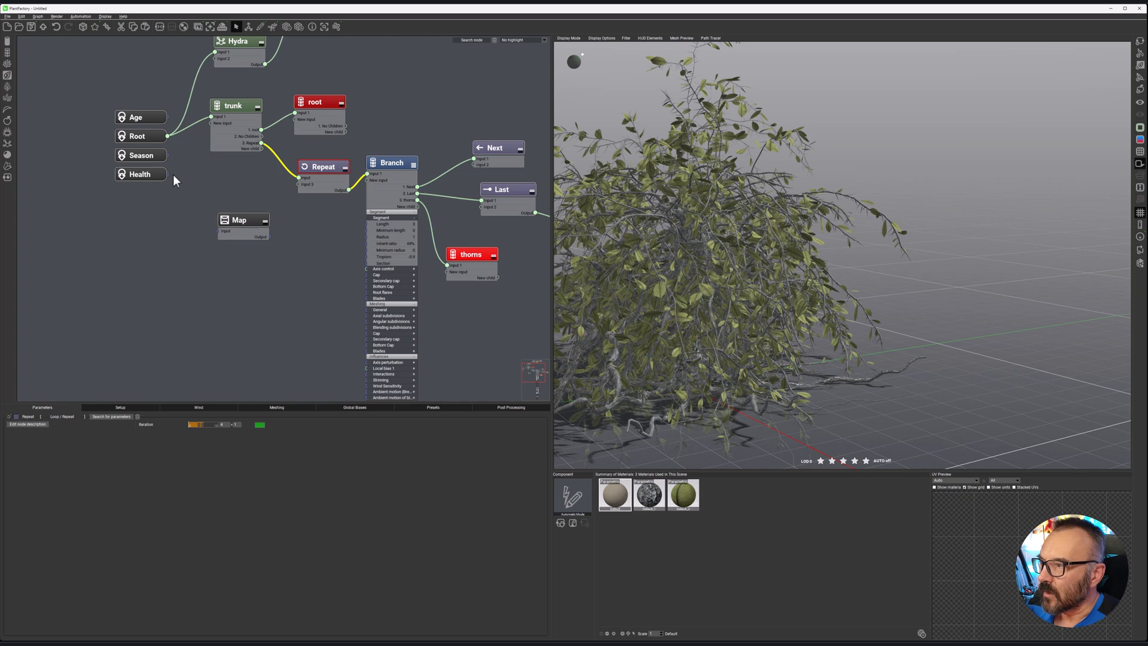
pyautogui.moveTo(170, 174); pyautogui.dragTo(218, 231)
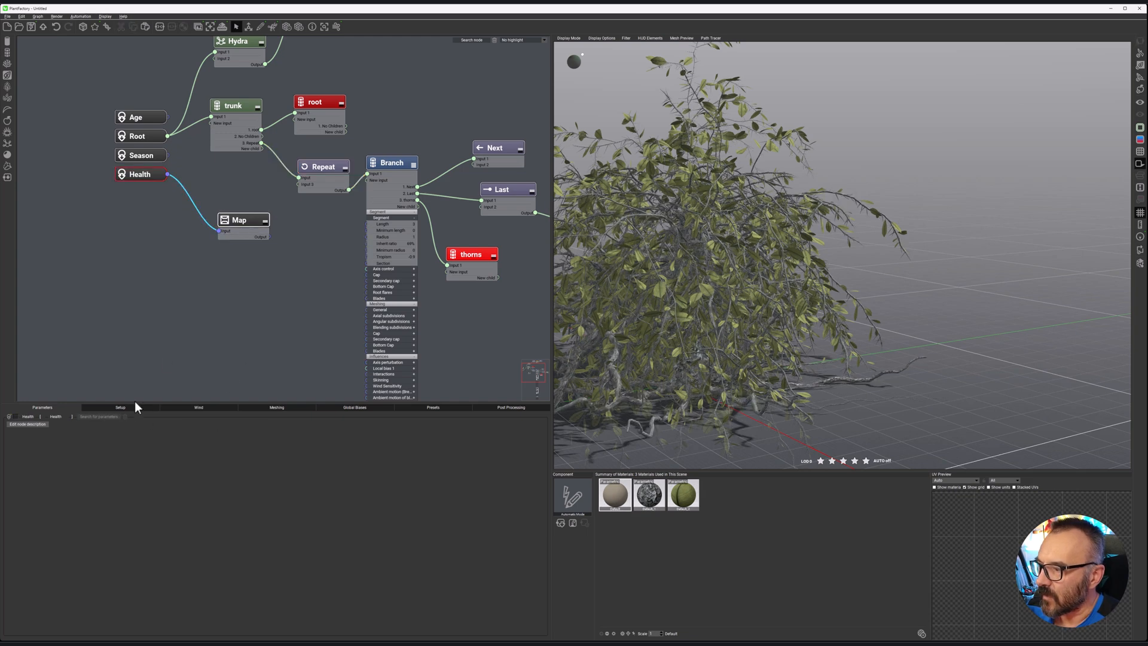
# Set the Map node's lower input value to 0, its lower output value to 1, and raise its upper output value.
pyautogui.click(252, 221)
pyautogui.click(71, 436)
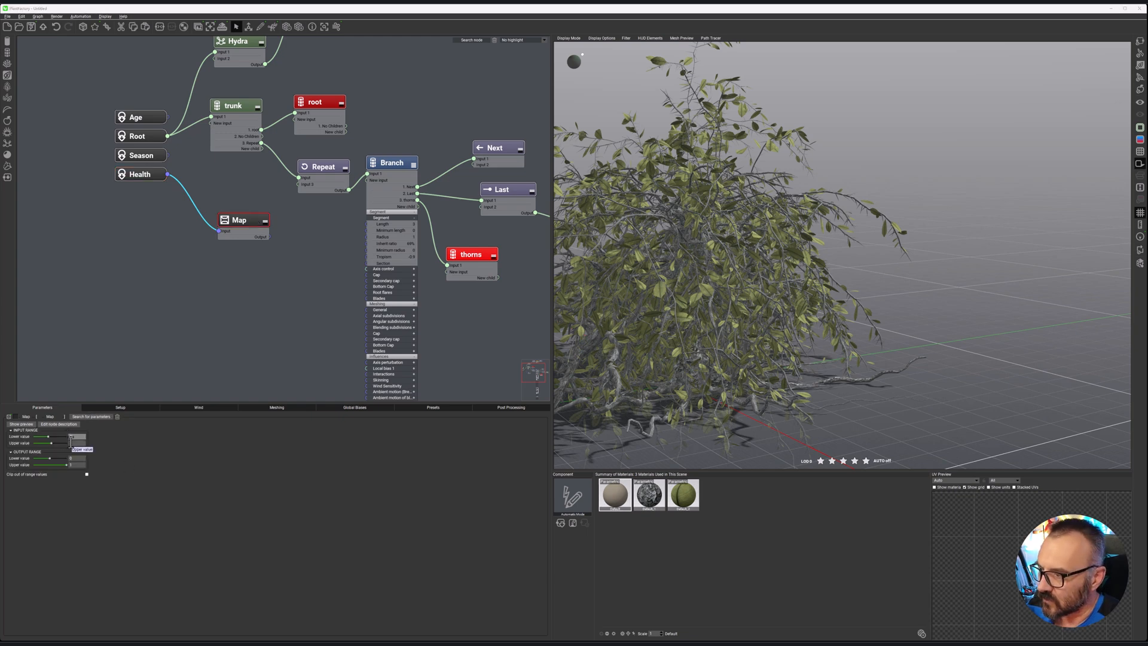
pyautogui.click(71, 465)
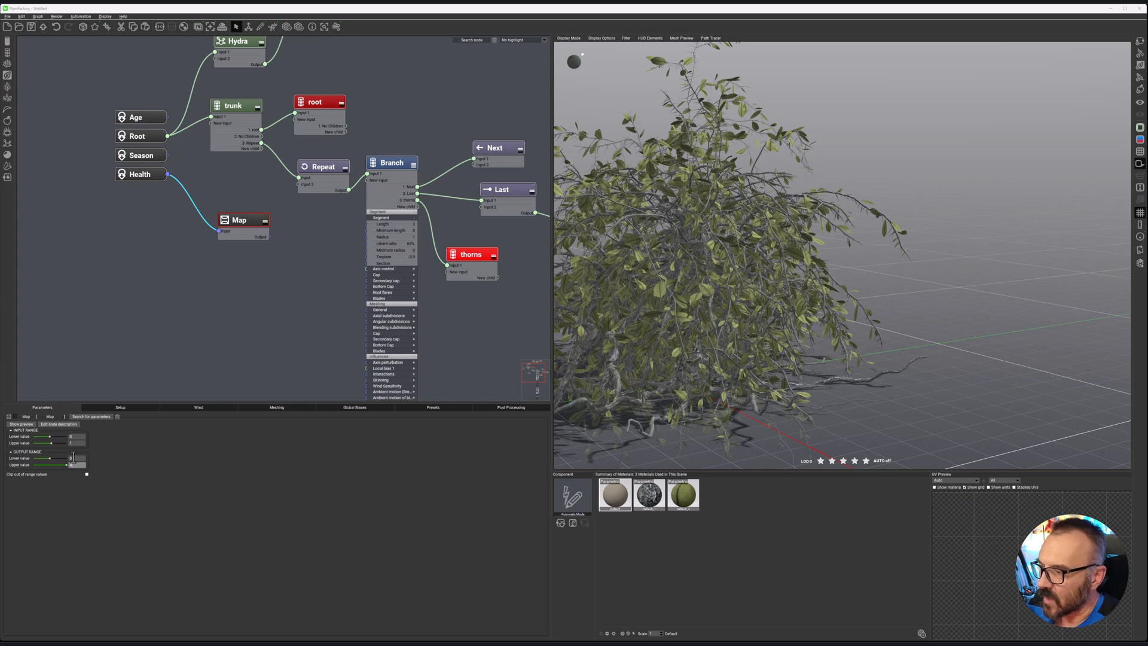
pyautogui.write('1')
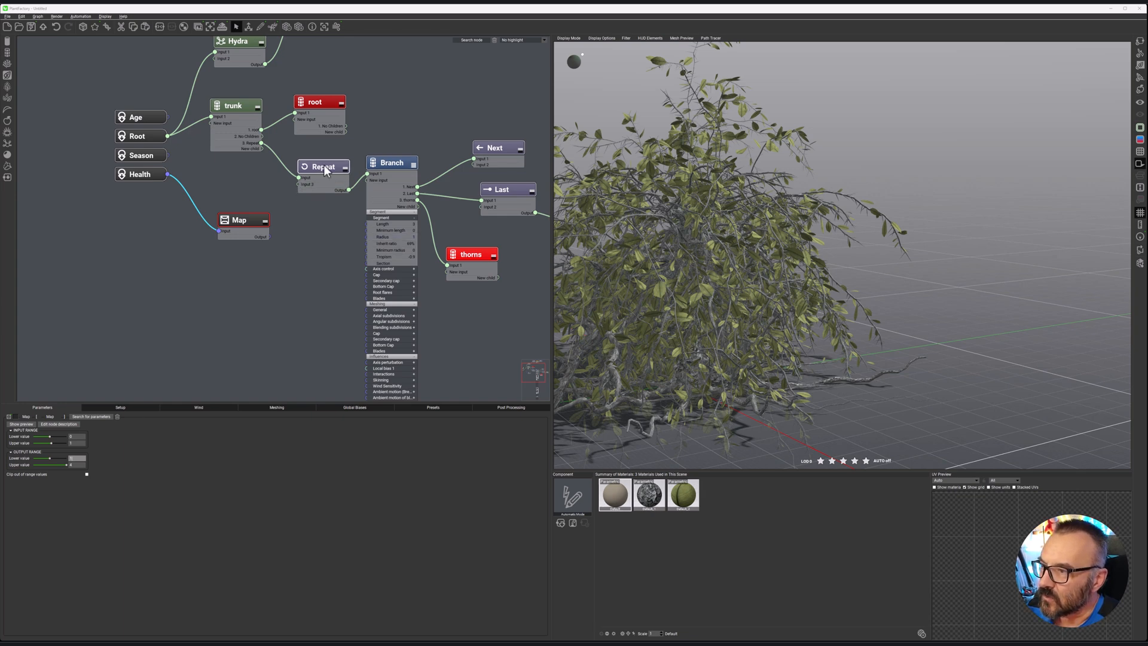
# Expose the Iteration parameter of the Repeat node feeding Branch and connect the Map output to it.
pyautogui.click(345, 170)
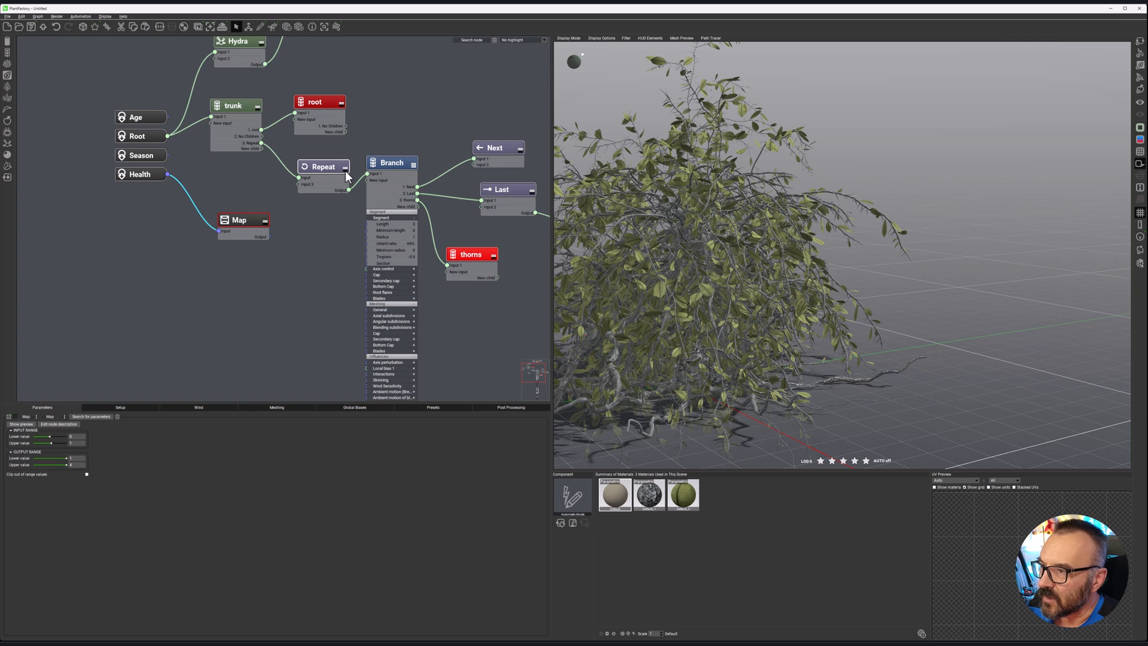
pyautogui.click(346, 172)
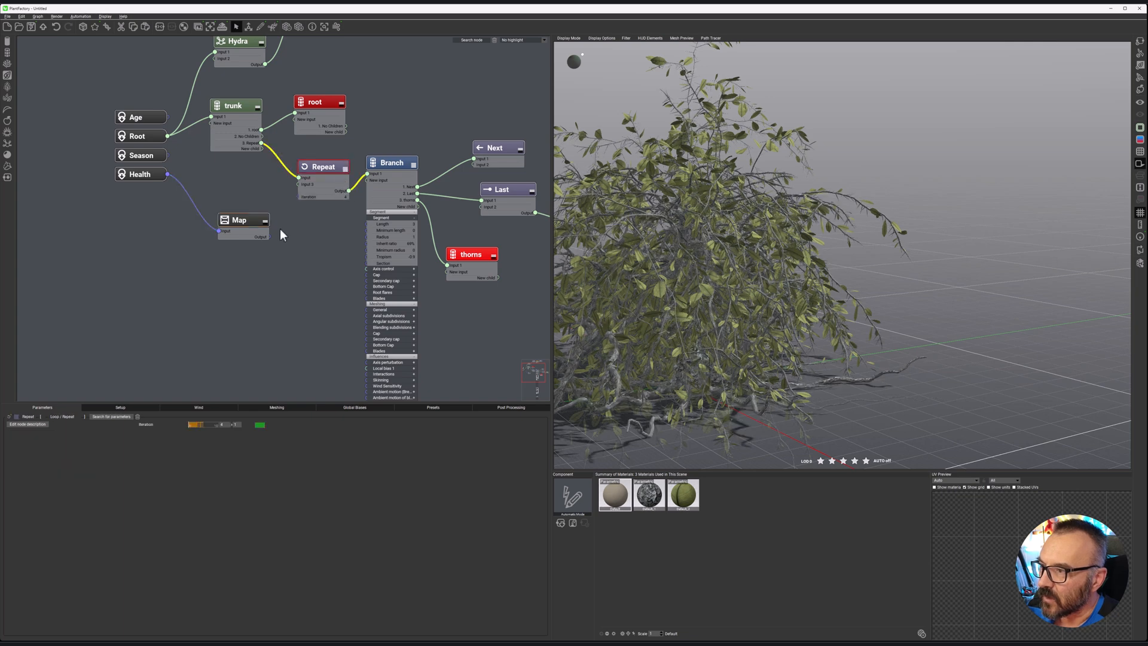
pyautogui.moveTo(268, 238); pyautogui.dragTo(299, 196)
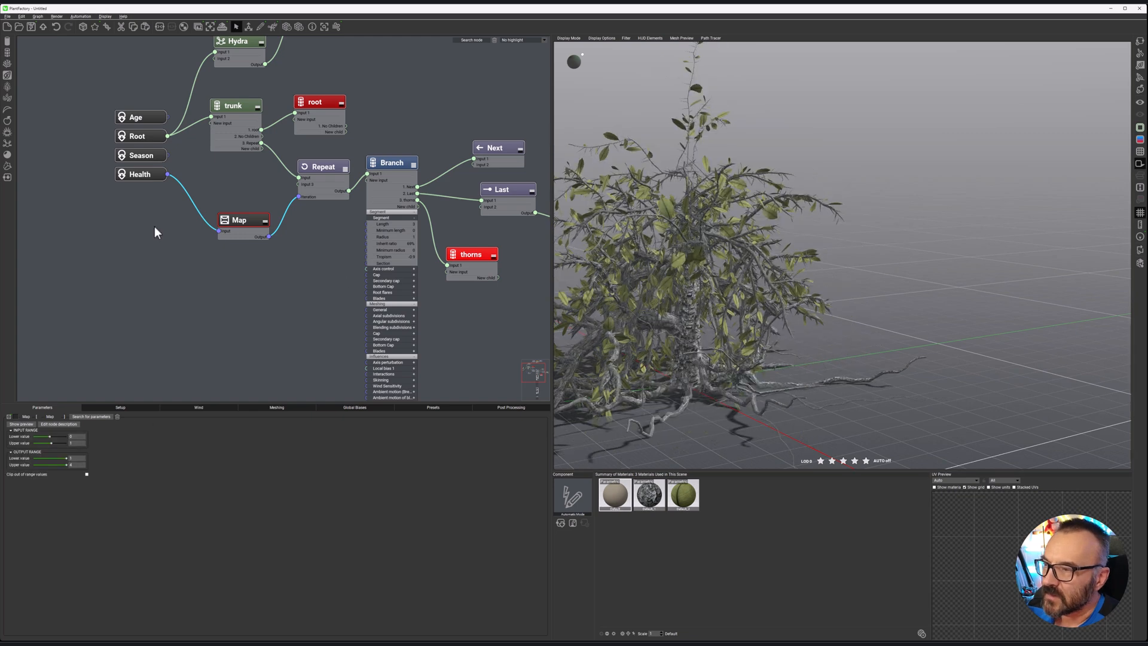
# Test the Health setting by raising it to 100% and then reducing it to about 32%.
pyautogui.click(143, 179)
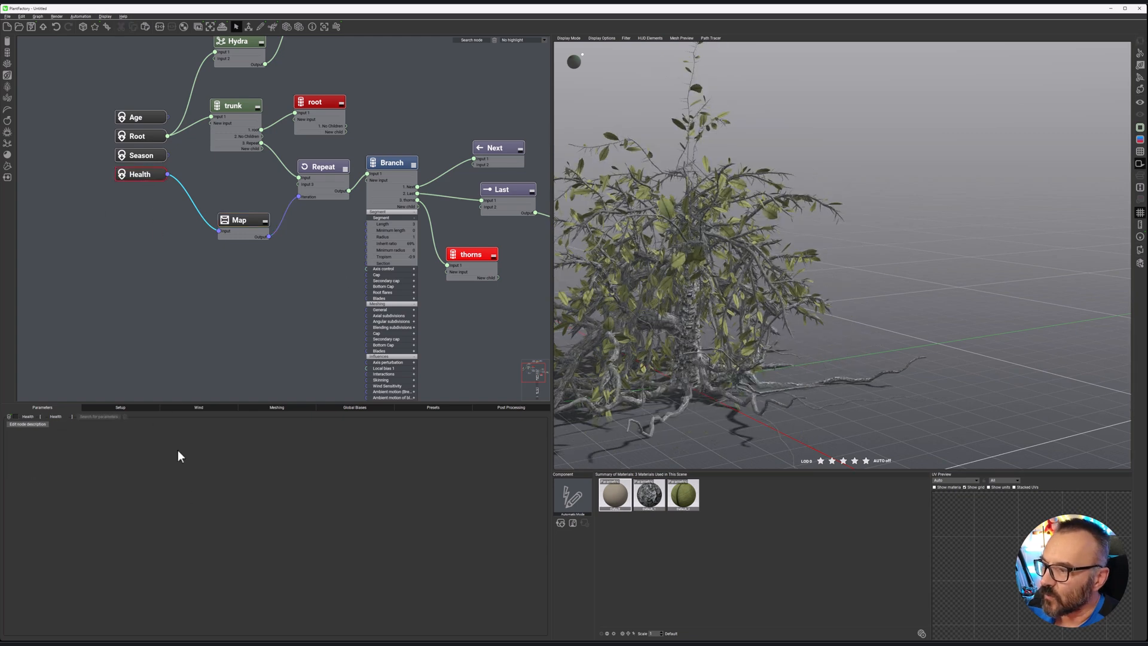
pyautogui.click(121, 407)
pyautogui.moveTo(71, 477); pyautogui.dragTo(318, 469)
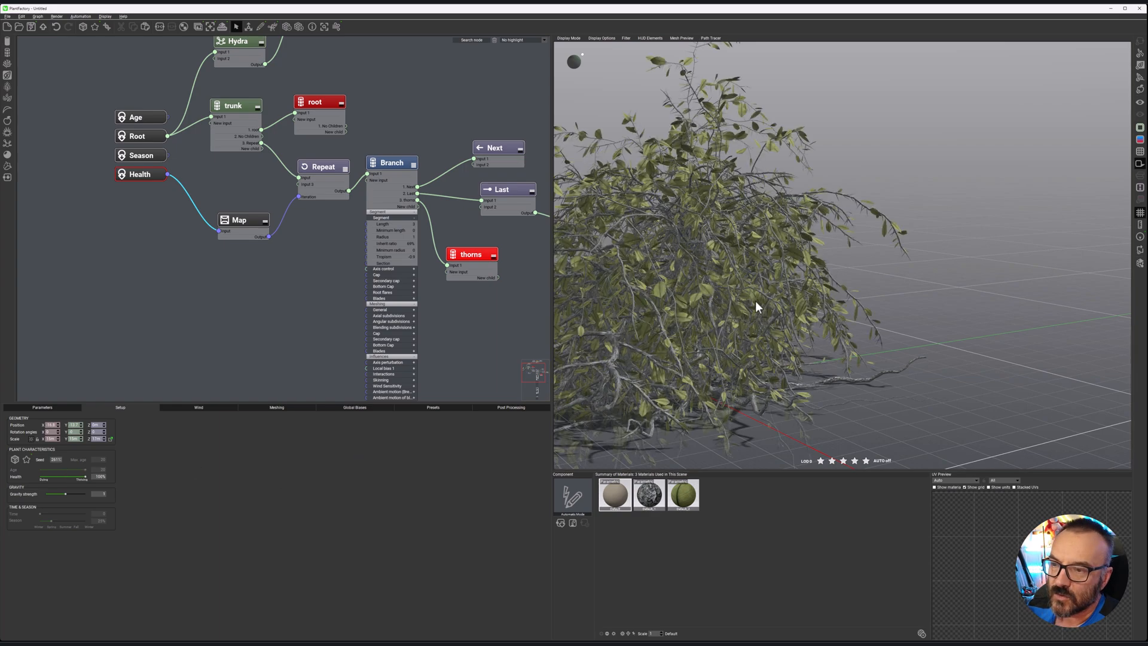
pyautogui.moveTo(730, 298)
pyautogui.mouseDown(button='right')
pyautogui.moveTo(787, 299)
pyautogui.moveTo(762, 302)
pyautogui.mouseUp(button='right')
pyautogui.moveTo(85, 477); pyautogui.dragTo(55, 478)
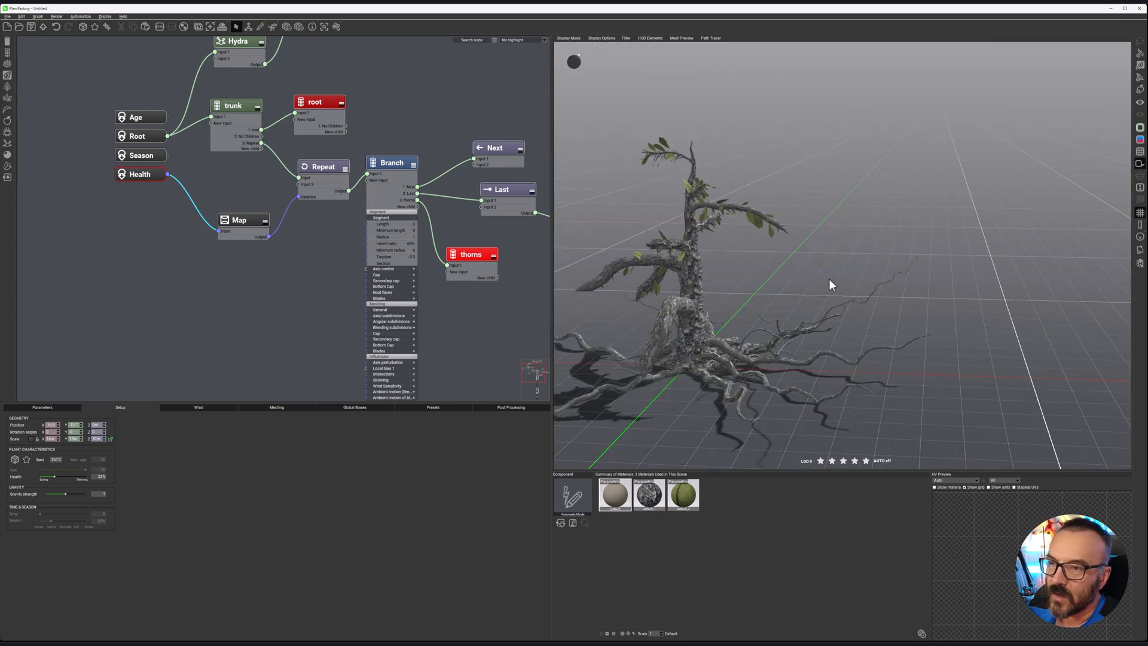
# Raise the plant's Health setting to about half to test the Map-driven branch repetition.
pyautogui.moveTo(777, 301)
pyautogui.mouseDown(button='right')
pyautogui.moveTo(708, 302)
pyautogui.moveTo(791, 307)
pyautogui.moveTo(767, 313)
pyautogui.mouseUp(button='right')
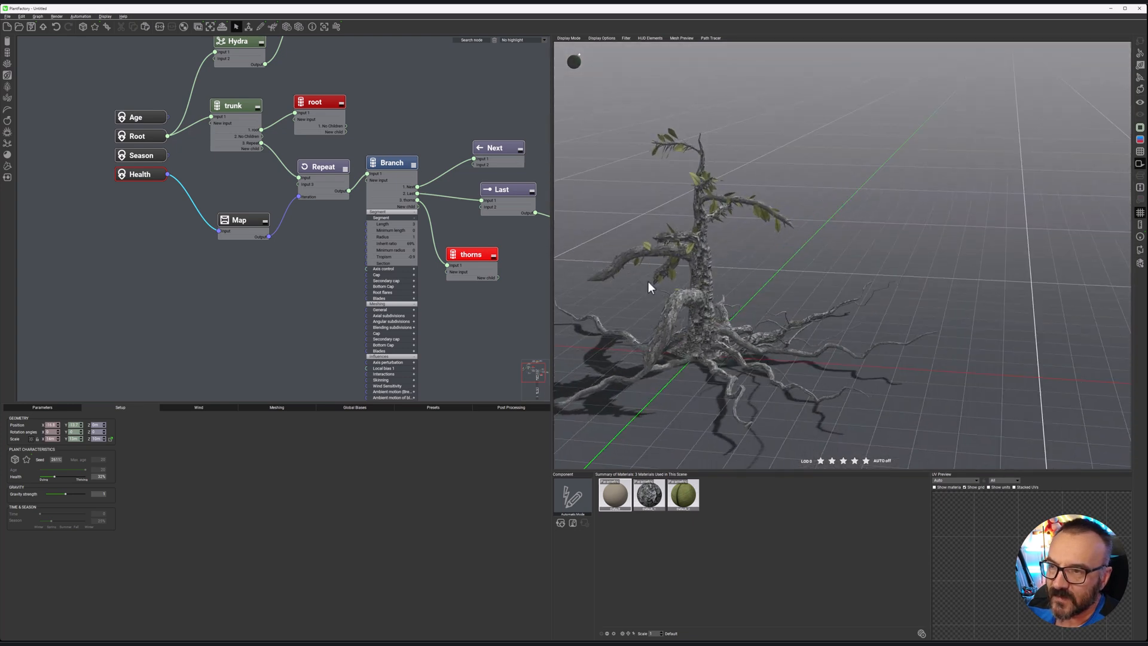
pyautogui.moveTo(69, 474)
pyautogui.mouseDown()
pyautogui.moveTo(84, 476)
pyautogui.moveTo(68, 478)
pyautogui.mouseUp()
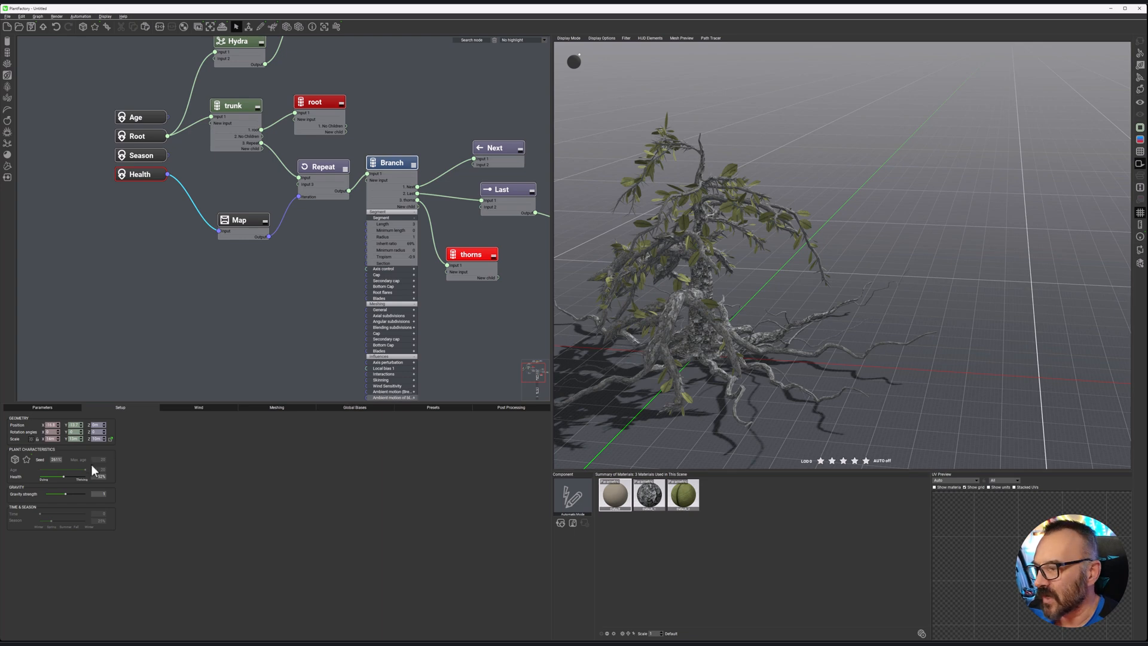
# Set the Map node's lower output value to 2.
pyautogui.click(260, 223)
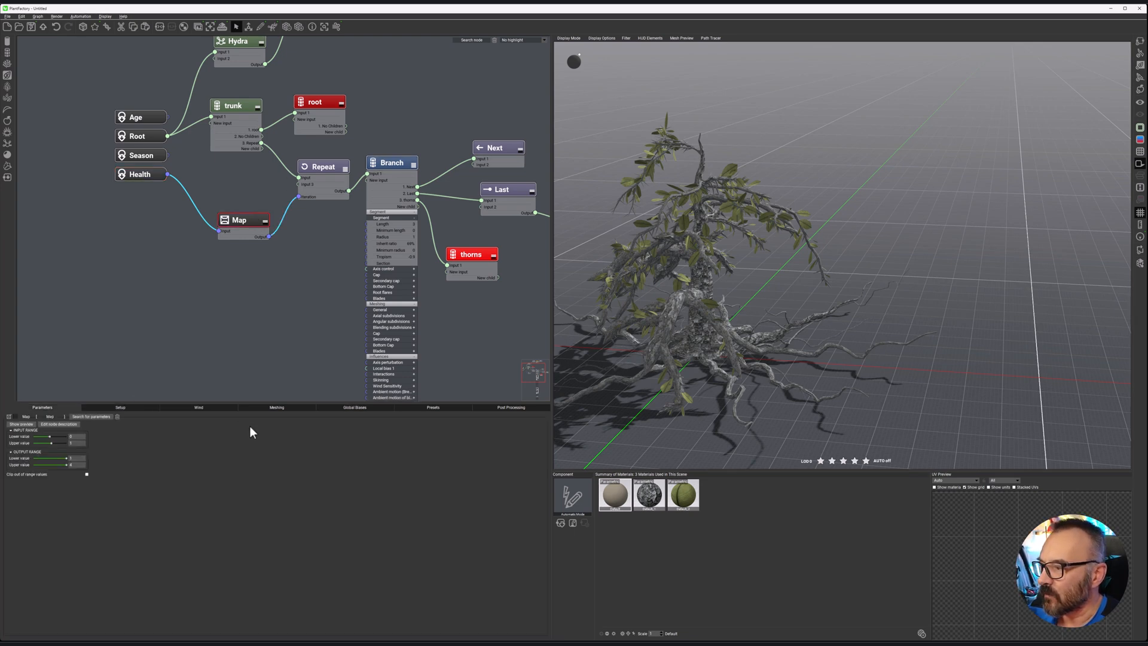
pyautogui.doubleClick(77, 458)
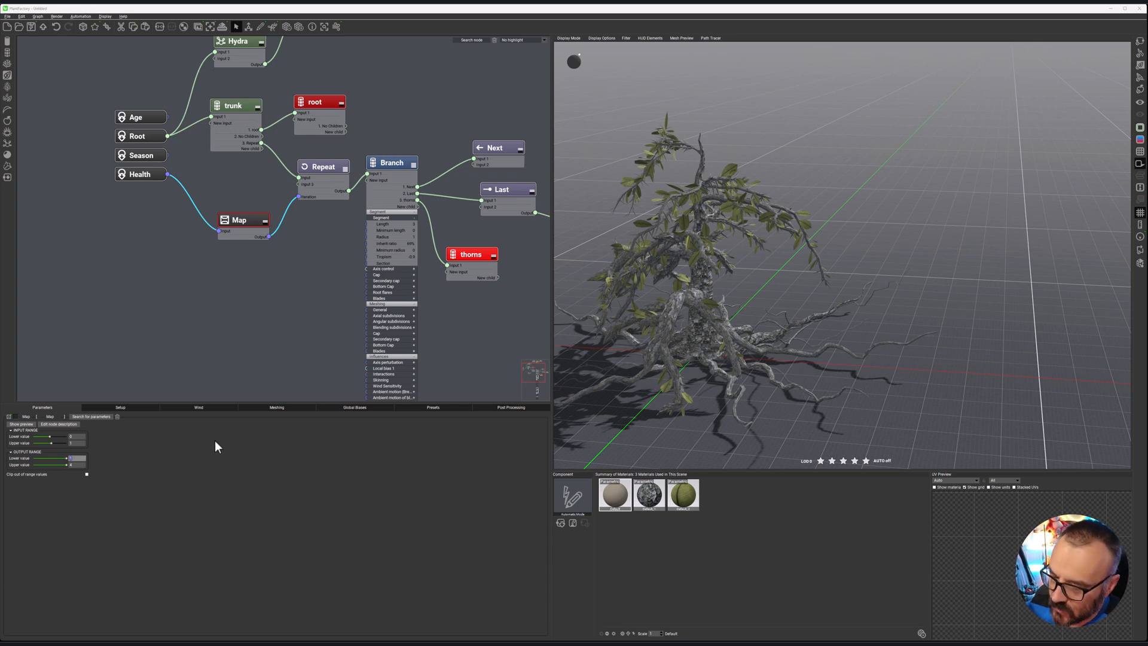
pyautogui.press('Return')
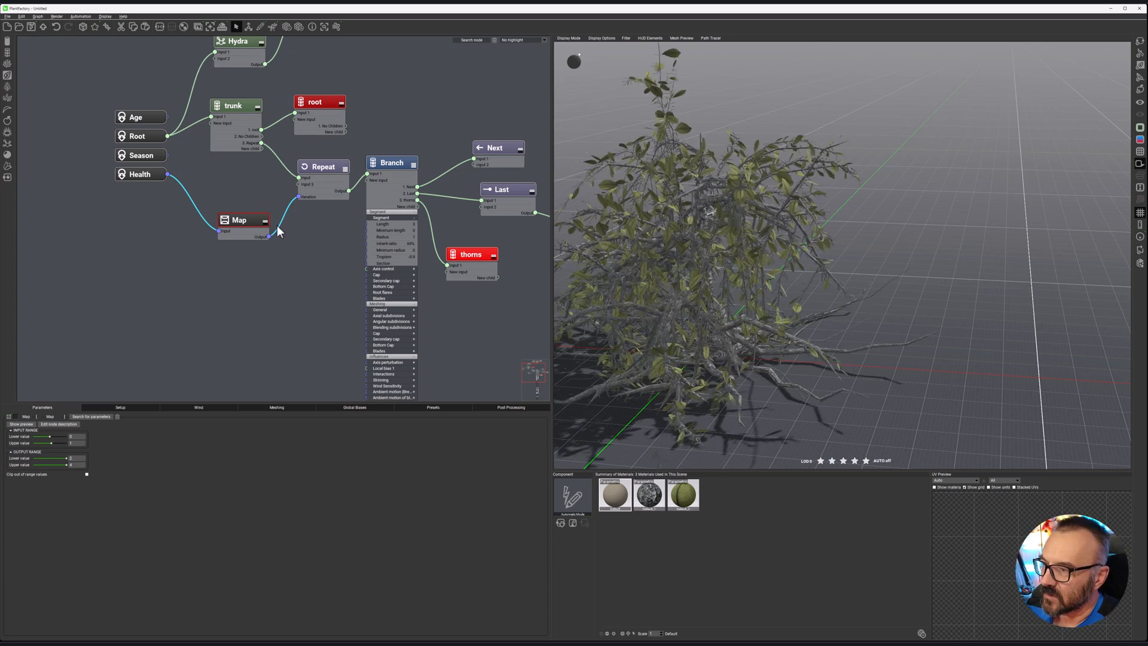
# Reduce the plant's Health setting to about 33%.
pyautogui.click(158, 175)
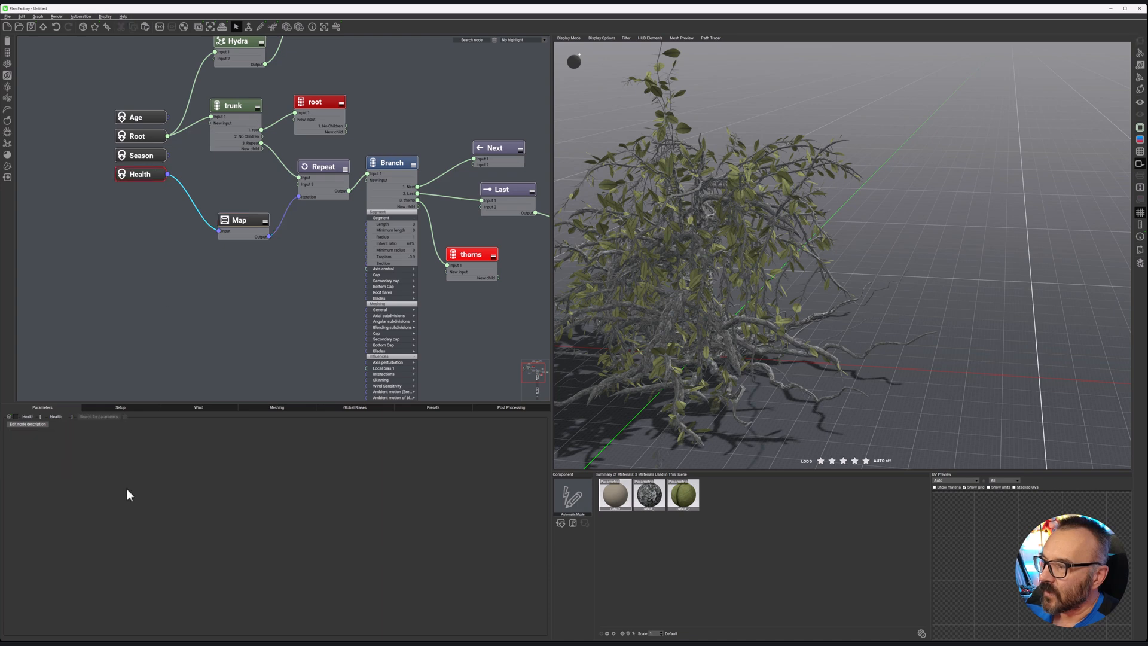
pyautogui.click(120, 408)
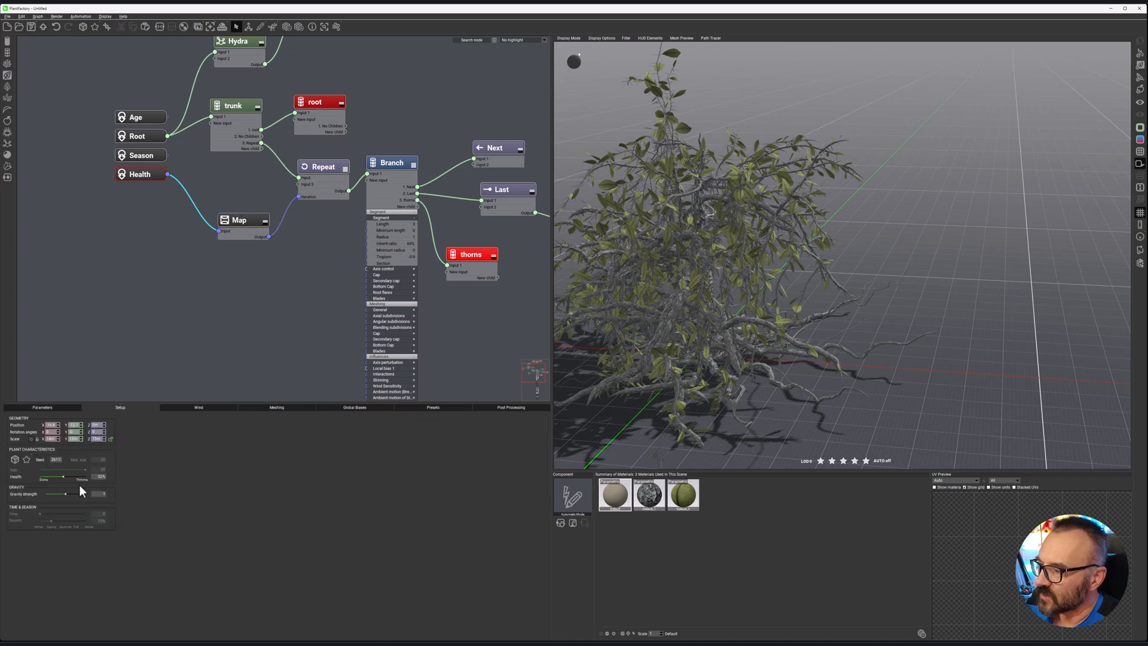
pyautogui.moveTo(72, 477)
pyautogui.mouseDown()
pyautogui.moveTo(48, 478)
pyautogui.moveTo(117, 479)
pyautogui.moveTo(48, 476)
pyautogui.mouseUp()
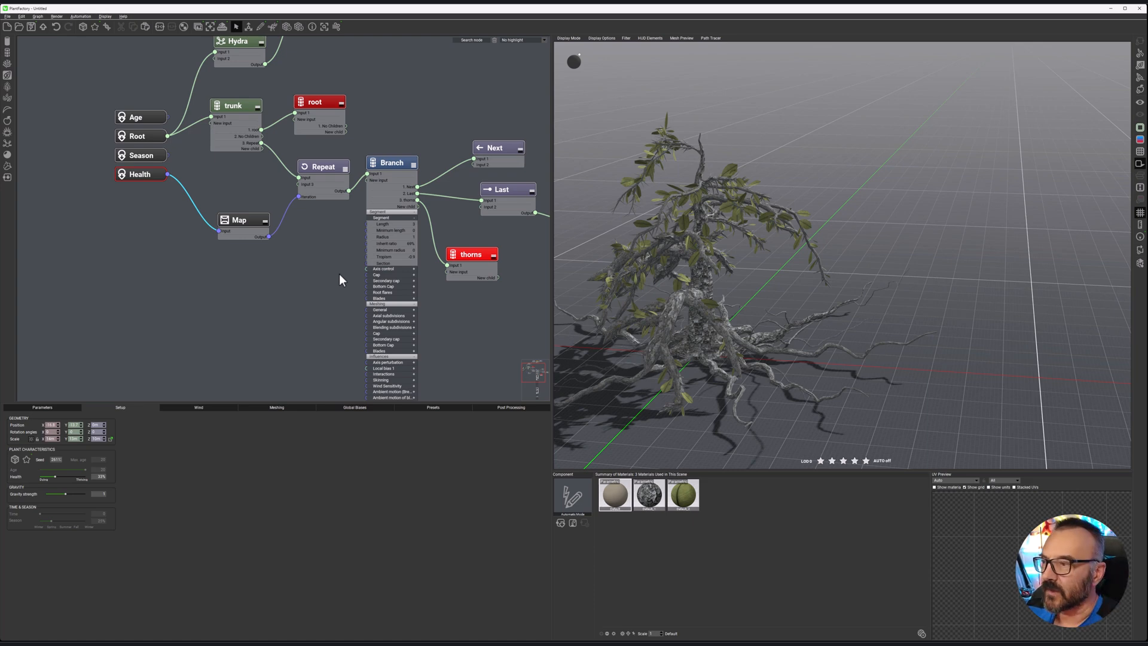
# Move the Map node up beside the Health input and place a duplicate of it directly below, also fed by Health.
pyautogui.moveTo(251, 220)
pyautogui.mouseDown()
pyautogui.moveTo(233, 219)
pyautogui.moveTo(225, 190)
pyautogui.mouseUp()
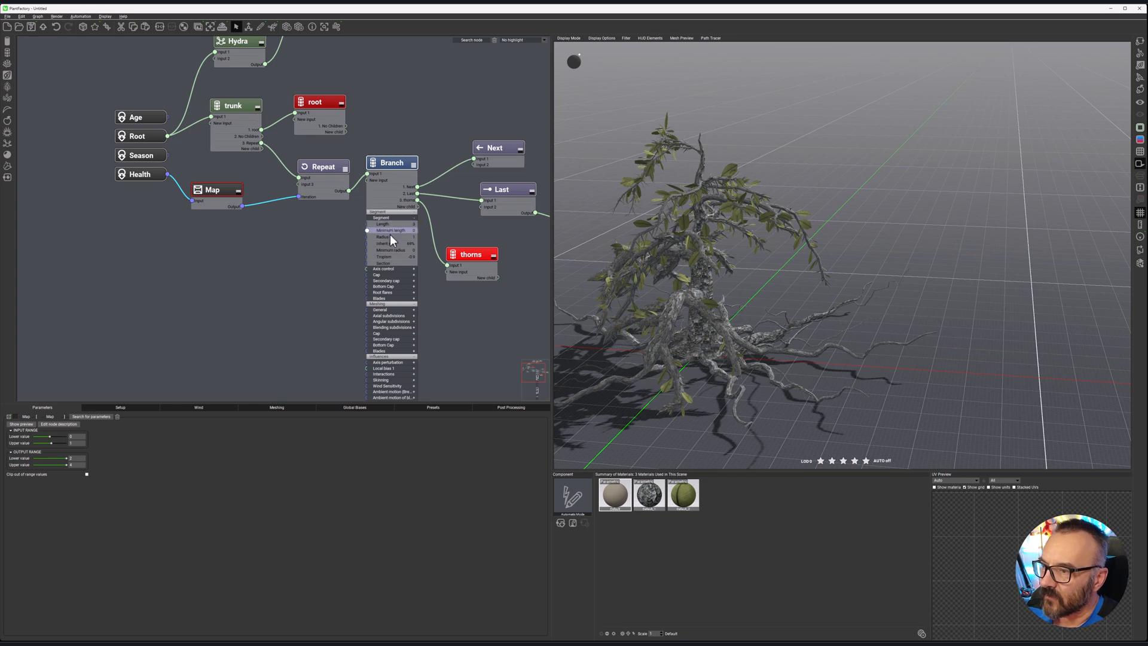
pyautogui.click(389, 165)
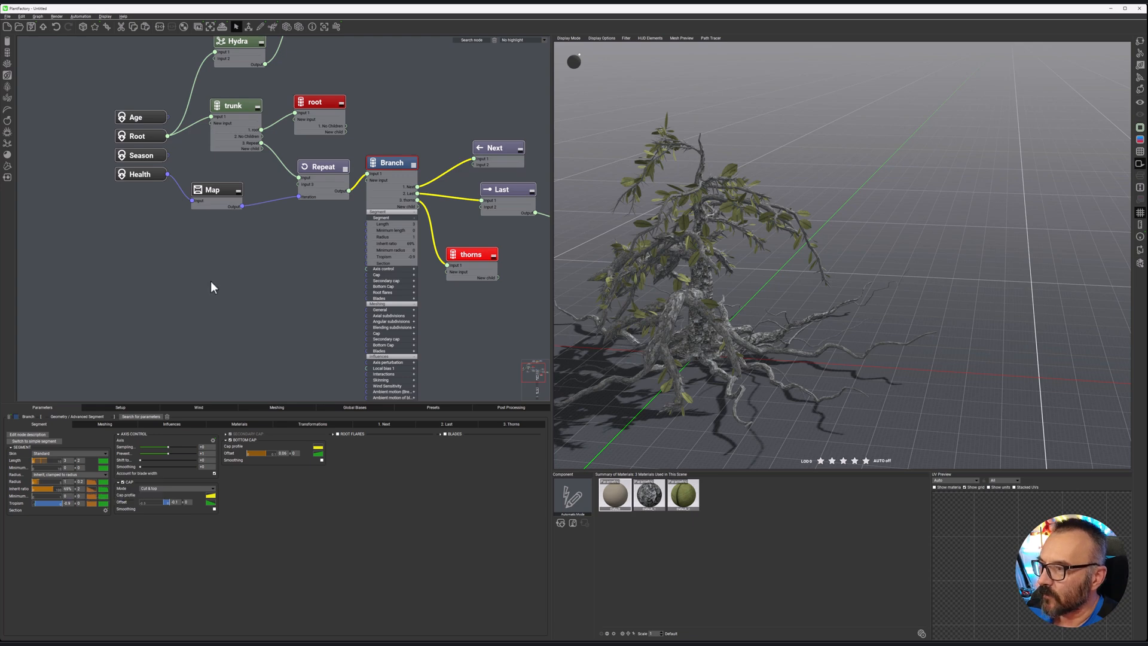
pyautogui.rightClick(221, 258)
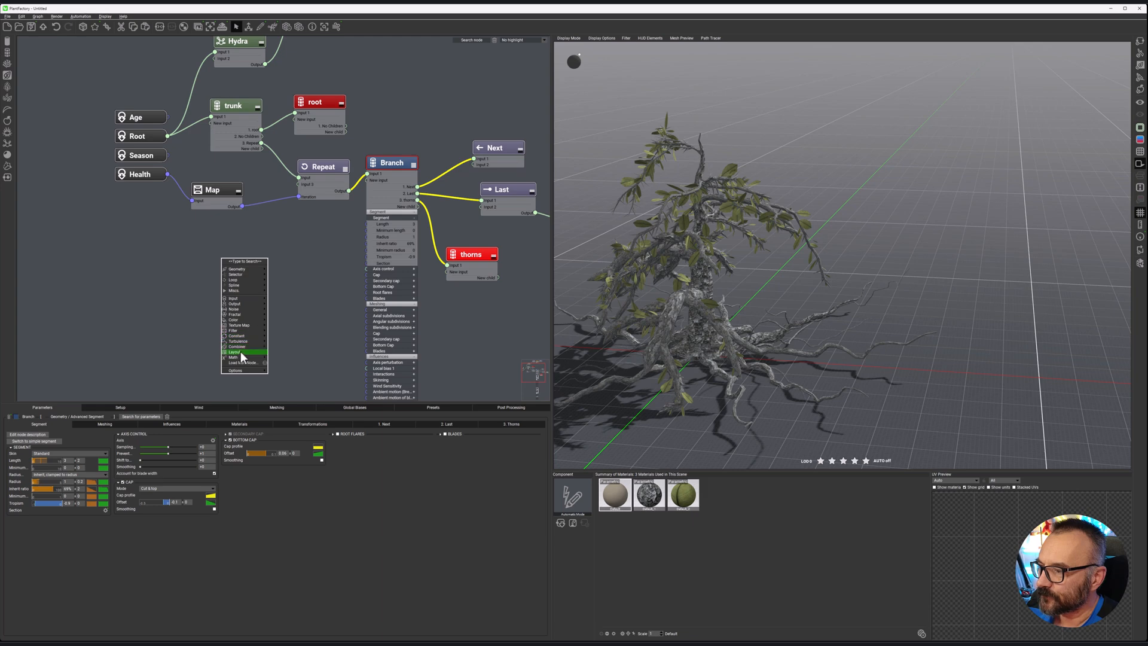
pyautogui.click(225, 189)
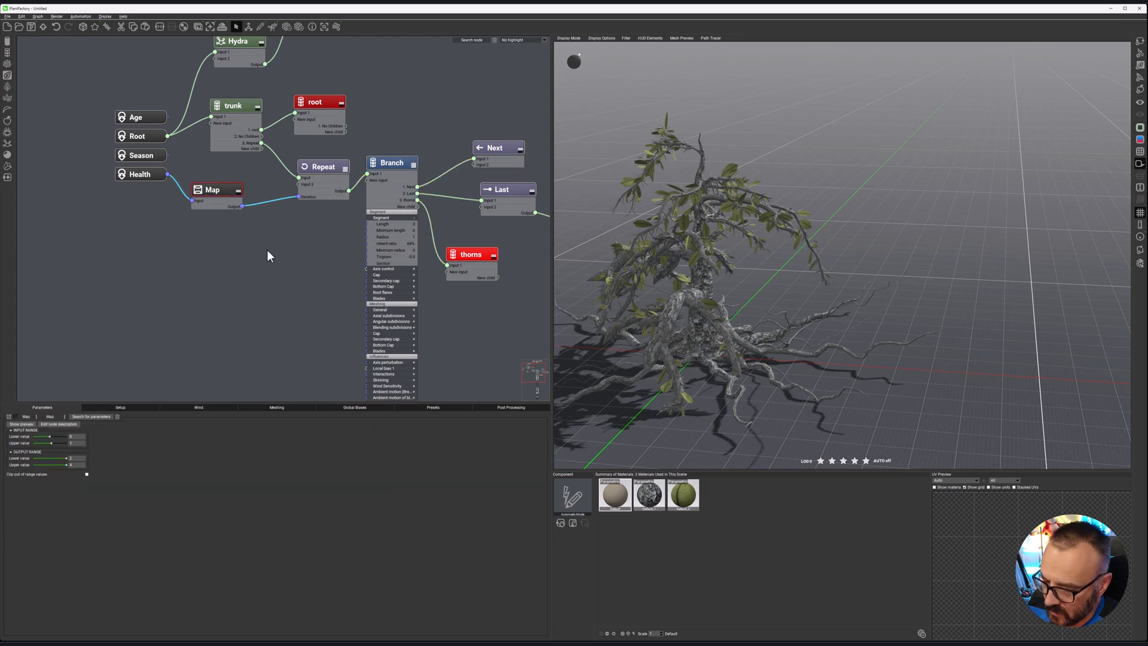
pyautogui.hotkey('ctrl', 'v')
pyautogui.moveTo(232, 200)
pyautogui.mouseDown()
pyautogui.moveTo(227, 256)
pyautogui.moveTo(227, 237)
pyautogui.mouseUp()
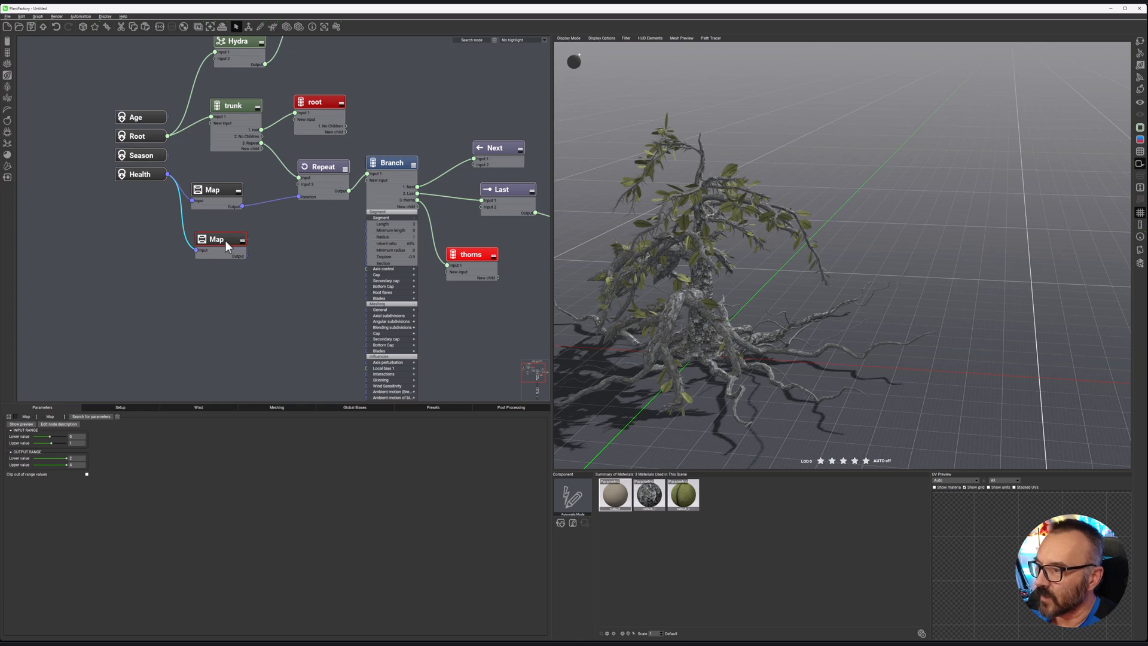
# Set the duplicate Map node's output range to 0.5–1 and connect its output to the Branch node's Radius.
pyautogui.doubleClick(76, 457)
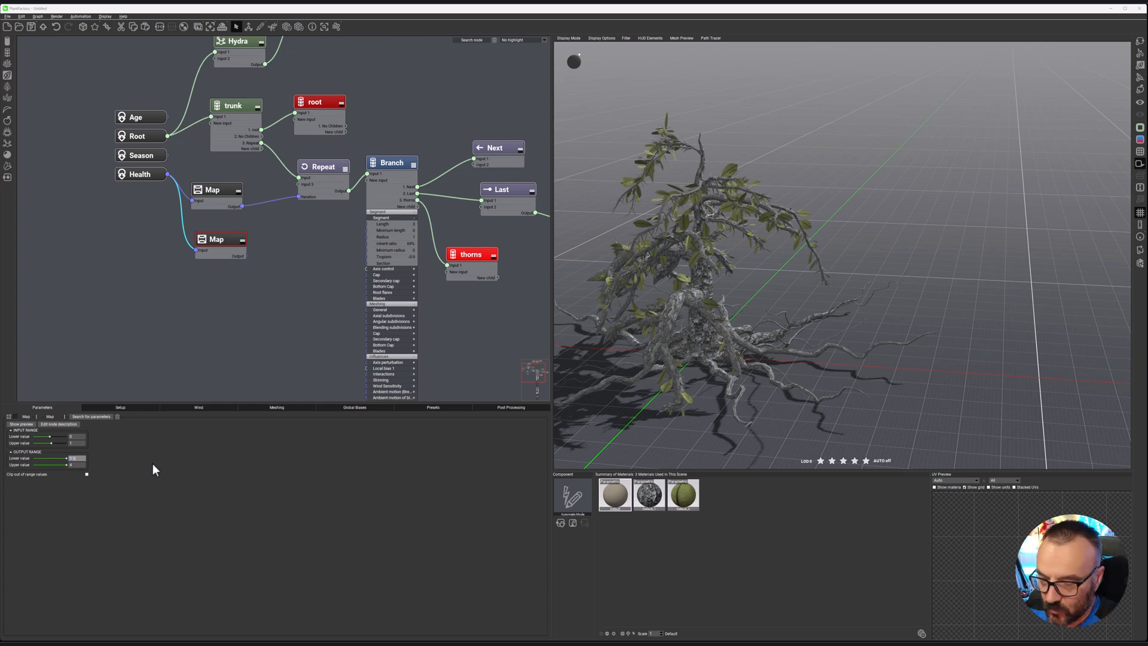
pyautogui.press('Return')
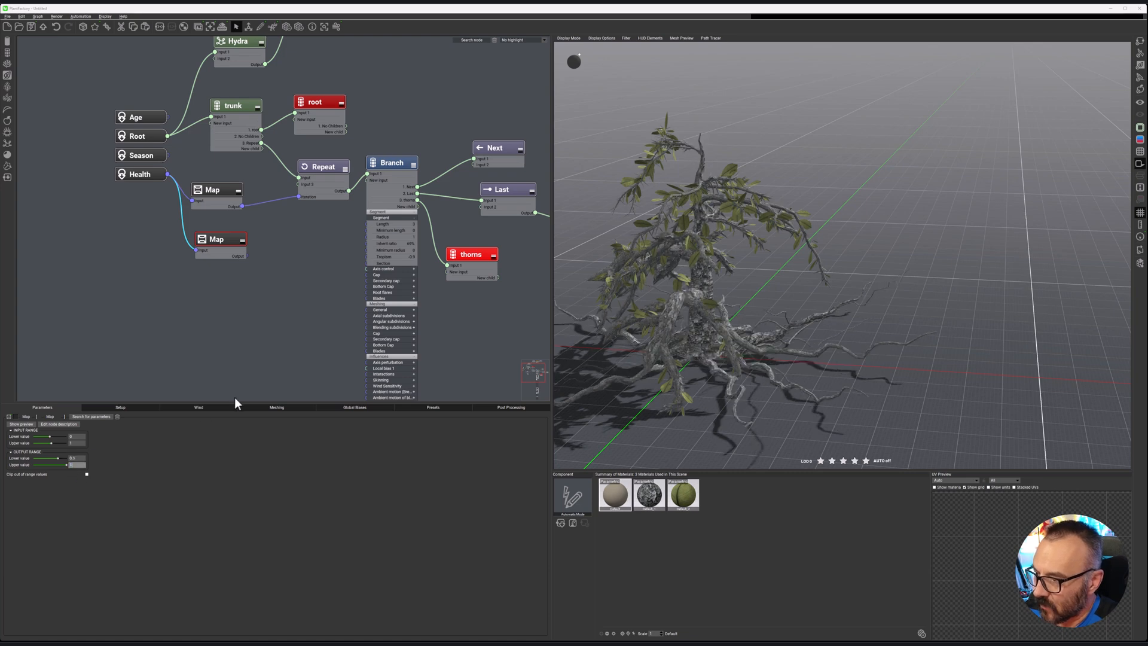
pyautogui.moveTo(247, 256); pyautogui.dragTo(367, 238)
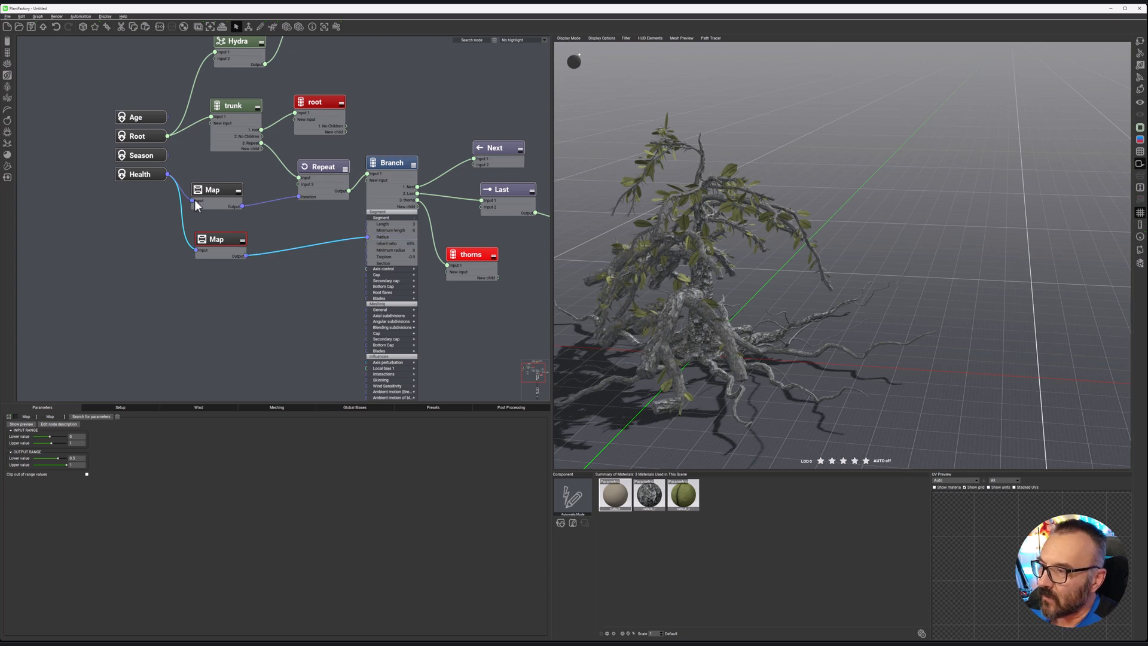
# Raise the plant's Health to 100% and inspect the resulting branch thickness around the bush.
pyautogui.click(149, 174)
pyautogui.click(103, 408)
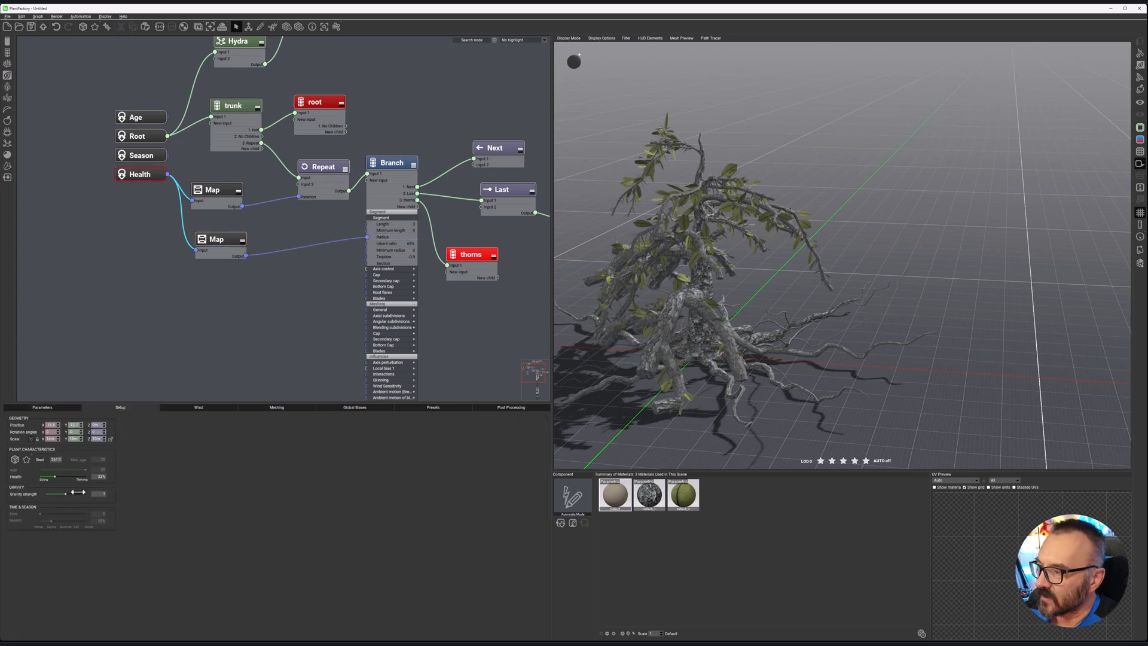
pyautogui.moveTo(55, 477); pyautogui.dragTo(124, 477)
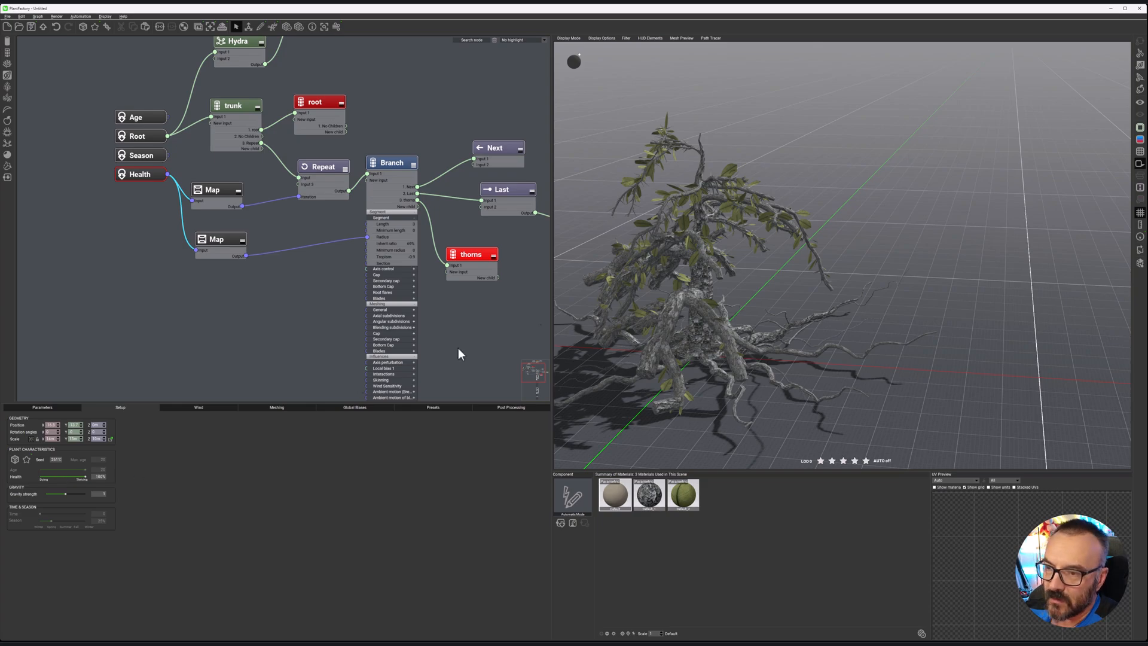
pyautogui.moveTo(901, 275)
pyautogui.mouseDown(button='right')
pyautogui.moveTo(846, 255)
pyautogui.moveTo(852, 268)
pyautogui.moveTo(898, 271)
pyautogui.mouseUp(button='right')
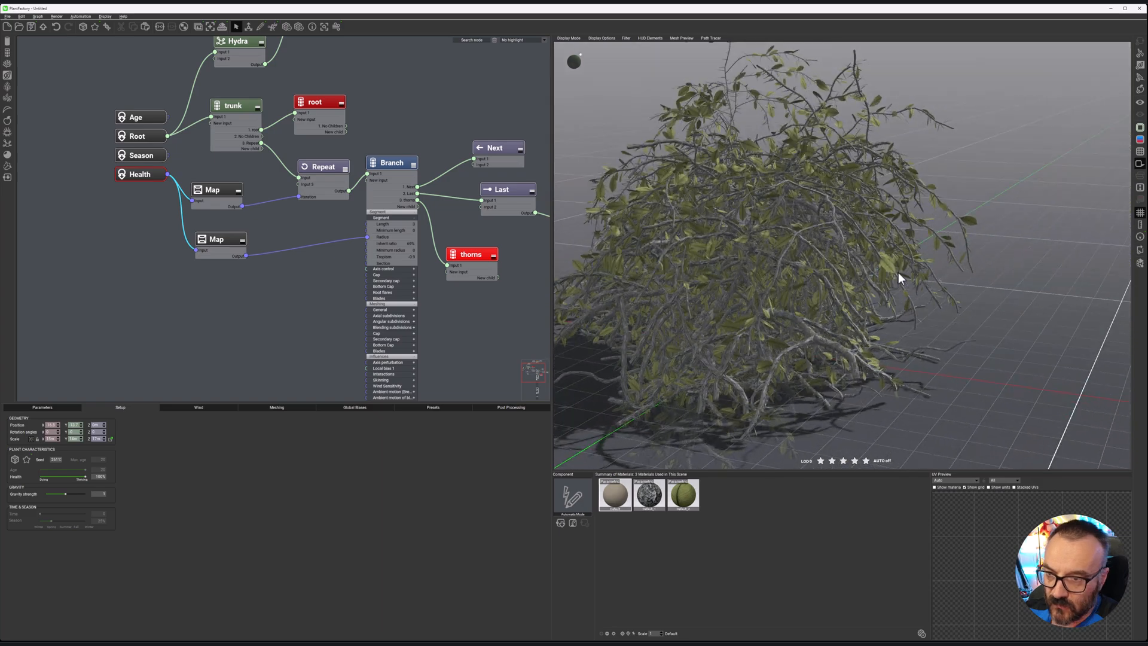
pyautogui.scroll(3, 723, 292)
pyautogui.moveTo(644, 290); pyautogui.dragTo(741, 297, button='right')
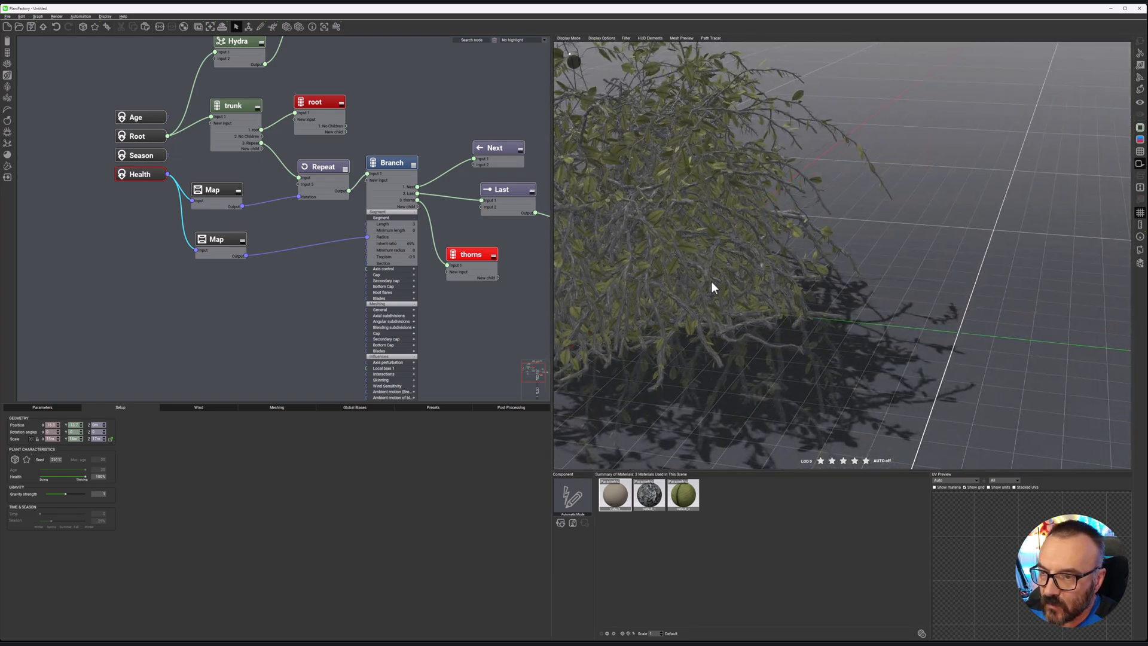
# Try moving the shoulder point of the Branch node's inherit ratio curve back toward the middle of the curve.
pyautogui.click(388, 181)
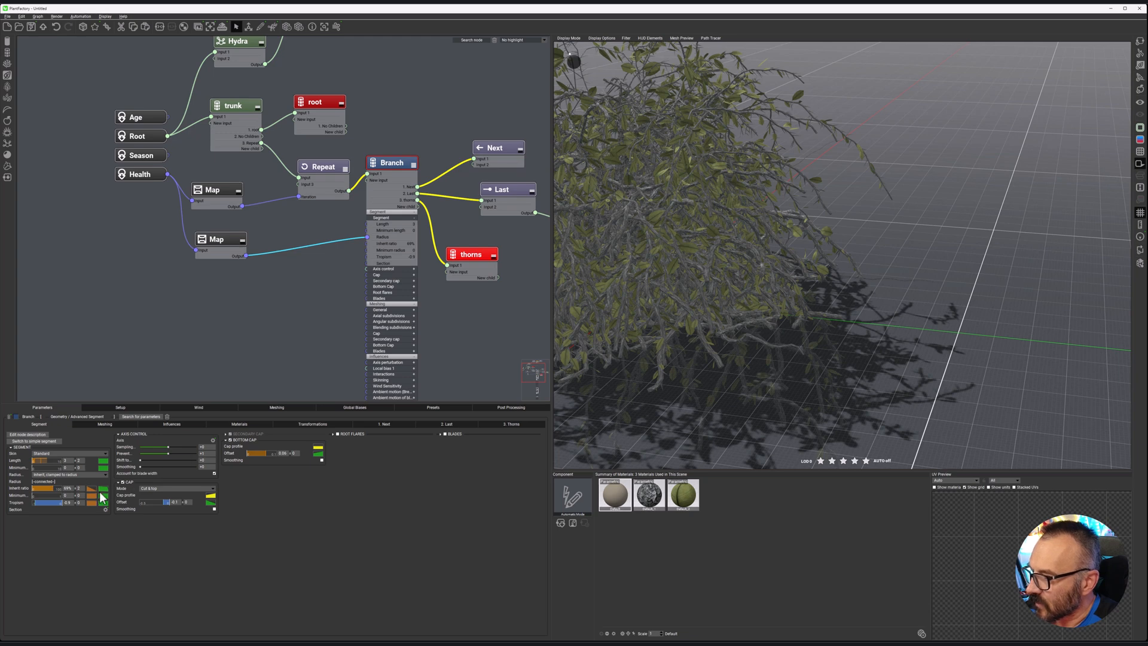
pyautogui.click(102, 491)
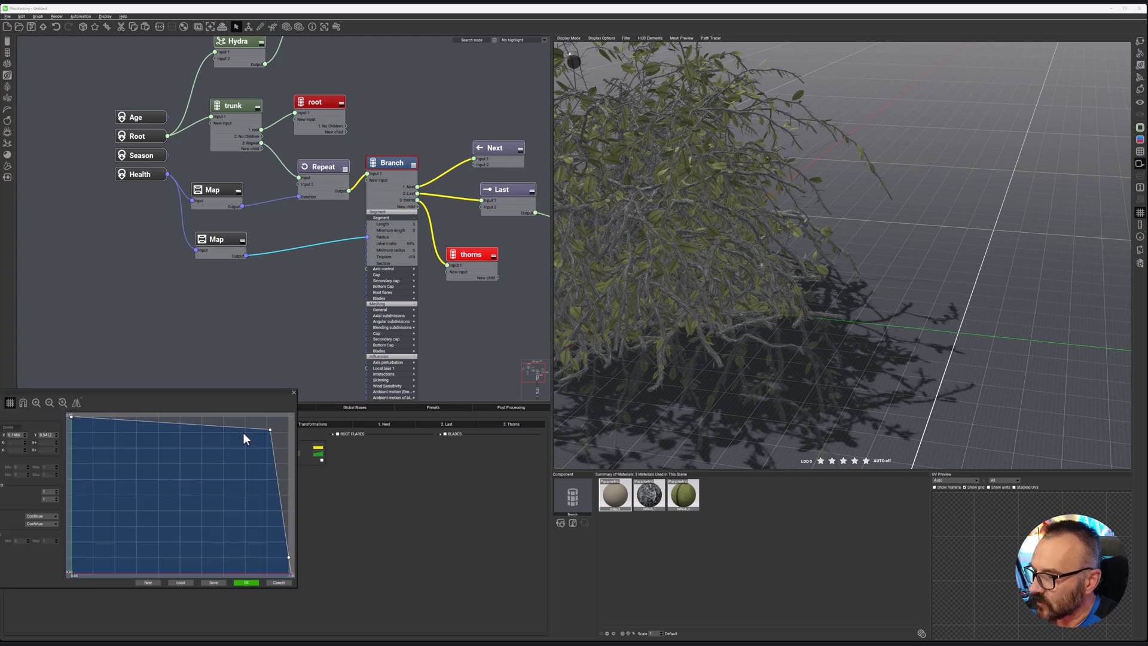
pyautogui.moveTo(271, 429); pyautogui.dragTo(219, 430)
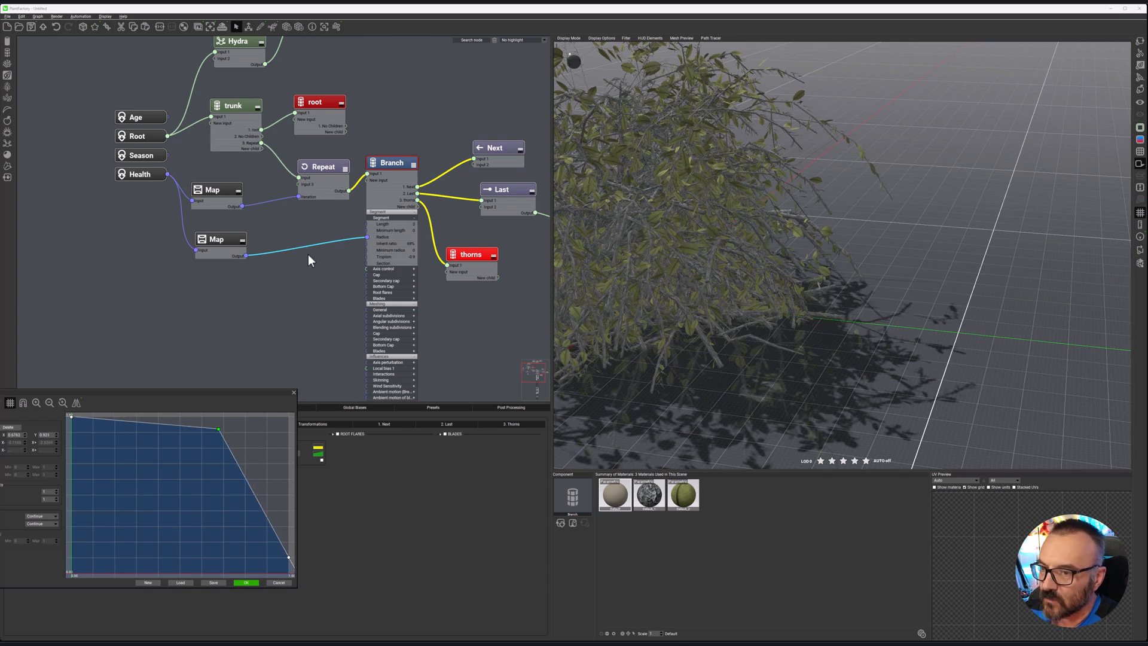
# Disconnect the duplicate Map node's output from the Branch node's Radius.
pyautogui.moveTo(343, 240); pyautogui.dragTo(292, 281)
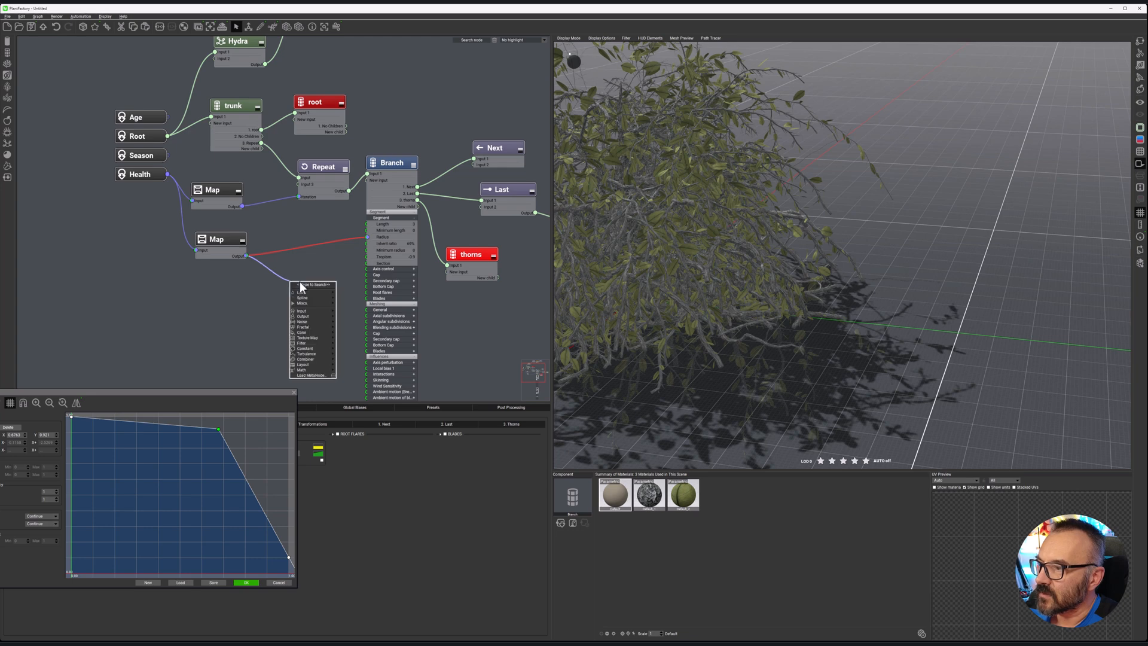
pyautogui.click(309, 249)
pyautogui.click(309, 246)
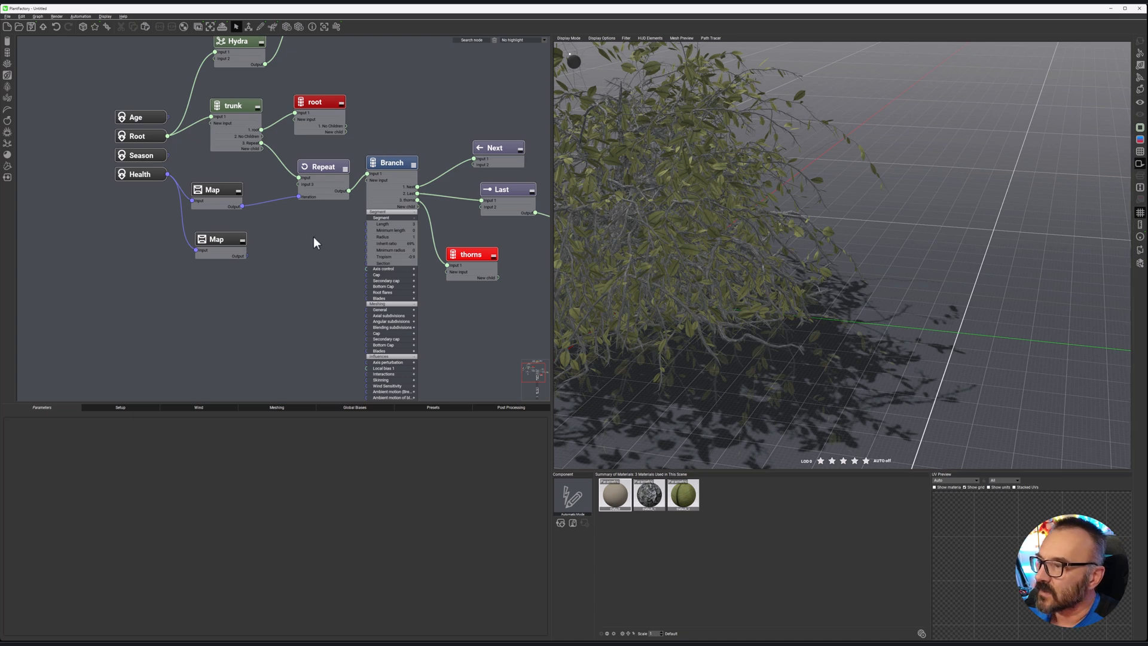
# Examine the two curves that control the Branch node's Radius.
pyautogui.click(389, 163)
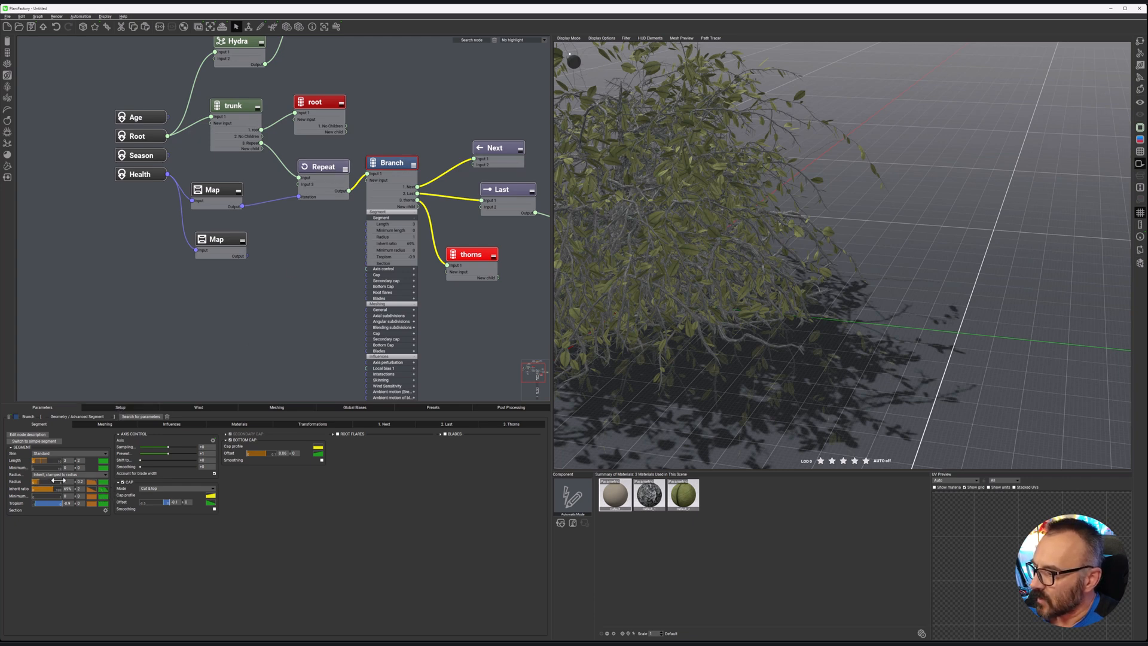
pyautogui.click(106, 482)
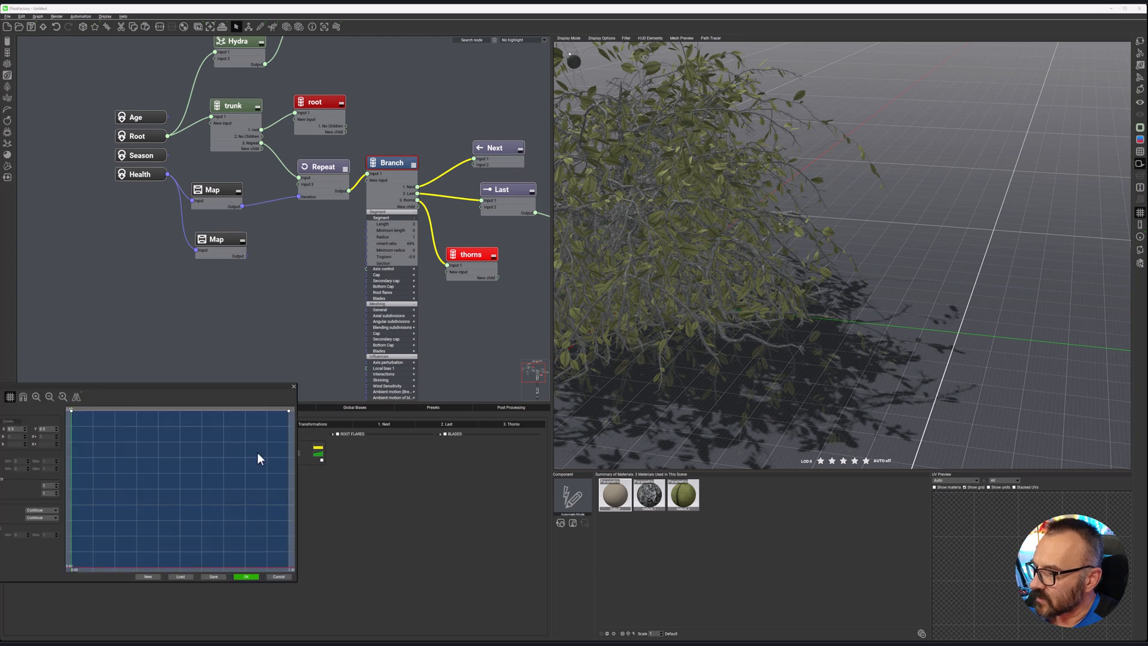
pyautogui.click(277, 575)
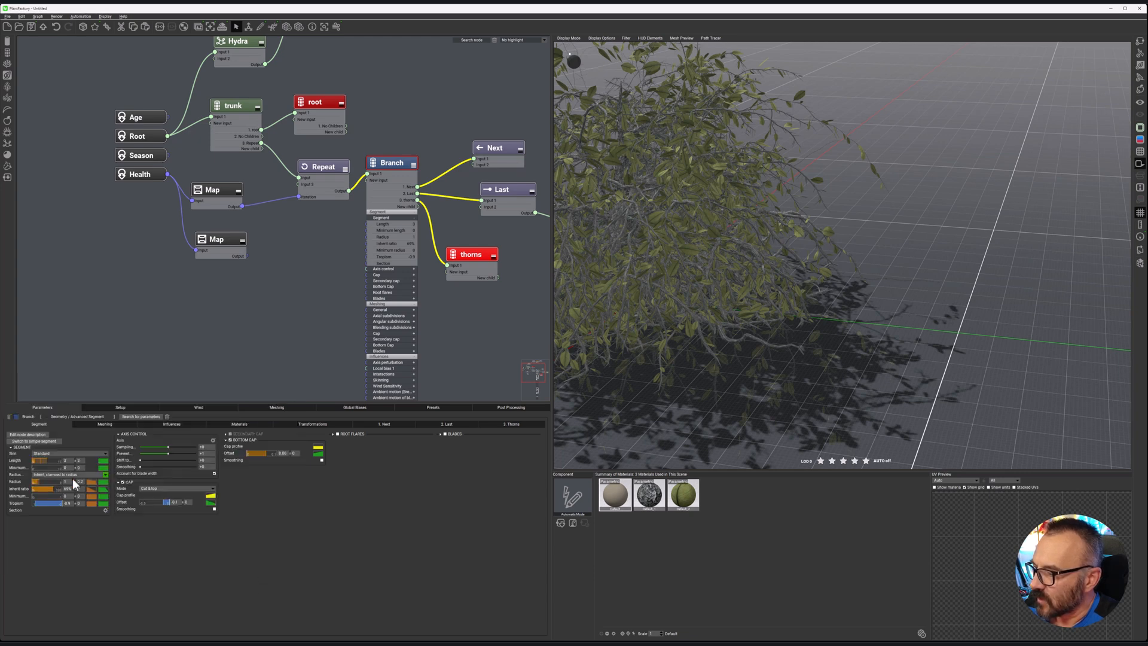
pyautogui.click(94, 484)
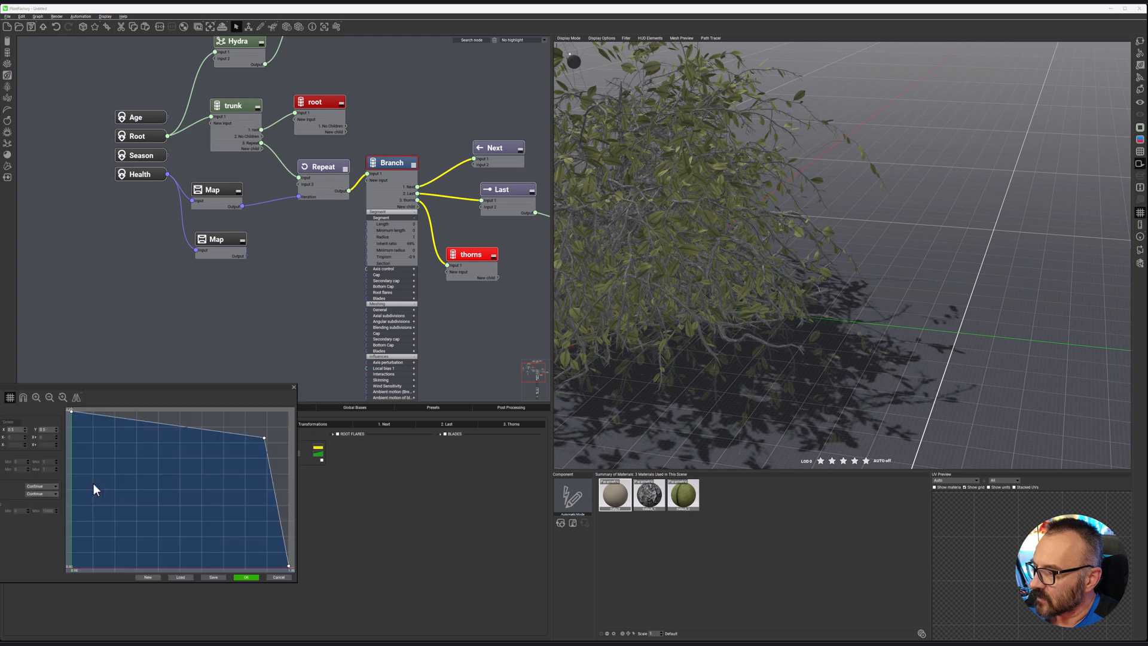
pyautogui.click(250, 575)
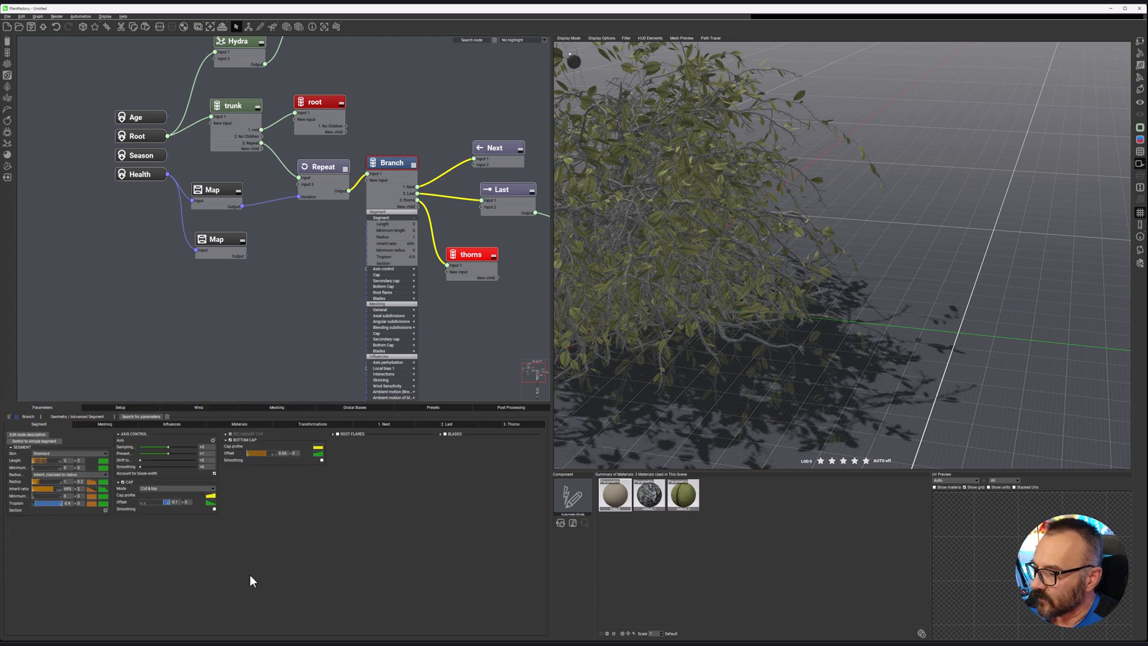
pyautogui.click(103, 488)
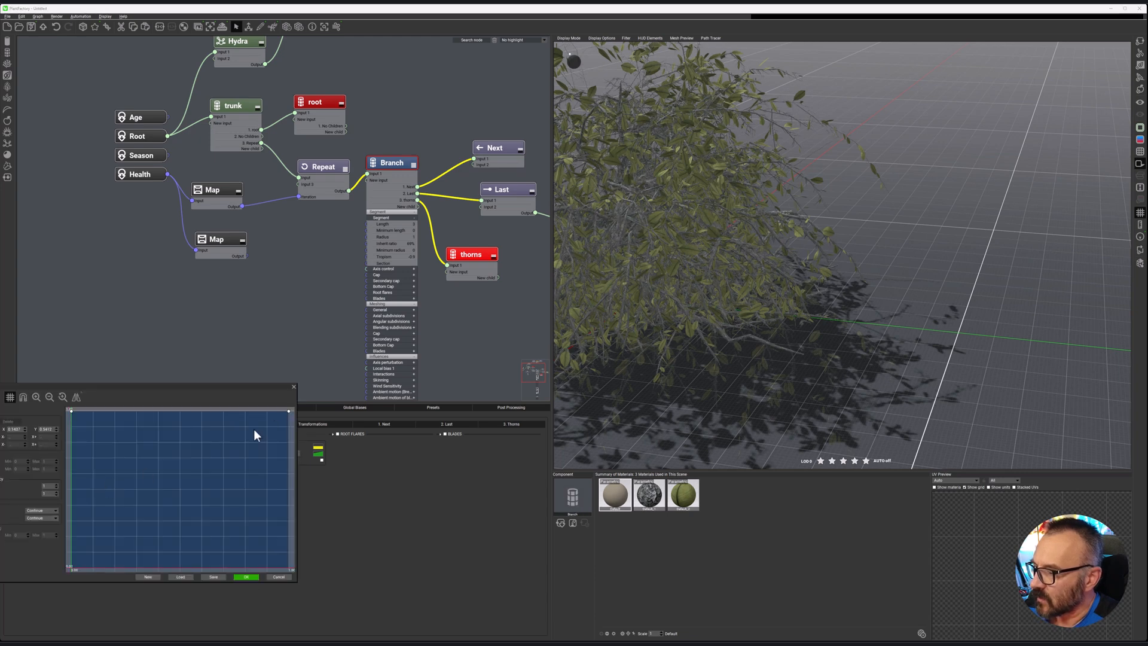
pyautogui.moveTo(289, 412); pyautogui.dragTo(288, 541)
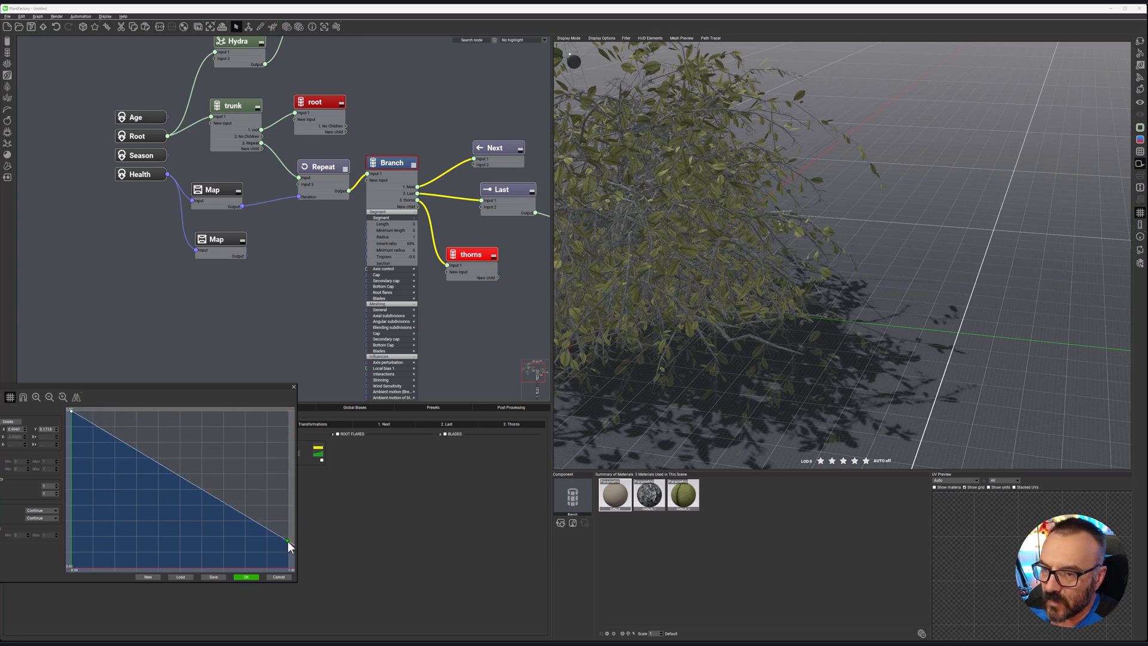
pyautogui.click(195, 483)
pyautogui.moveTo(195, 484); pyautogui.dragTo(252, 424)
pyautogui.click(284, 577)
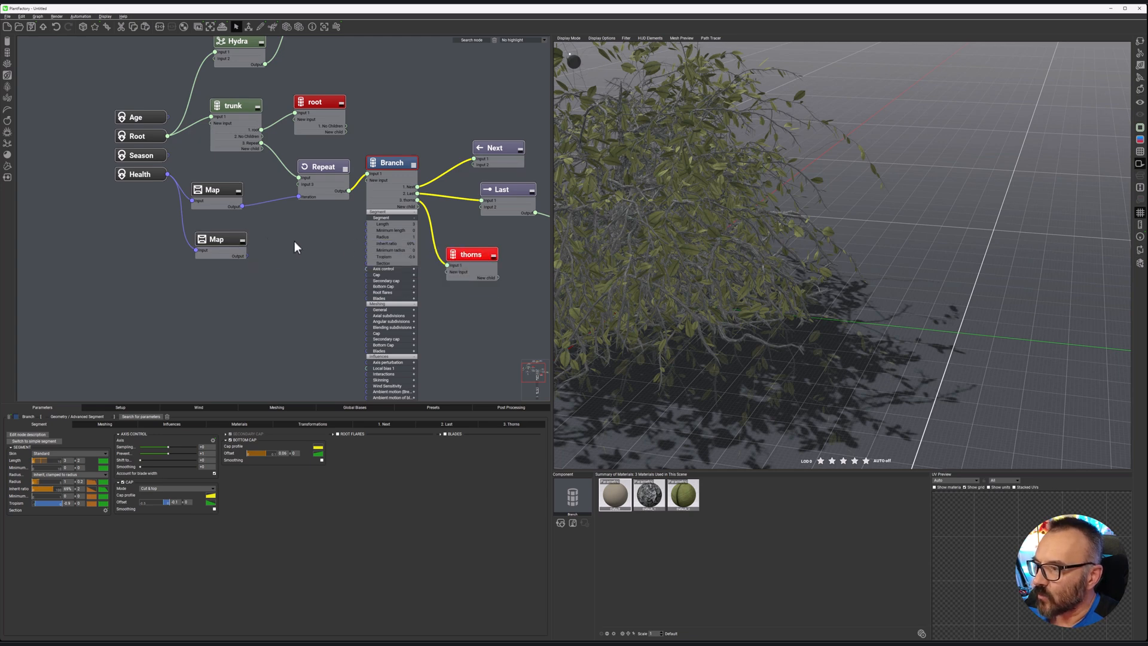
# Connect the duplicate Map node's output to the Branch node's inherit ratio.
pyautogui.click(232, 239)
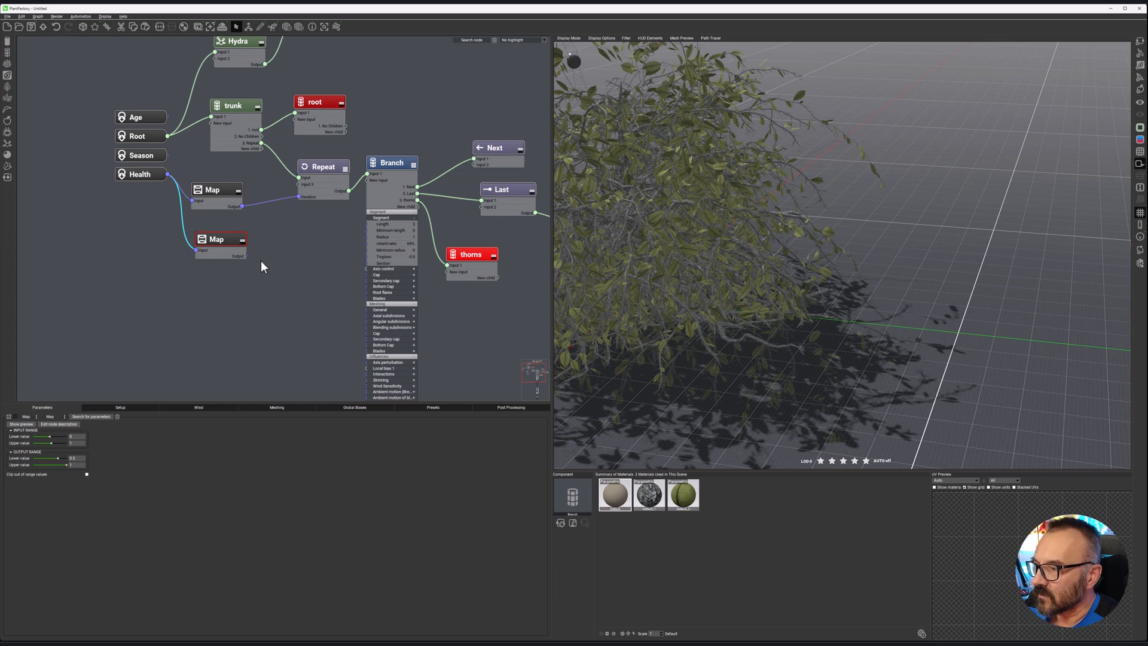
pyautogui.moveTo(245, 256); pyautogui.dragTo(366, 243)
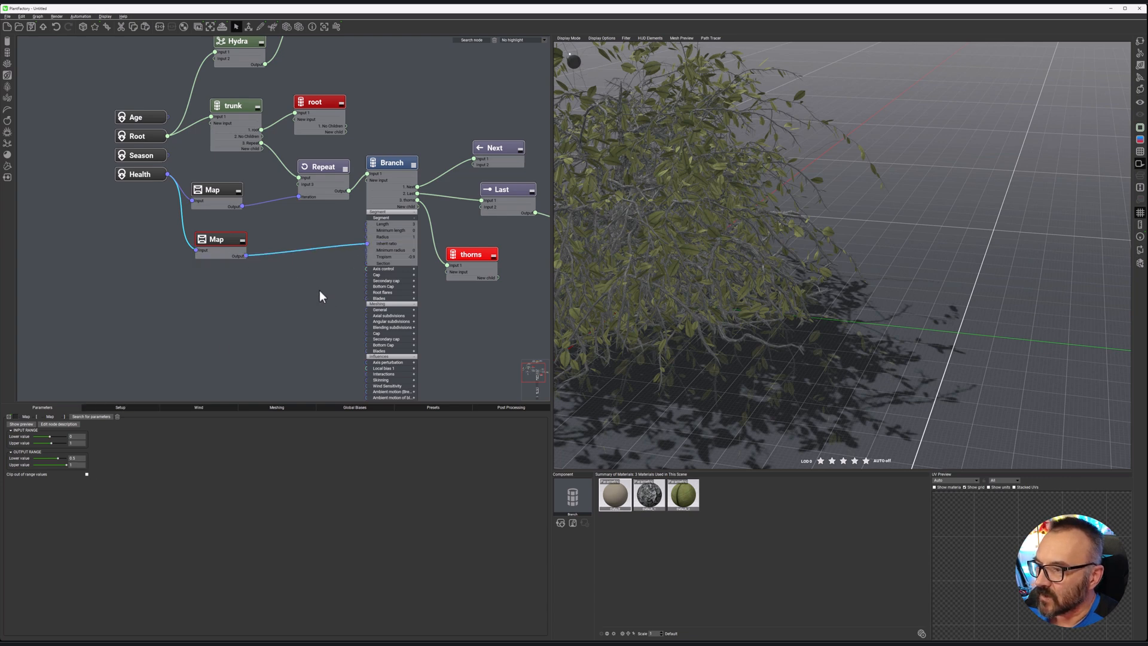
# Raise the output range's upper value on the Map node that drives the Branch's inherit ratio.
pyautogui.moveTo(785, 268); pyautogui.dragTo(730, 265, button='right')
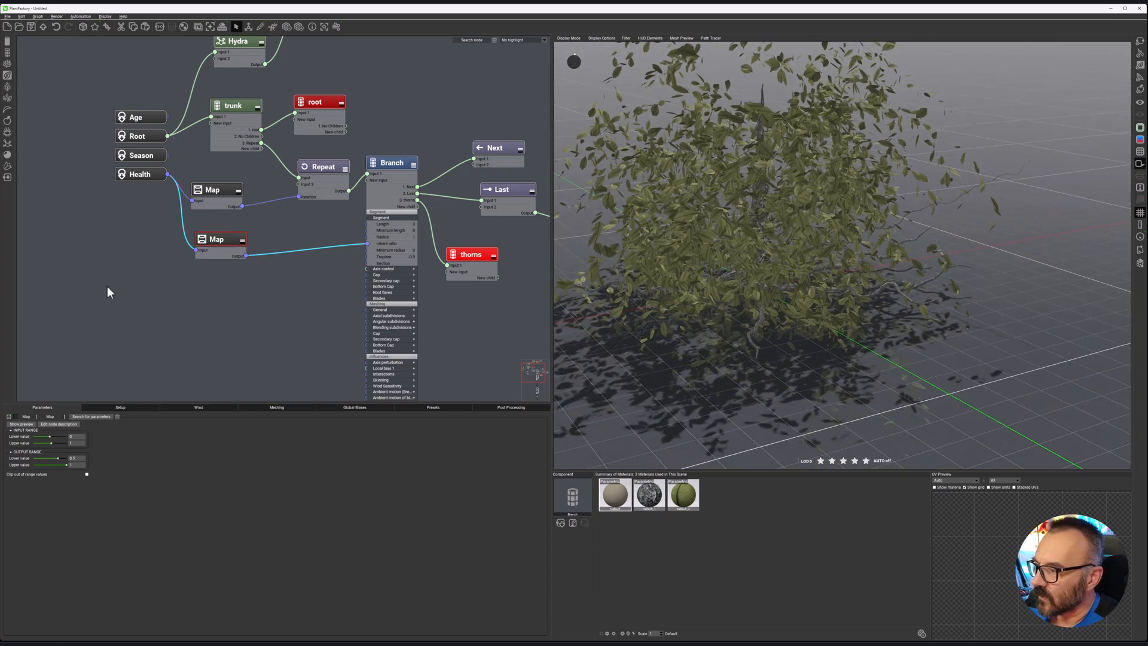
pyautogui.doubleClick(140, 175)
pyautogui.press('Return')
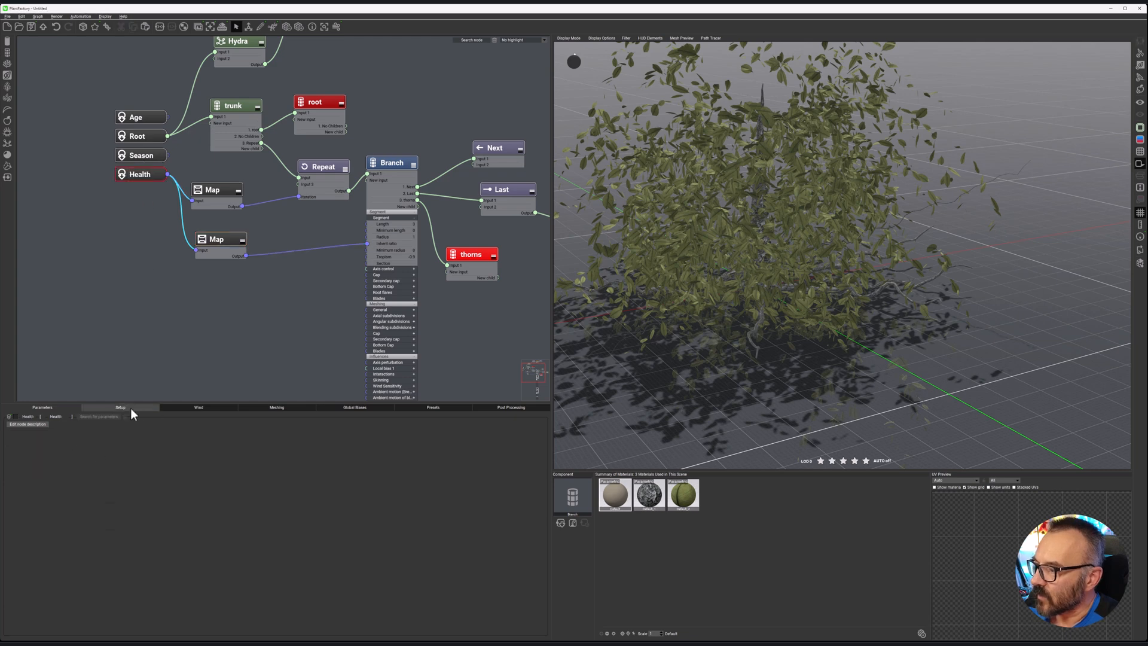
pyautogui.click(126, 407)
pyautogui.click(230, 240)
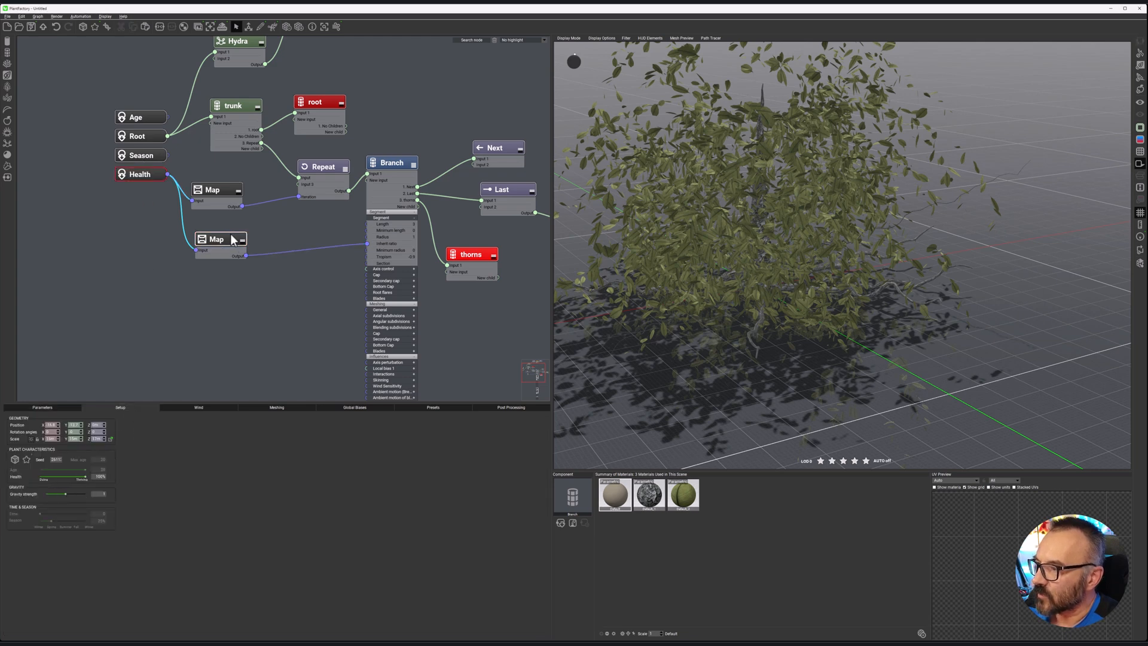
pyautogui.doubleClick(80, 464)
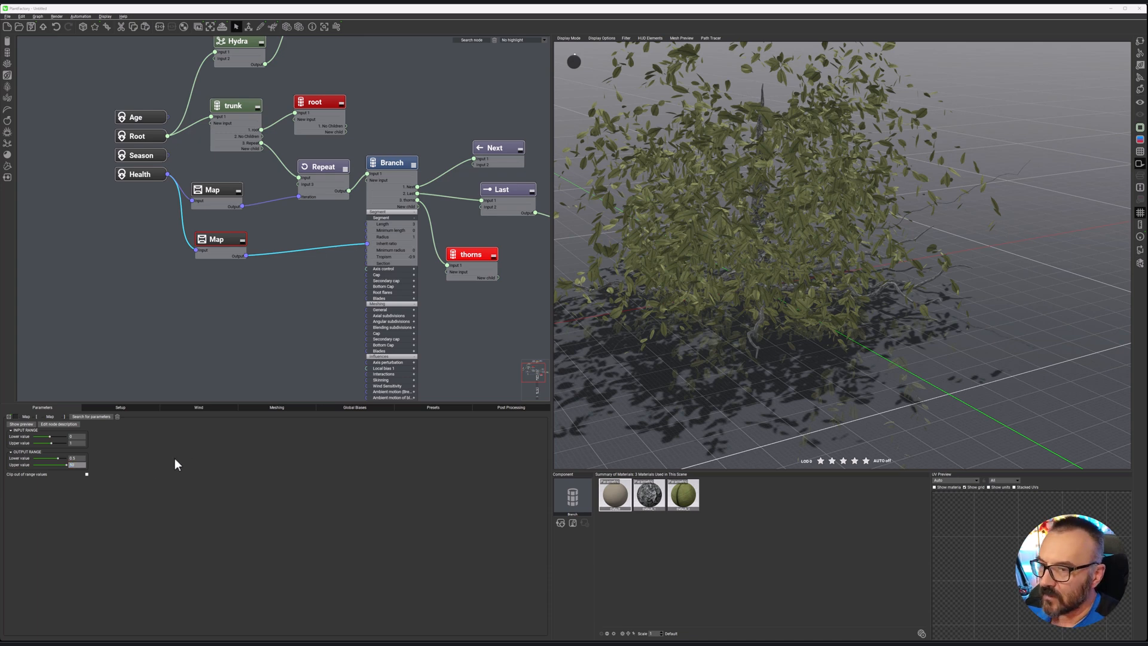
pyautogui.press('Return')
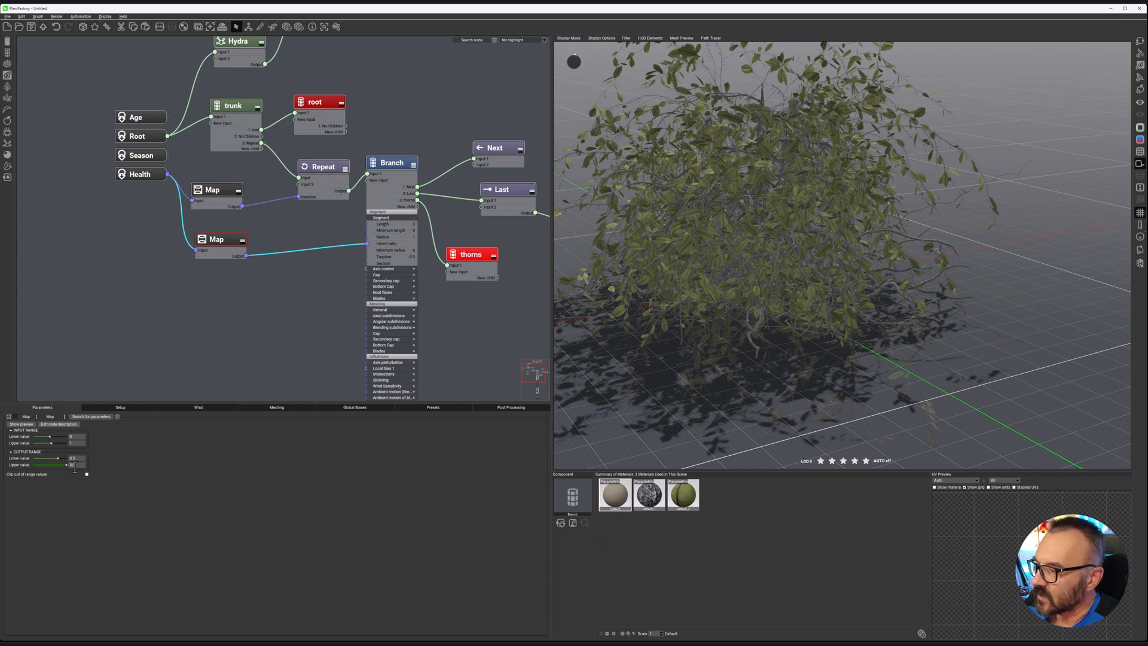
pyautogui.moveTo(75, 466); pyautogui.dragTo(25, 466)
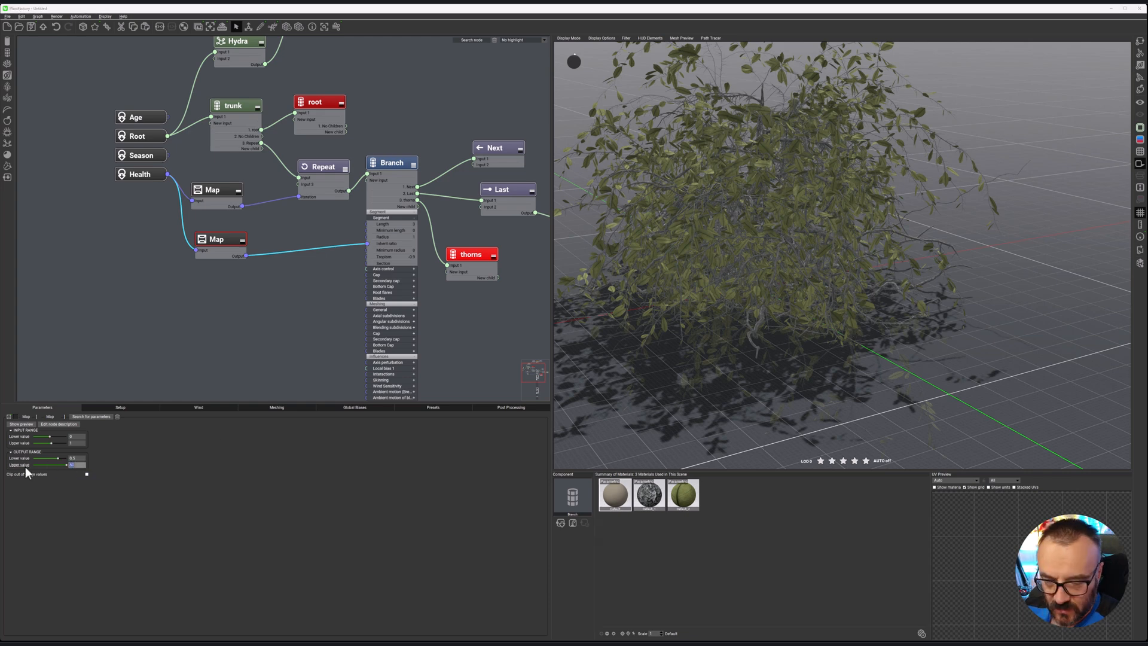
pyautogui.press('Return')
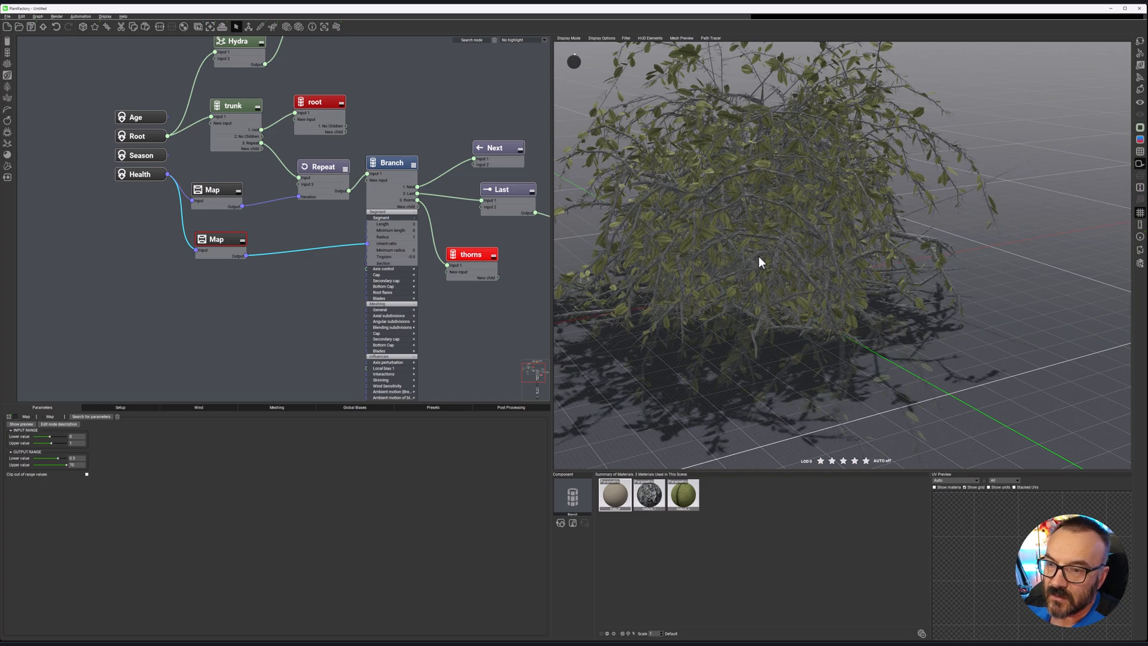
# Lower the plant's Health to 0% to test the branch thickness at the unhealthy extreme.
pyautogui.moveTo(690, 252)
pyautogui.mouseDown(button='right')
pyautogui.moveTo(783, 247)
pyautogui.moveTo(687, 256)
pyautogui.moveTo(712, 248)
pyautogui.mouseUp(button='right')
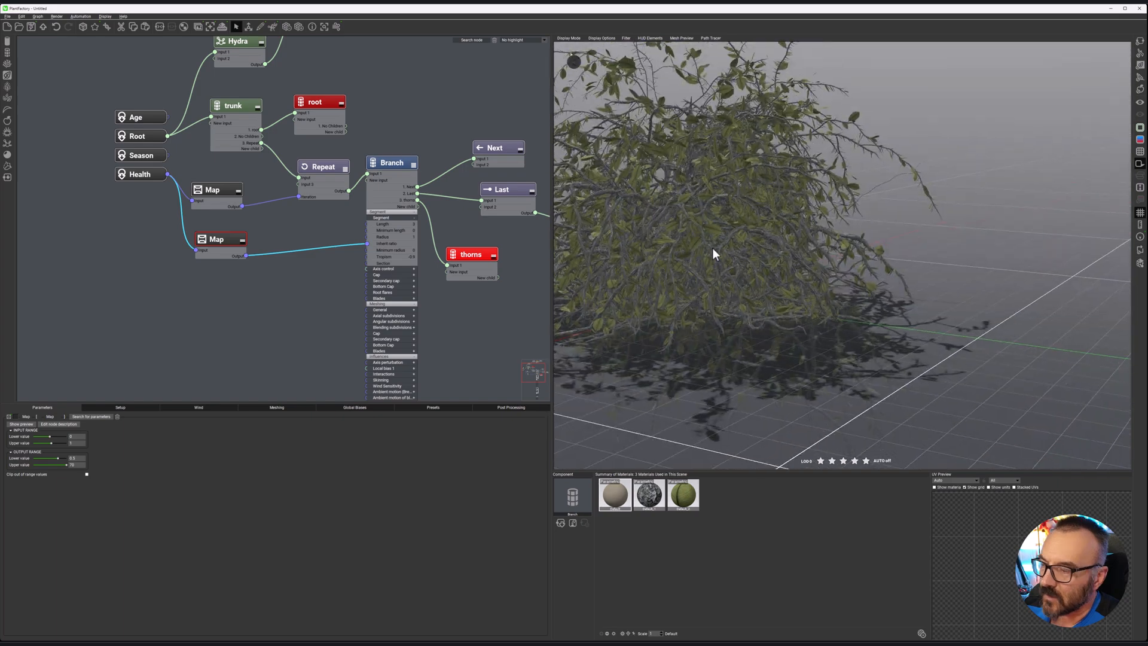
pyautogui.click(153, 174)
pyautogui.click(139, 406)
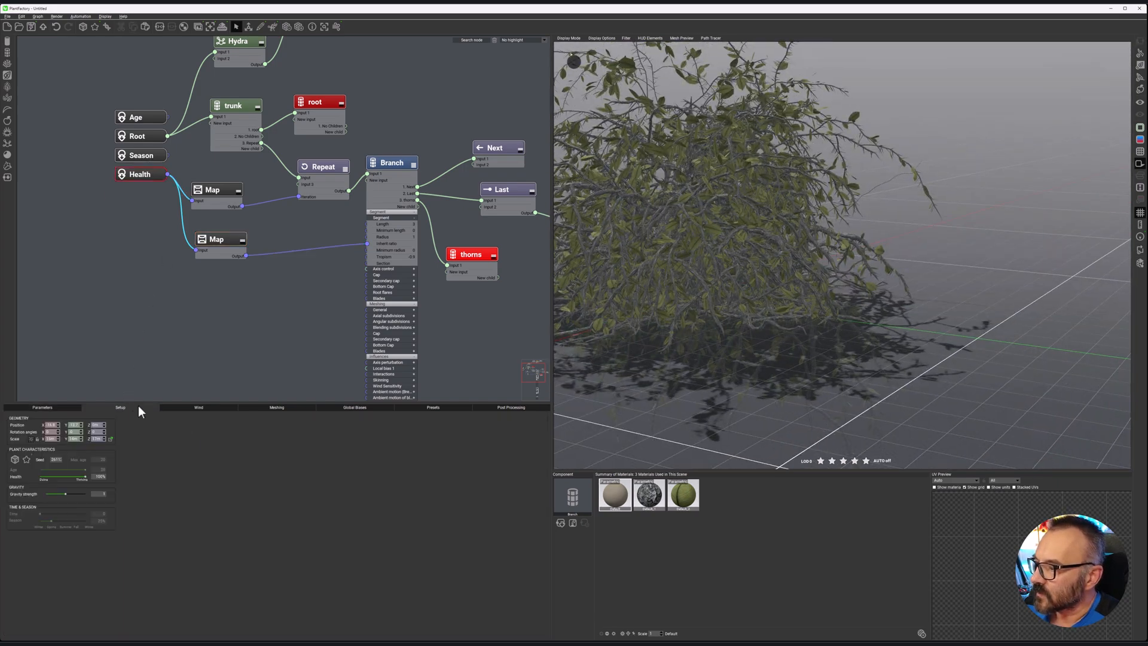
pyautogui.moveTo(76, 477); pyautogui.dragTo(37, 477)
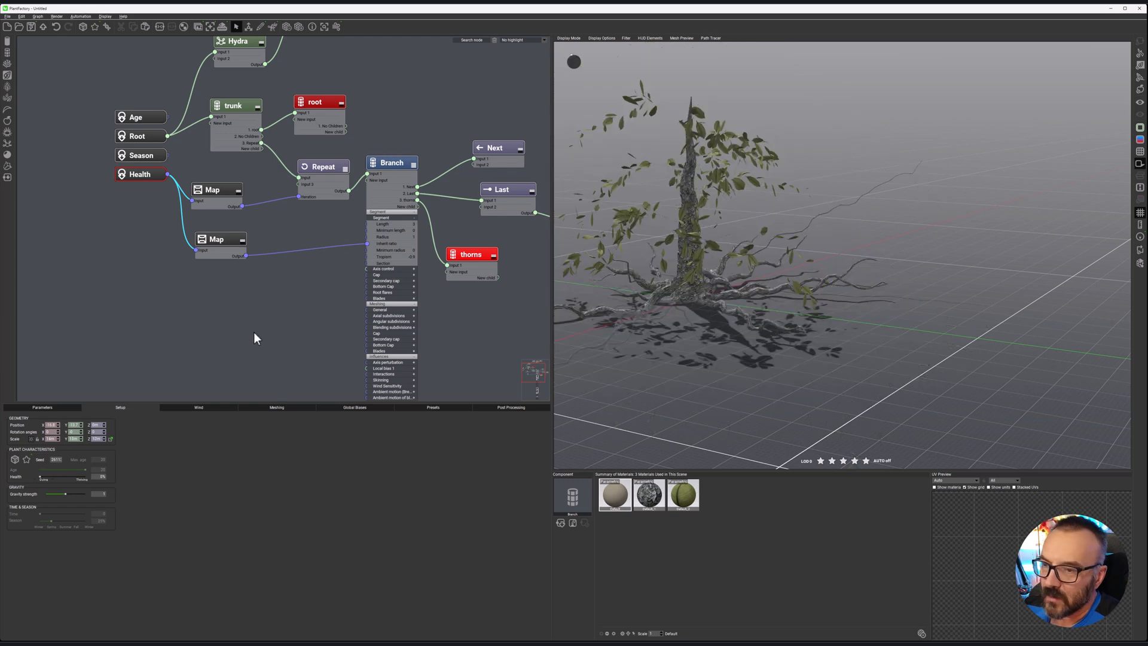
# Set the output range's lower value to 35 on the Map node that drives the Branch's inherit ratio.
pyautogui.click(228, 240)
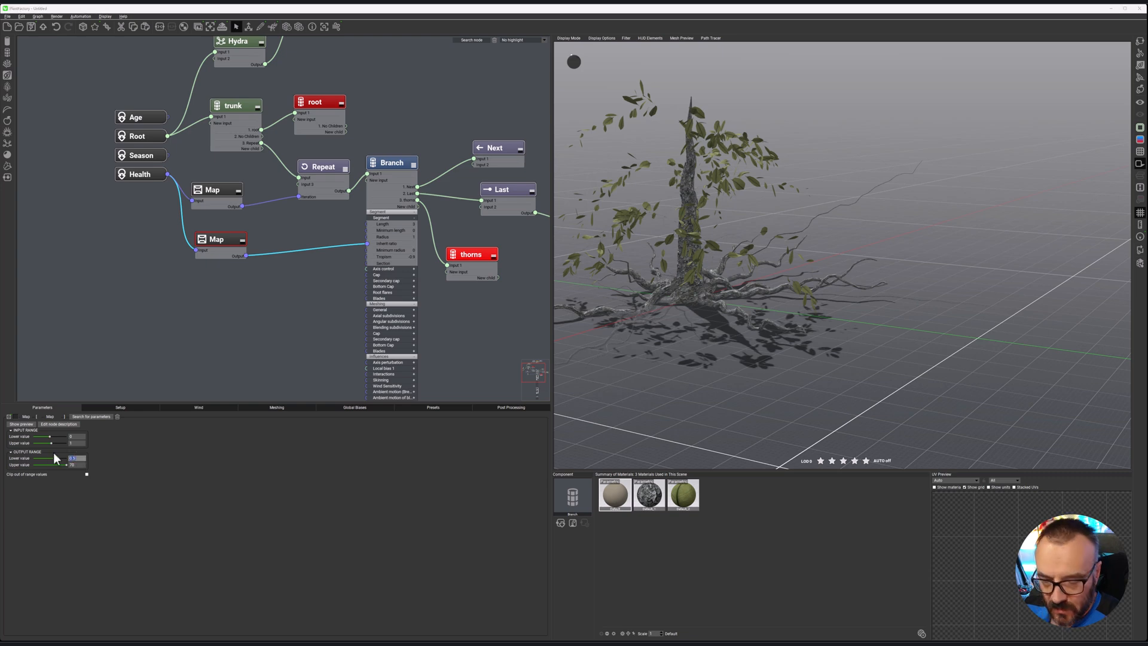
pyautogui.press('Return')
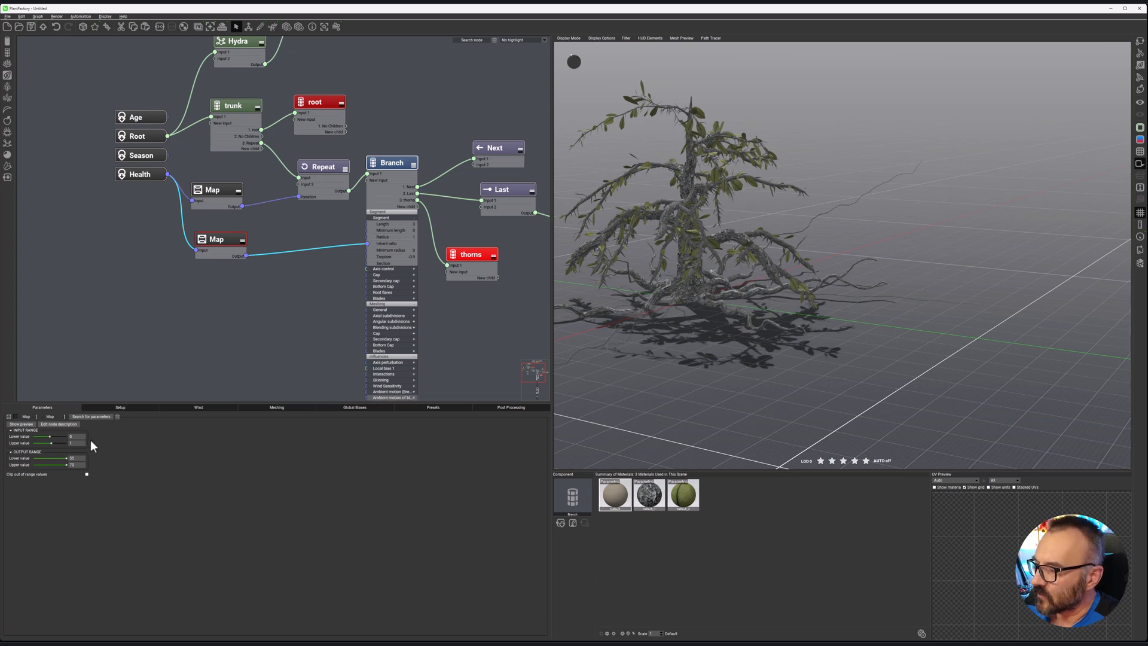
pyautogui.doubleClick(78, 457)
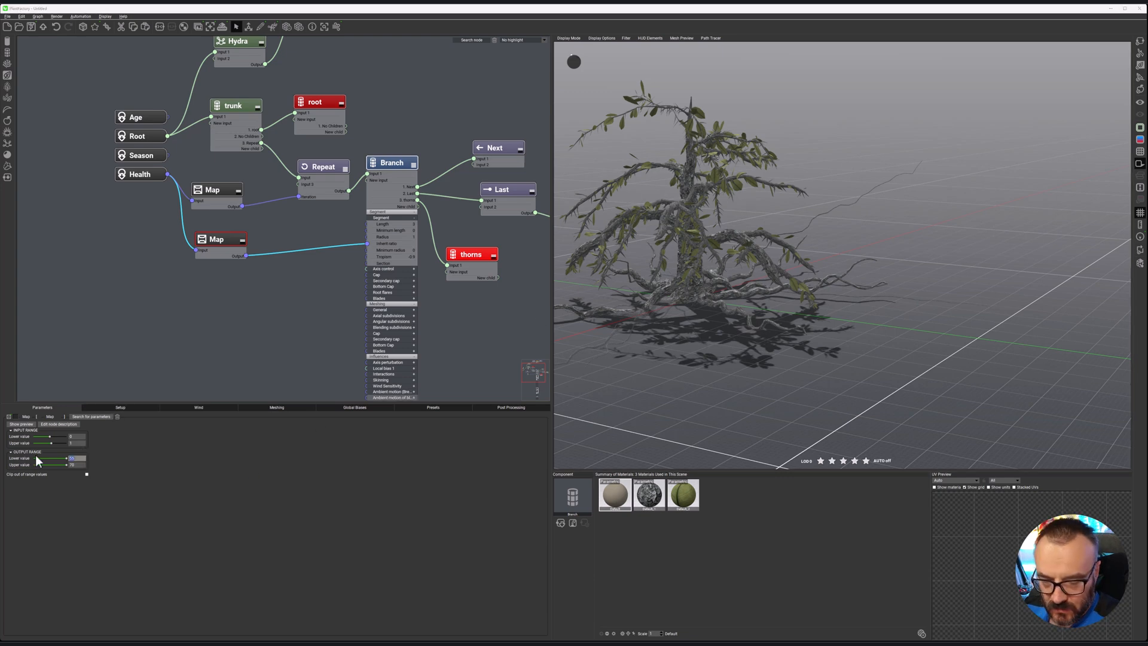
pyautogui.write('35')
pyautogui.click(186, 534)
pyautogui.moveTo(813, 212)
pyautogui.mouseDown(button='right')
pyautogui.moveTo(762, 211)
pyautogui.moveTo(823, 215)
pyautogui.moveTo(793, 220)
pyautogui.mouseUp(button='right')
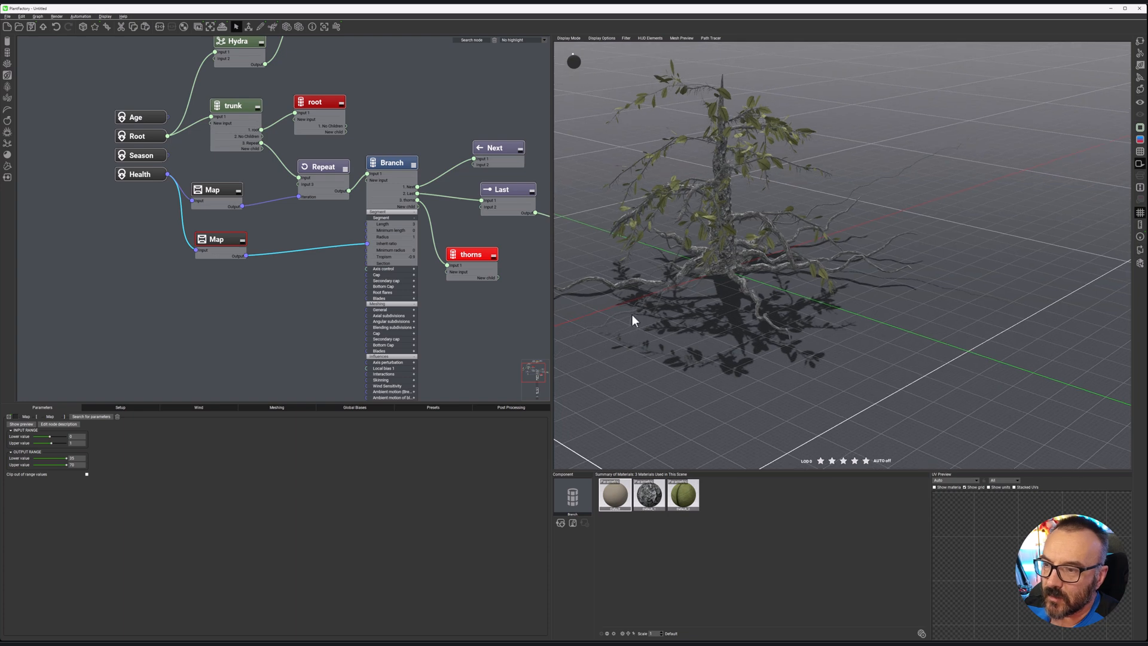
# Raise the plant's Health to 100% and inspect the fully healthy bush.
pyautogui.click(143, 407)
pyautogui.moveTo(77, 482); pyautogui.dragTo(161, 476)
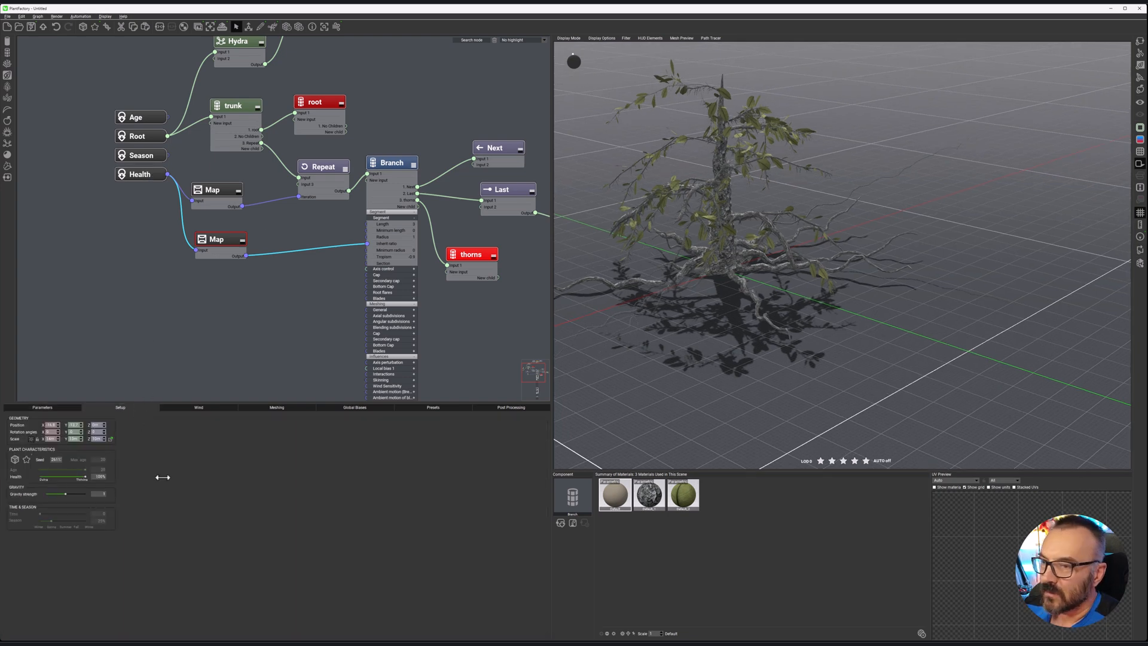
pyautogui.moveTo(694, 312); pyautogui.dragTo(730, 325, button='right')
pyautogui.moveTo(86, 477)
pyautogui.mouseDown()
pyautogui.moveTo(40, 476)
pyautogui.moveTo(132, 475)
pyautogui.mouseUp()
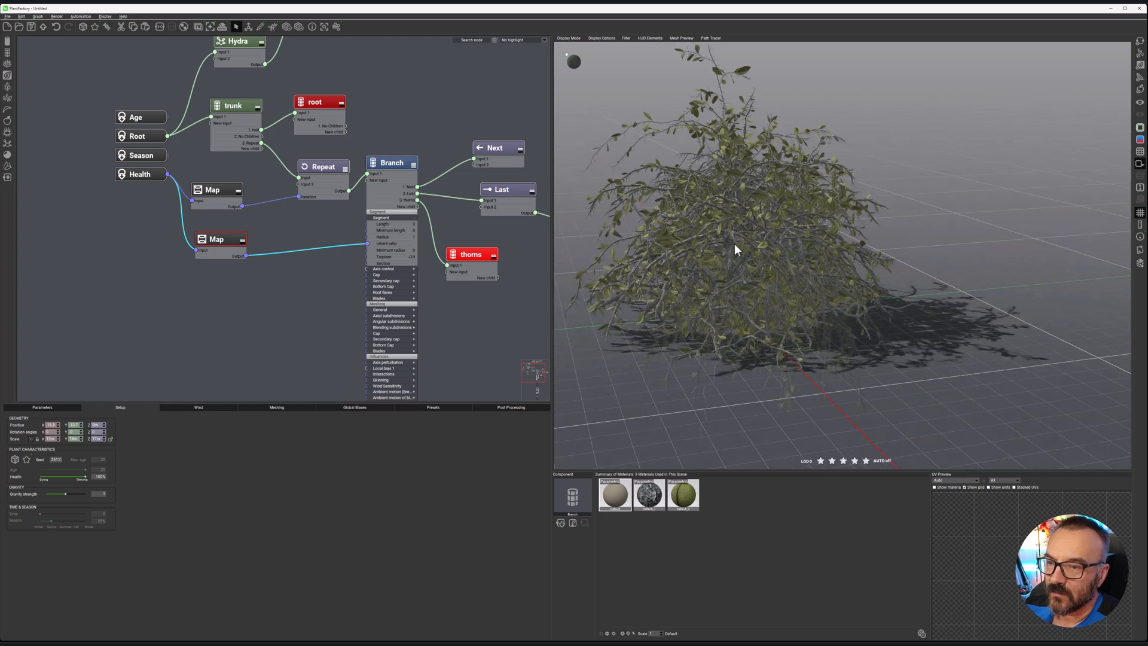
pyautogui.moveTo(735, 245); pyautogui.dragTo(839, 262)
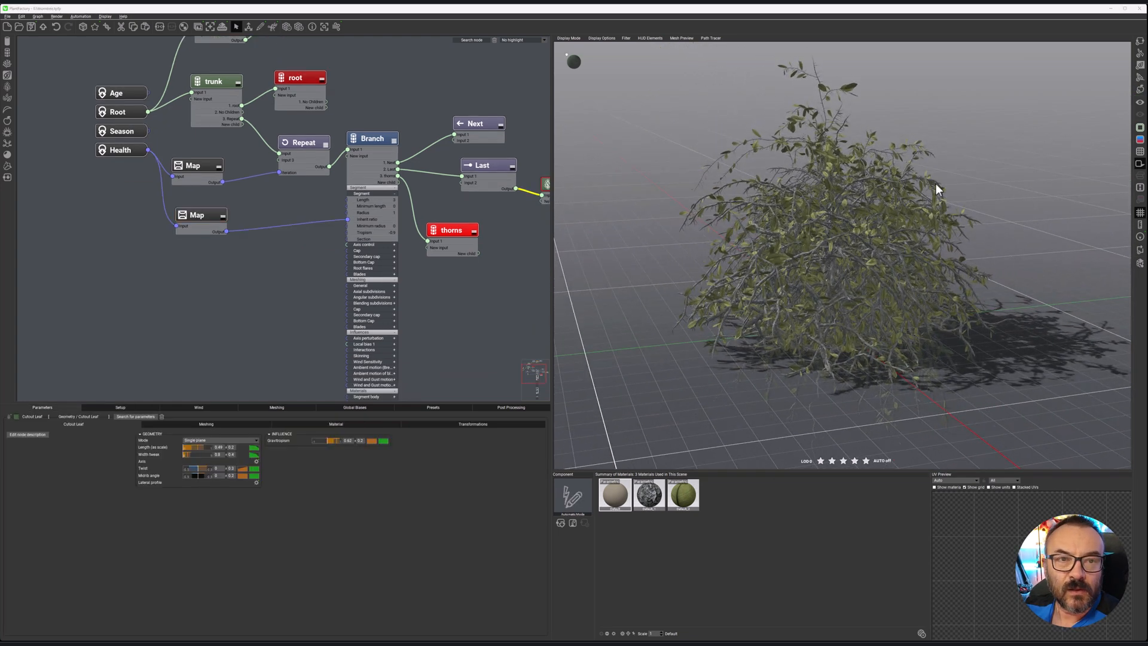
# Expand the Cutout Leaf node's parameter inputs and its Geometry group in the graph.
pyautogui.moveTo(509, 287); pyautogui.dragTo(454, 279, button='middle')
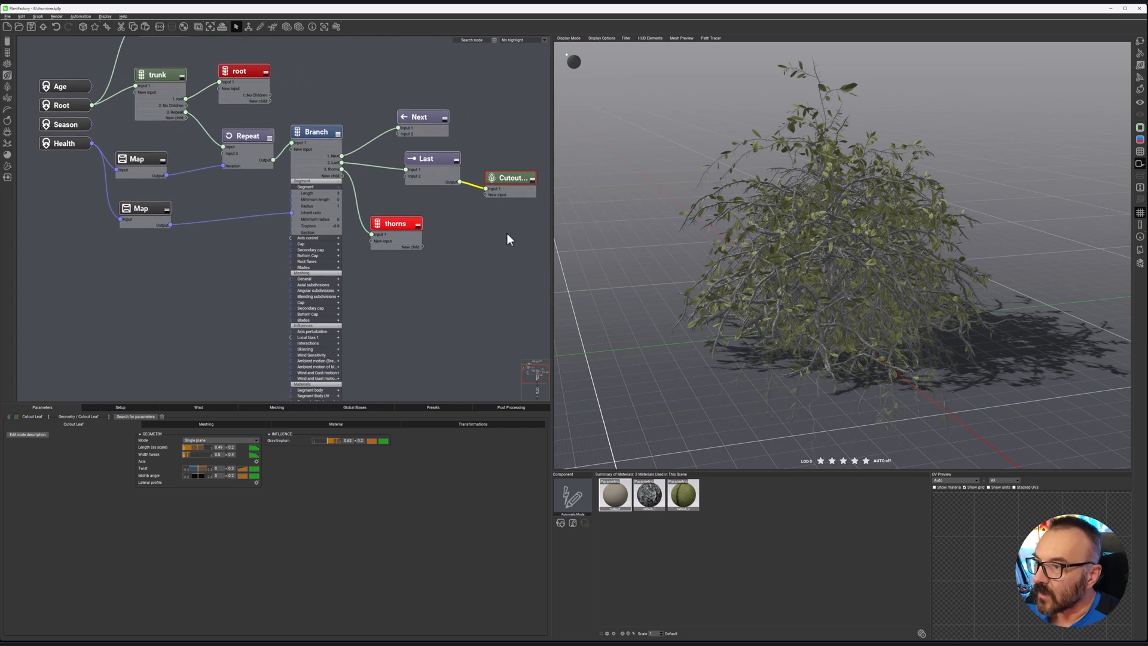
pyautogui.click(532, 179)
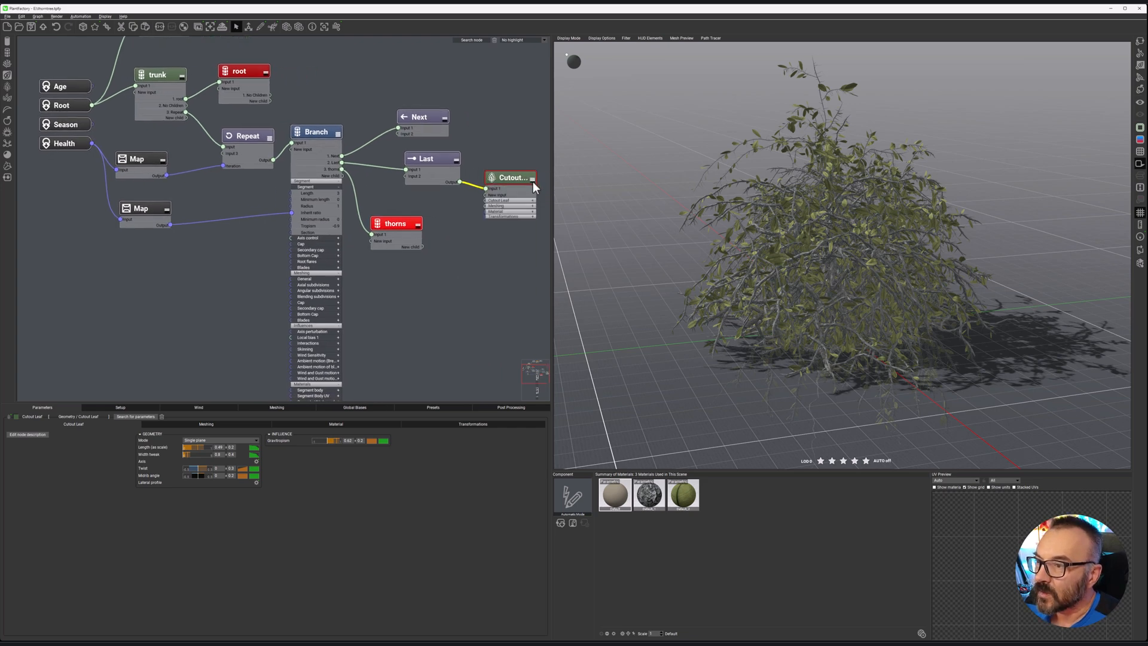
pyautogui.click(532, 180)
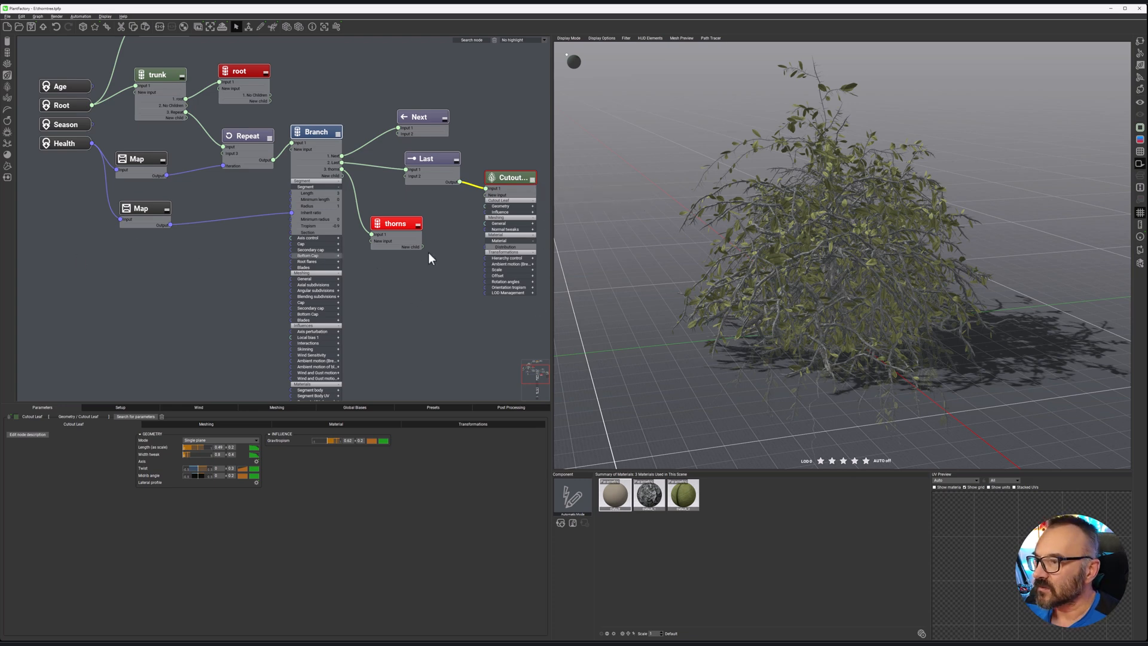
pyautogui.click(531, 206)
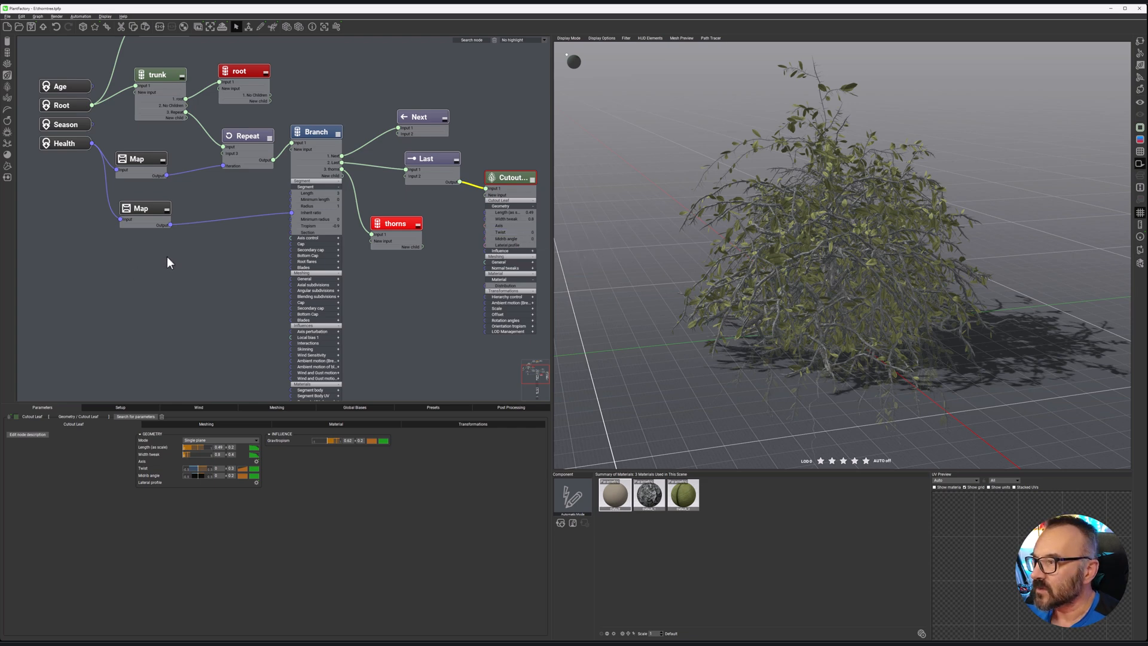
# Duplicate the Map node that drives the Branch's inherit ratio and place the copy just below it.
pyautogui.click(142, 209)
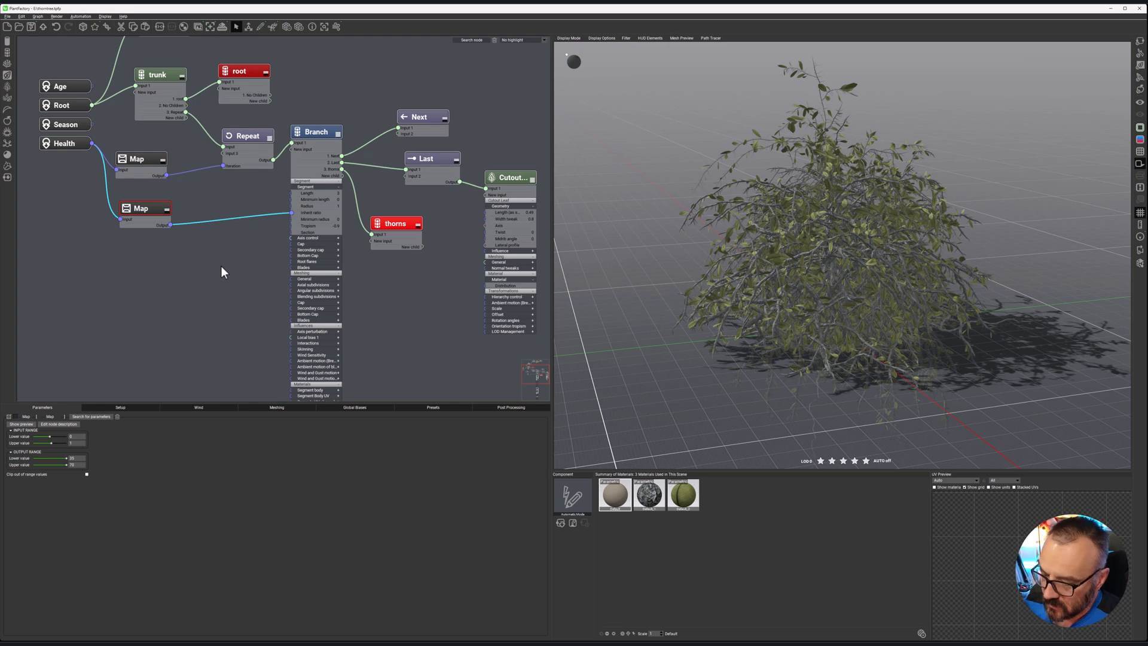
pyautogui.hotkey('ctrl', 'c')
pyautogui.hotkey('ctrl', 'v')
pyautogui.moveTo(163, 220); pyautogui.dragTo(142, 242)
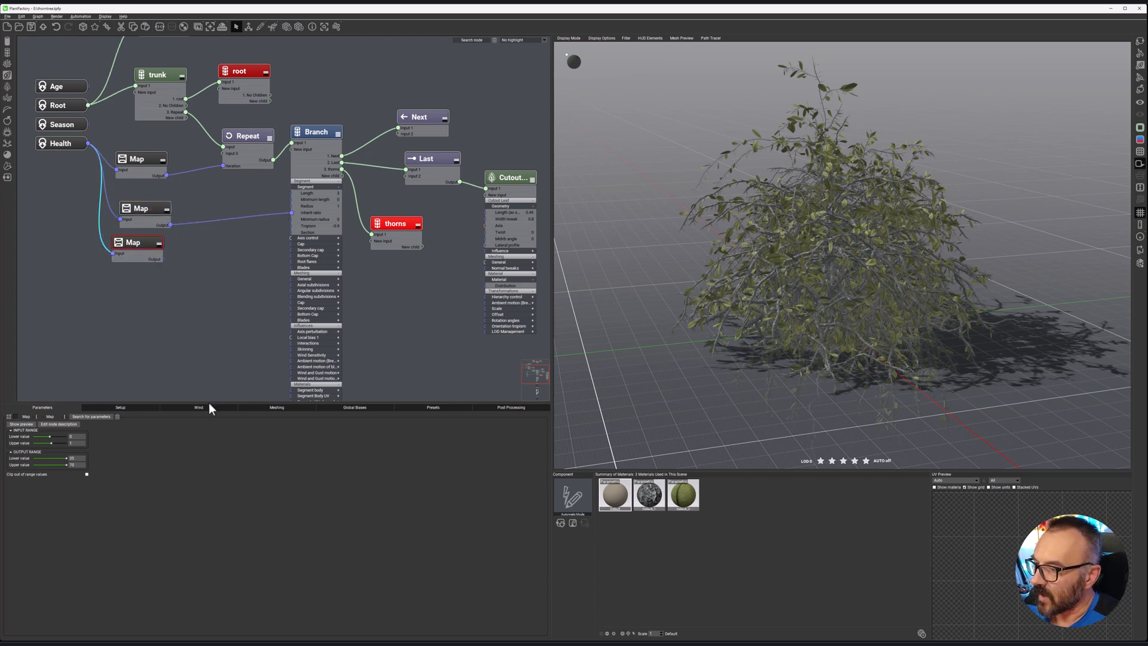
# Set the new Map node's output range to a lower value of 15 and an upper value of 0.
pyautogui.moveTo(77, 465); pyautogui.dragTo(57, 464)
pyautogui.write('0')
pyautogui.click(74, 459)
pyautogui.write('5')
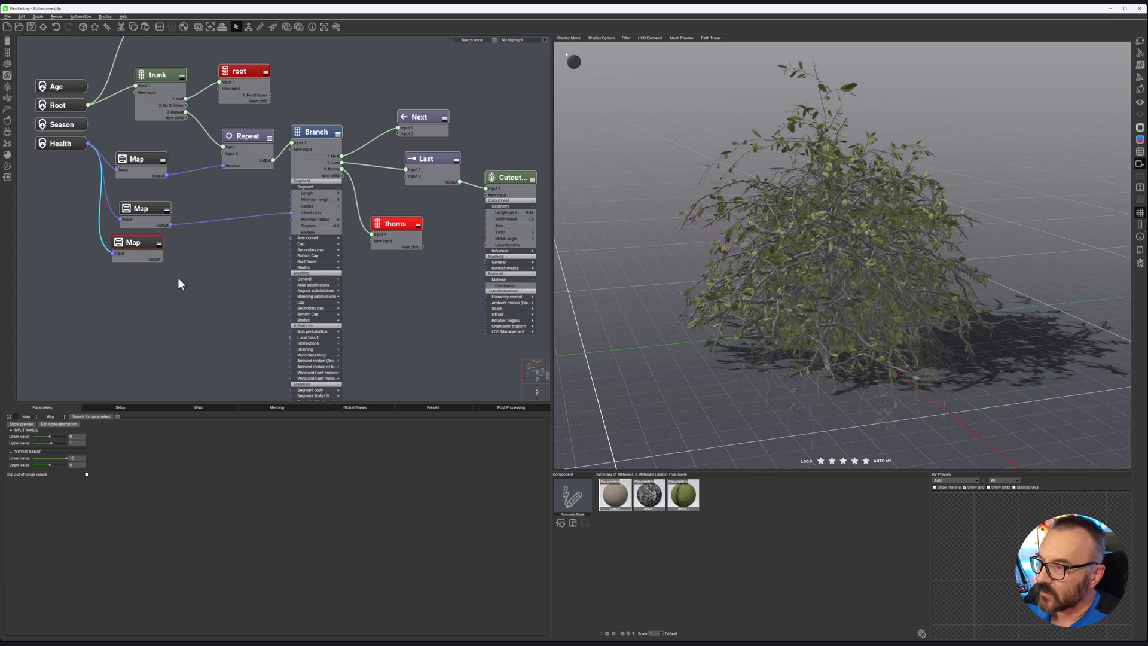
# Connect the new Map node's output to the Cutout Leaf's Twist and test it with Health at about 24%.
pyautogui.moveTo(164, 260); pyautogui.dragTo(484, 232)
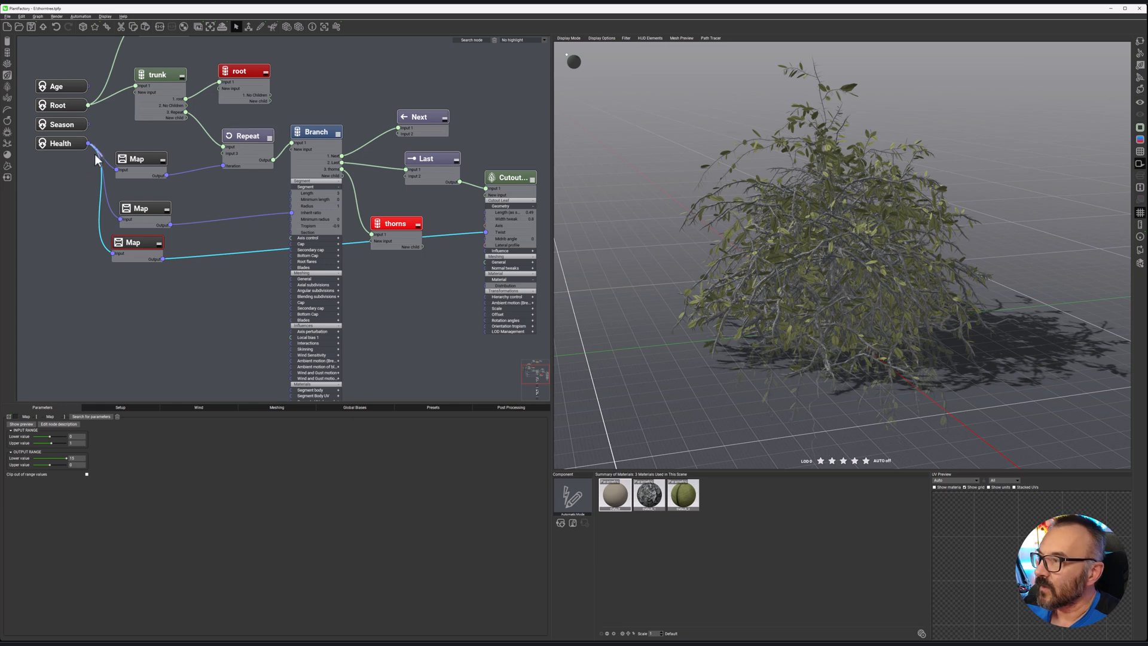
pyautogui.click(128, 407)
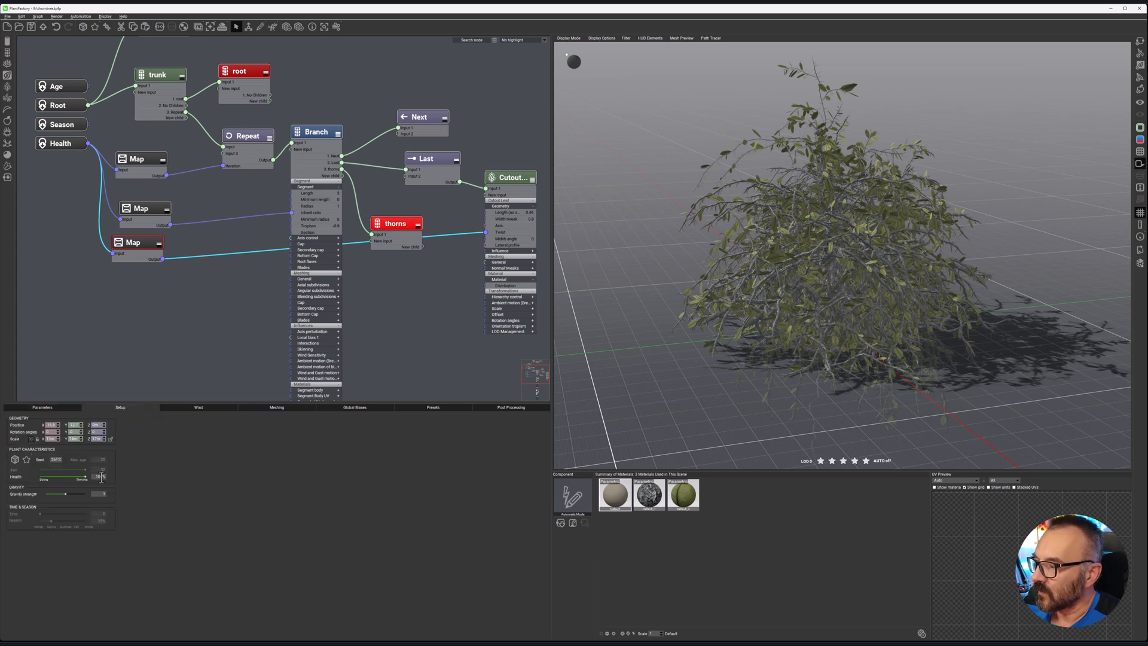
pyautogui.moveTo(80, 476); pyautogui.dragTo(50, 477)
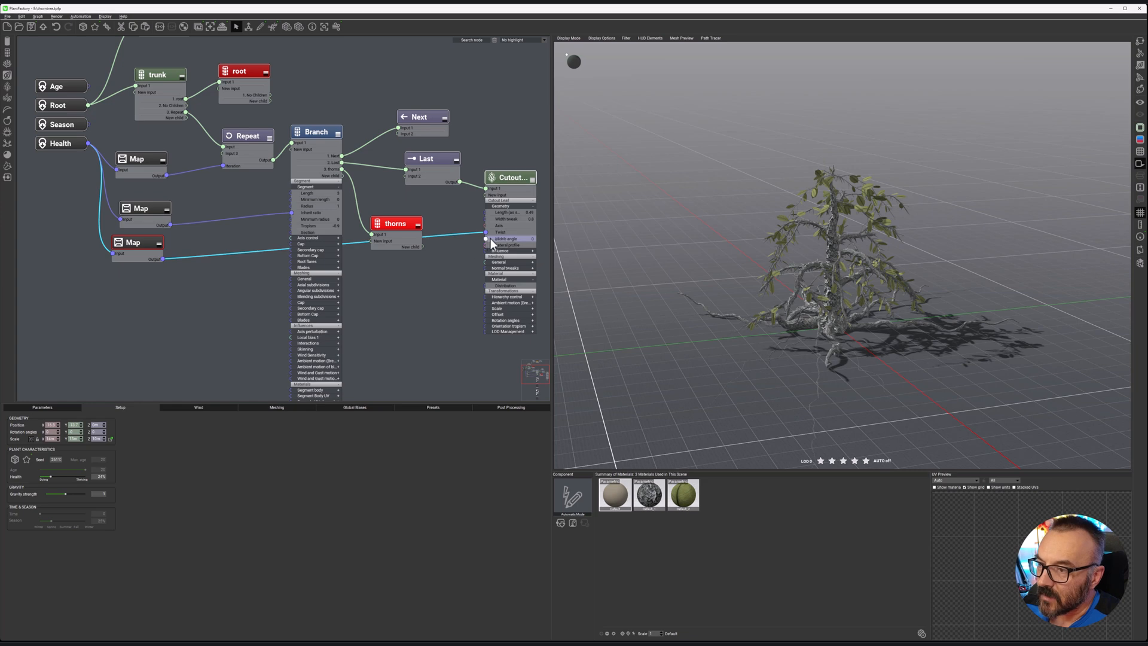
# Connect the new Map node's output also to the Cutout Leaf's Midrib angle and set its output lower value to 50.
pyautogui.moveTo(163, 259); pyautogui.dragTo(486, 238)
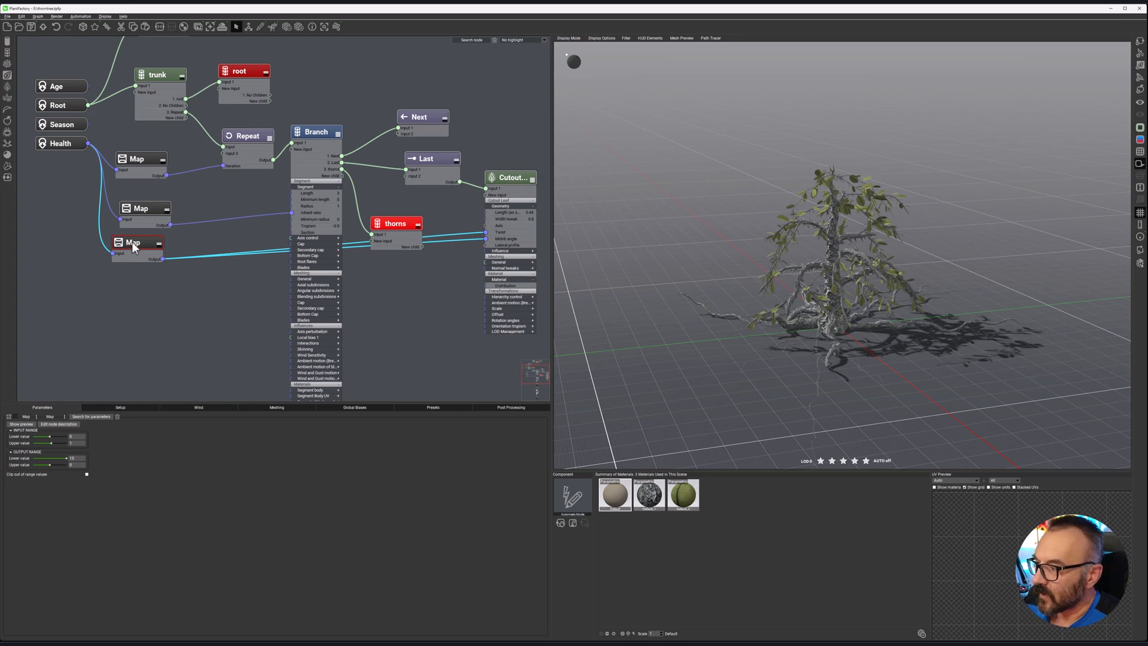
pyautogui.doubleClick(80, 458)
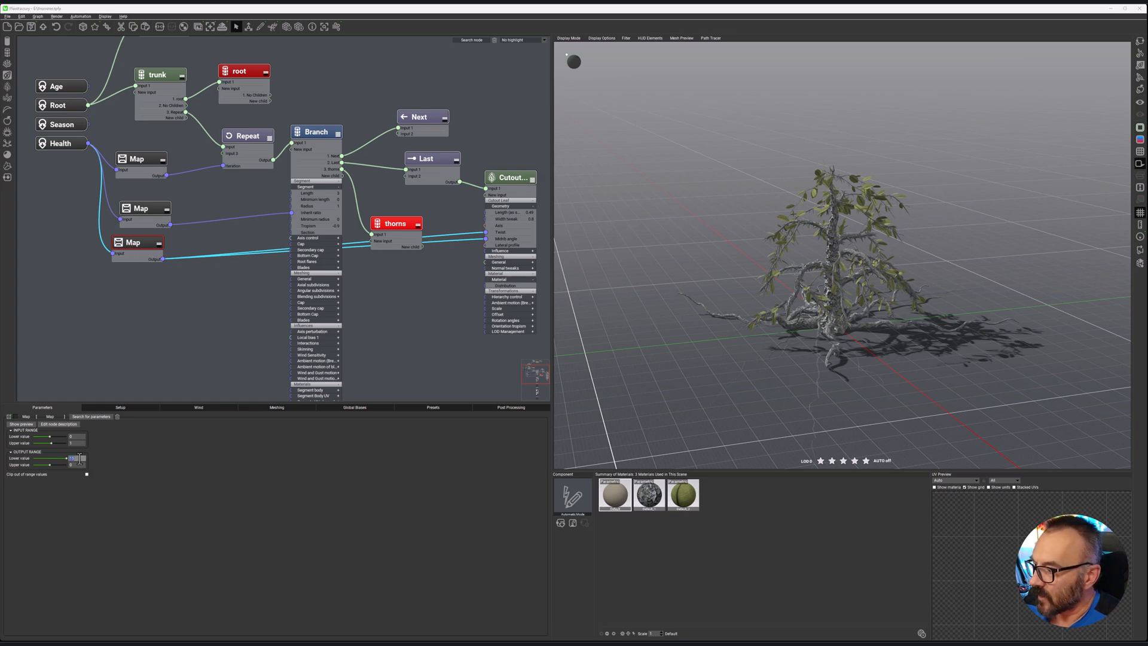
pyautogui.write('50')
pyautogui.press('Return')
pyautogui.scroll(5, 857, 206)
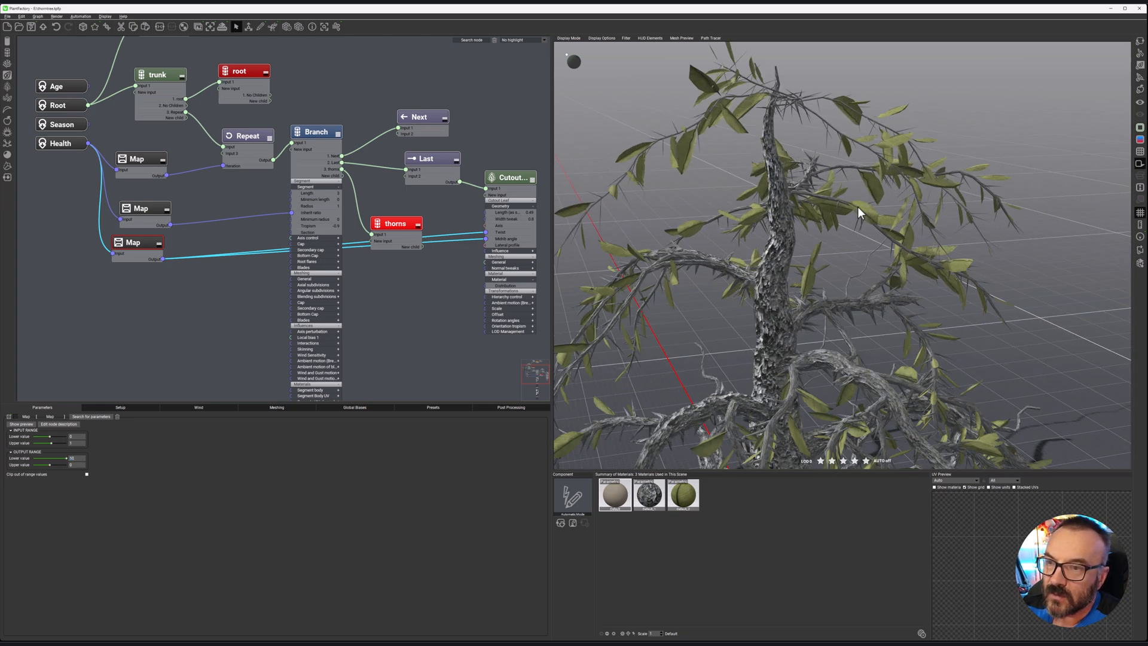
pyautogui.scroll(-5, 882, 213)
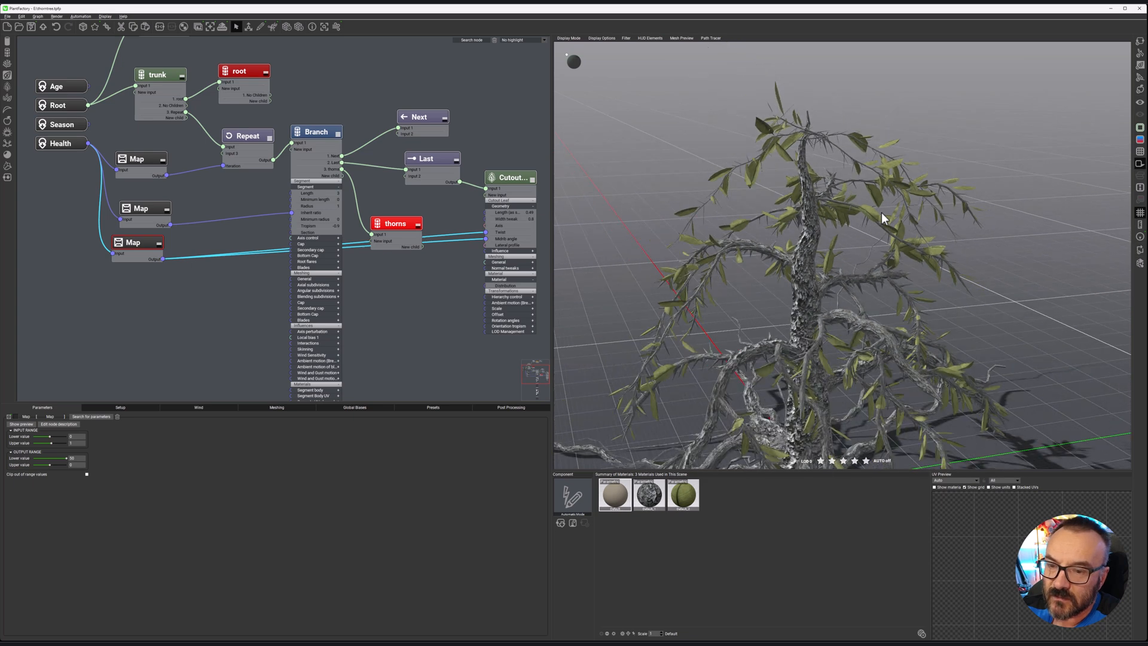
# Set the output range's lower value to 100 on the leaf Map node and check the leaves up close.
pyautogui.click(77, 458)
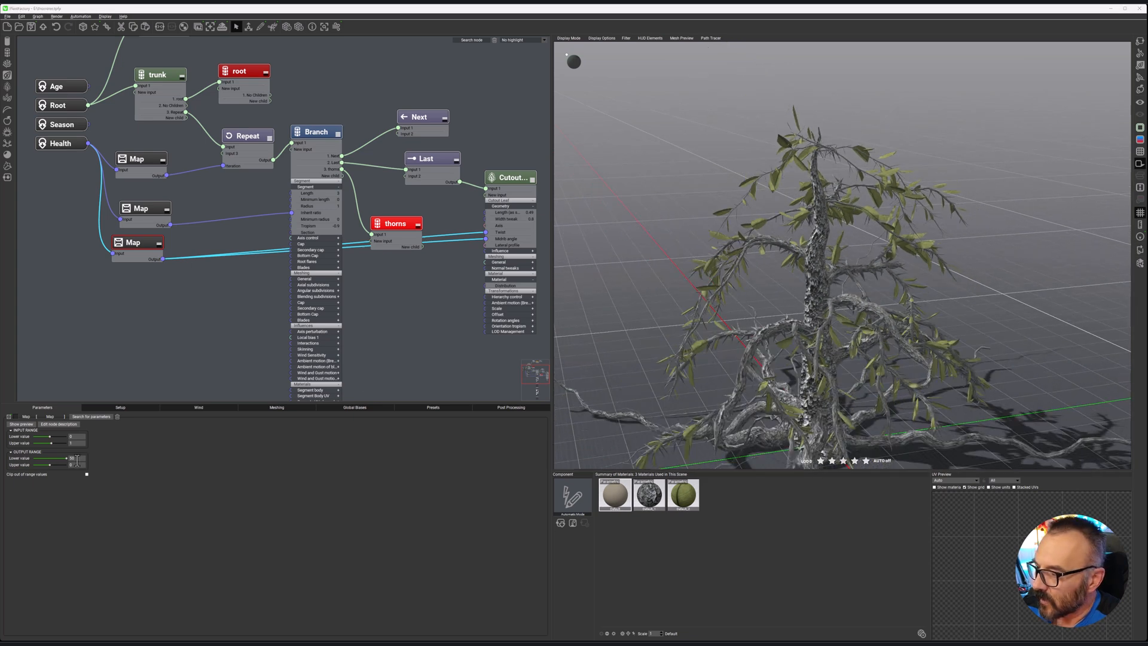
pyautogui.write('100')
pyautogui.press('Return')
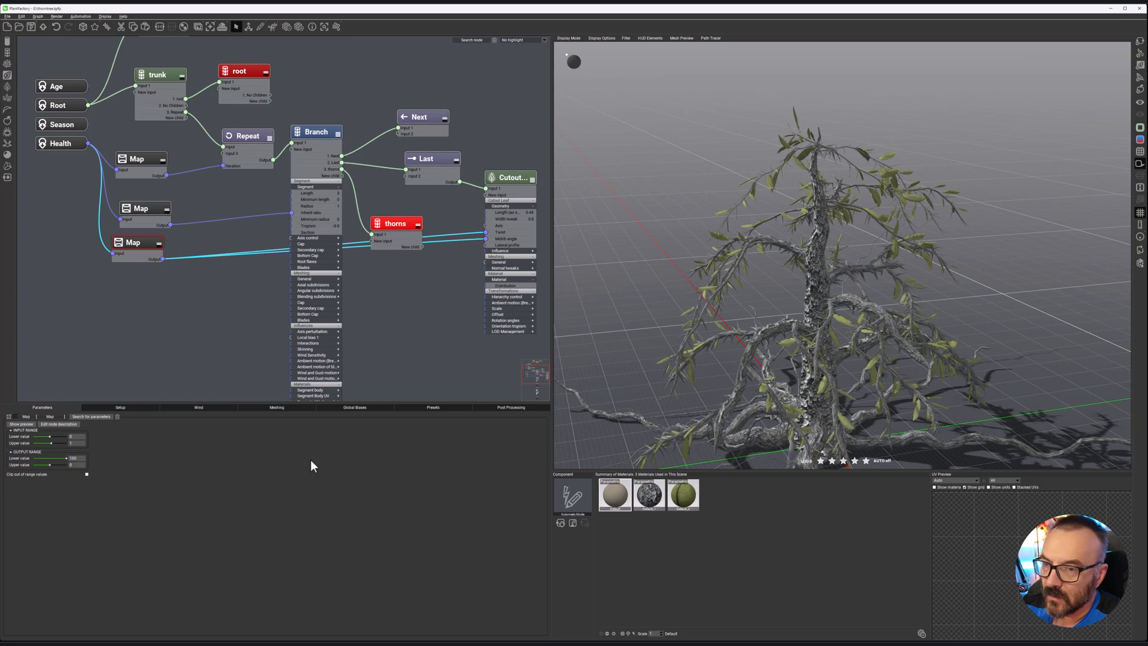
pyautogui.scroll(5, 759, 250)
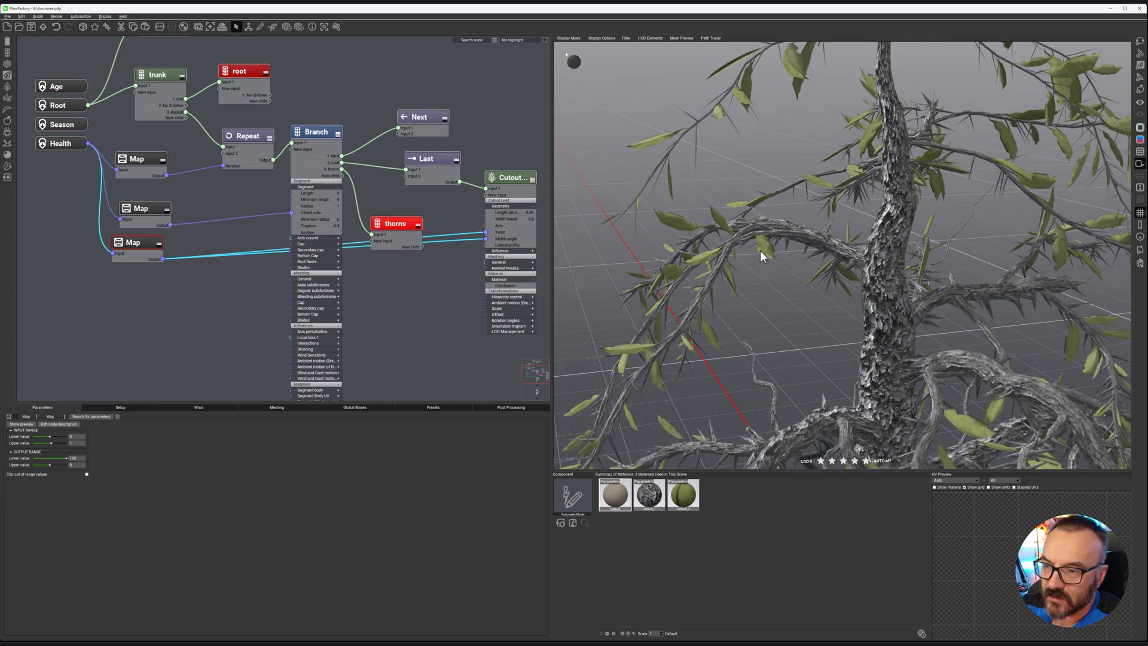
pyautogui.scroll(-8, 760, 251)
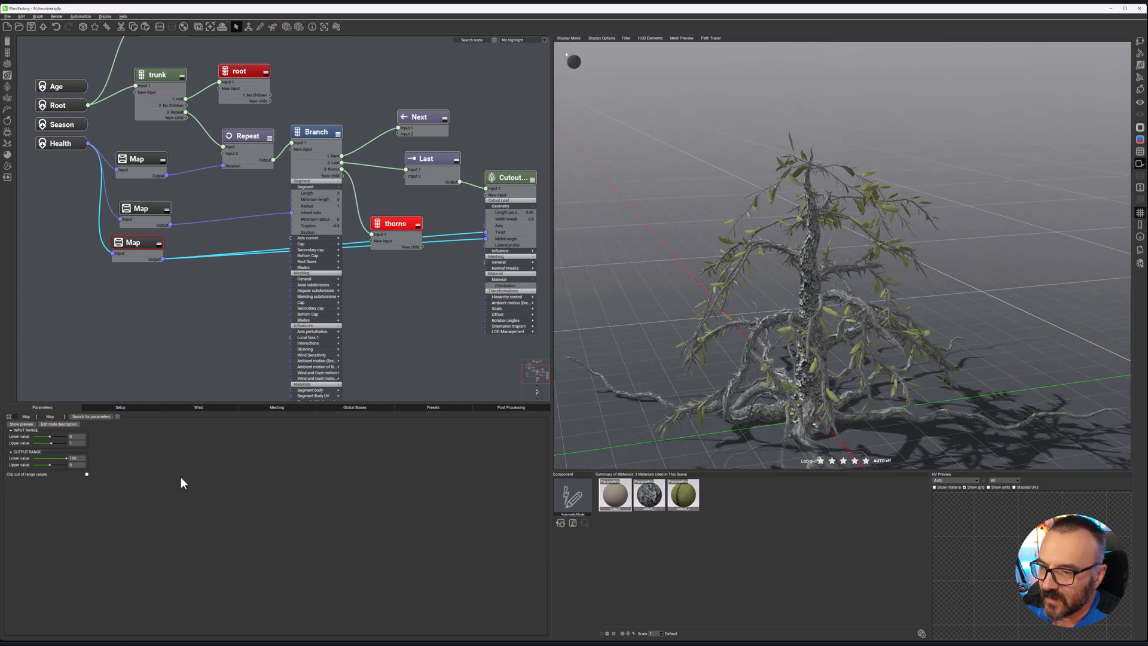
# Set the leaf Map node's output range lower value to 50 and test the plant with Health at 100%.
pyautogui.click(77, 458)
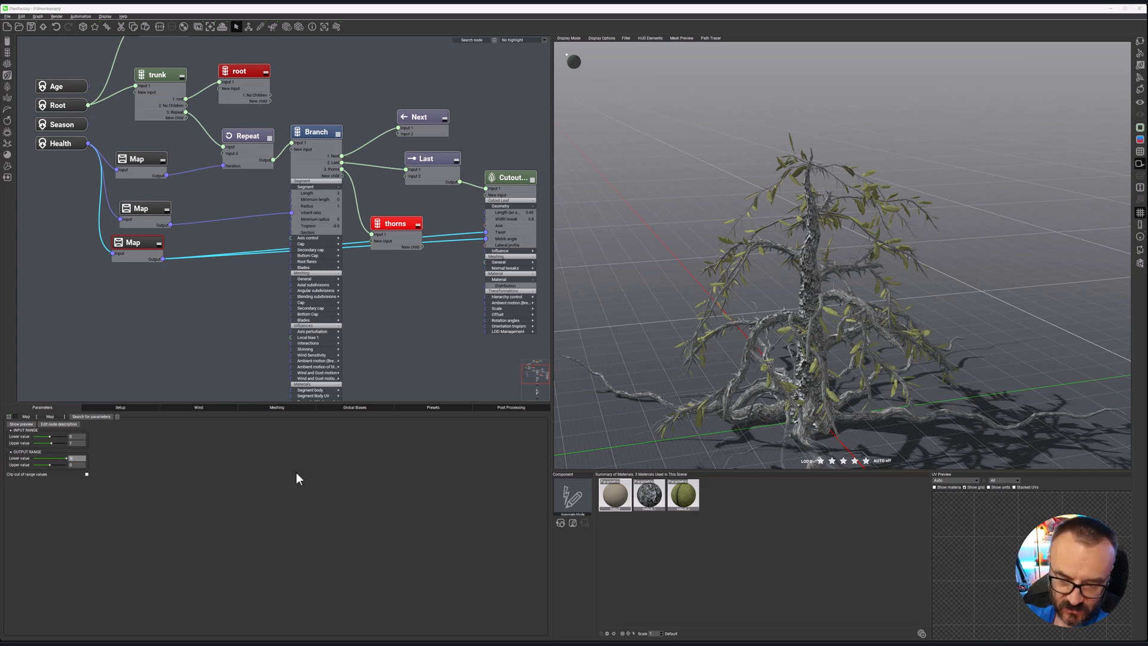
pyautogui.write('50')
pyautogui.press('Return')
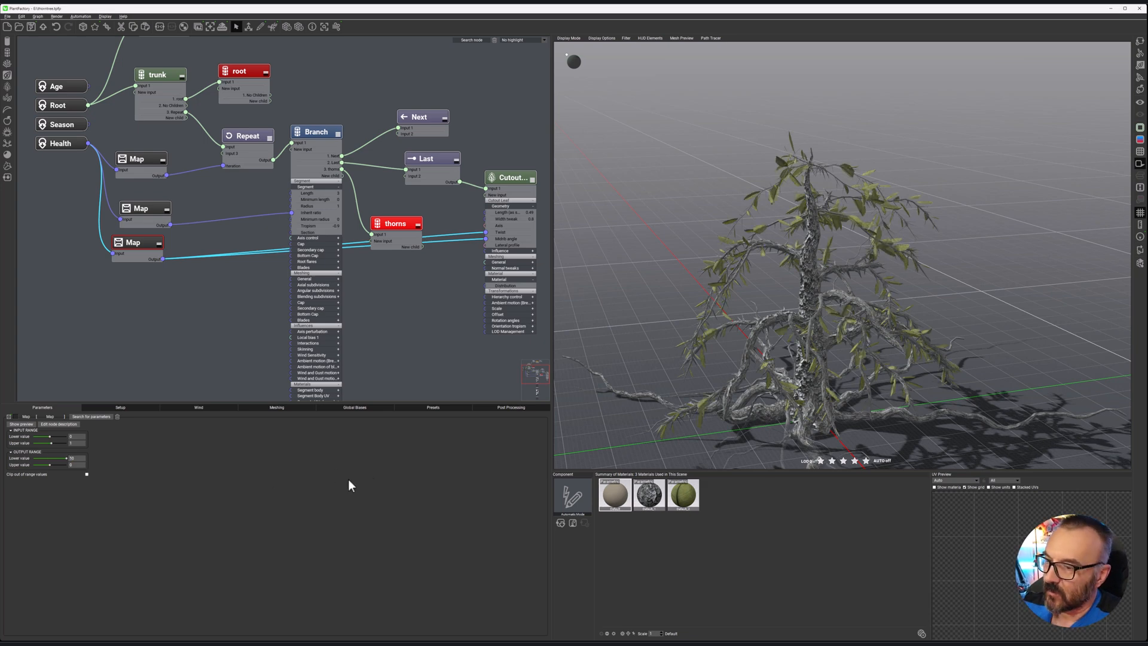
pyautogui.click(124, 407)
pyautogui.moveTo(78, 476)
pyautogui.mouseDown()
pyautogui.moveTo(43, 478)
pyautogui.moveTo(102, 480)
pyautogui.mouseUp()
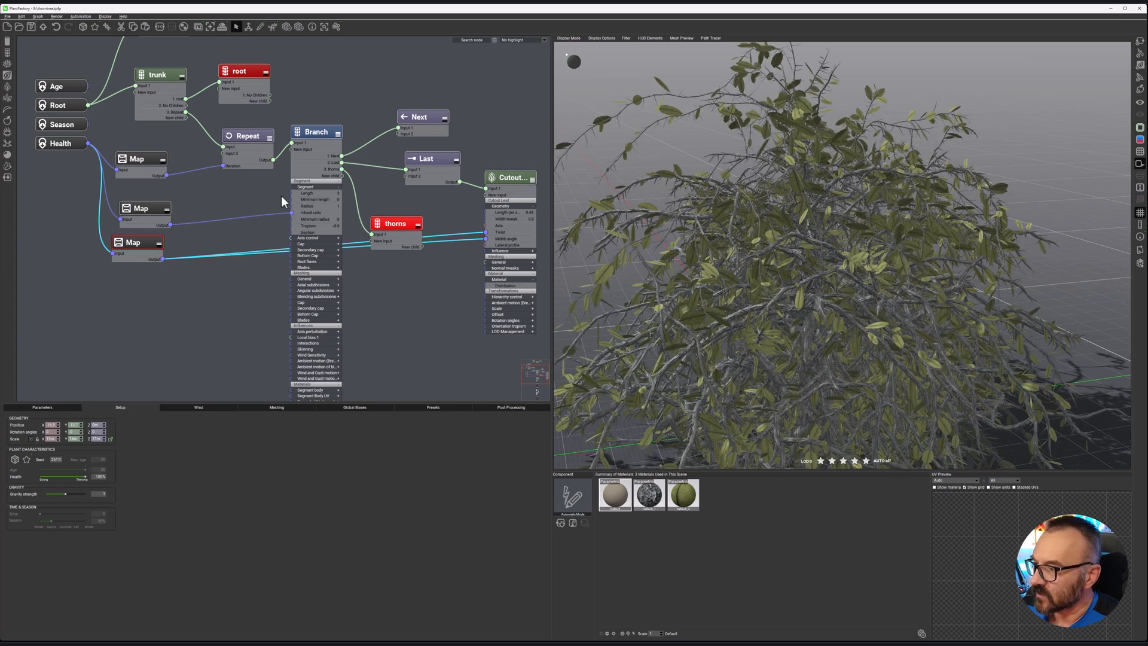
# Space the second and third Map nodes farther apart vertically in the graph.
pyautogui.click(148, 245)
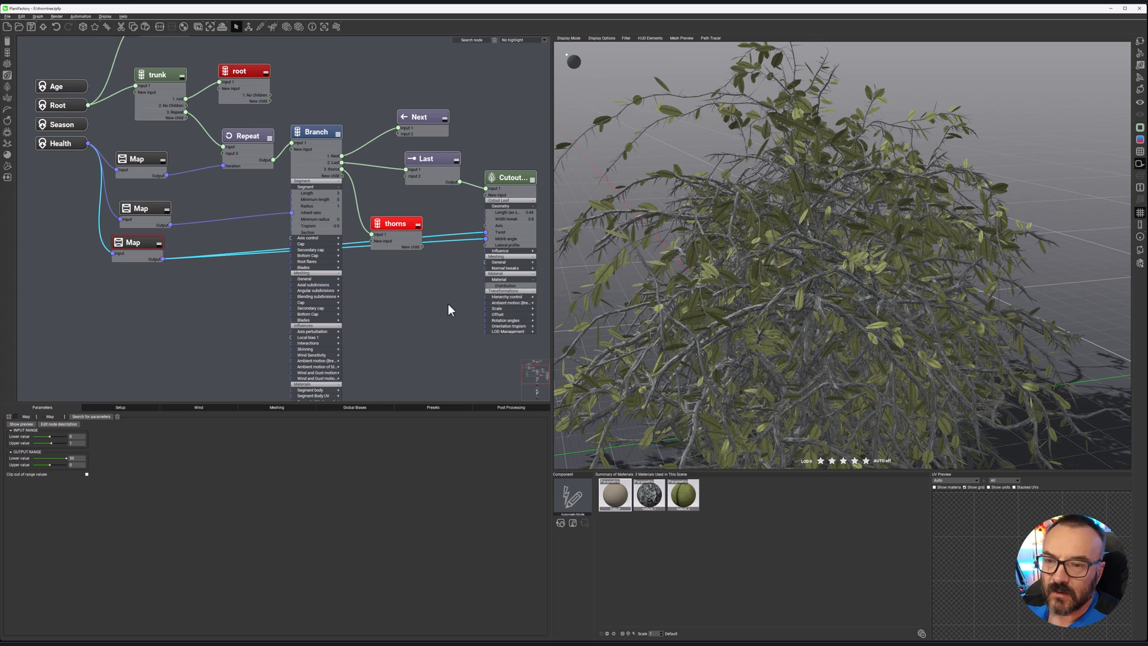
pyautogui.moveTo(159, 241); pyautogui.dragTo(156, 250)
pyautogui.moveTo(143, 208); pyautogui.dragTo(144, 200)
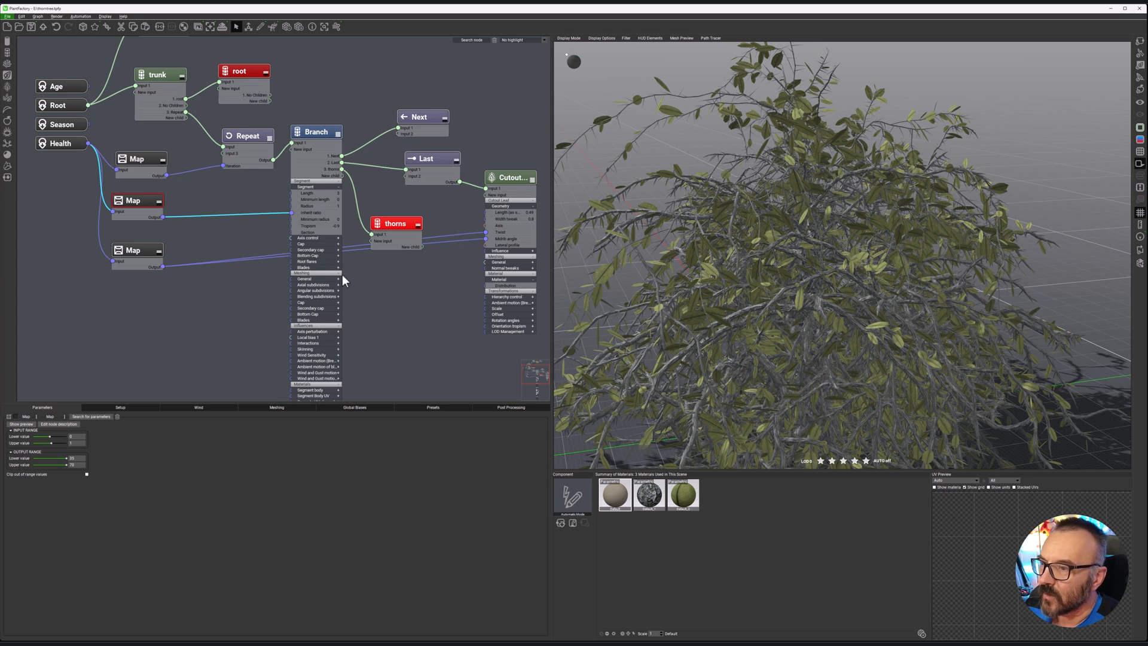
pyautogui.click(418, 290)
pyautogui.scroll(-4, 404, 302)
pyautogui.moveTo(402, 311)
pyautogui.mouseDown(button='middle')
pyautogui.moveTo(431, 277)
pyautogui.moveTo(431, 215)
pyautogui.moveTo(422, 303)
pyautogui.mouseUp(button='middle')
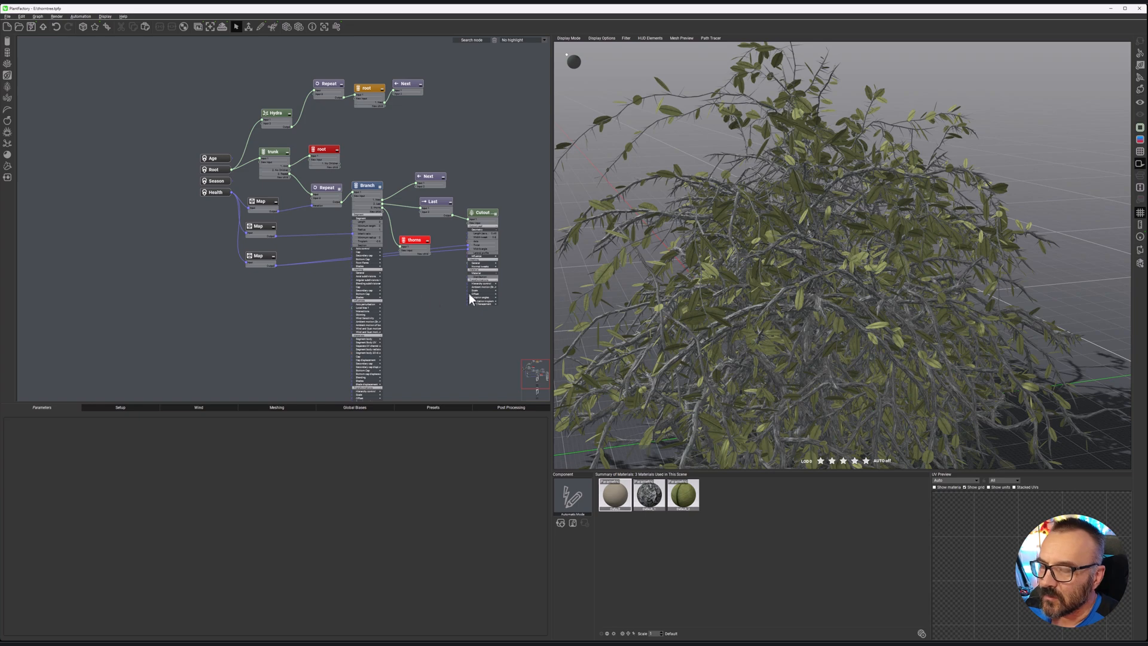
pyautogui.scroll(3, 917, 263)
pyautogui.scroll(-2, 917, 263)
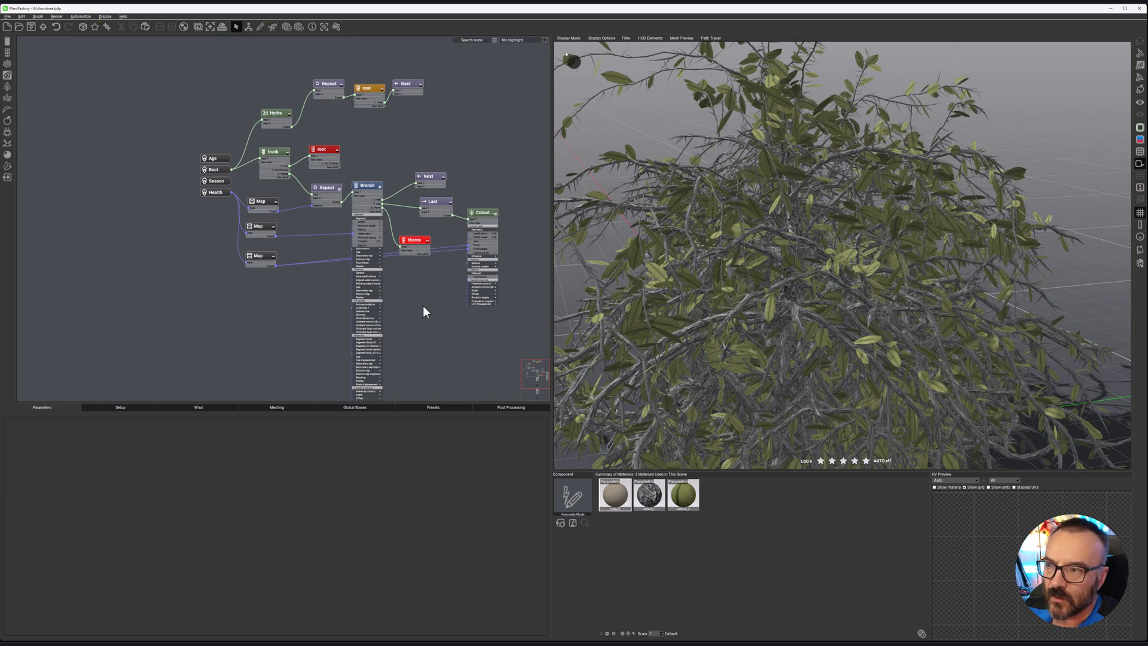
pyautogui.moveTo(432, 315); pyautogui.dragTo(395, 299, button='middle')
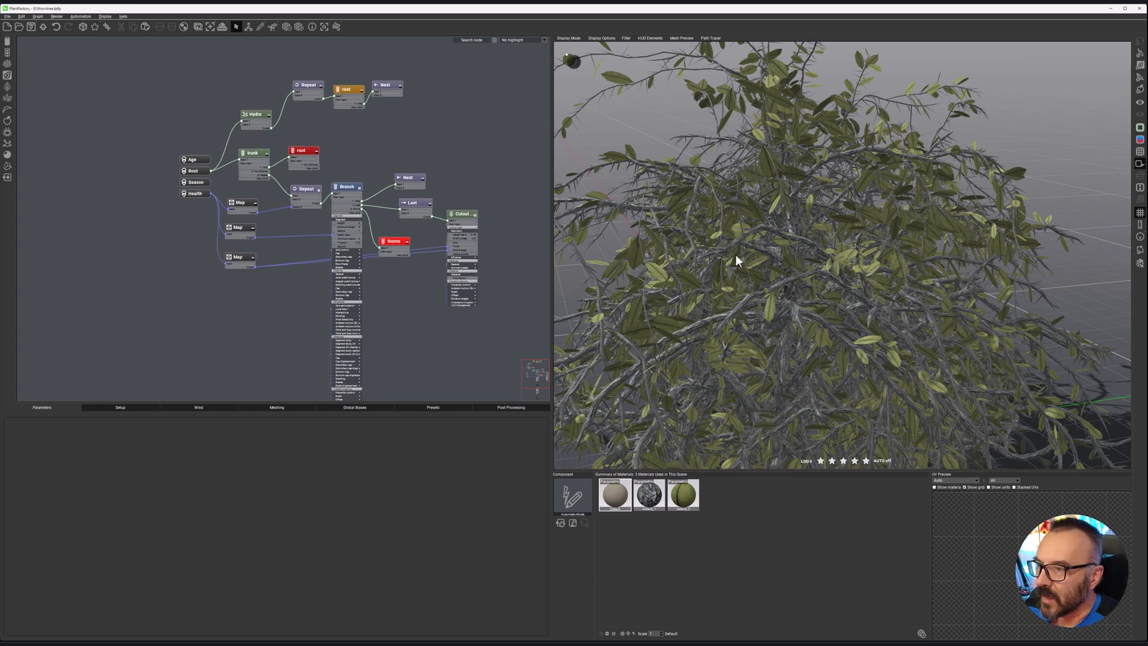
# Collapse the Branch node's parameter list in the graph and look at the bush from another angle.
pyautogui.click(359, 187)
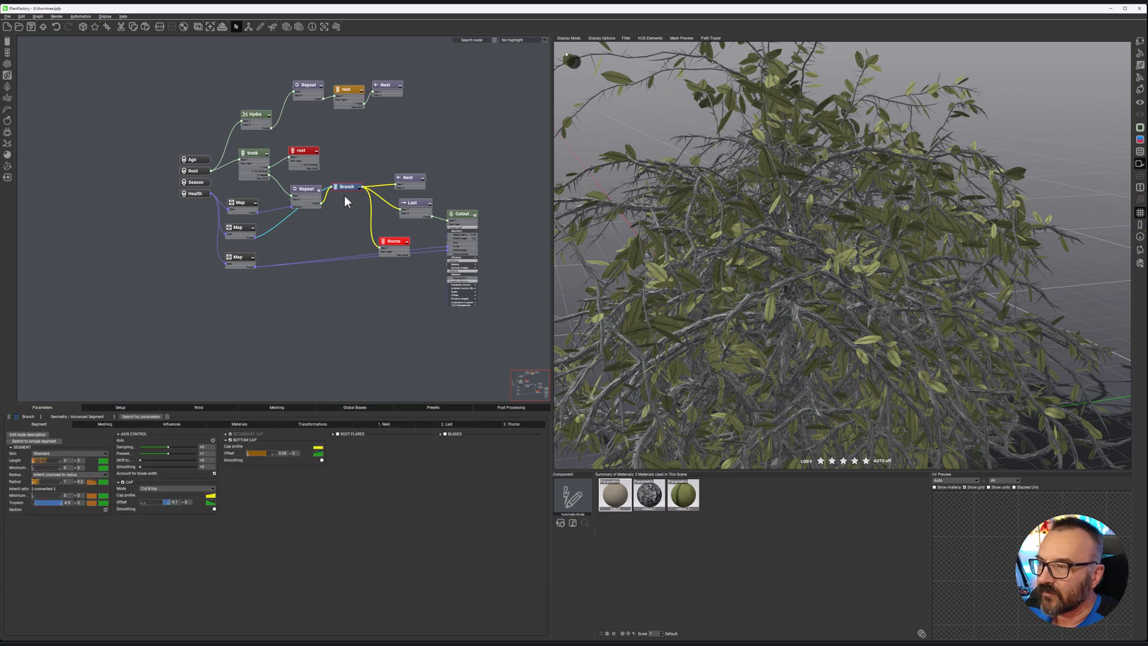
pyautogui.click(359, 188)
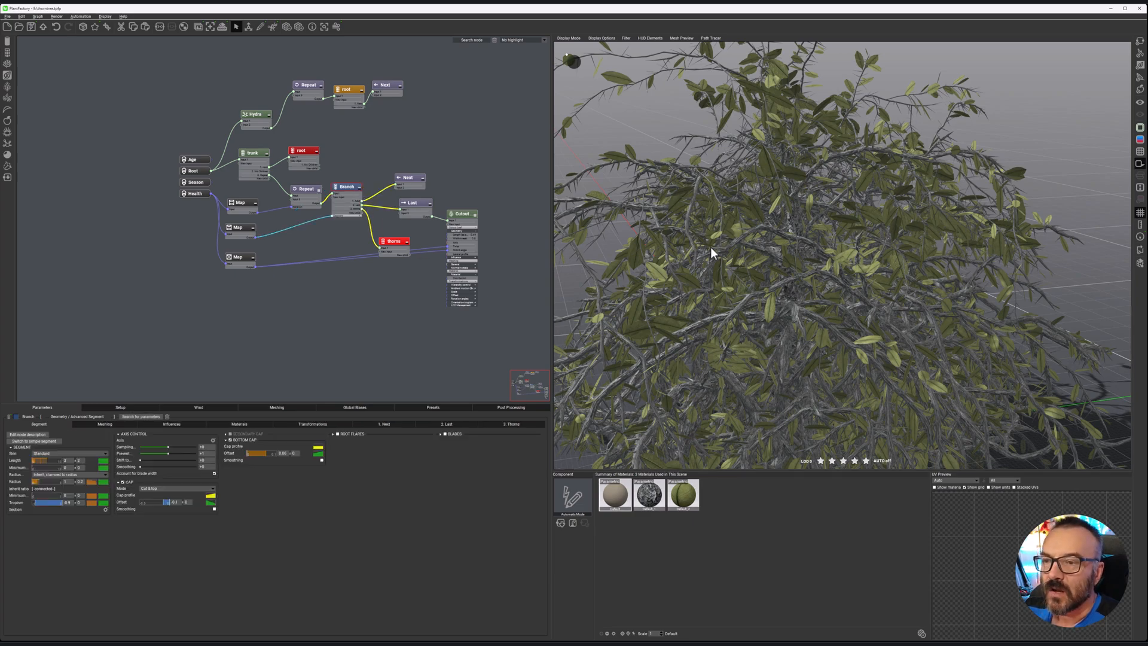
pyautogui.moveTo(716, 250); pyautogui.dragTo(679, 283, button='right')
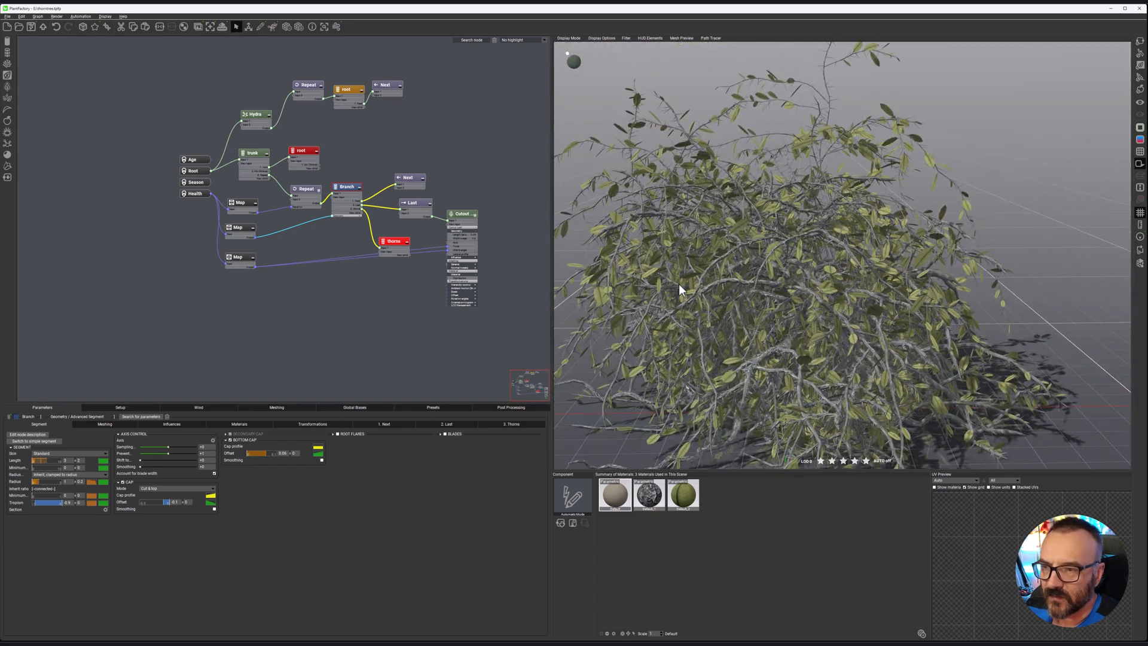
# Examine the Season node, the Health-driven Map nodes and the Cutout Leaf's geometry parameters in the graph.
pyautogui.click(196, 182)
pyautogui.scroll(4, 215, 217)
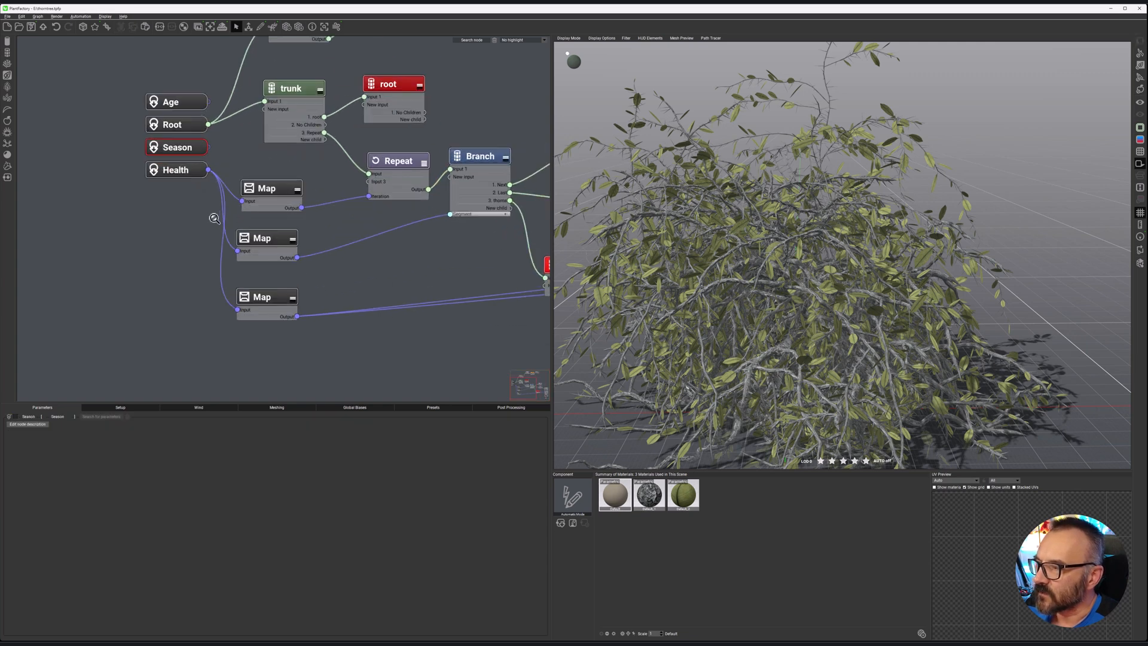
pyautogui.scroll(-2, 214, 218)
pyautogui.moveTo(414, 254); pyautogui.dragTo(354, 234, button='middle')
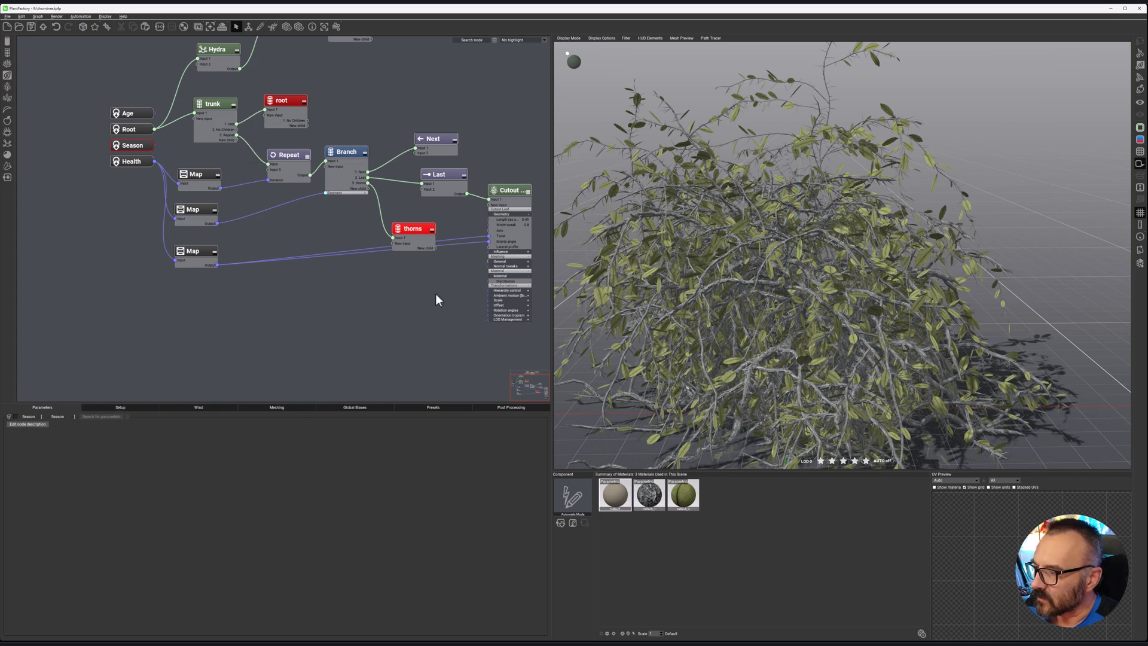
pyautogui.scroll(3, 461, 248)
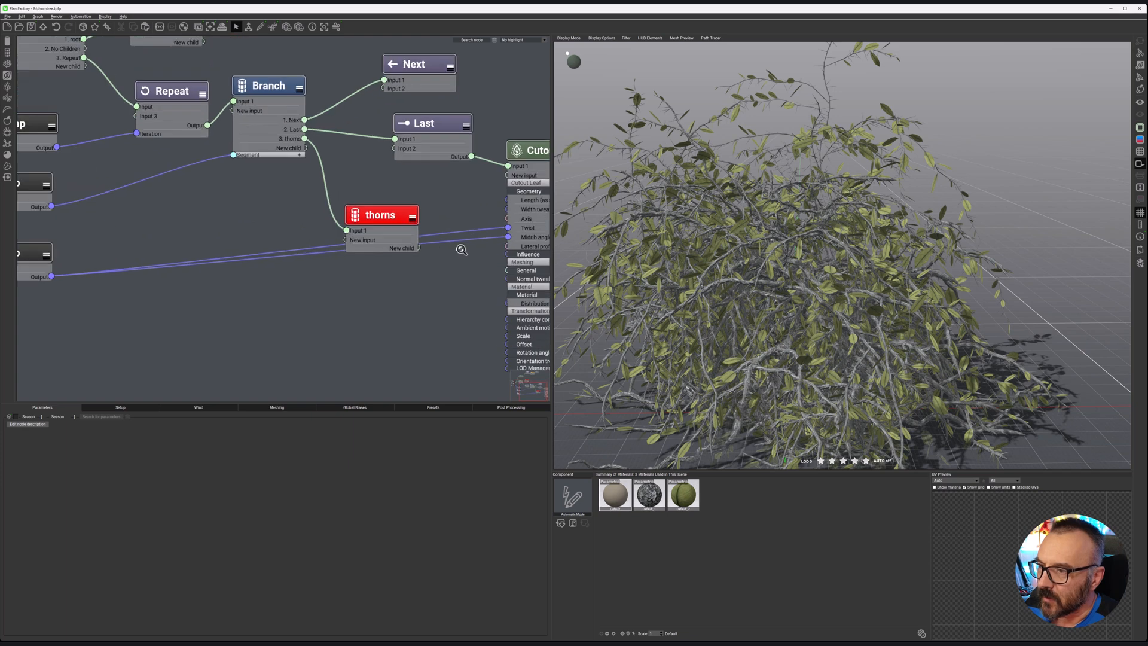
pyautogui.moveTo(465, 286)
pyautogui.mouseDown(button='middle')
pyautogui.moveTo(369, 258)
pyautogui.moveTo(456, 271)
pyautogui.mouseUp(button='middle')
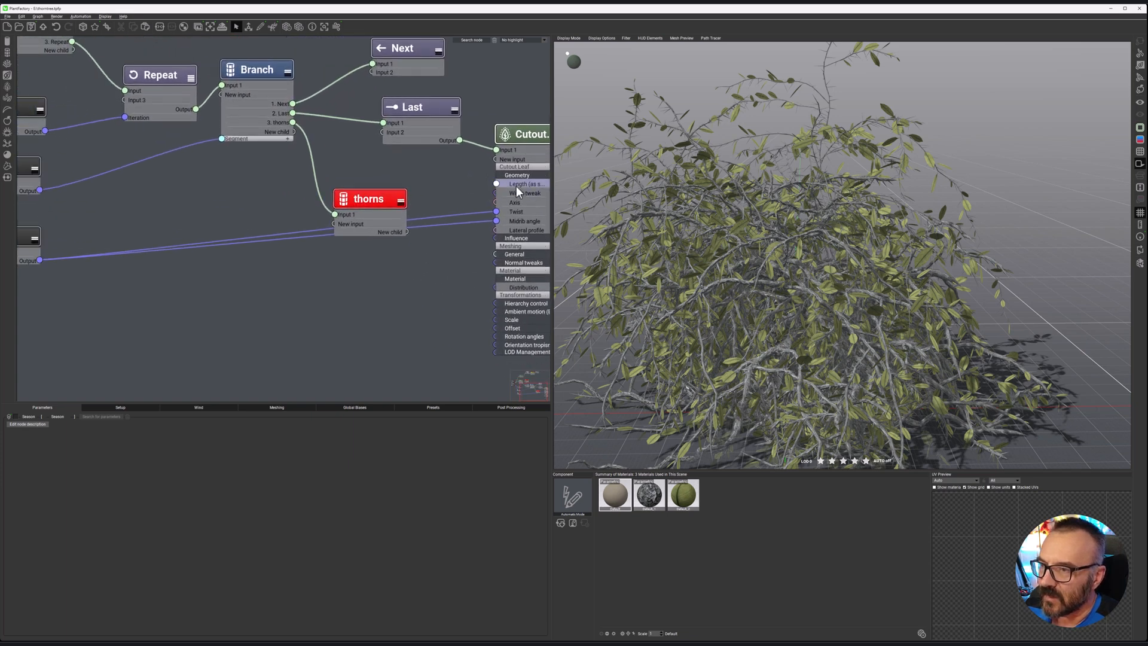
pyautogui.moveTo(389, 283); pyautogui.dragTo(415, 281, button='middle')
pyautogui.moveTo(245, 300); pyautogui.dragTo(378, 281, button='middle')
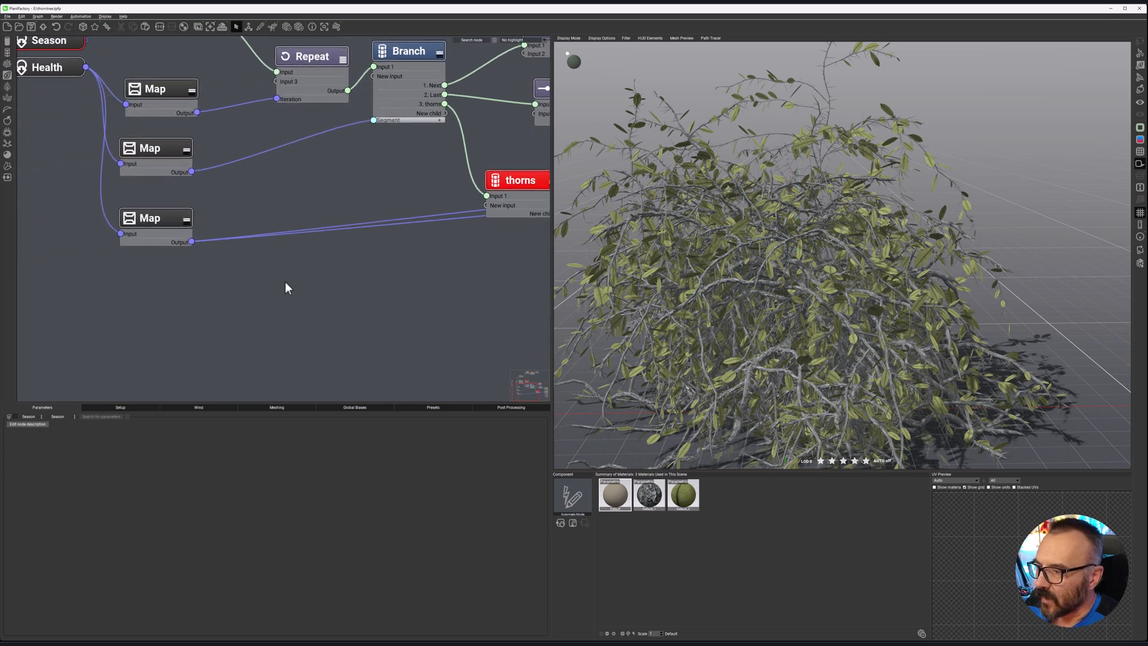
pyautogui.click(169, 220)
pyautogui.press('Delete')
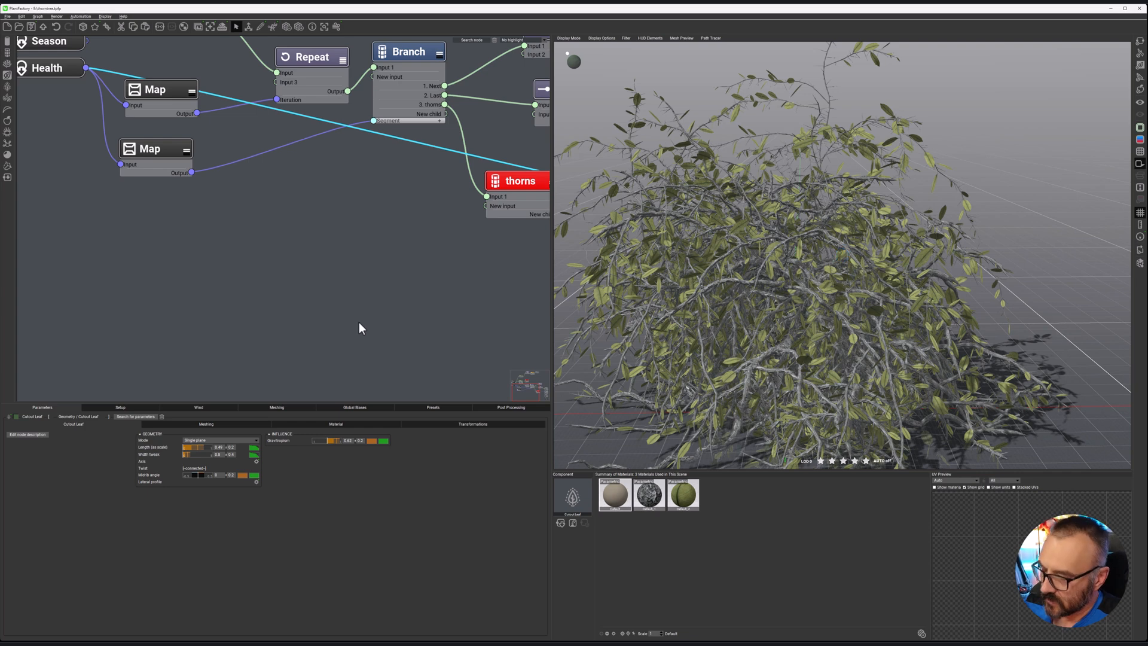
pyautogui.hotkey('ctrl', 'z')
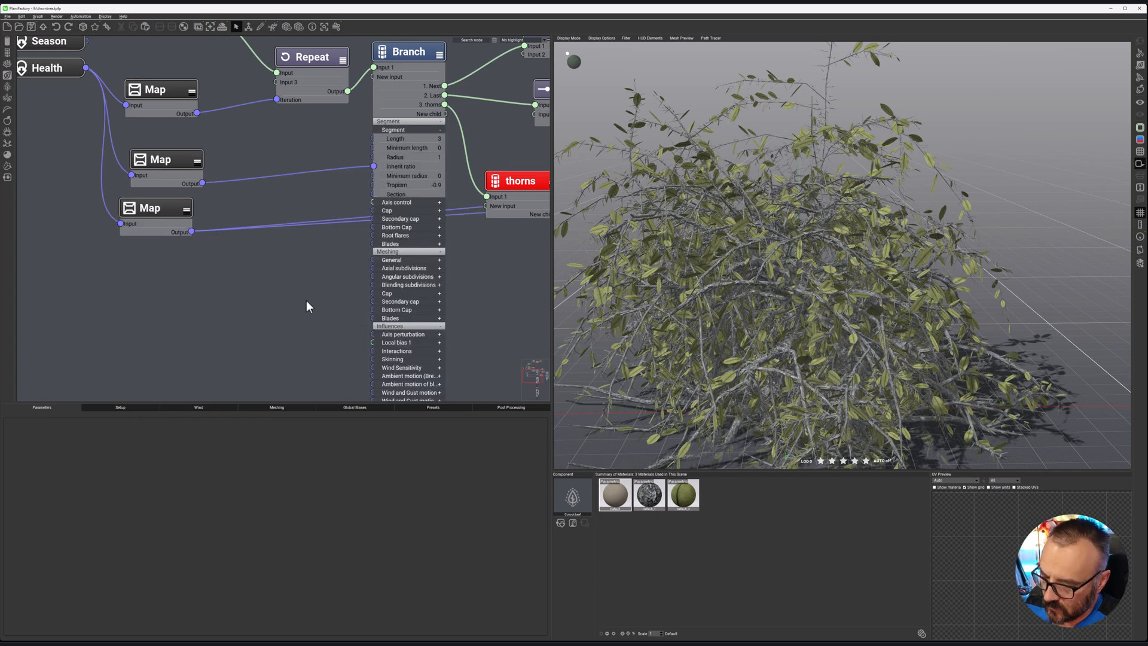
# Duplicate the leaf Map node, place the copy below the other Map nodes and connect Season to its input.
pyautogui.click(180, 208)
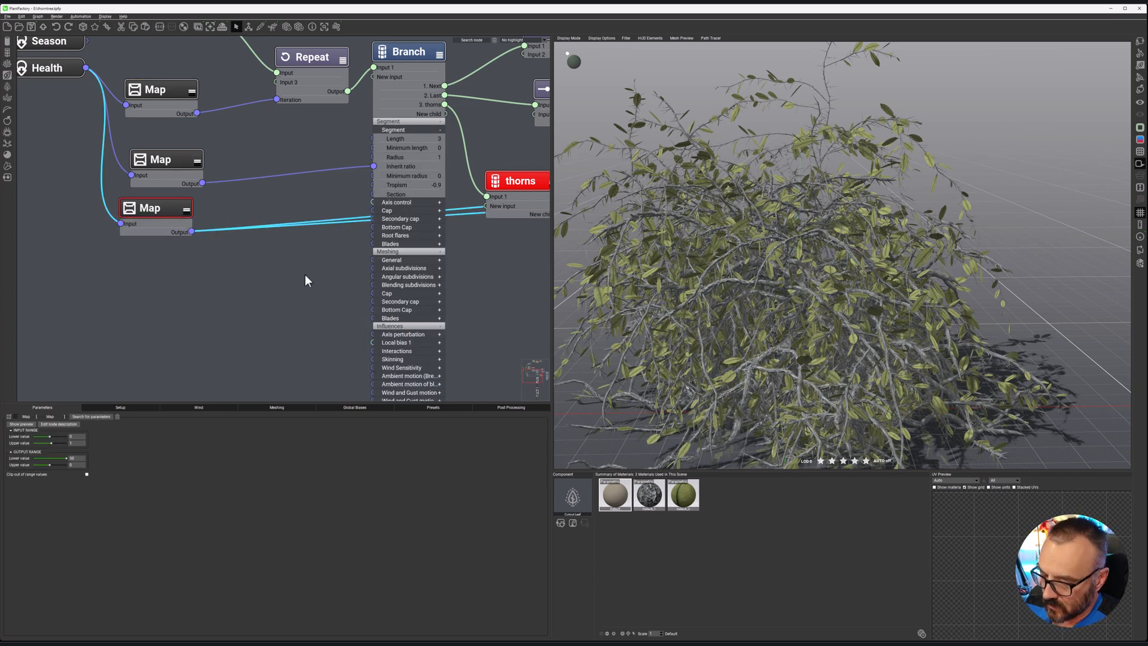
pyautogui.hotkey('ctrl', 'd')
pyautogui.moveTo(179, 223); pyautogui.dragTo(190, 304)
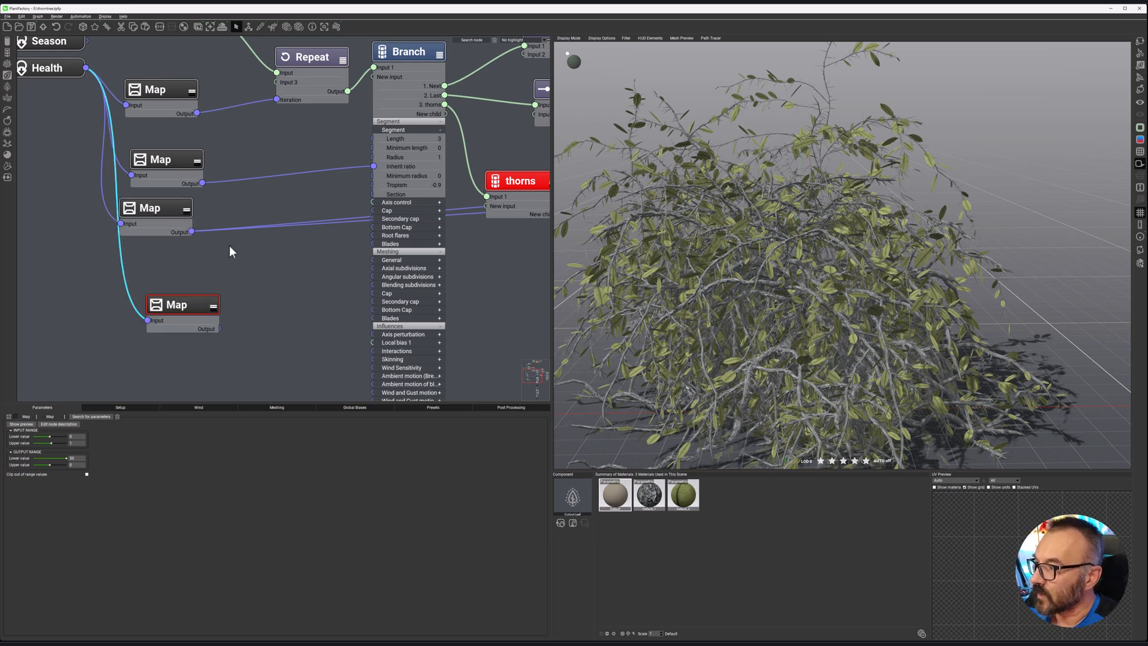
pyautogui.scroll(-5, 314, 269)
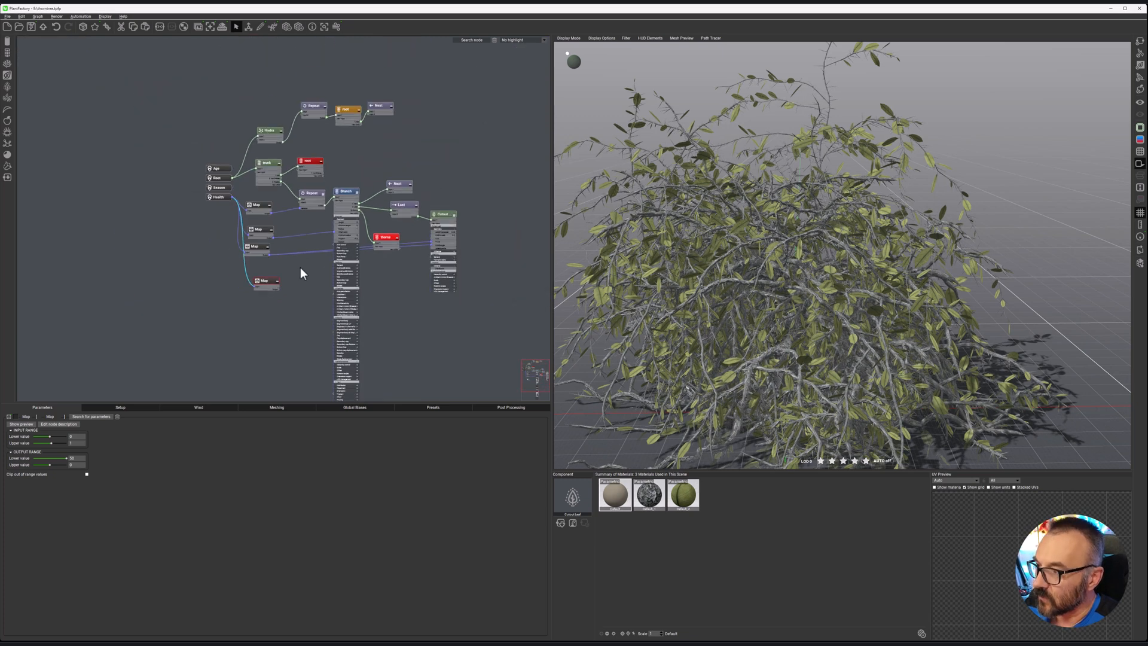
pyautogui.scroll(3, 300, 268)
pyautogui.moveTo(205, 155)
pyautogui.mouseDown()
pyautogui.moveTo(231, 196)
pyautogui.moveTo(236, 295)
pyautogui.mouseUp()
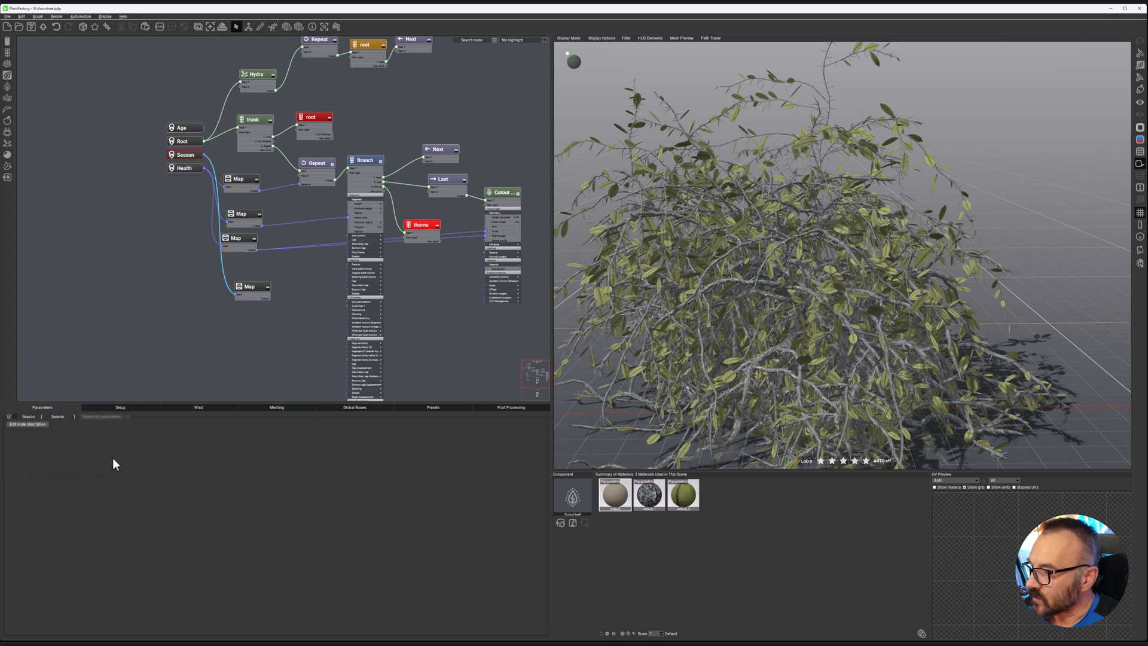
# Try the plant's Season setting at 29% and toward the upper end of its range.
pyautogui.click(117, 407)
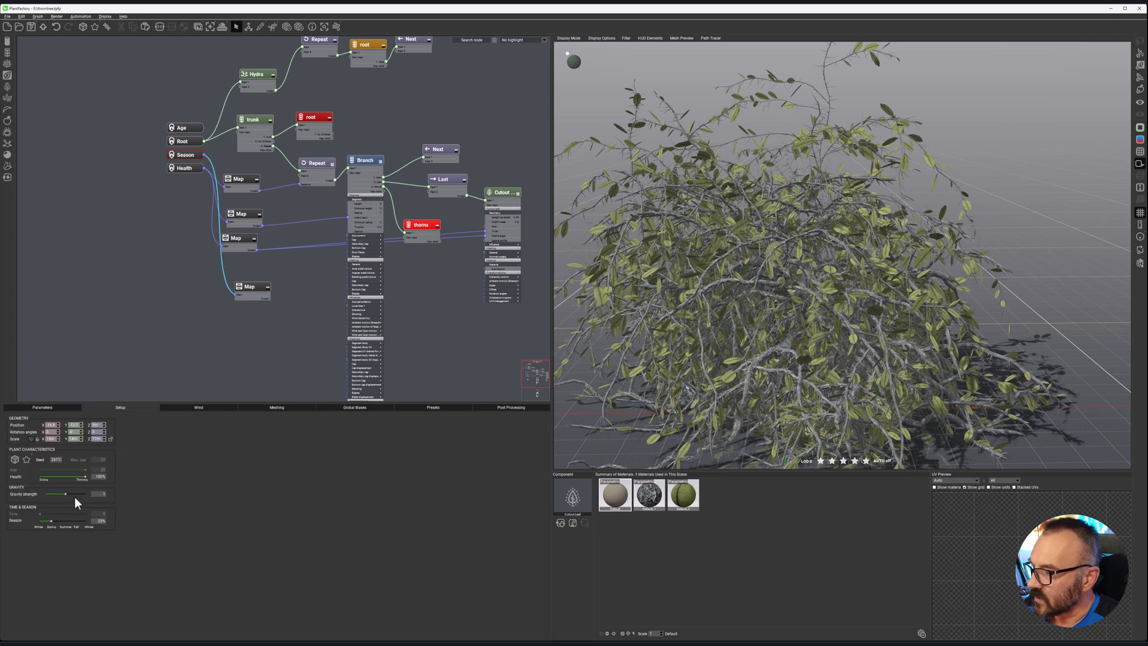
pyautogui.moveTo(48, 523)
pyautogui.mouseDown()
pyautogui.moveTo(31, 519)
pyautogui.moveTo(78, 524)
pyautogui.moveTo(53, 522)
pyautogui.mouseUp()
pyautogui.scroll(3, 290, 305)
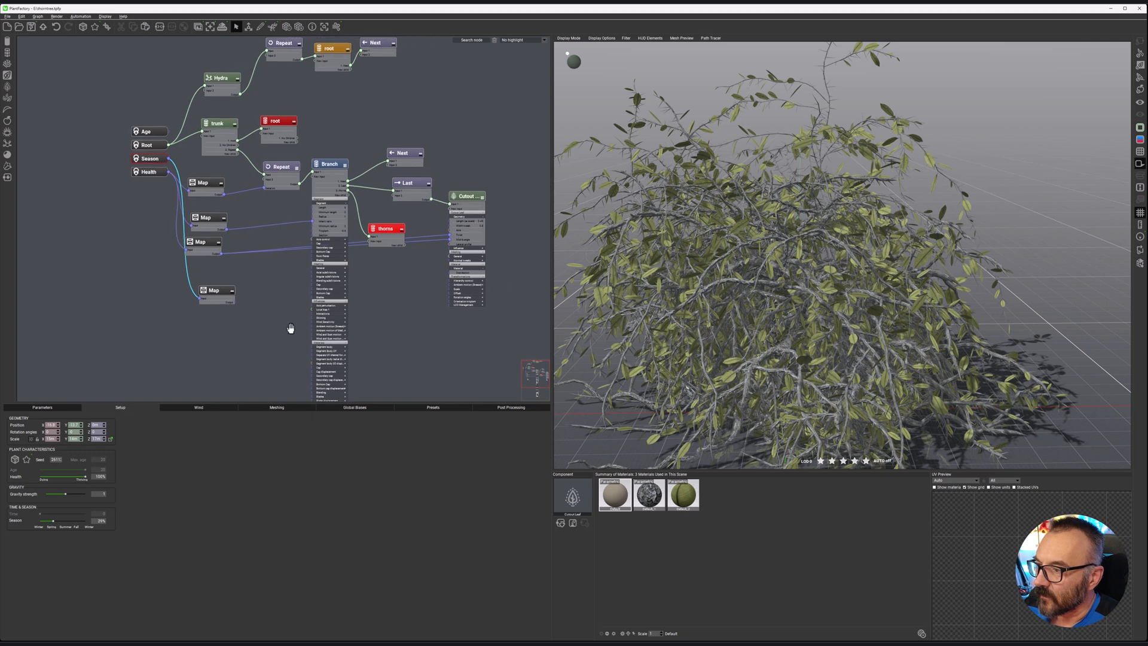
pyautogui.scroll(-2, 289, 311)
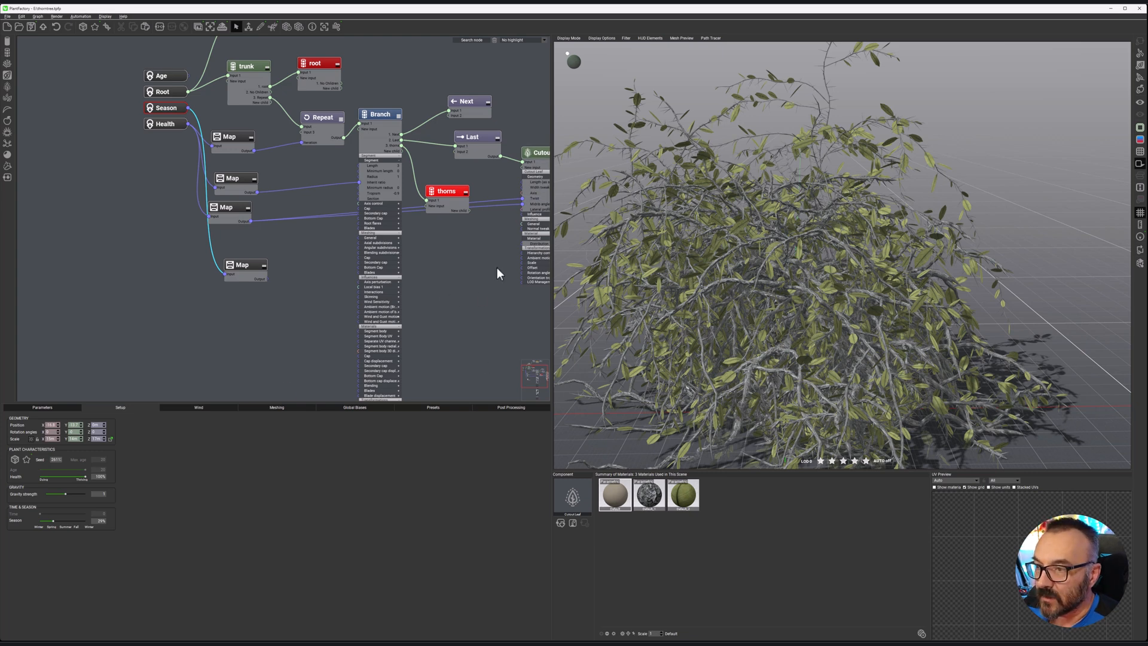
pyautogui.moveTo(497, 266); pyautogui.dragTo(445, 269, button='middle')
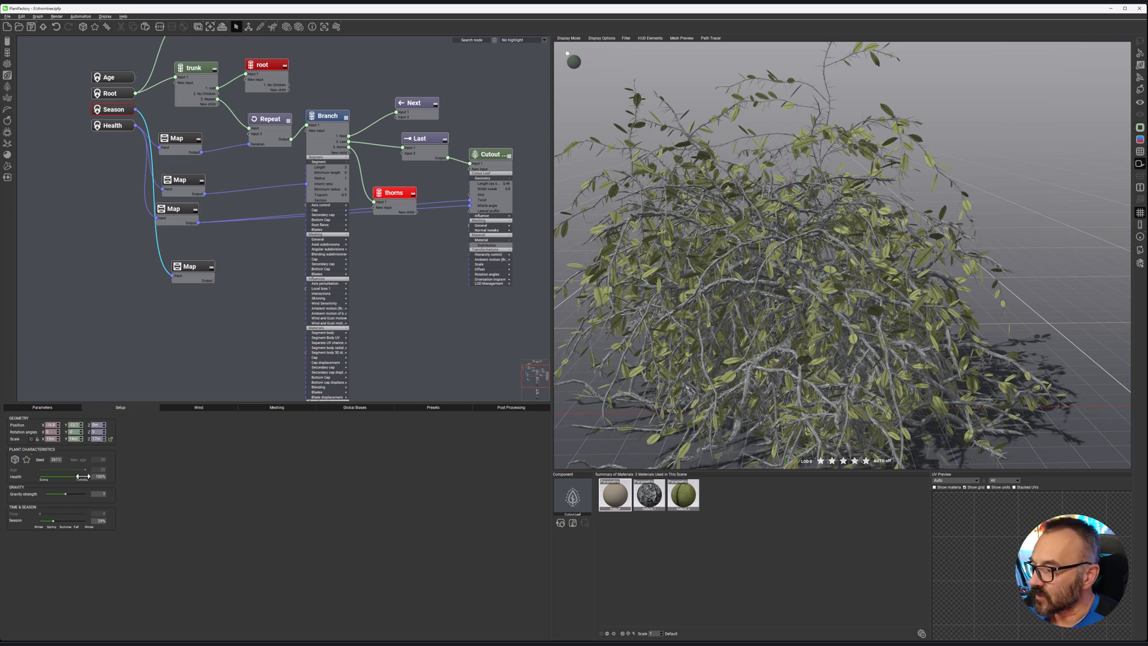
pyautogui.moveTo(75, 521); pyautogui.dragTo(106, 522)
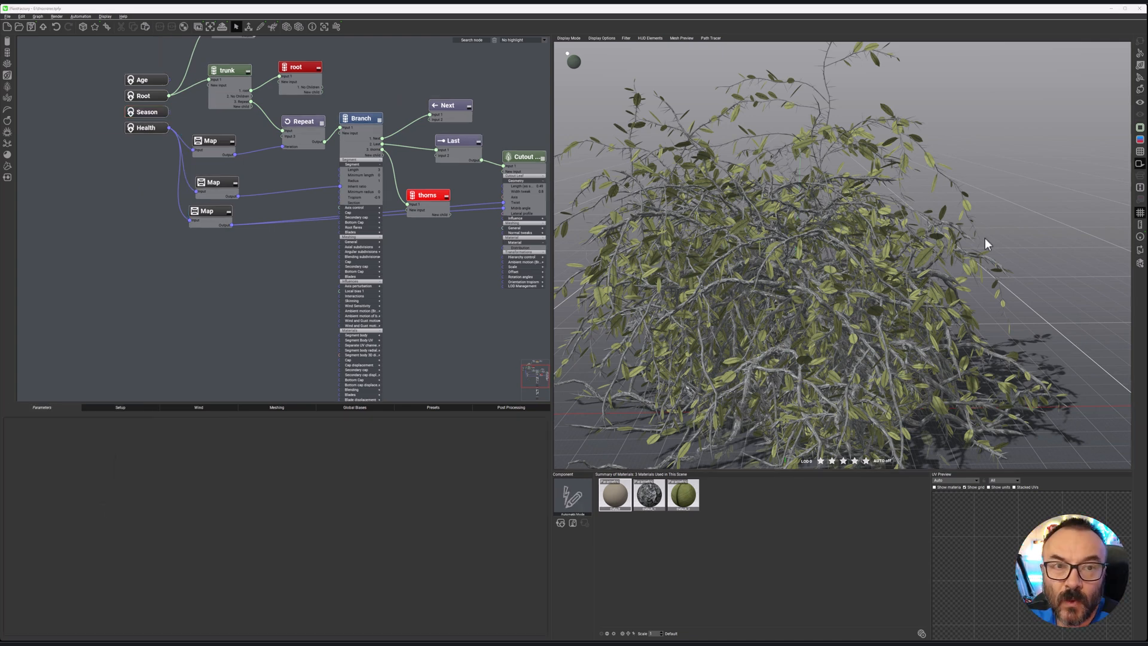
# Create a copy of the leaf Map node beneath the existing ones and feed it from Season instead of Health.
pyautogui.click(208, 216)
pyautogui.hotkey('ctrl', 'v')
pyautogui.moveTo(230, 221); pyautogui.dragTo(214, 299)
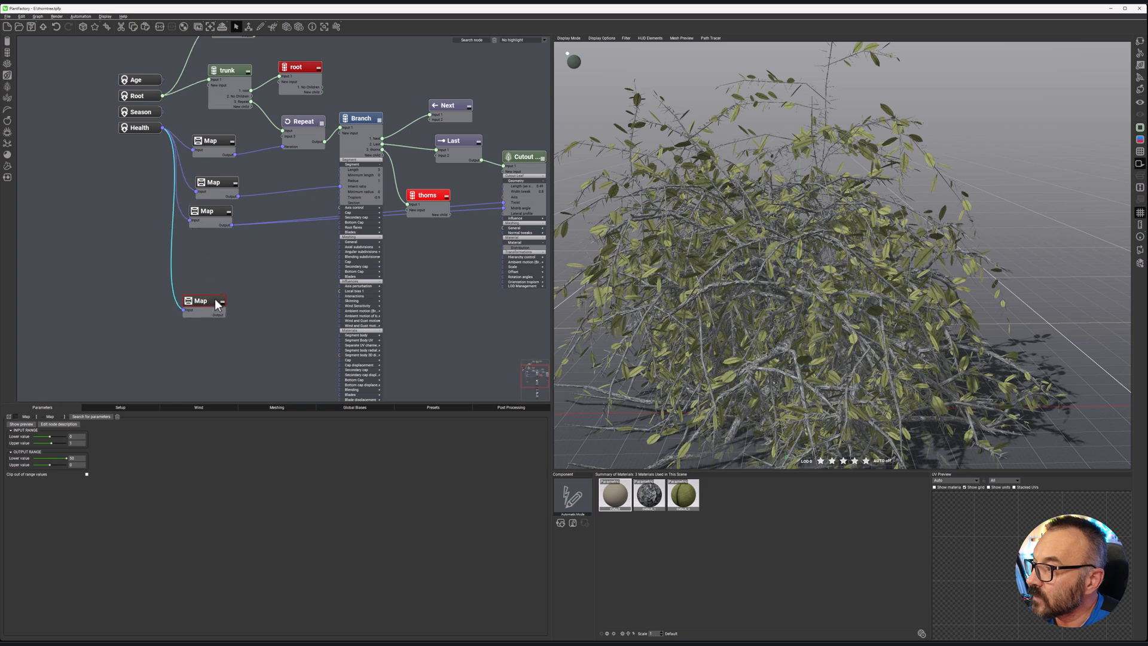
pyautogui.moveTo(162, 112); pyautogui.dragTo(185, 310)
# Set the Season Map node's output range to a lower value of 0 and an upper value of 1.
pyautogui.moveTo(79, 459); pyautogui.dragTo(47, 447)
pyautogui.write('0')
pyautogui.press('Return')
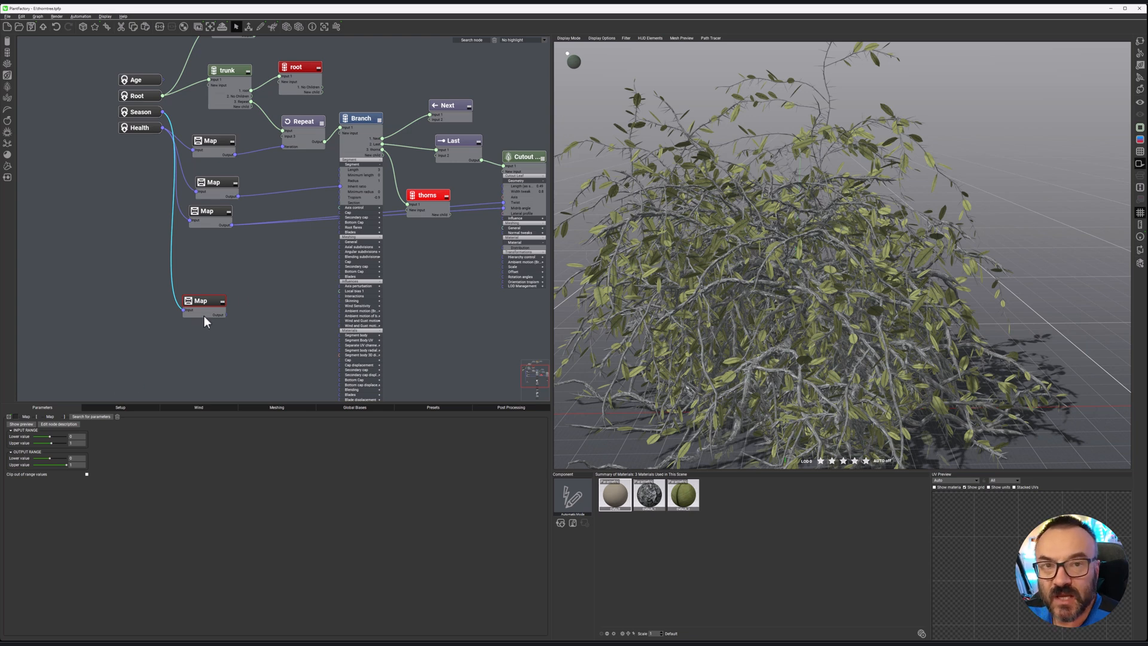
# Connect the Season Map node's output to the Cutout Leaf's Length and test it with Season at 100%.
pyautogui.moveTo(225, 315); pyautogui.dragTo(504, 185)
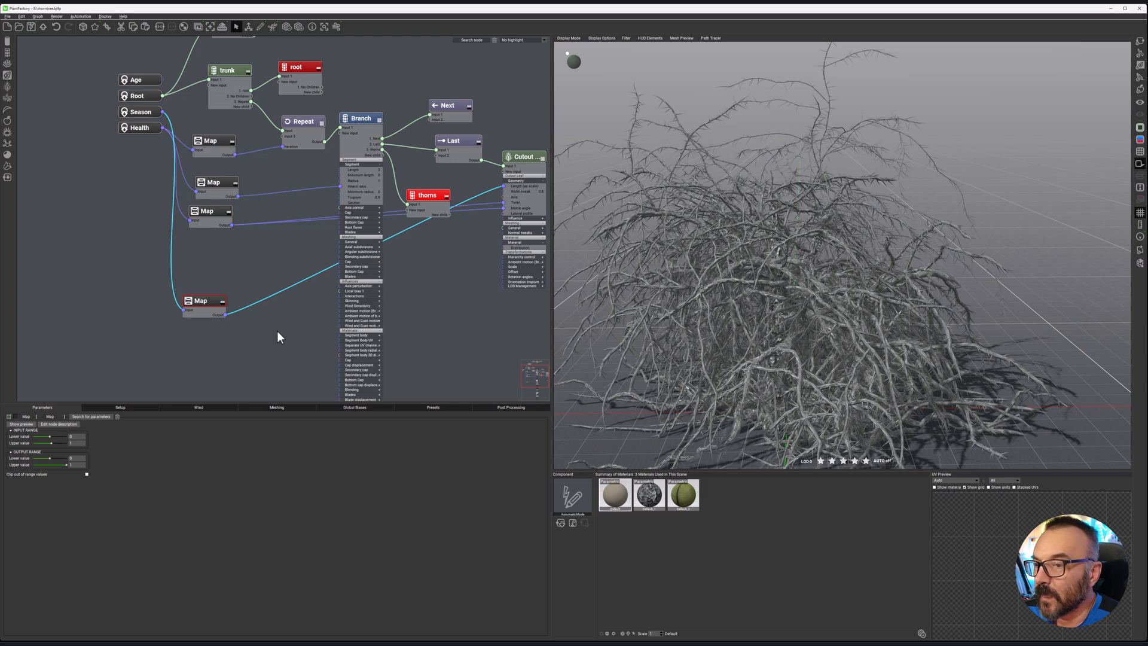
pyautogui.click(119, 408)
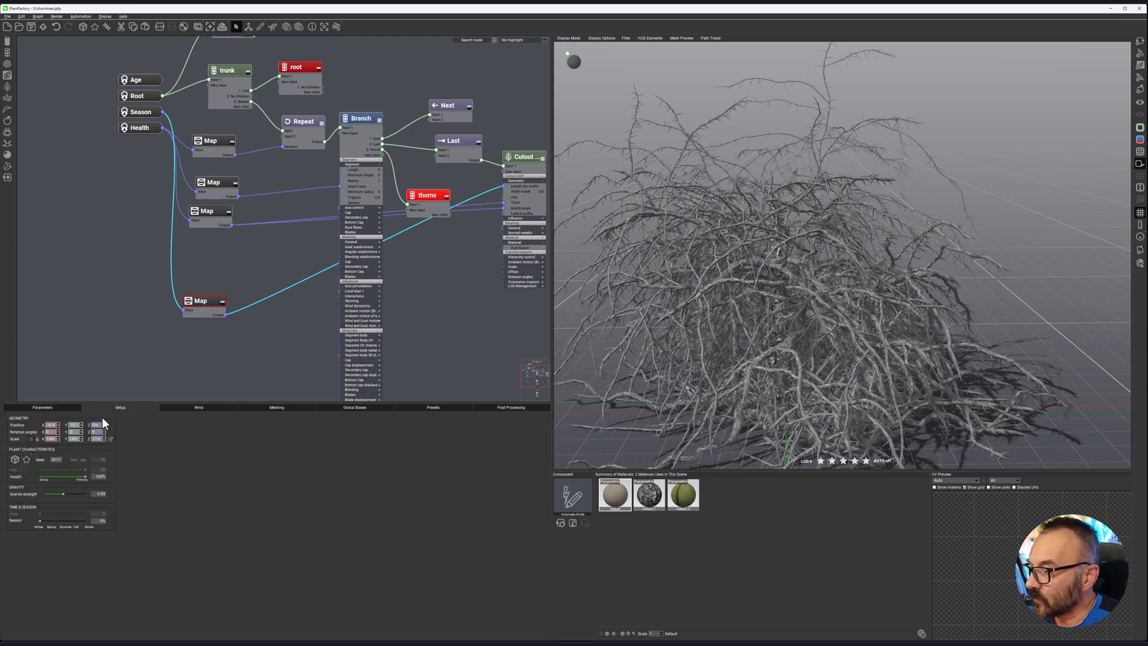
pyautogui.moveTo(42, 519); pyautogui.dragTo(105, 520)
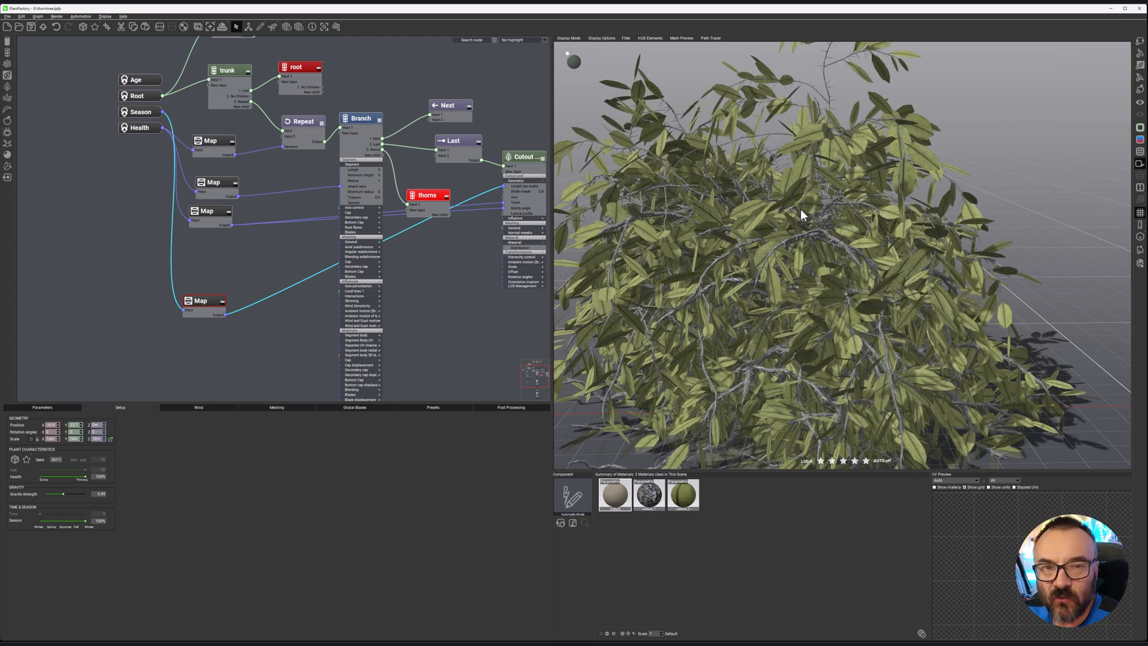
# Add a Filter node and route the Season Map node's output through it into the Cutout Leaf's Length.
pyautogui.moveTo(210, 301); pyautogui.dragTo(201, 279)
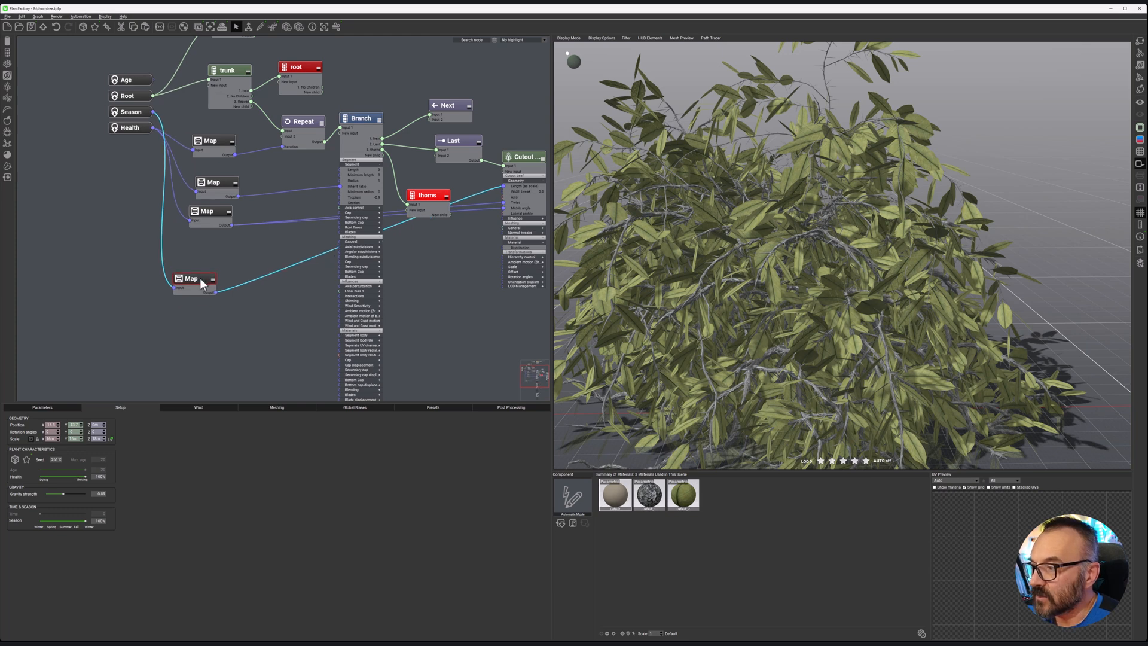
pyautogui.rightClick(278, 304)
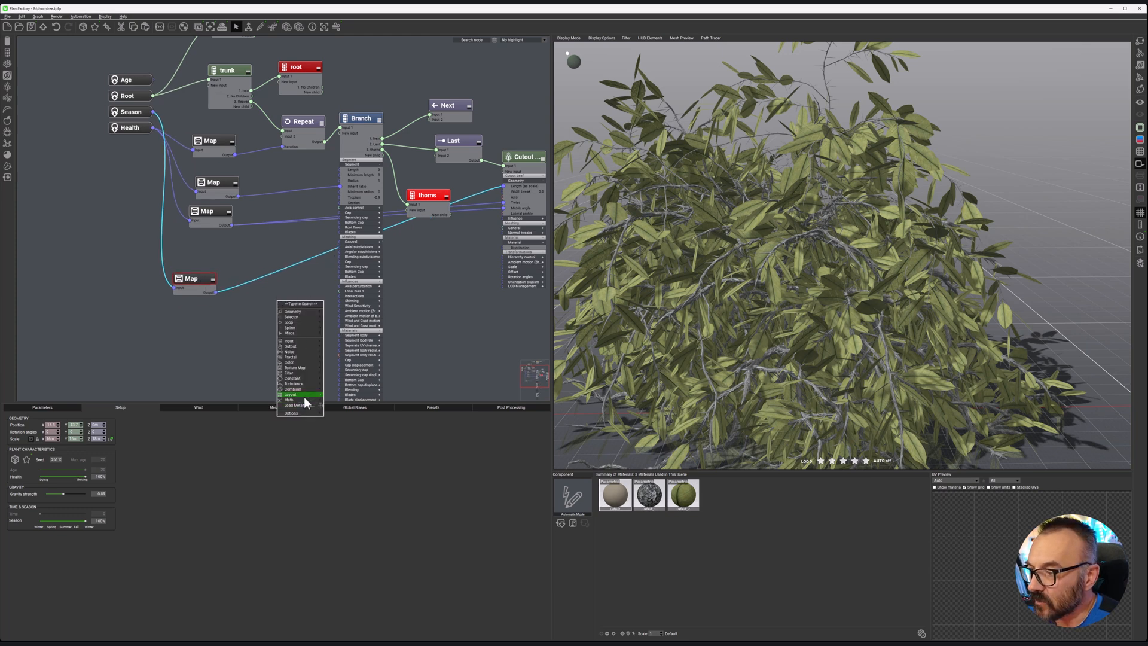
pyautogui.moveTo(304, 375)
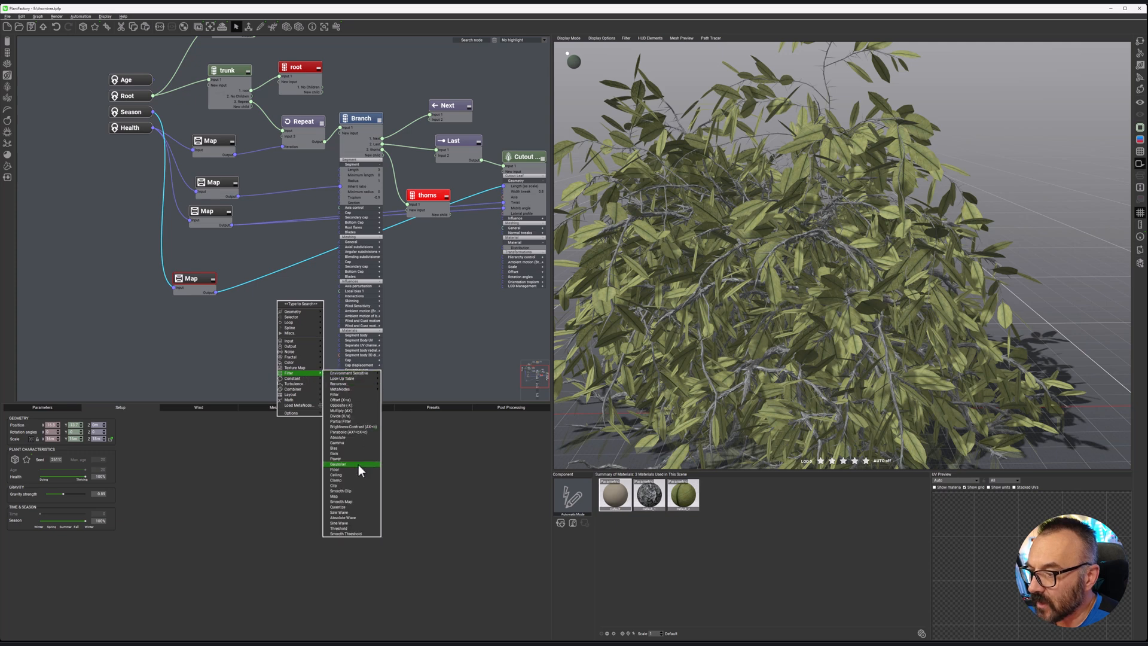
pyautogui.click(354, 395)
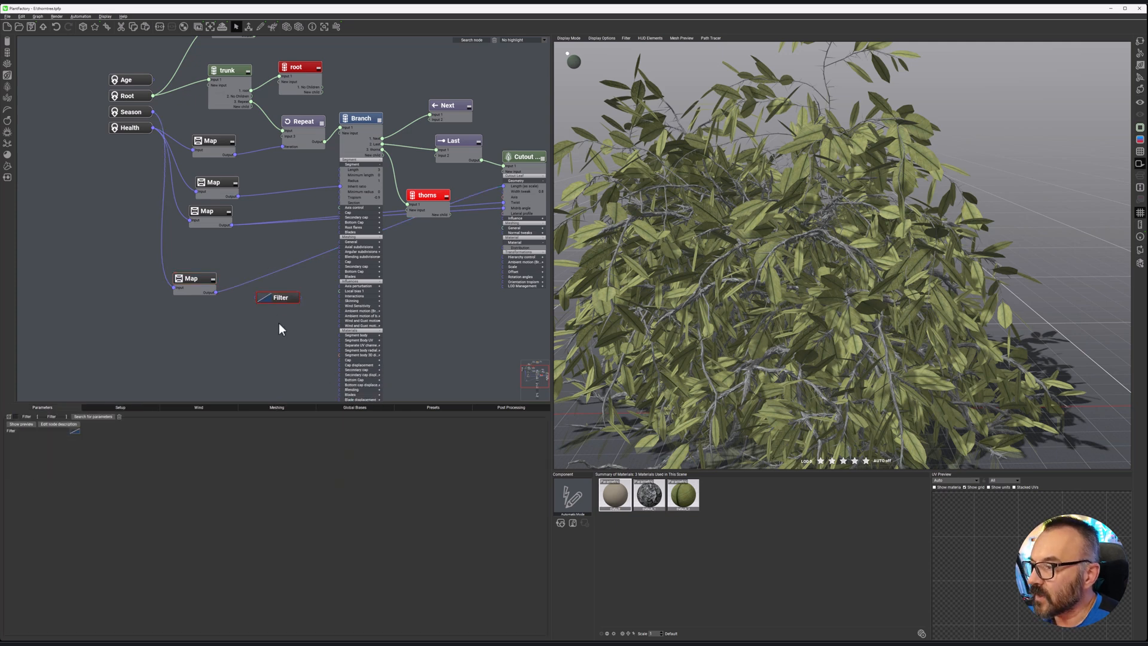
pyautogui.click(214, 292)
pyautogui.moveTo(257, 299); pyautogui.dragTo(301, 297)
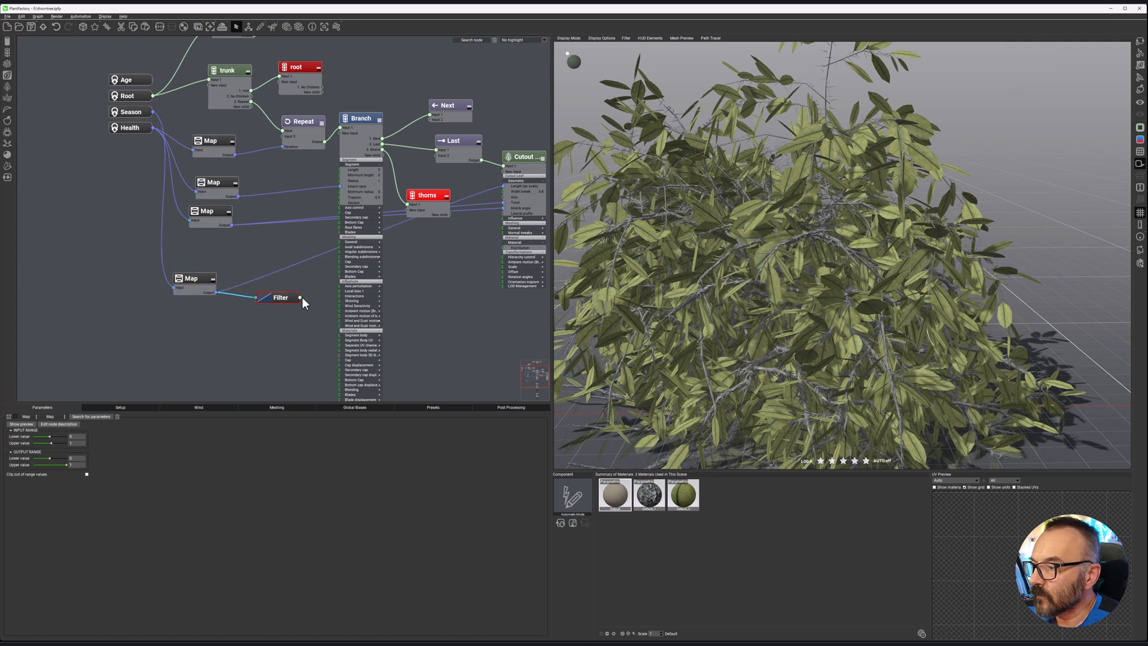
pyautogui.moveTo(475, 195); pyautogui.dragTo(504, 187)
pyautogui.moveTo(289, 299); pyautogui.dragTo(290, 281)
# Shape the Filter curve into a smooth bell with both ends at 0 and a central peak near 1.
pyautogui.click(75, 430)
pyautogui.click(90, 431)
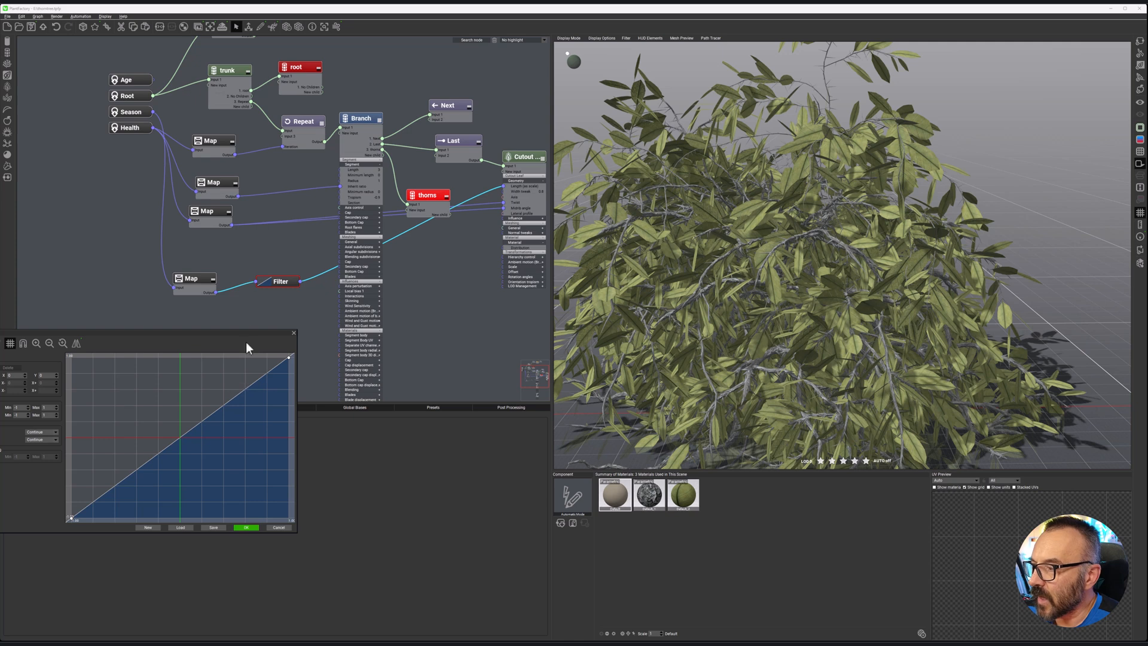
pyautogui.moveTo(72, 519); pyautogui.dragTo(69, 435)
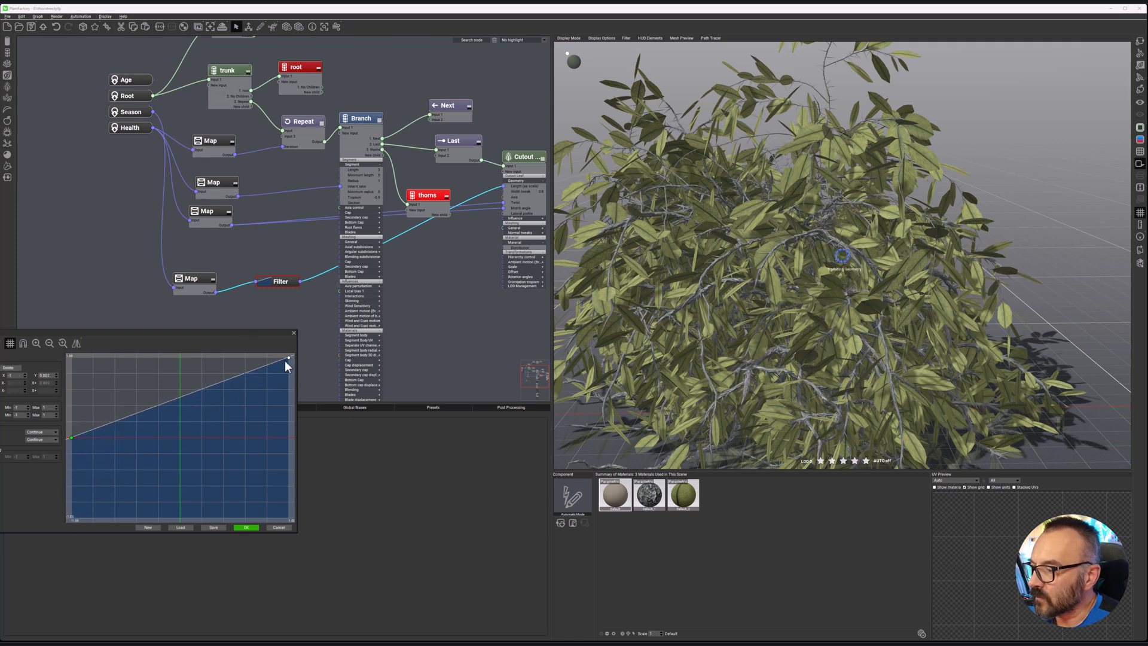
pyautogui.moveTo(289, 359); pyautogui.dragTo(289, 438)
pyautogui.moveTo(182, 437); pyautogui.dragTo(180, 362)
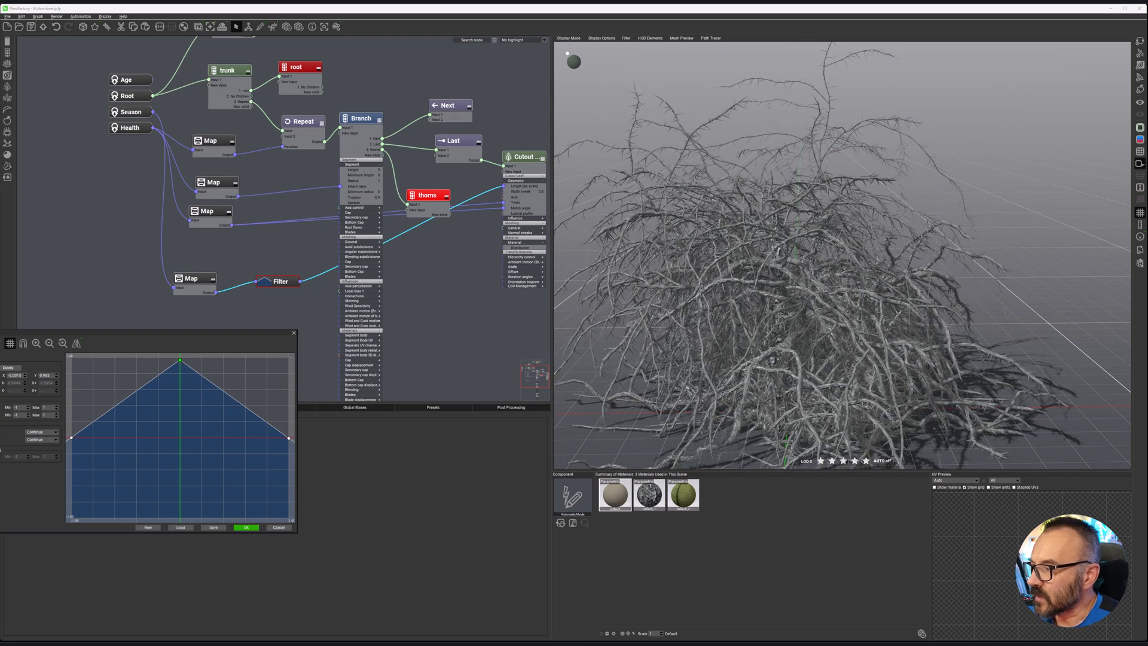
pyautogui.click(1, 343)
pyautogui.moveTo(95, 334); pyautogui.dragTo(404, 243)
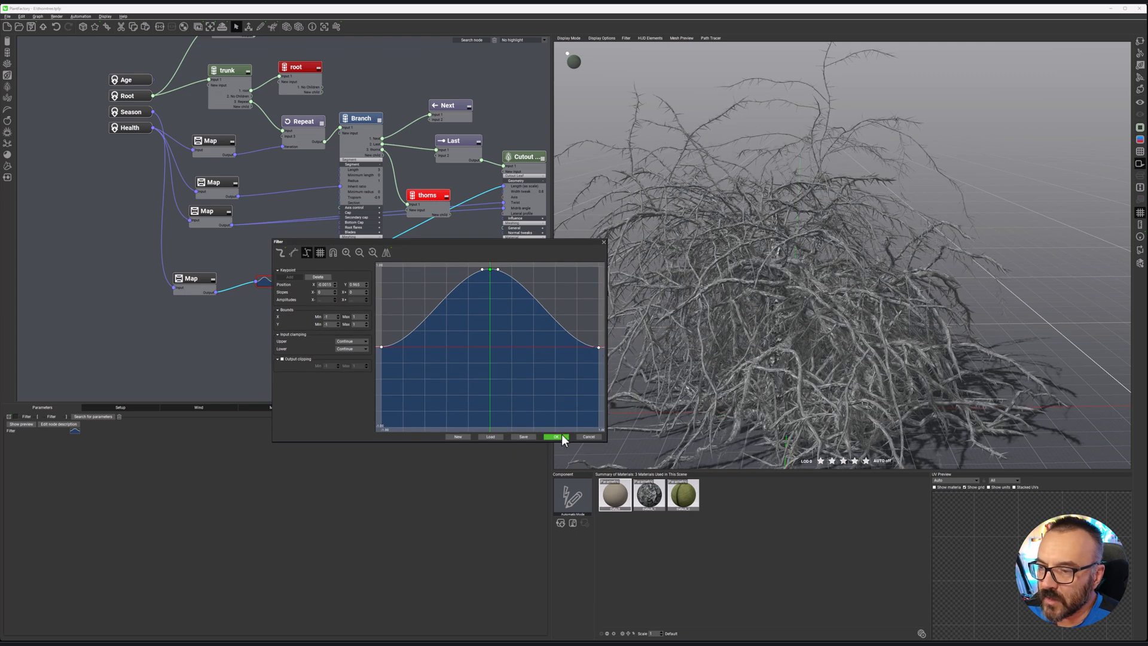
pyautogui.click(556, 436)
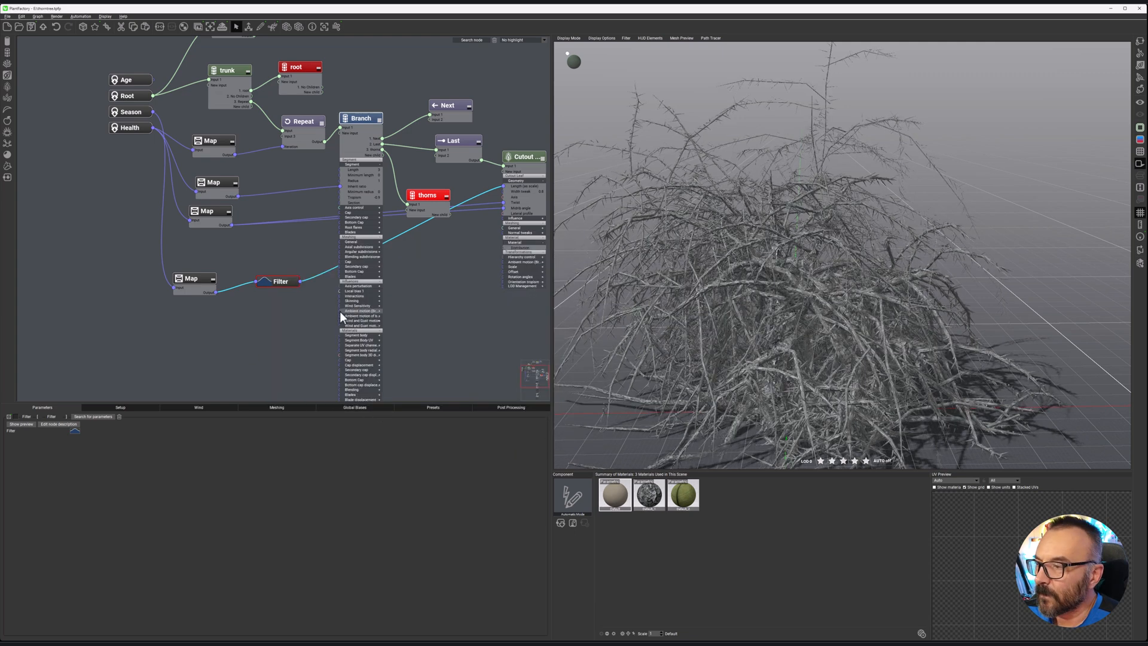
# Test the filtered leaf length with the plant's Season at 0%.
pyautogui.click(135, 111)
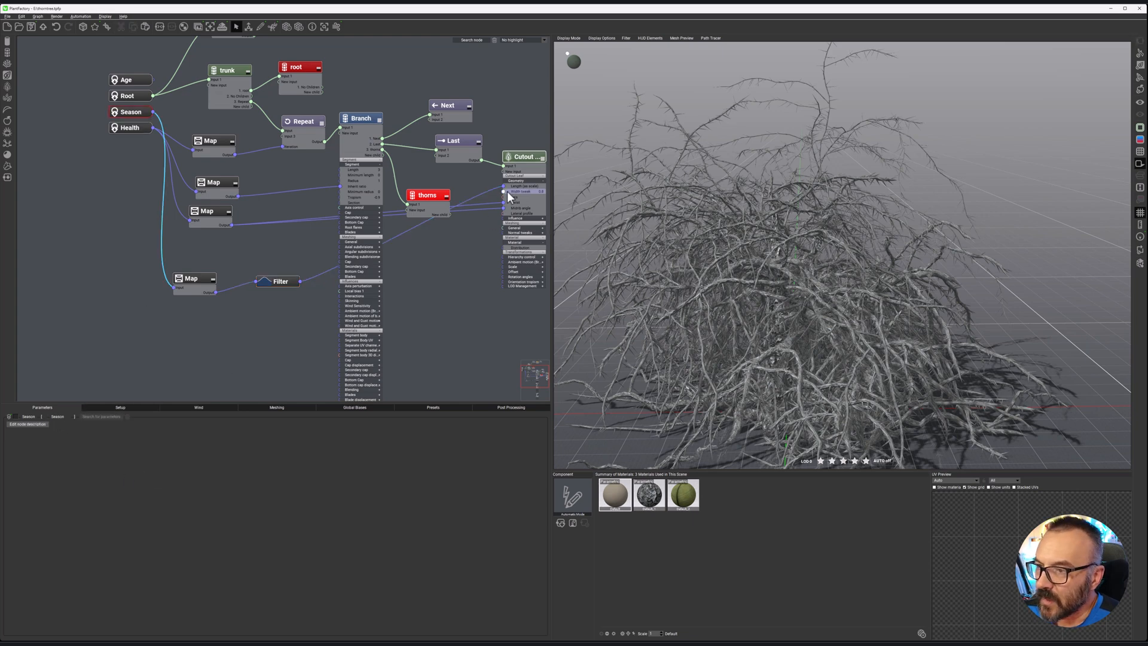
pyautogui.click(132, 407)
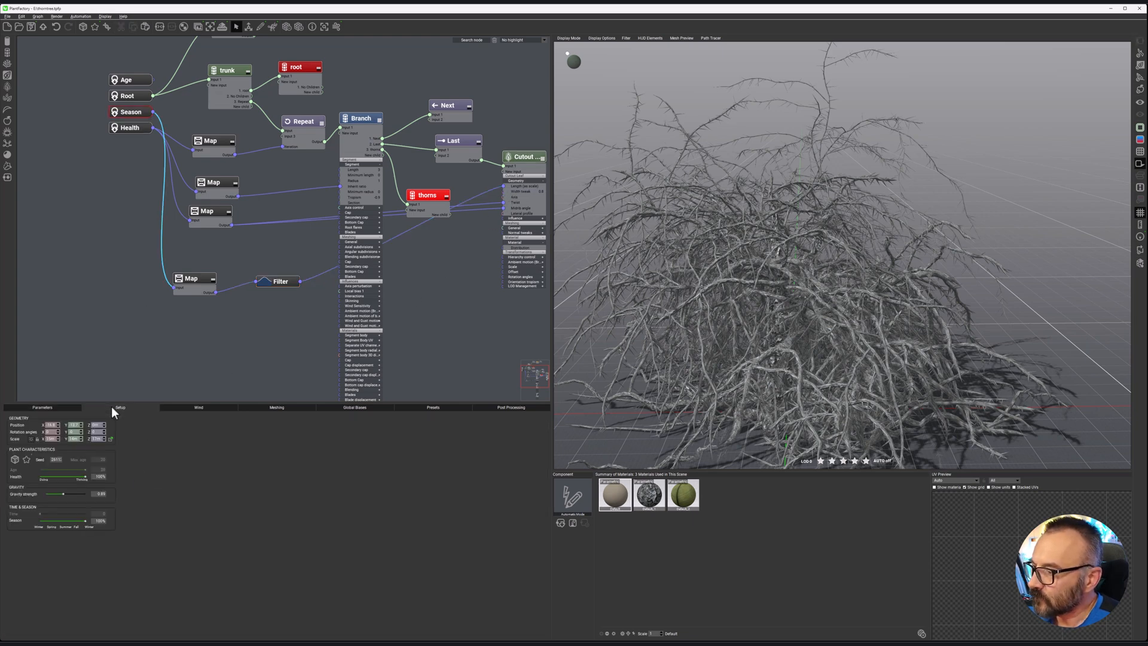
pyautogui.moveTo(85, 519); pyautogui.dragTo(9, 519)
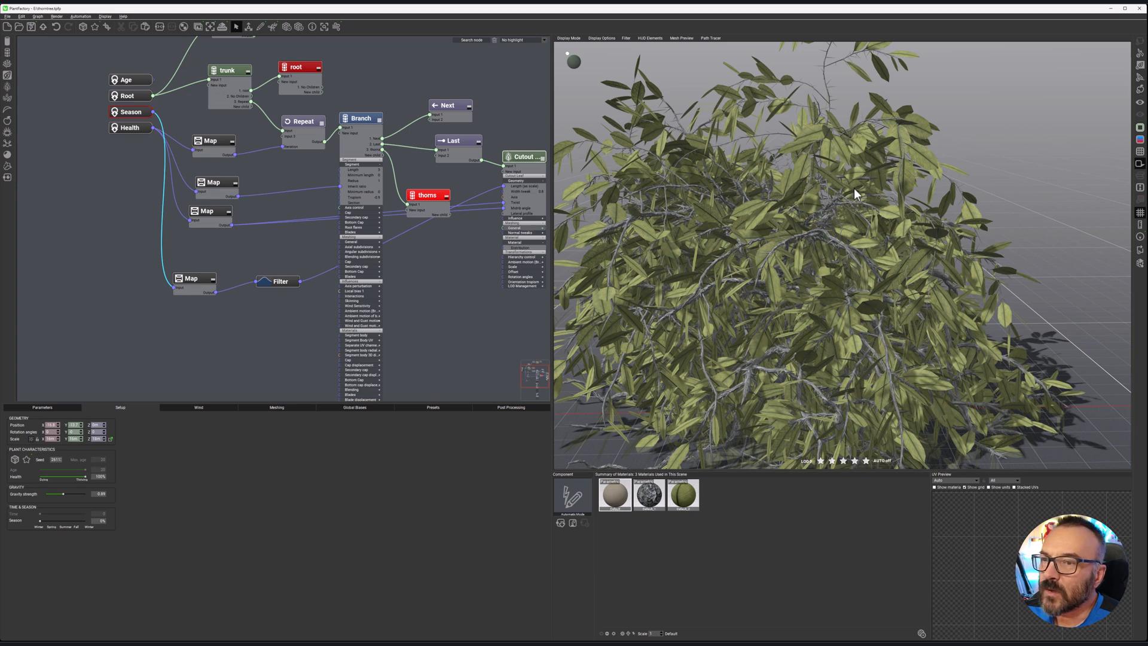
# Reshape the Filter curve to stay flat up to input 0, peak midway to 1 and fall back to 0, testing it with a lower Season.
pyautogui.click(282, 281)
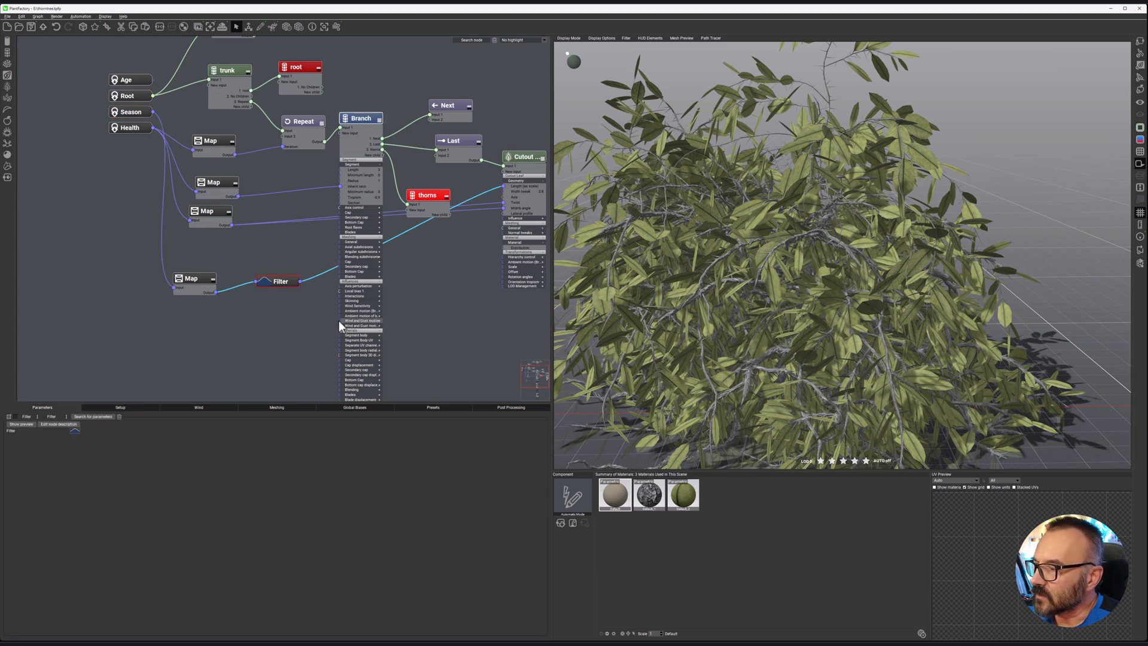
pyautogui.click(75, 430)
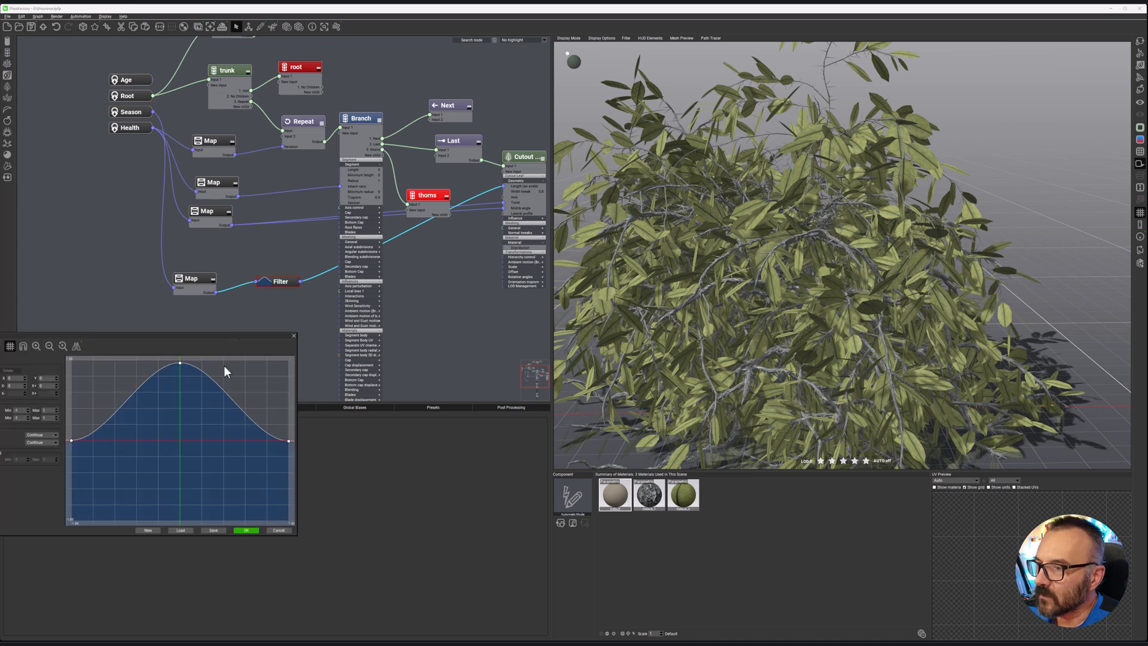
pyautogui.moveTo(71, 440); pyautogui.dragTo(70, 465)
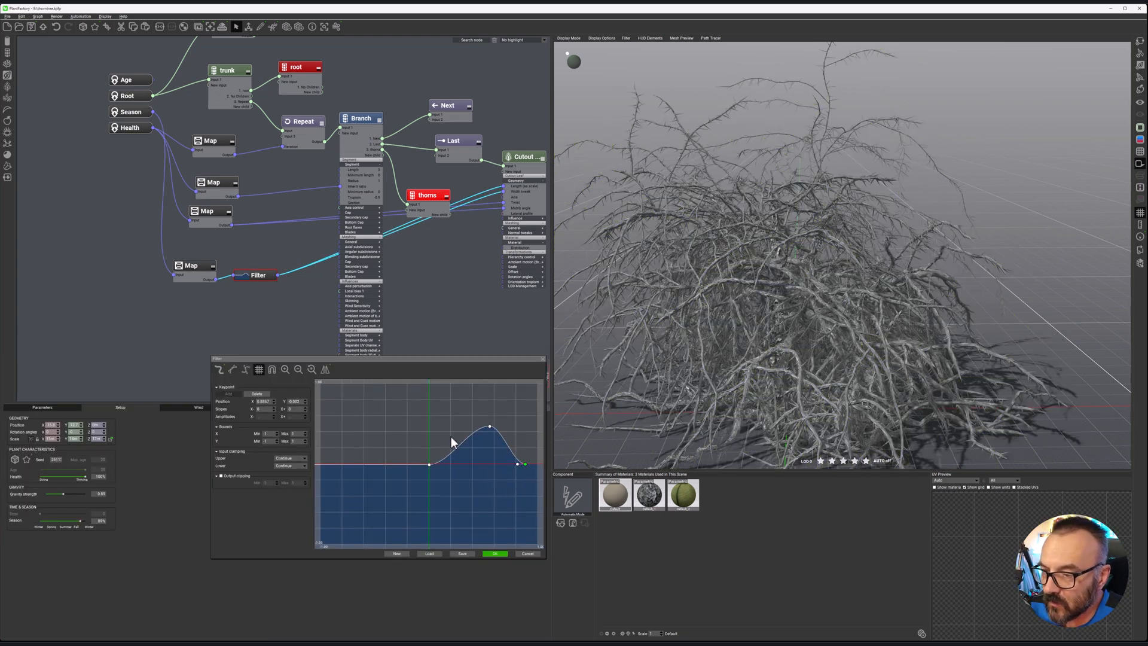
pyautogui.moveTo(80, 520); pyautogui.dragTo(72, 520)
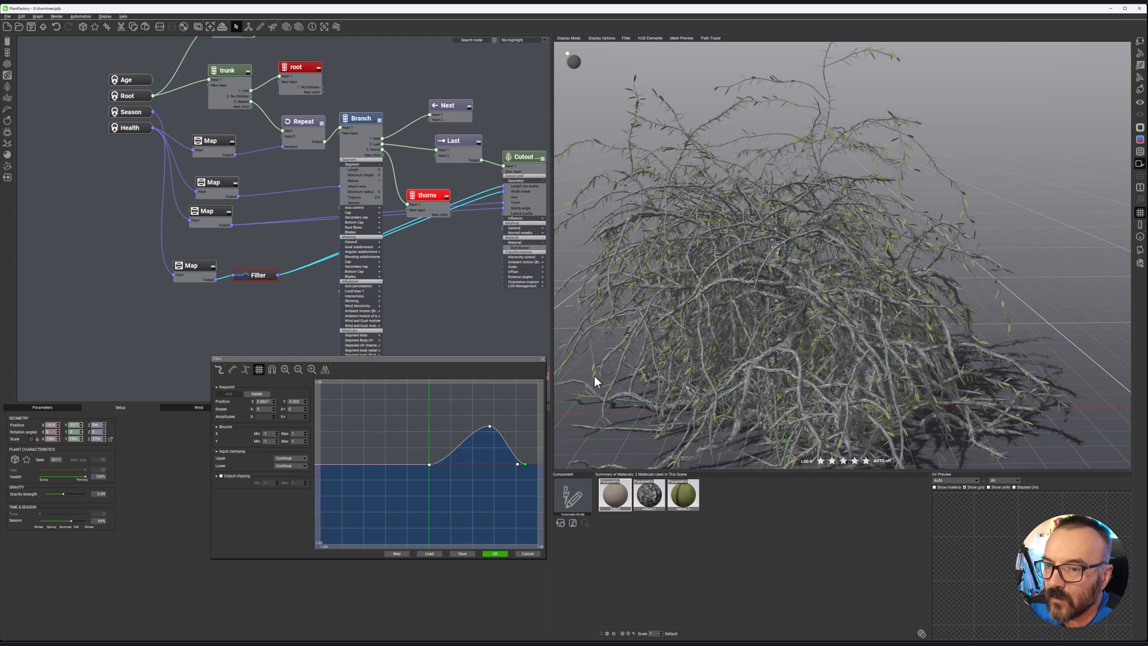
pyautogui.click(495, 553)
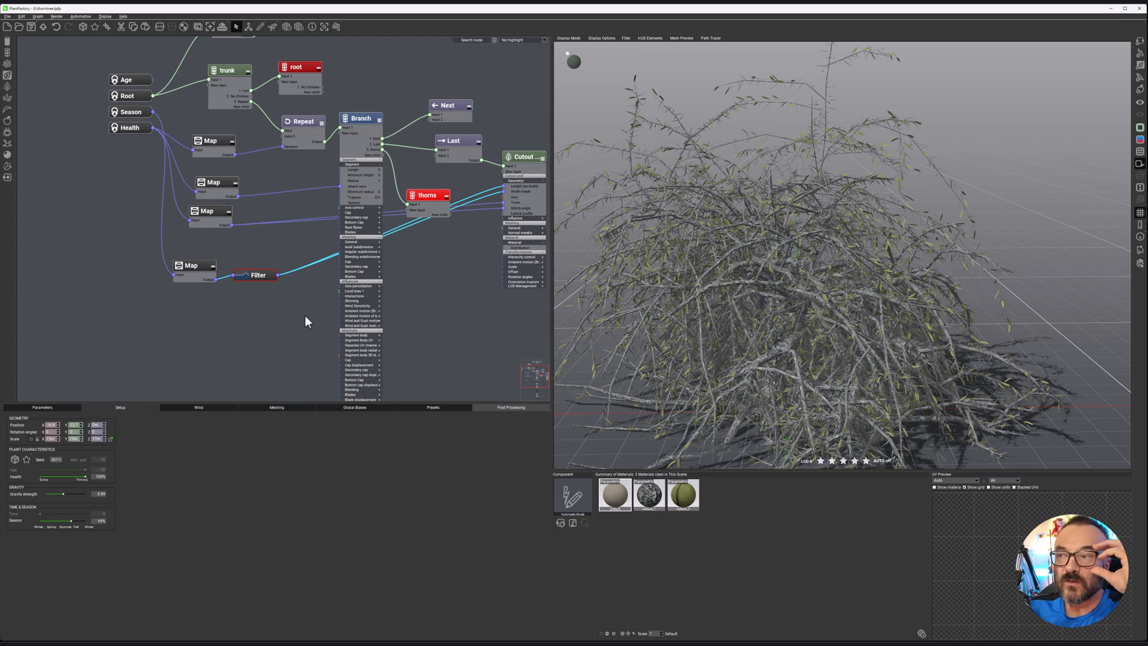
# Collapse the Branch node's parameter list, move the node down and tidy the positions of the lower Map nodes.
pyautogui.click(379, 120)
pyautogui.click(380, 120)
pyautogui.moveTo(378, 120); pyautogui.dragTo(376, 163)
pyautogui.moveTo(403, 297); pyautogui.dragTo(344, 323, button='middle')
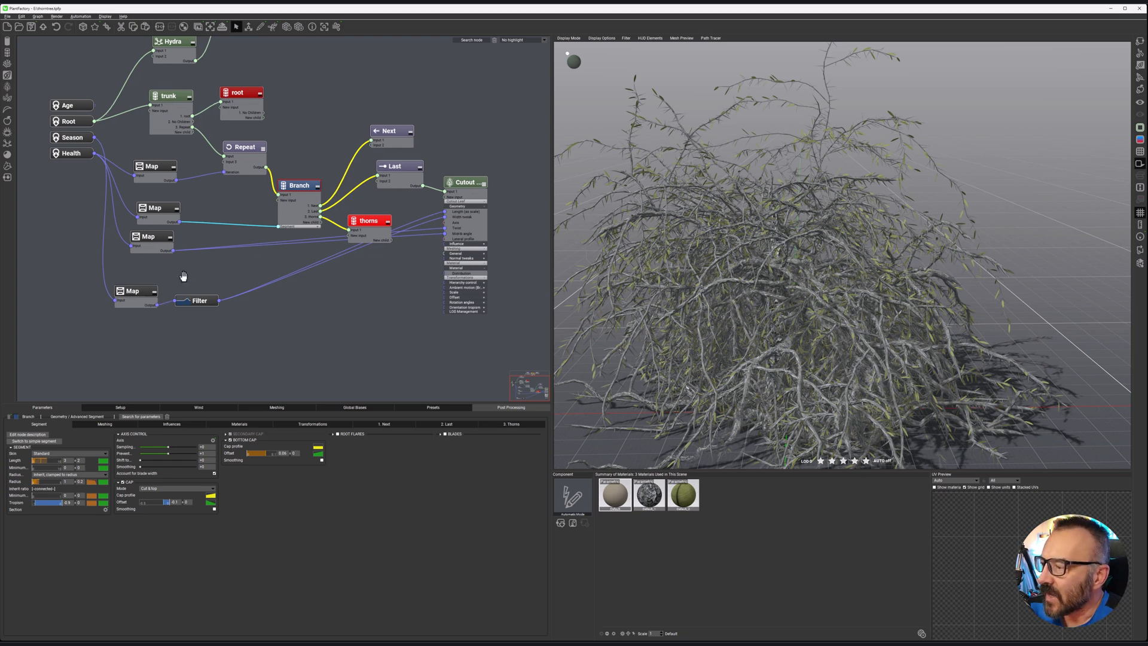
pyautogui.moveTo(181, 272); pyautogui.dragTo(198, 271, button='middle')
pyautogui.click(175, 286)
pyautogui.moveTo(174, 286); pyautogui.dragTo(180, 281)
pyautogui.moveTo(190, 232); pyautogui.dragTo(187, 232)
# Align all nodes in the graph to the grid.
pyautogui.rightClick(353, 311)
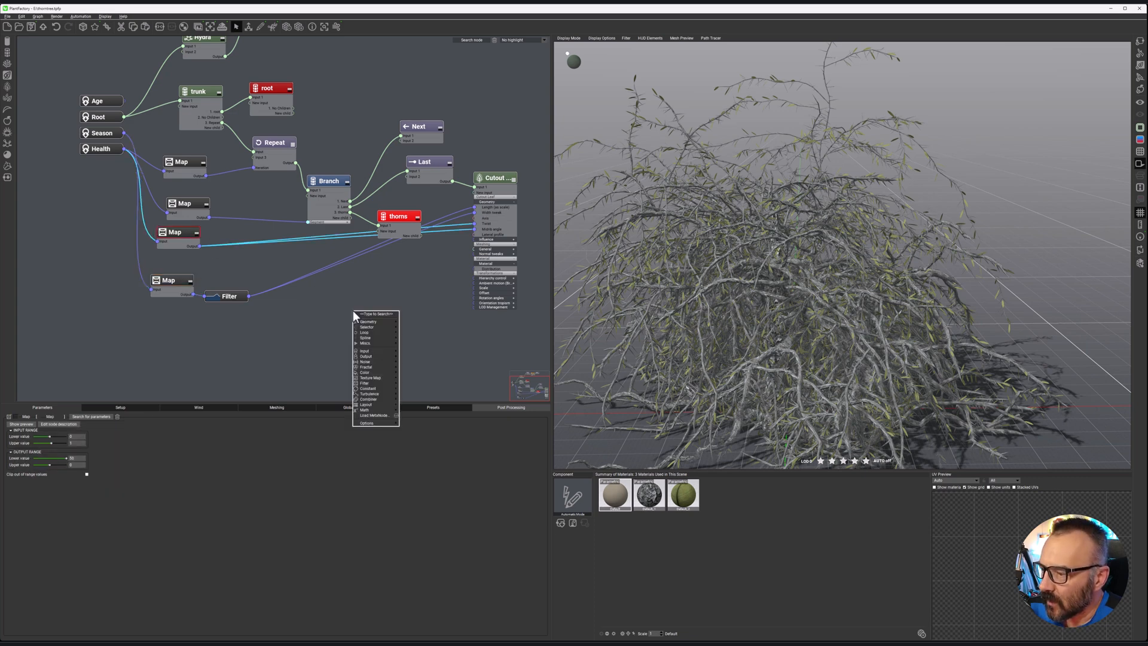
pyautogui.moveTo(389, 423)
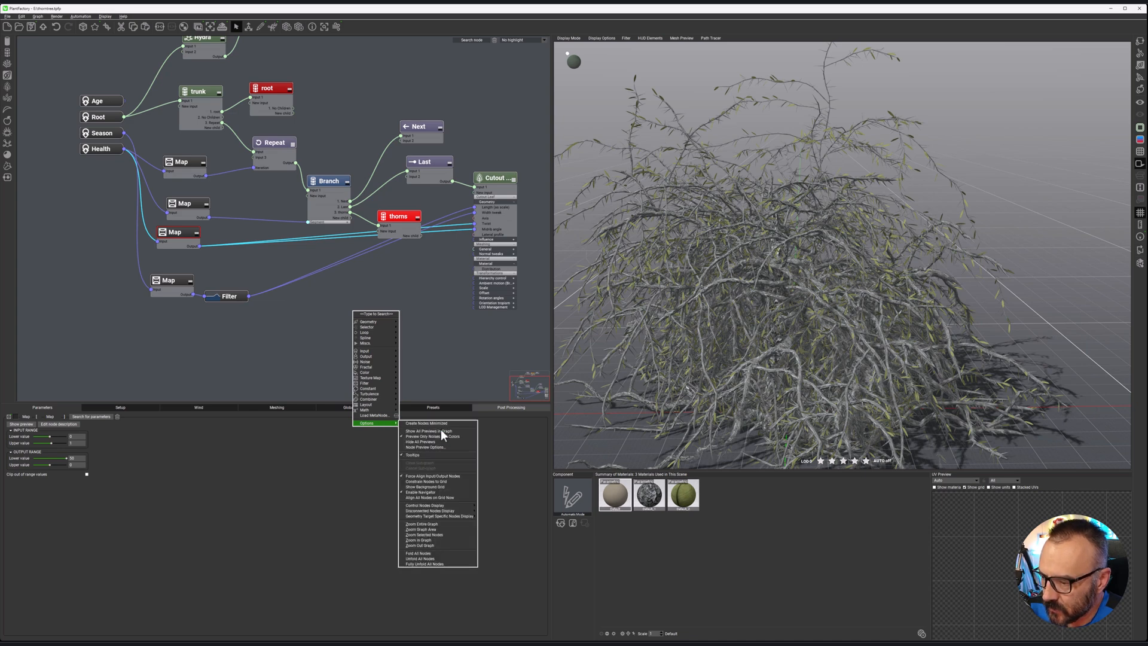
pyautogui.click(453, 497)
pyautogui.moveTo(344, 326); pyautogui.dragTo(345, 360, button='middle')
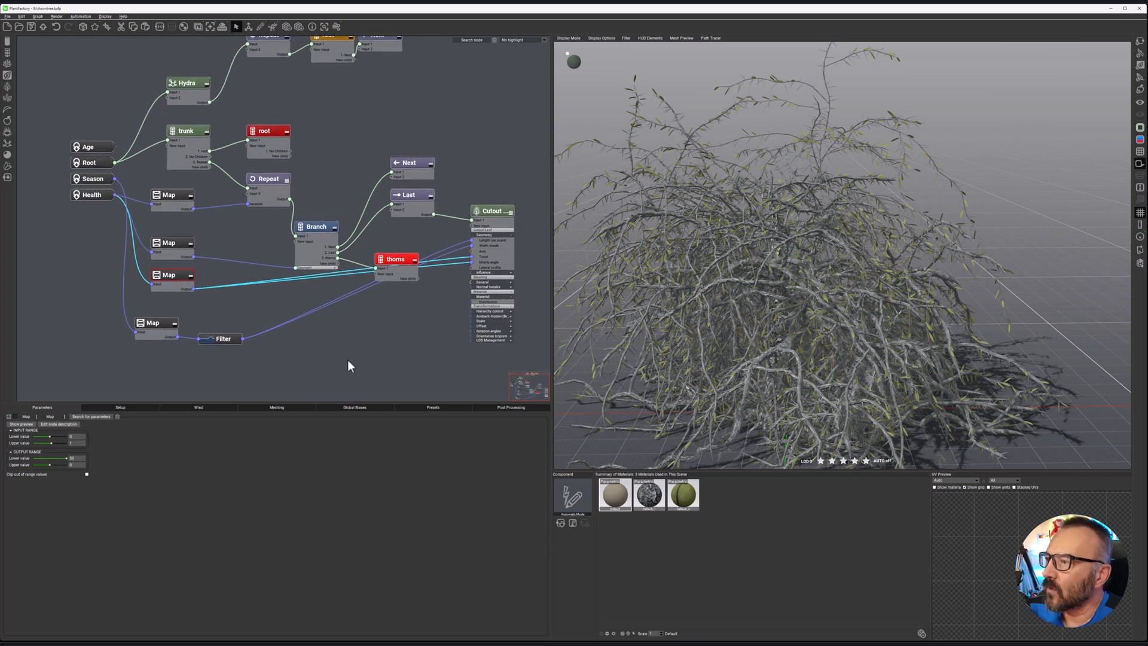
pyautogui.scroll(-2, 345, 360)
pyautogui.scroll(1, 347, 357)
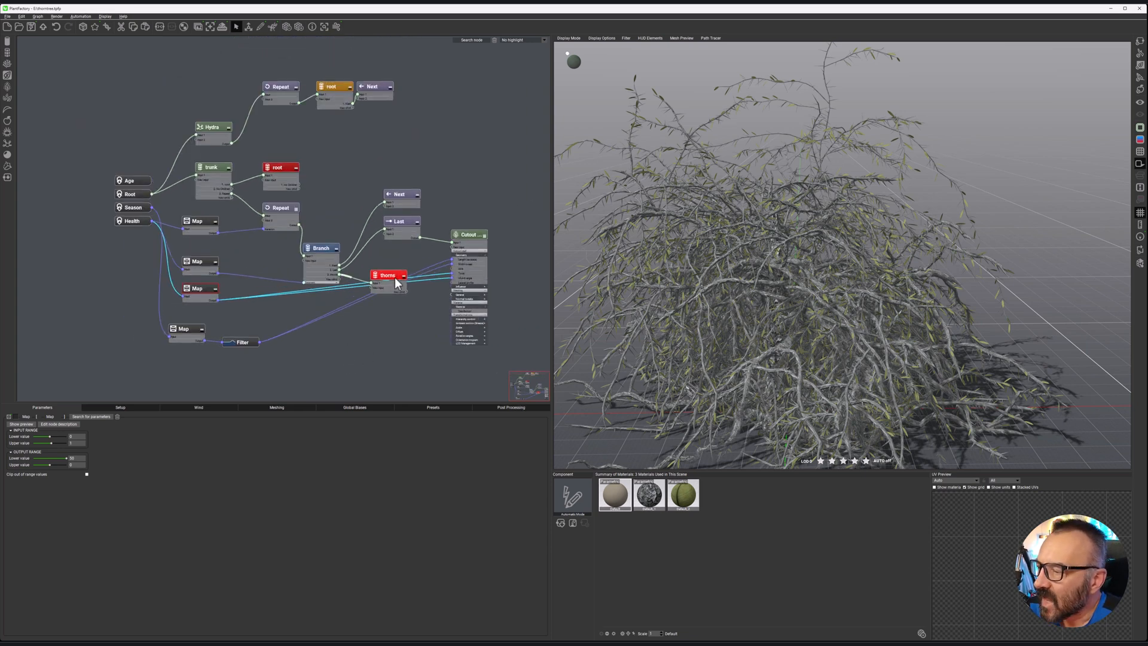
# Expand the trunk node's parameter list in the graph and unfold its Segment group to expose Length.
pyautogui.click(135, 184)
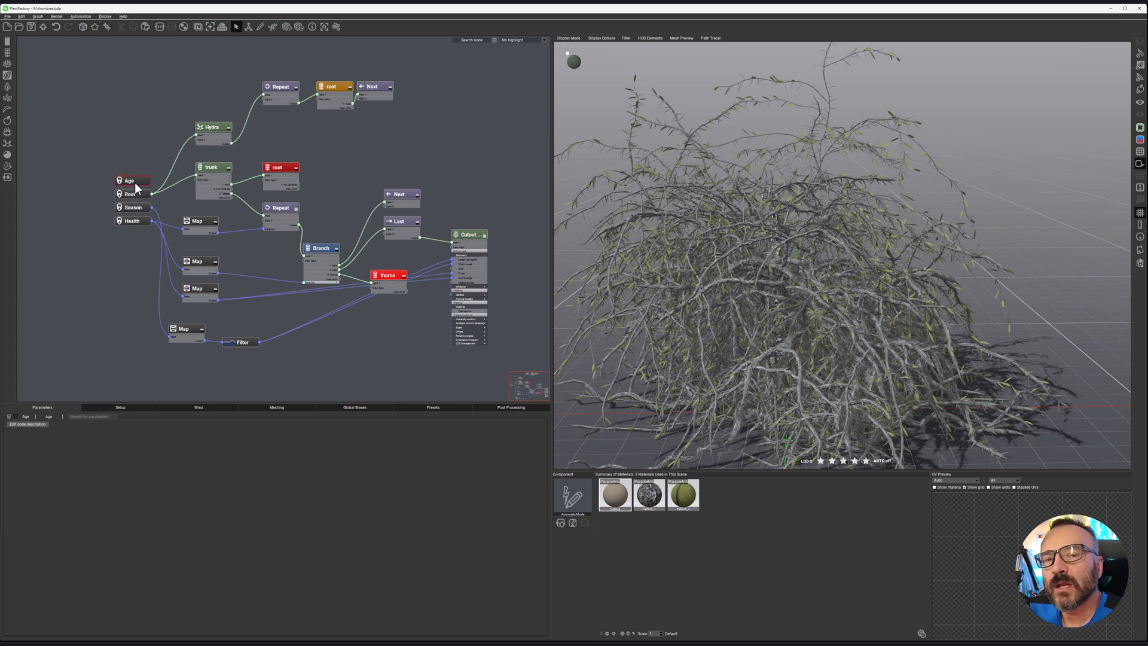
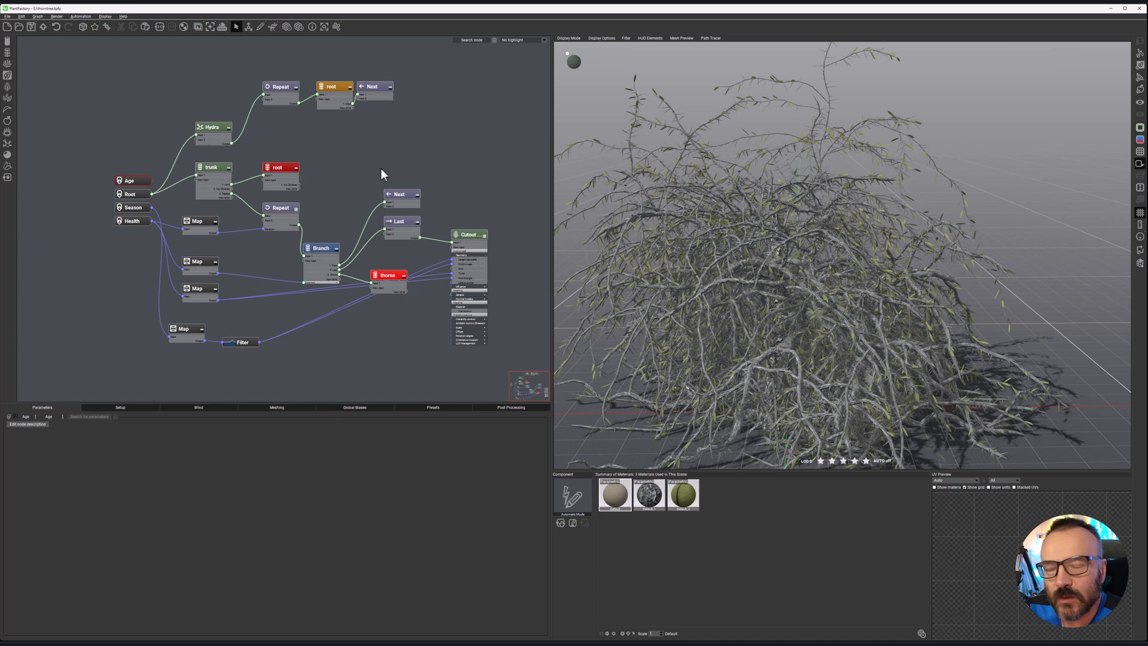
pyautogui.moveTo(317, 174); pyautogui.dragTo(345, 170, button='middle')
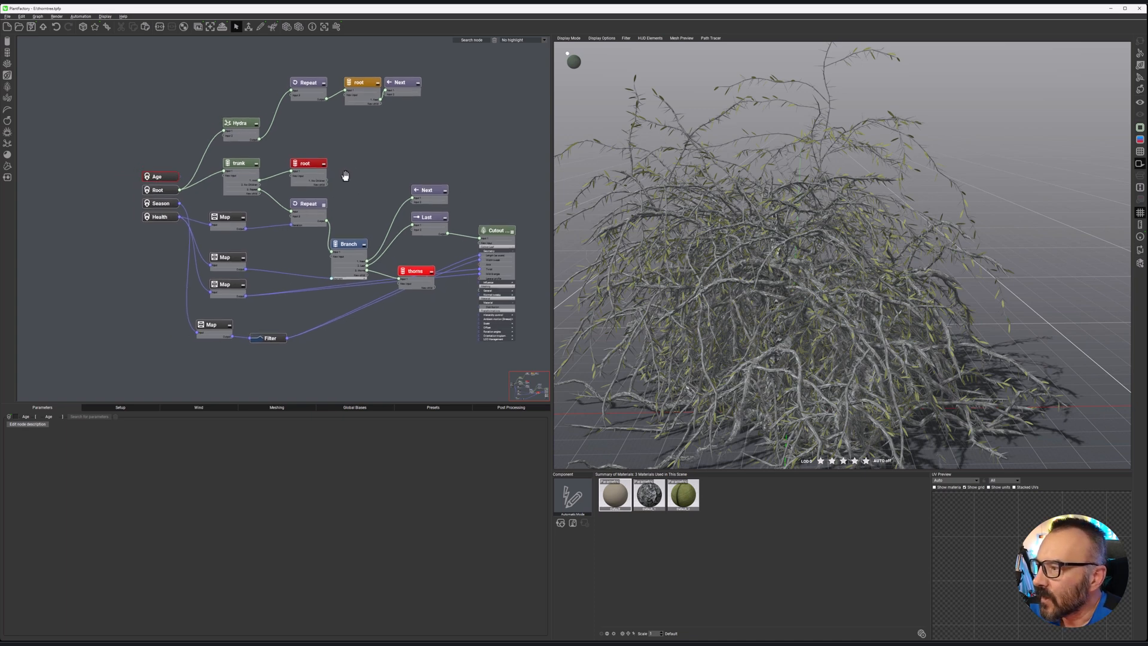
pyautogui.click(240, 160)
pyautogui.moveTo(239, 160); pyautogui.dragTo(242, 165)
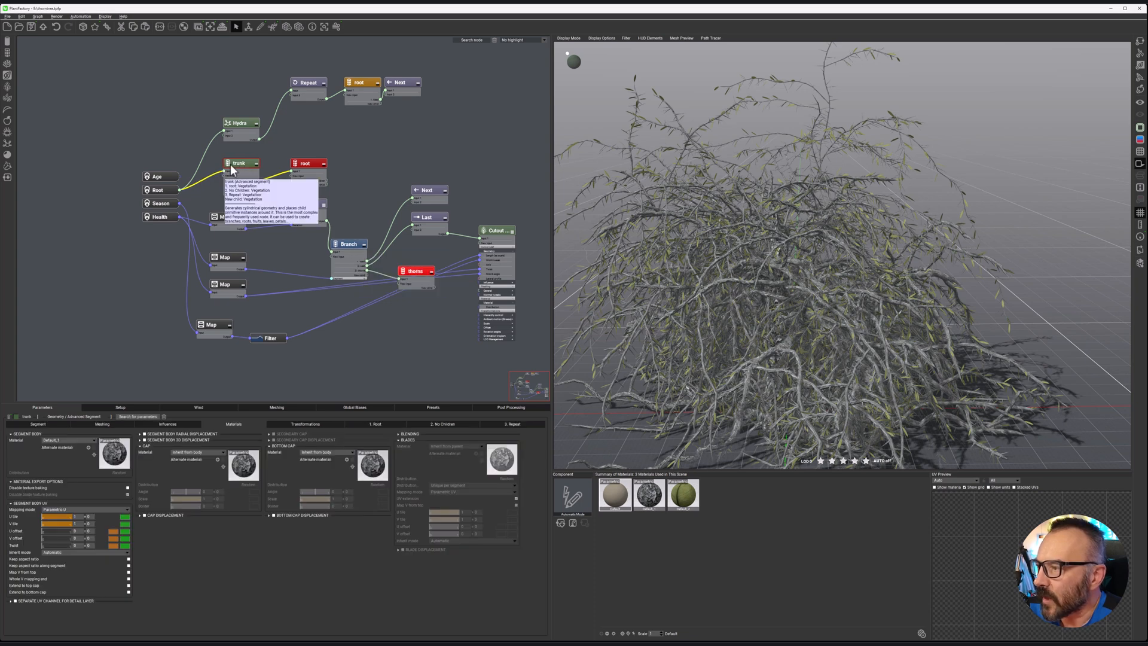
pyautogui.click(256, 164)
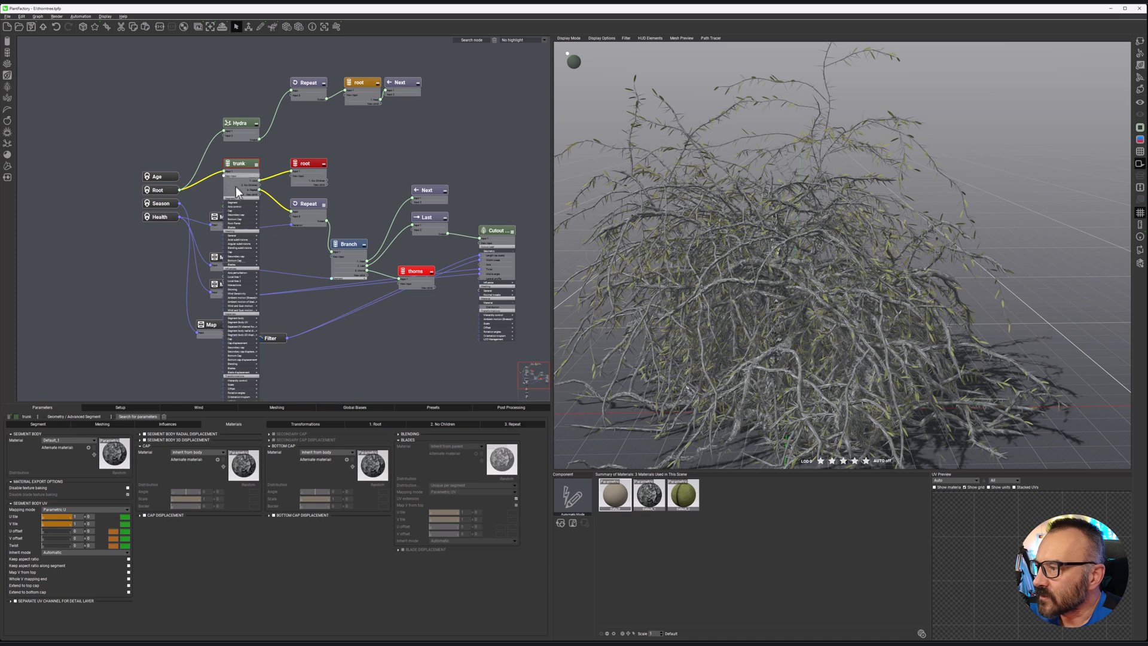
pyautogui.scroll(5, 228, 213)
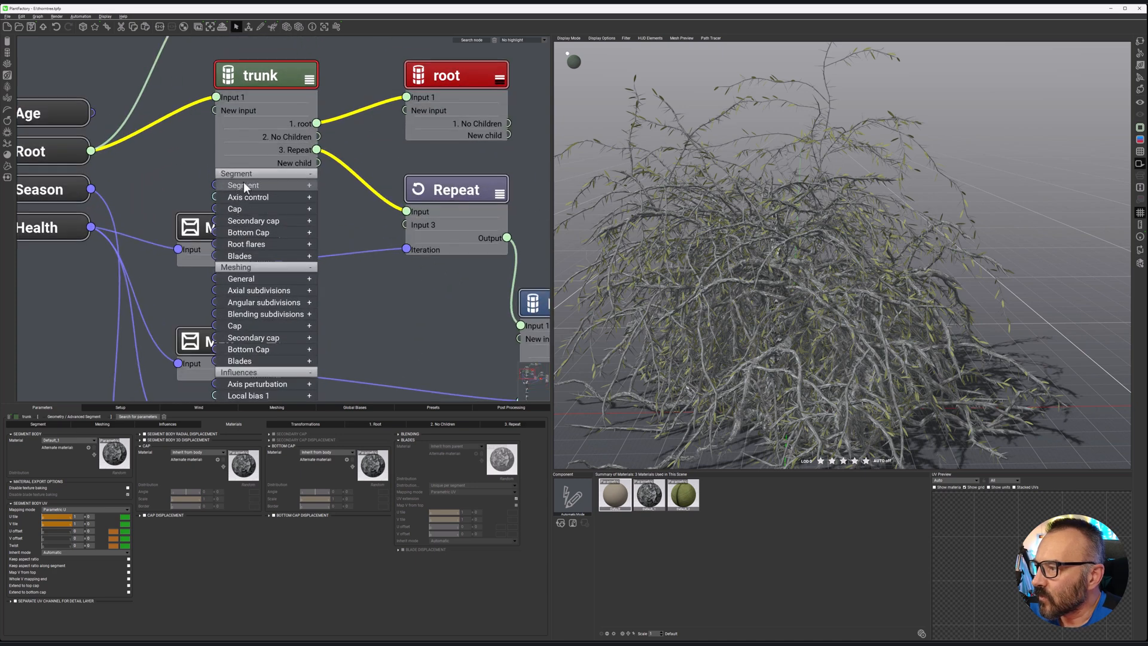
pyautogui.click(307, 185)
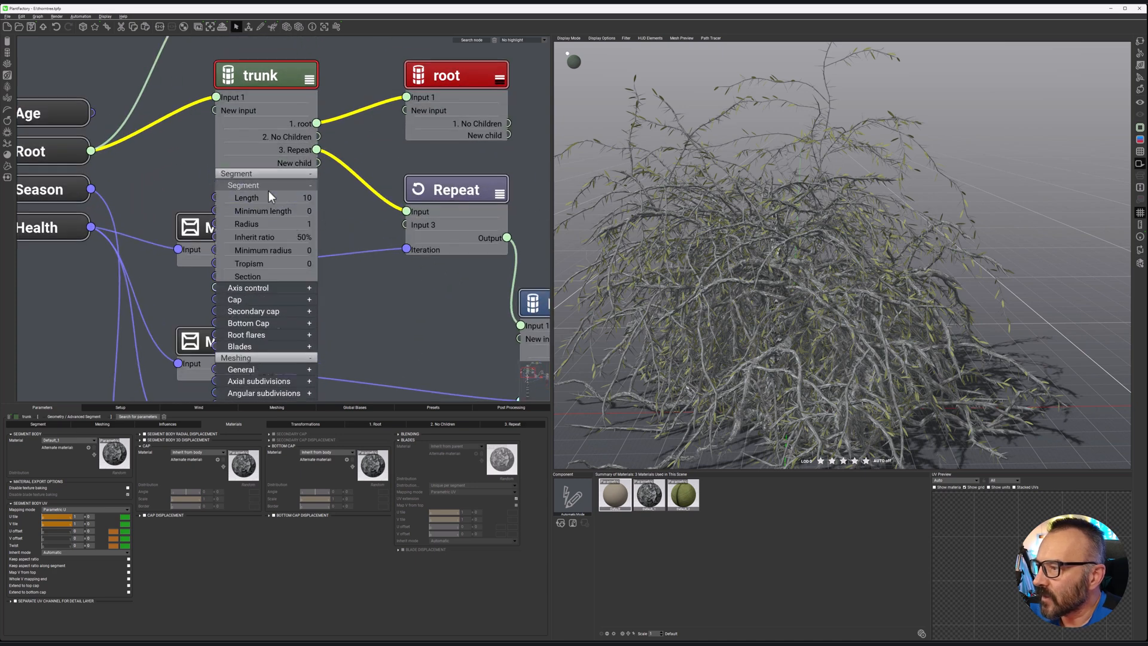
pyautogui.scroll(-2, 259, 198)
pyautogui.scroll(-1, 259, 197)
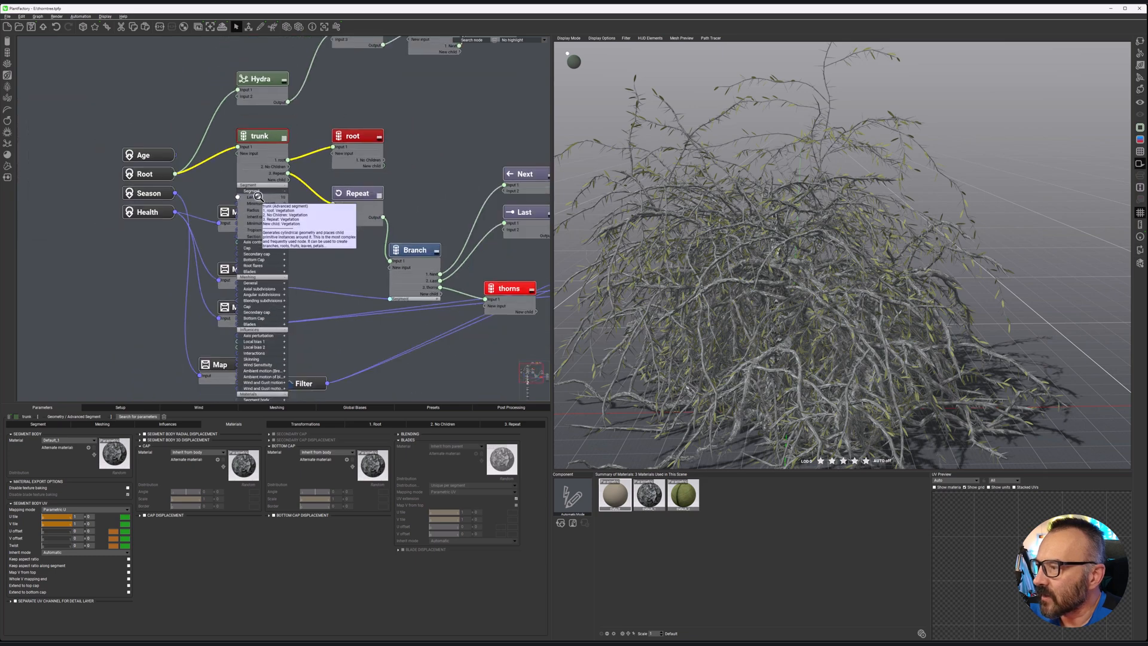
# Add a Map filter node, feed it from Age and place it between Age and the trunk node.
pyautogui.rightClick(167, 103)
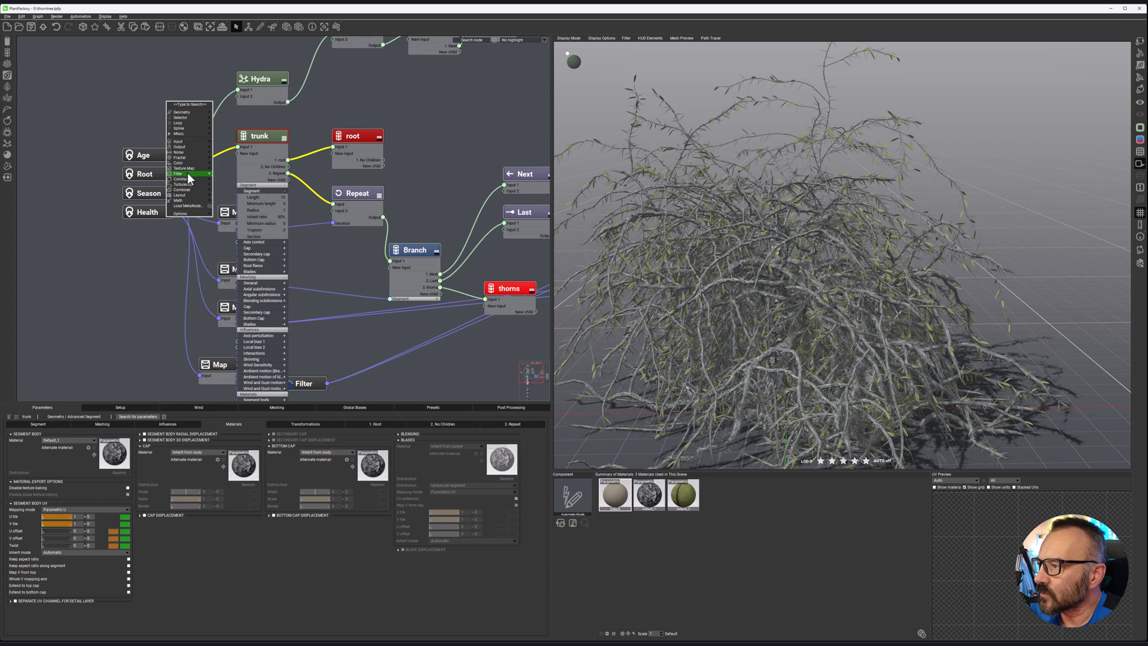
pyautogui.moveTo(197, 174)
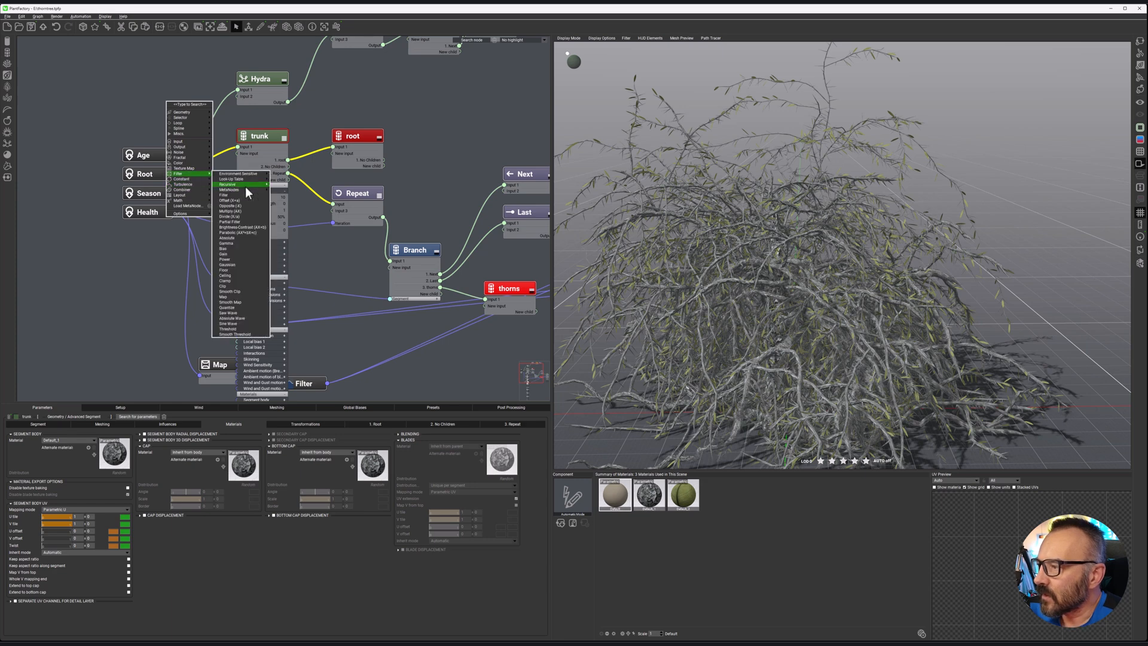
pyautogui.click(236, 297)
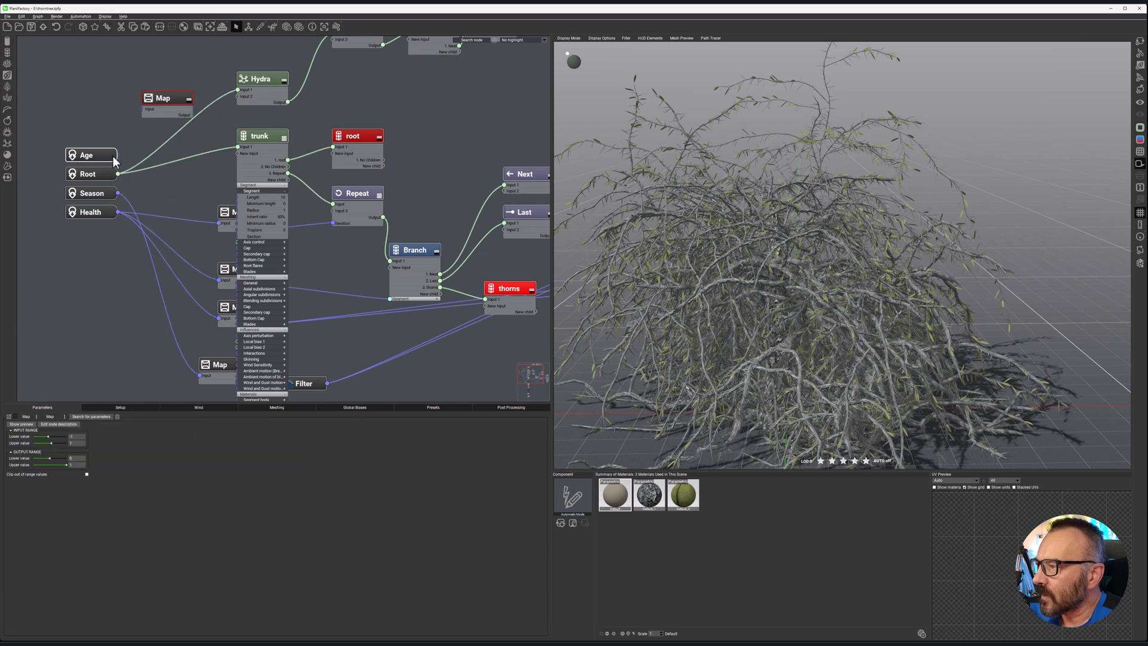
pyautogui.moveTo(118, 155); pyautogui.dragTo(192, 156)
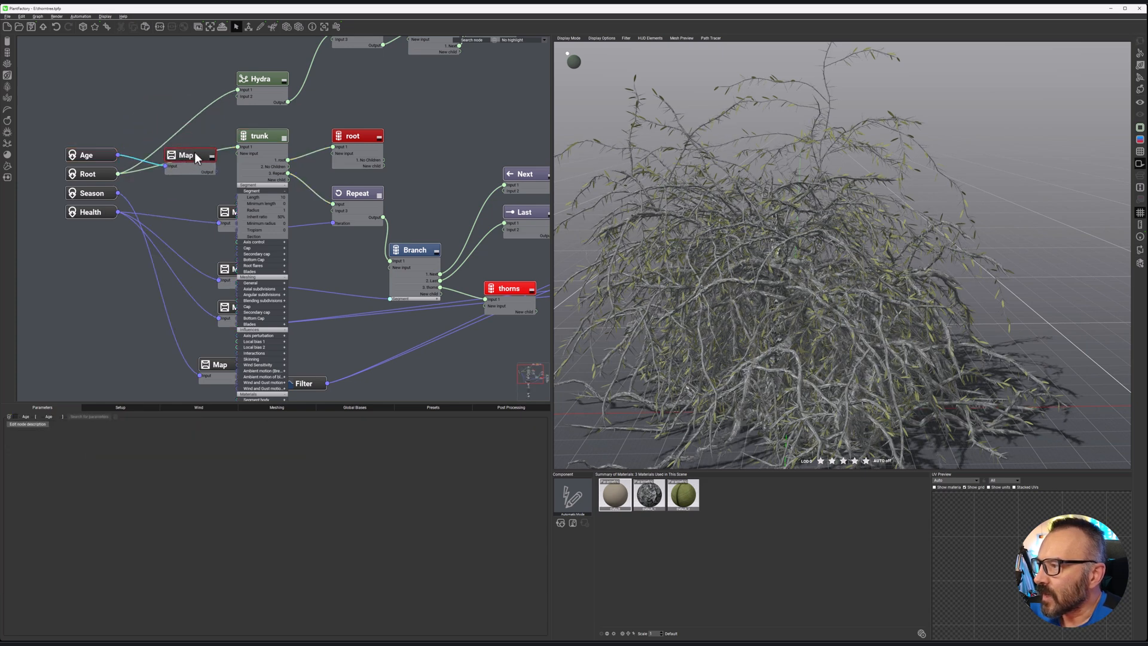
# Set the plant's maximum age to 100.
pyautogui.click(106, 409)
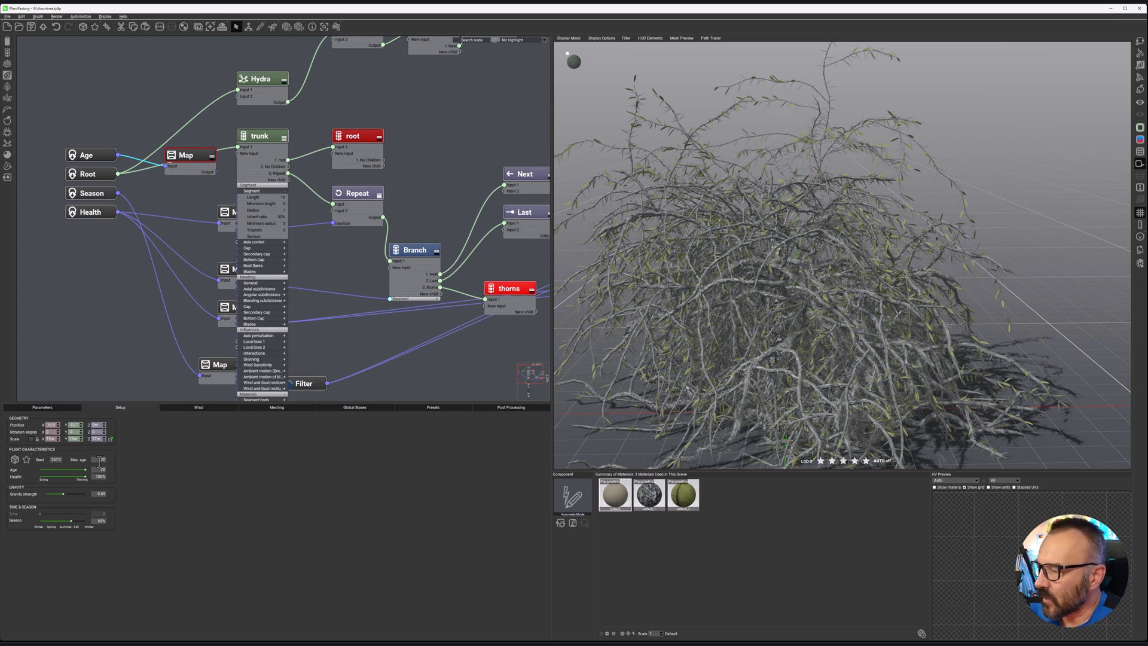
pyautogui.click(98, 459)
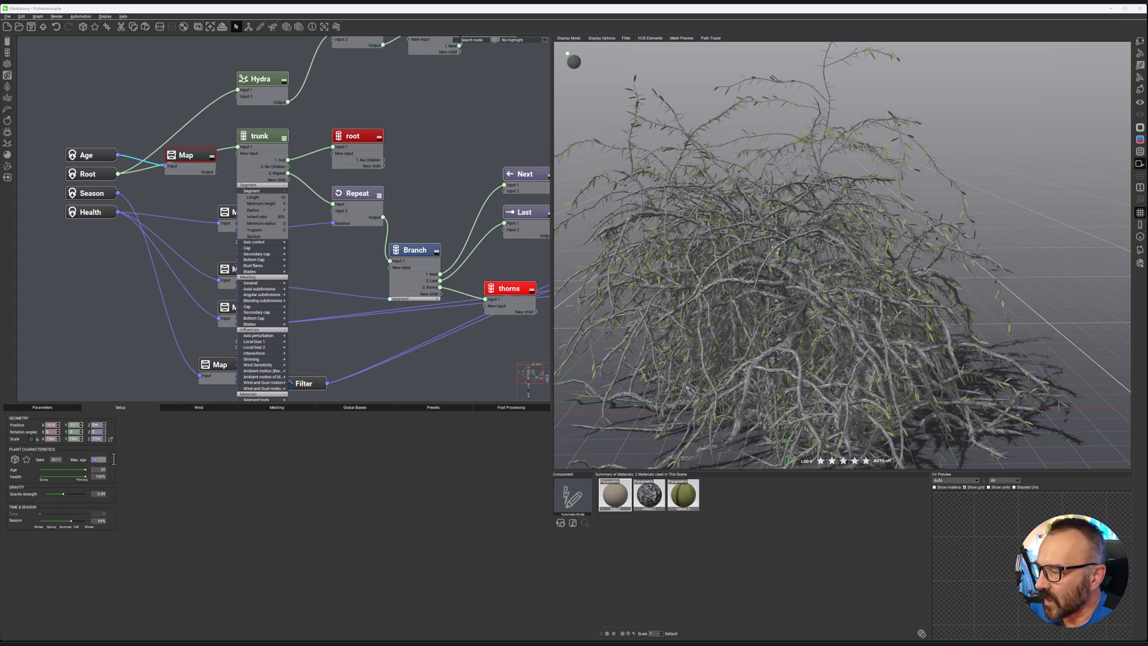
pyautogui.write('100')
pyautogui.press('Return')
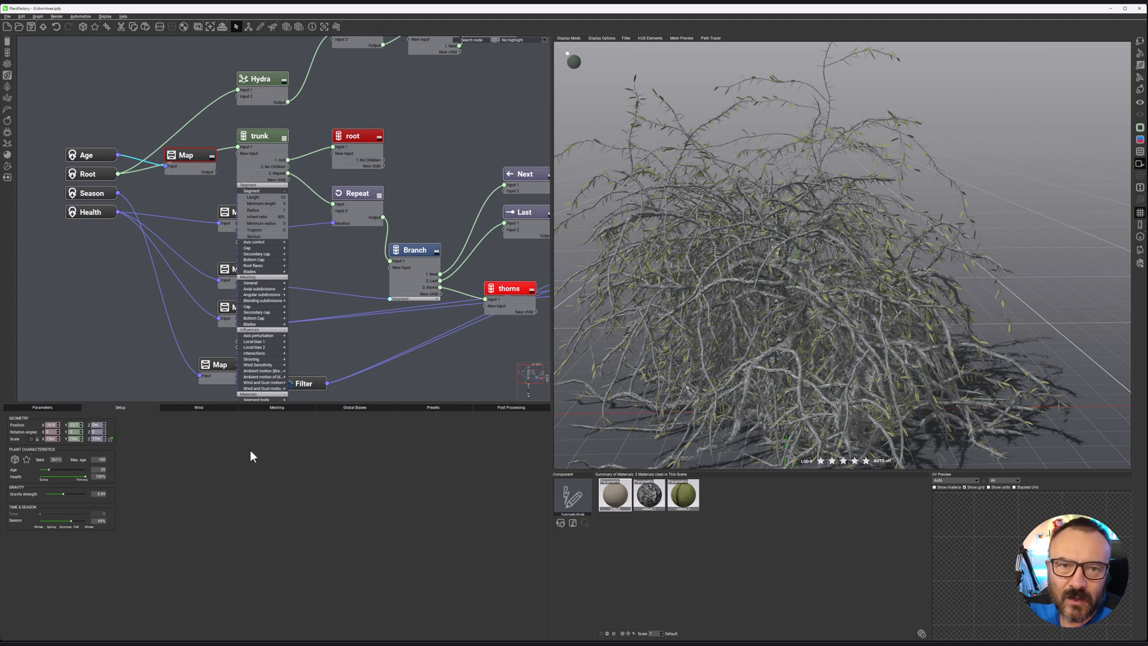
# Set the Age Map filter's upper input value to 100 and its output range to 0.3 through 10.
pyautogui.doubleClick(187, 156)
pyautogui.click(52, 410)
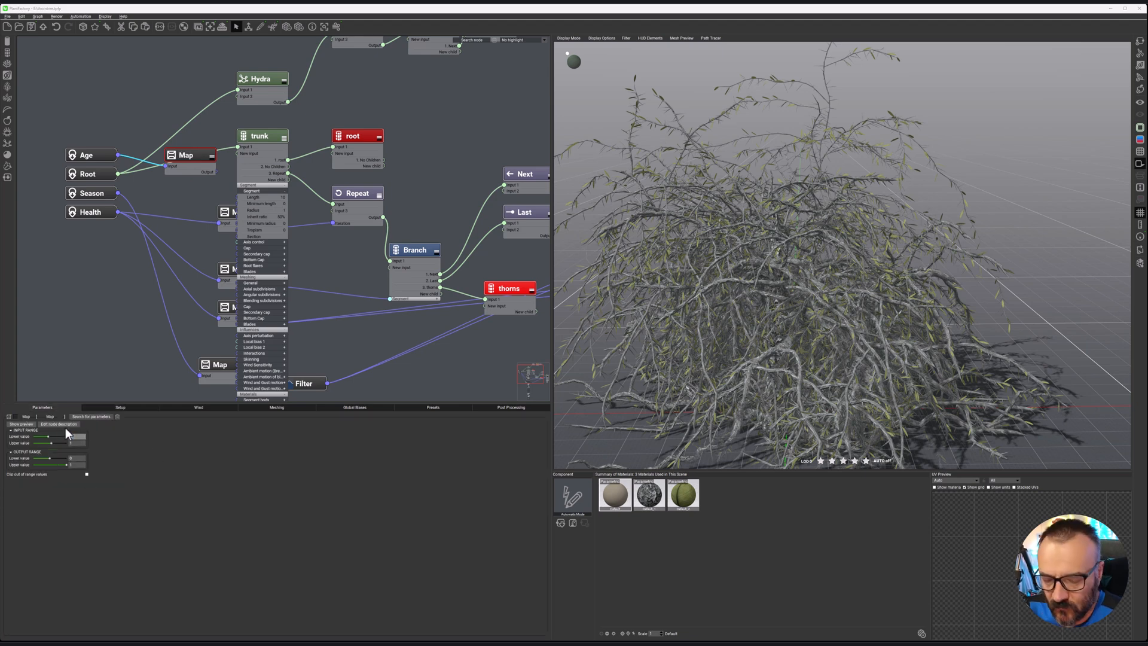
pyautogui.moveTo(78, 443); pyautogui.dragTo(26, 436)
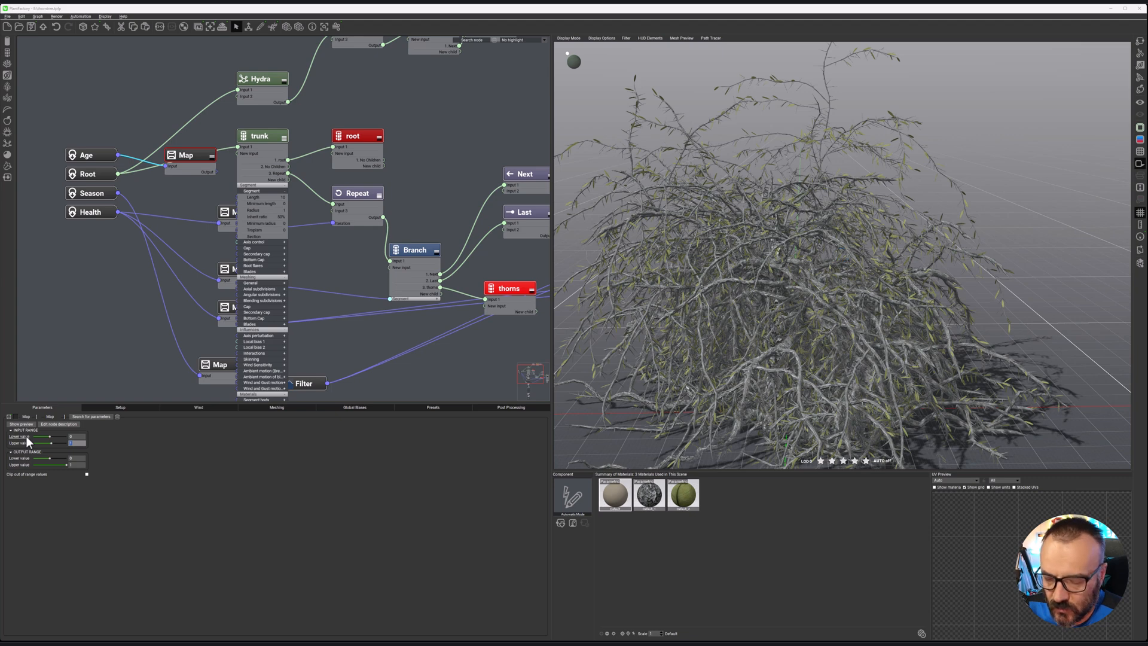
pyautogui.write('100')
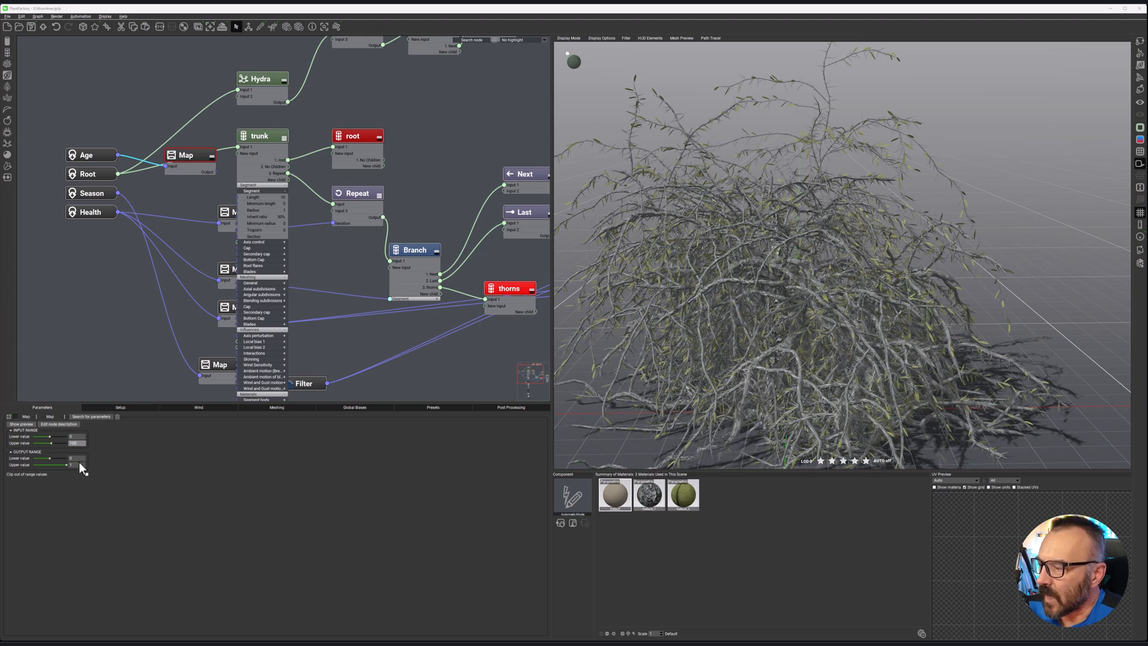
pyautogui.press('Tab')
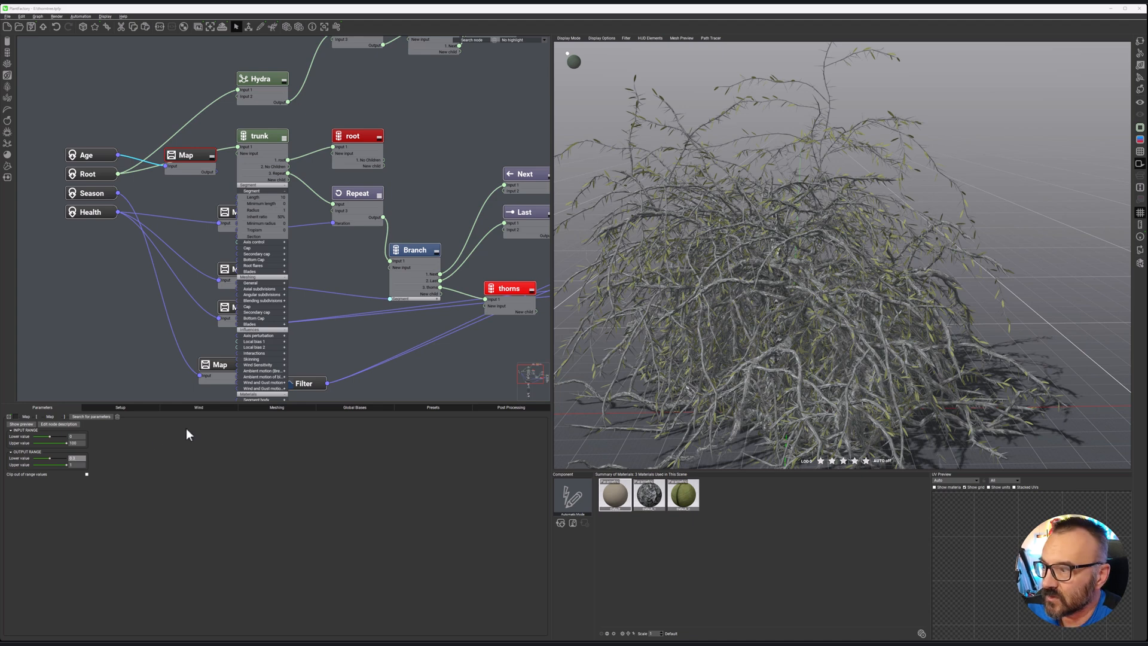
pyautogui.click(71, 465)
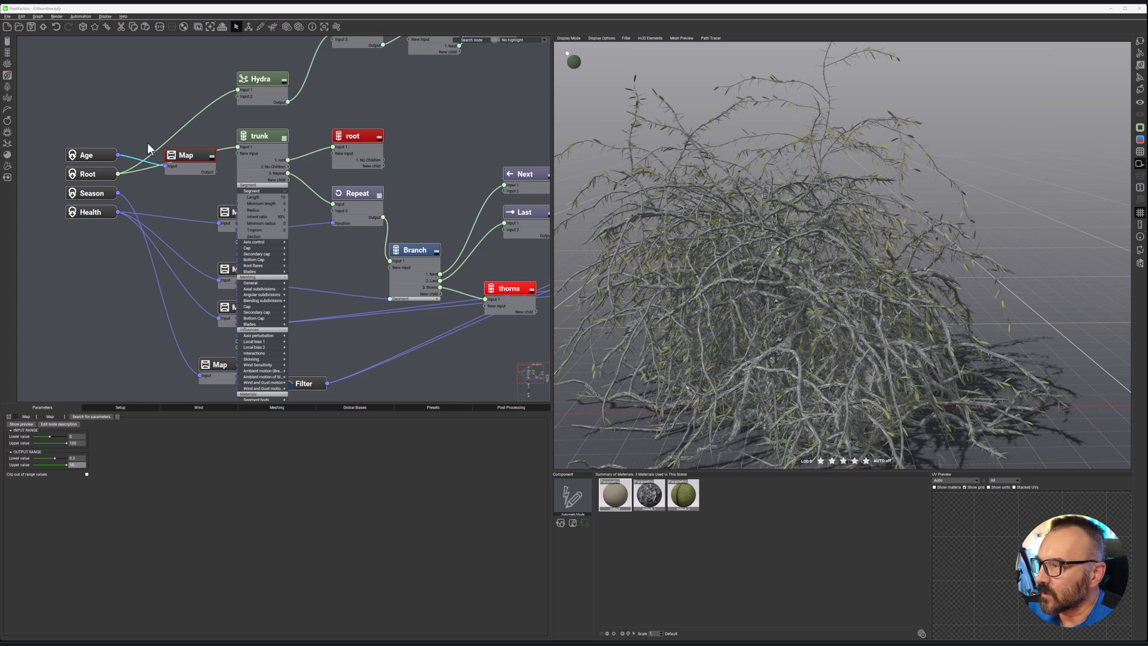
pyautogui.write('0')
pyautogui.press('Return')
# Connect the Age Map filter's output to the trunk's Length and raise the plant's Age to 100.
pyautogui.moveTo(186, 158); pyautogui.dragTo(237, 198)
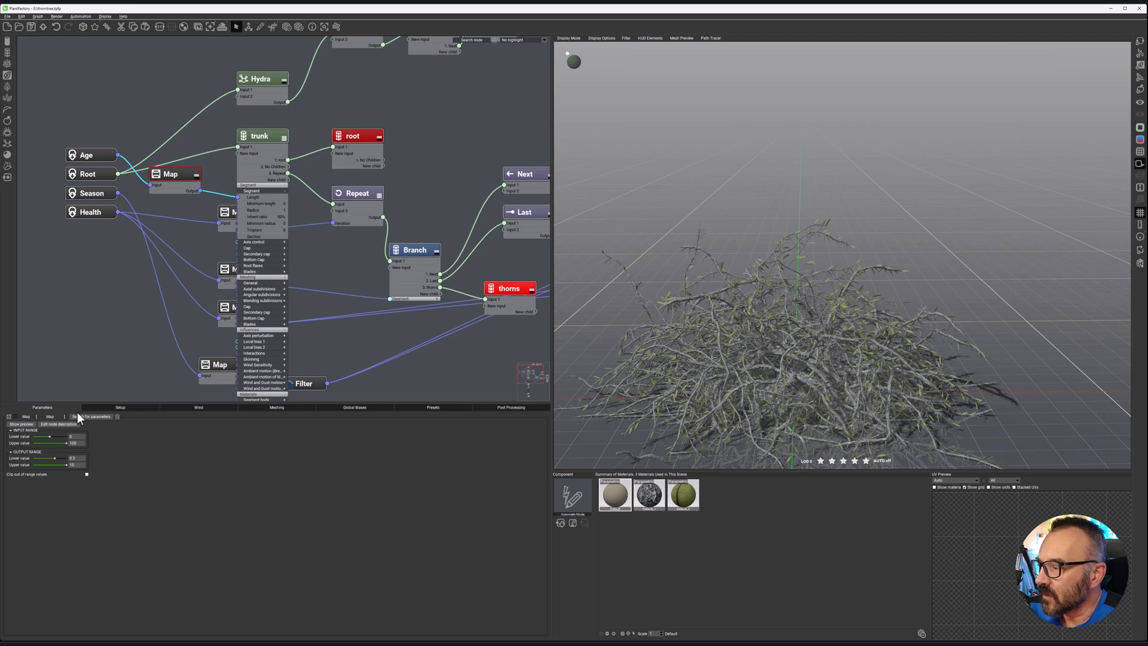
pyautogui.click(106, 407)
pyautogui.moveTo(52, 470); pyautogui.dragTo(112, 471)
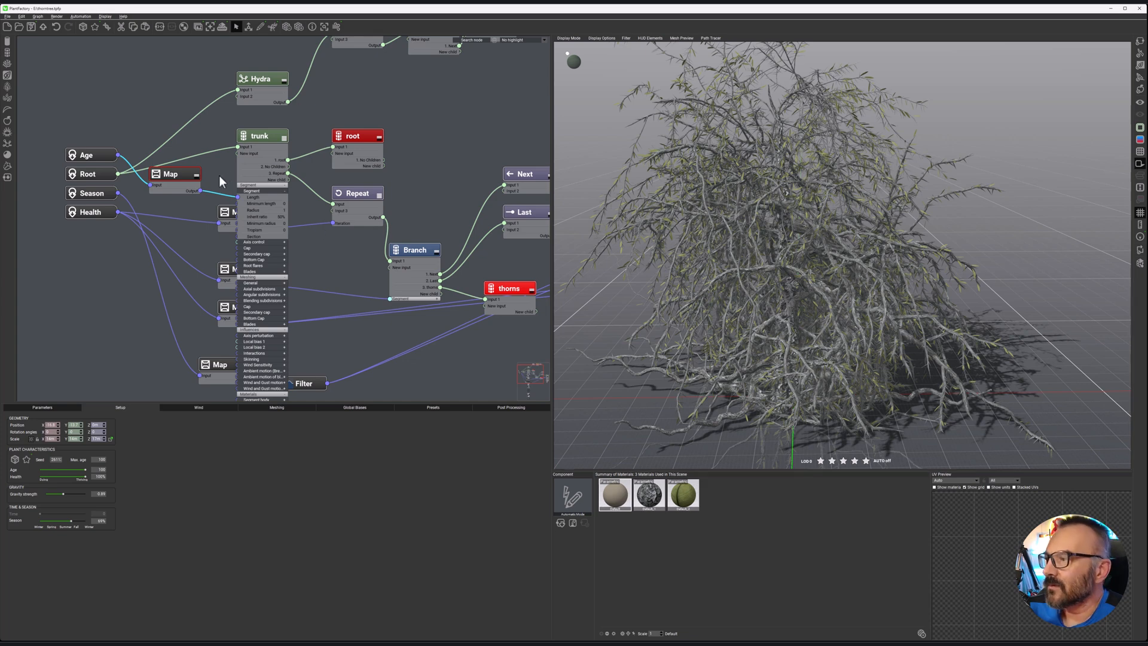
# Adjust the upper output value of the Map filter that drives the trunk's Length.
pyautogui.click(57, 405)
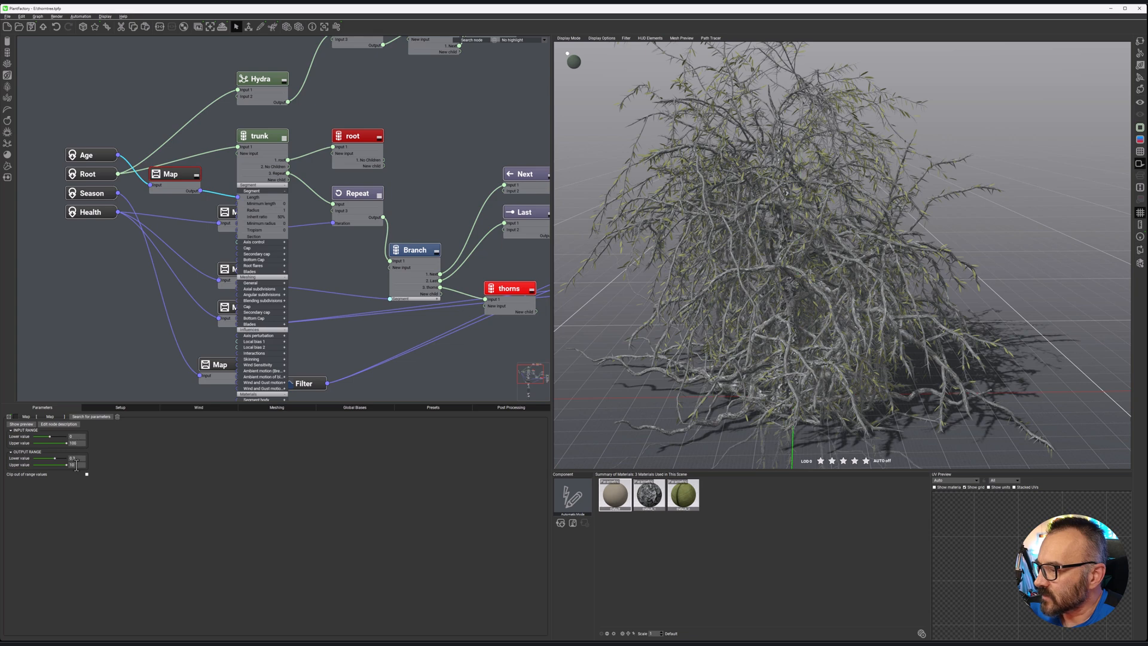
pyautogui.click(74, 465)
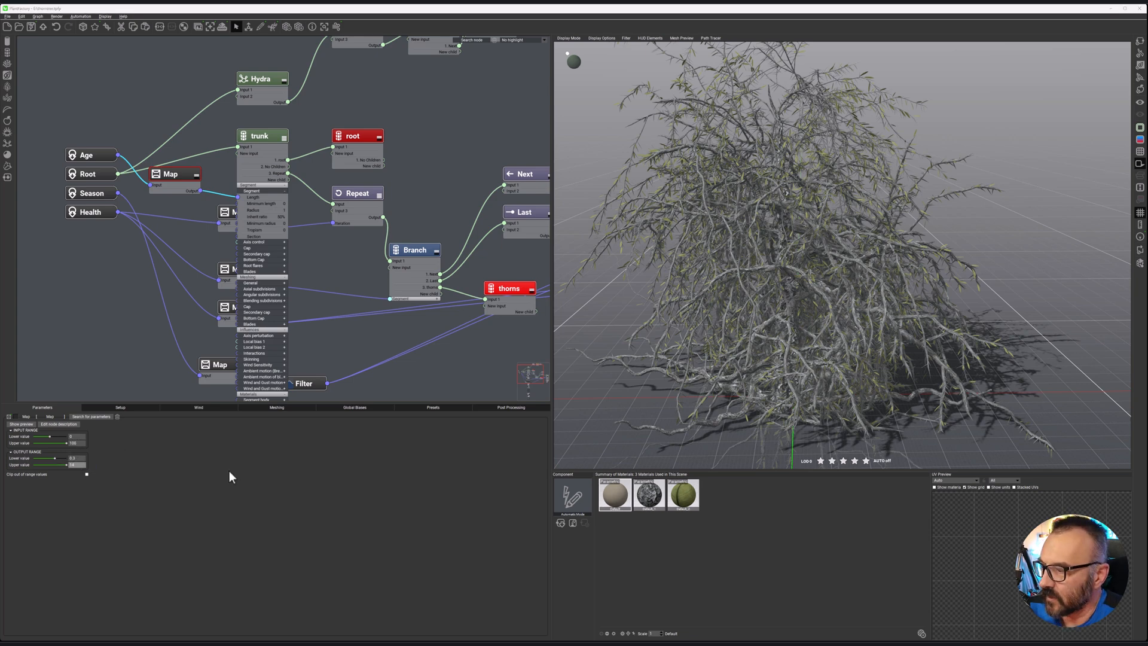
pyautogui.moveTo(802, 327); pyautogui.dragTo(780, 309, button='right')
pyautogui.scroll(-4, 760, 299)
pyautogui.scroll(2, 759, 302)
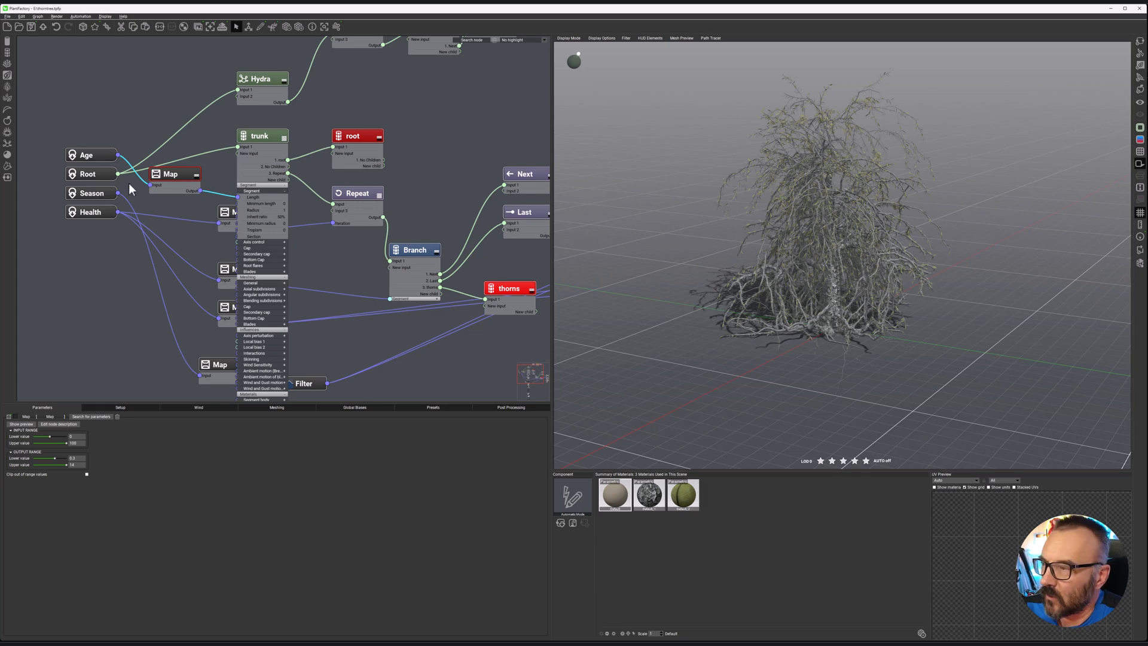
# Preview the plant at younger ages by lowering its Age in stages towards the minimum.
pyautogui.click(117, 409)
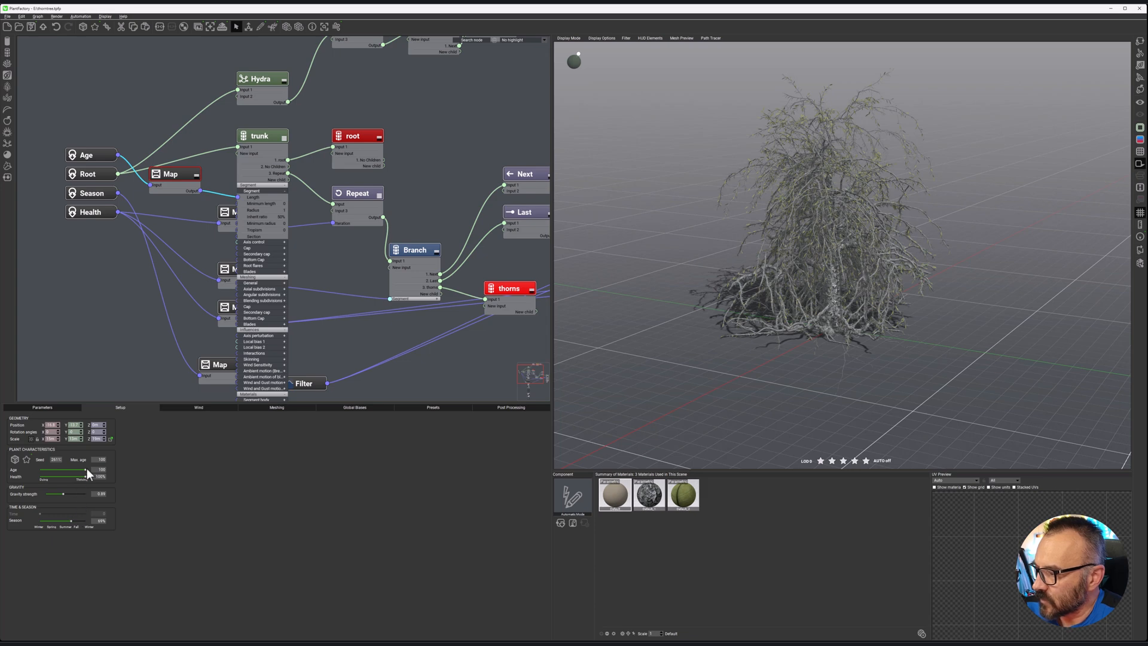
pyautogui.moveTo(86, 469); pyautogui.dragTo(51, 469)
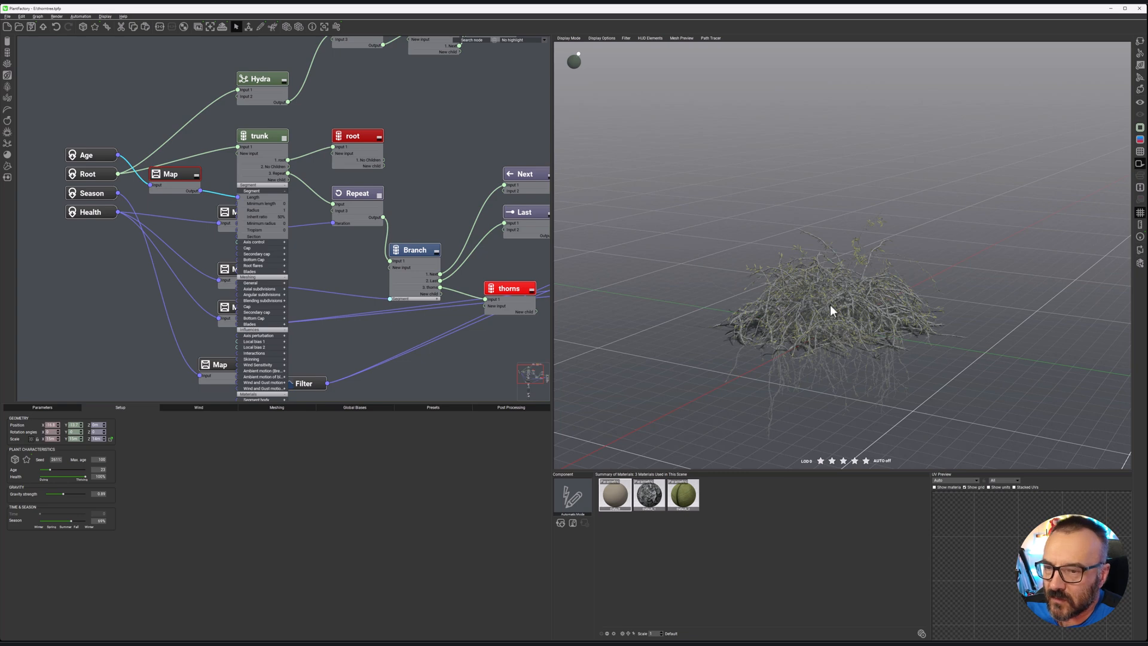
pyautogui.moveTo(705, 326); pyautogui.dragTo(728, 303, button='right')
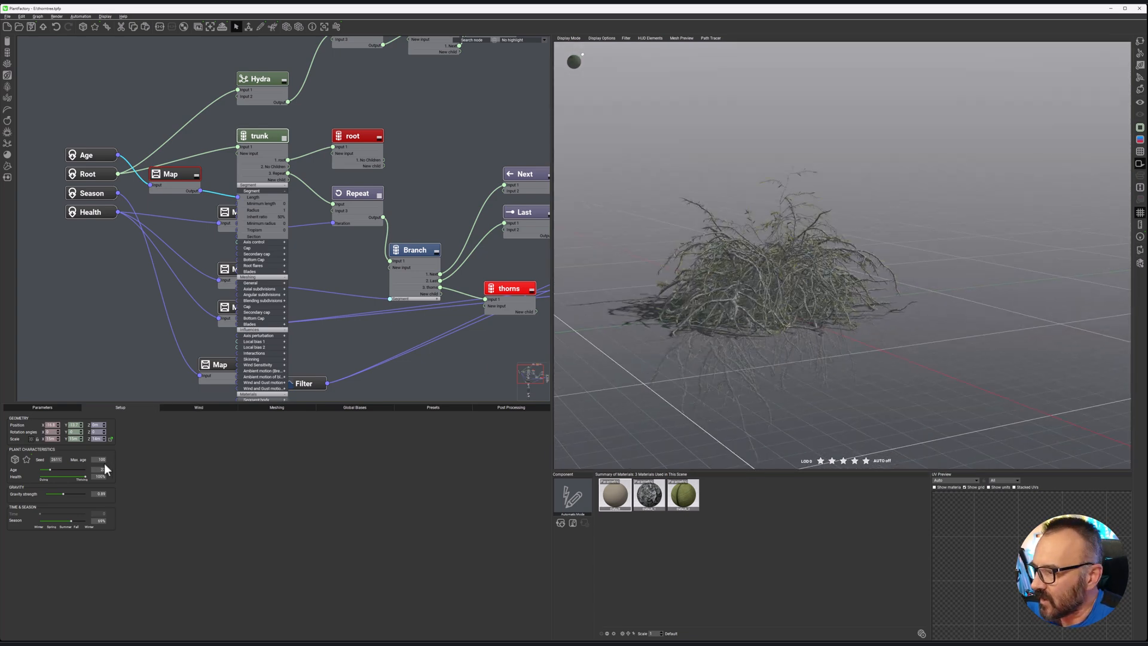
pyautogui.moveTo(62, 469); pyautogui.dragTo(58, 471)
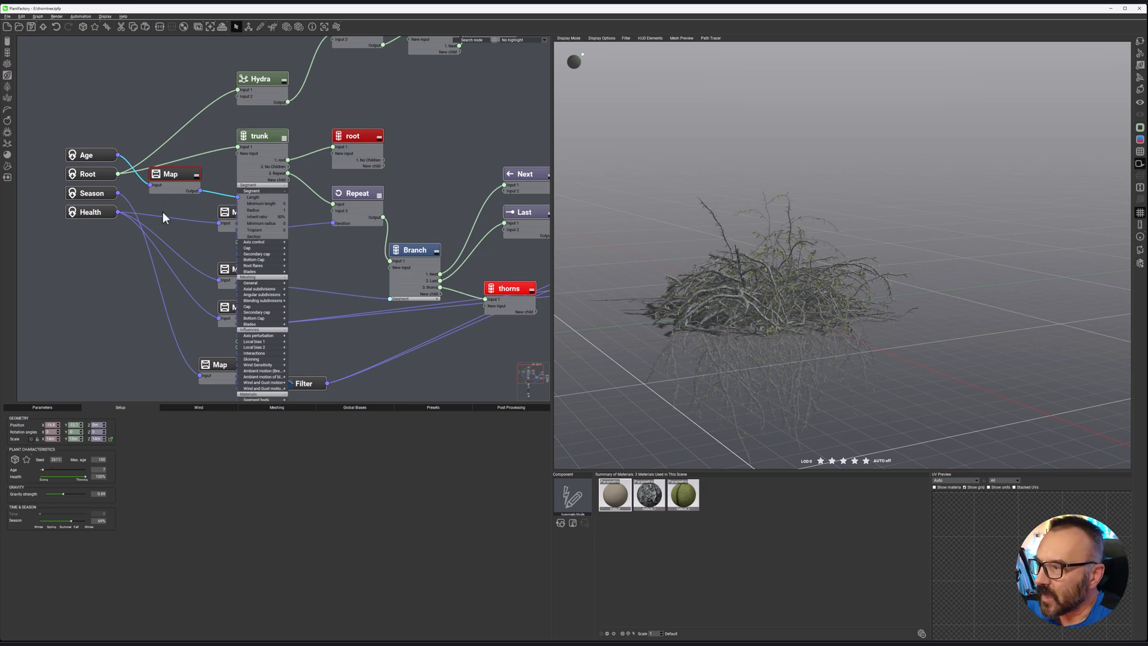
# Delete the Map filter between Age and the trunk's Length.
pyautogui.scroll(2, 166, 213)
pyautogui.moveTo(170, 221)
pyautogui.mouseDown()
pyautogui.moveTo(146, 155)
pyautogui.moveTo(121, 159)
pyautogui.mouseUp()
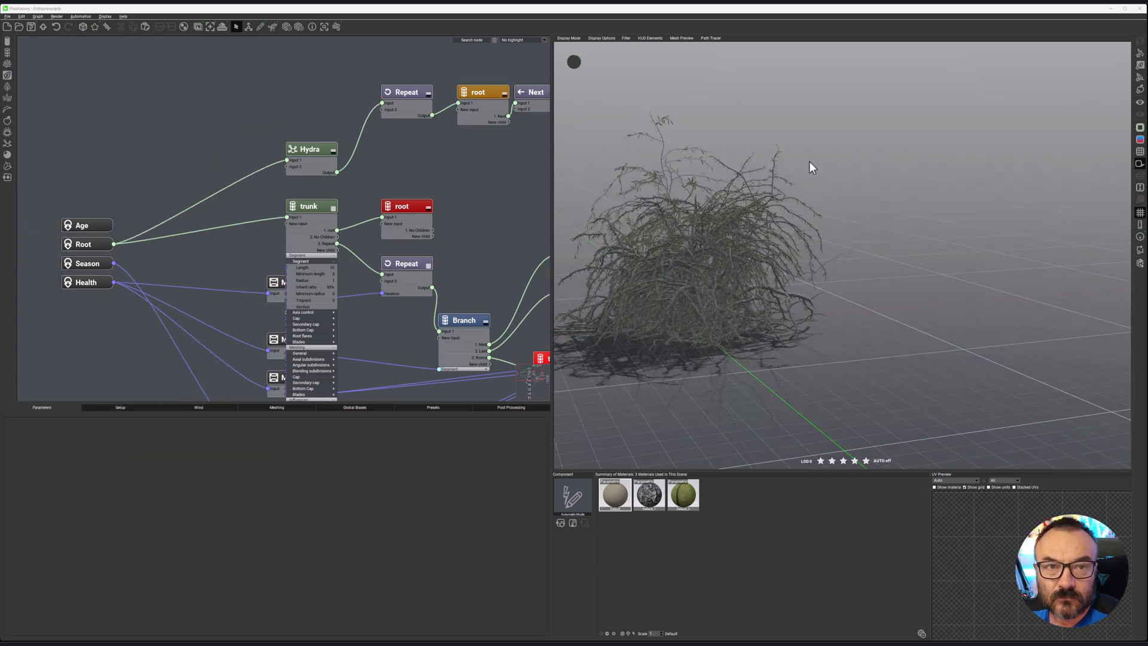
pyautogui.moveTo(239, 137)
pyautogui.mouseDown(button='middle')
pyautogui.moveTo(191, 124)
pyautogui.moveTo(227, 129)
pyautogui.mouseUp(button='middle')
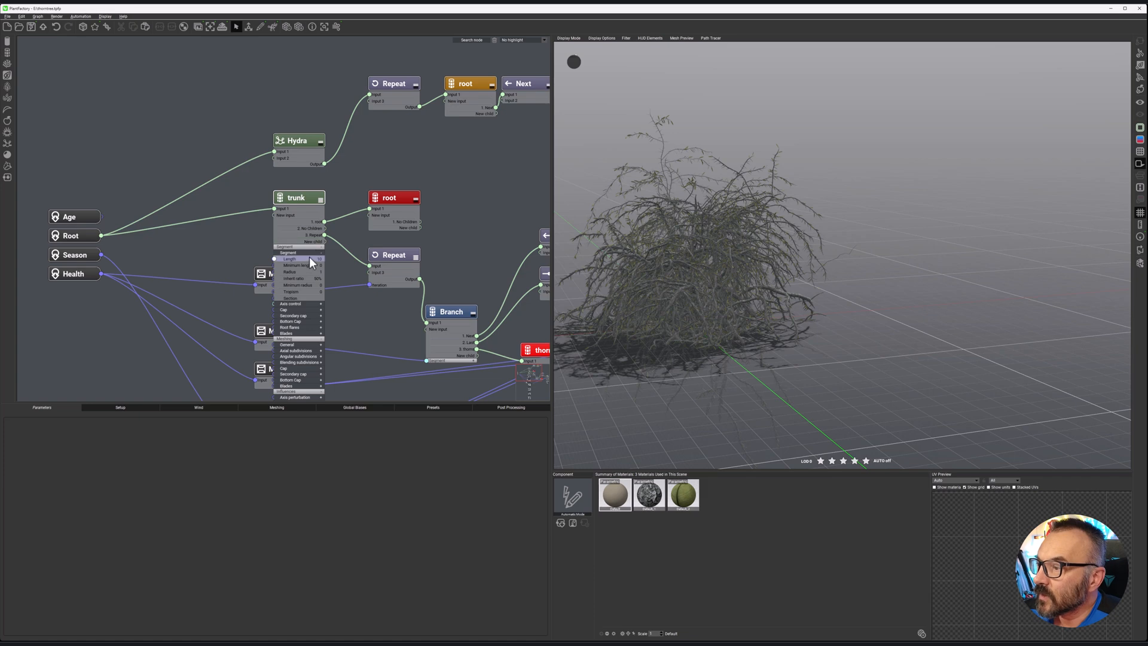
# Select the Age node and check the plant's age settings.
pyautogui.rightClick(175, 120)
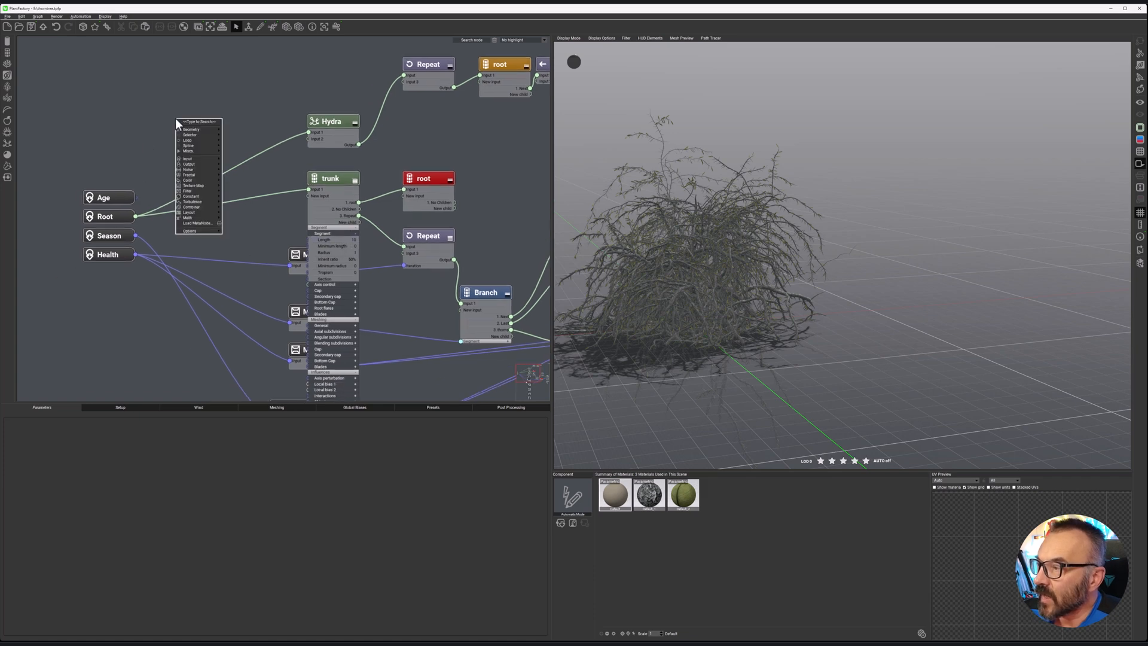
pyautogui.click(135, 187)
pyautogui.click(120, 197)
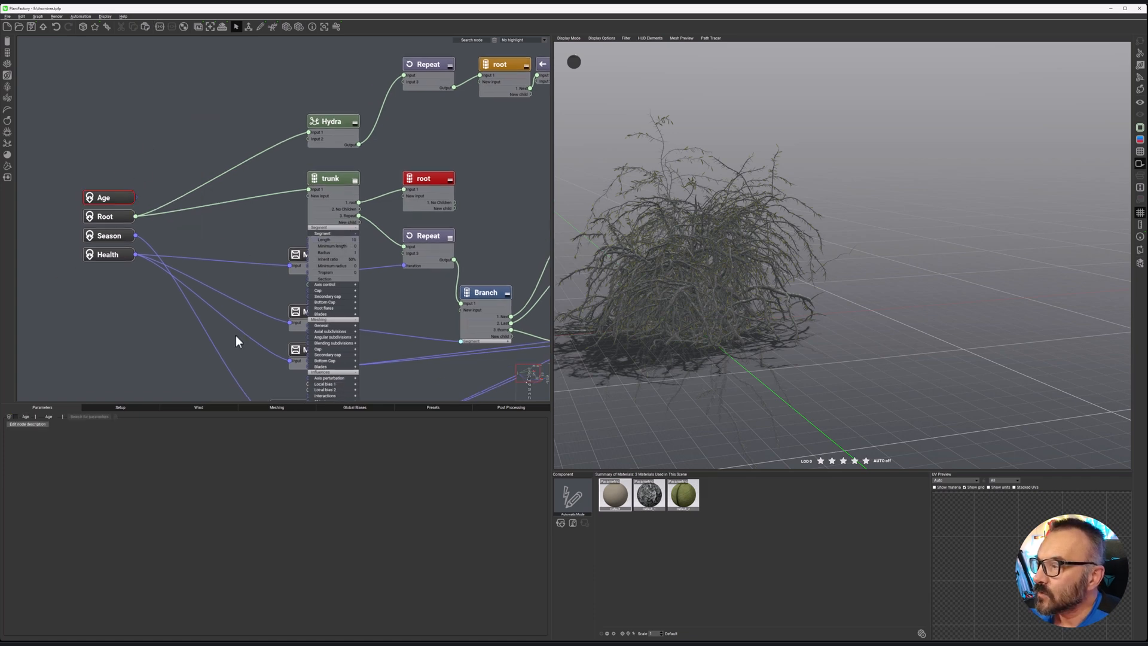
pyautogui.click(130, 409)
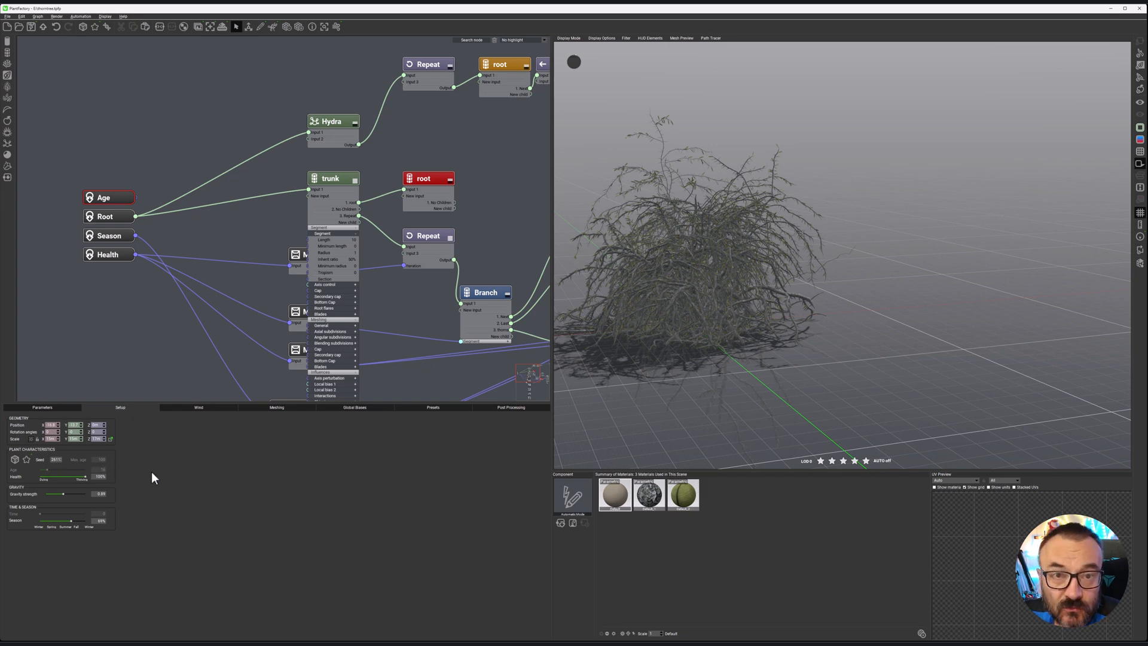
# Add a Threshold filter above the Age node, feed it from Age and shift the input nodes away from the trunk.
pyautogui.rightClick(152, 160)
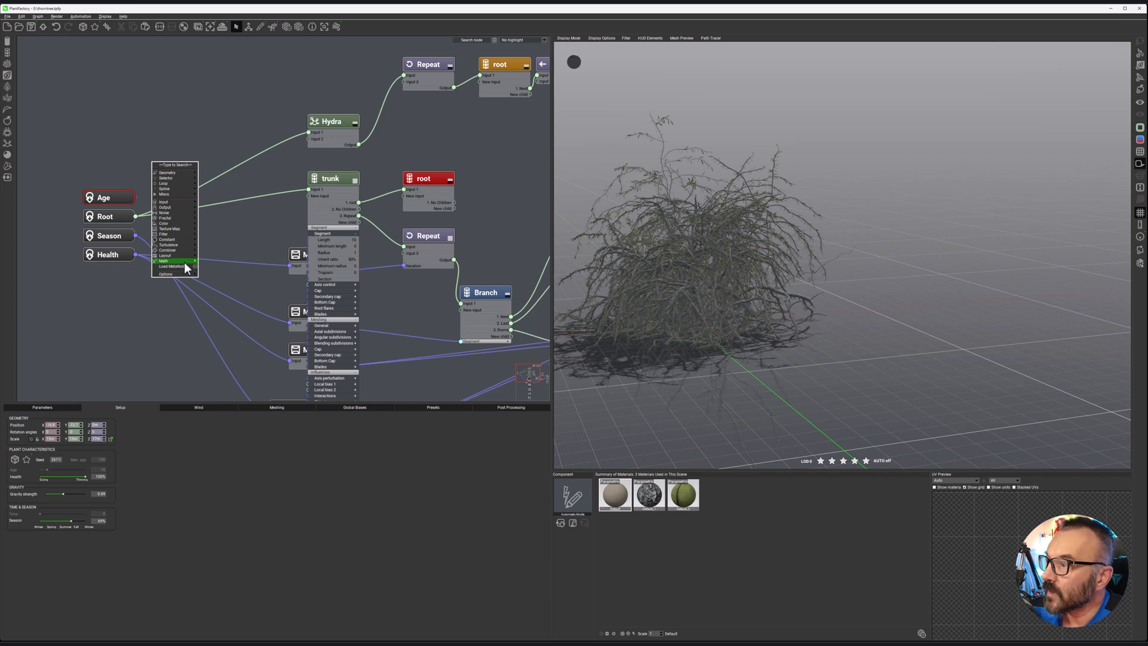
pyautogui.moveTo(184, 235)
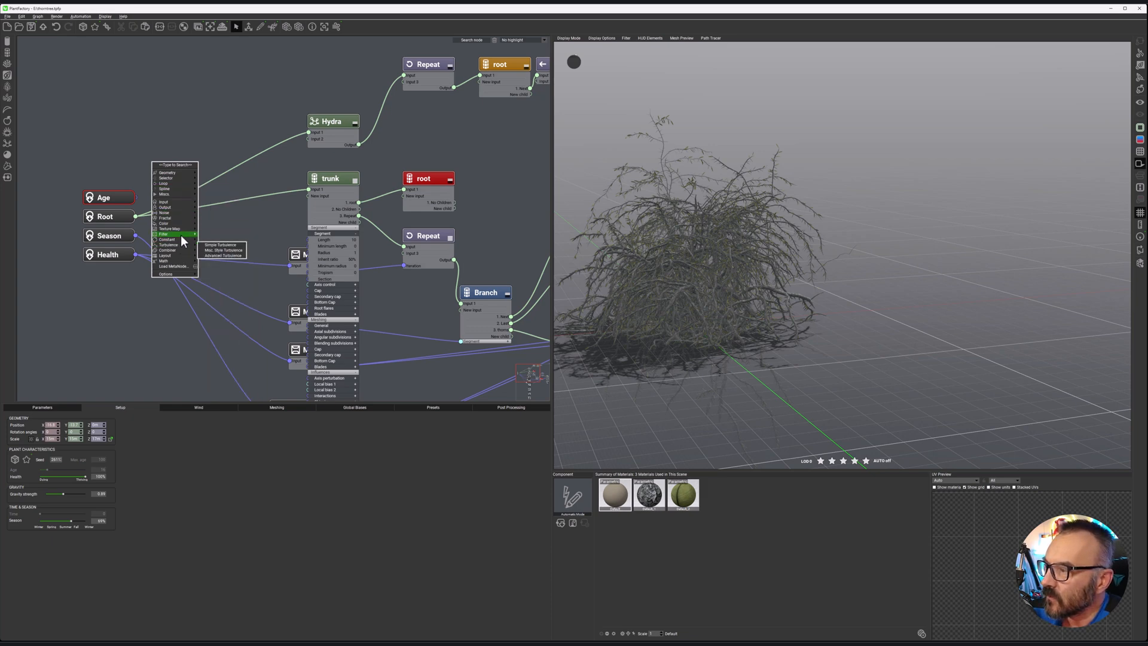
pyautogui.moveTo(176, 263)
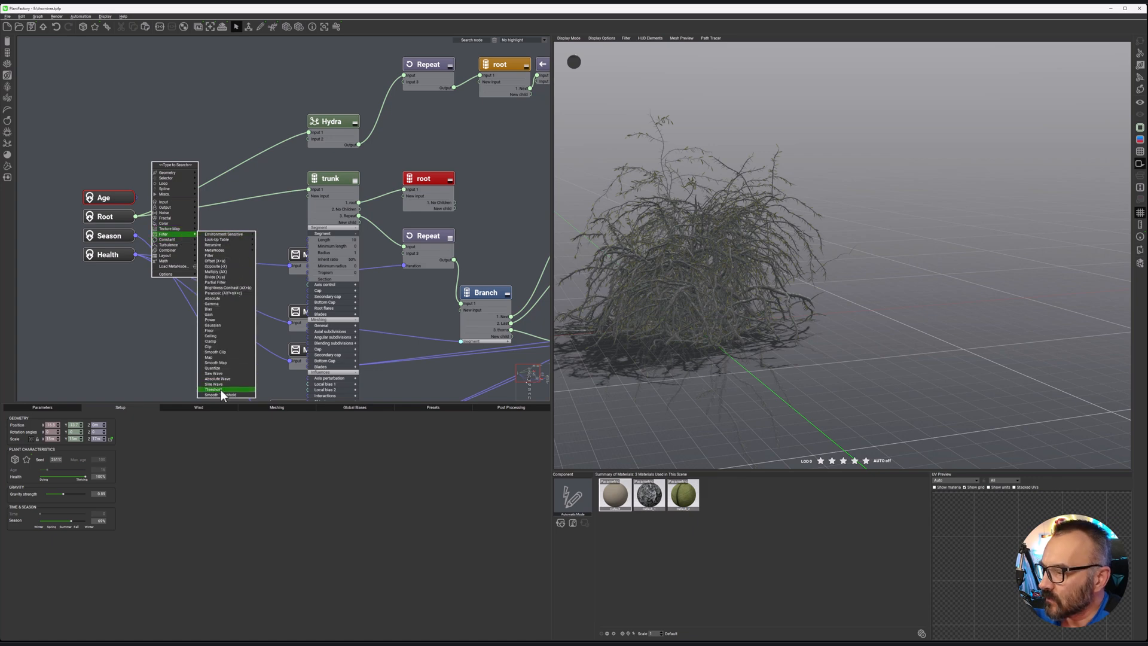
pyautogui.click(221, 389)
pyautogui.moveTo(105, 197); pyautogui.dragTo(129, 171)
pyautogui.click(85, 193)
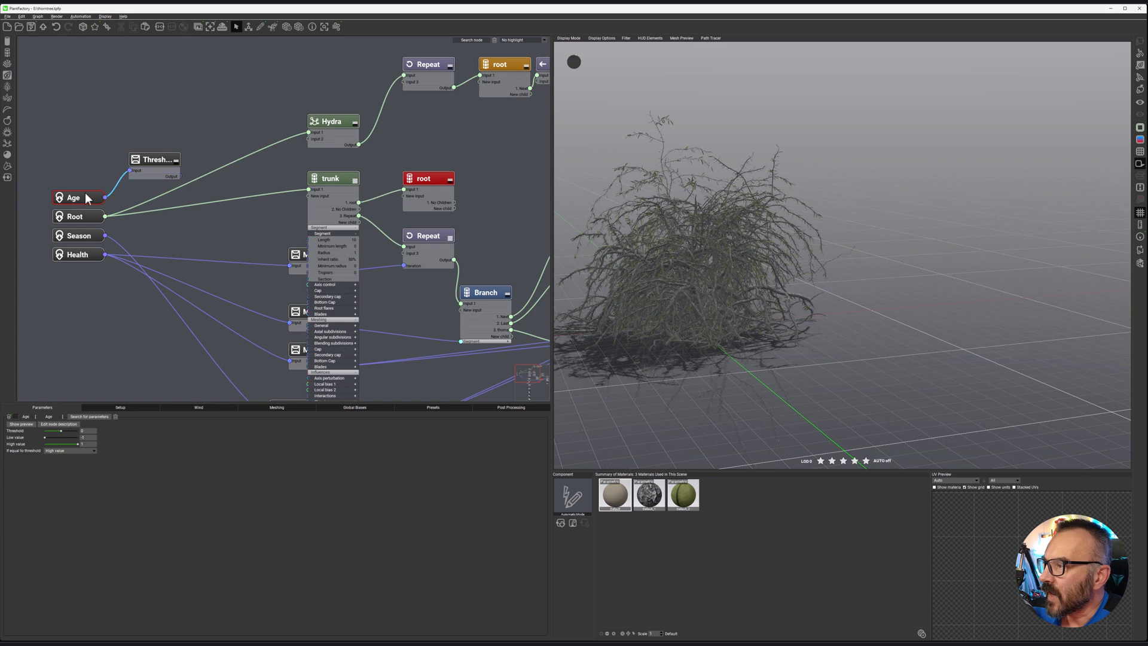
pyautogui.click(123, 406)
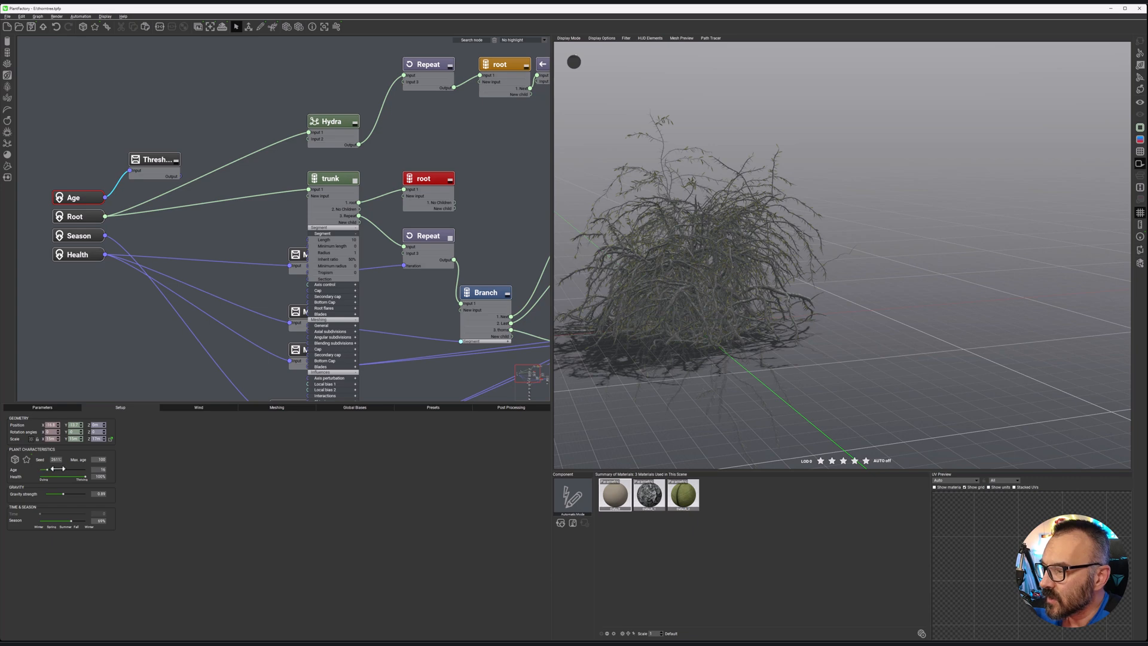
# Set the filter's Threshold and Low value to 1 and High value to 10, and connect its output to the trunk's Length.
pyautogui.click(158, 159)
pyautogui.doubleClick(88, 437)
pyautogui.write('1')
pyautogui.press('Return')
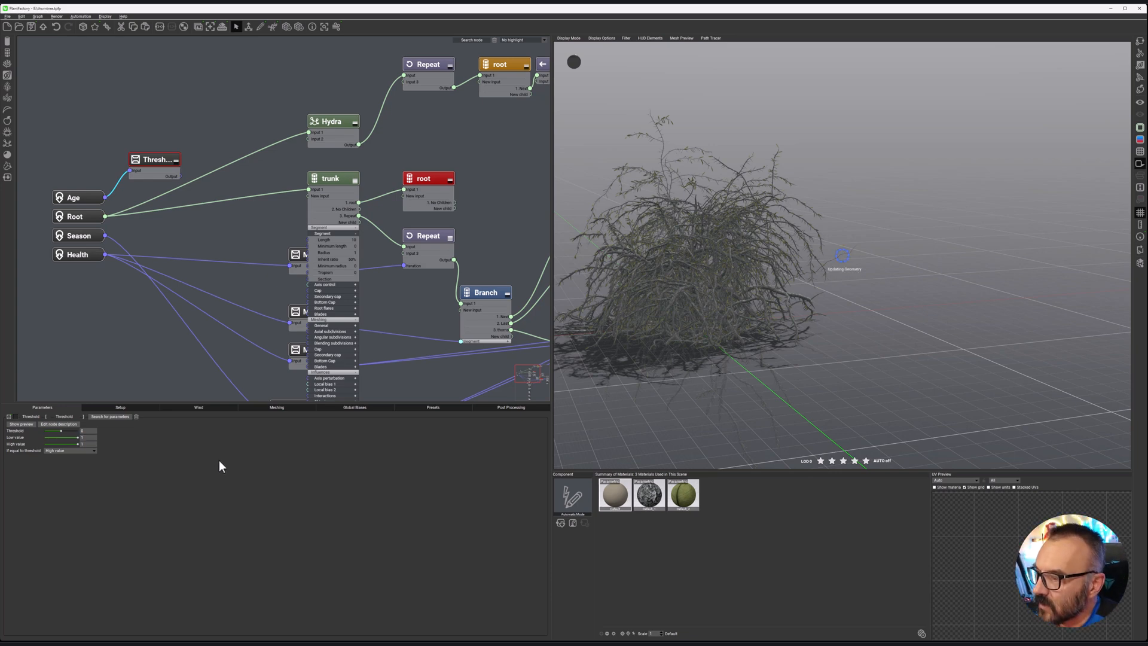
pyautogui.doubleClick(87, 431)
pyautogui.write('1')
pyautogui.press('Return')
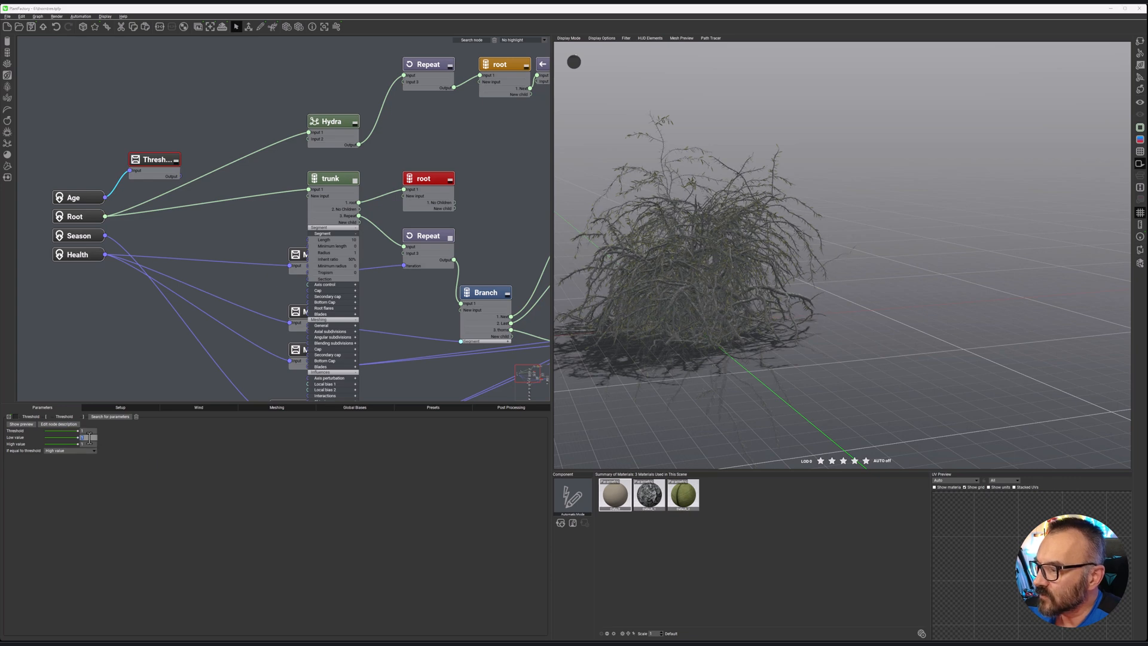
pyautogui.doubleClick(88, 444)
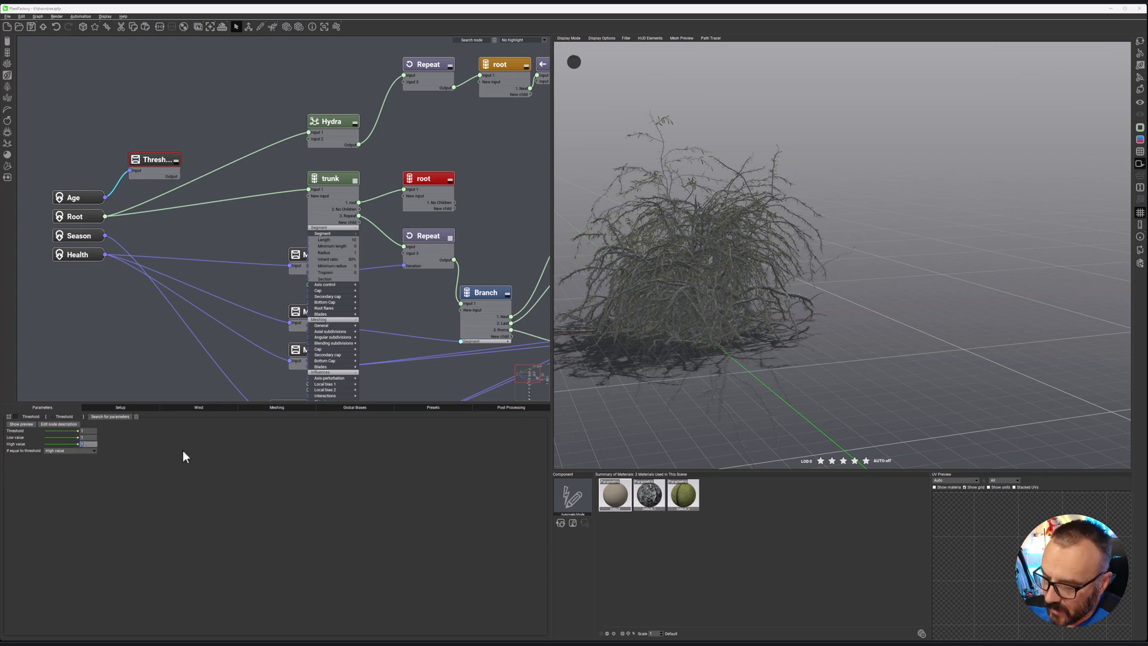
pyautogui.write('10')
pyautogui.press('Return')
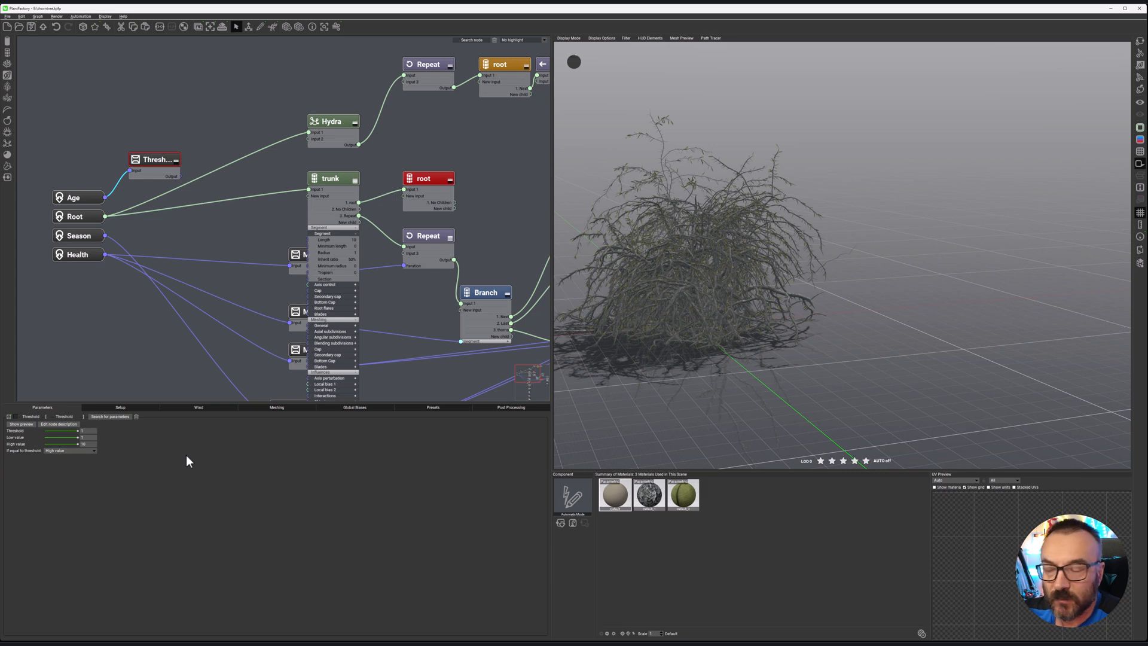
pyautogui.moveTo(179, 176); pyautogui.dragTo(309, 239)
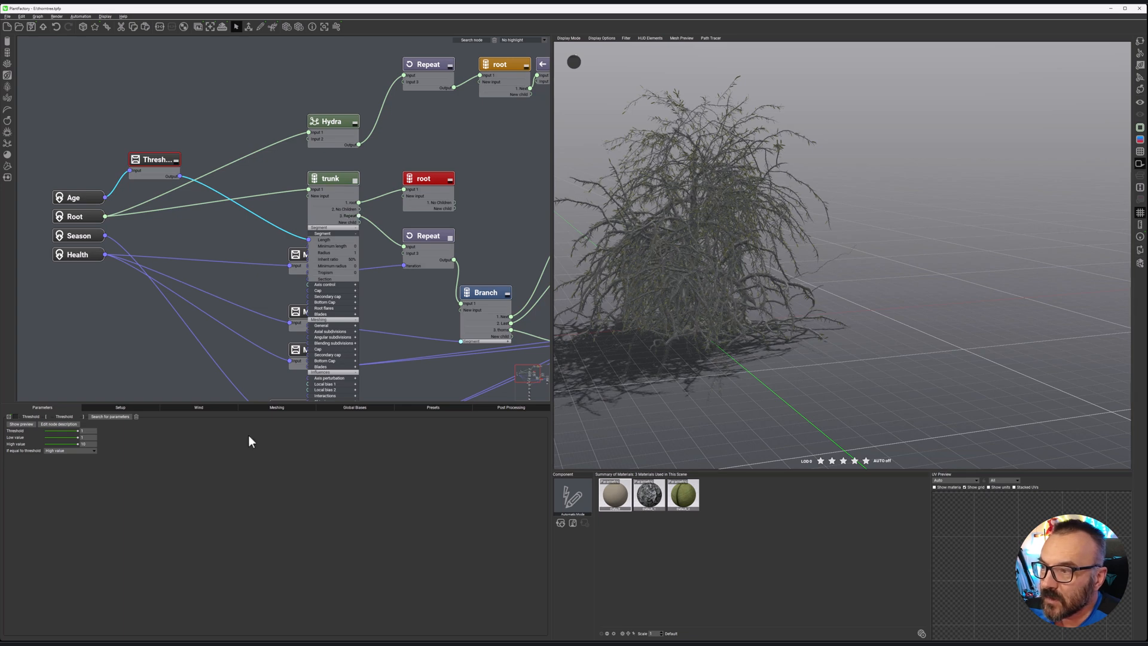
# Lower the plant's Age to 1 to test the Threshold filter, and raise it to 100.
pyautogui.click(113, 407)
pyautogui.moveTo(71, 469); pyautogui.dragTo(56, 470)
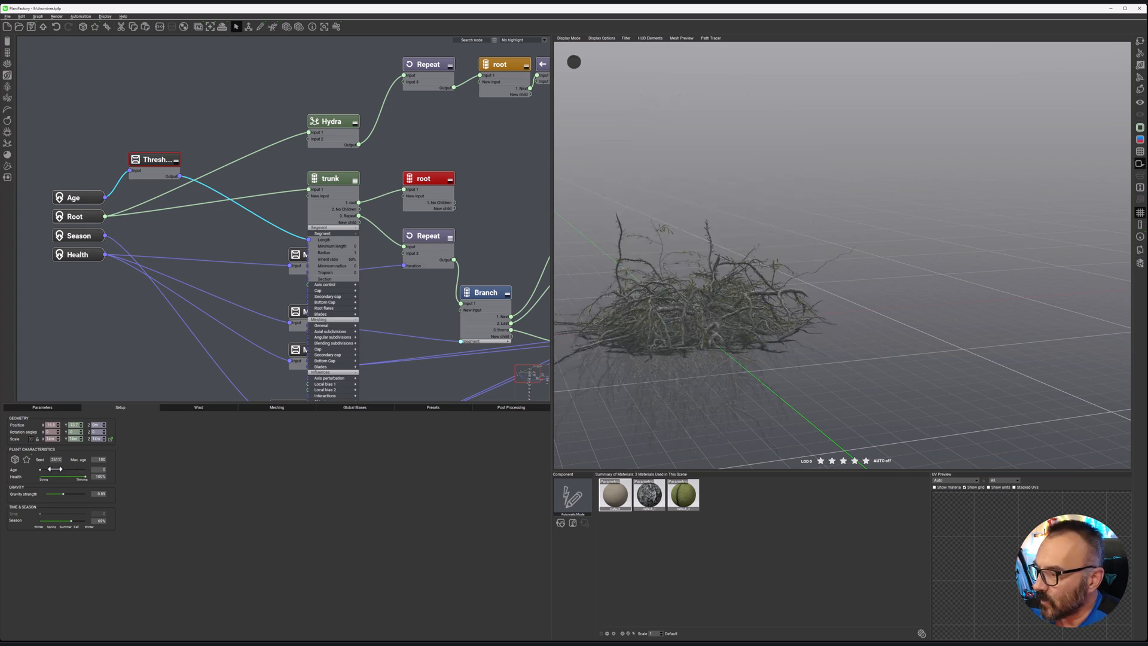
pyautogui.moveTo(58, 469); pyautogui.dragTo(40, 469)
pyautogui.write('1')
pyautogui.press('Return')
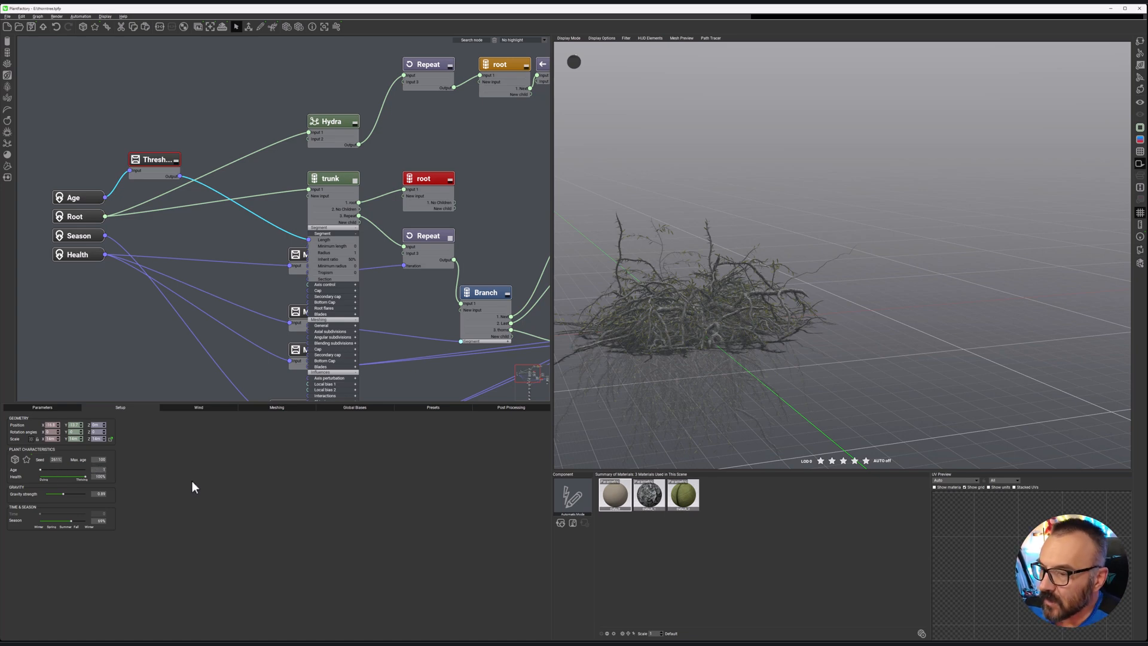
pyautogui.doubleClick(97, 470)
pyautogui.write('100')
pyautogui.press('Return')
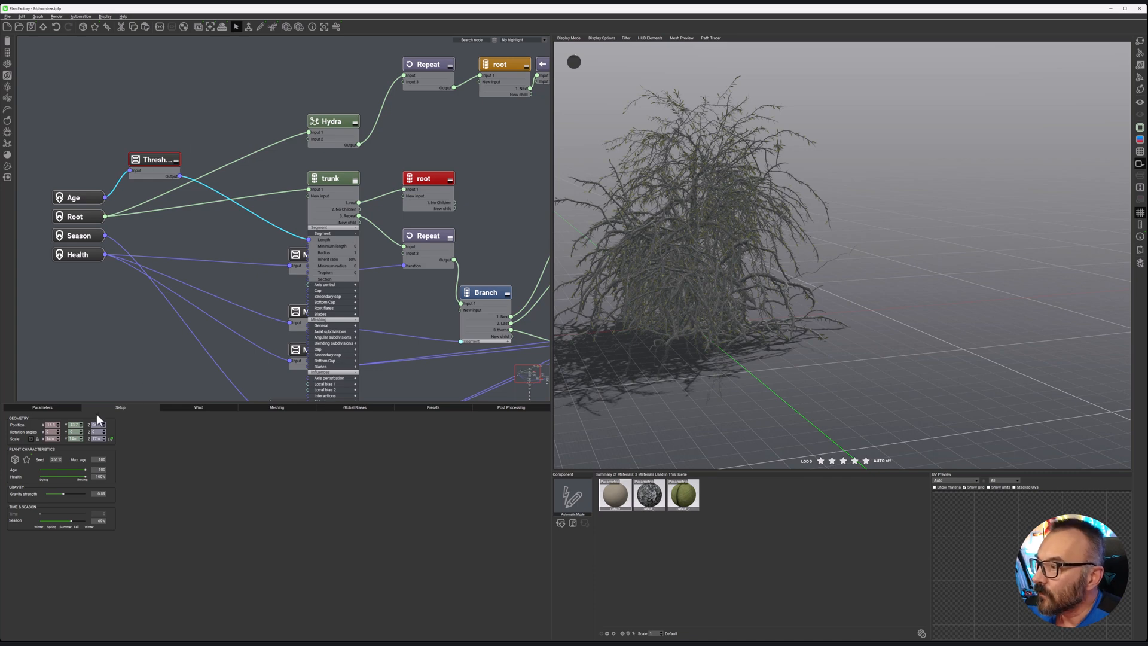
# Set the Threshold filter's High value to 5.
pyautogui.click(37, 406)
pyautogui.doubleClick(87, 444)
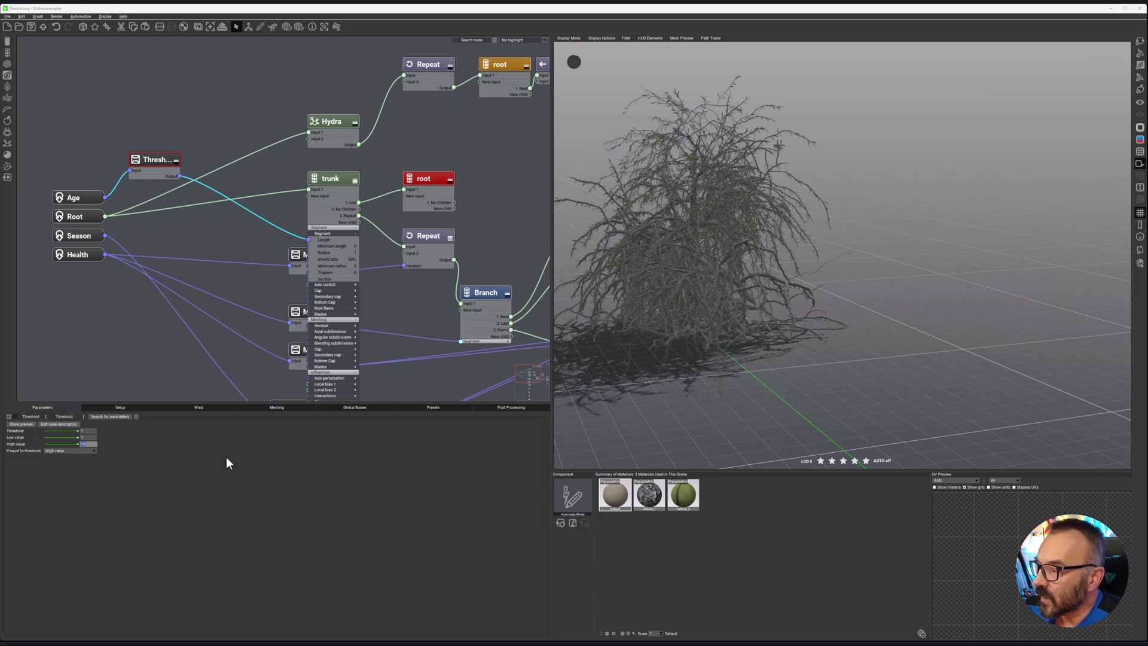
pyautogui.write('5')
pyautogui.press('Return')
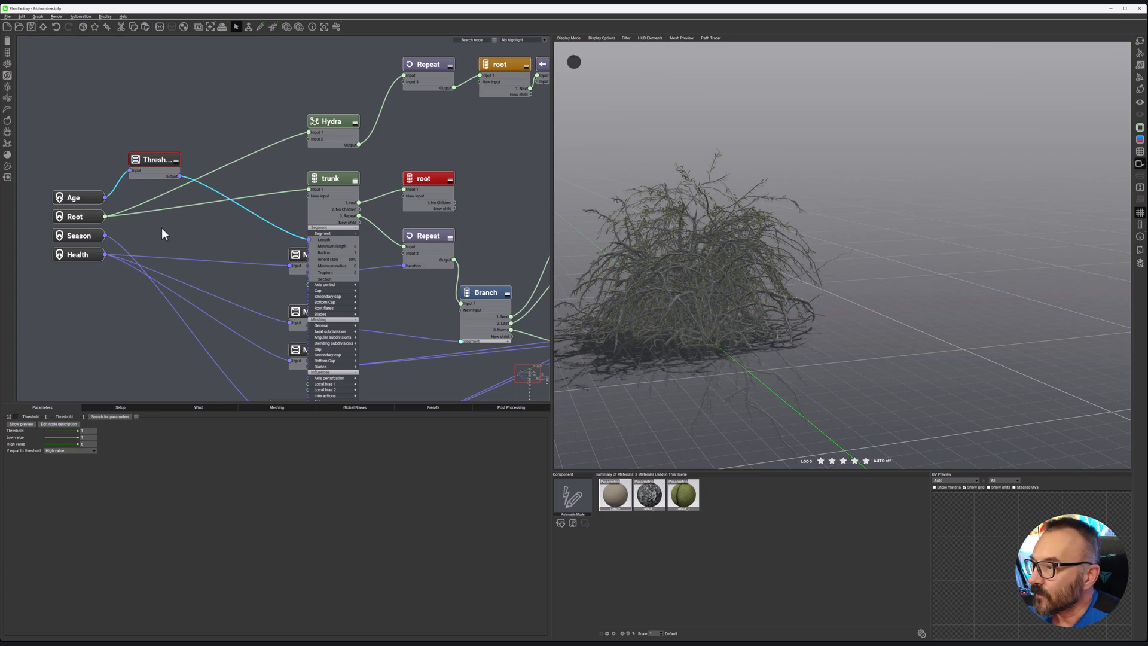
# Add a Map filter below the Threshold filter and feed it from Age.
pyautogui.rightClick(193, 227)
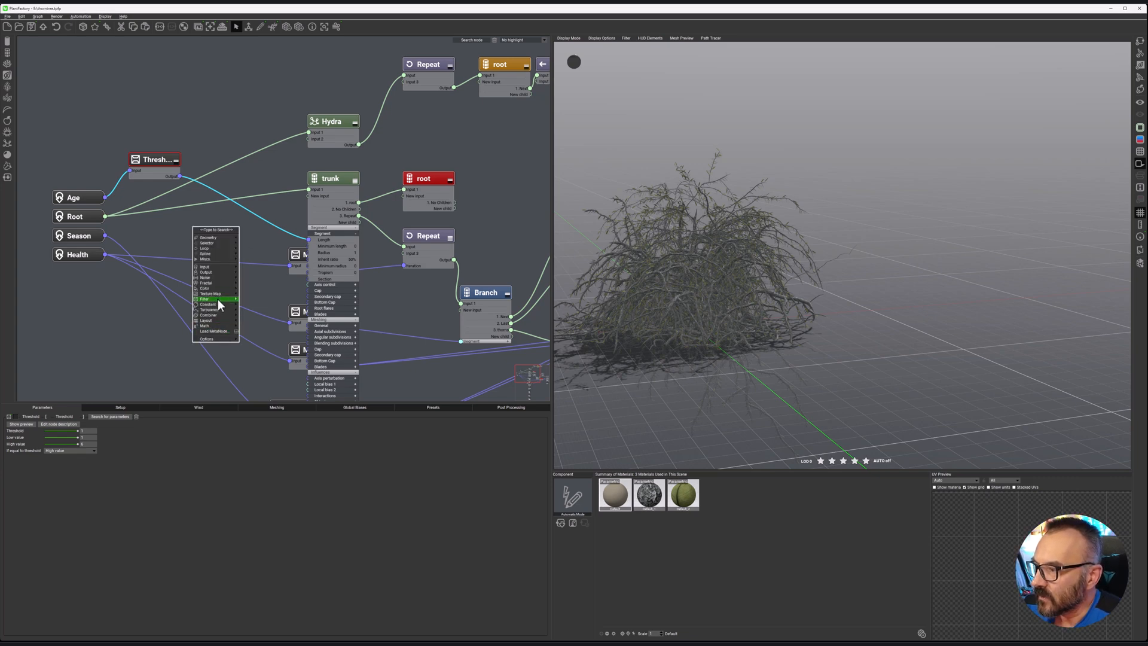
pyautogui.moveTo(217, 299)
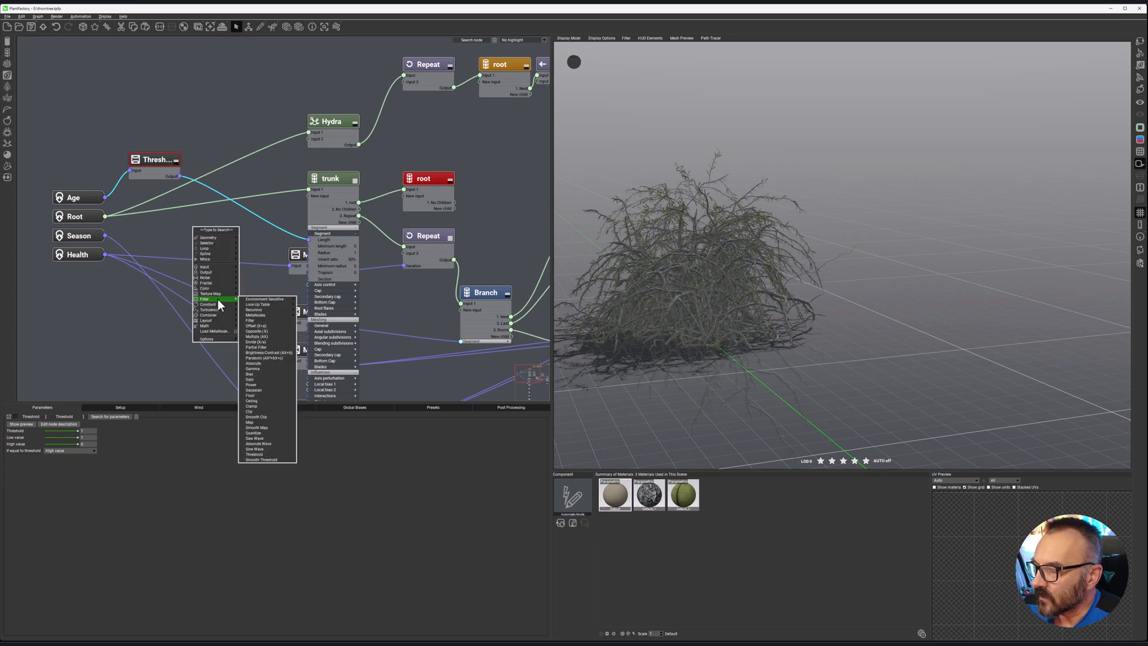
pyautogui.click(278, 422)
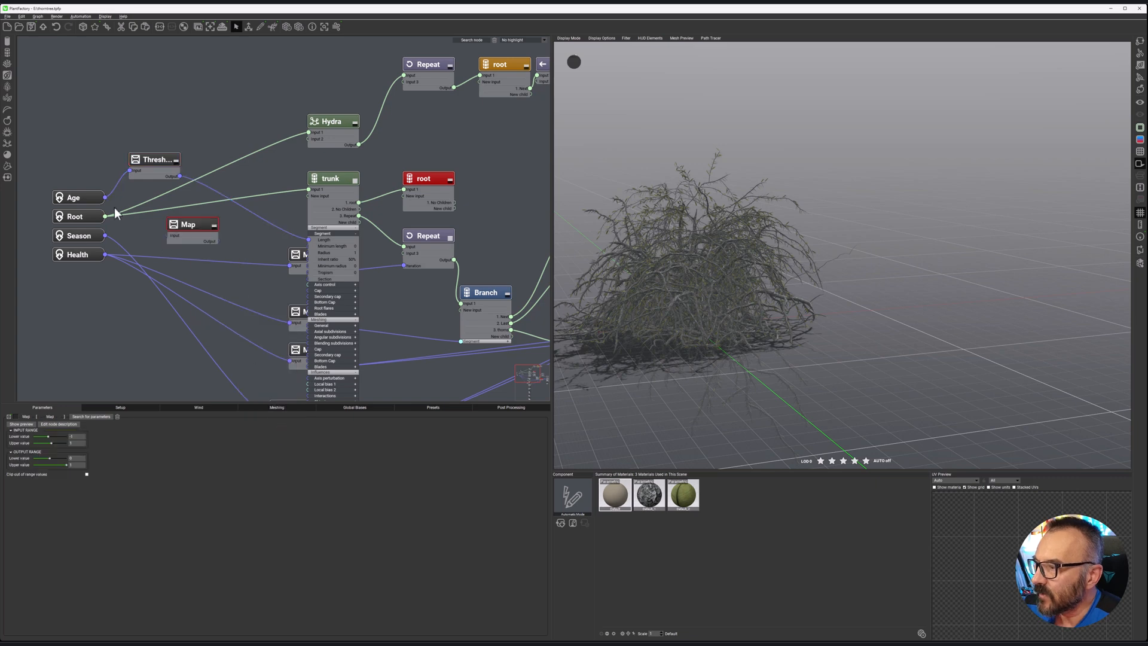
pyautogui.moveTo(105, 197); pyautogui.dragTo(169, 235)
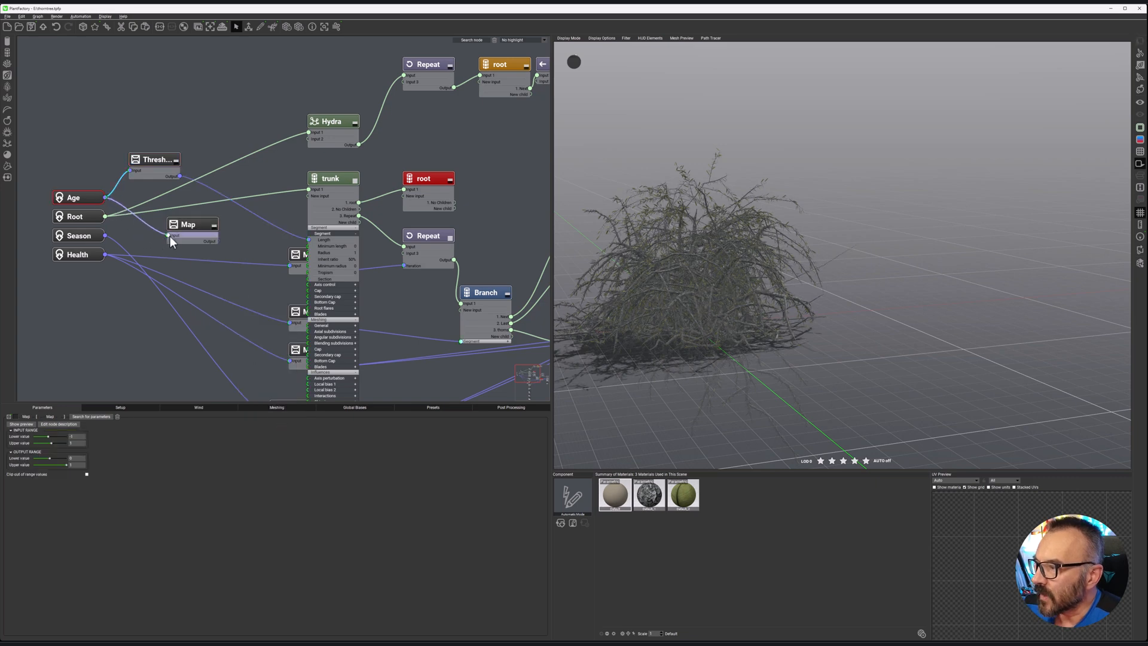
pyautogui.click(201, 221)
# Set the Map filter's input range to 0–100 and its output range to 0–3.
pyautogui.moveTo(84, 438); pyautogui.dragTo(56, 434)
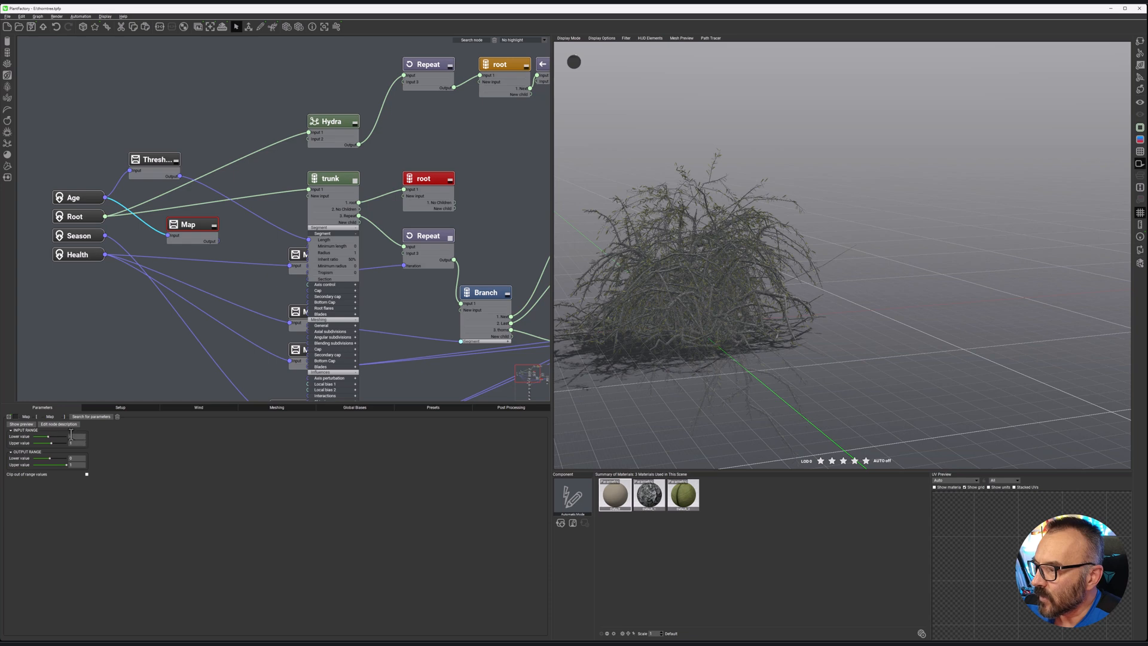
pyautogui.write('0')
pyautogui.press('Tab')
pyautogui.press('Return')
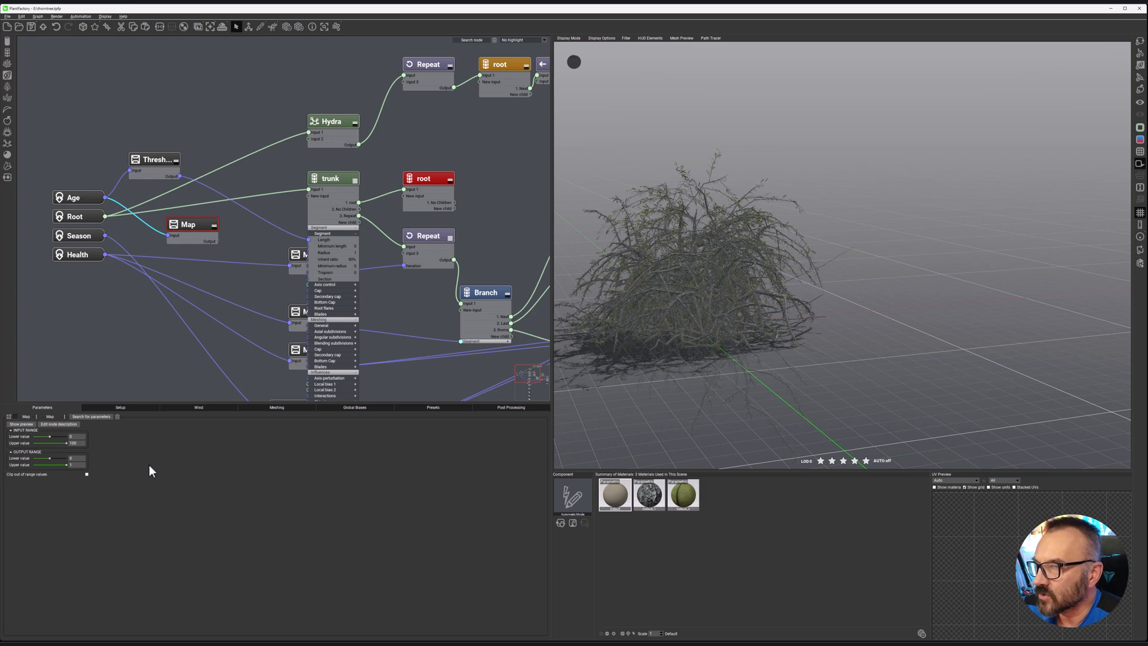
pyautogui.click(70, 458)
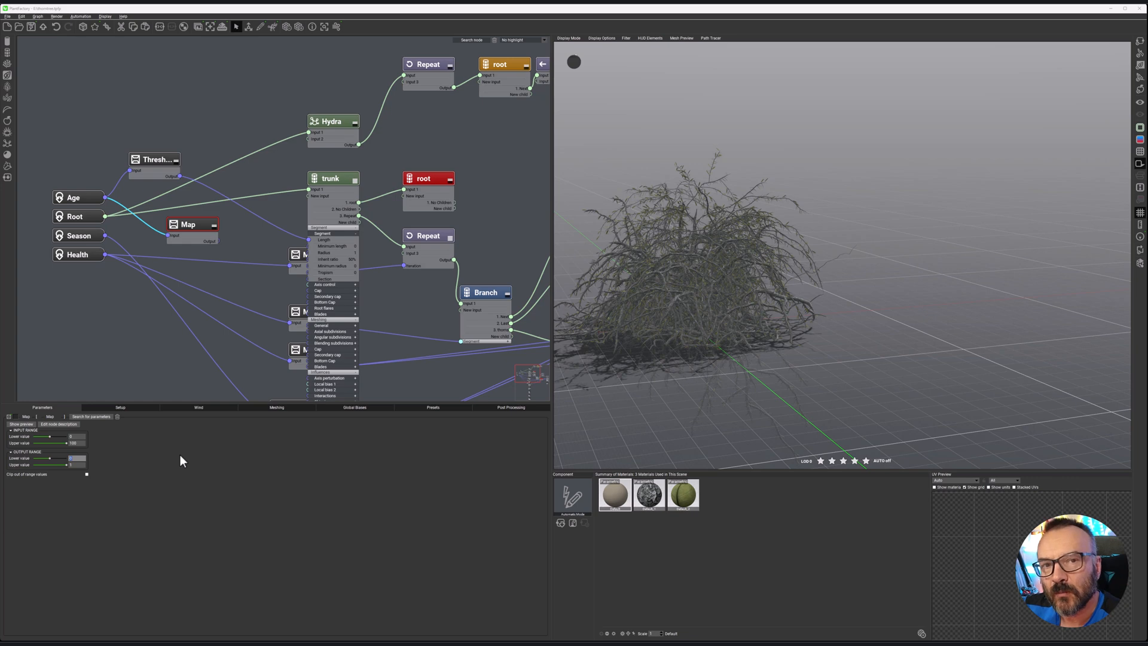
pyautogui.moveTo(75, 465); pyautogui.dragTo(59, 465)
pyautogui.write('3')
pyautogui.press('Return')
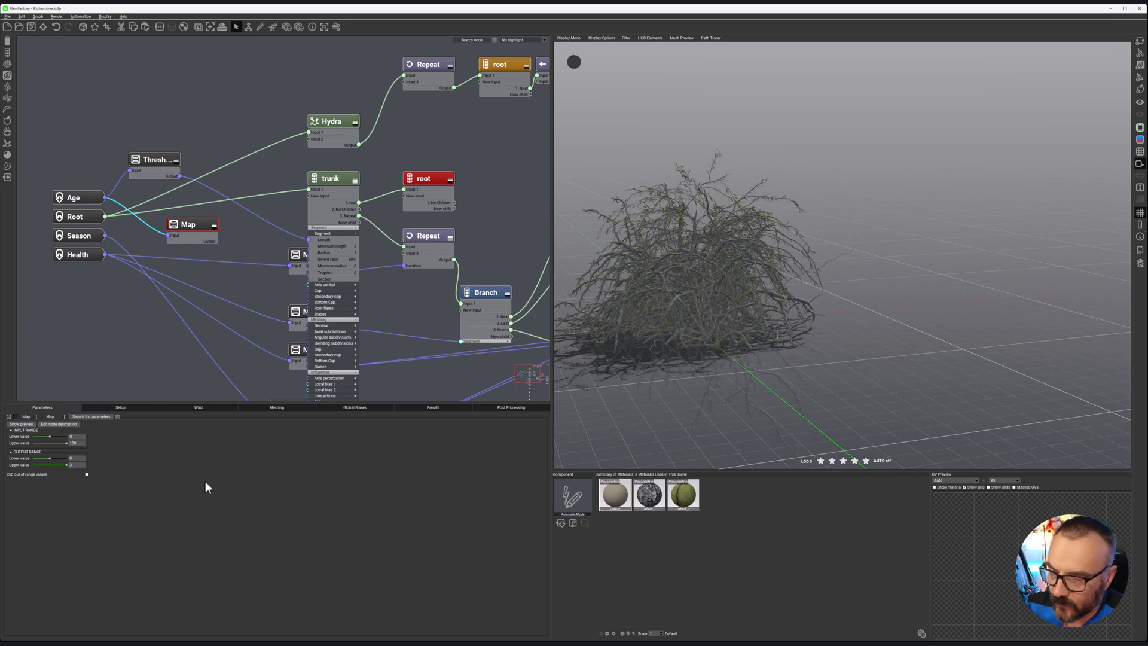
# Replace the Map filter with a Smooth Map filter fed from Age.
pyautogui.rightClick(236, 228)
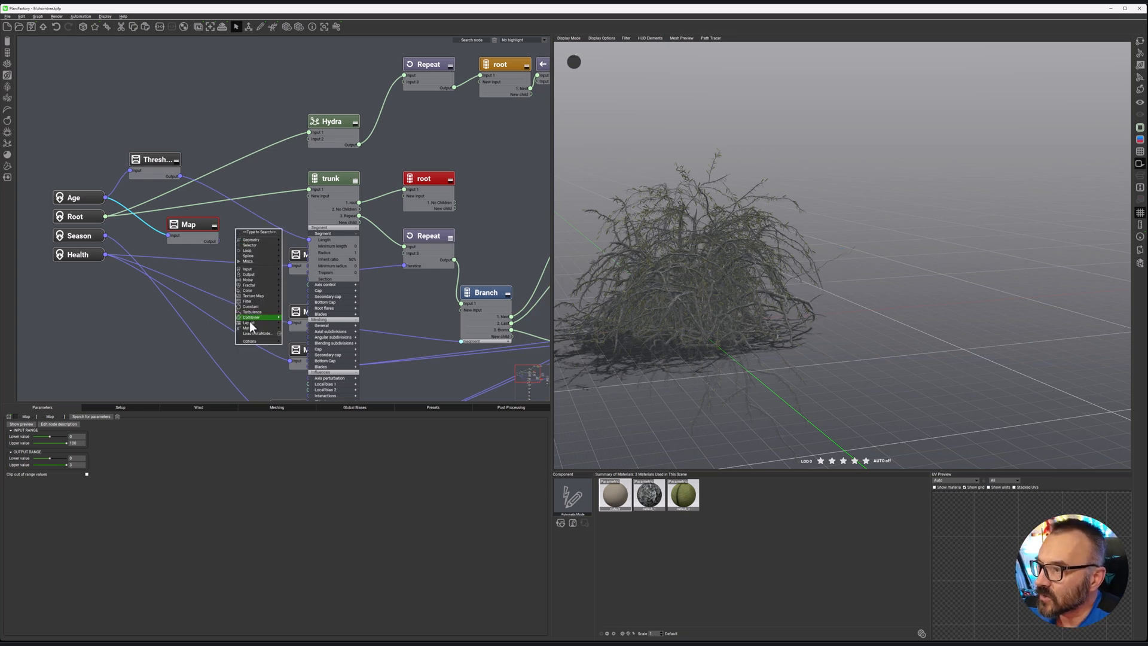
pyautogui.moveTo(256, 301)
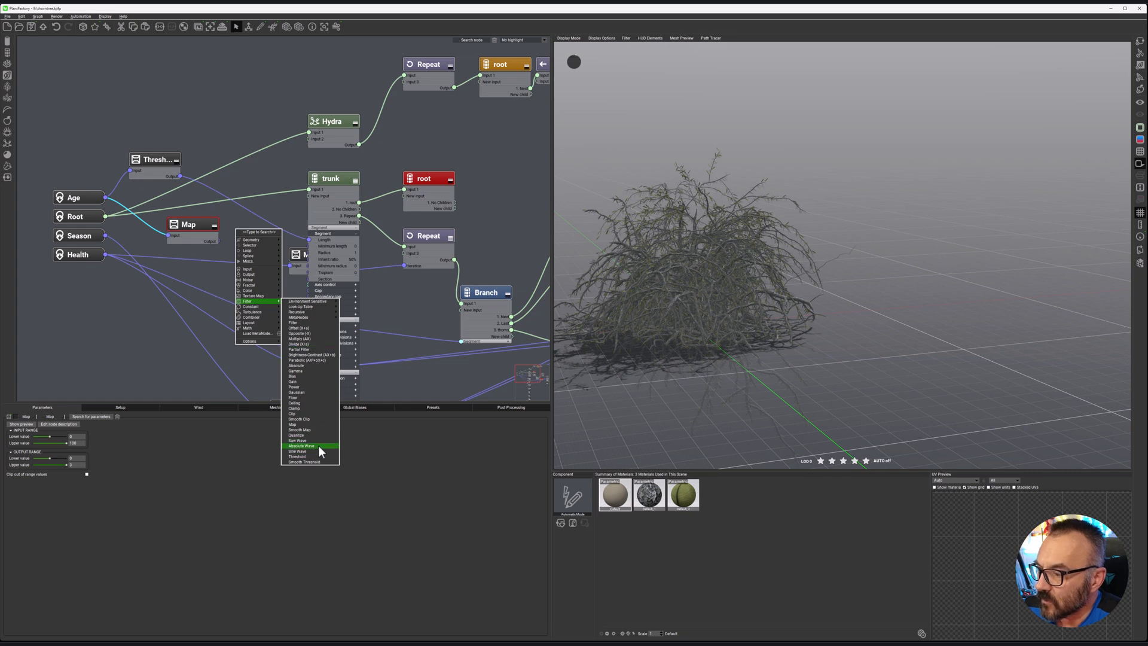
pyautogui.click(317, 430)
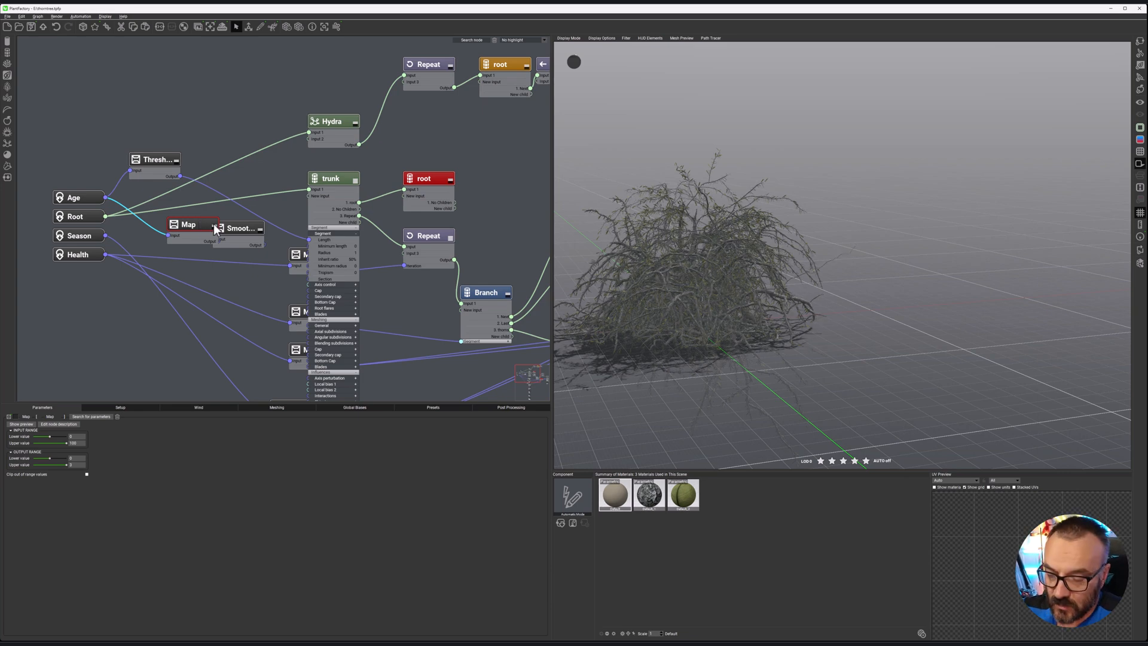
pyautogui.press('Delete')
pyautogui.moveTo(105, 197); pyautogui.dragTo(198, 228)
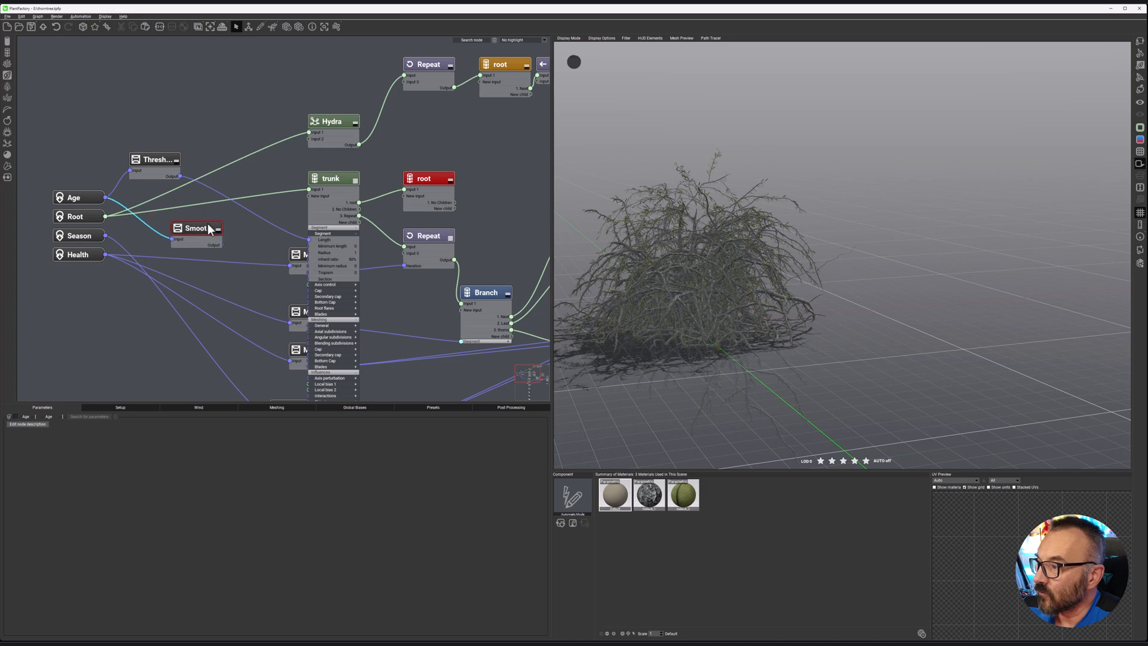
# Set the Smooth Map filter's input range to 0–100 and its output range to 0–3.
pyautogui.click(69, 436)
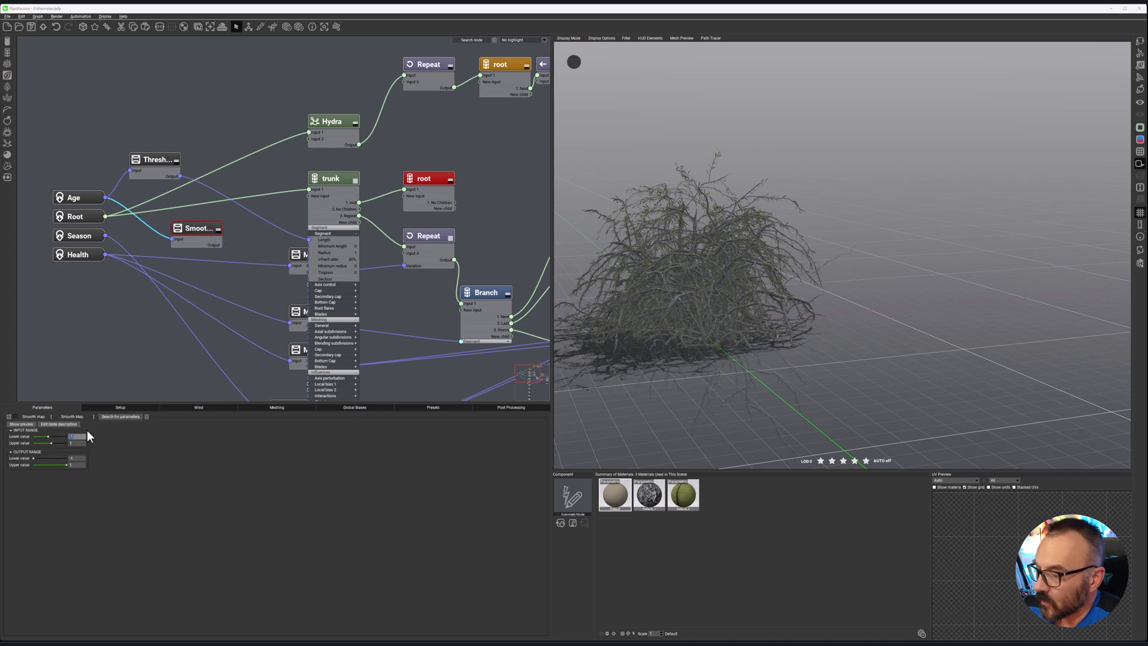
pyautogui.write('0')
pyautogui.click(78, 444)
pyautogui.write('100')
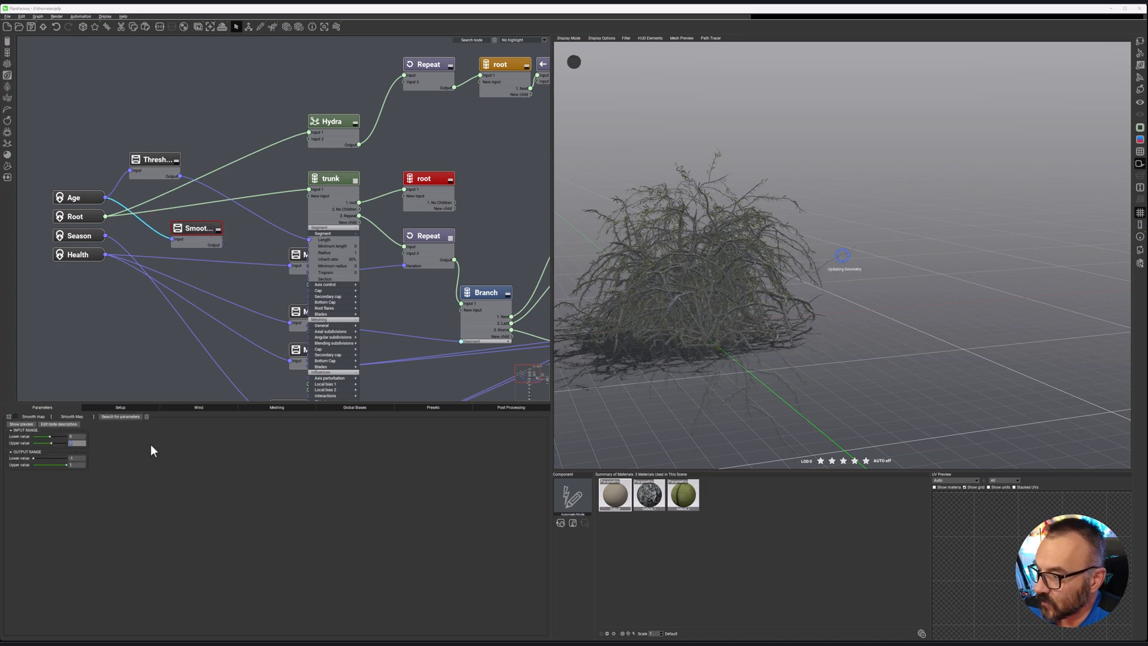
pyautogui.click(80, 457)
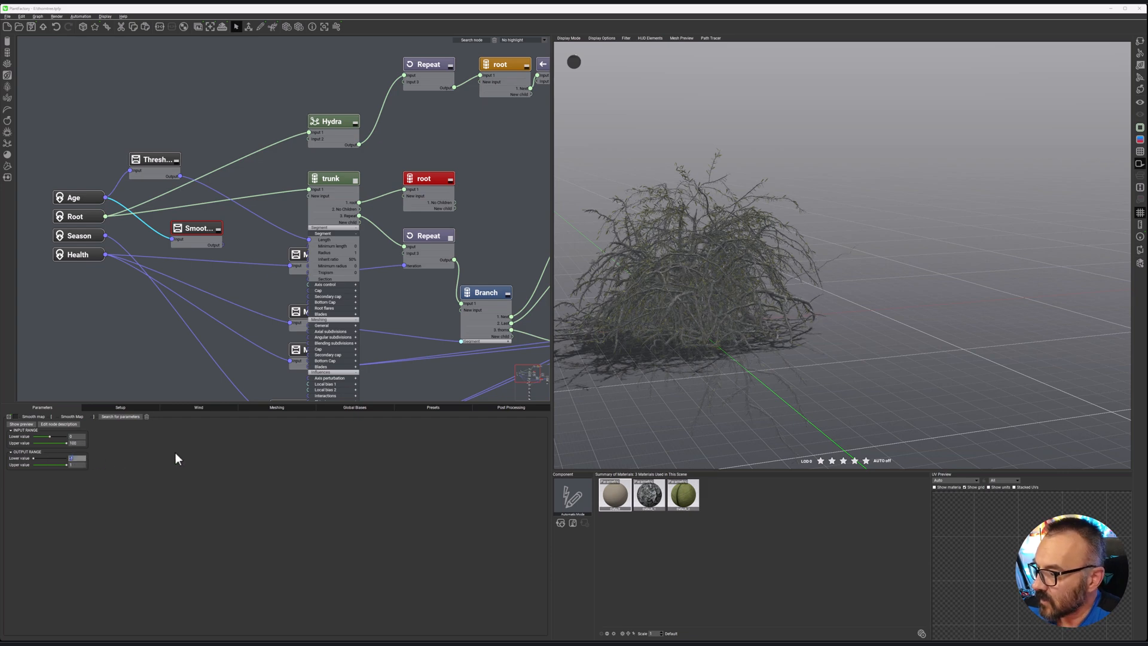
pyautogui.write('0')
pyautogui.click(78, 464)
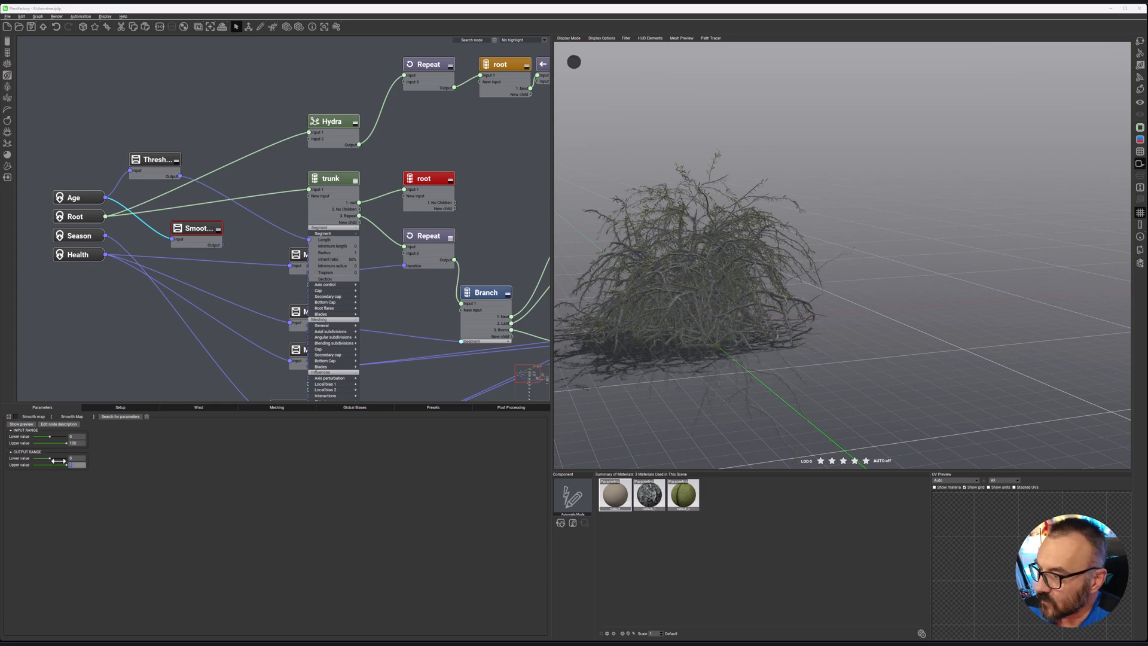
pyautogui.click(161, 472)
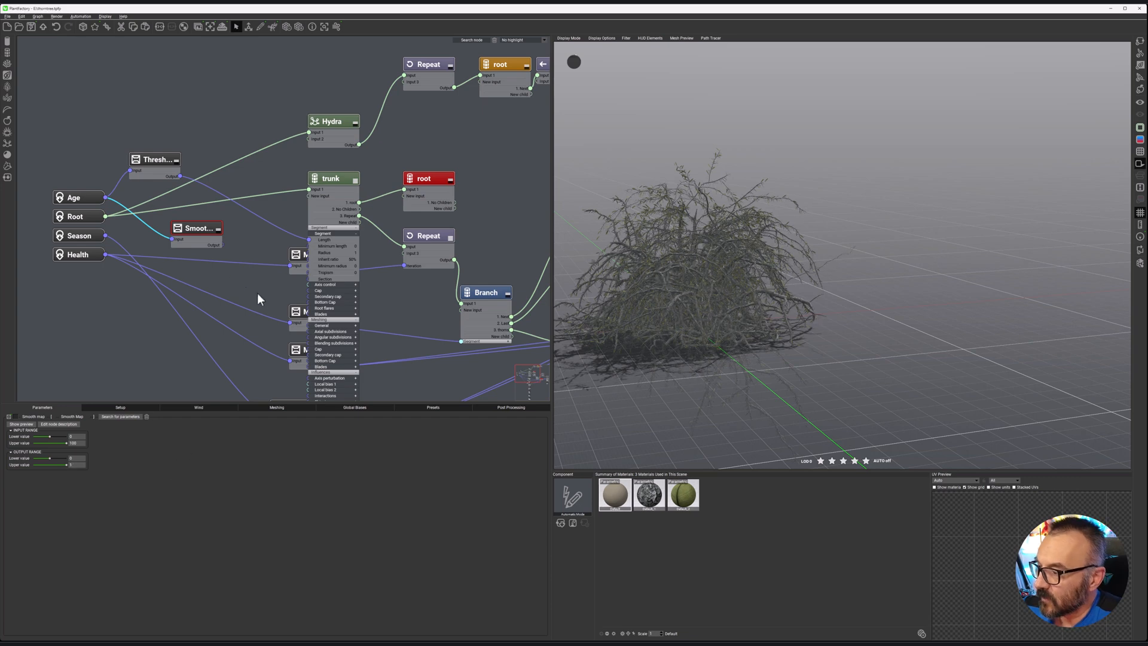
# Align the Threshold and Smooth Map nodes one above the other beside Age and compare their settings.
pyautogui.moveTo(157, 159); pyautogui.dragTo(180, 171)
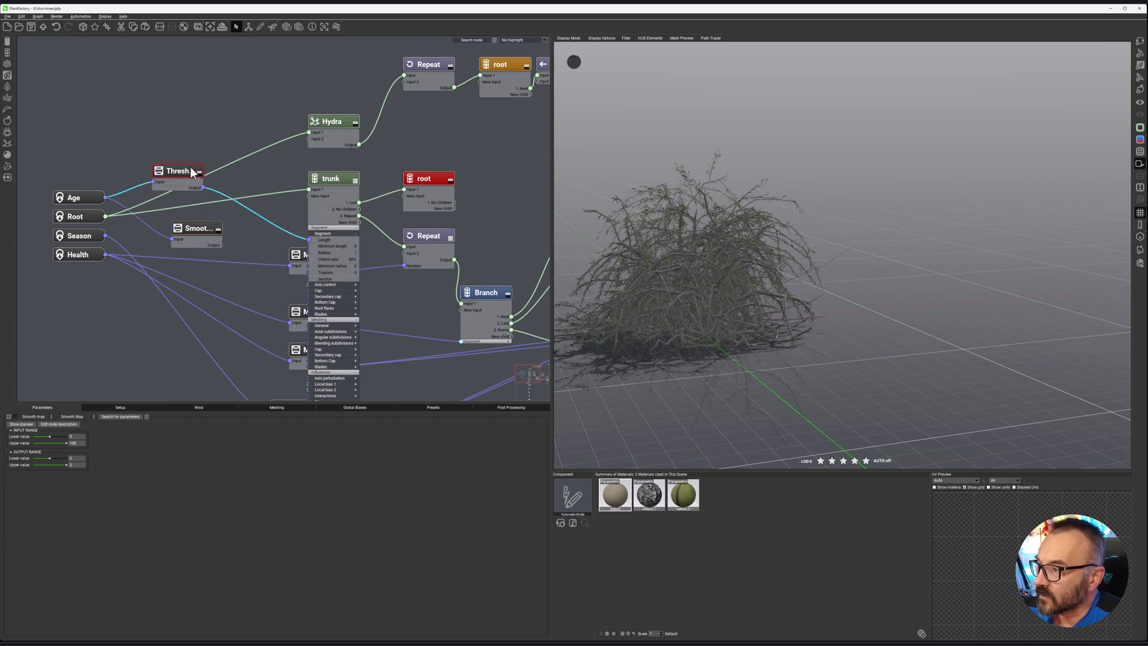
pyautogui.moveTo(192, 238); pyautogui.dragTo(172, 234)
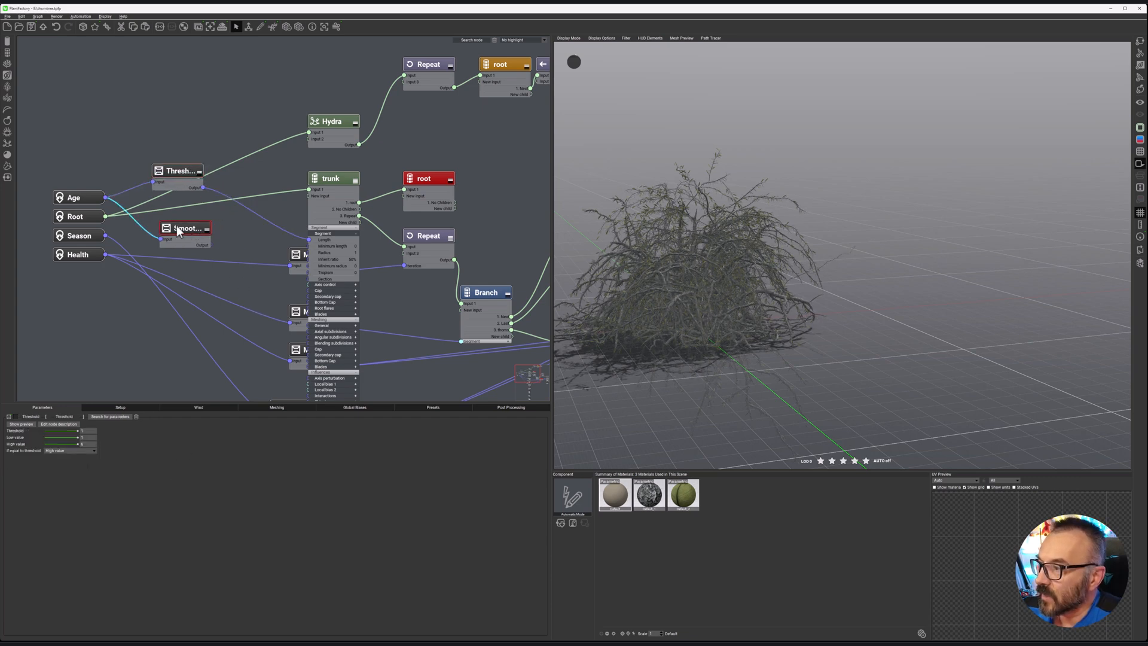
pyautogui.click(185, 174)
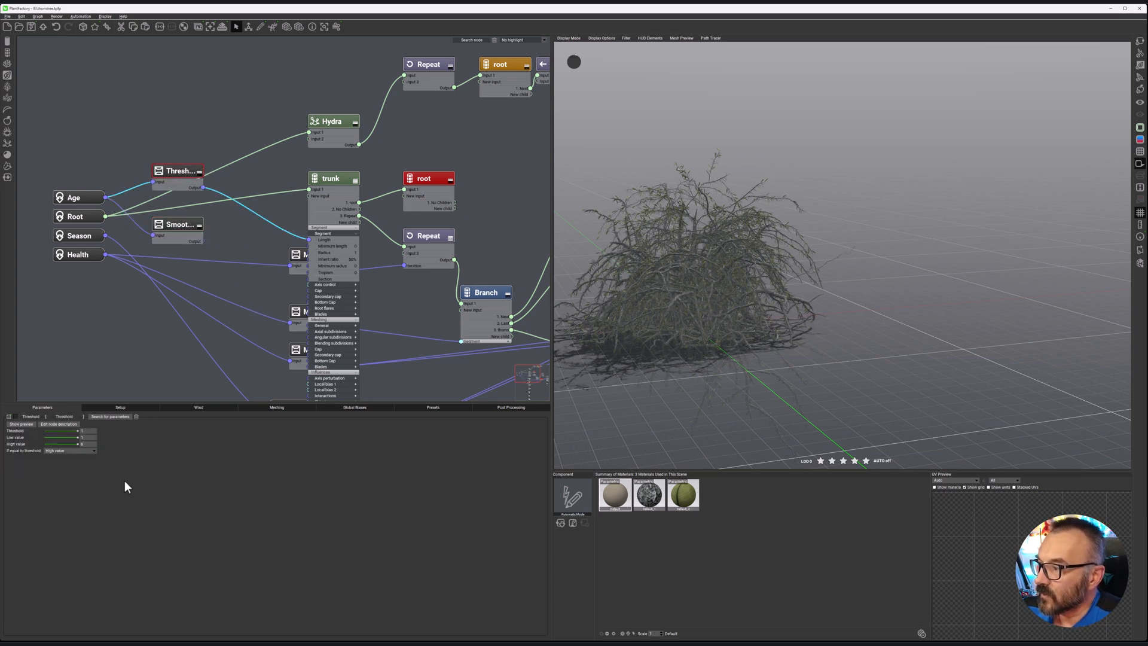
pyautogui.click(187, 229)
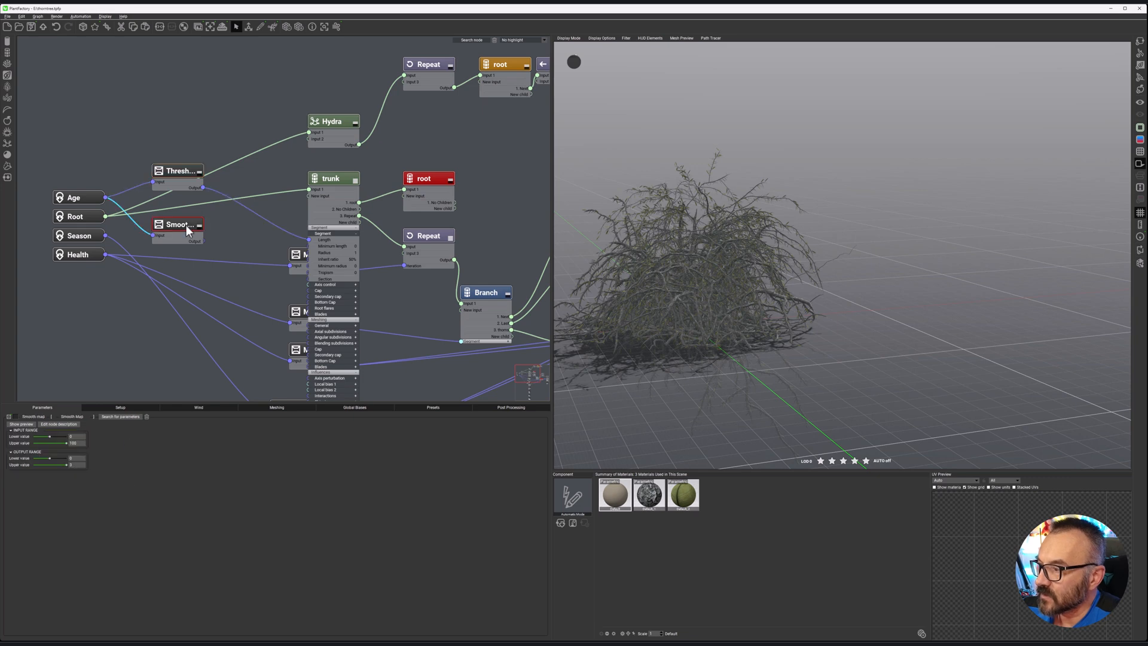
# Add a Math Add node and place it between the two filters and the trunk node.
pyautogui.rightClick(223, 225)
pyautogui.moveTo(251, 322)
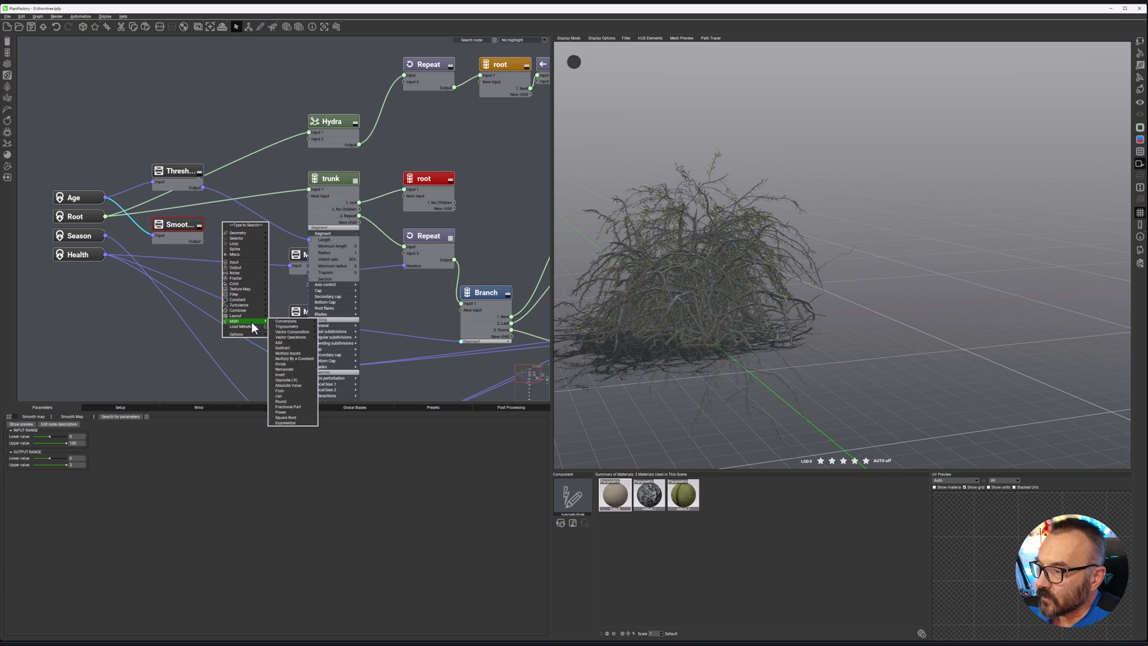
pyautogui.click(293, 342)
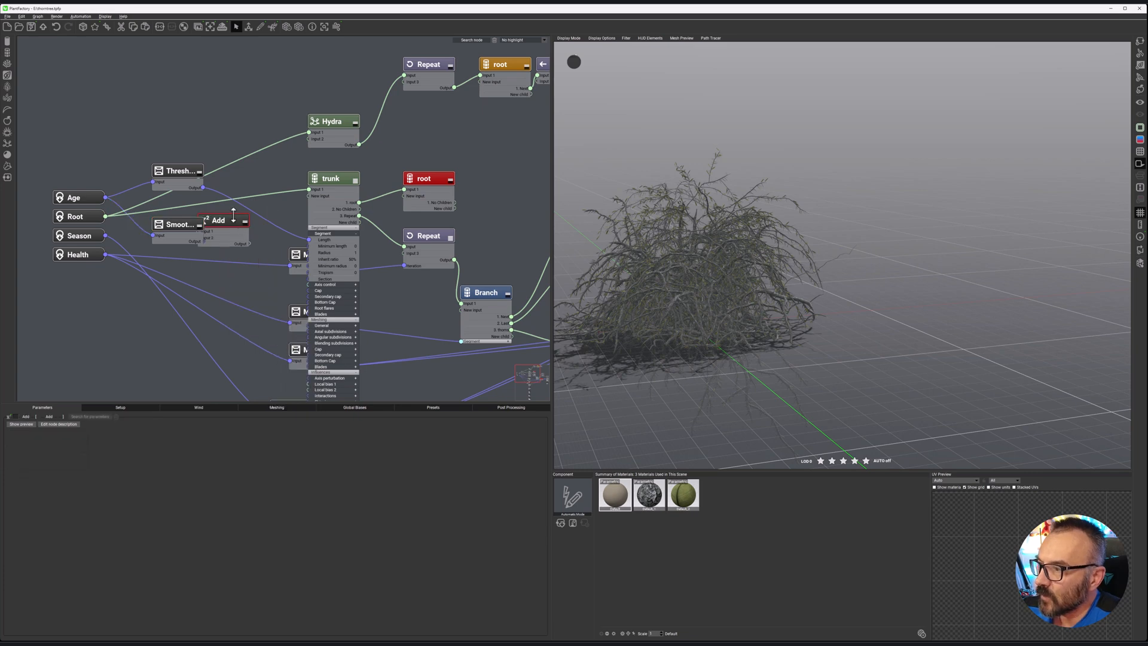
pyautogui.moveTo(239, 219); pyautogui.dragTo(264, 189)
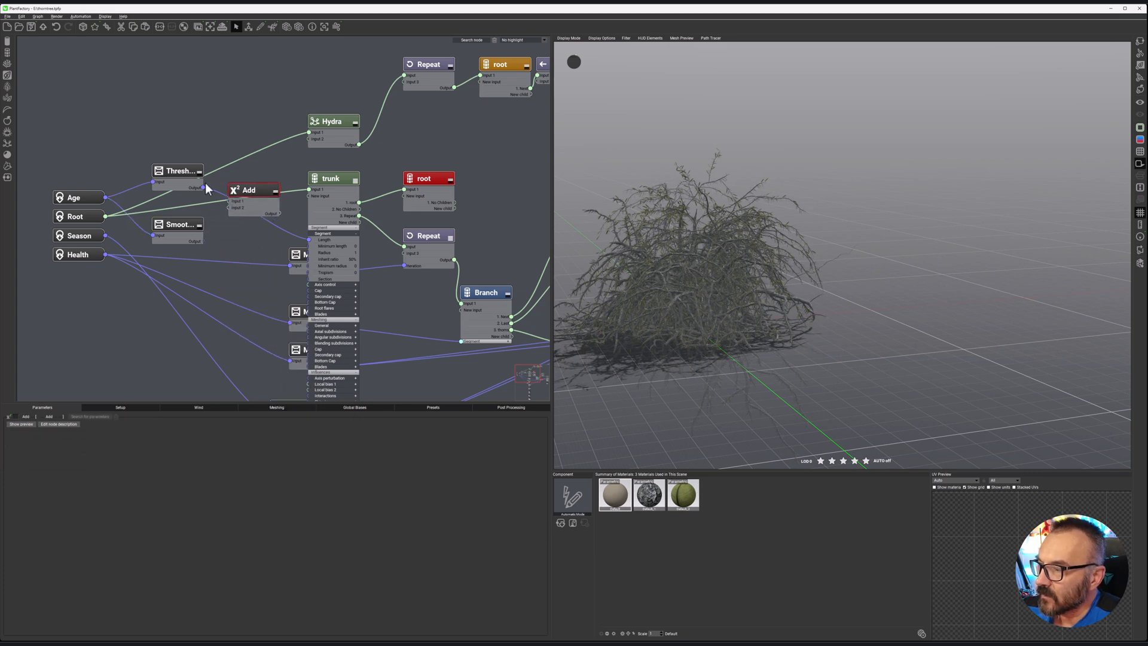
# Add a Combiner Add node beside the Smooth Map filter and move the Math Add node up out of the way.
pyautogui.rightClick(238, 231)
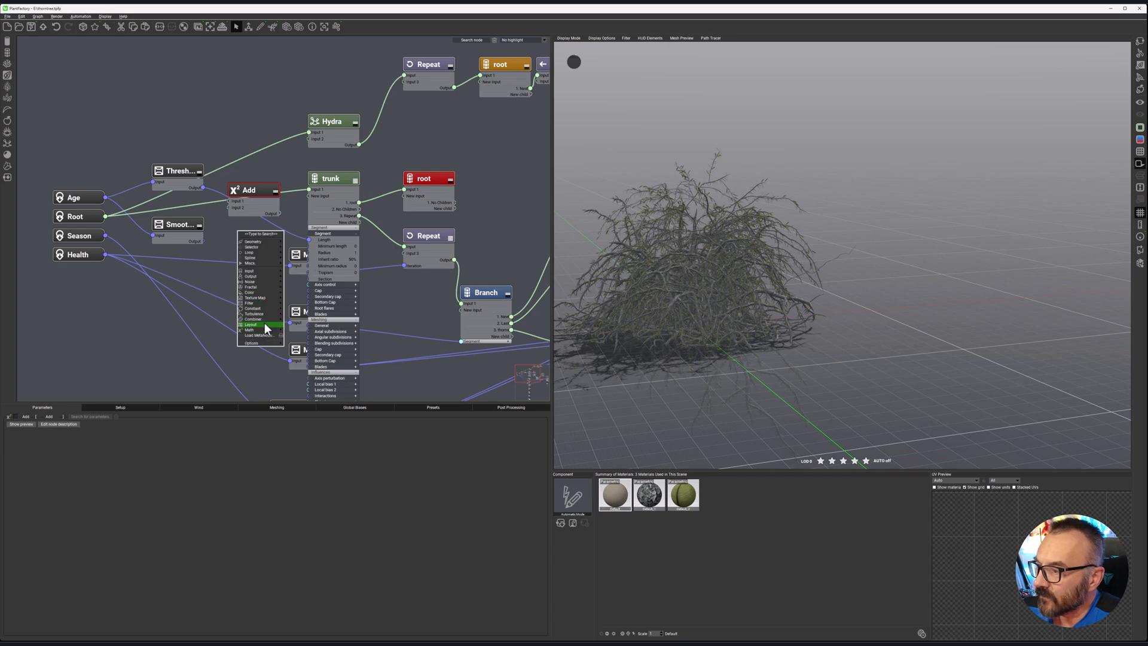
pyautogui.moveTo(263, 319)
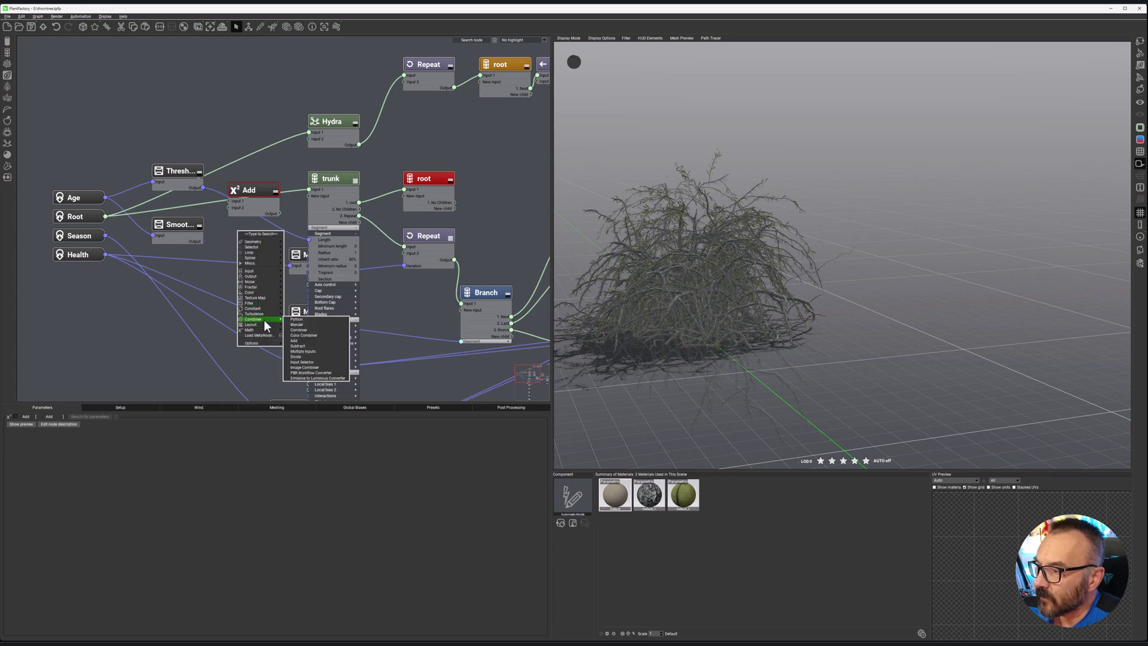
pyautogui.click(335, 341)
pyautogui.moveTo(257, 188); pyautogui.dragTo(260, 149)
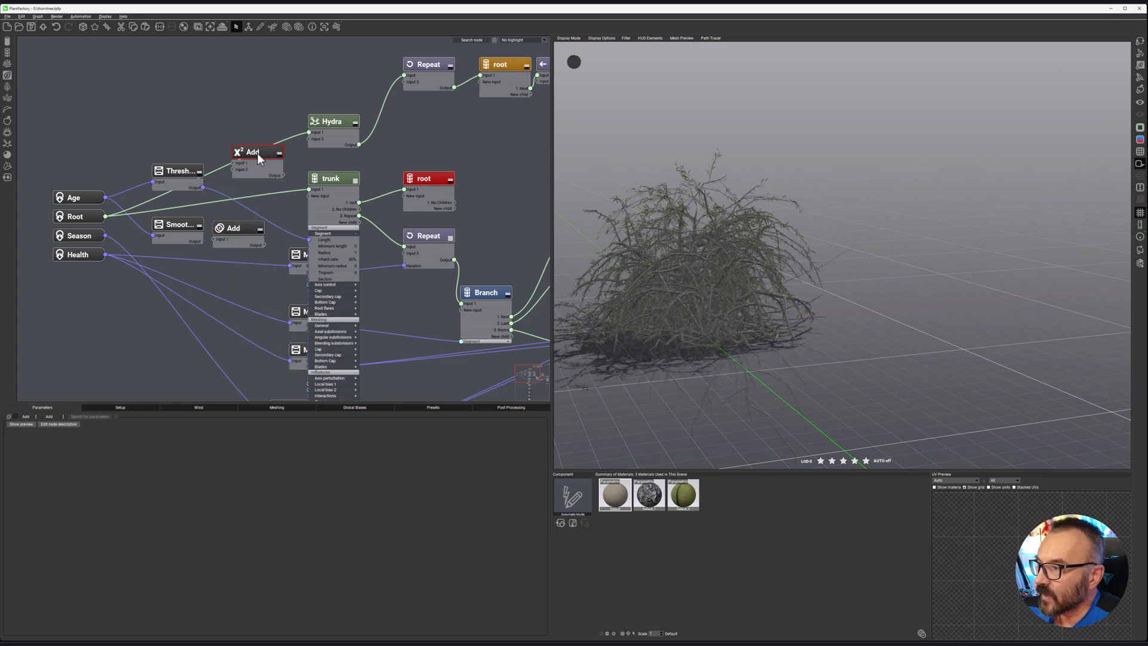
# Place the Combiner Add node below the Math one, feed it from Threshold and Smooth Map, and connect its output to the trunk's Length.
pyautogui.moveTo(243, 235); pyautogui.dragTo(263, 208)
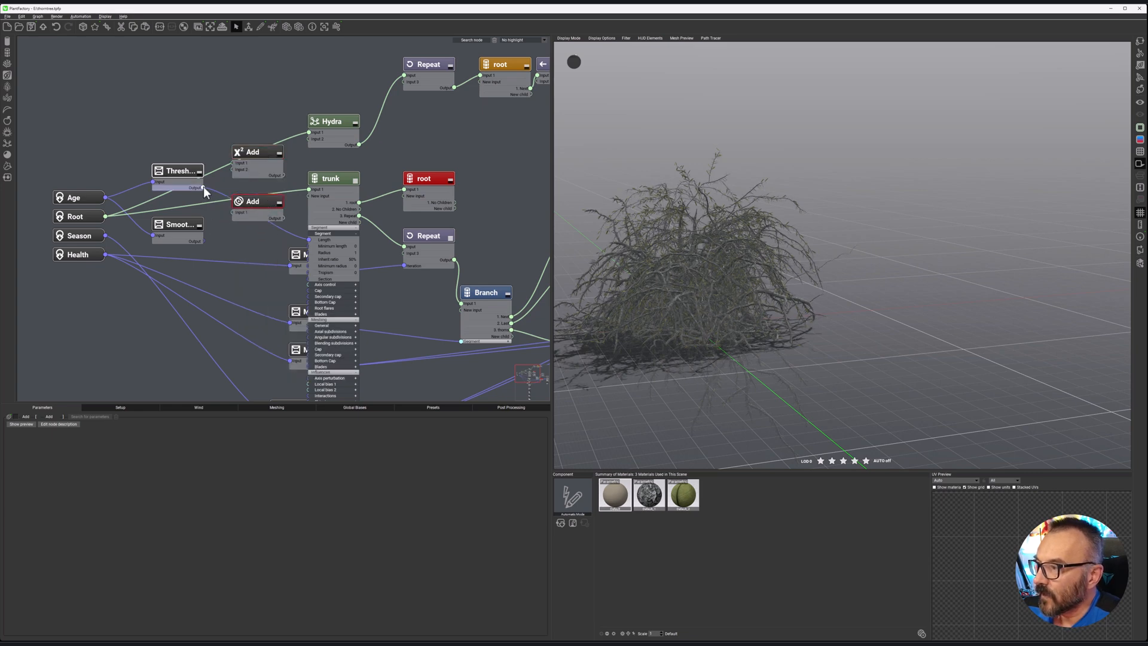
pyautogui.moveTo(204, 188); pyautogui.dragTo(235, 220)
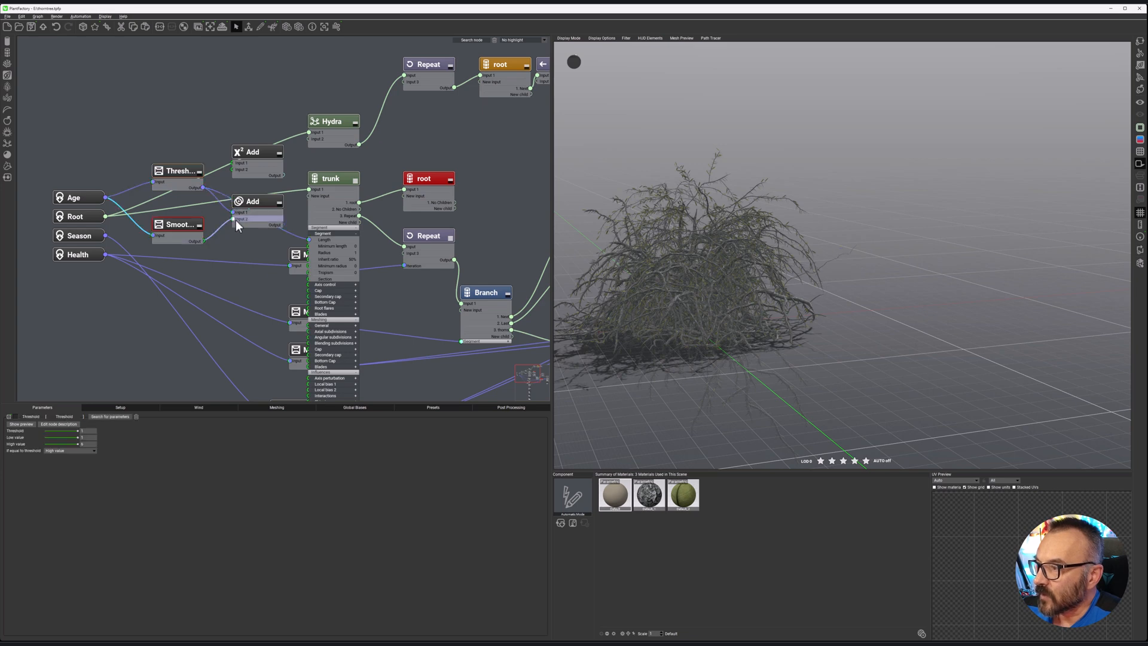
pyautogui.click(283, 231)
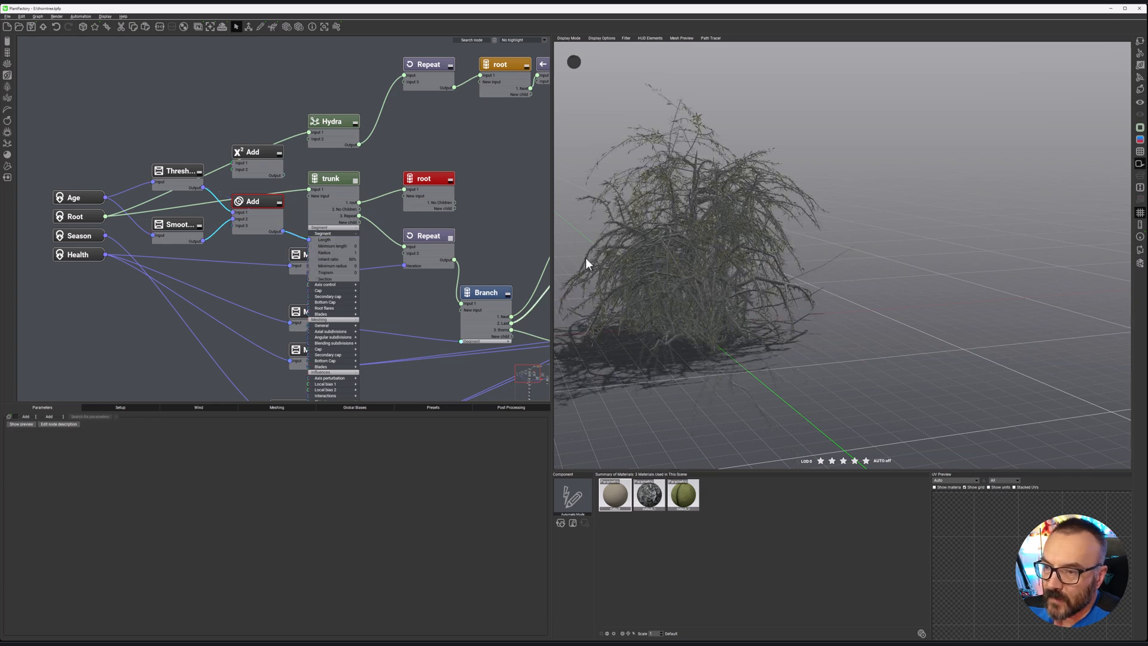
# Lower the plant's Age to 0 and raise it again in stages to test the combined trunk growth.
pyautogui.click(121, 407)
pyautogui.moveTo(82, 467); pyautogui.dragTo(15, 469)
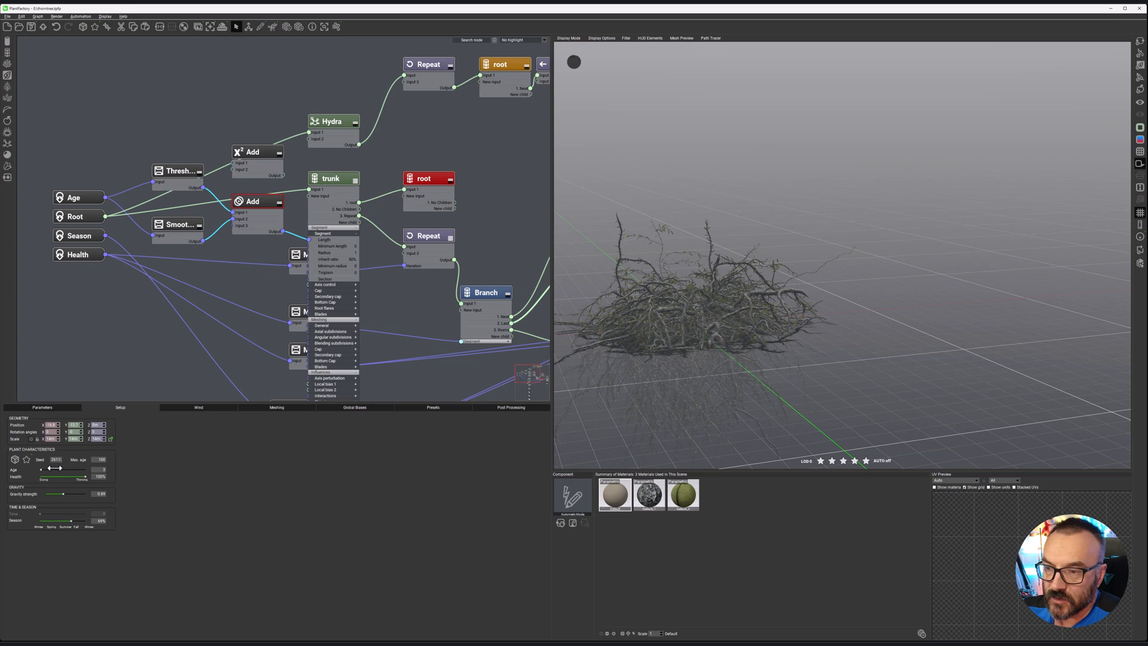
pyautogui.moveTo(54, 468); pyautogui.dragTo(62, 469)
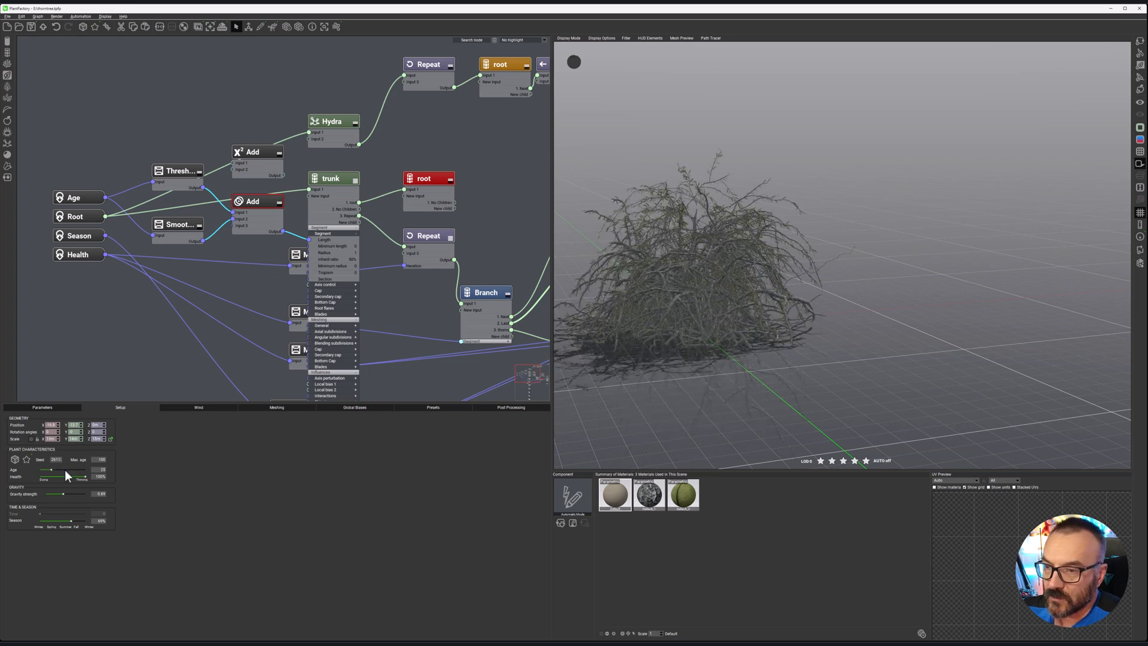
pyautogui.moveTo(64, 469); pyautogui.dragTo(80, 470)
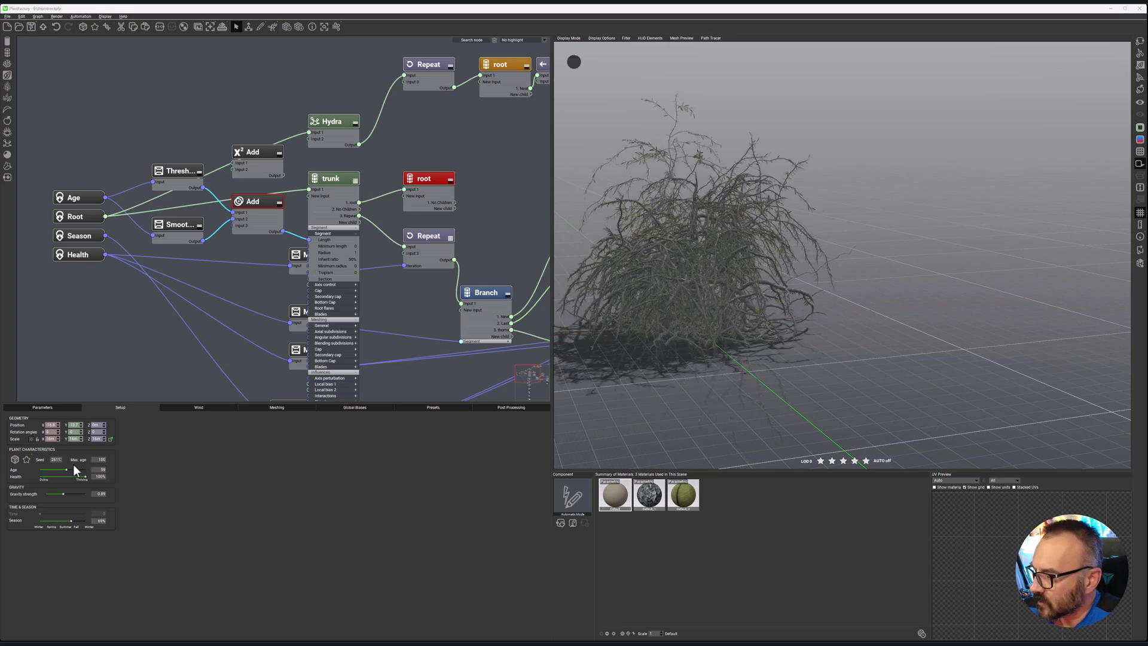
# Raise the plant's Age close to its maximum and delete the unused Math Add node.
pyautogui.moveTo(66, 470); pyautogui.dragTo(87, 468)
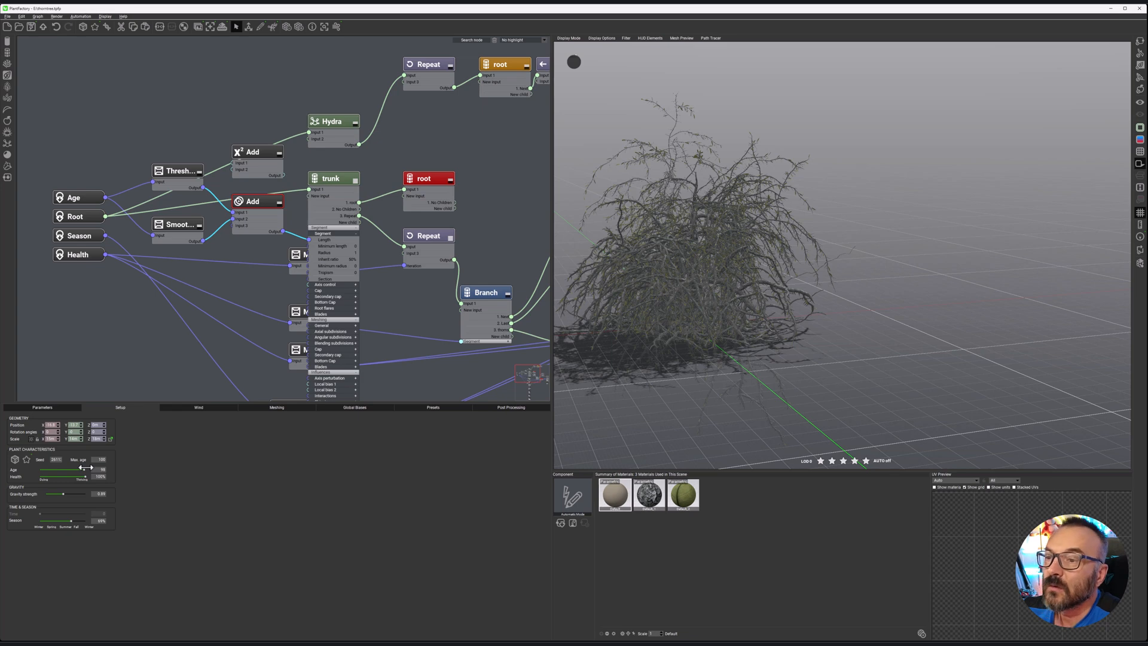
pyautogui.click(271, 155)
pyautogui.press('Delete')
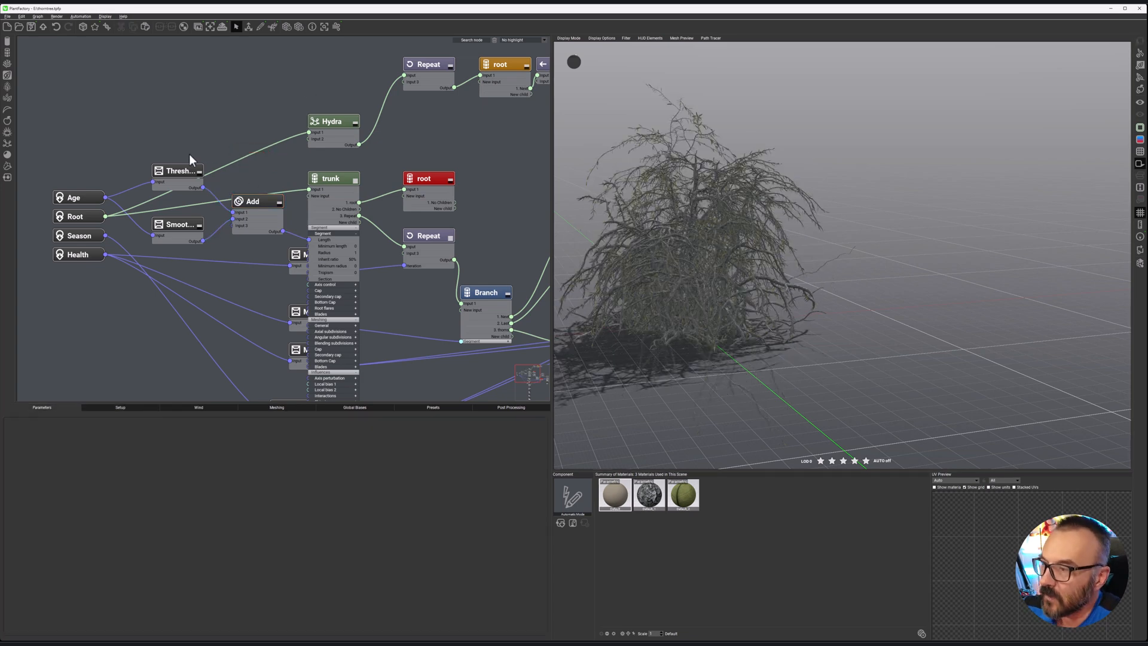
# Move the Threshold, Smooth Map and Combiner Add nodes up so they sit above the Age input.
pyautogui.click(191, 225)
pyautogui.moveTo(190, 226); pyautogui.dragTo(174, 157)
pyautogui.moveTo(272, 212); pyautogui.dragTo(256, 133)
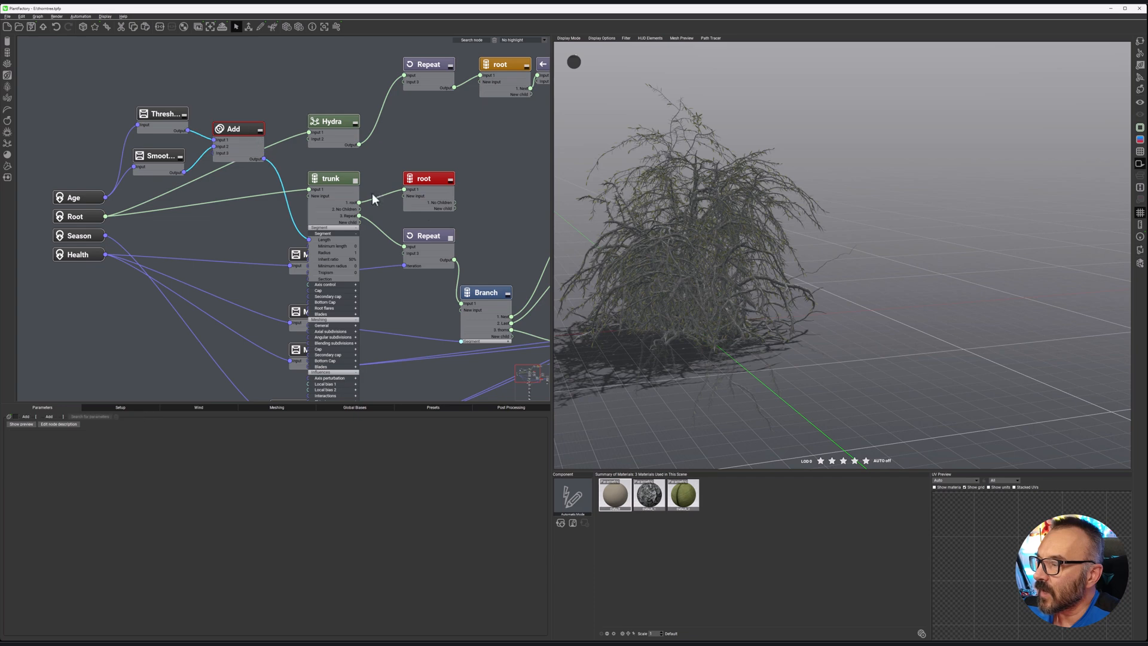
# Expand the Branch node's Segment inputs and shift the node slightly to clear the Repeat node.
pyautogui.moveTo(491, 228); pyautogui.dragTo(437, 155, button='middle')
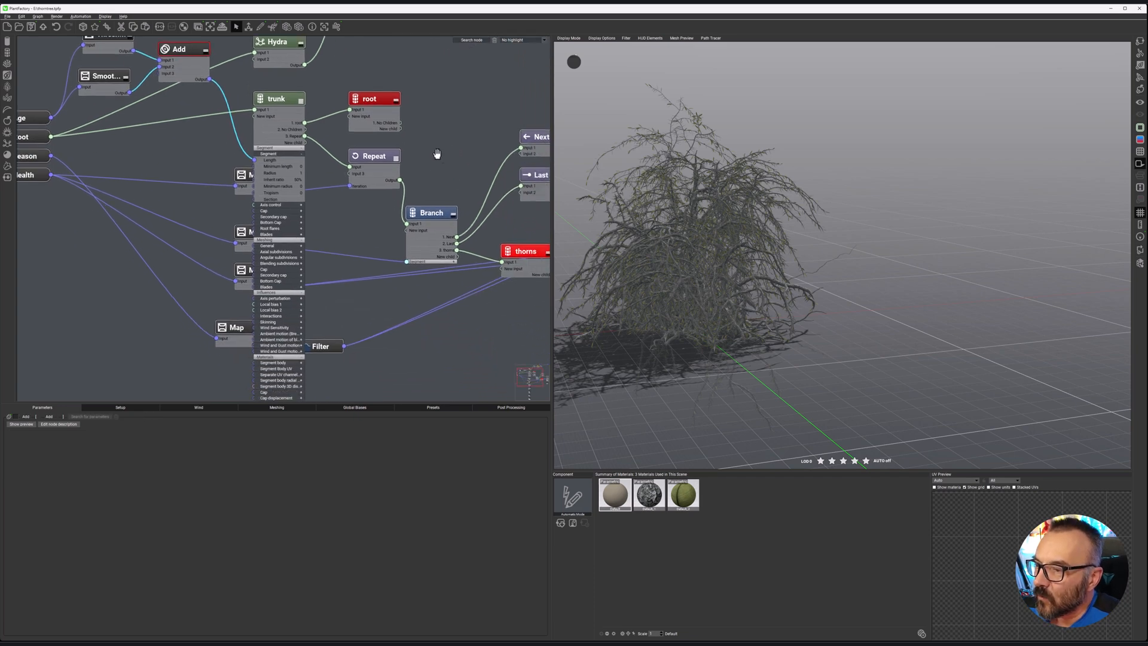
pyautogui.click(454, 214)
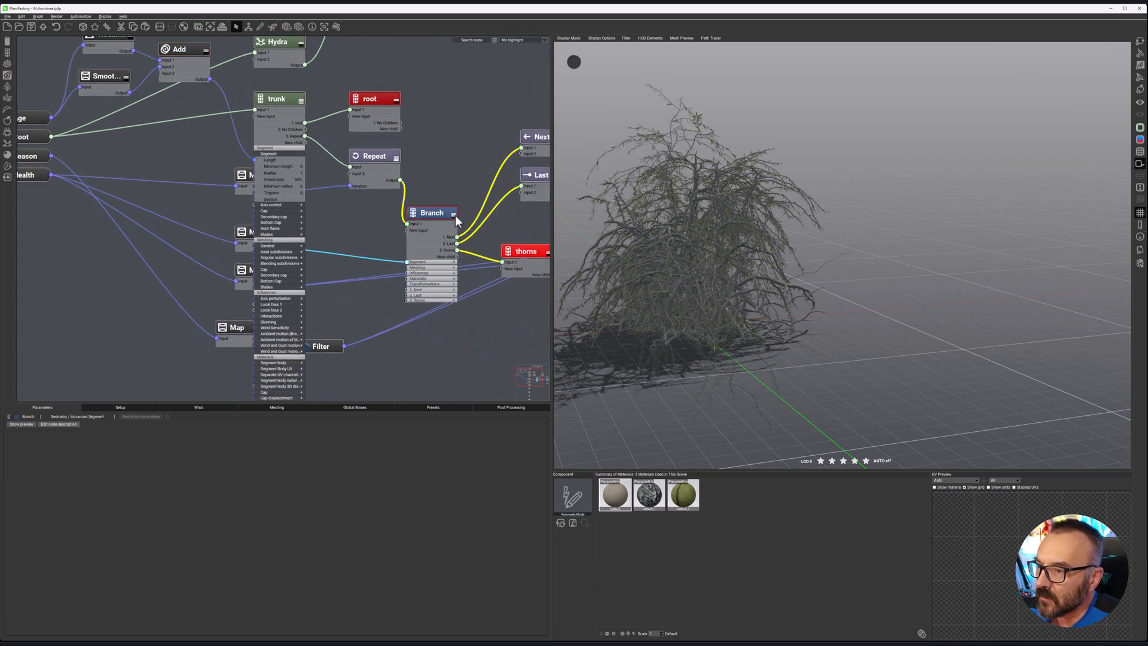
pyautogui.click(454, 216)
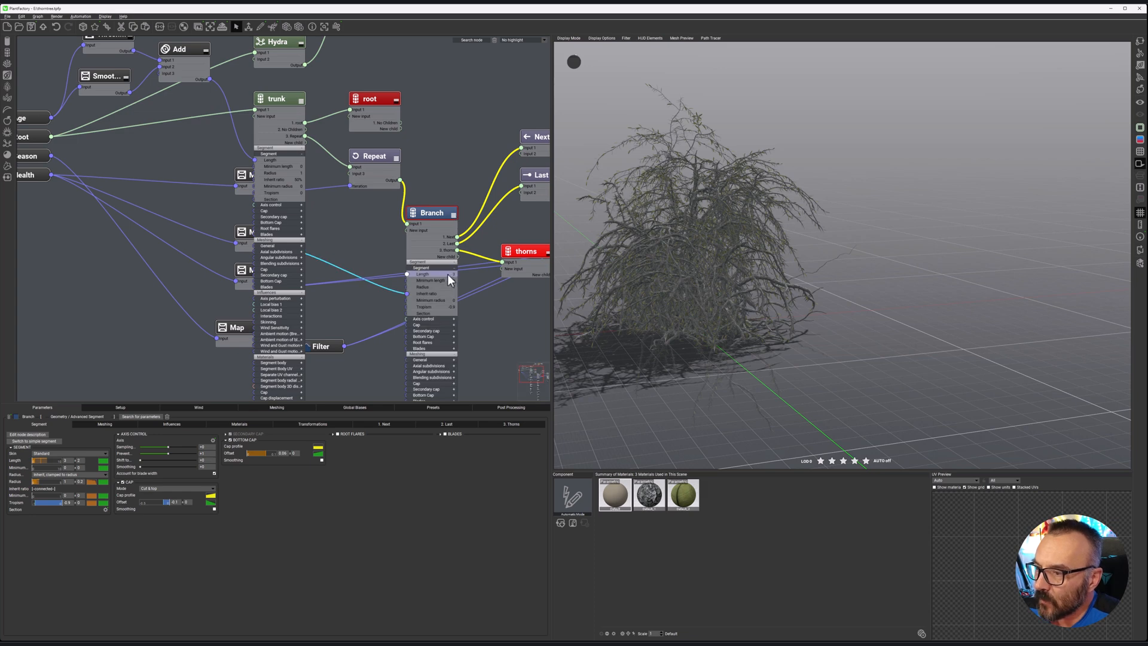
pyautogui.moveTo(440, 213); pyautogui.dragTo(451, 193)
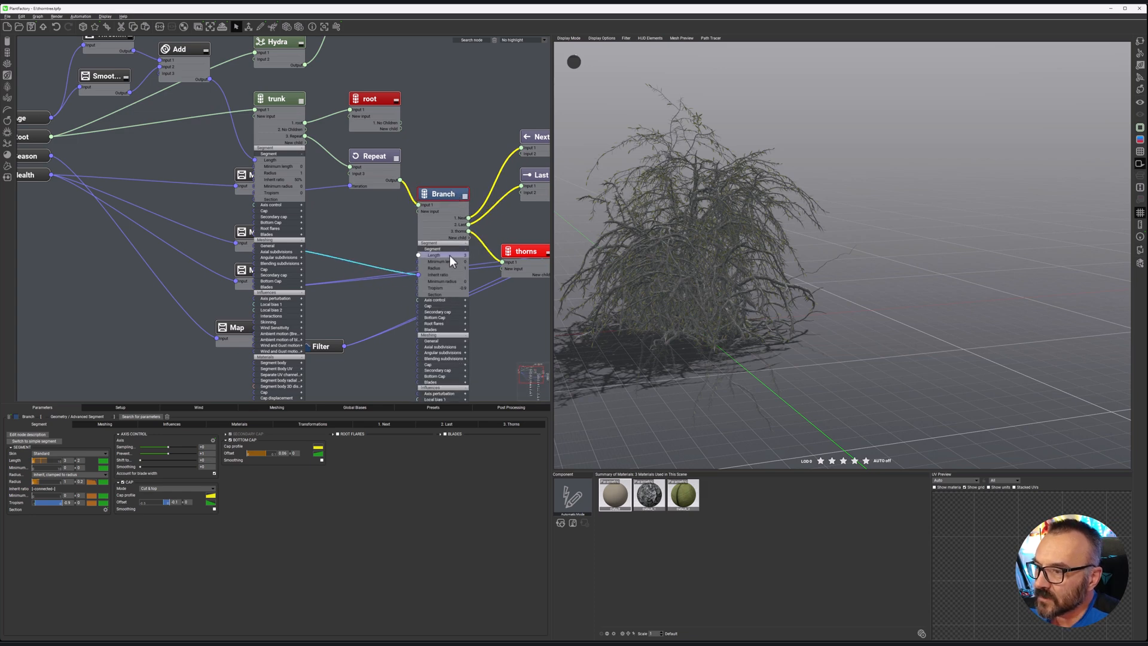
# Add a second Smooth Map filter beside the Branch node and feed it from the Combiner Add node's output.
pyautogui.click(190, 50)
pyautogui.moveTo(183, 128); pyautogui.dragTo(190, 144, button='middle')
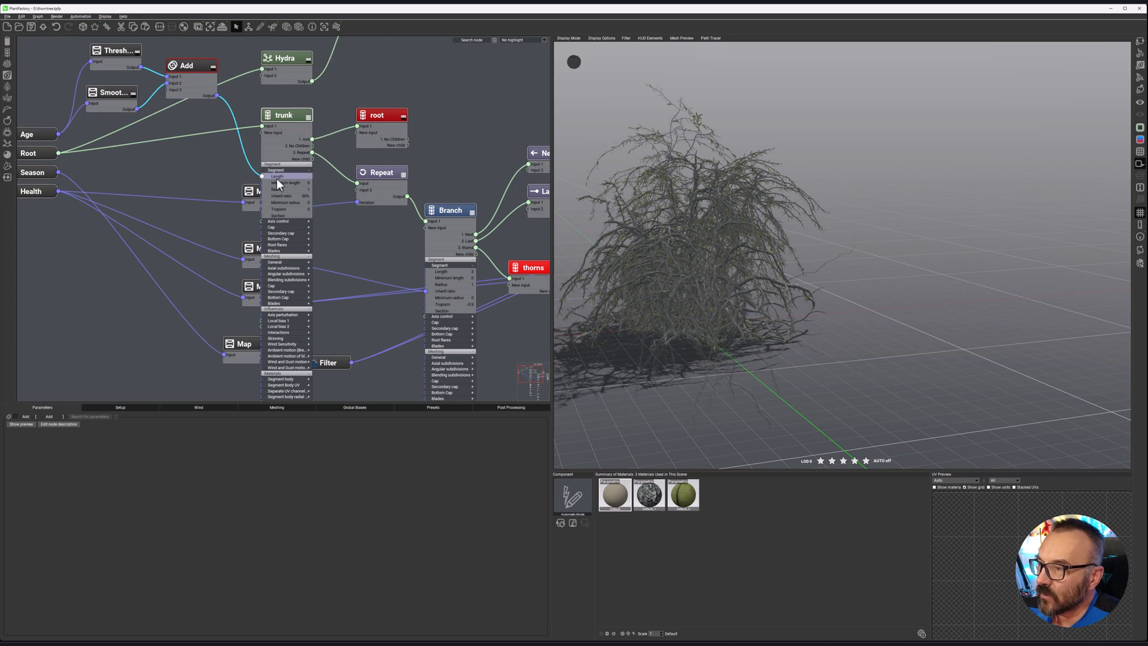
pyautogui.click(120, 51)
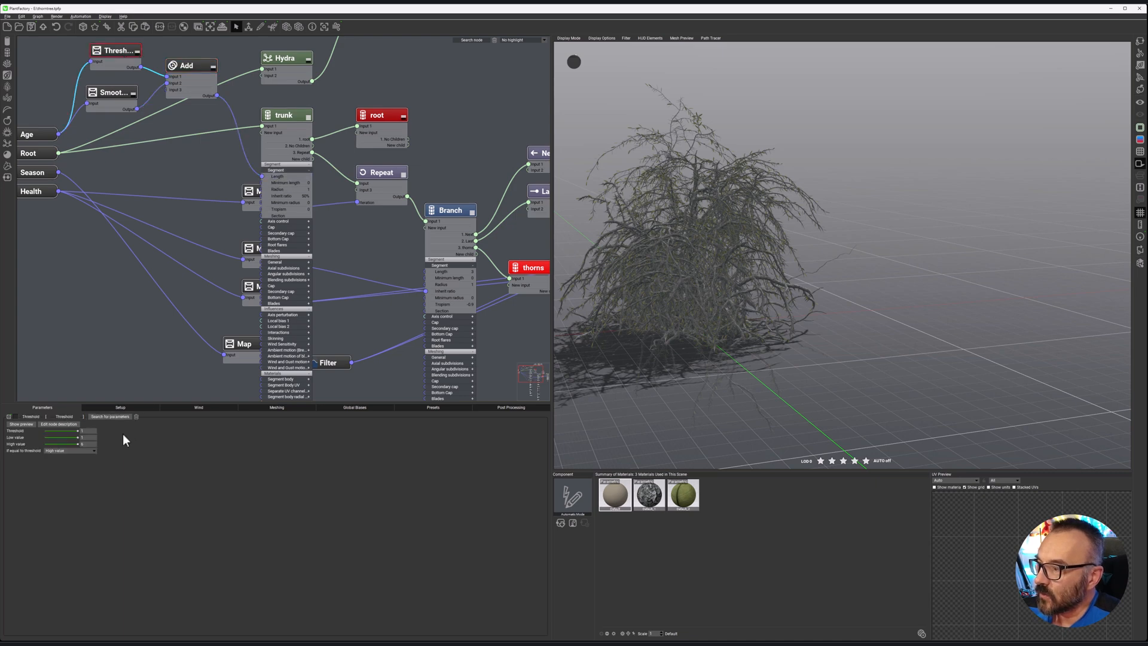
pyautogui.click(110, 92)
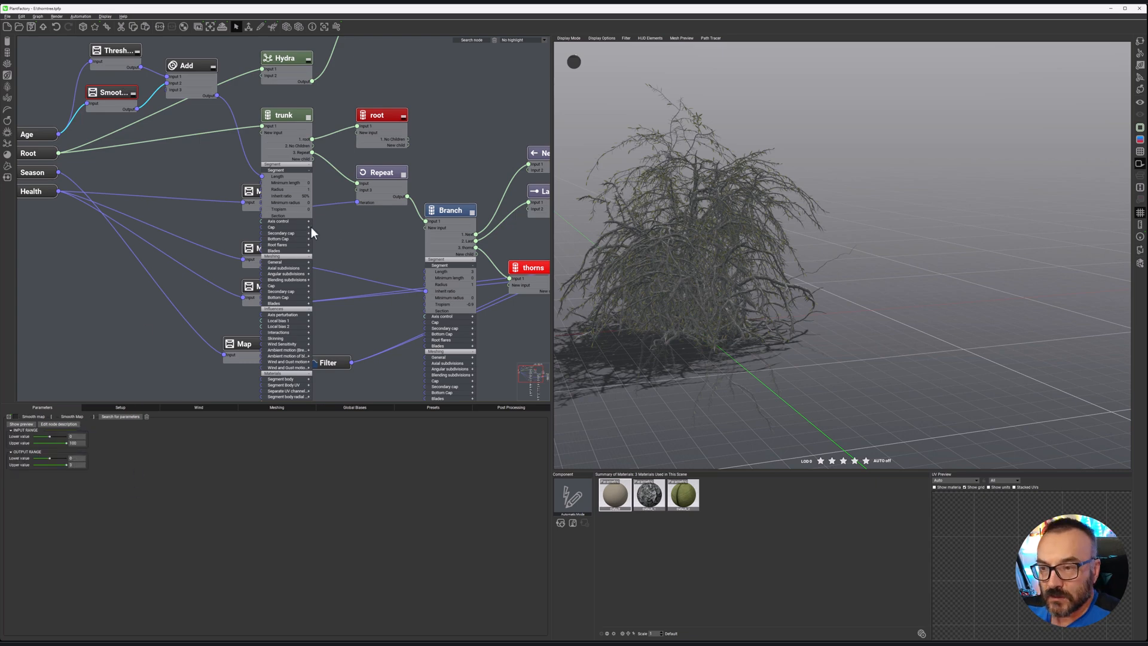
pyautogui.rightClick(350, 237)
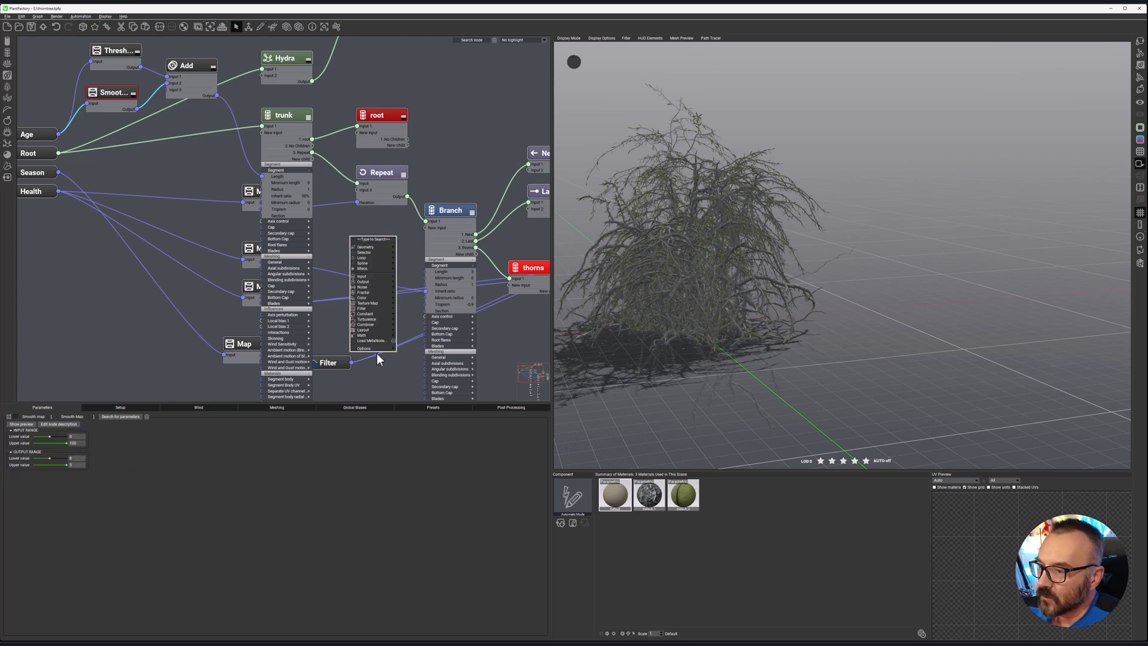
pyautogui.moveTo(378, 308)
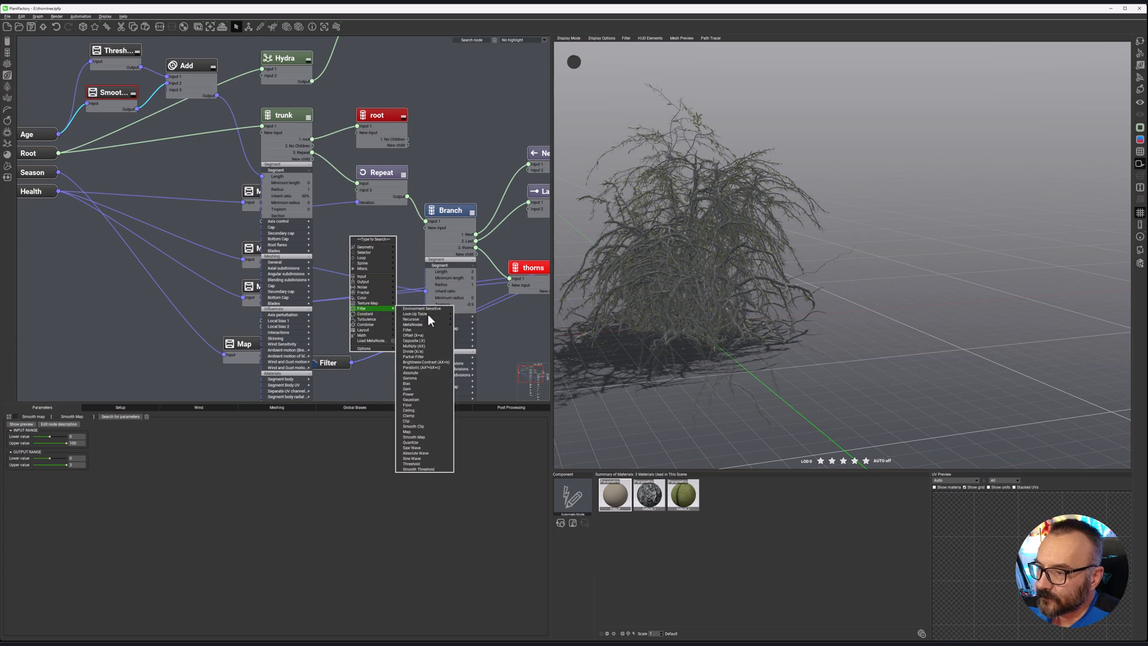
pyautogui.click(434, 438)
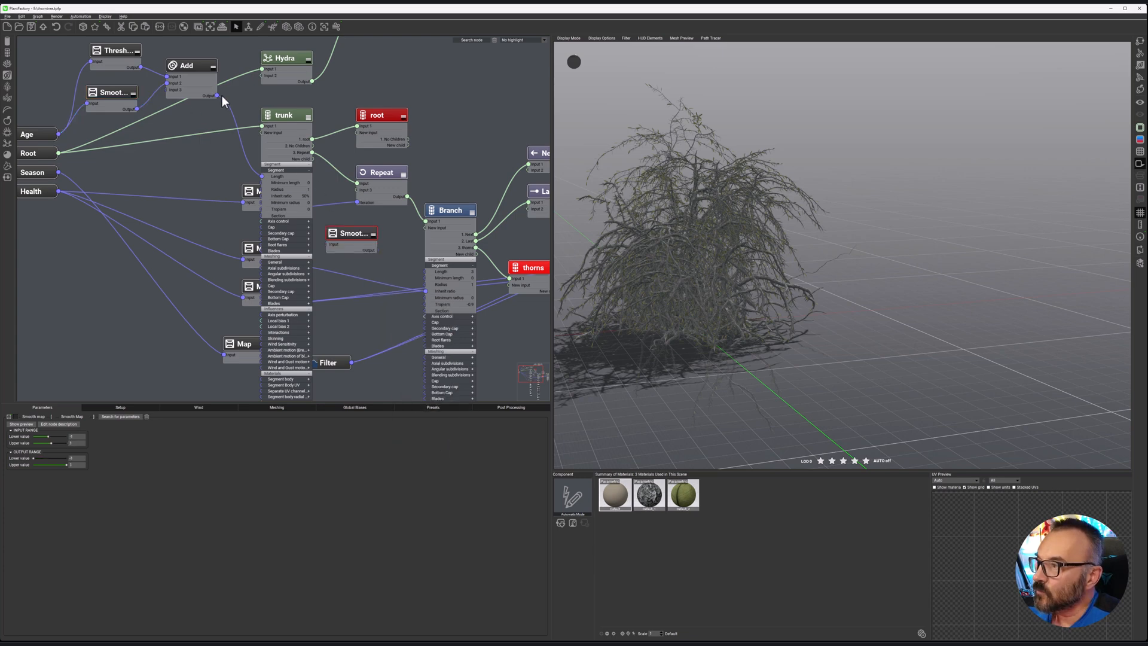
pyautogui.moveTo(217, 95); pyautogui.dragTo(379, 241)
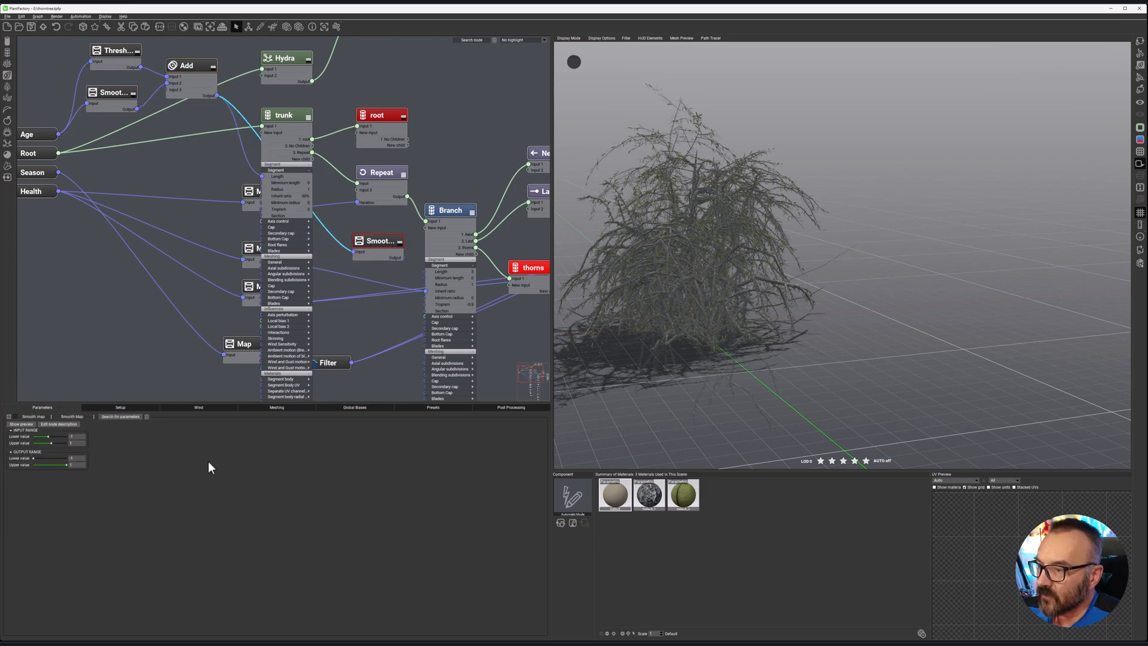
# Set the new Smooth Map's input range to 0–5 and output lower value to 0.5, and connect it to the Branch's Length.
pyautogui.click(73, 437)
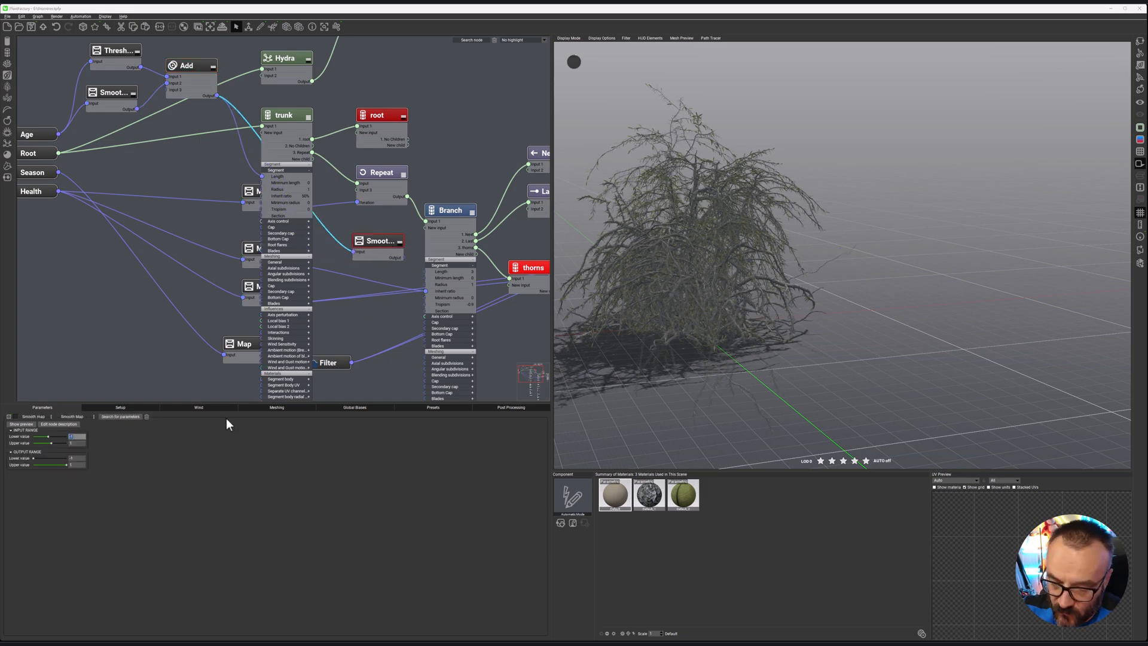
pyautogui.click(71, 443)
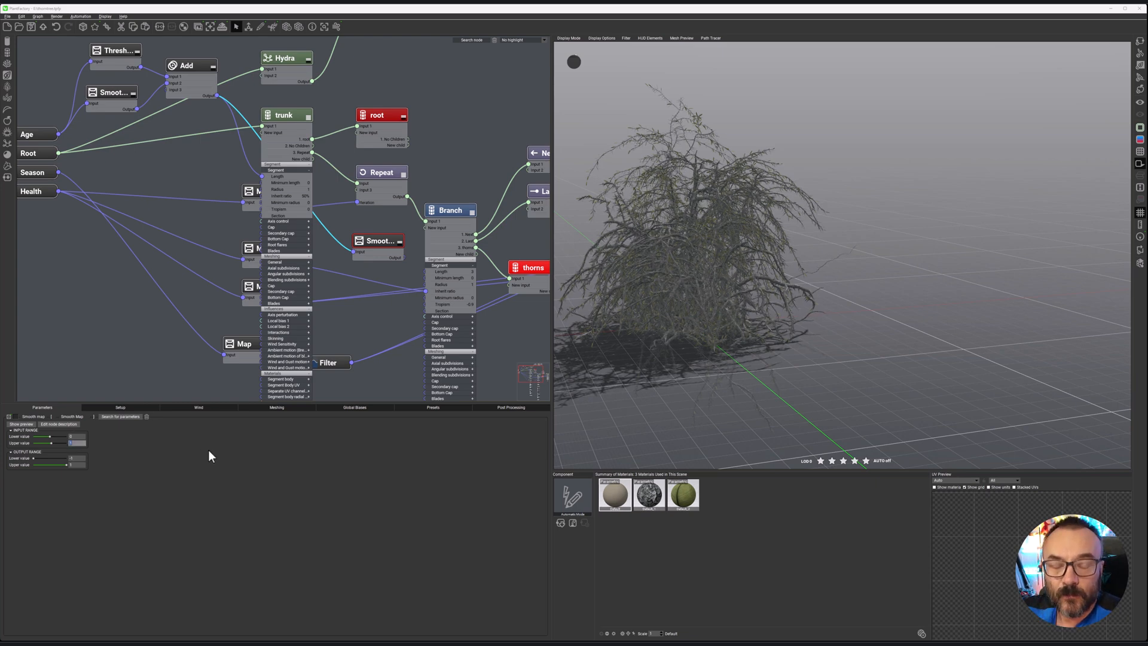
pyautogui.write('5')
pyautogui.press('Tab')
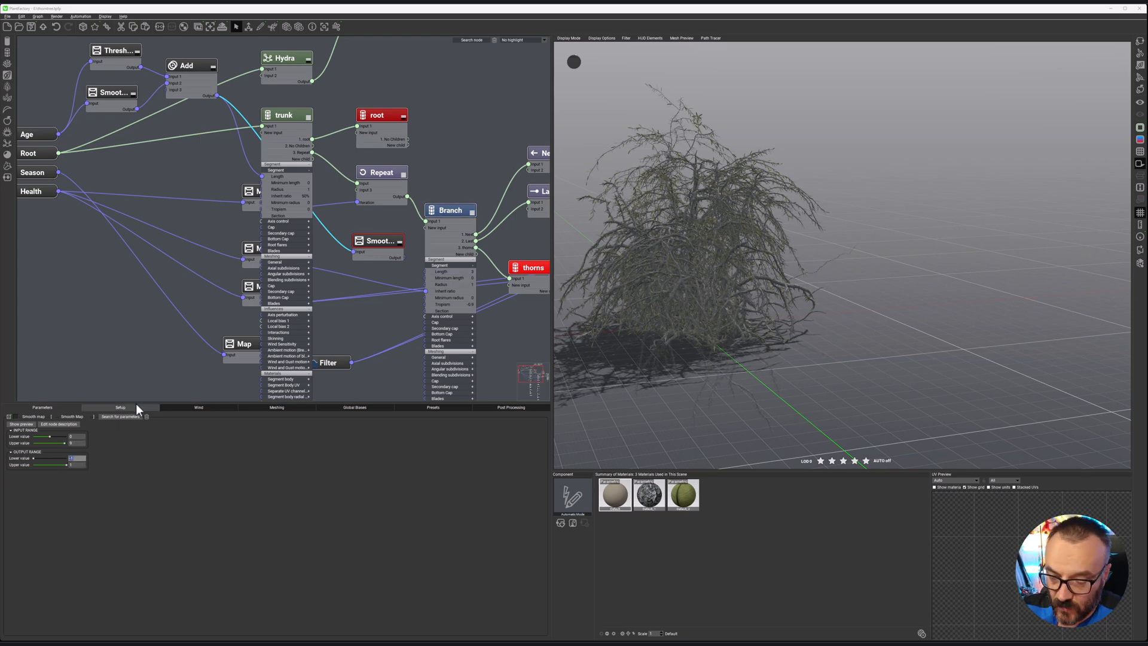
pyautogui.write('0')
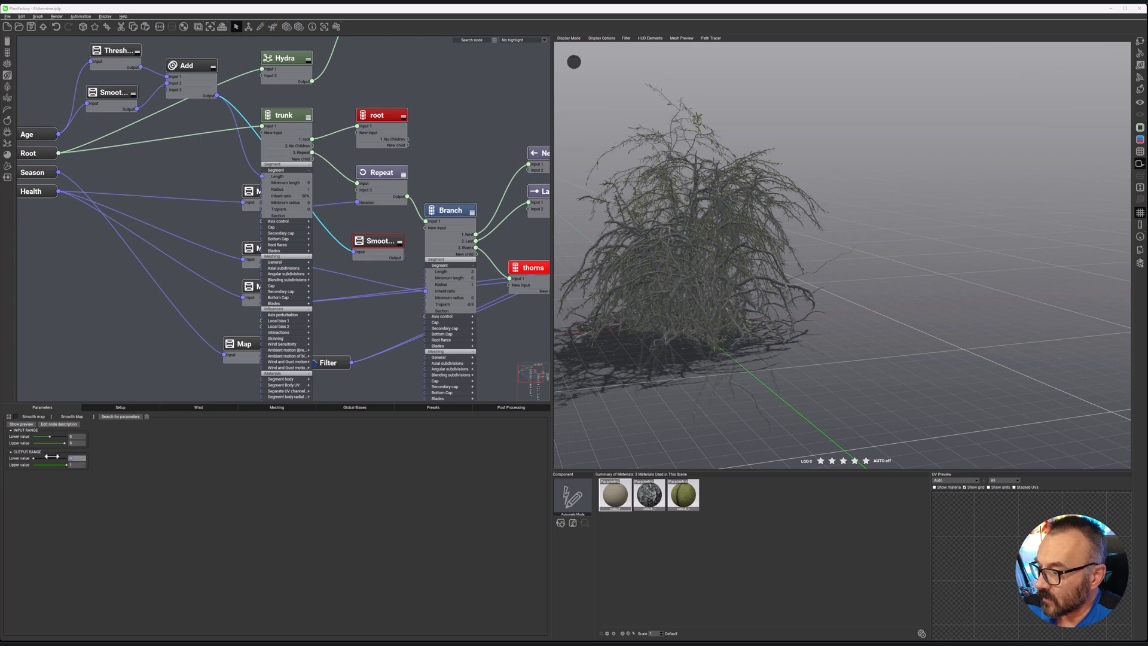
pyautogui.write('.5')
pyautogui.press('Tab')
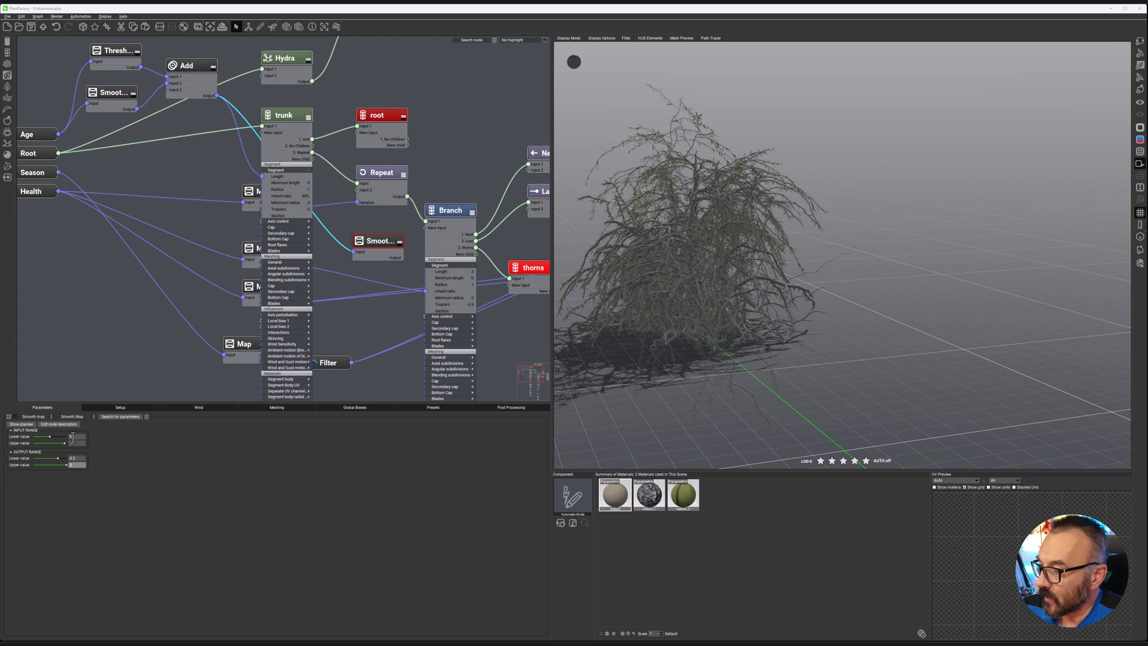
pyautogui.moveTo(404, 258); pyautogui.dragTo(425, 270)
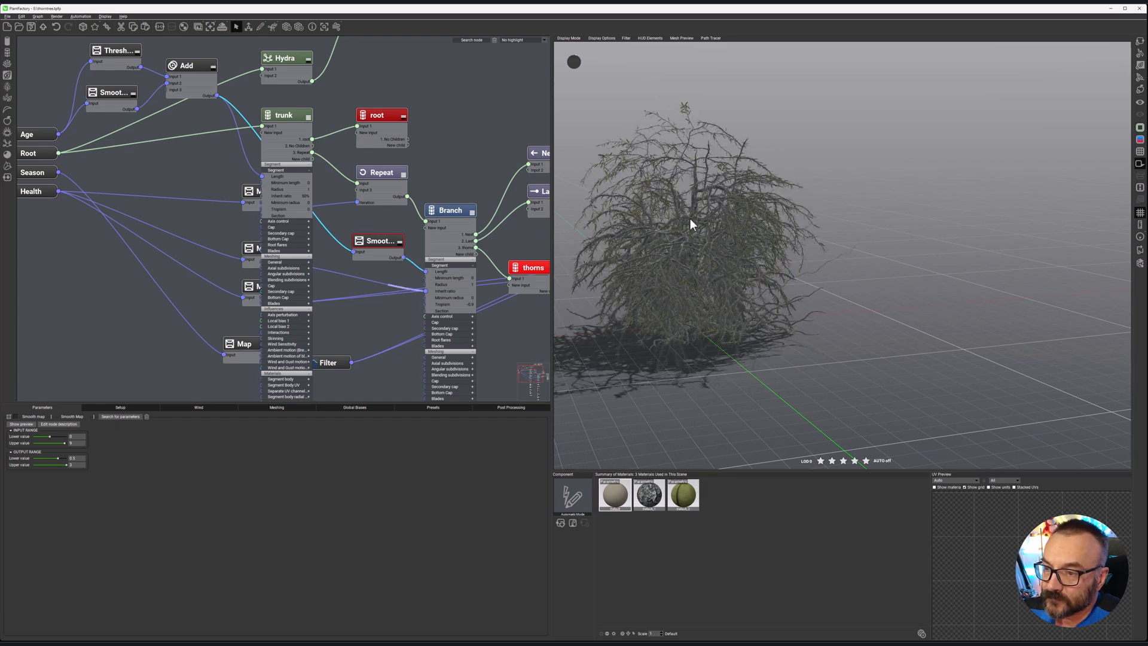
# Lower the plant's Age to 0 and raise it to about 10 to test the branch growth.
pyautogui.click(128, 412)
pyautogui.moveTo(87, 469); pyautogui.dragTo(40, 468)
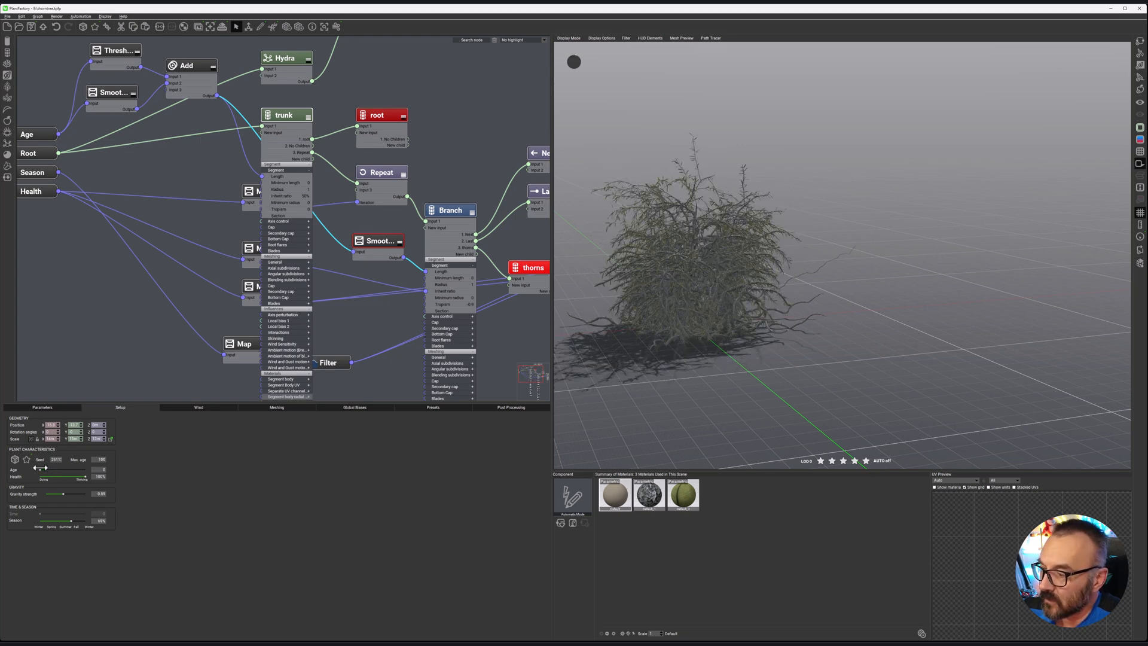
pyautogui.scroll(8, 669, 323)
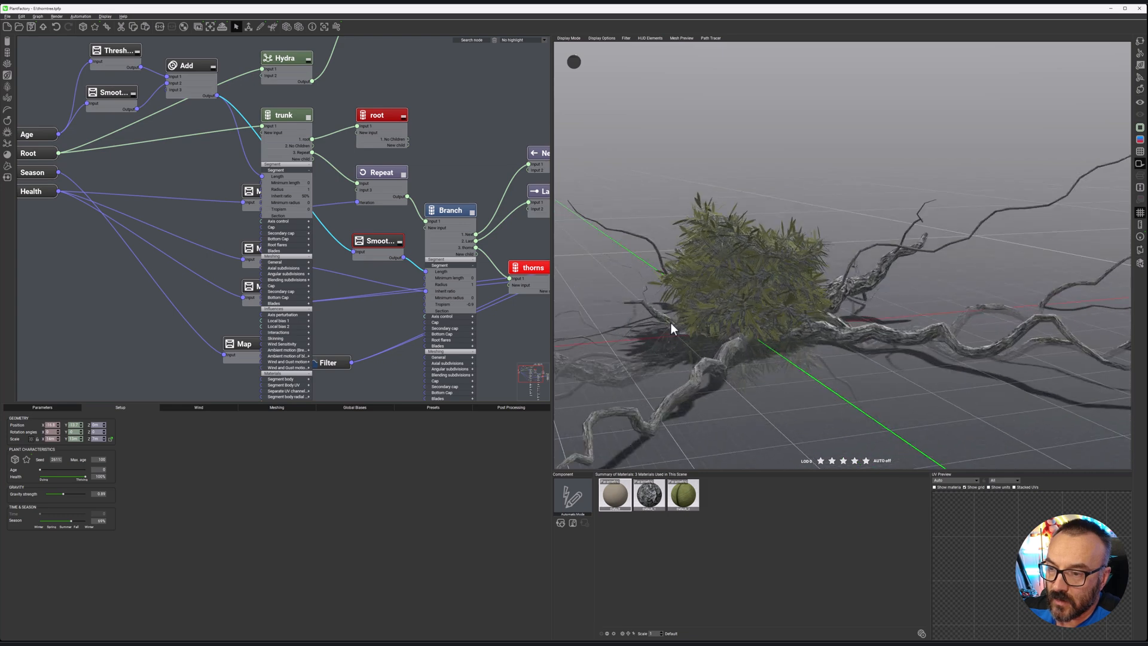
pyautogui.moveTo(48, 468); pyautogui.dragTo(57, 467)
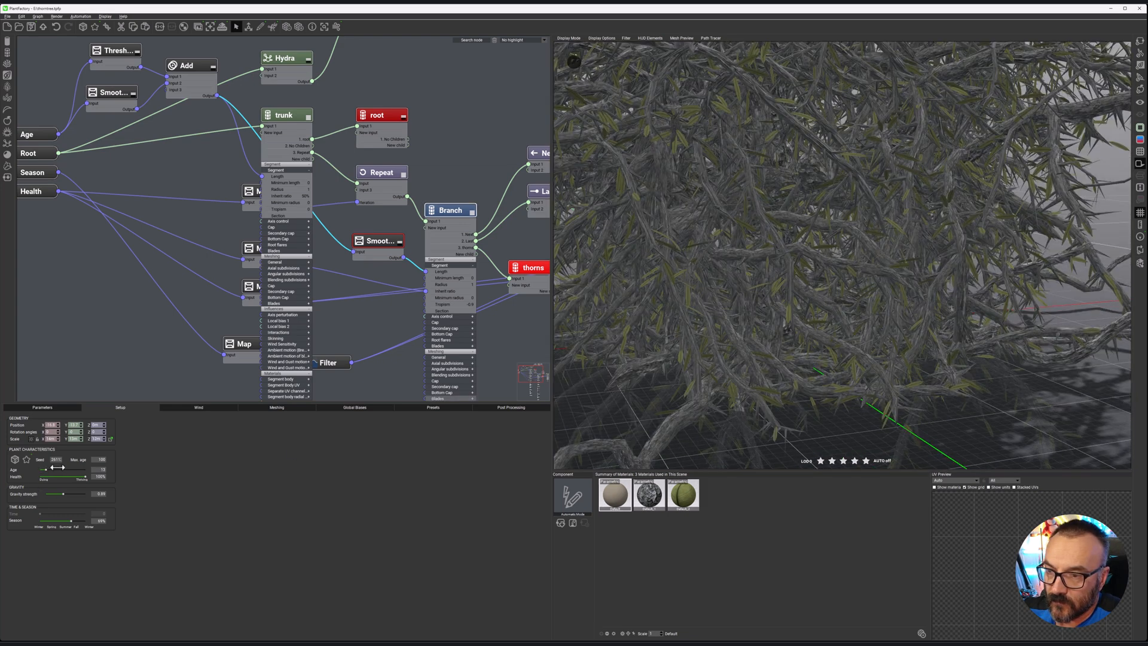
pyautogui.moveTo(46, 470); pyautogui.dragTo(44, 469)
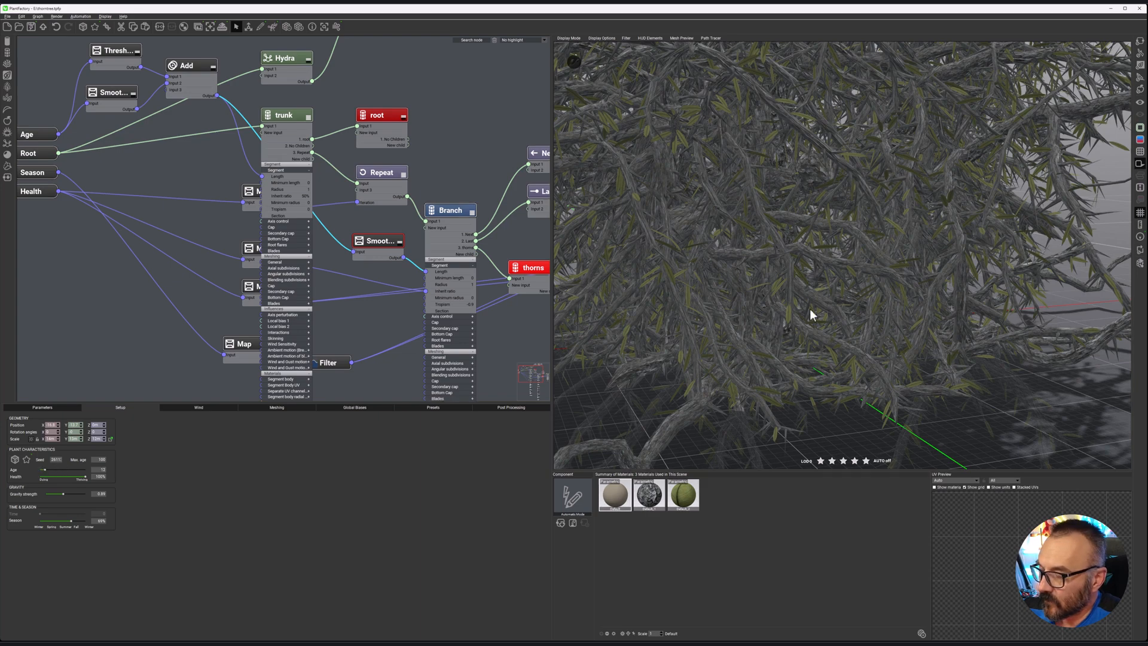
pyautogui.scroll(-5, 810, 315)
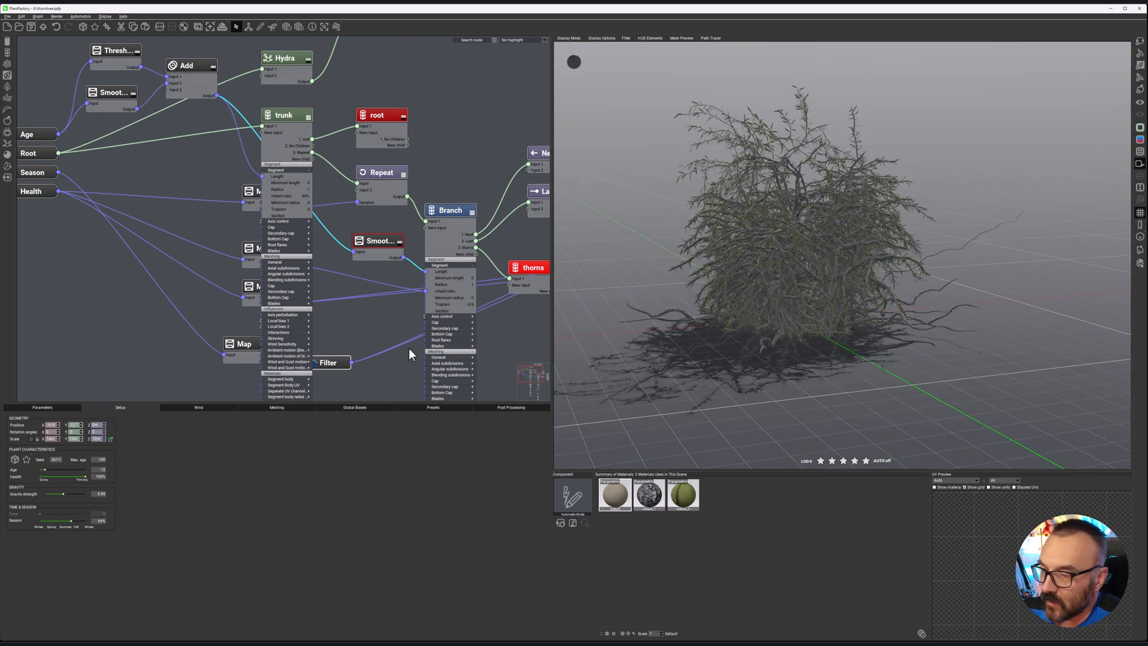
# Tidy the graph by spacing out the Filter, Map, red root and trunk nodes, and collapse the trunk's inputs.
pyautogui.moveTo(386, 322); pyautogui.dragTo(336, 318, button='middle')
pyautogui.moveTo(521, 312); pyautogui.dragTo(445, 323, button='middle')
pyautogui.moveTo(246, 348); pyautogui.dragTo(302, 336)
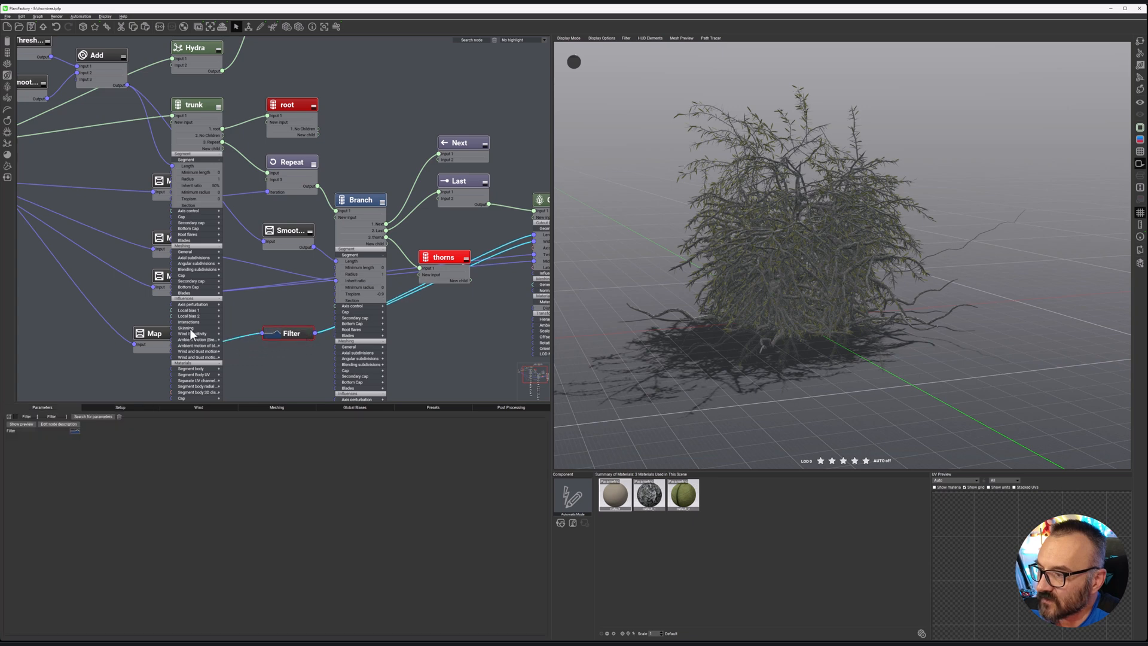
pyautogui.moveTo(154, 333); pyautogui.dragTo(113, 325)
pyautogui.moveTo(296, 295); pyautogui.dragTo(252, 331, button='middle')
pyautogui.moveTo(336, 190); pyautogui.dragTo(418, 219, button='middle')
pyautogui.scroll(-1, 405, 235)
pyautogui.moveTo(353, 180); pyautogui.dragTo(368, 166)
pyautogui.moveTo(259, 182); pyautogui.dragTo(245, 181)
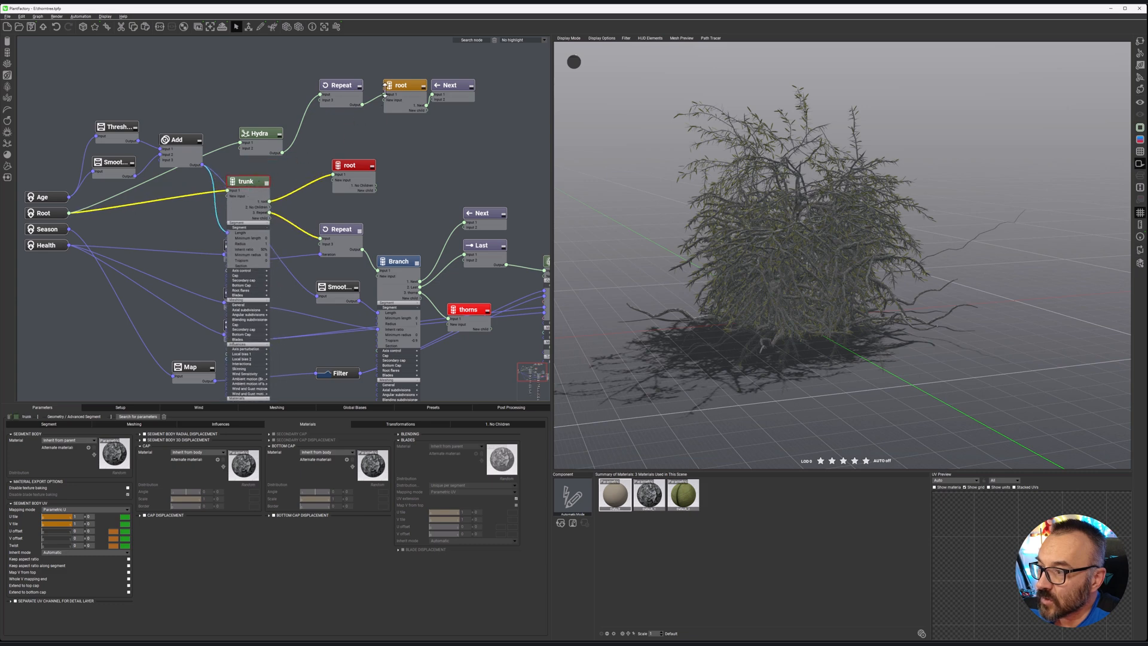
pyautogui.click(267, 182)
# Expand the Segment inputs of the orange root node and reposition it, Next, the red root and Add nodes to make room.
pyautogui.moveTo(458, 86); pyautogui.dragTo(515, 80)
pyautogui.click(438, 88)
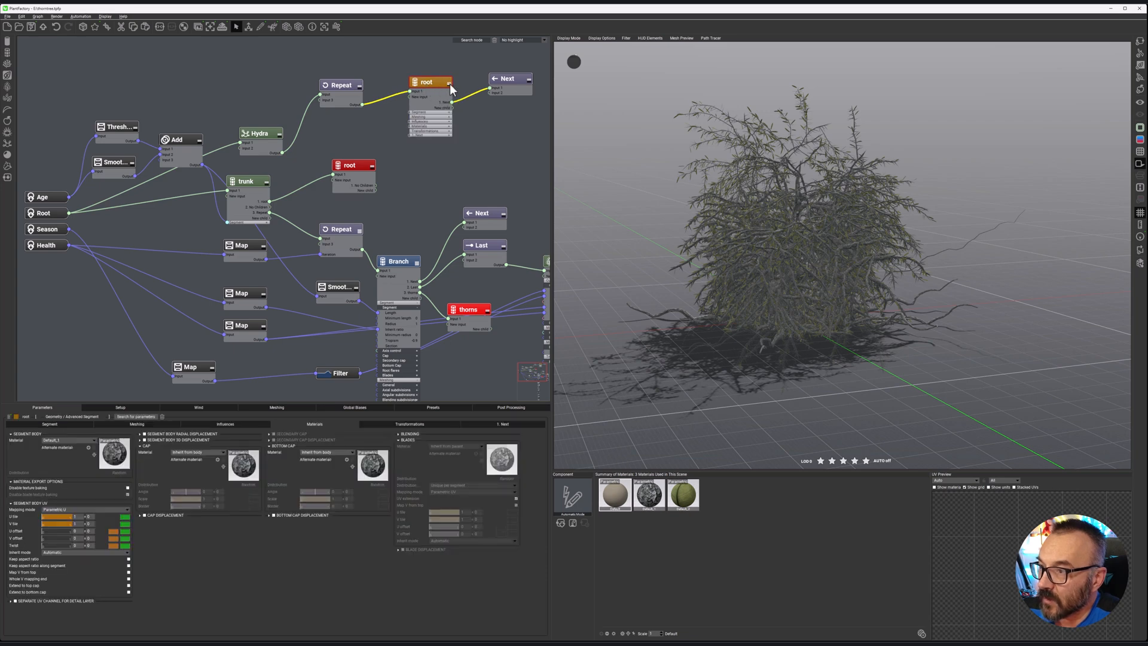
pyautogui.click(450, 83)
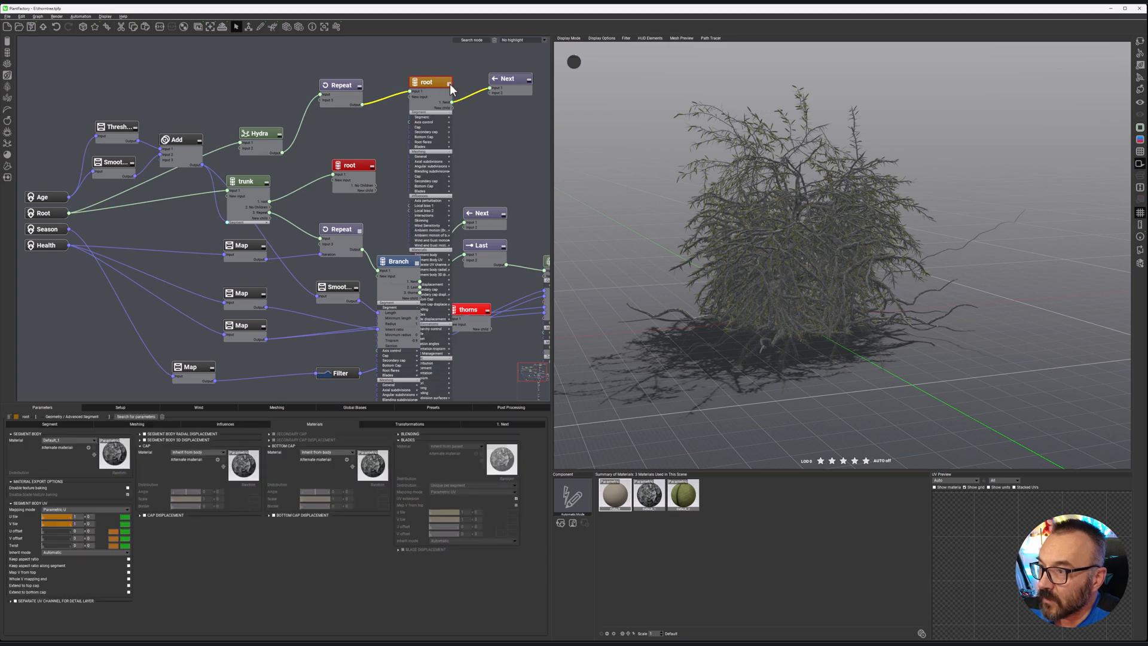
pyautogui.click(440, 117)
pyautogui.moveTo(361, 169); pyautogui.dragTo(358, 160)
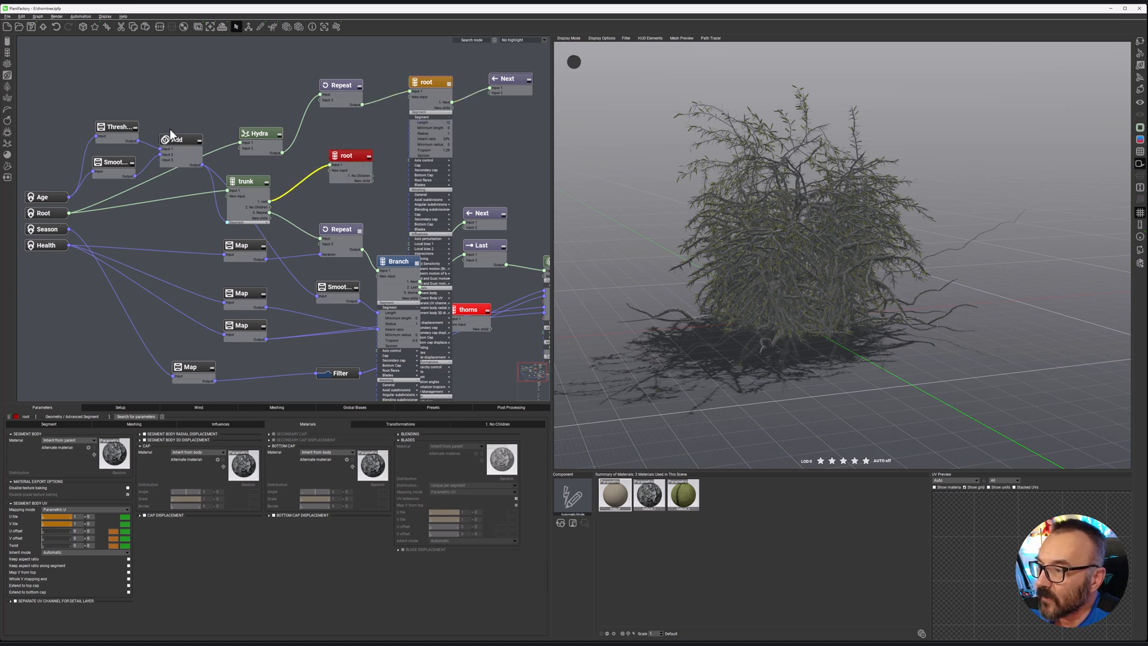
pyautogui.moveTo(189, 146); pyautogui.dragTo(185, 140)
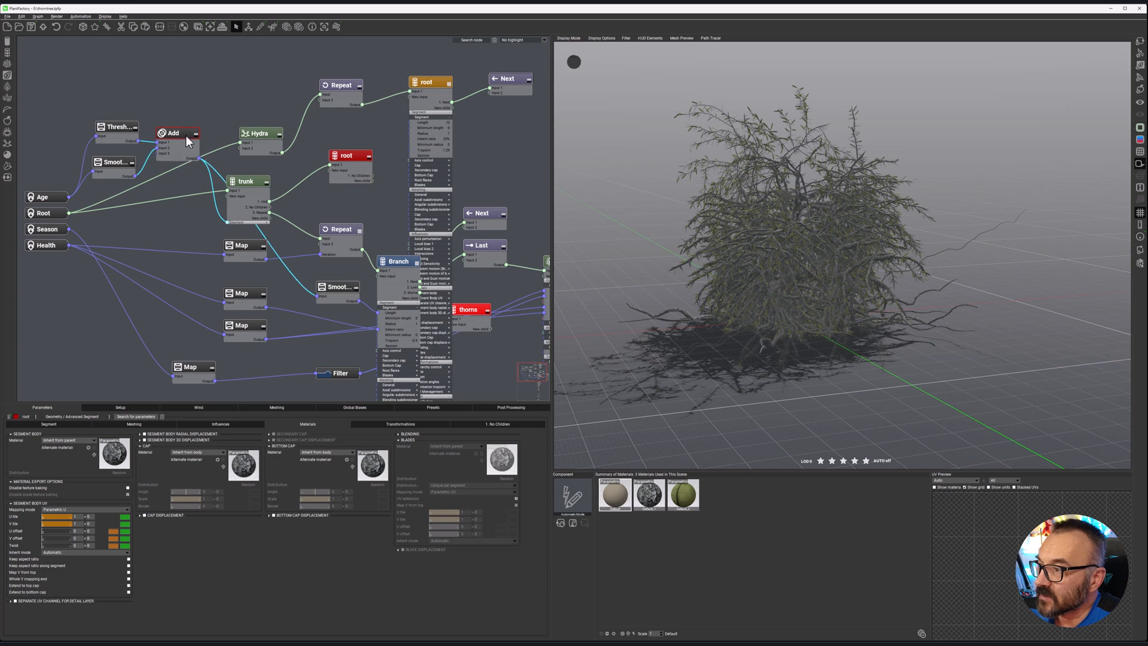
# Duplicate the Smooth Map that feeds the Branch and place the copy just above the red root node.
pyautogui.click(344, 289)
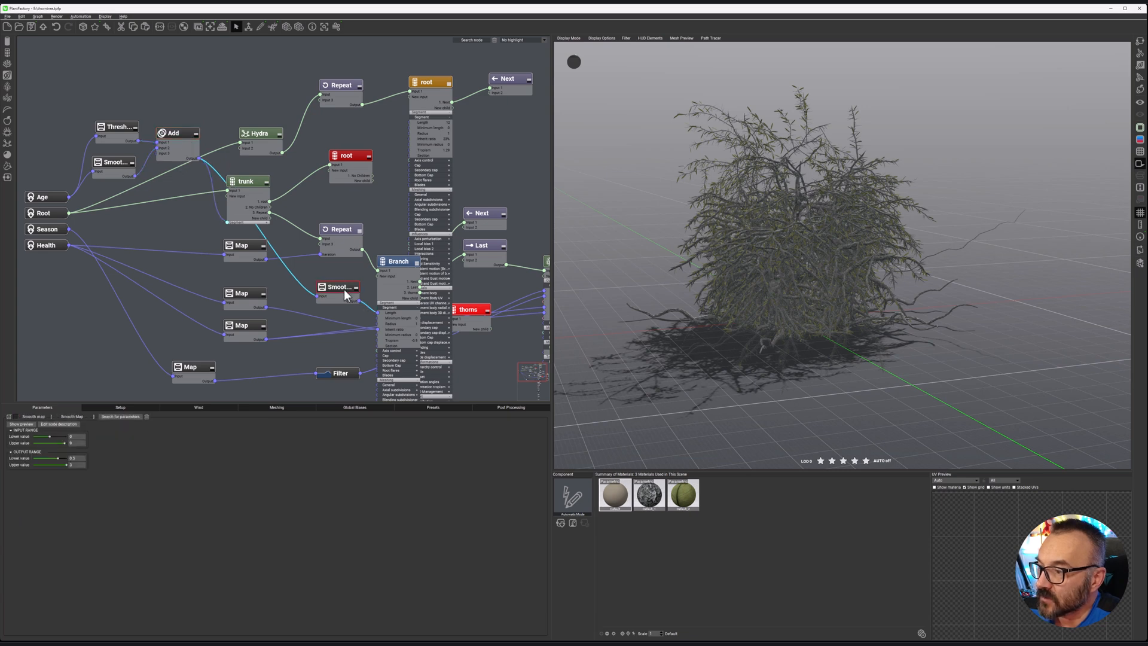
pyautogui.hotkey('ctrl', 'v')
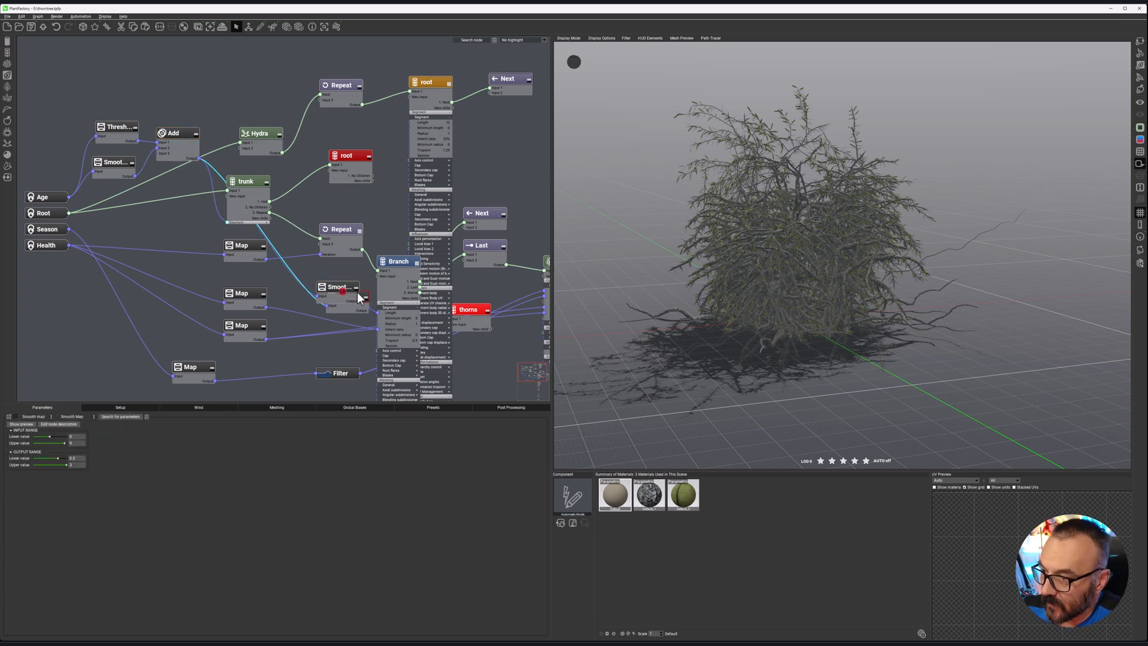
pyautogui.moveTo(363, 296); pyautogui.dragTo(369, 128)
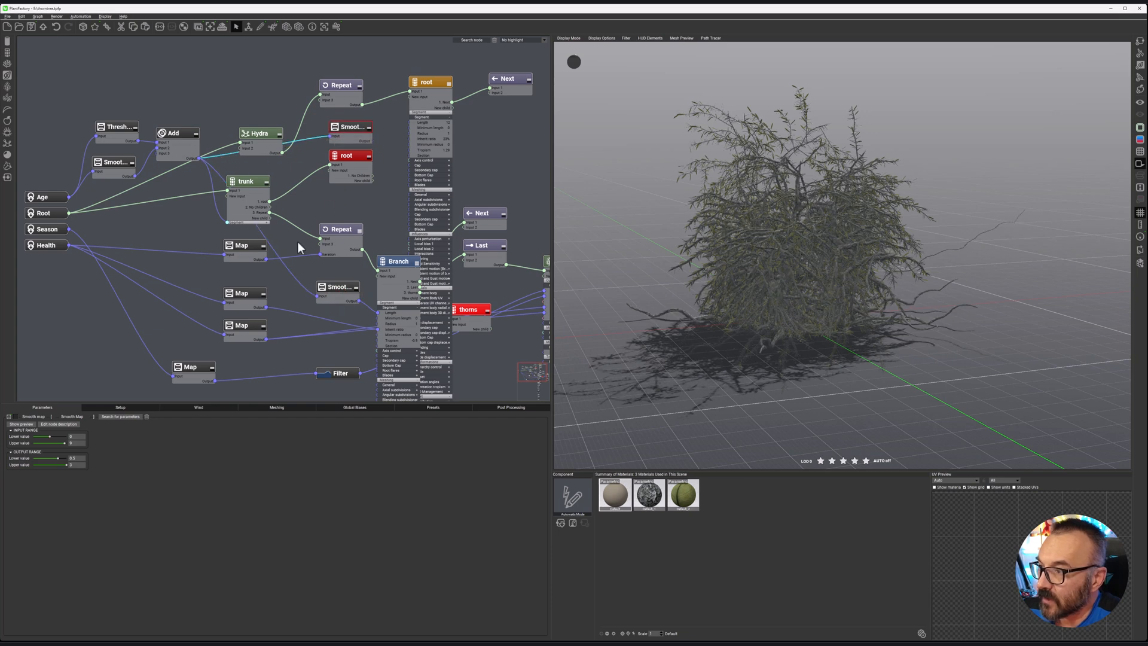
# Set the copied Smooth Map's output range to 1–12 and connect it to the orange root's Length.
pyautogui.press('Tab')
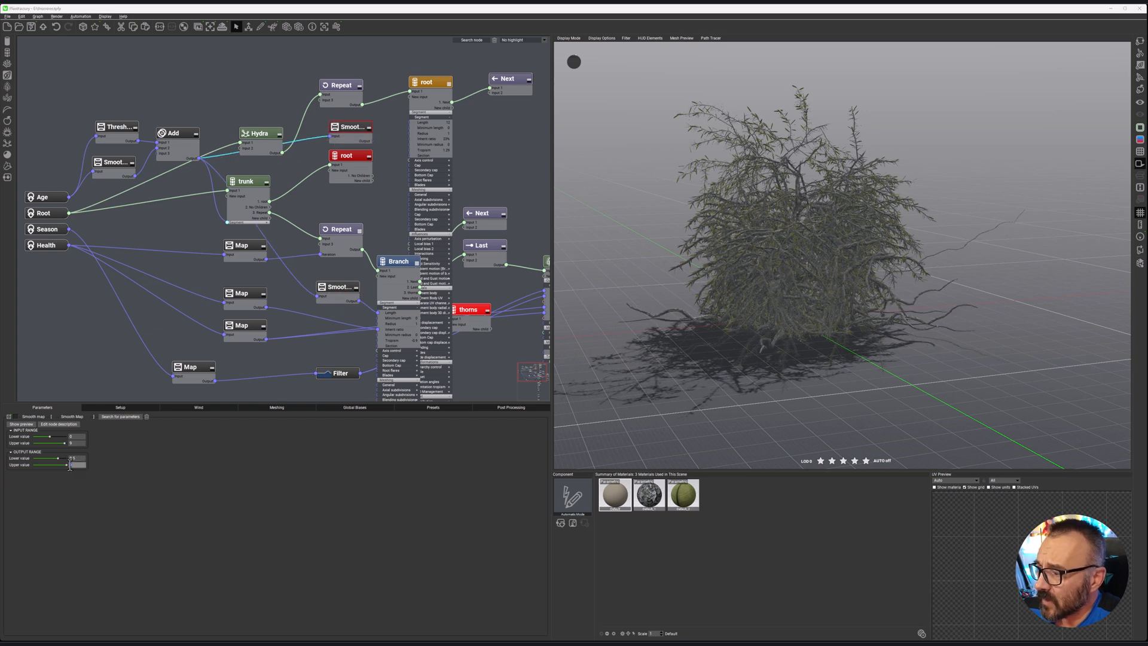
pyautogui.write('12')
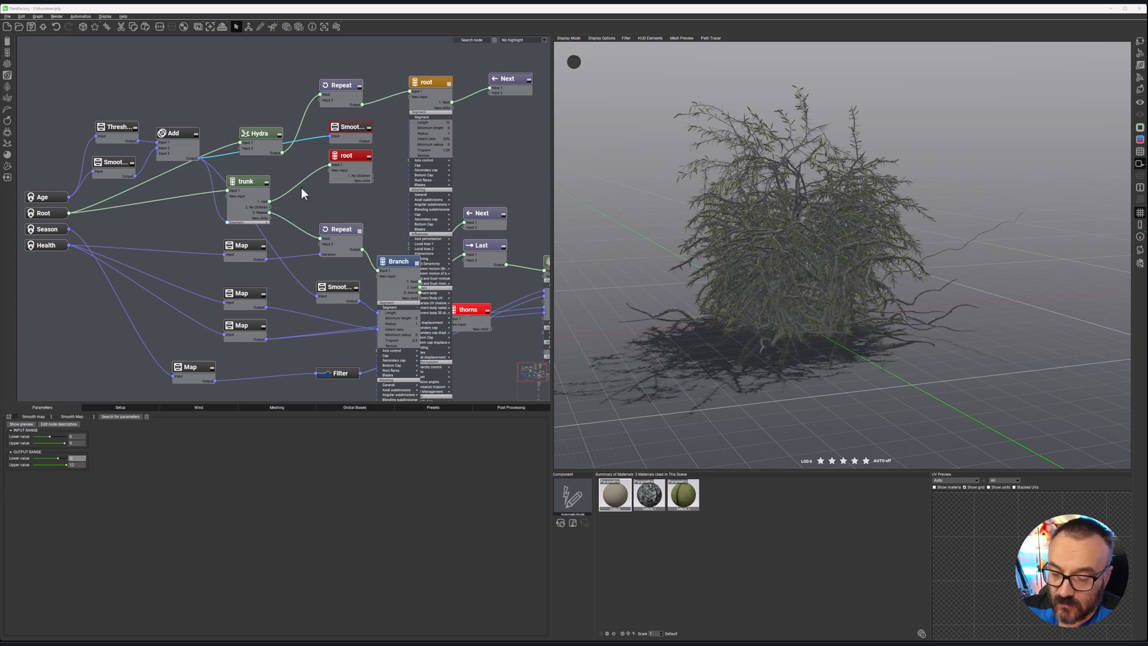
pyautogui.moveTo(374, 141); pyautogui.dragTo(403, 99)
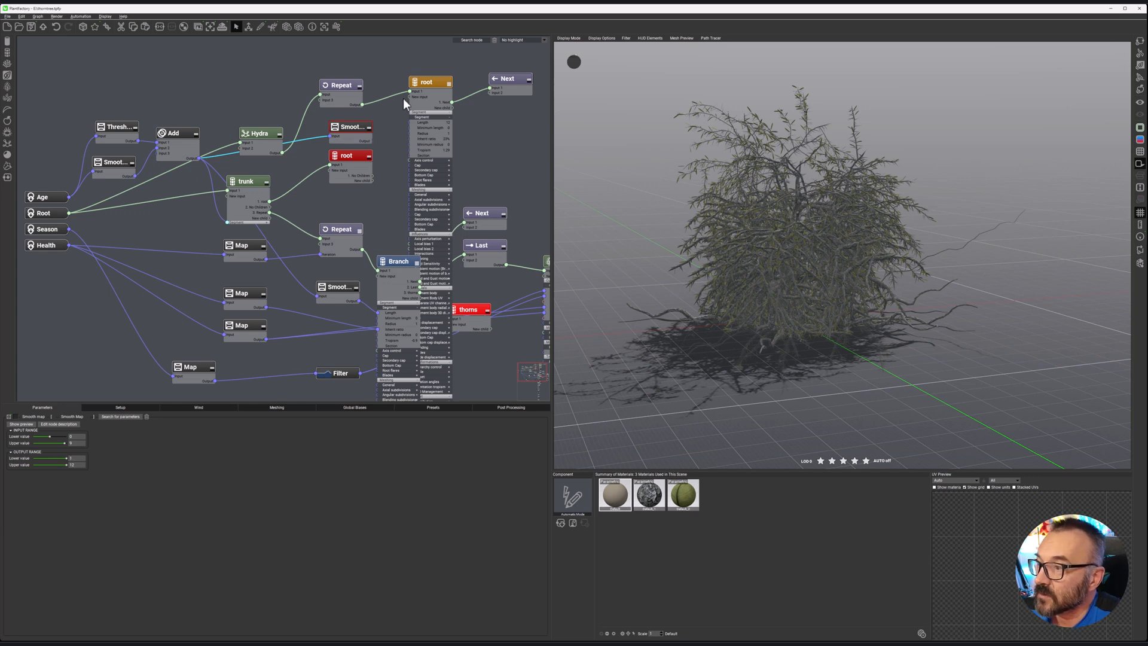
pyautogui.moveTo(374, 142); pyautogui.dragTo(407, 124)
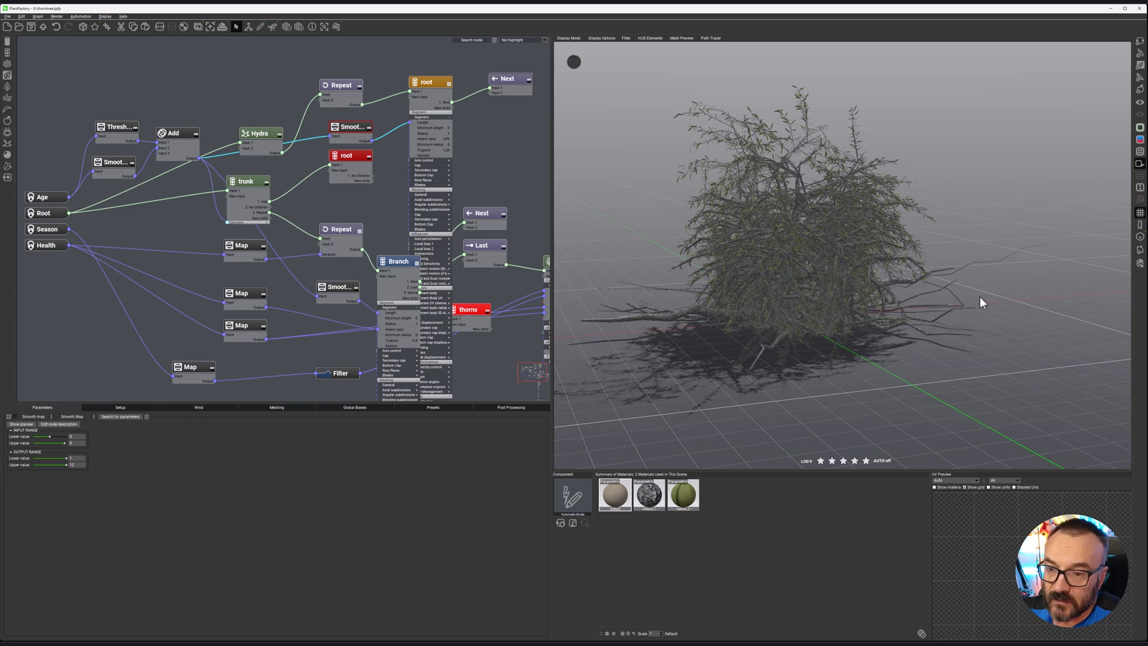
# Test the root growth by raising the plant's Age to 100, lowering it to 0 and raising it to mid-range.
pyautogui.click(123, 409)
pyautogui.moveTo(46, 469); pyautogui.dragTo(114, 471)
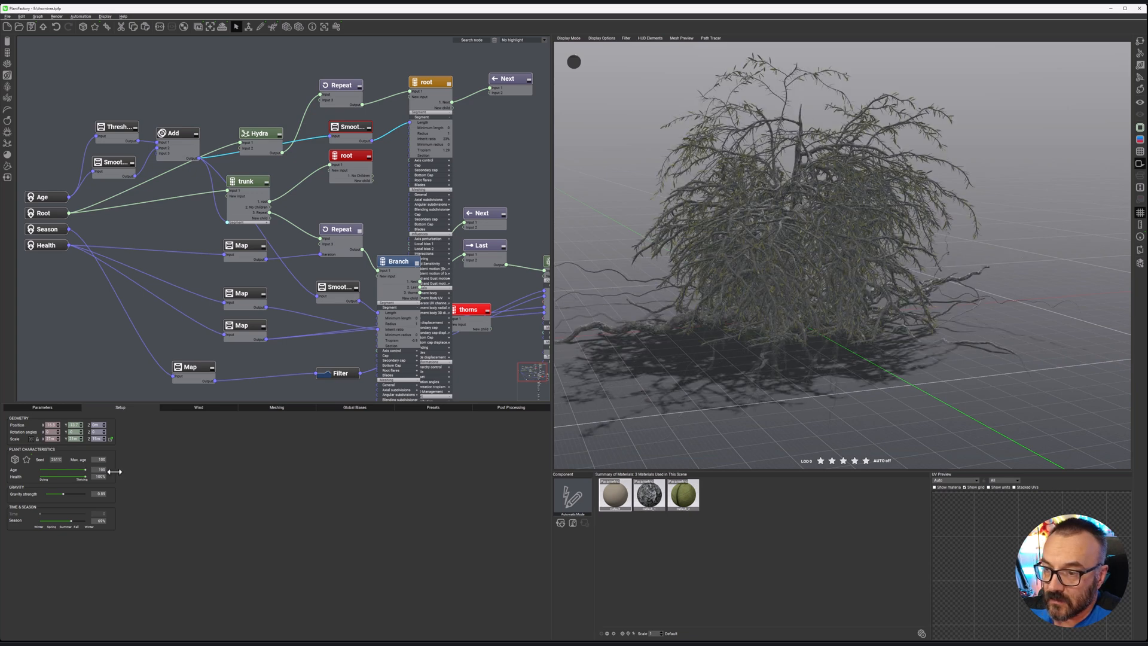
pyautogui.moveTo(81, 469); pyautogui.dragTo(36, 469)
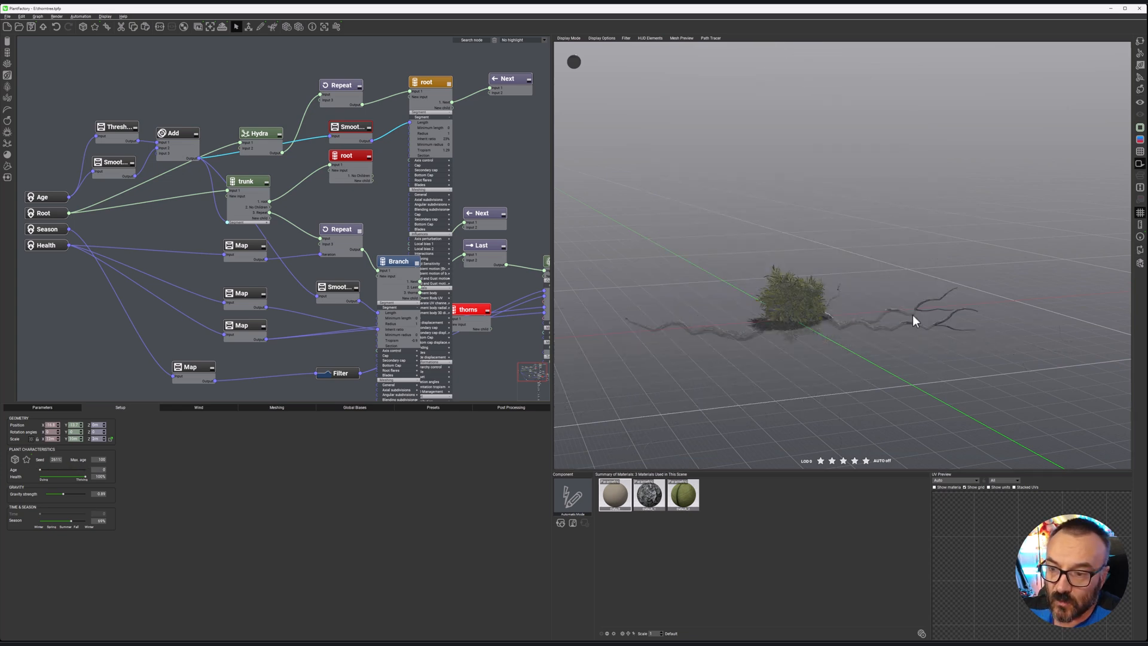
pyautogui.moveTo(52, 469); pyautogui.dragTo(79, 469)
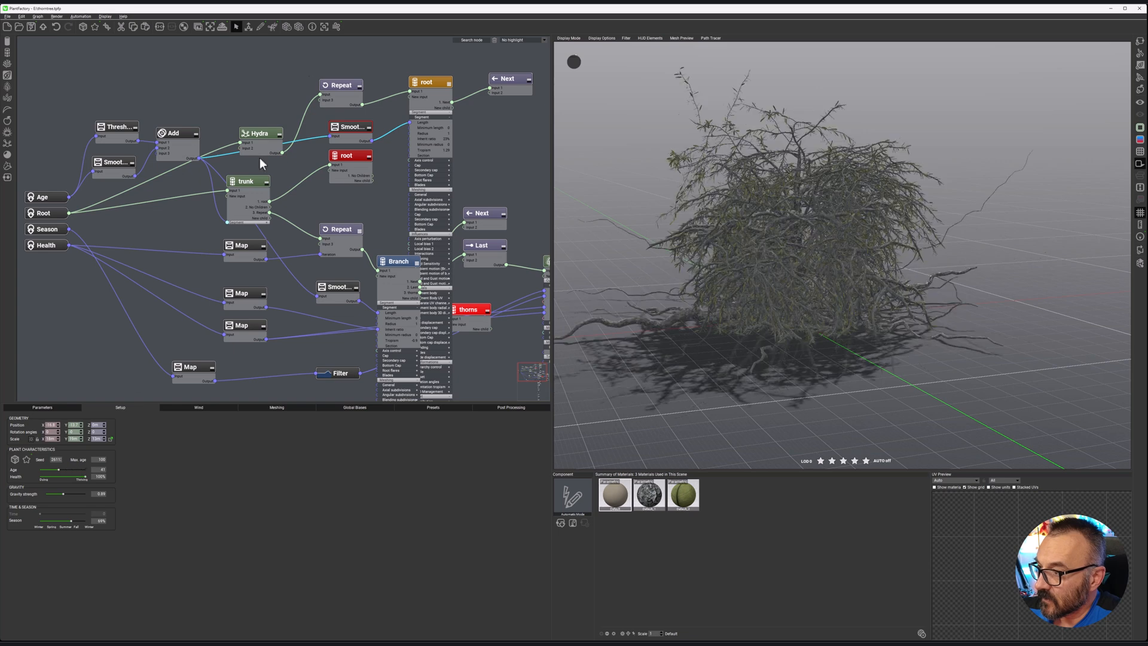
# Move the upper Repeat node and the new Smooth Map up to clear space above the red root.
pyautogui.click(357, 91)
pyautogui.moveTo(358, 91); pyautogui.dragTo(358, 72)
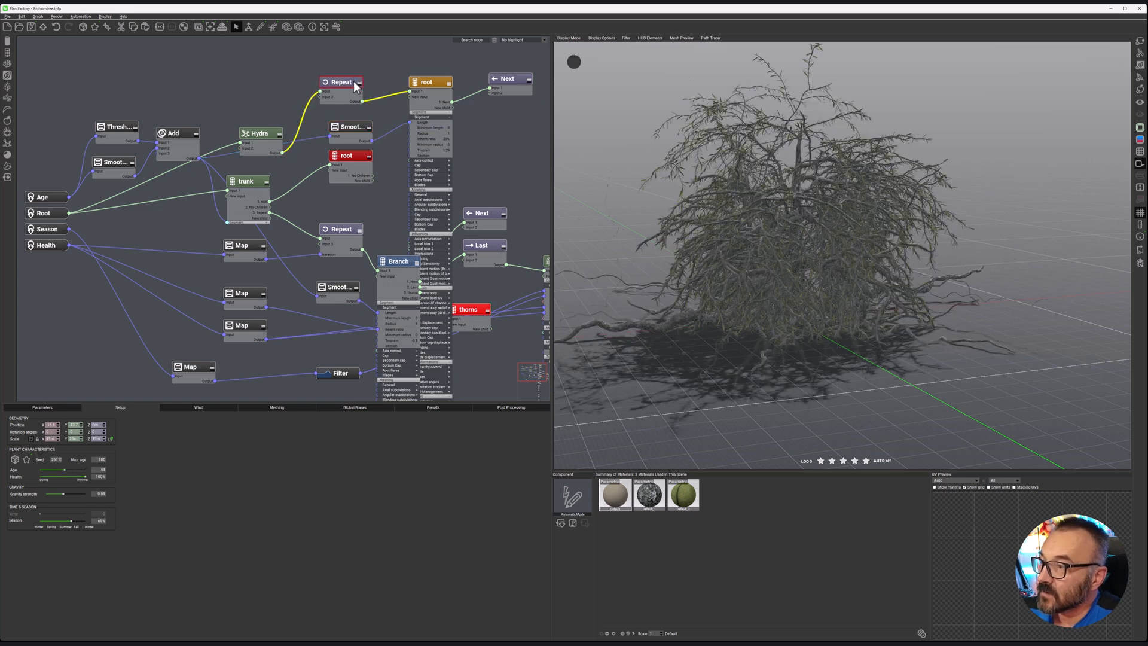
pyautogui.moveTo(360, 135); pyautogui.dragTo(351, 115)
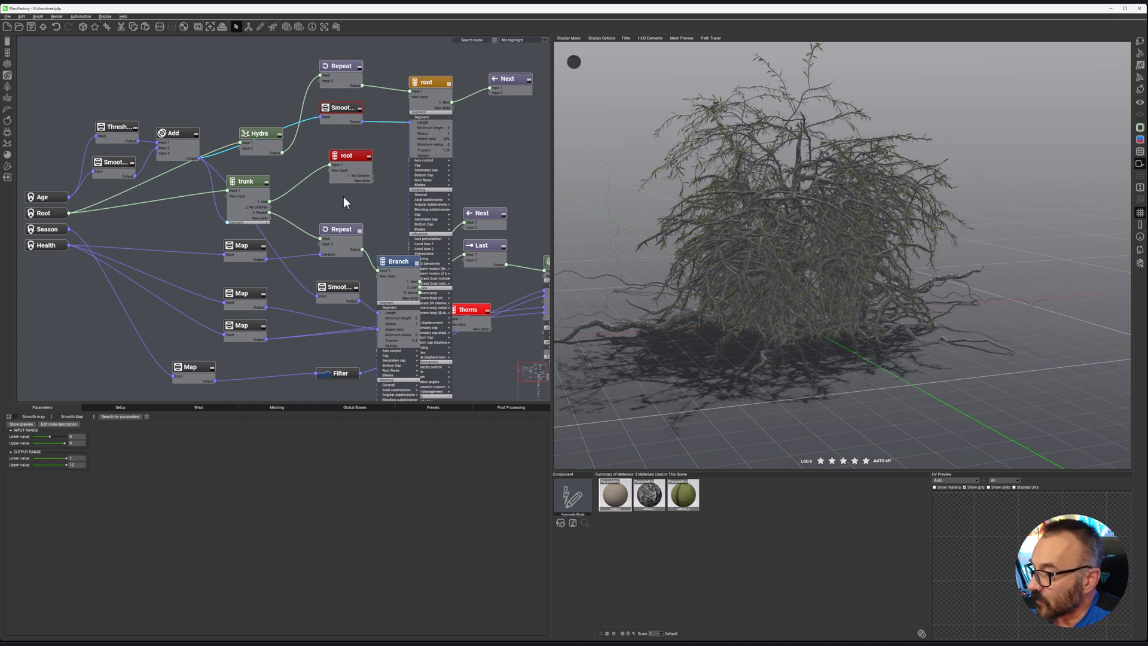
# Delete the link between the new Smooth Map and the orange root's Length, and reconnect the two.
pyautogui.click(399, 123)
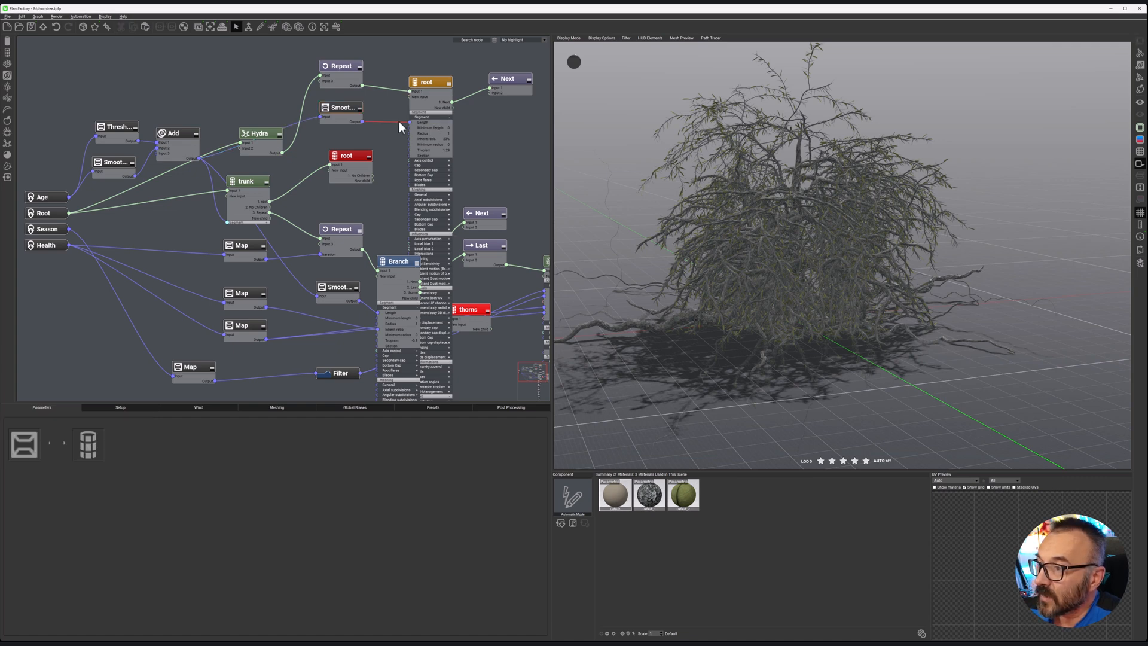
pyautogui.press('Delete')
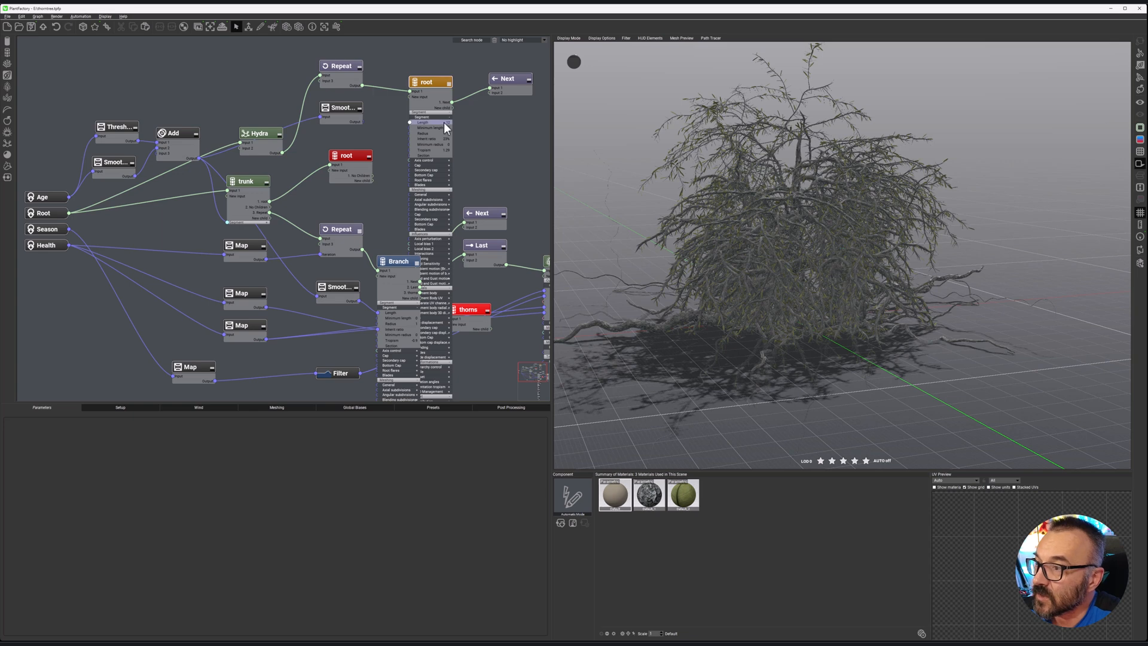
pyautogui.moveTo(362, 122); pyautogui.dragTo(410, 122)
# Collapse the expanded inputs of the orange root and Branch nodes to compact the graph.
pyautogui.click(446, 81)
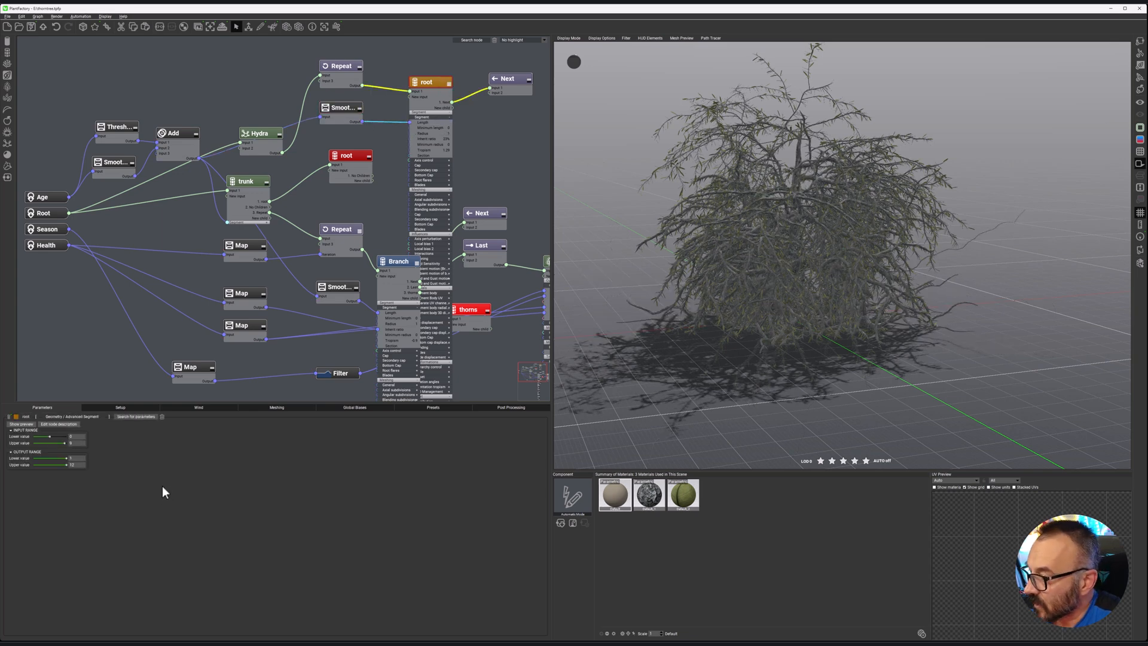
pyautogui.click(51, 425)
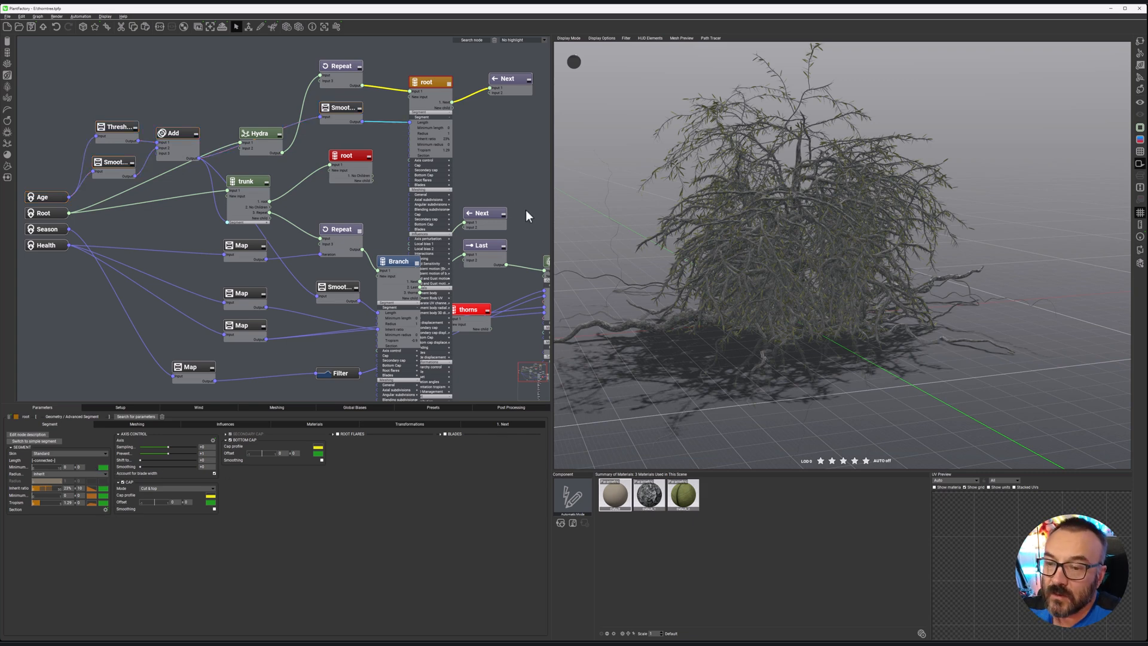
pyautogui.click(449, 83)
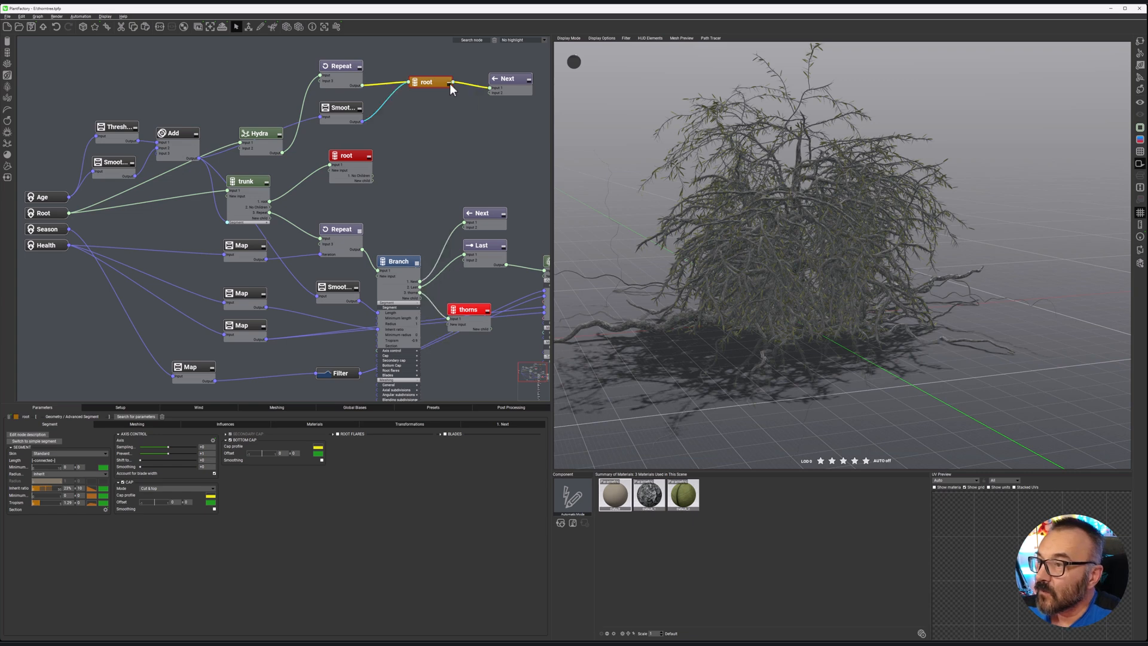
pyautogui.scroll(-4, 419, 192)
pyautogui.scroll(-2, 416, 204)
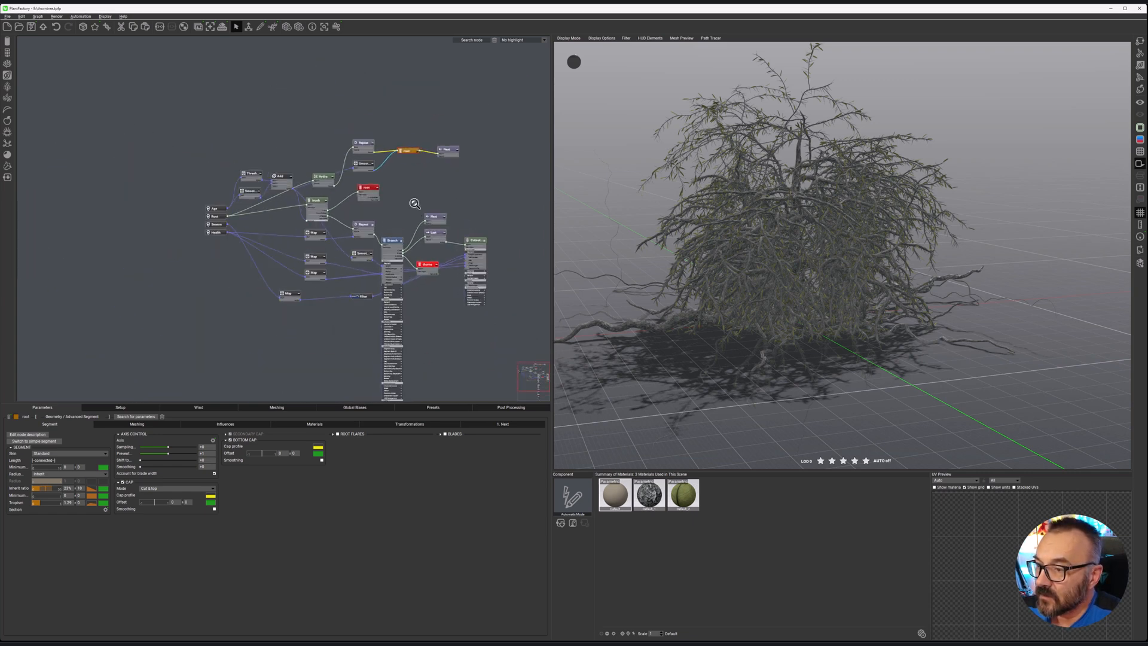
pyautogui.click(401, 242)
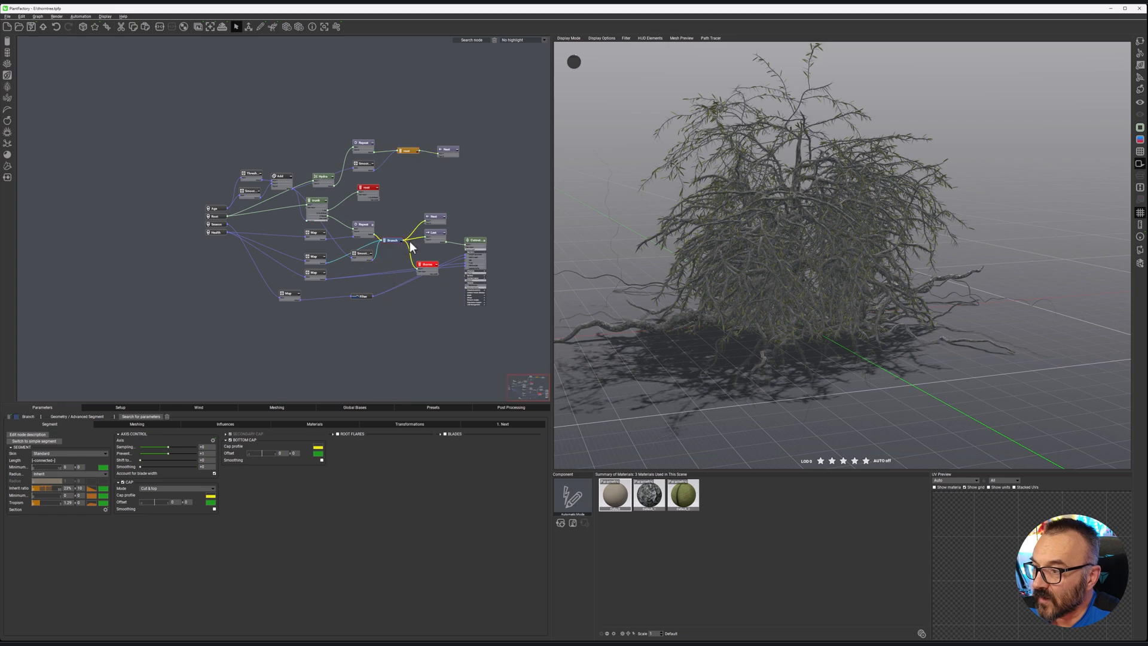
# Test a poor winter state by lowering Age to about 31, Health to about 17% and Season to Winter.
pyautogui.scroll(5, 406, 238)
pyautogui.scroll(-2, 402, 228)
pyautogui.moveTo(483, 198); pyautogui.dragTo(355, 187, button='middle')
pyautogui.scroll(4, 918, 239)
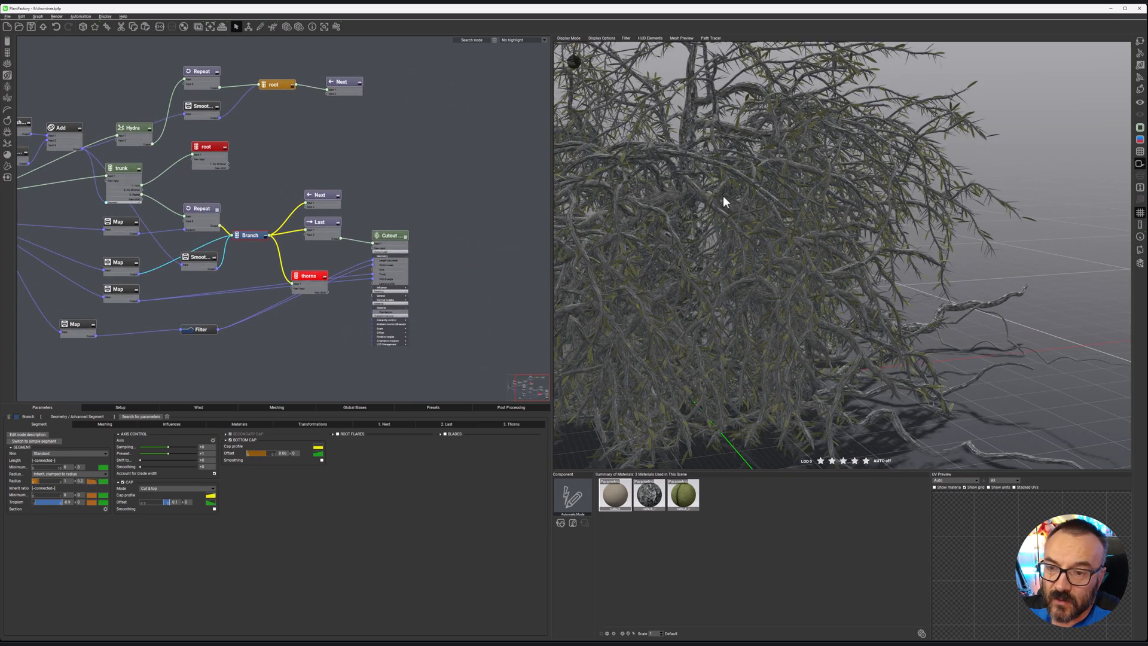
pyautogui.scroll(-5, 761, 240)
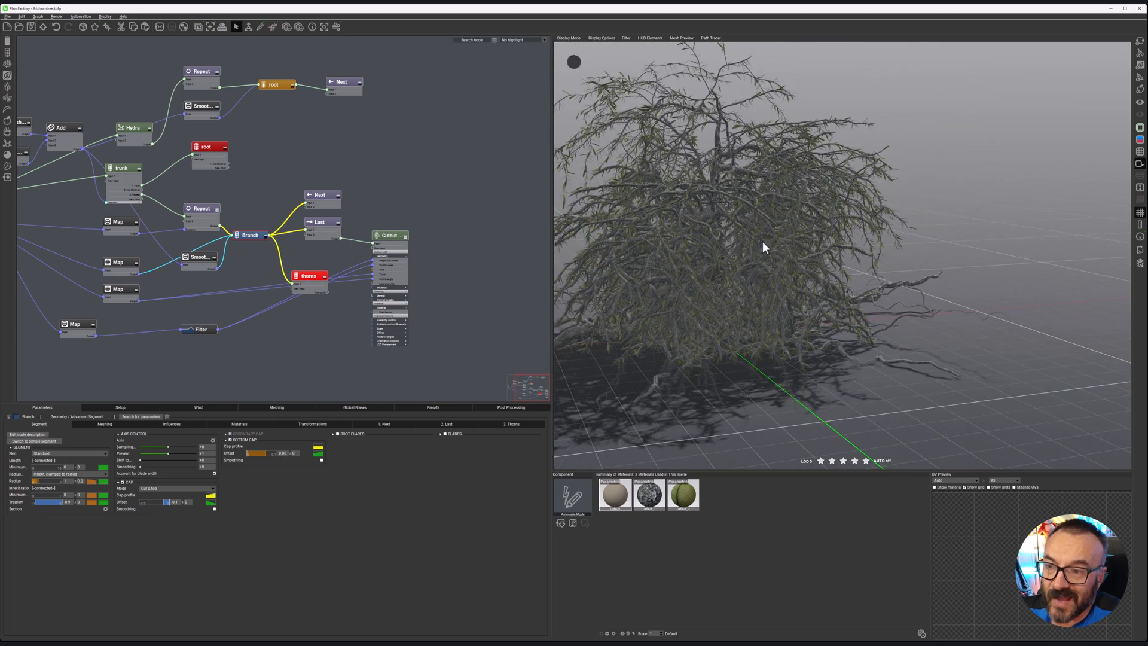
pyautogui.moveTo(281, 173); pyautogui.dragTo(395, 173, button='middle')
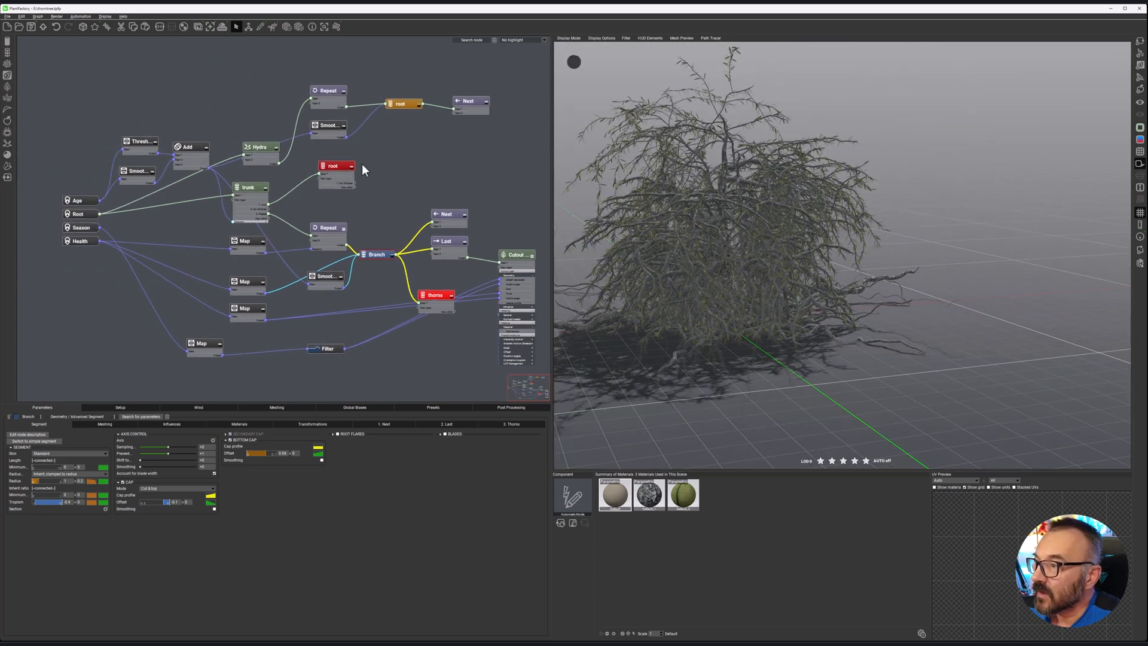
pyautogui.click(118, 407)
pyautogui.moveTo(66, 469)
pyautogui.mouseDown()
pyautogui.moveTo(76, 477)
pyautogui.moveTo(47, 478)
pyautogui.mouseUp()
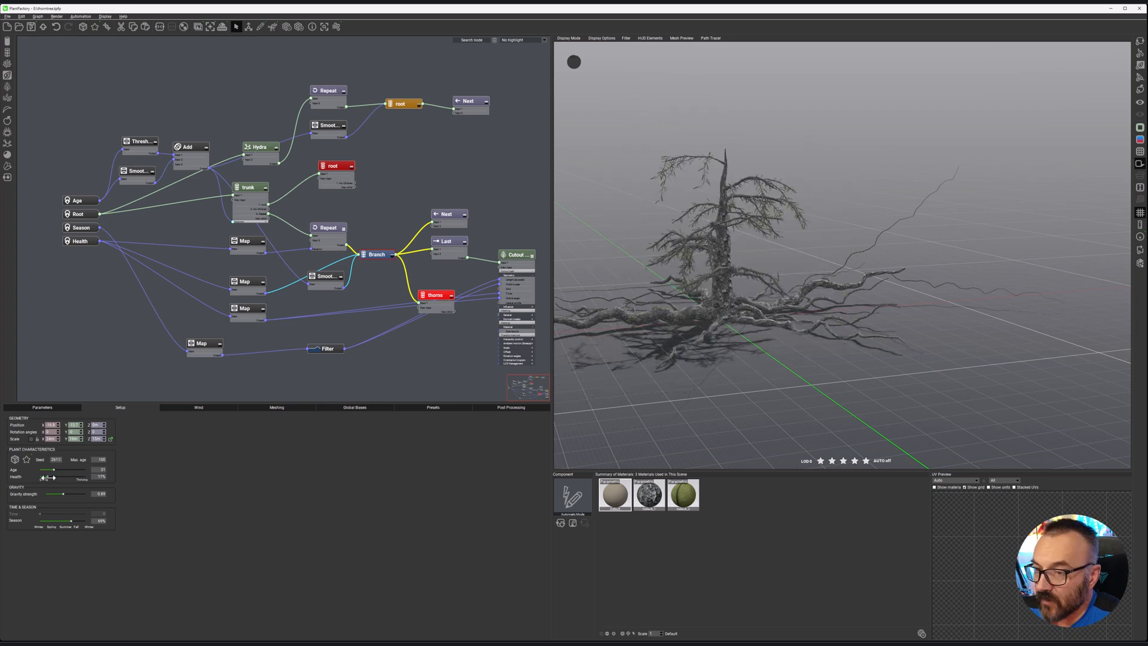
pyautogui.moveTo(71, 521); pyautogui.dragTo(40, 524)
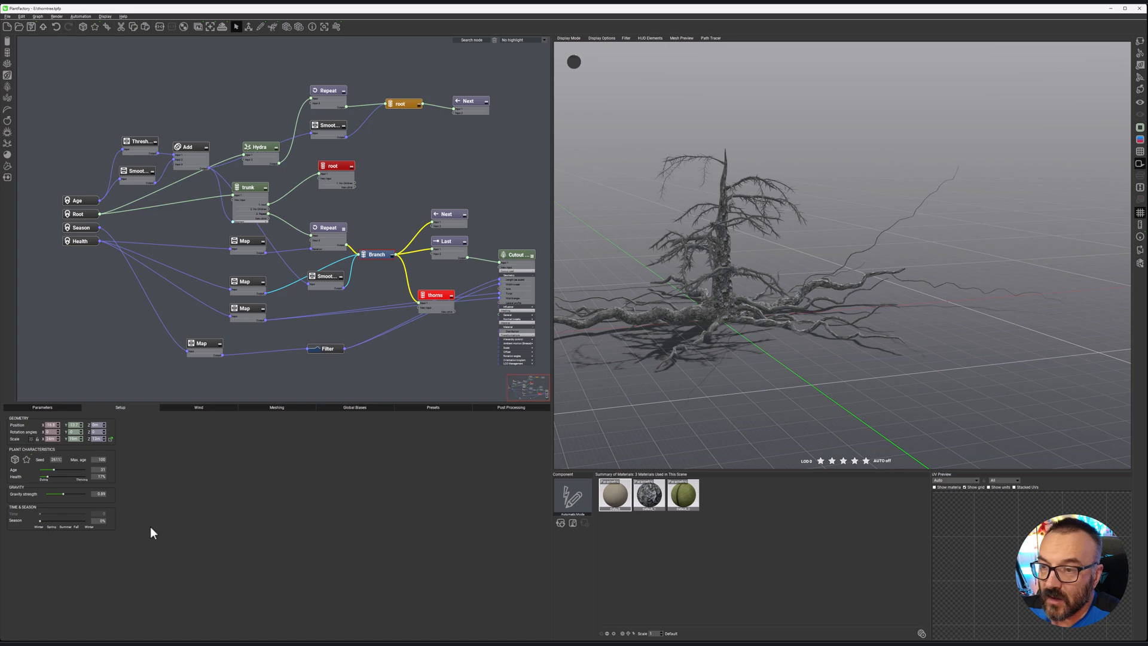
# Set Season to about 53%, Health to 100% and Age to about 40.
pyautogui.moveTo(40, 520); pyautogui.dragTo(64, 521)
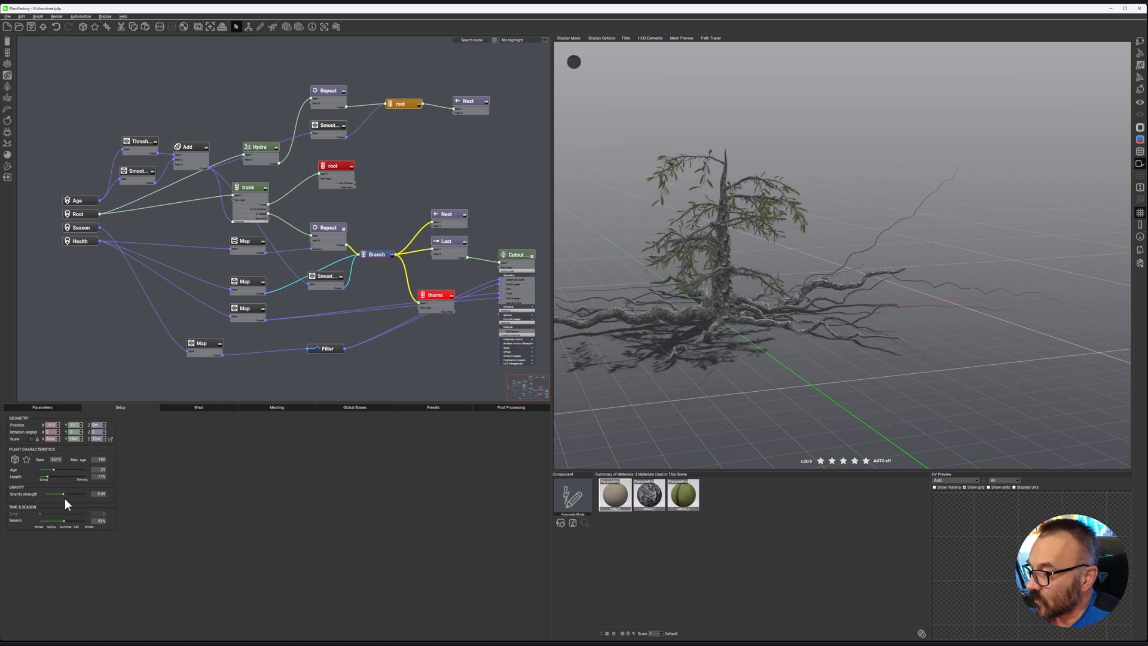
pyautogui.moveTo(47, 477); pyautogui.dragTo(86, 477)
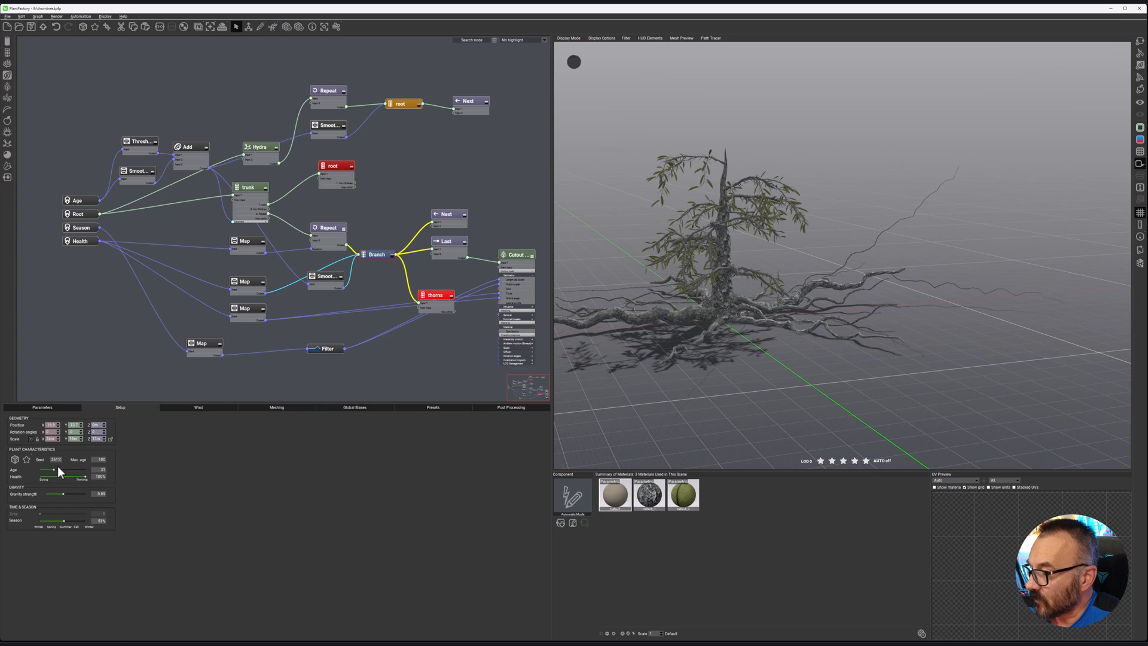
pyautogui.moveTo(57, 470); pyautogui.dragTo(53, 469)
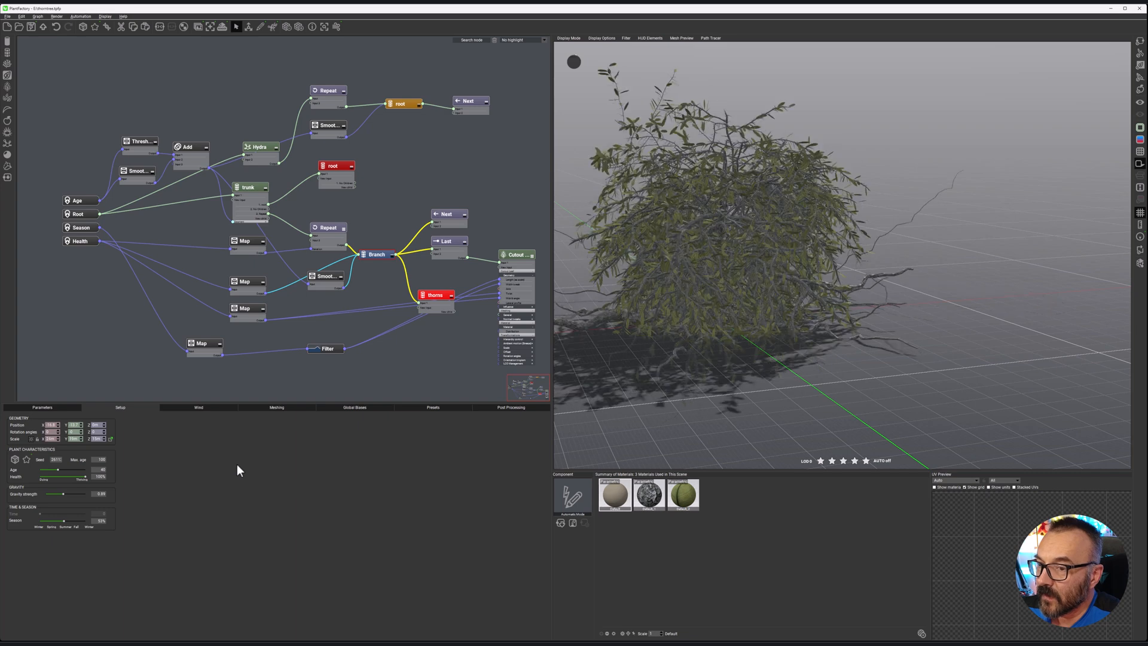
# Generate several new plant variations, checking the bush's foliage and roots from another angle.
pyautogui.click(82, 28)
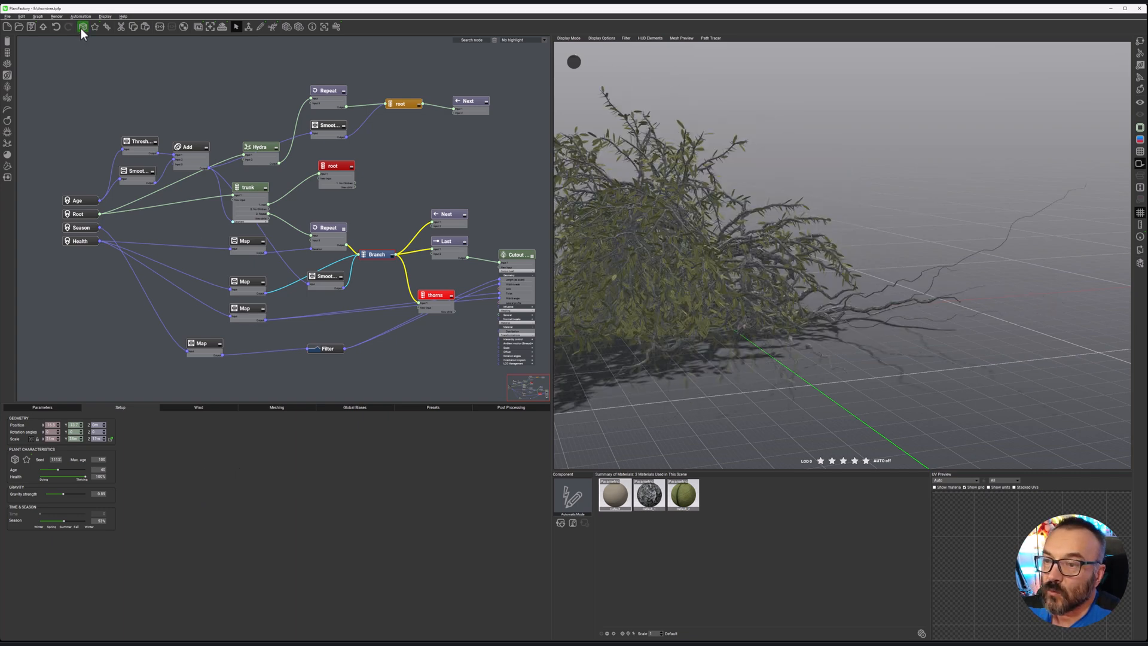
pyautogui.click(82, 28)
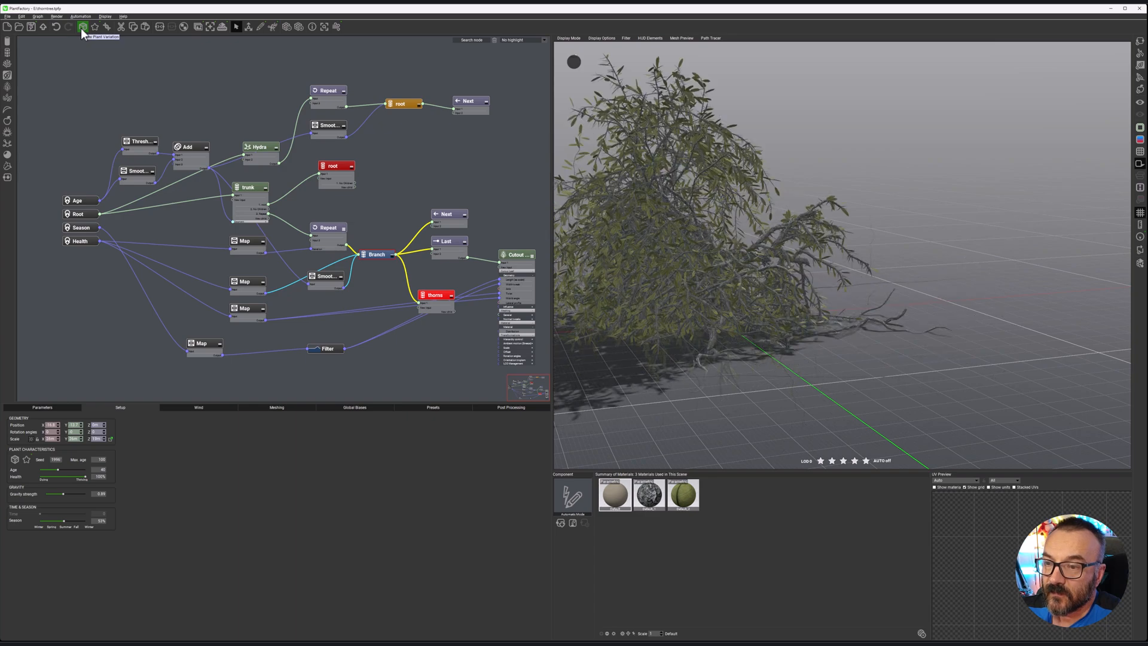
pyautogui.scroll(-5, 663, 282)
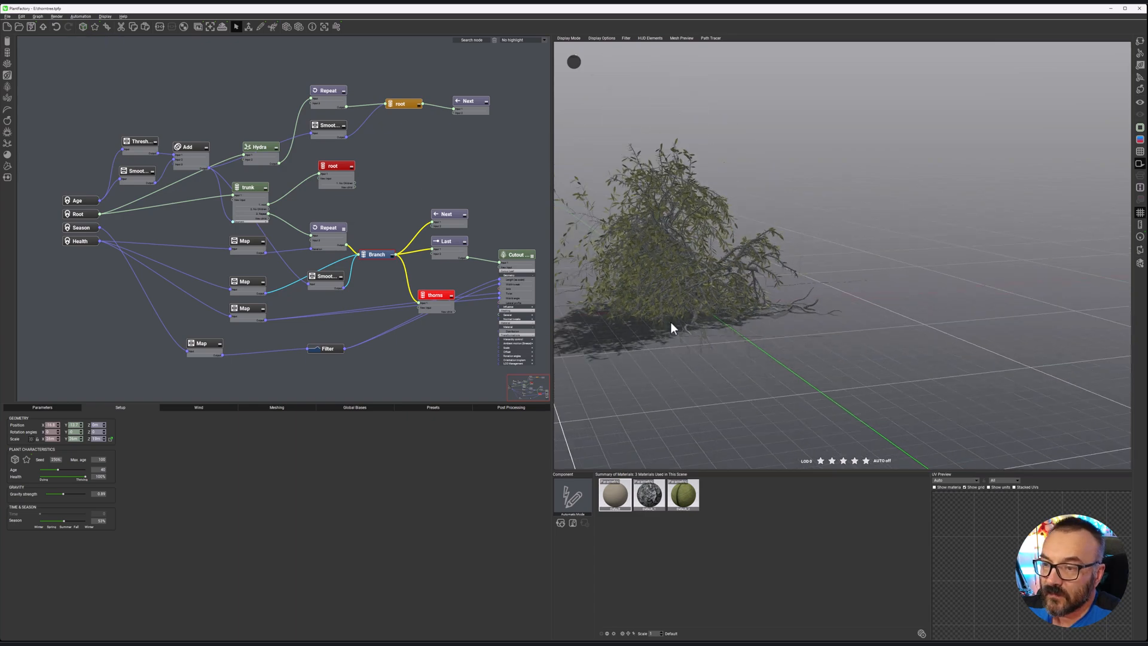
pyautogui.moveTo(646, 311); pyautogui.dragTo(752, 317, button='right')
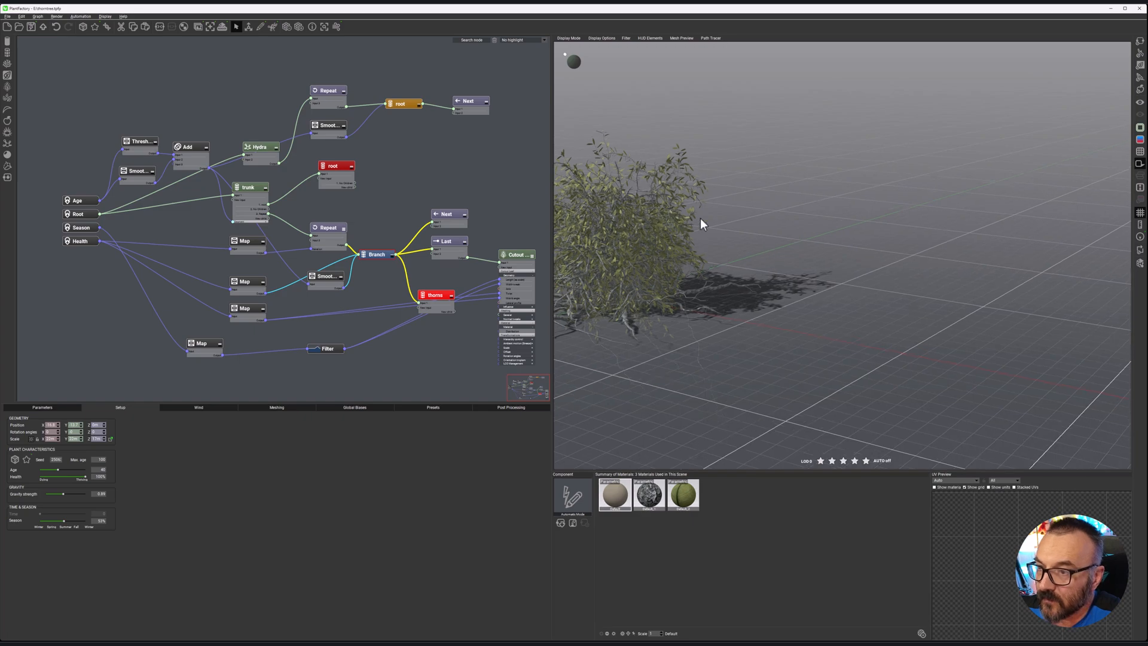
pyautogui.scroll(6, 680, 216)
pyautogui.moveTo(677, 275); pyautogui.dragTo(945, 209, button='middle')
pyautogui.moveTo(945, 209); pyautogui.dragTo(883, 243, button='right')
pyautogui.scroll(-1, 883, 242)
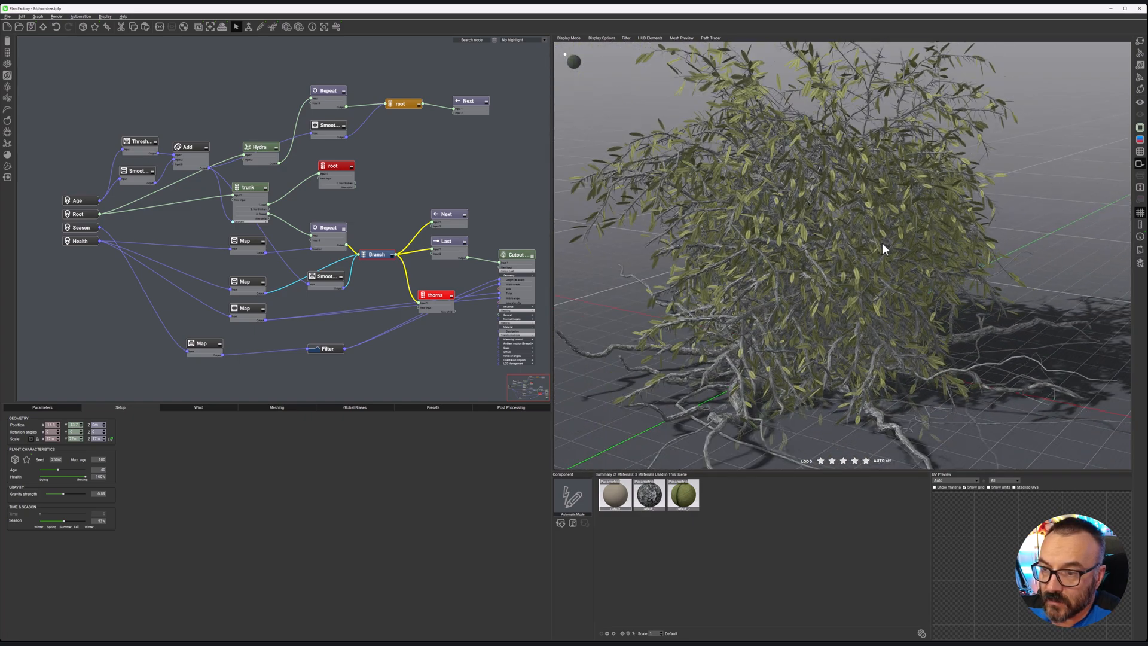
pyautogui.click(88, 27)
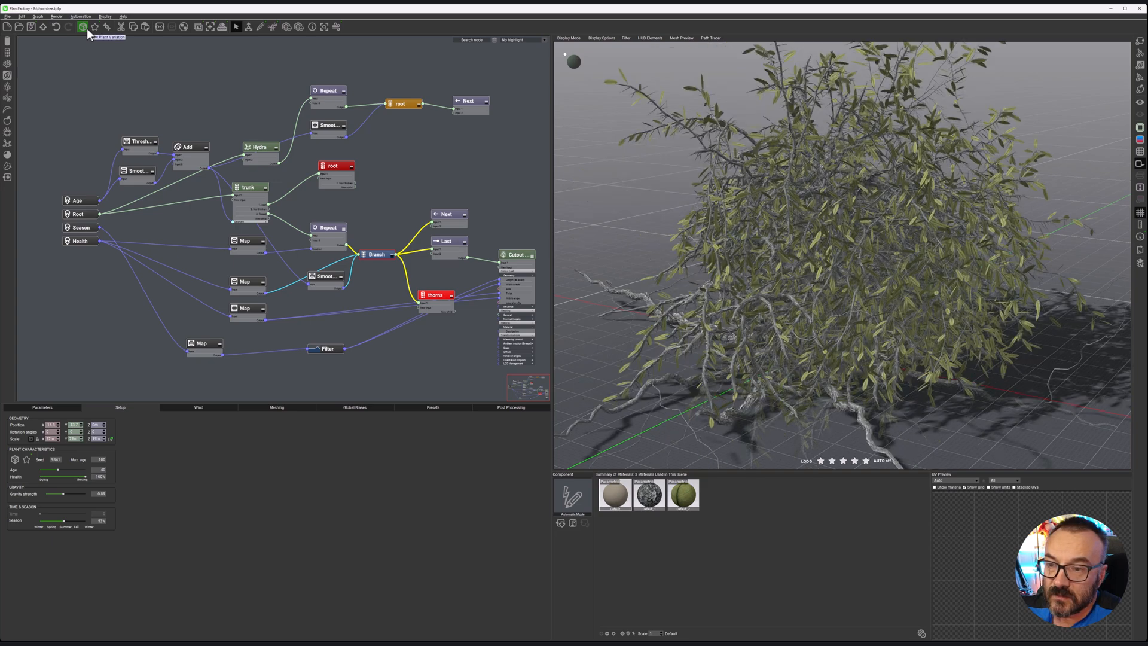
pyautogui.click(87, 28)
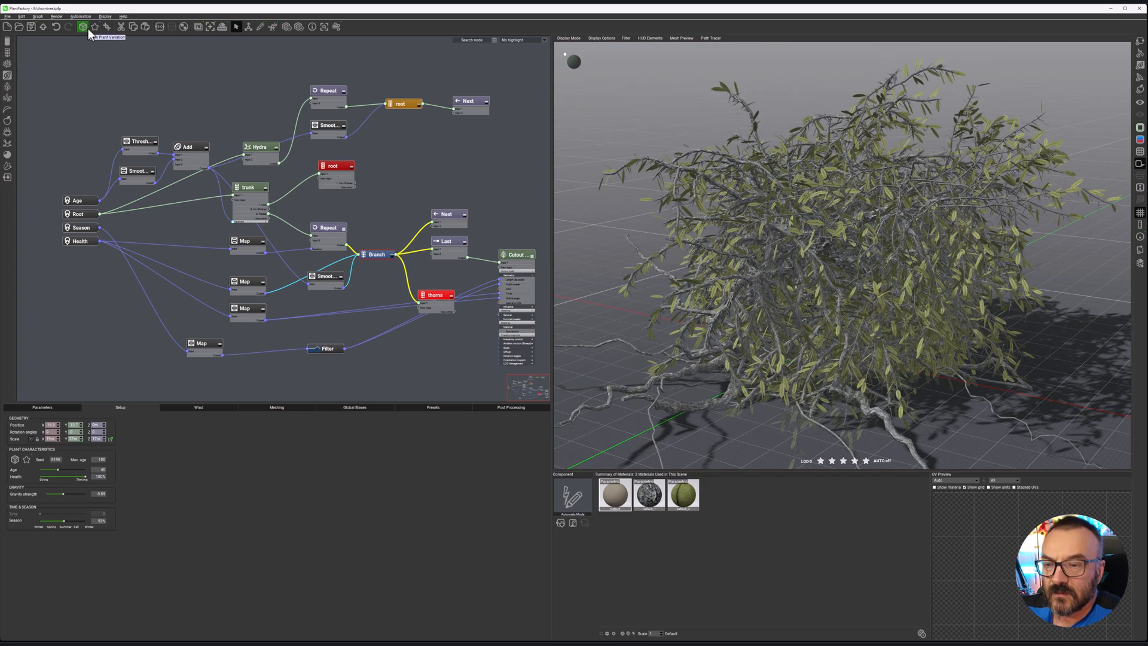
pyautogui.click(88, 28)
pyautogui.scroll(-4, 750, 203)
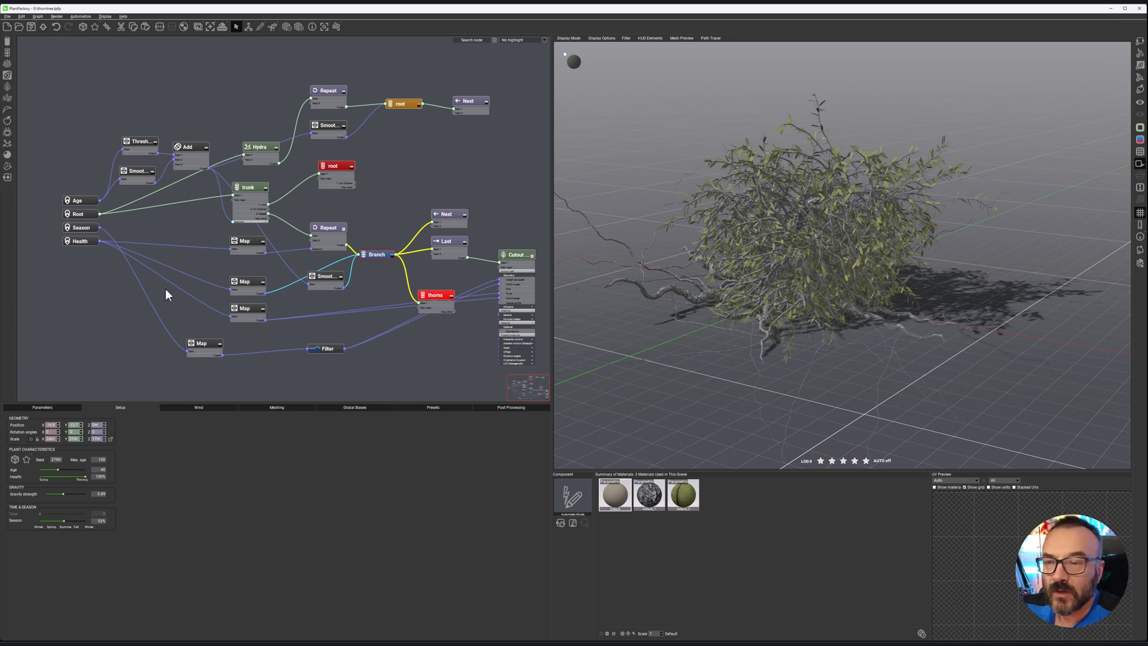
pyautogui.moveTo(511, 214); pyautogui.dragTo(453, 204, button='middle')
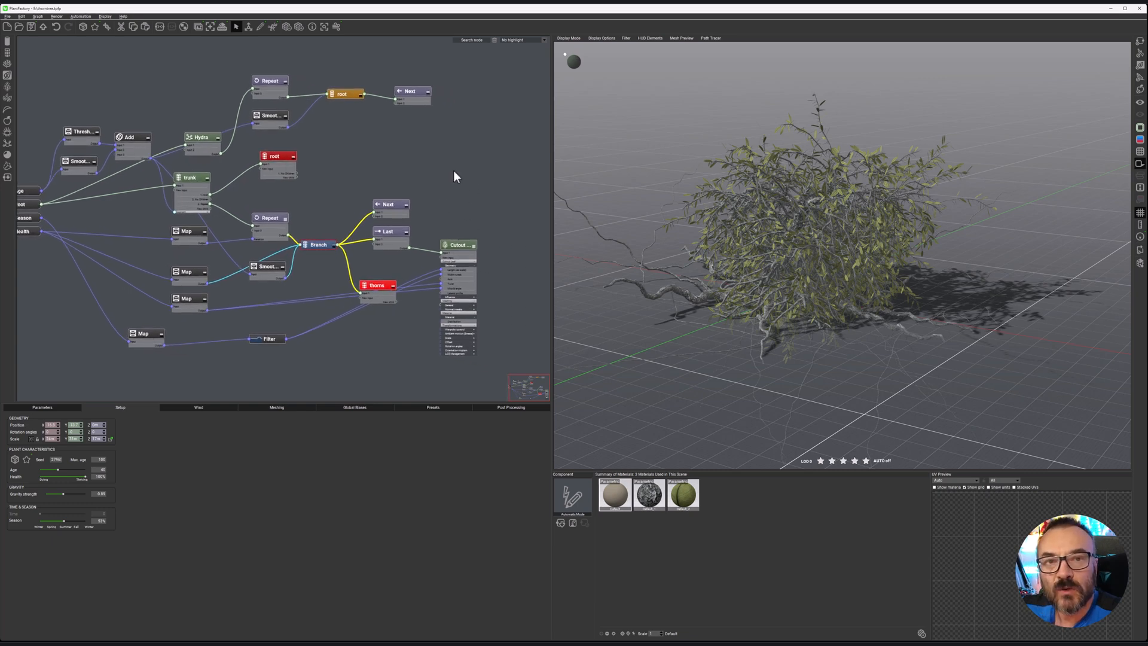